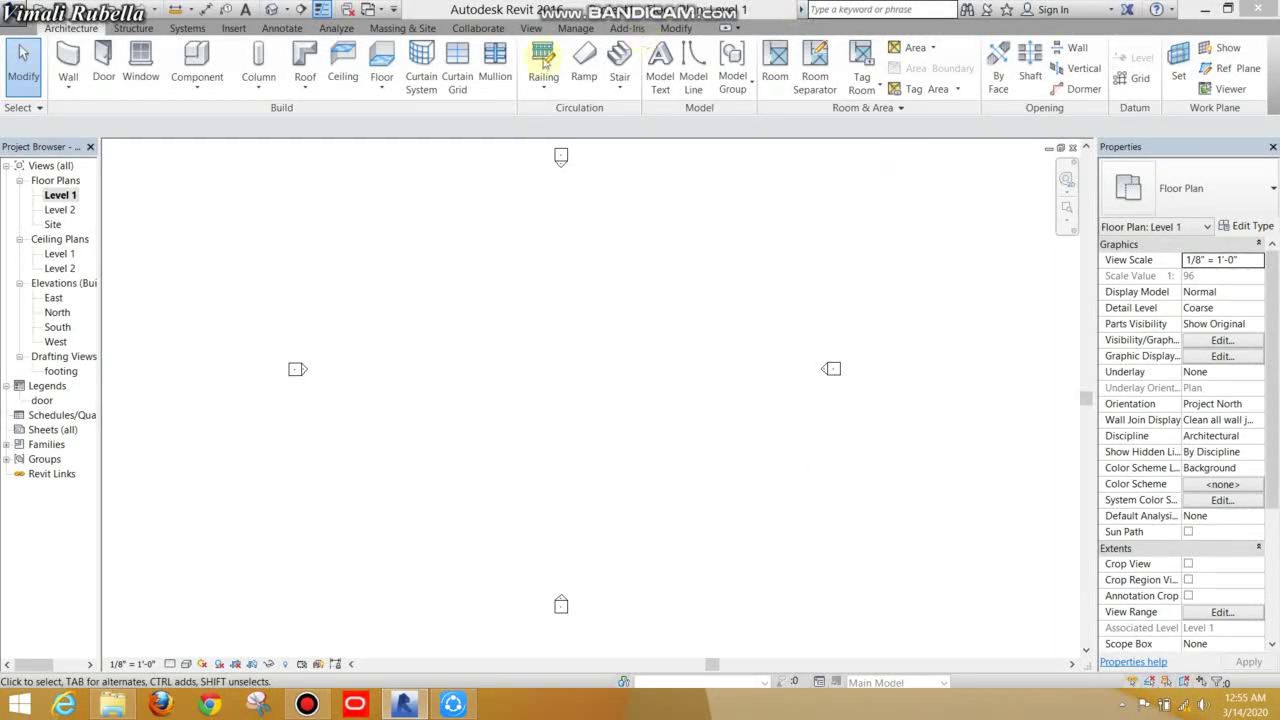
Step: Draw one straight 18-riser Stair by Component run from Level 1 to Level 2 in the Level 1 plan
click(549, 88)
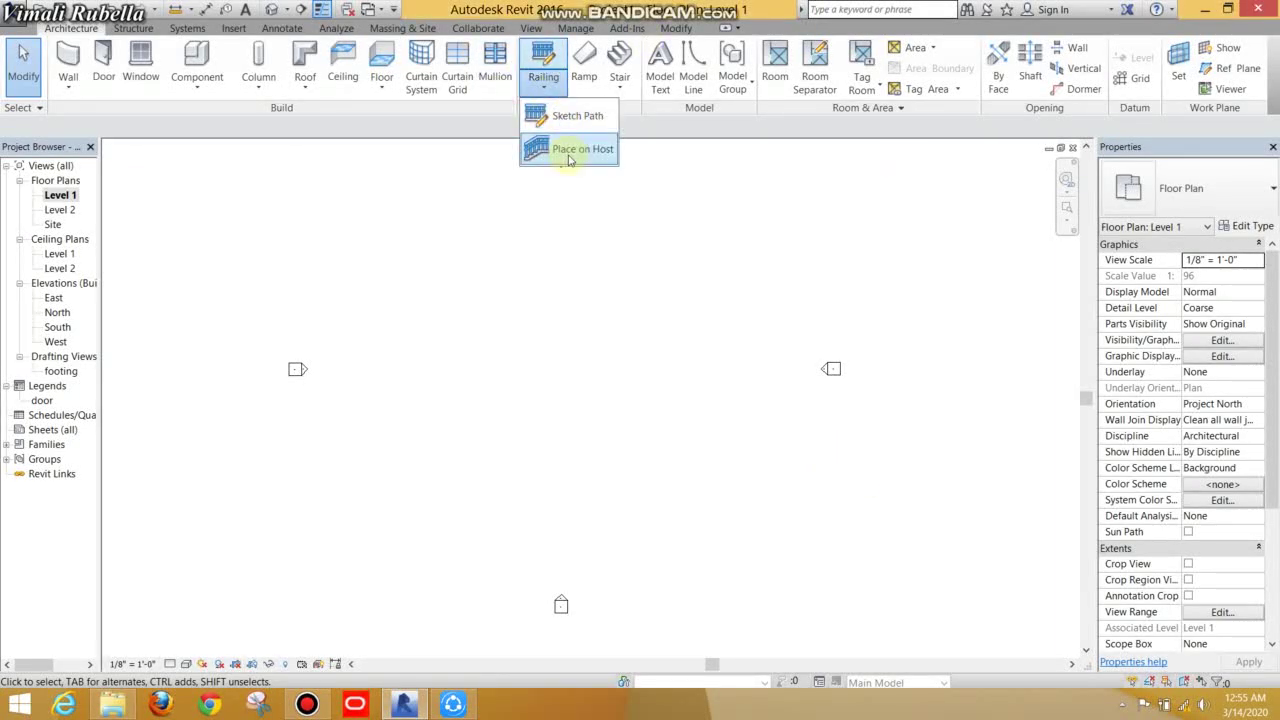
click(572, 215)
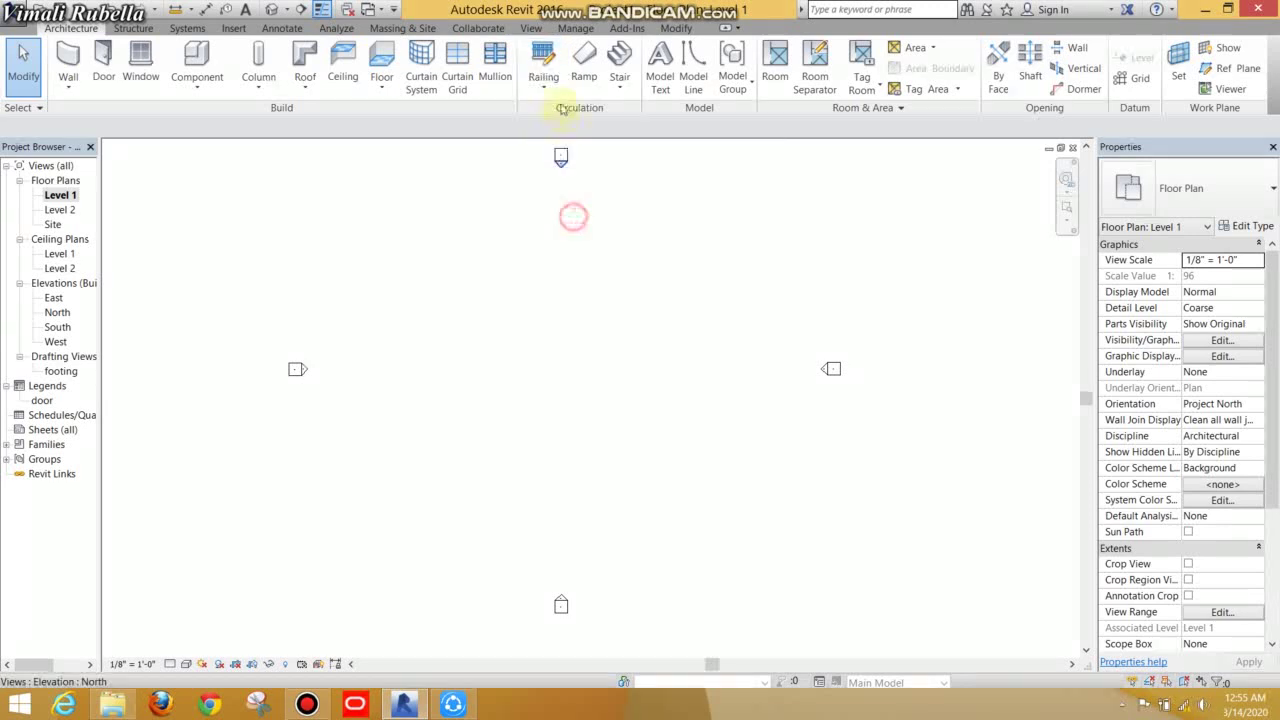
click(619, 87)
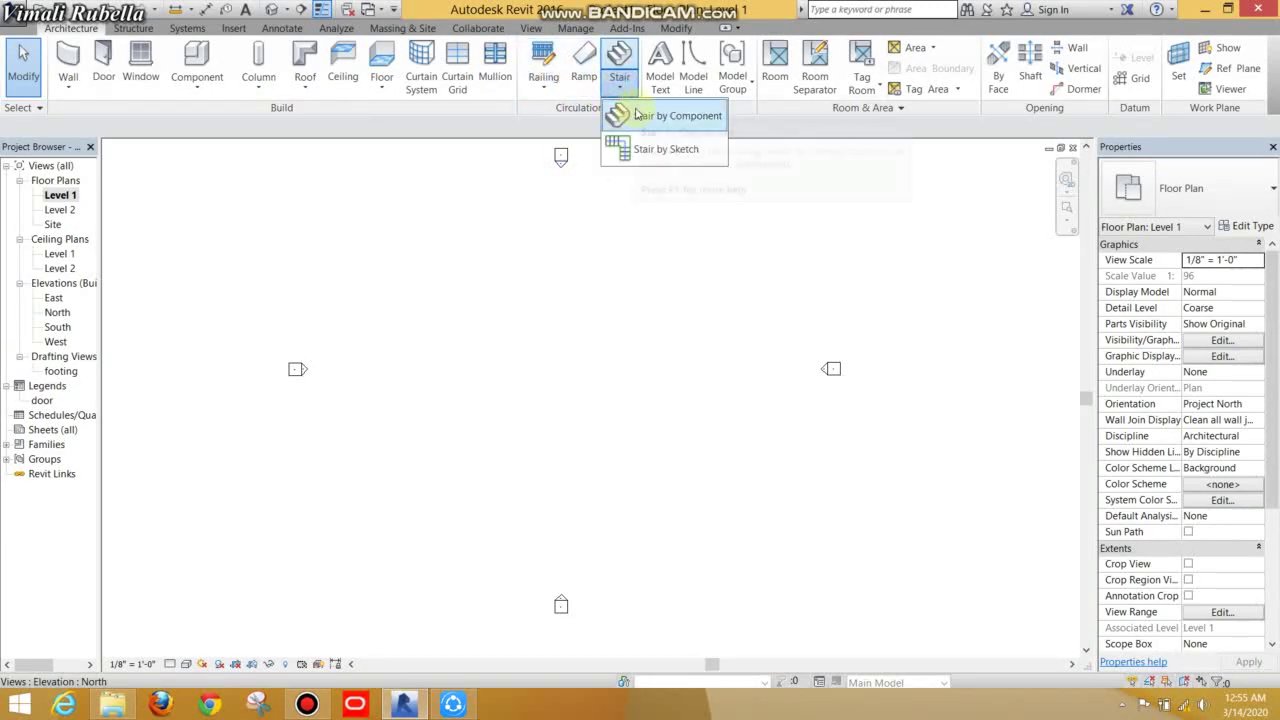
click(637, 115)
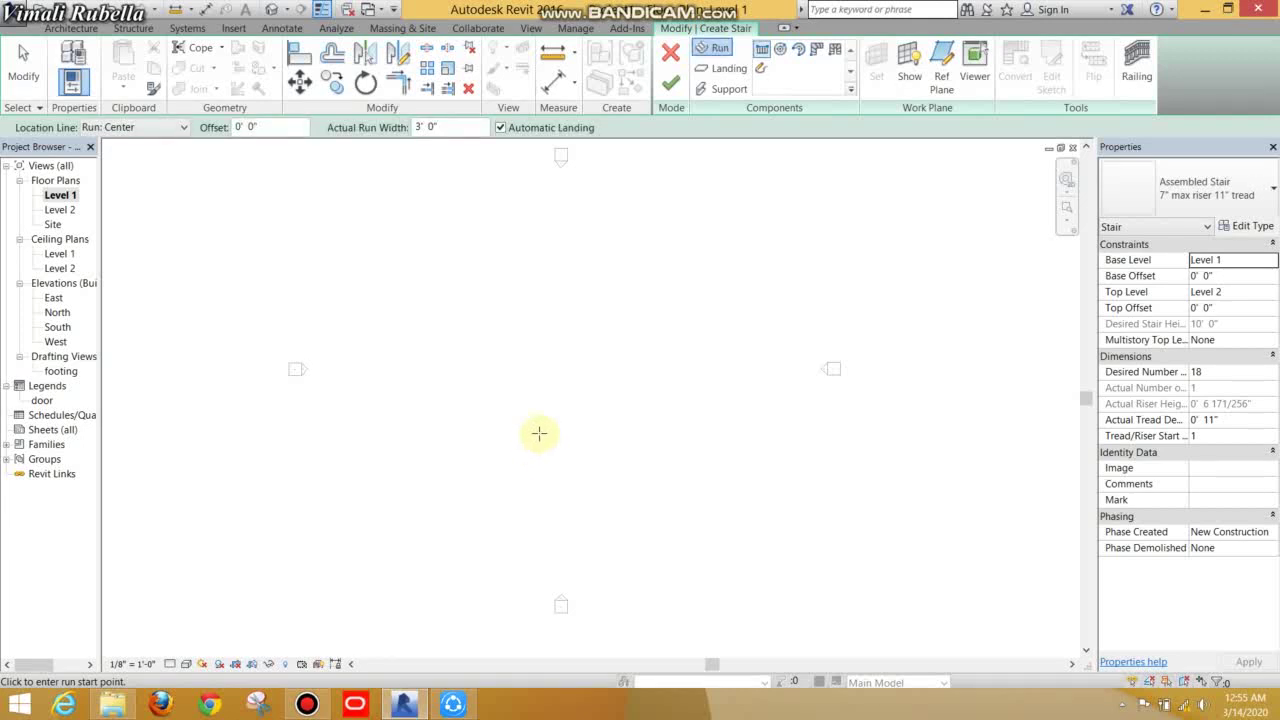
mouse_move(538, 433)
middle_down()
mouse_move(541, 497)
mouse_move(685, 228)
middle_up()
click(533, 508)
click(531, 357)
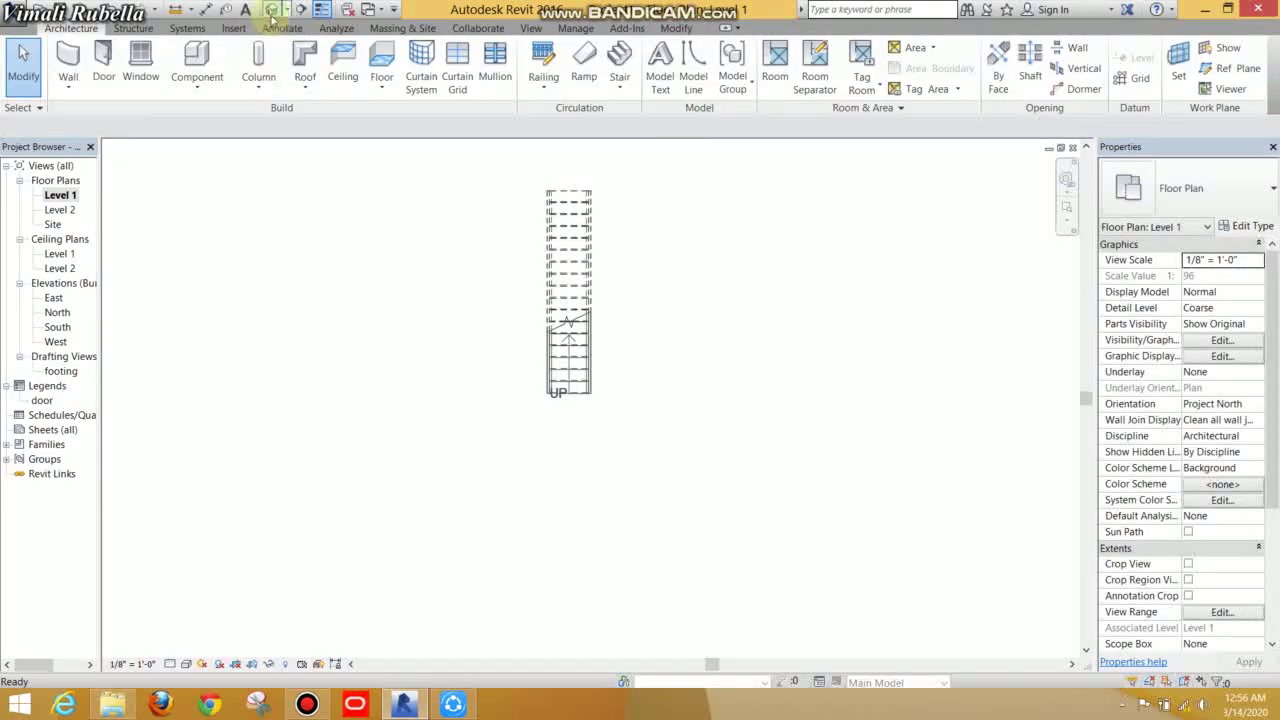
Step: Show the stair in the 3D view with the Shaded visual style
click(271, 12)
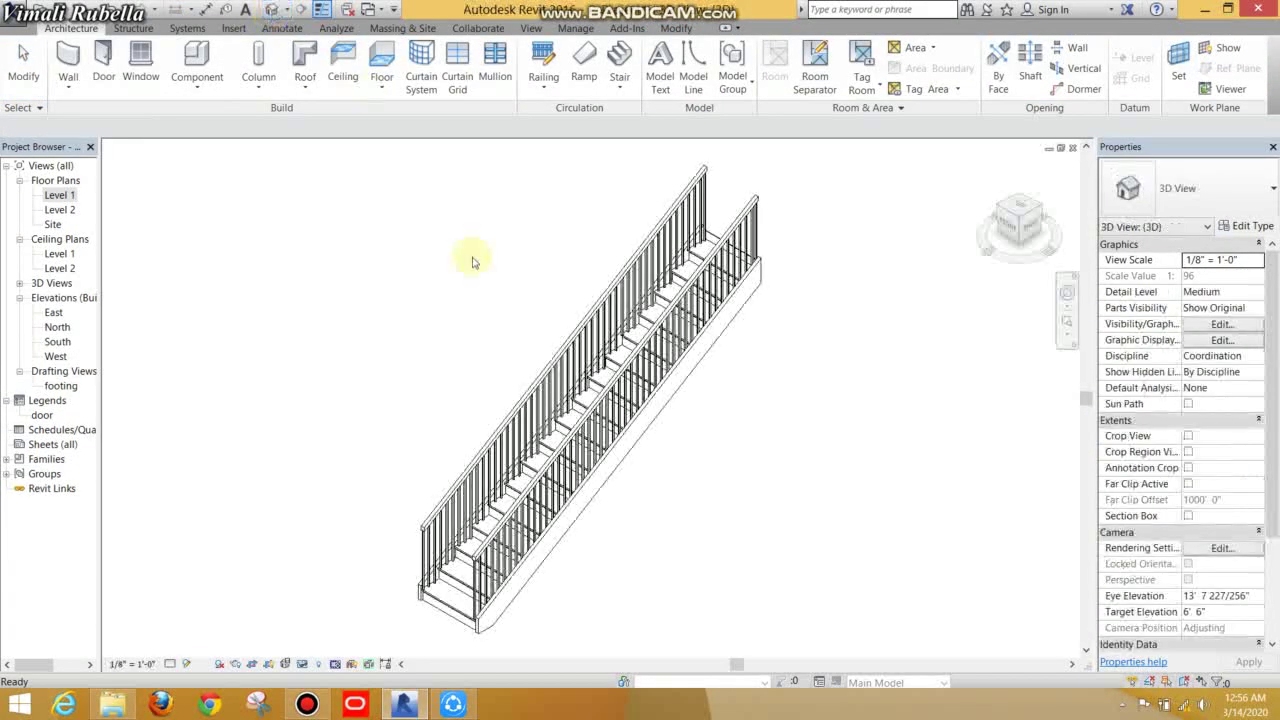
click(187, 663)
click(230, 606)
scroll(560, 450, up, 3)
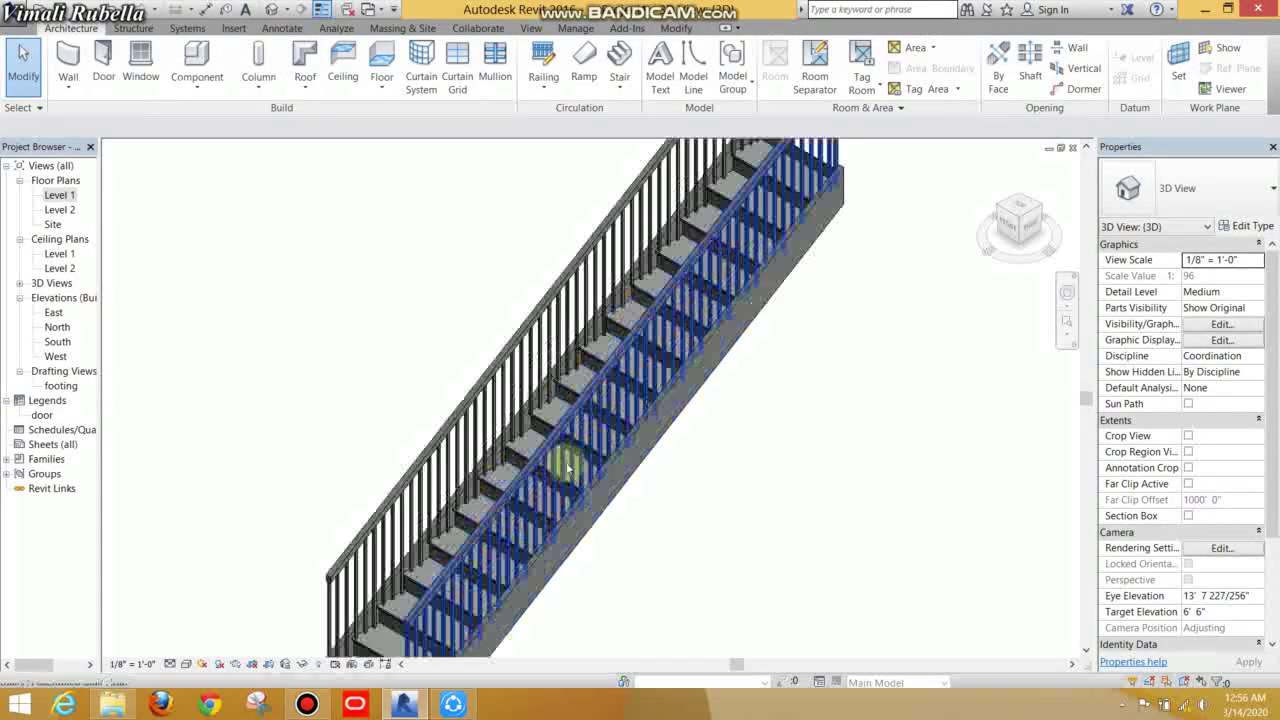
scroll(550, 455, up, 3)
Step: Delete the near and far railings from the stair
click(562, 366)
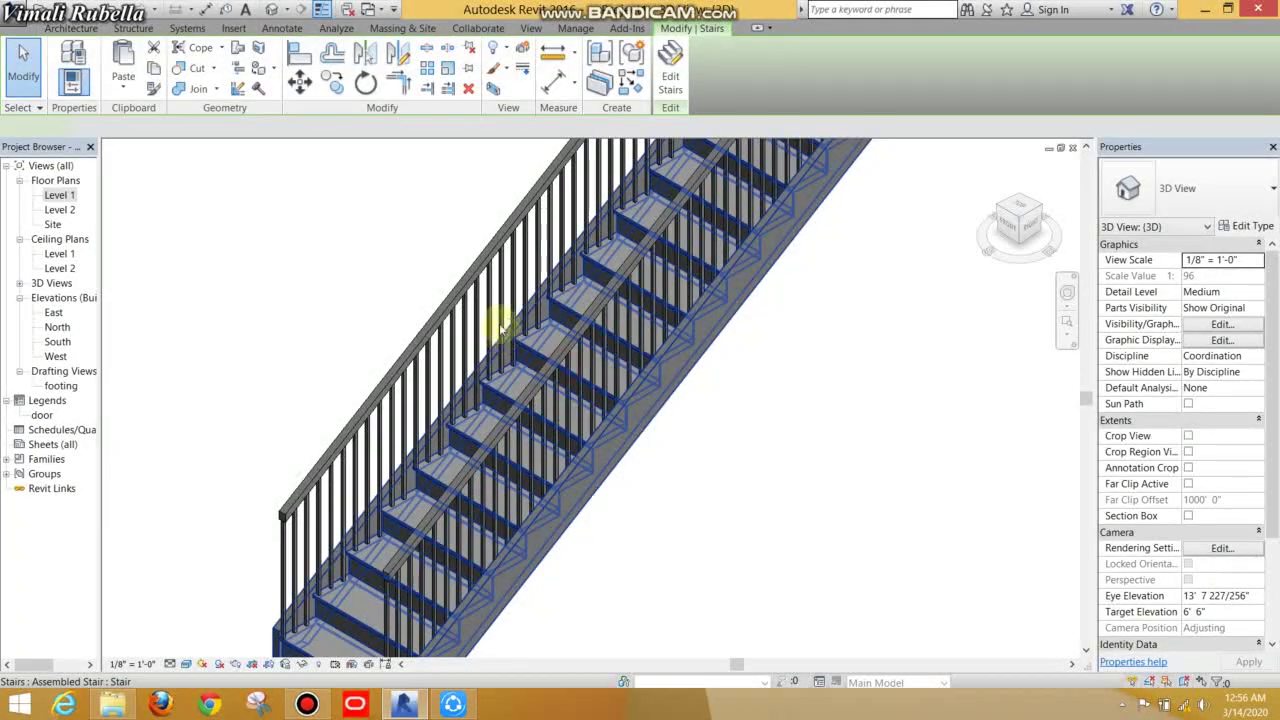
click(481, 302)
key(Delete)
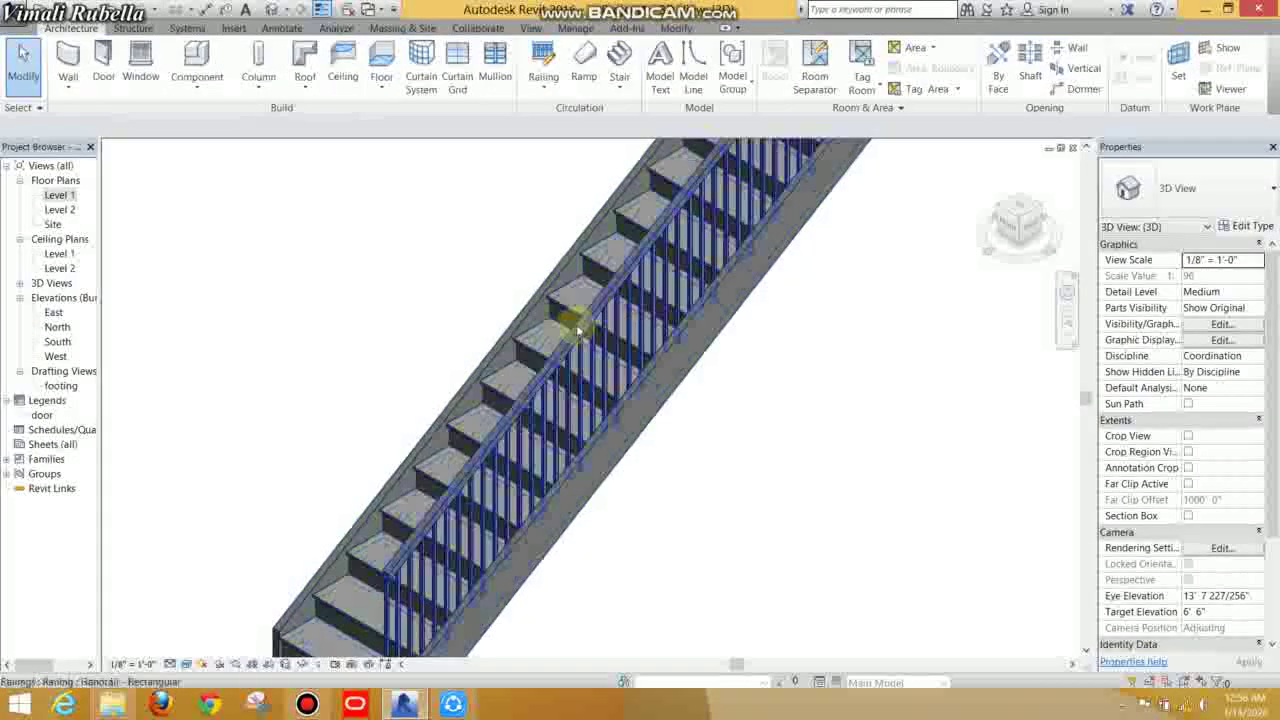
click(580, 328)
key(Delete)
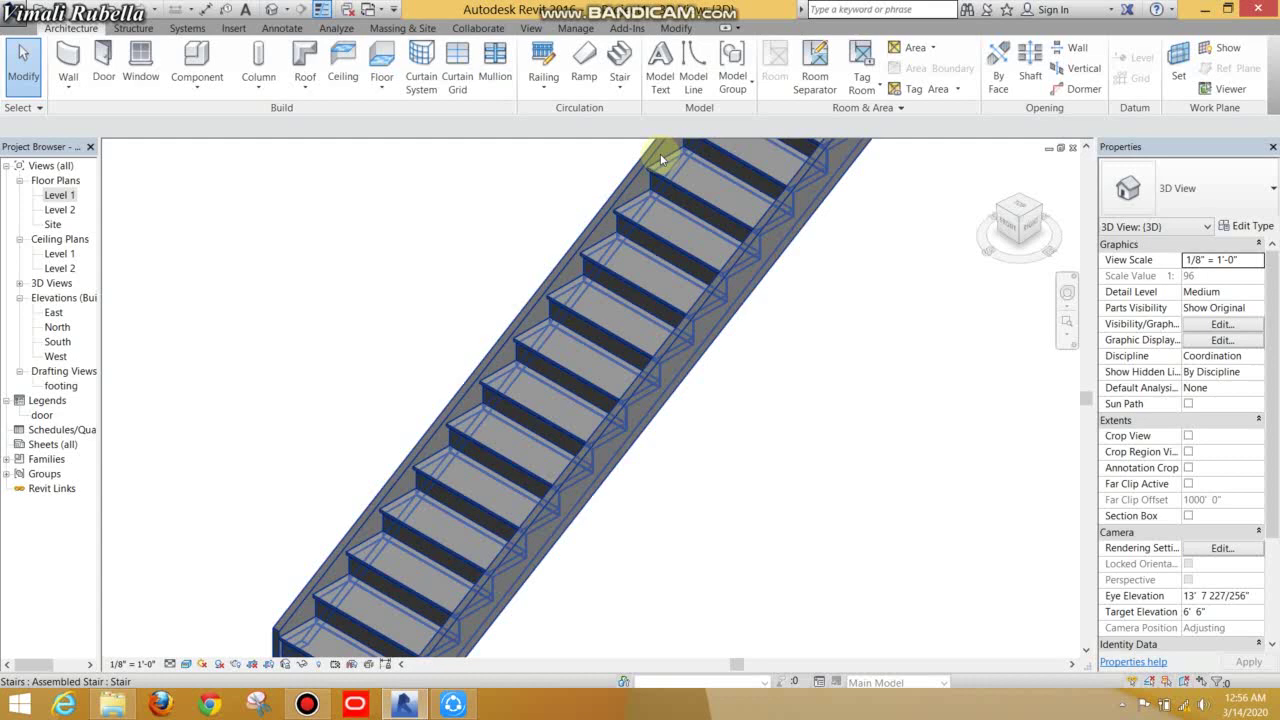
Step: Host Handrail - Rectangular railings on the stair's treads, one on each side
click(620, 87)
click(766, 371)
click(694, 325)
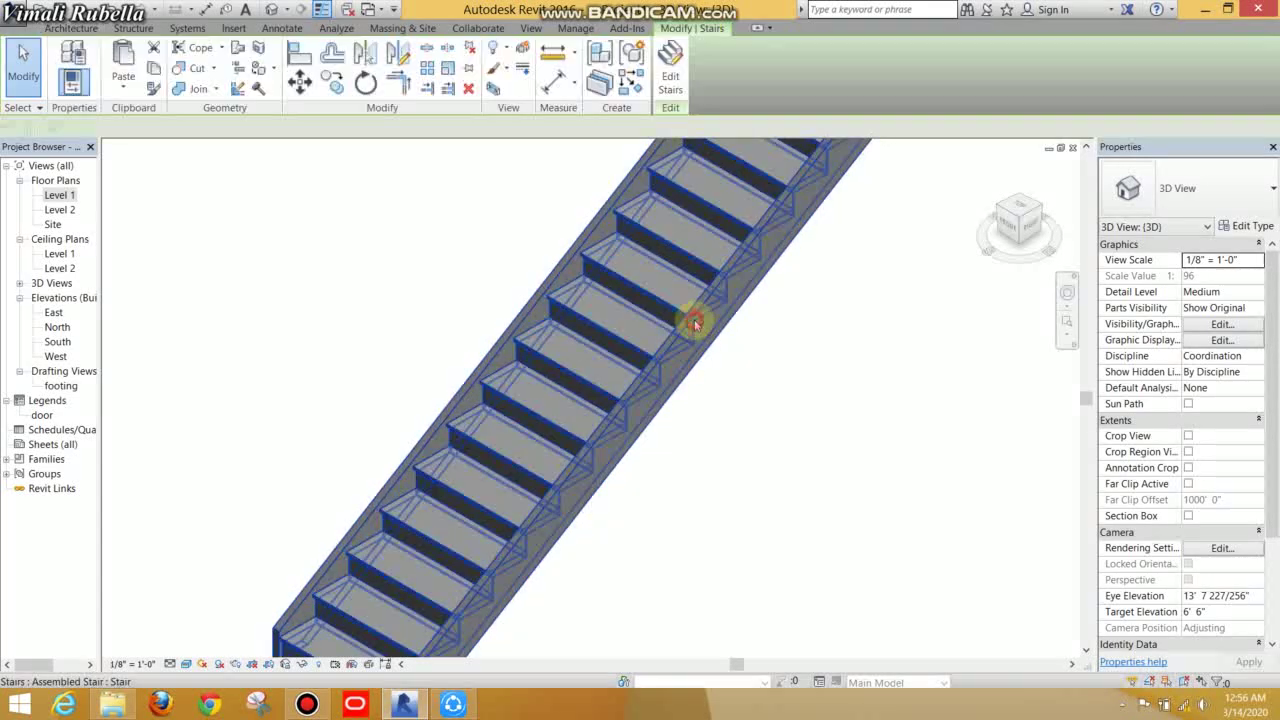
click(863, 360)
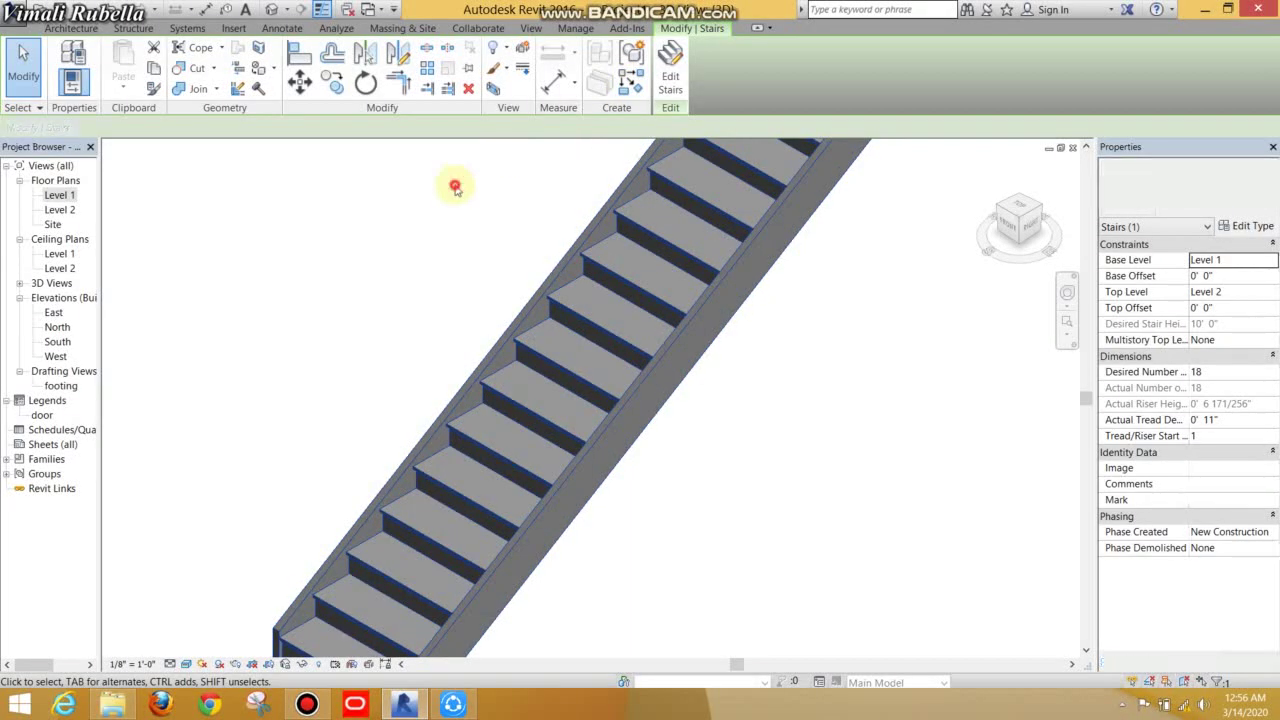
click(544, 78)
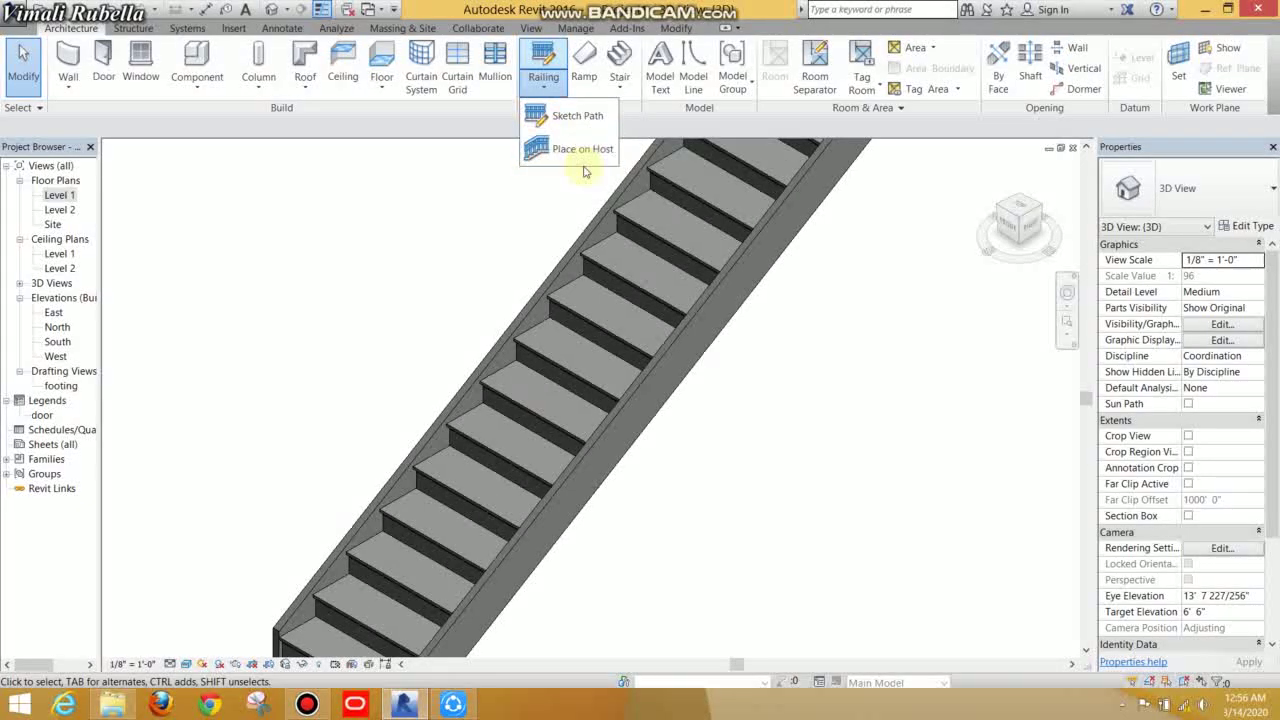
click(585, 155)
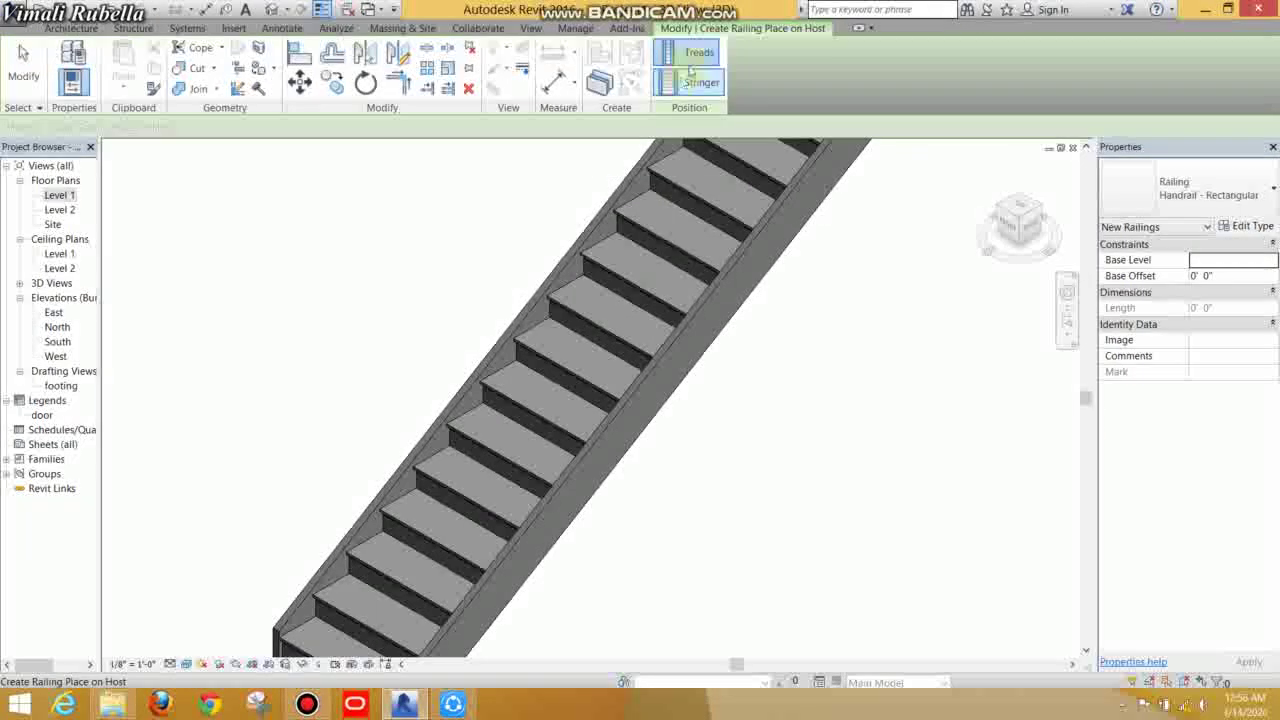
scroll(514, 286, up, 3)
scroll(500, 277, up, 2)
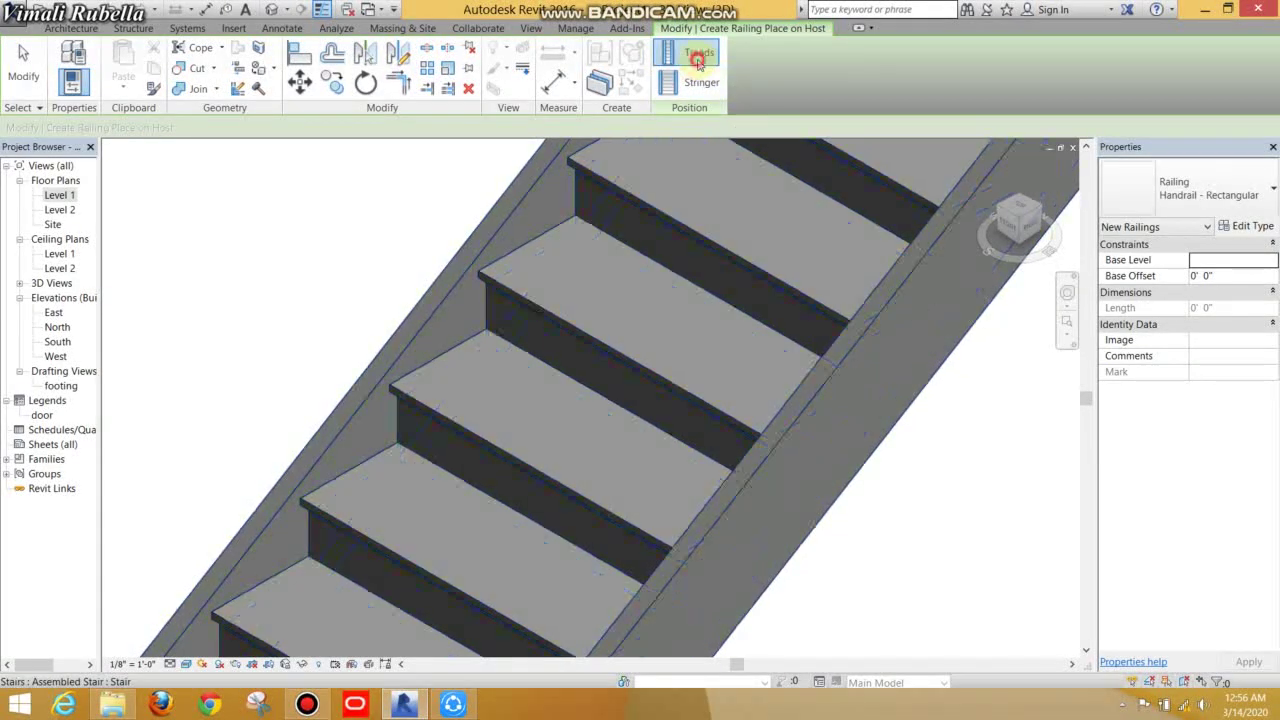
click(816, 313)
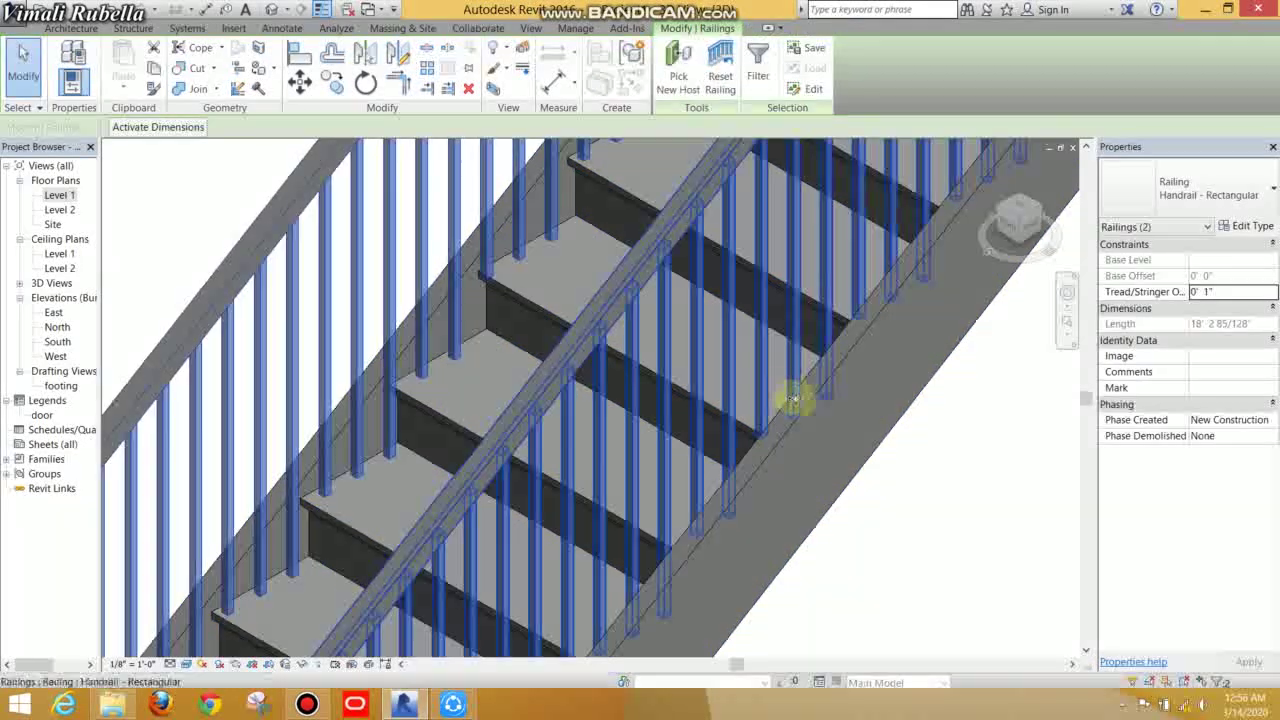
Step: Host a new railing on the stair with Place on Host
scroll(845, 400, down, 2)
scroll(850, 420, down, 2)
scroll(812, 340, down, 2)
key(Escape)
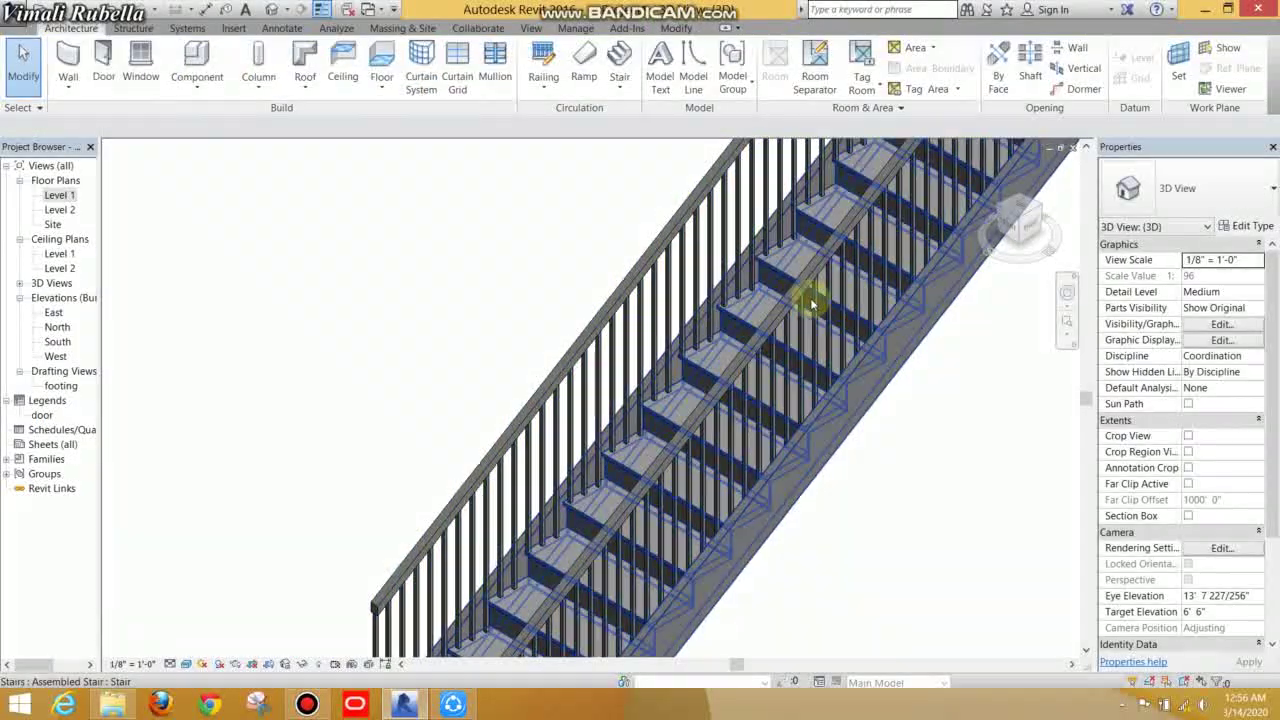
click(766, 368)
click(690, 230)
key(Escape)
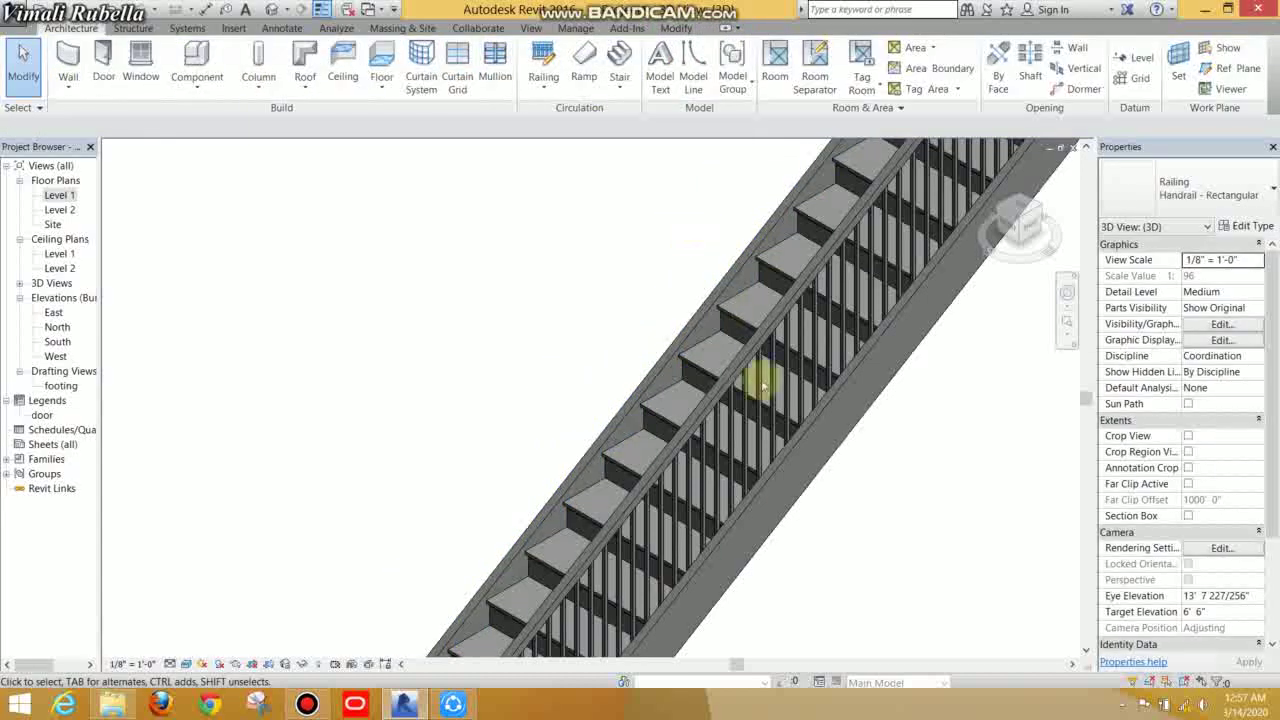
shift+middle_drag(766, 371, 697, 457)
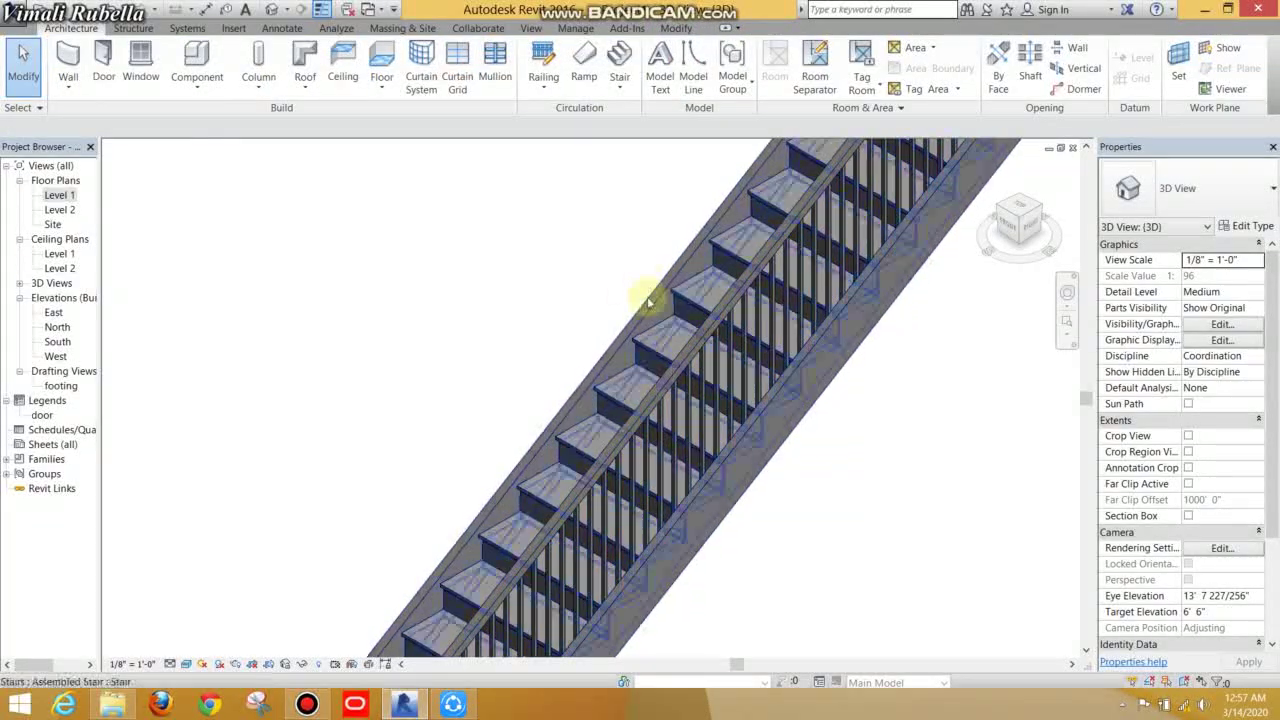
click(546, 90)
click(578, 146)
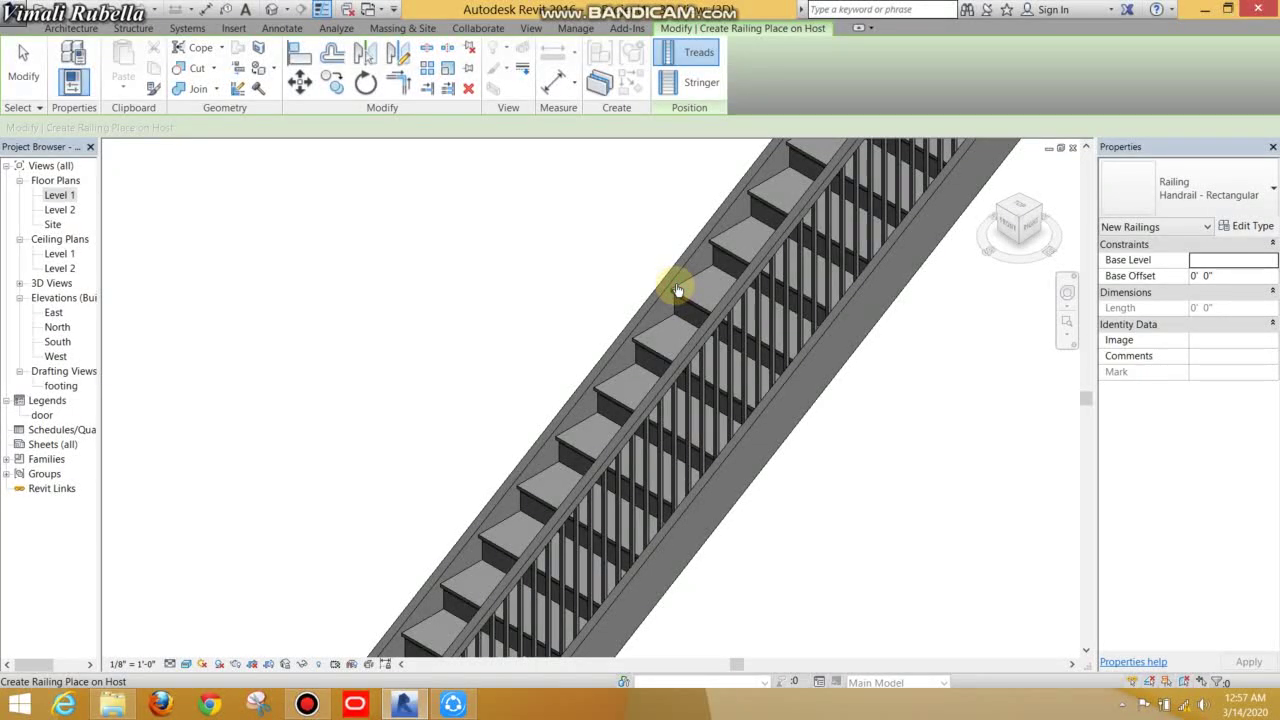
click(690, 310)
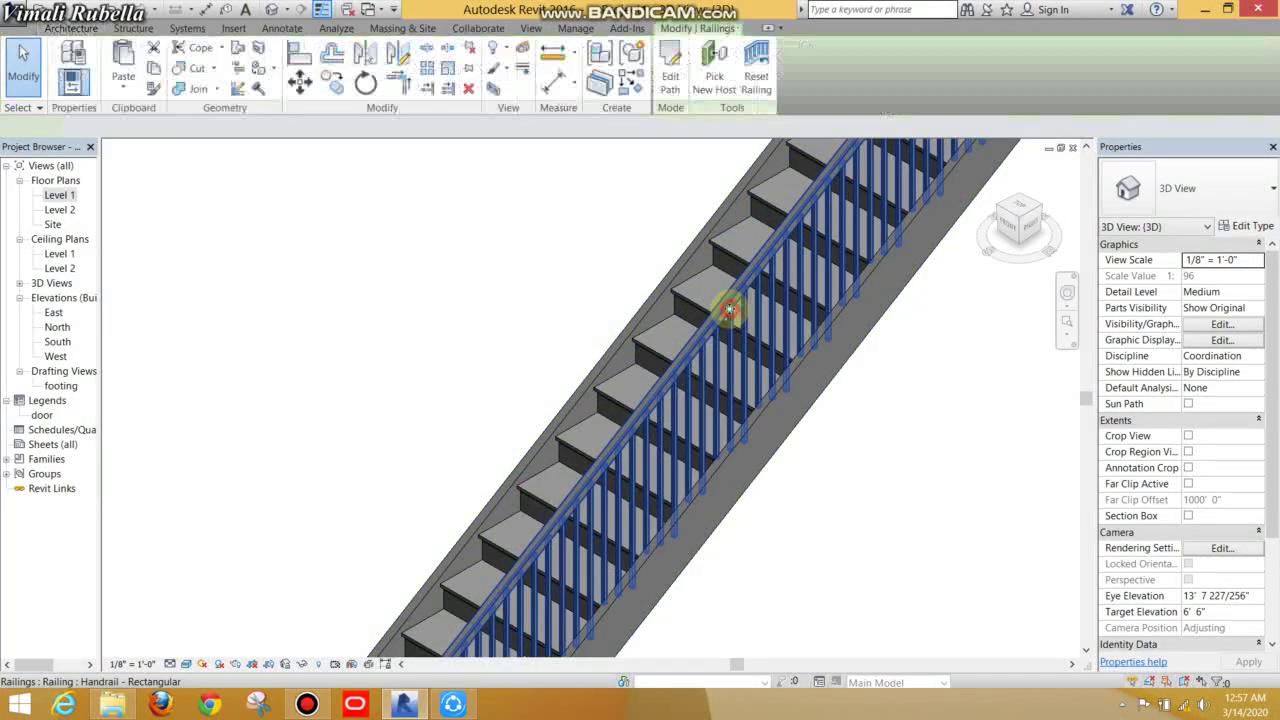
Step: Host a second railing on the stair's stringer
click(546, 90)
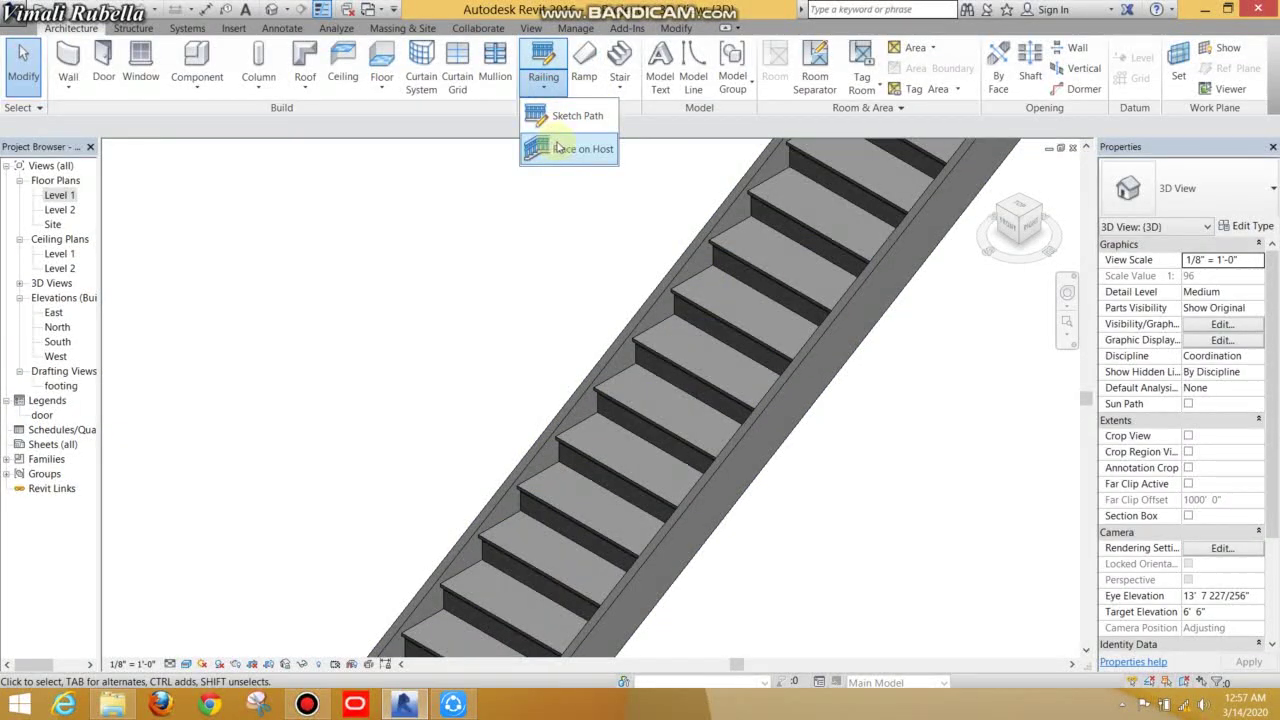
click(558, 146)
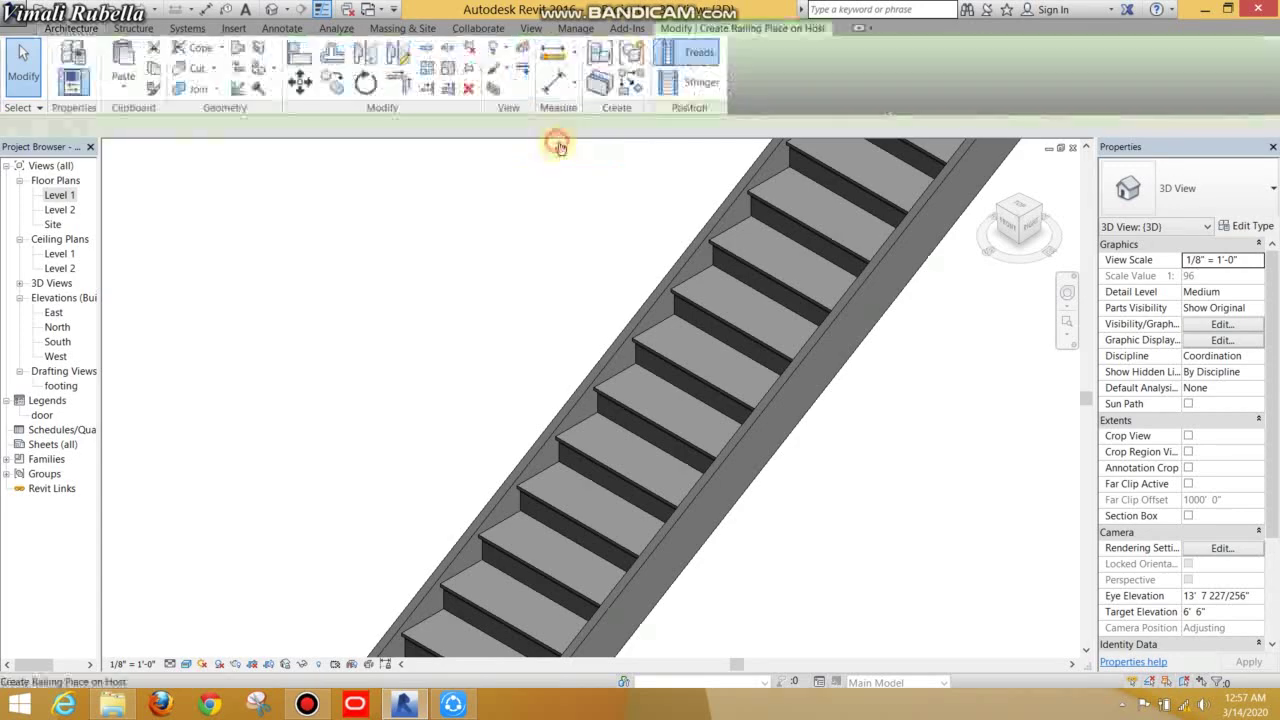
click(800, 383)
scroll(790, 390, up, 3)
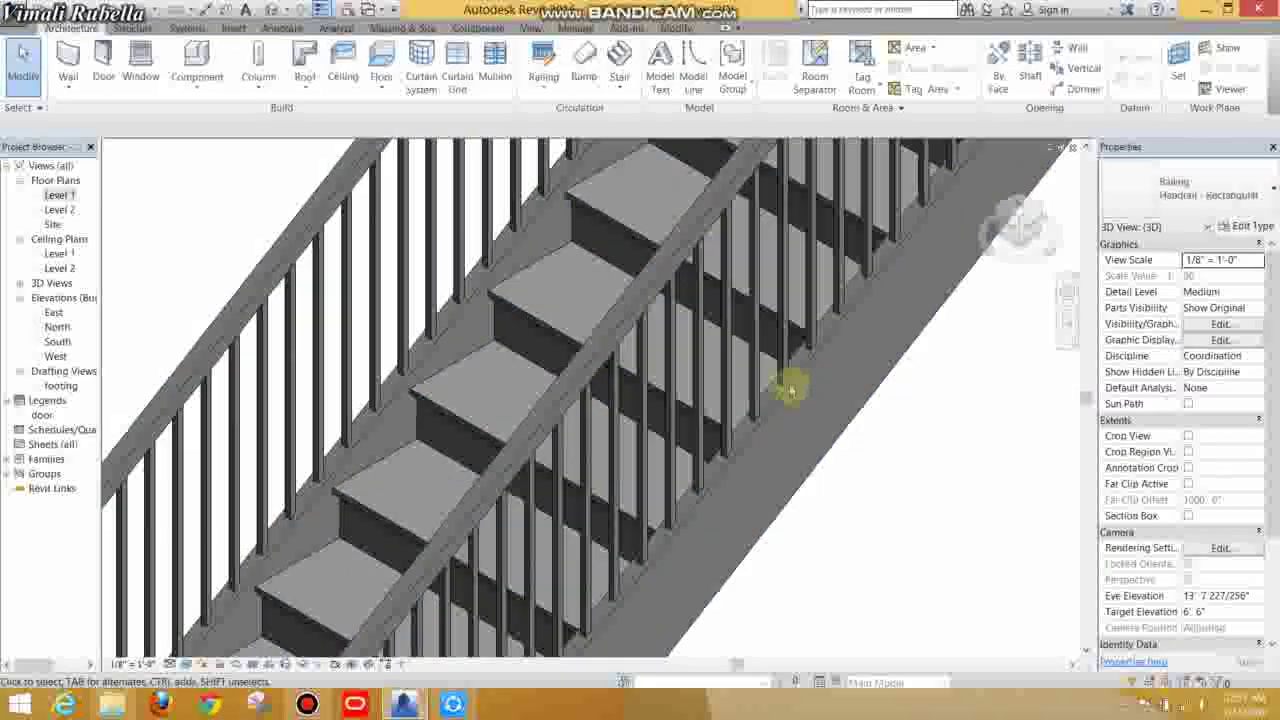
scroll(803, 397, down, 3)
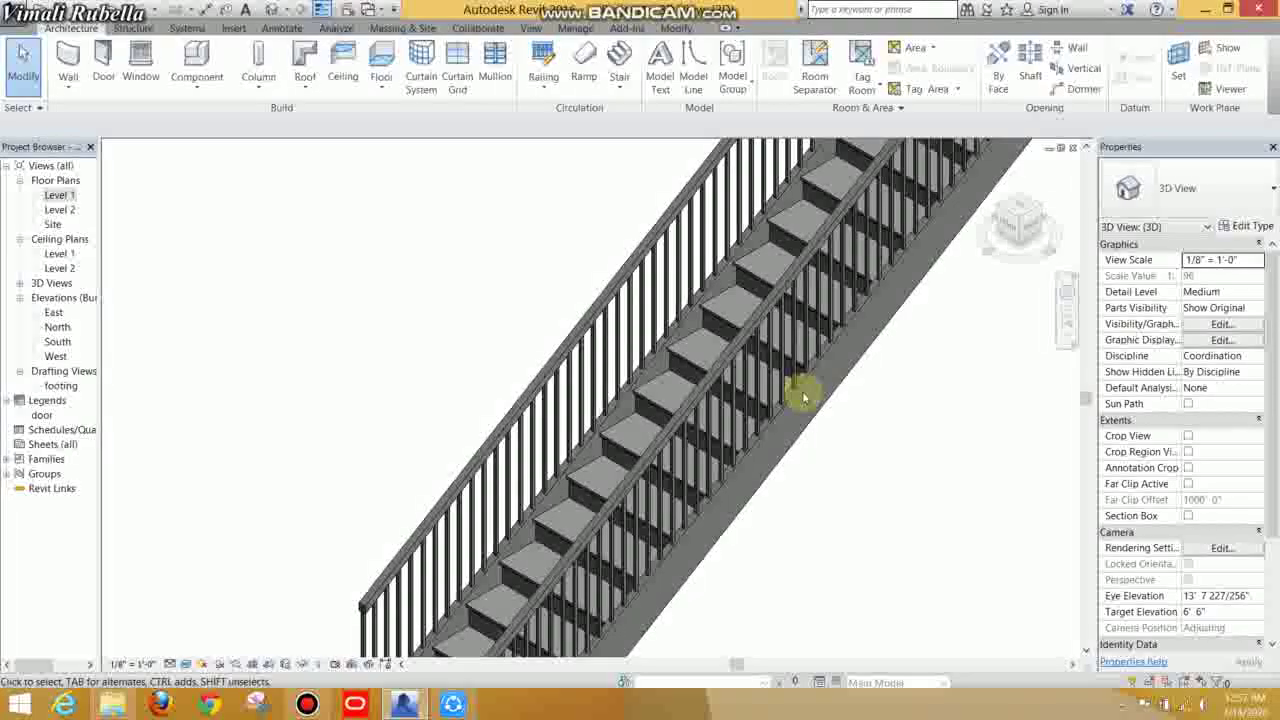
scroll(803, 397, down, 4)
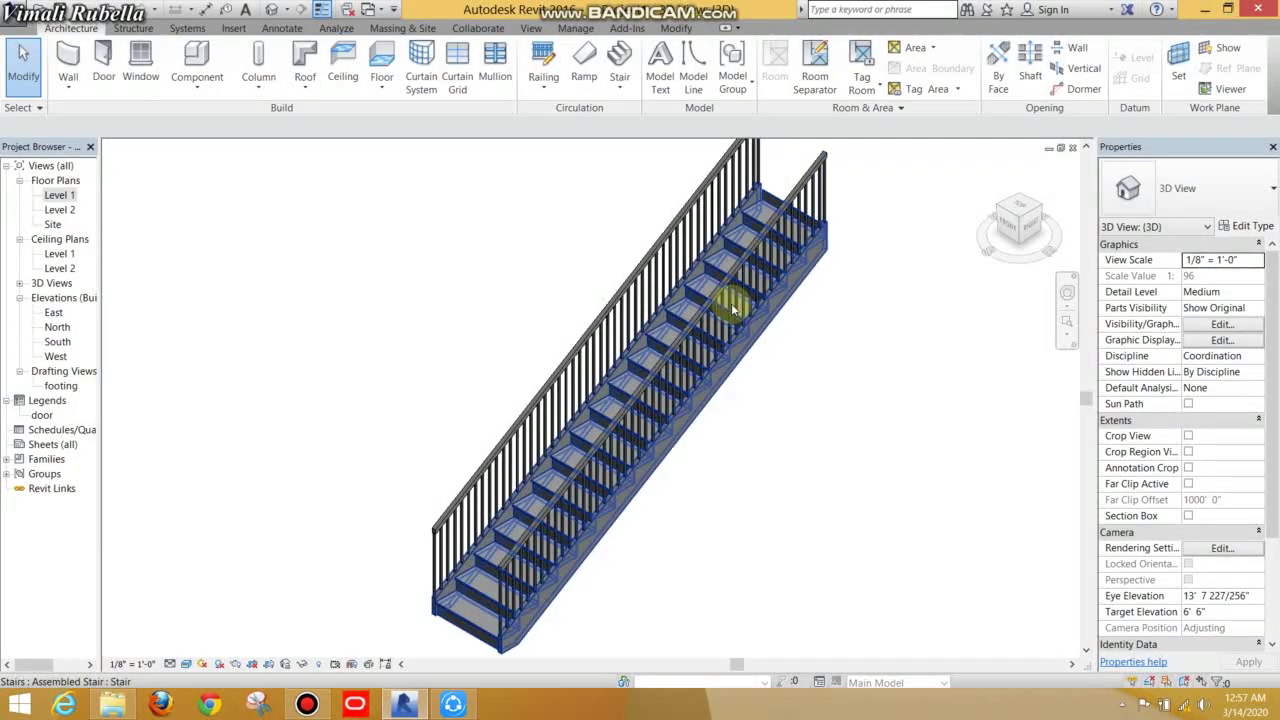
Step: Delete the right-side and far railings from the stair
click(749, 277)
key(Delete)
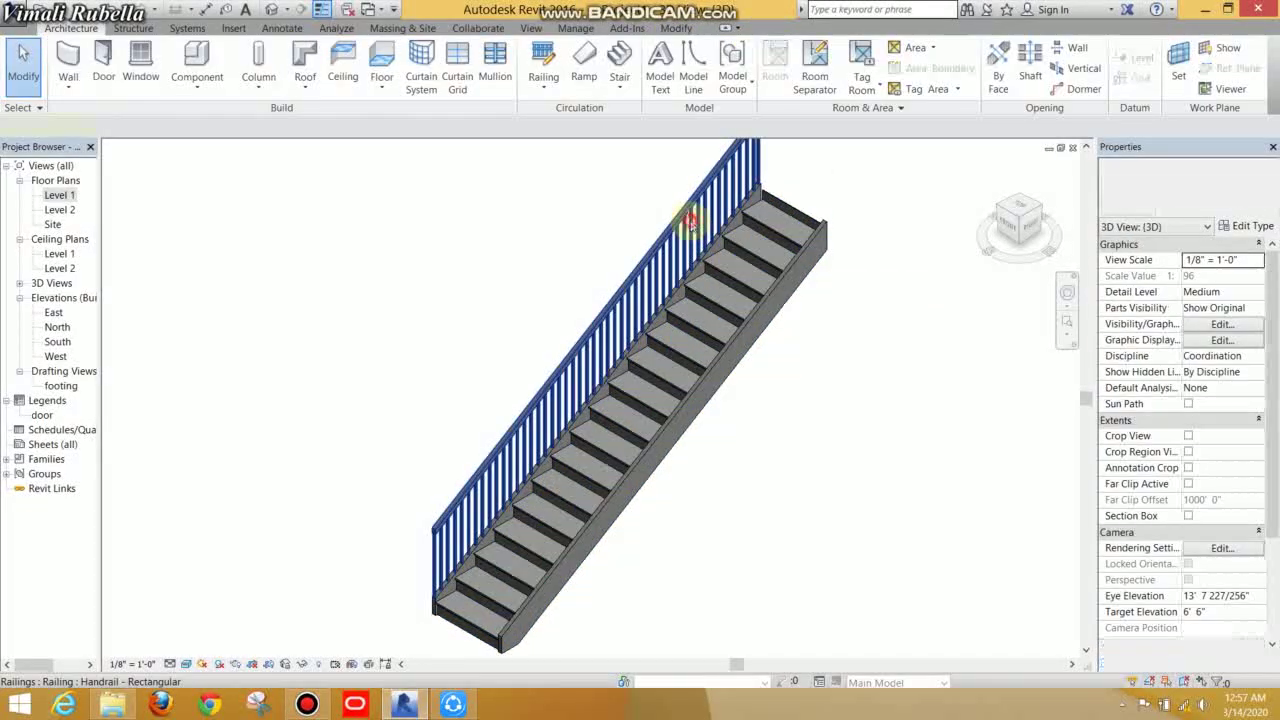
click(690, 220)
key(Delete)
Step: Host new railings on the treads on both sides, then select the inner railing
click(631, 97)
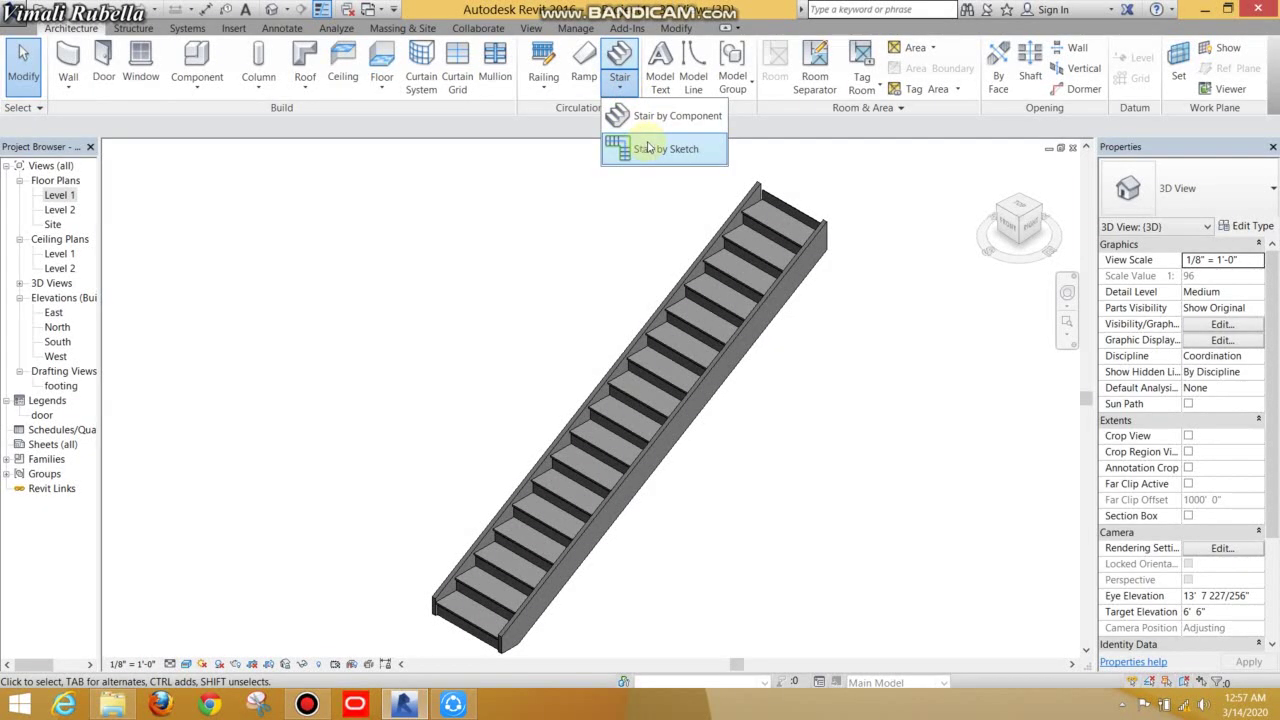
click(545, 80)
click(578, 149)
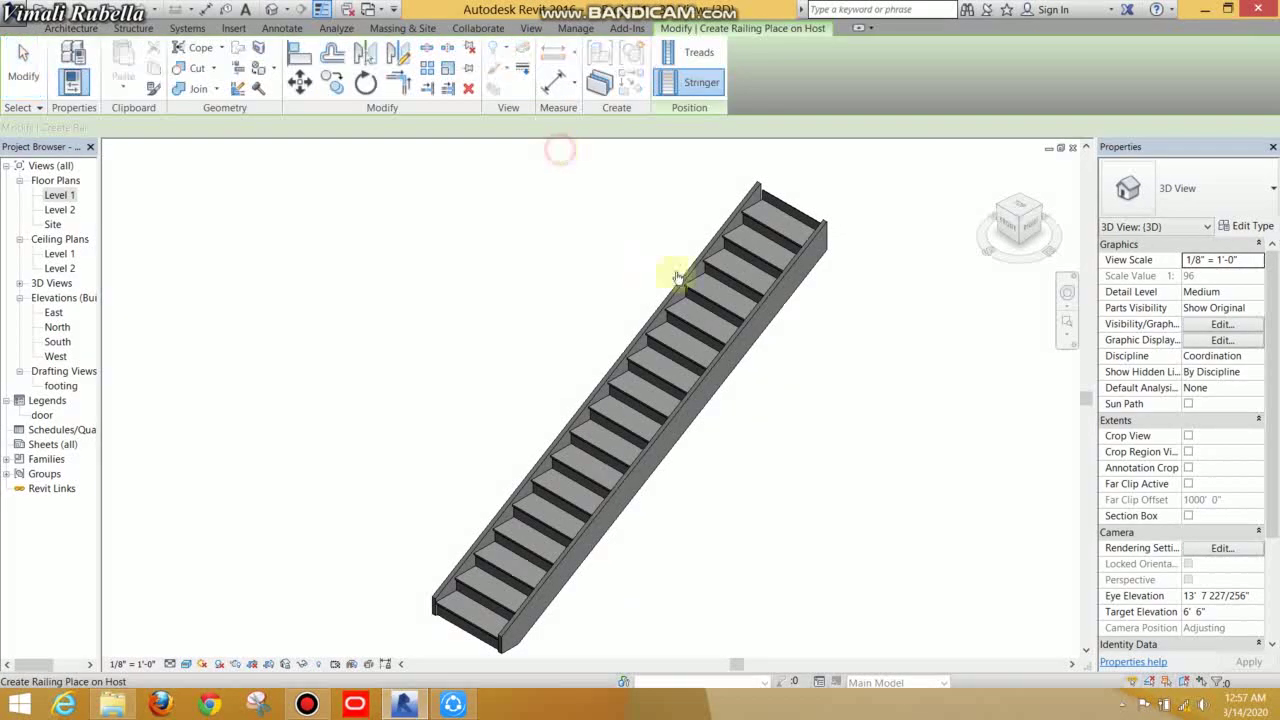
click(703, 55)
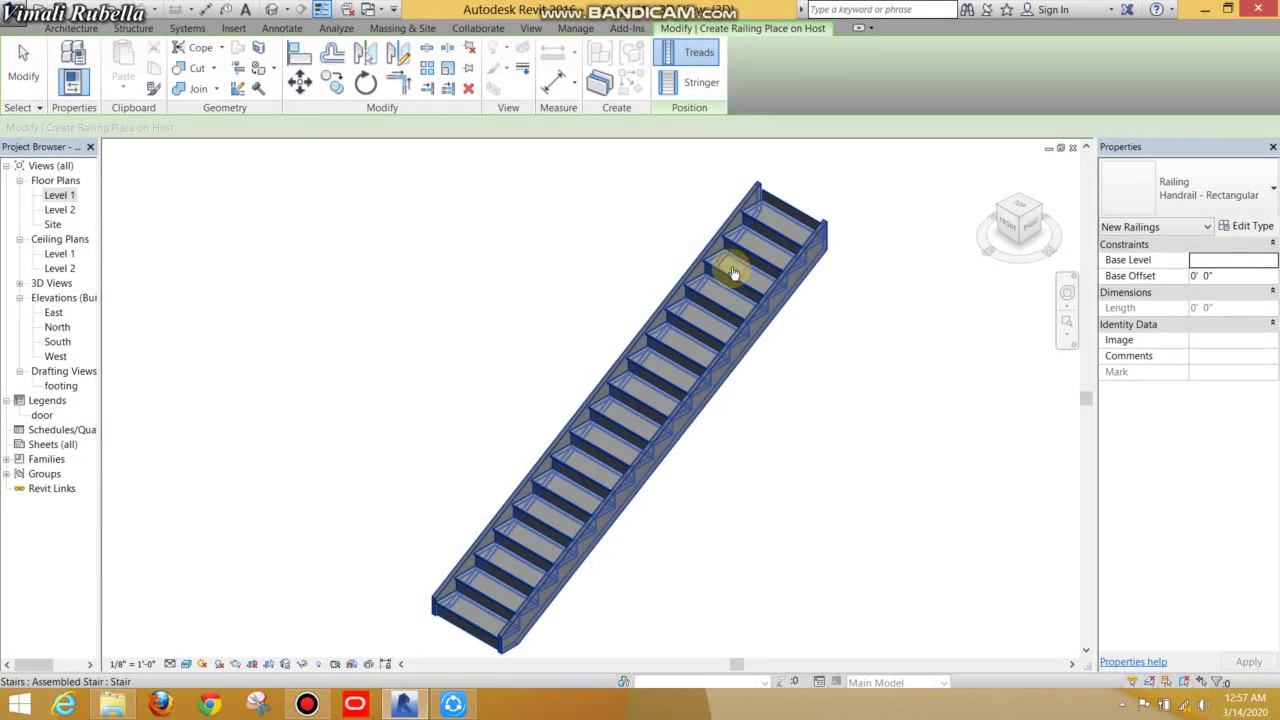
click(778, 366)
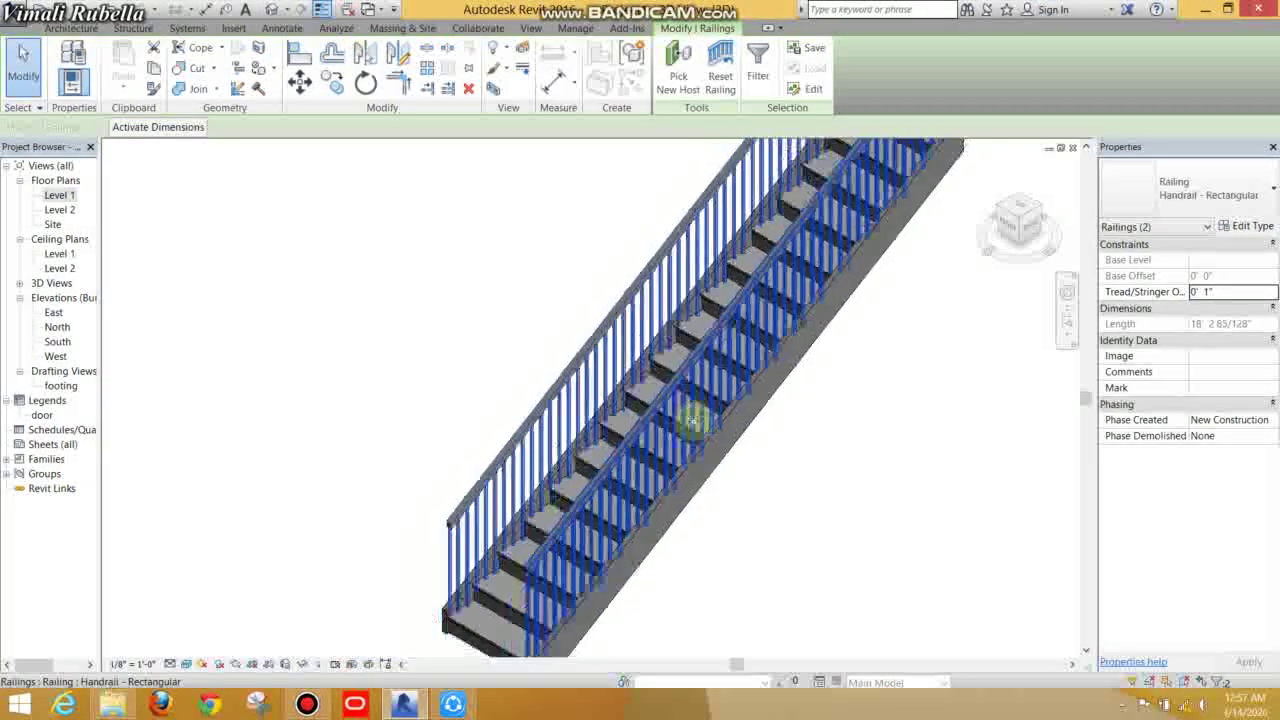
click(926, 552)
scroll(790, 400, up, 2)
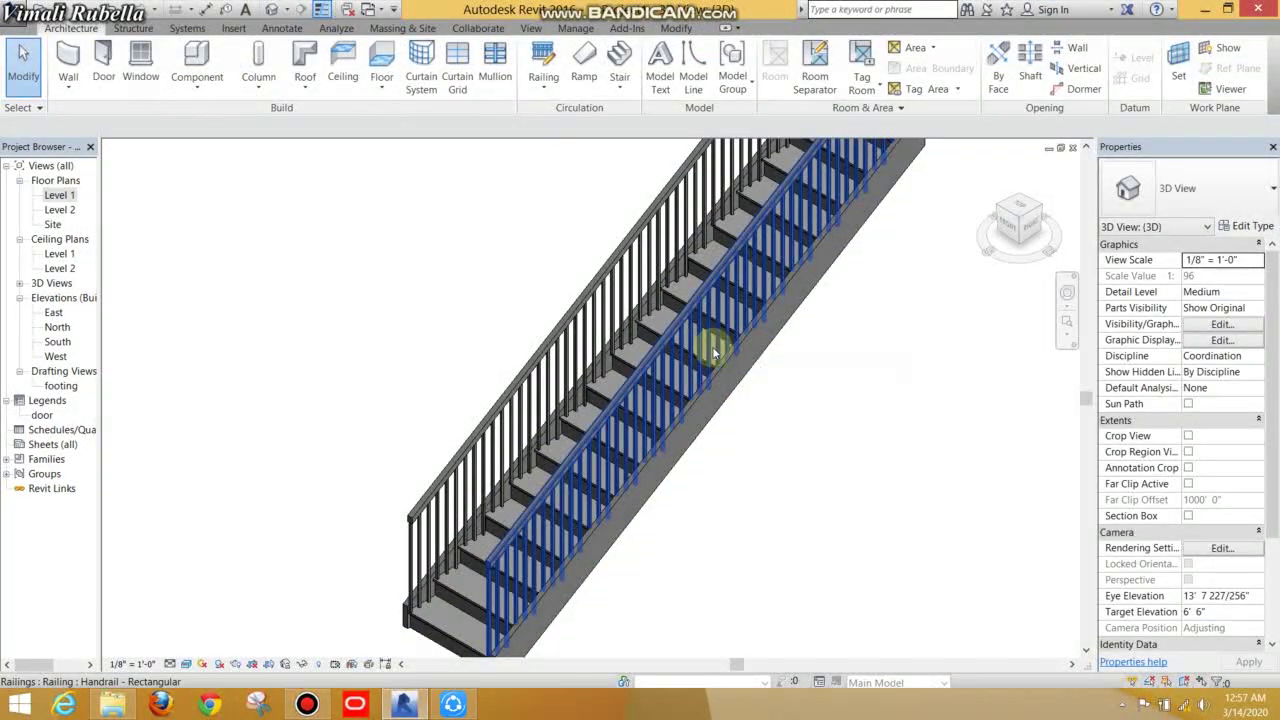
click(718, 340)
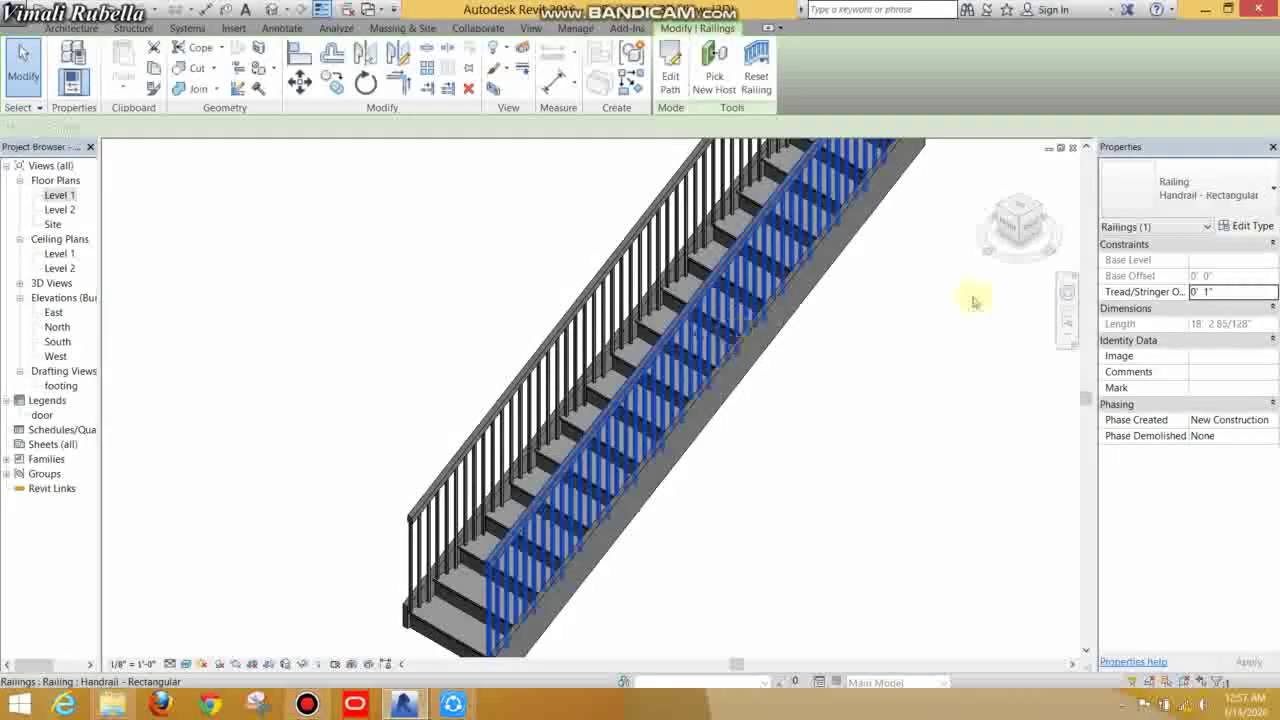
click(1210, 188)
click(1175, 272)
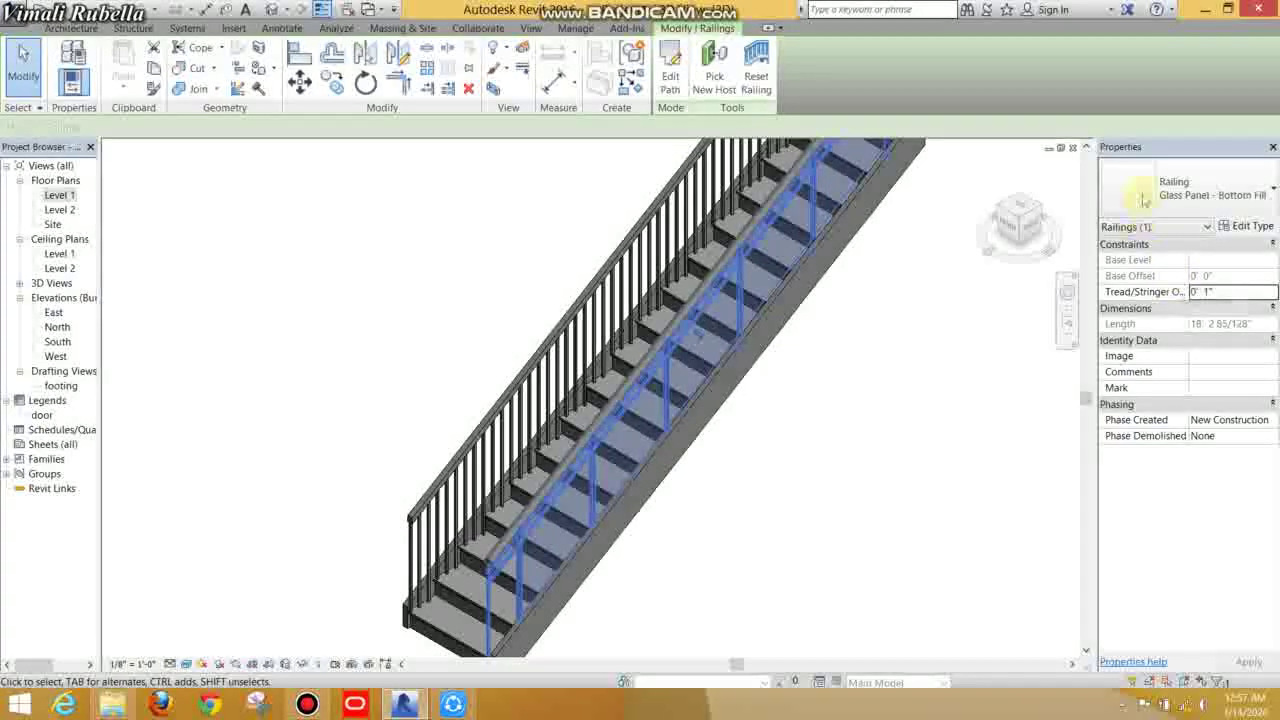
click(870, 465)
scroll(830, 510, up, 2)
click(845, 545)
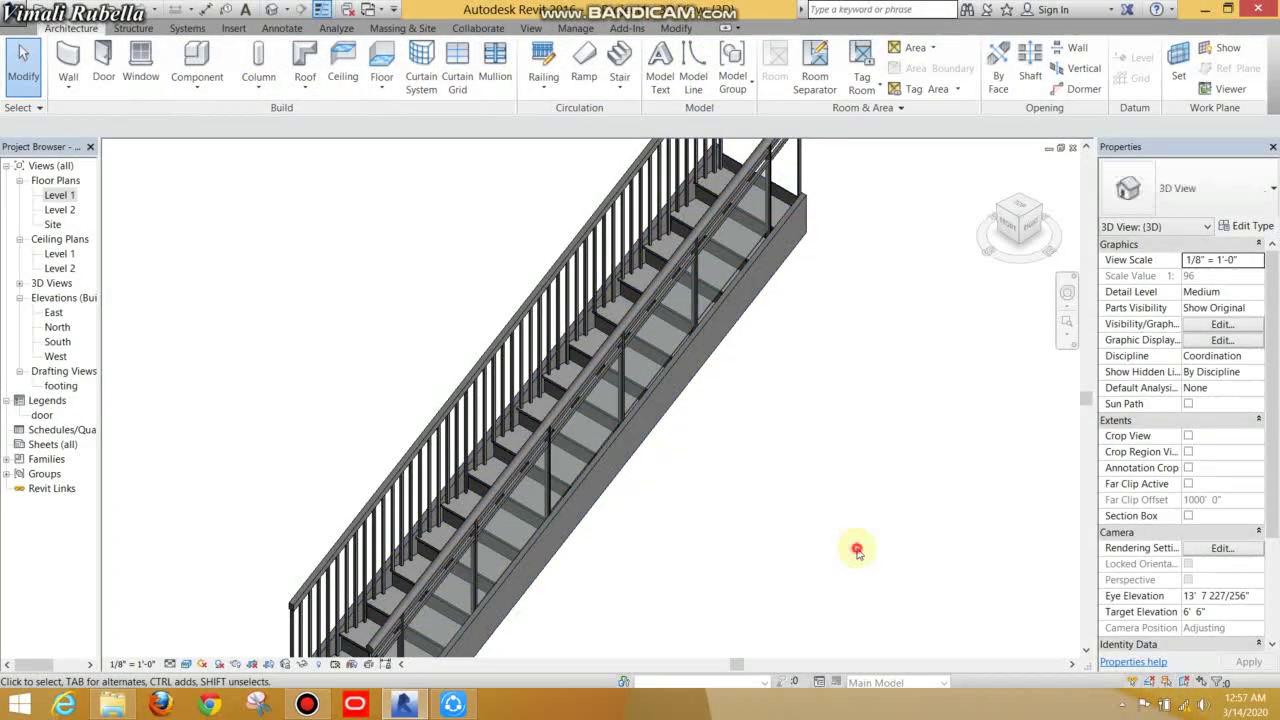
scroll(786, 466, up, 2)
scroll(740, 390, up, 2)
click(677, 263)
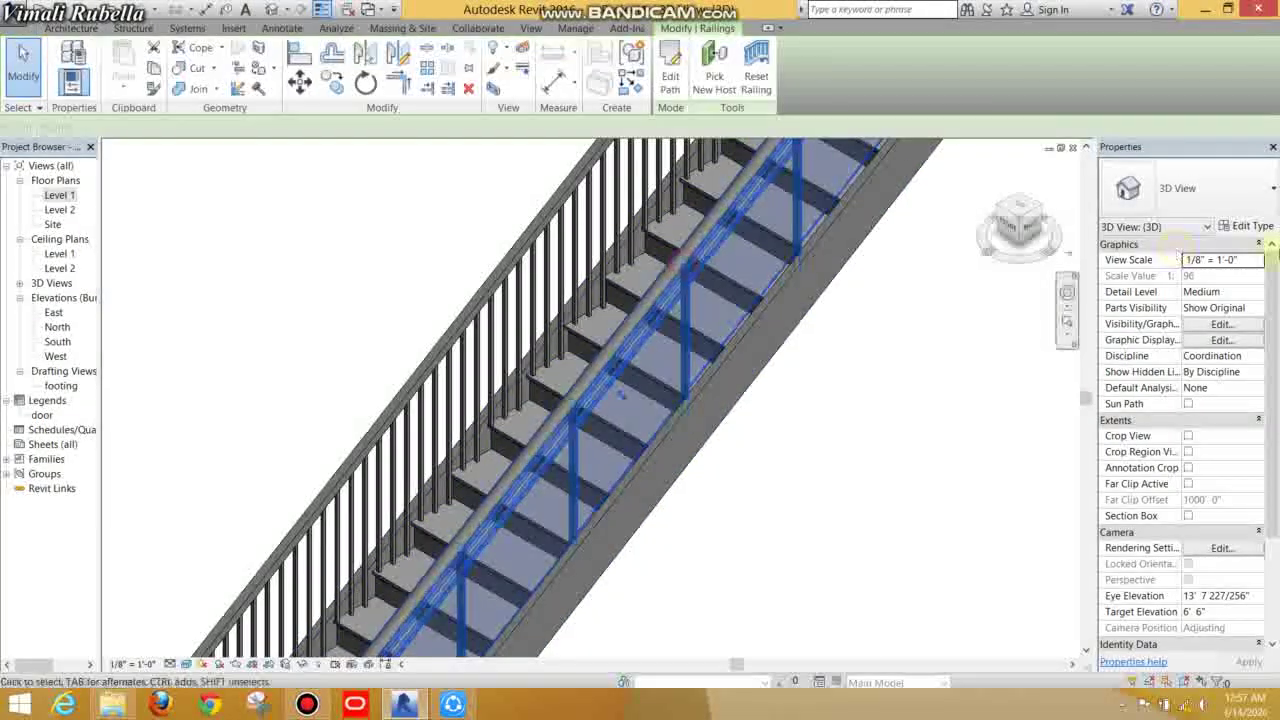
click(1220, 195)
click(1160, 291)
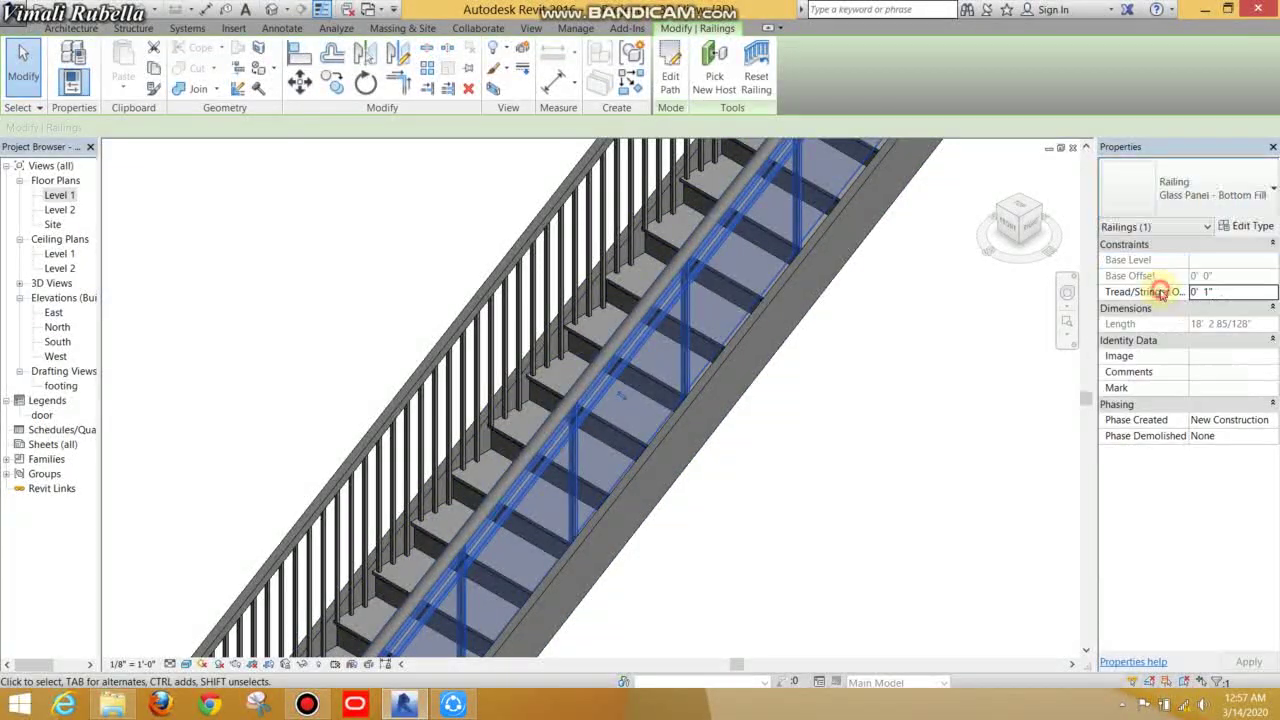
click(1165, 188)
click(1159, 315)
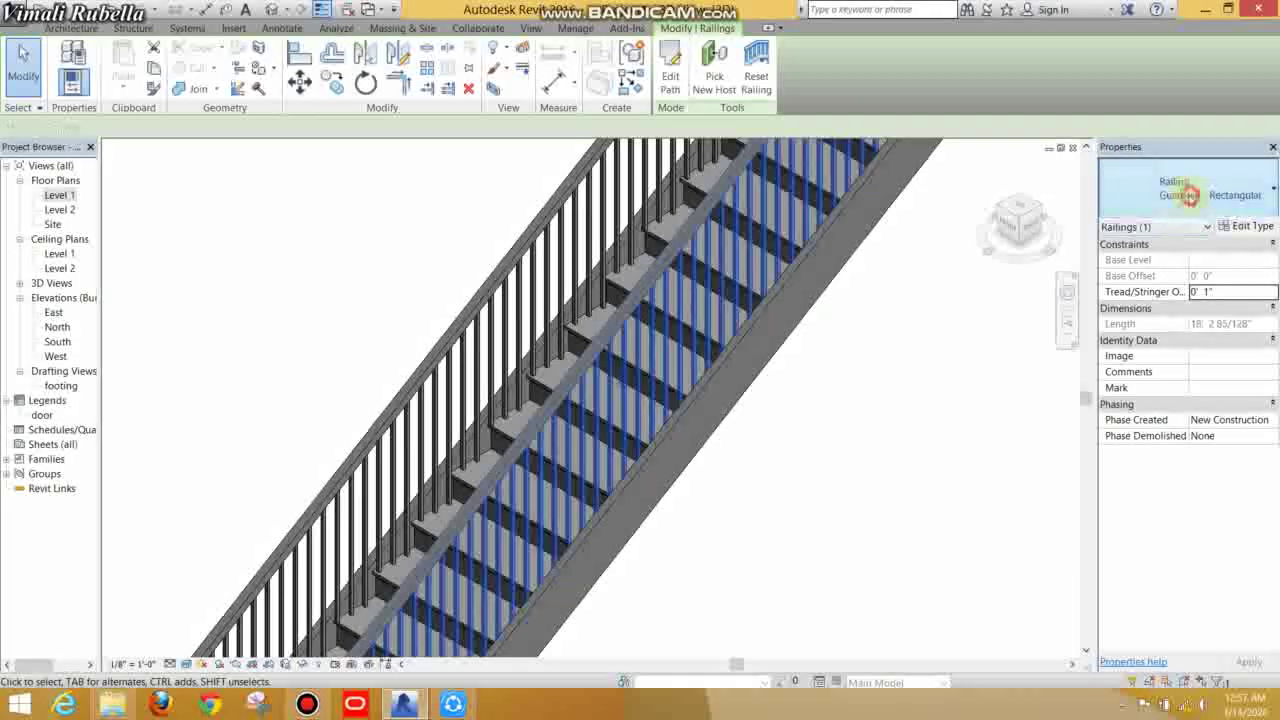
click(1175, 190)
click(1185, 346)
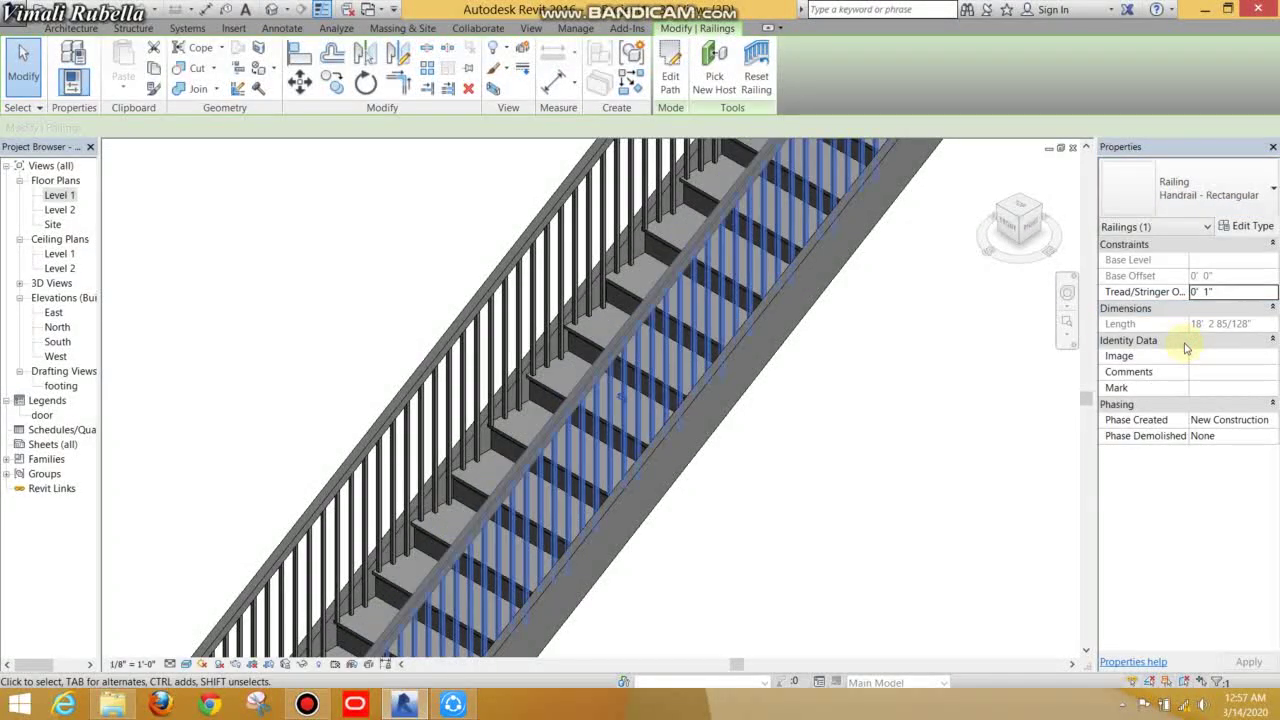
click(1182, 203)
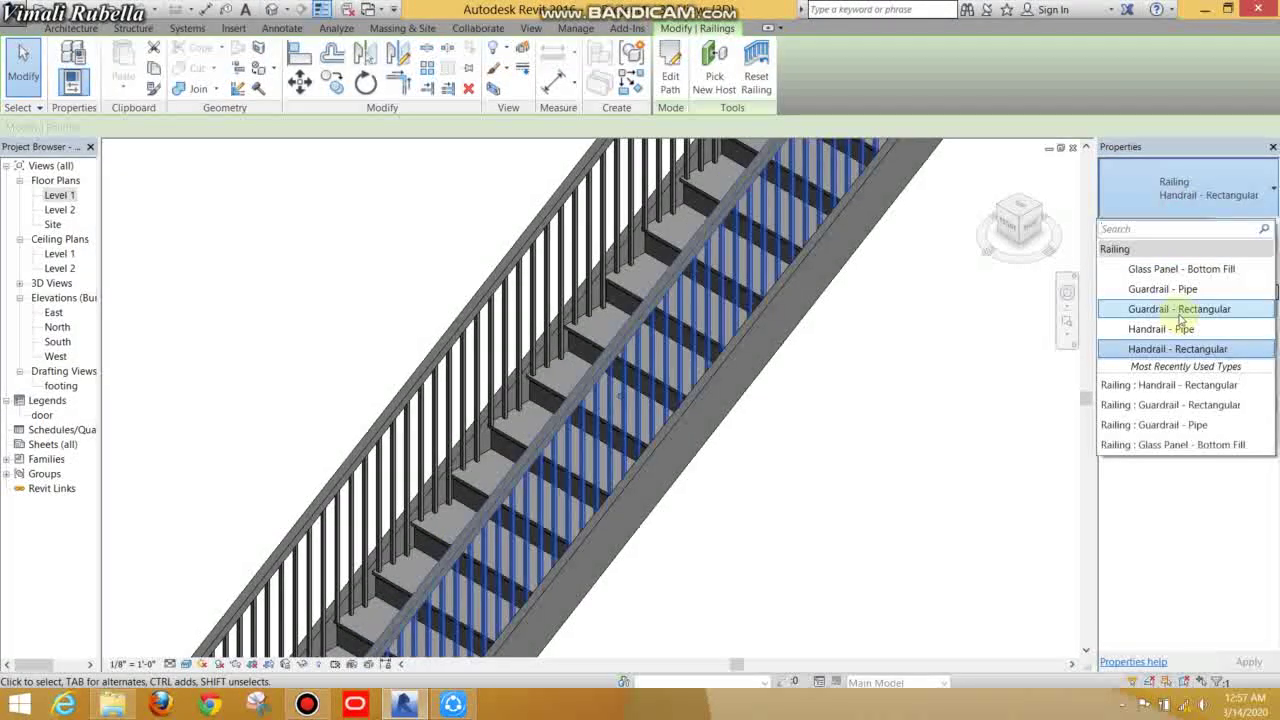
click(1182, 318)
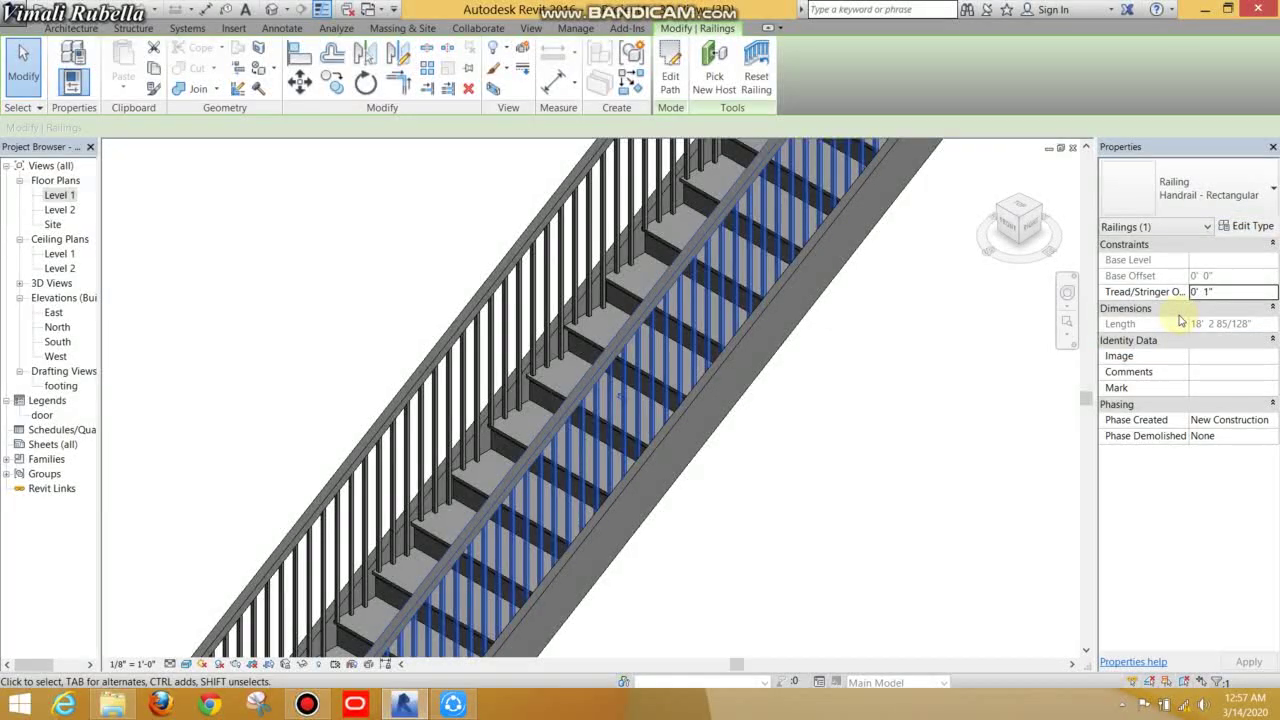
click(785, 434)
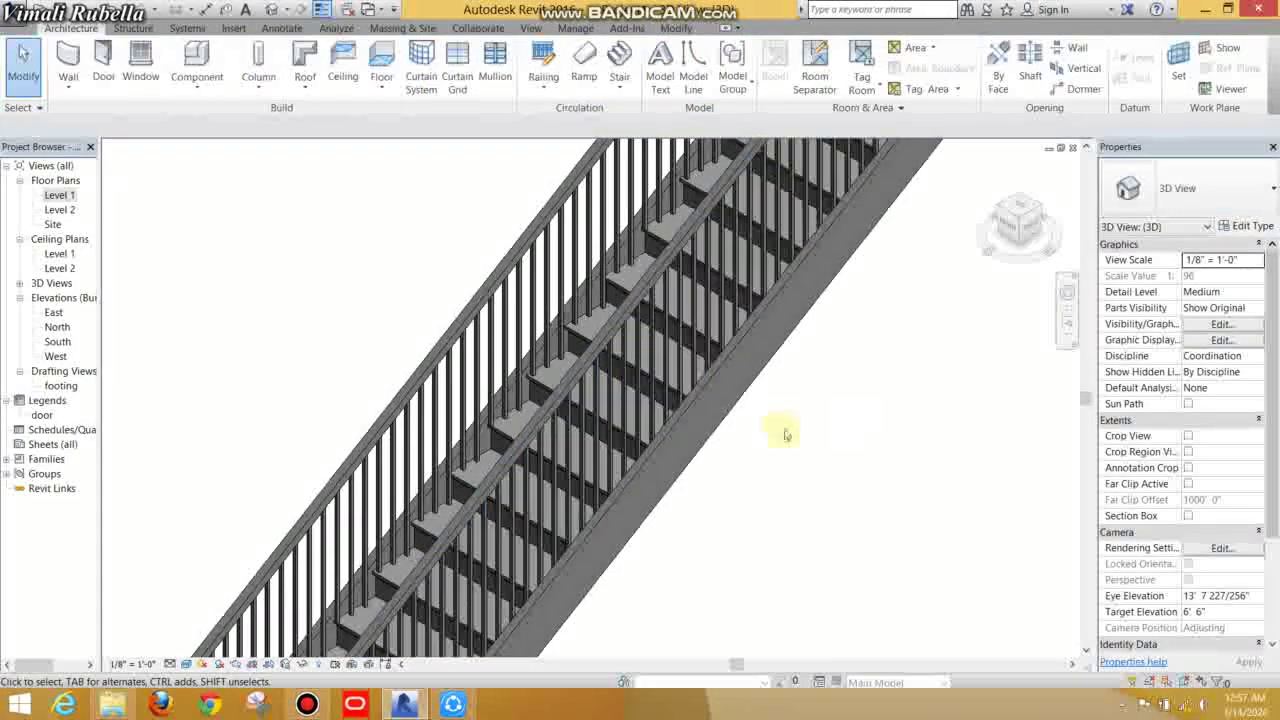
mouse_move(785, 434)
shift+middle_down()
mouse_move(643, 484)
mouse_move(808, 400)
mouse_move(622, 491)
mouse_move(761, 431)
mouse_move(914, 409)
mouse_move(934, 366)
mouse_move(751, 329)
mouse_move(634, 407)
shift+middle_up()
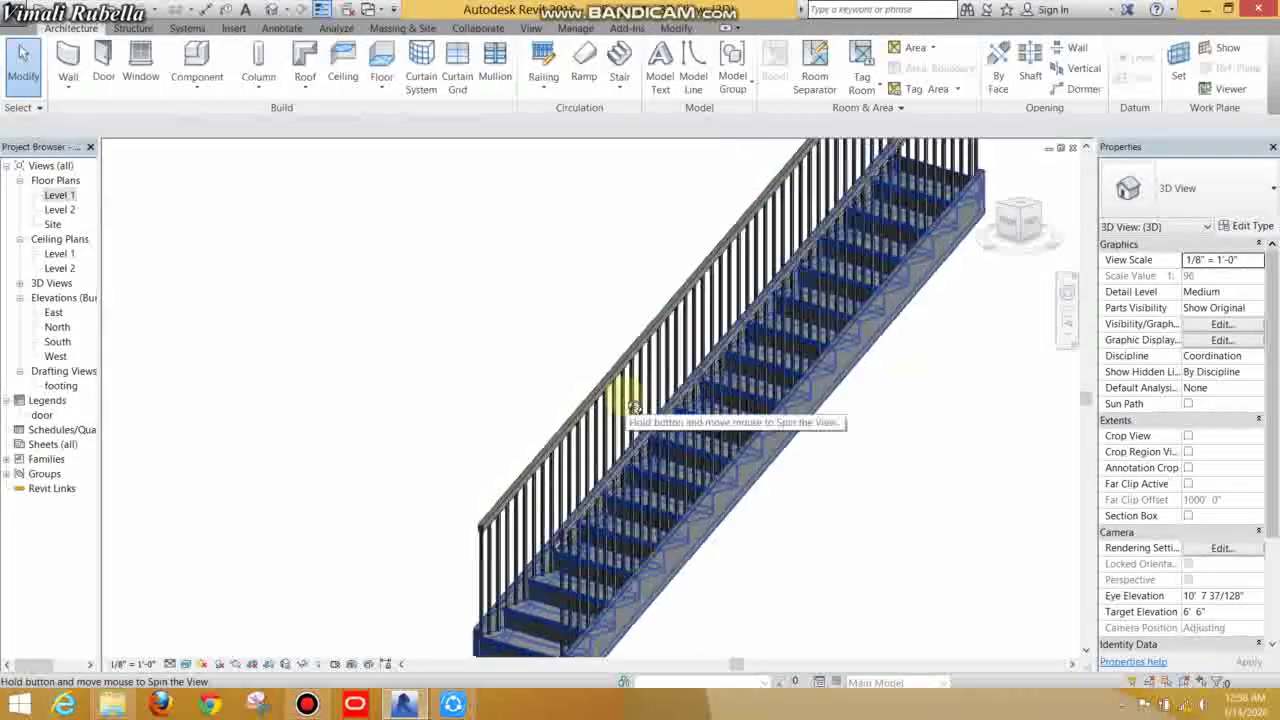
Step: Delete the inner and outer railings from the stair
scroll(634, 407, up, 2)
scroll(580, 449, up, 2)
scroll(600, 437, up, 2)
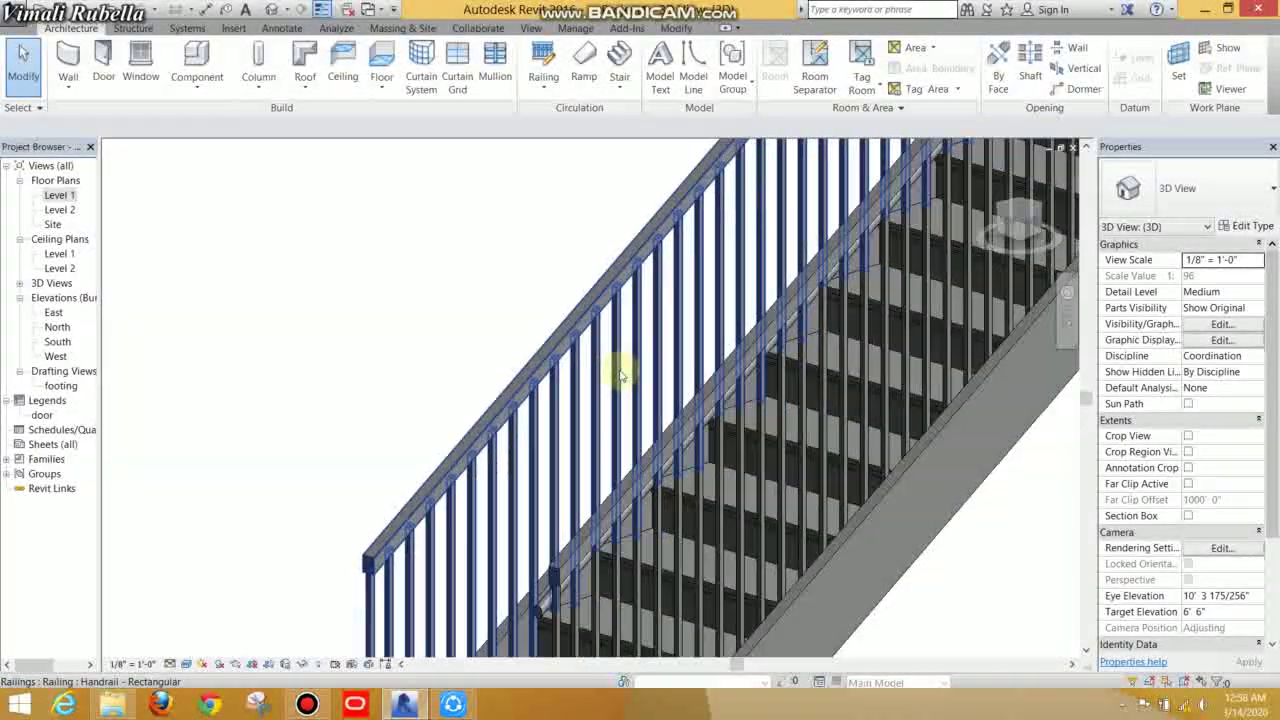
click(719, 421)
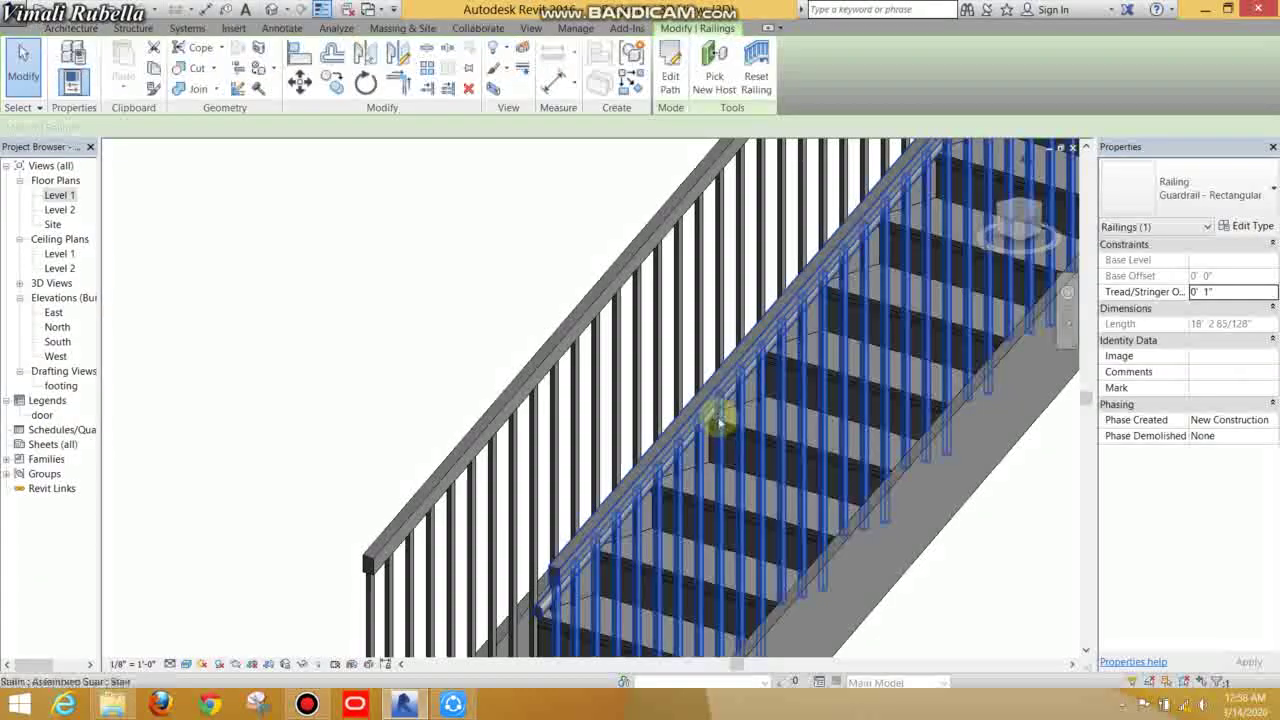
key(Delete)
click(651, 277)
key(Delete)
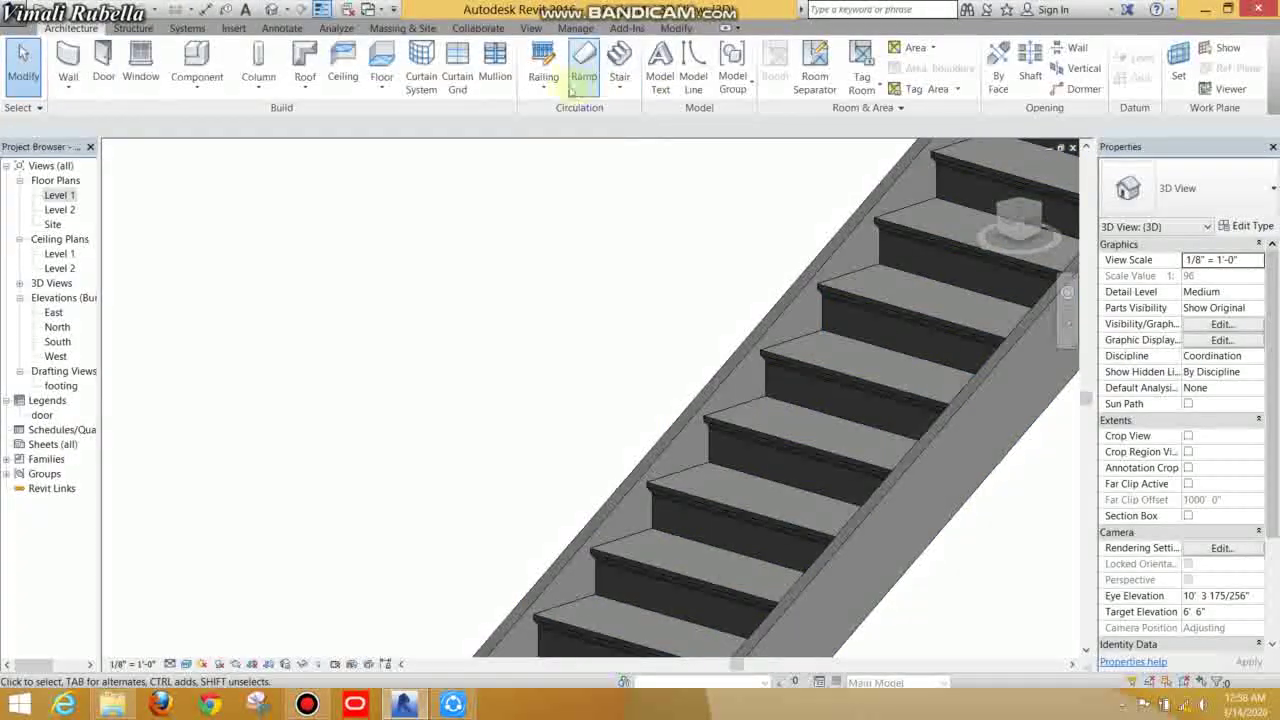
Step: Host railings on both sides of the stair, positioned on the treads
click(543, 88)
click(562, 140)
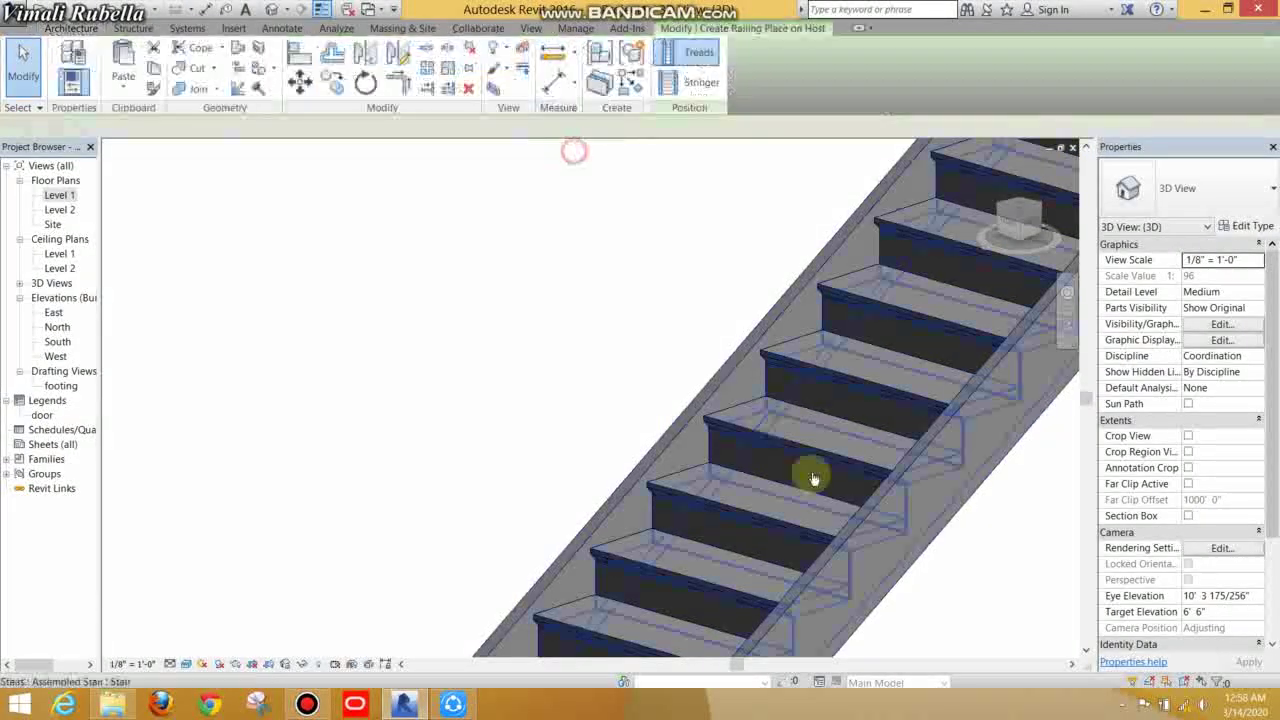
click(877, 508)
key(Escape)
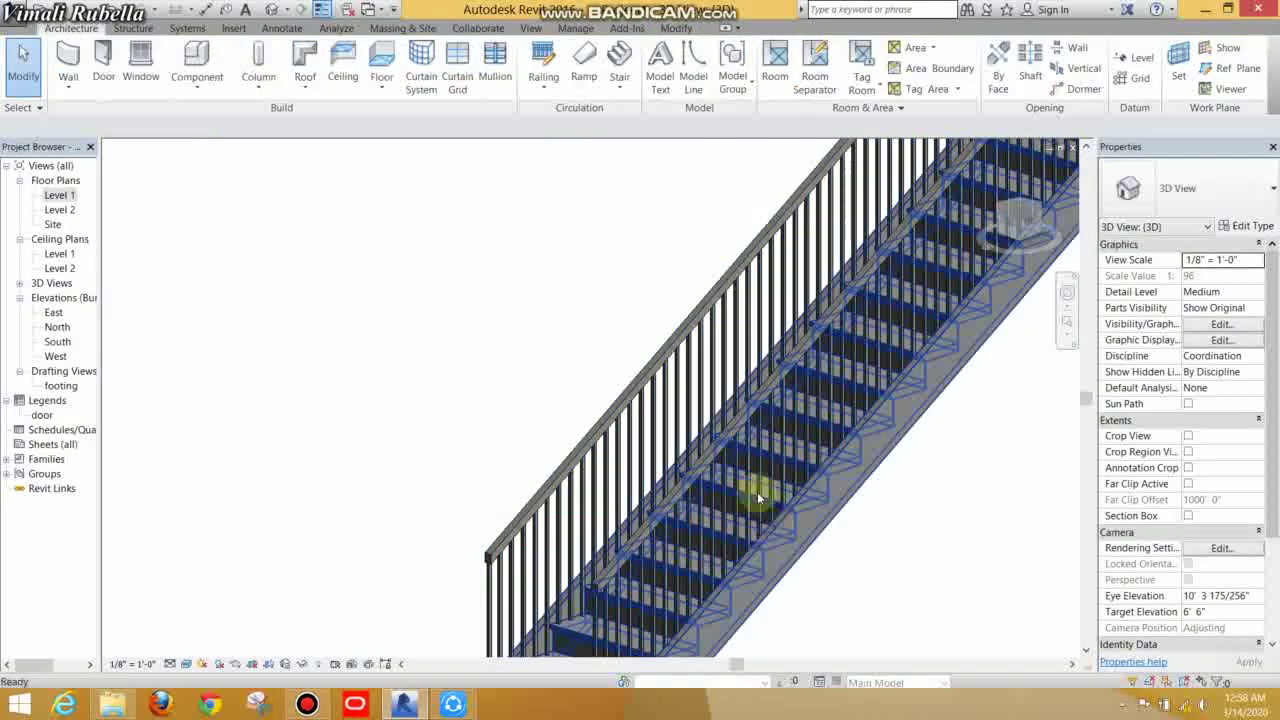
Step: Orbit and zoom around the staircase to inspect the inner railing's top rail
mouse_move(757, 486)
shift+middle_down()
mouse_move(908, 437)
mouse_move(676, 376)
mouse_move(750, 410)
shift+middle_up()
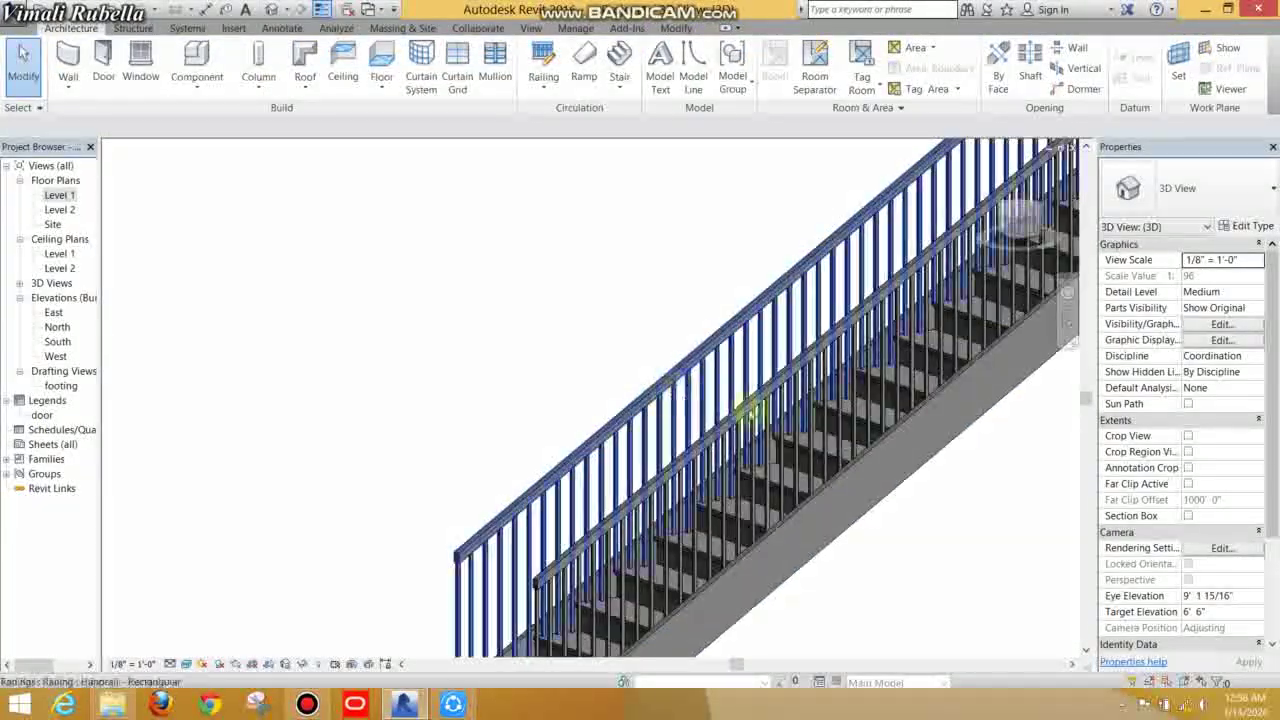
scroll(640, 470, up, 2)
scroll(607, 497, up, 3)
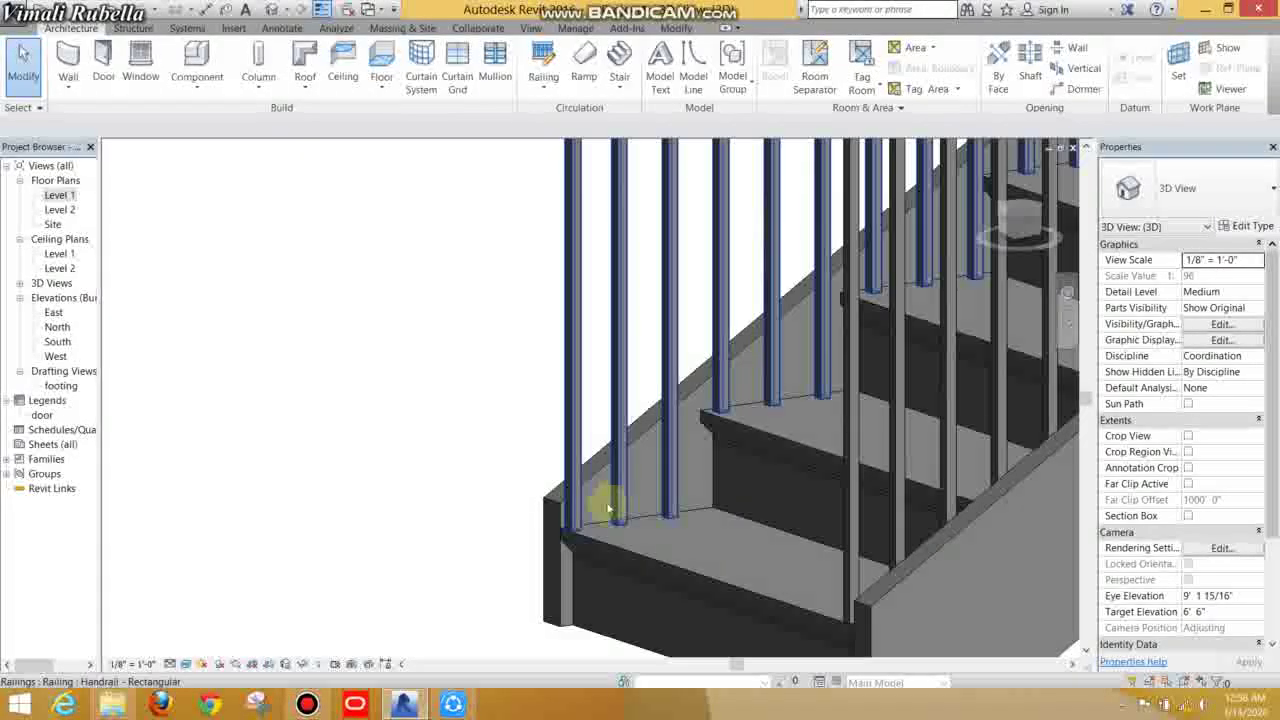
scroll(705, 515, up, 2)
mouse_move(705, 515)
shift+middle_down()
mouse_move(735, 462)
mouse_move(714, 557)
mouse_move(694, 320)
mouse_move(653, 302)
shift+middle_up()
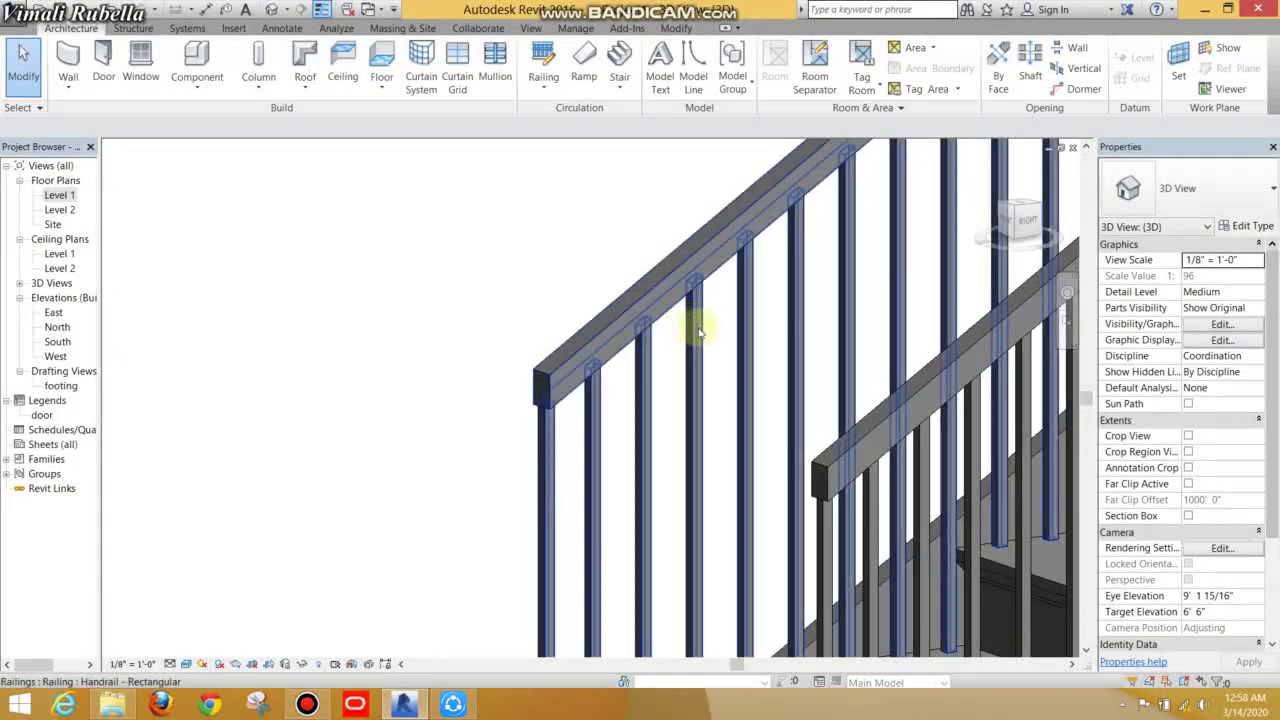
scroll(697, 335, down, 3)
shift+middle_drag(694, 334, 720, 383)
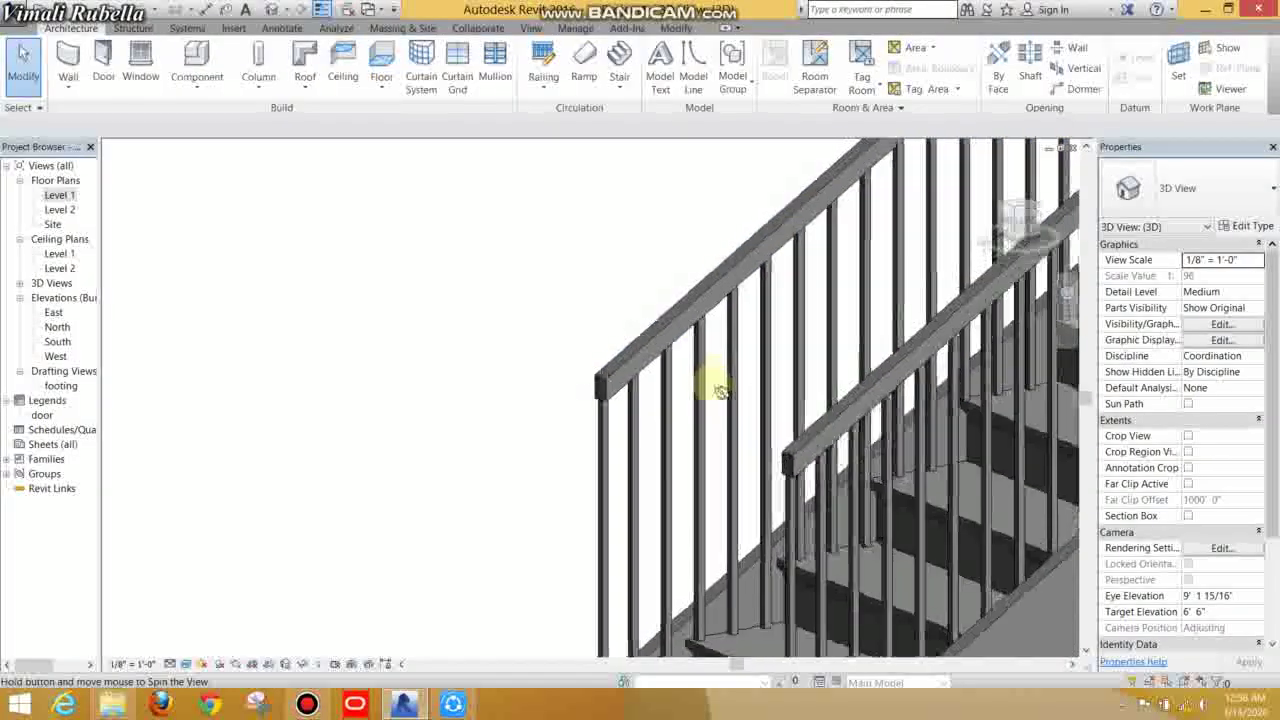
scroll(771, 531, up, 3)
mouse_move(771, 531)
shift+middle_down()
mouse_move(848, 436)
mouse_move(851, 366)
mouse_move(829, 366)
mouse_move(851, 371)
shift+middle_up()
scroll(557, 500, down, 2)
scroll(563, 491, down, 2)
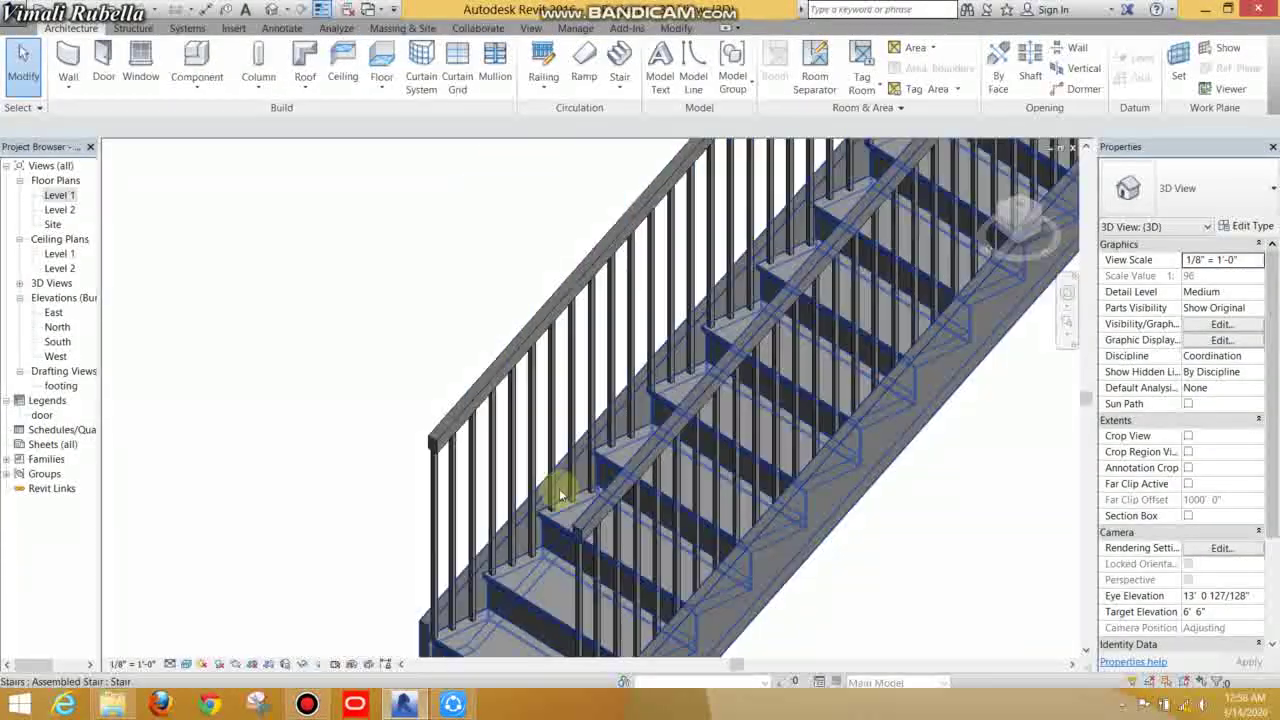
scroll(618, 365, down, 1)
Step: Set the outer railing type's baluster placement to one baluster per tread
click(626, 334)
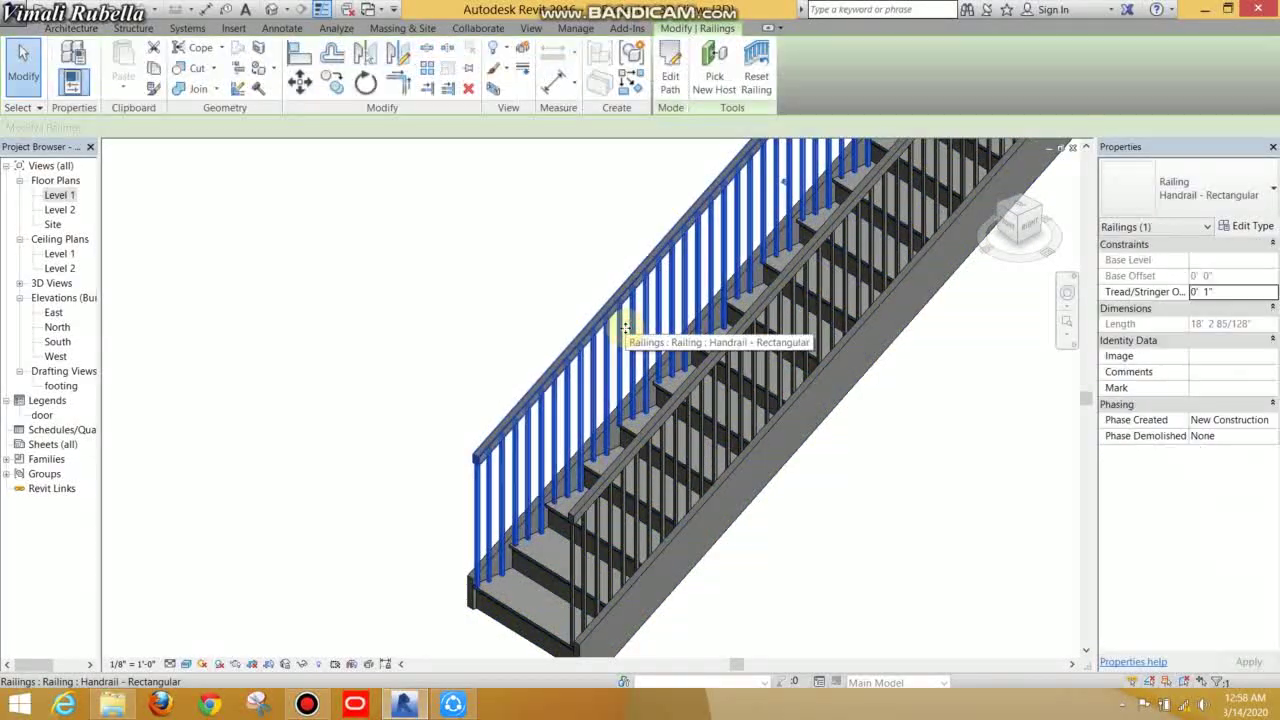
click(1240, 228)
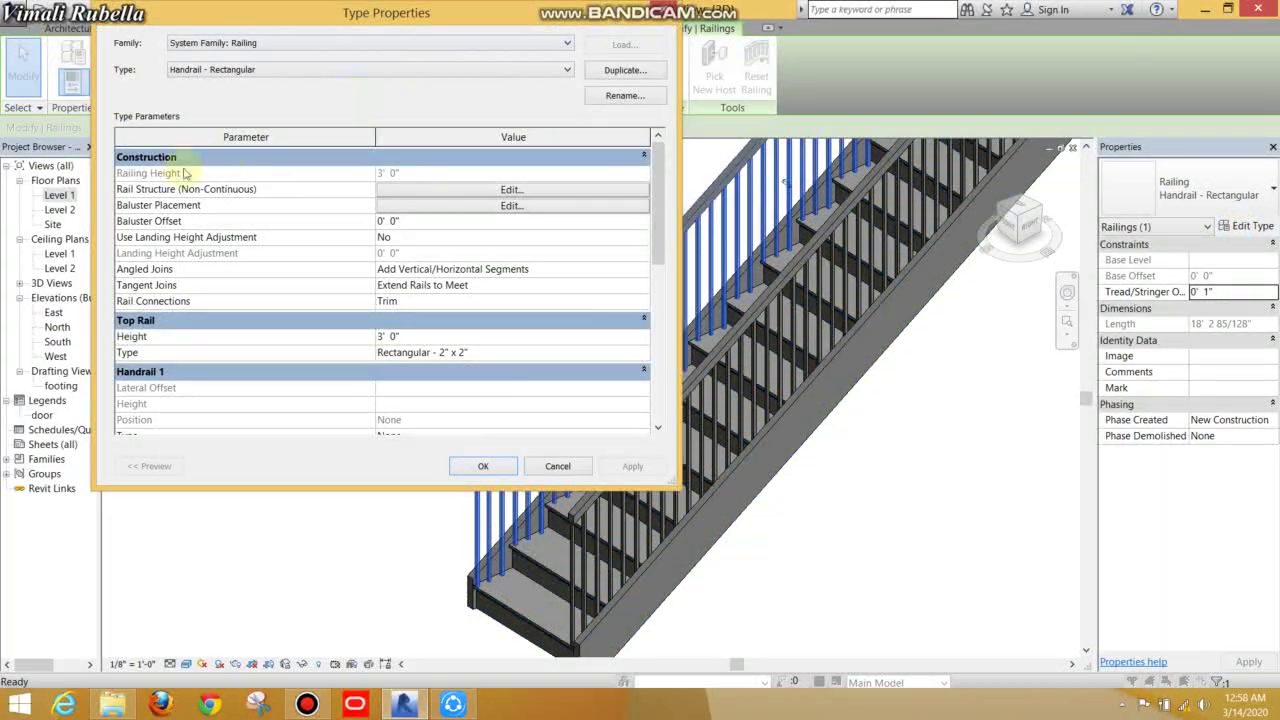
click(479, 207)
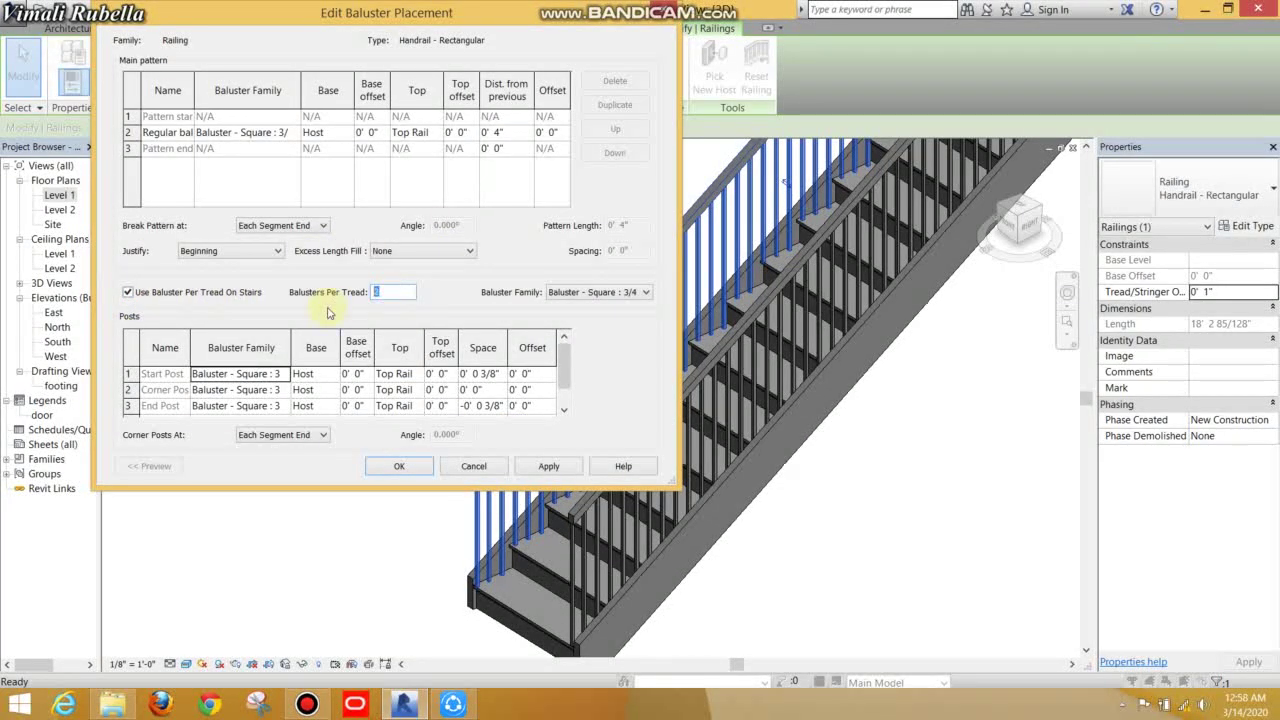
click(405, 467)
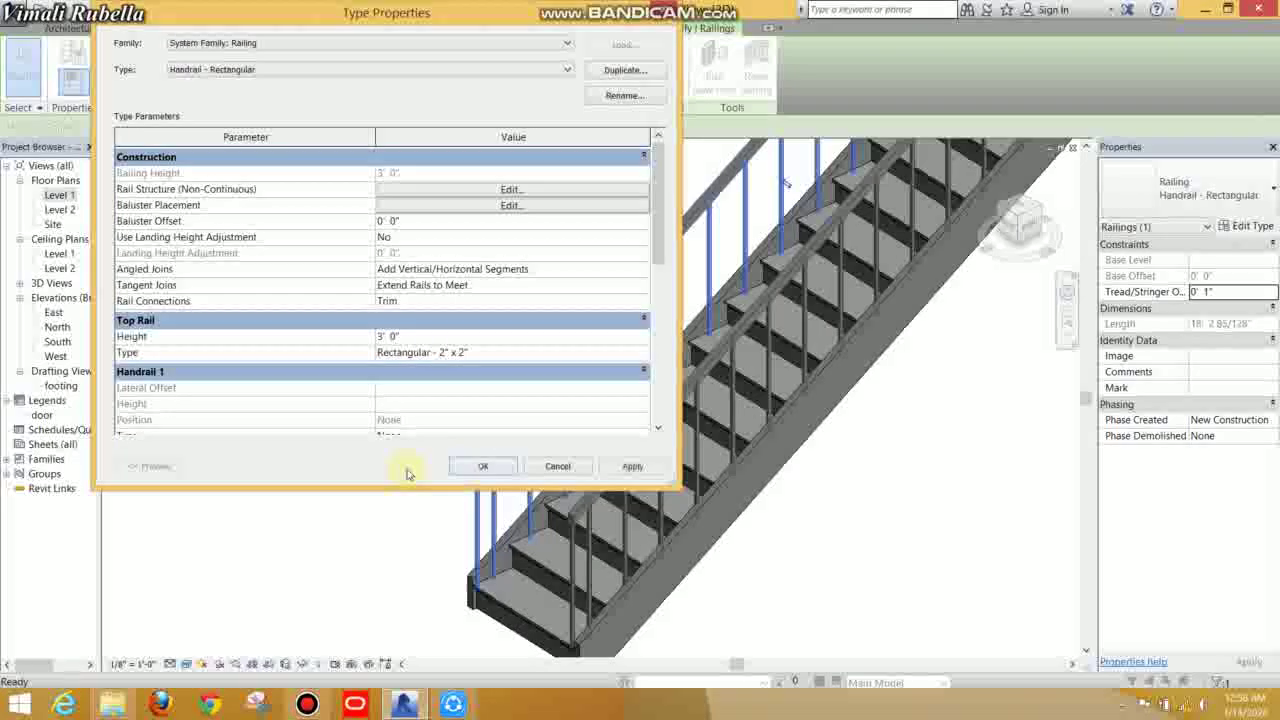
click(486, 463)
Step: Zoom and orbit the 3D view to examine the stair's side and balusters
scroll(800, 573, down, 3)
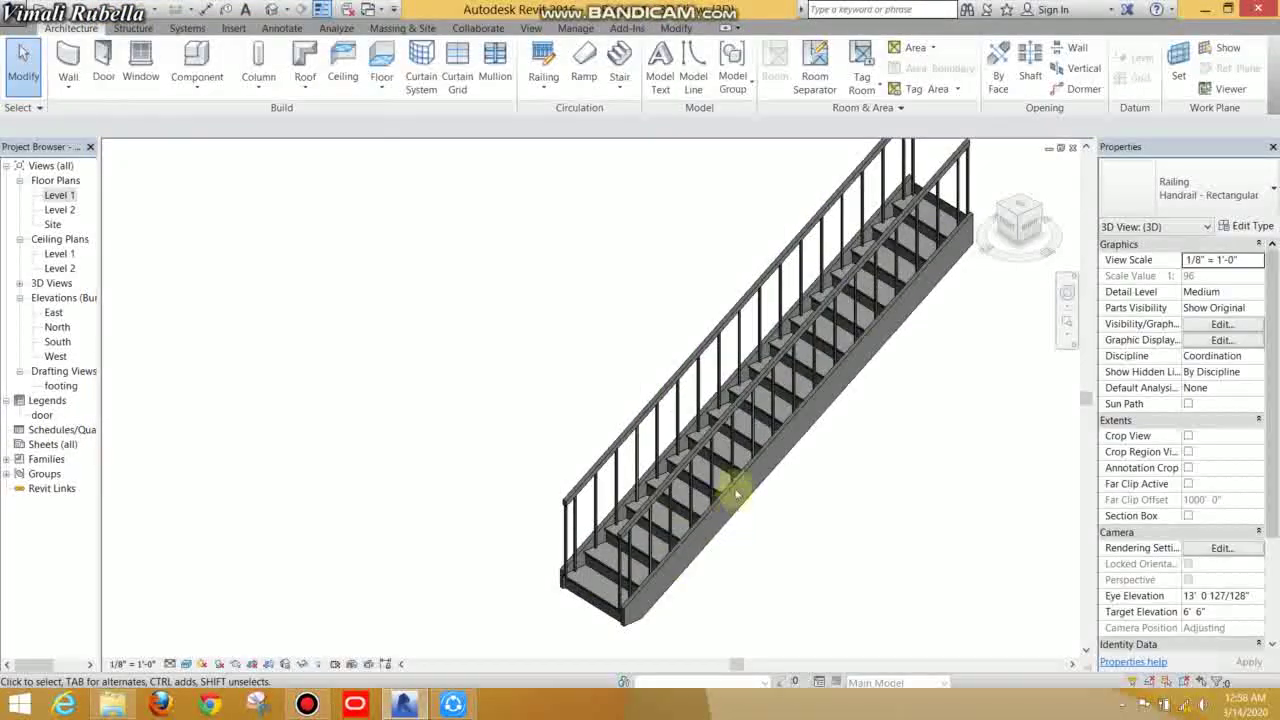
scroll(737, 300, up, 3)
scroll(748, 412, up, 2)
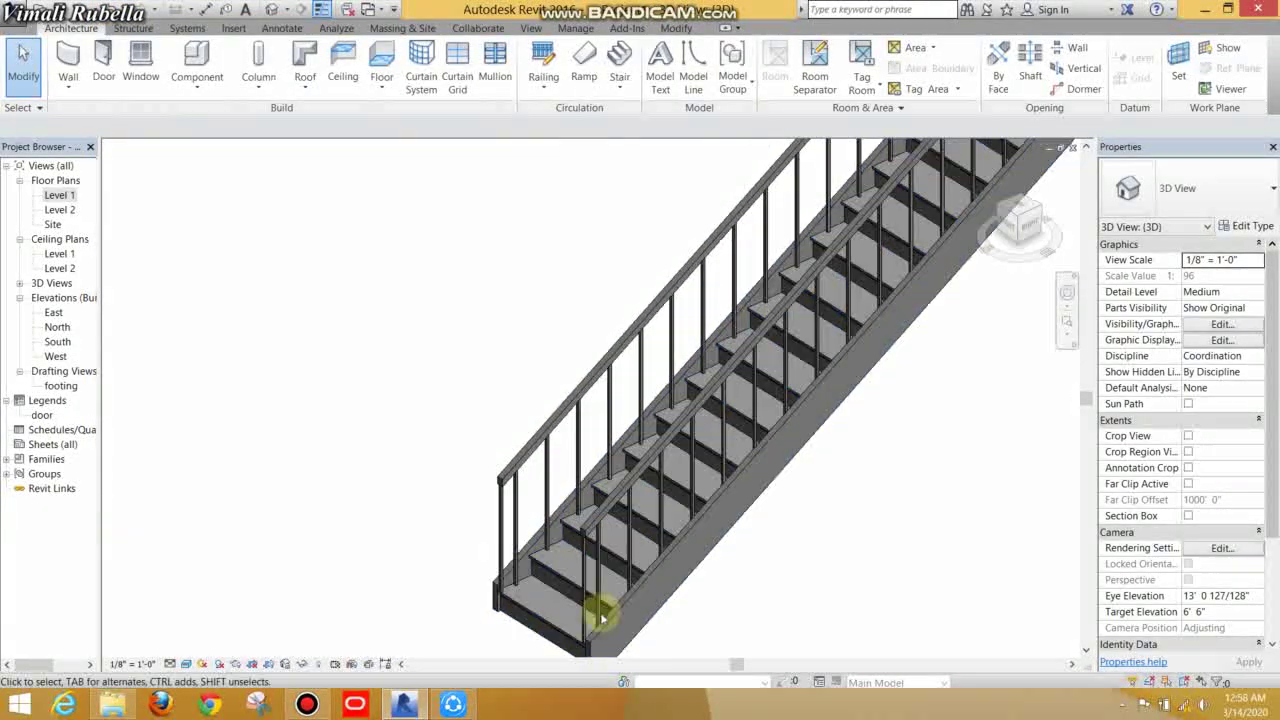
scroll(737, 394, up, 2)
scroll(651, 443, up, 2)
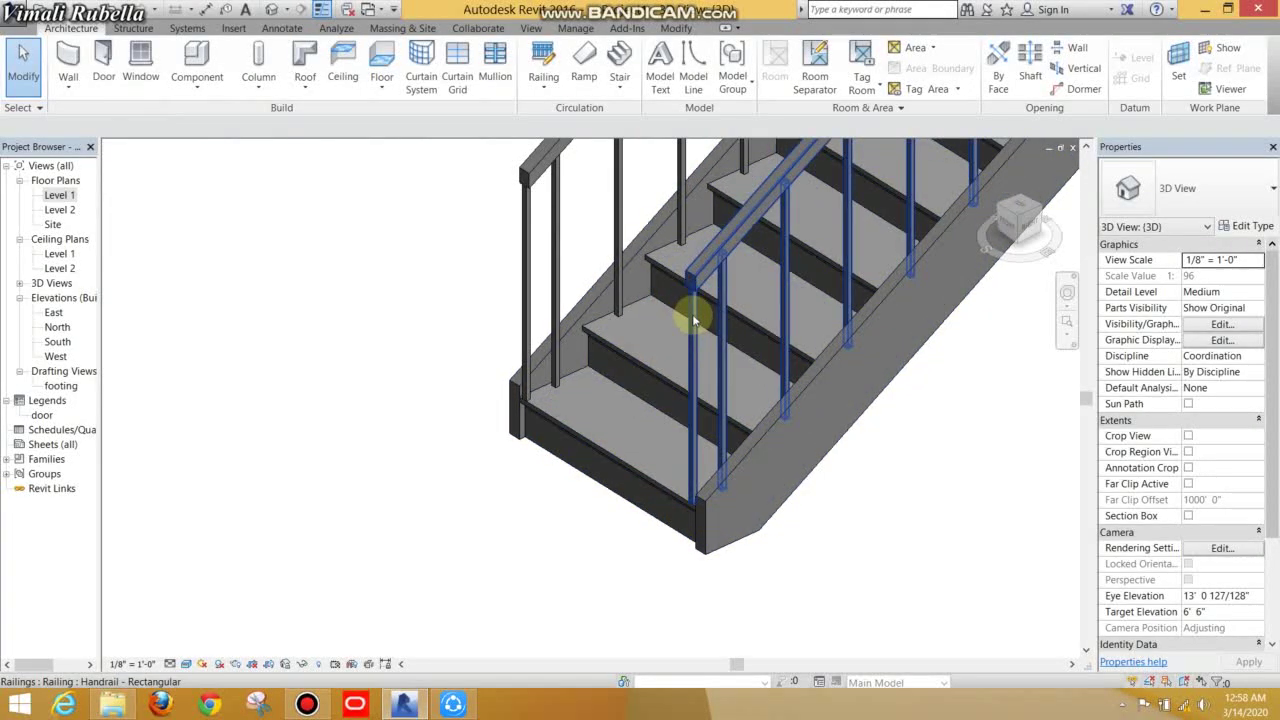
scroll(692, 316, up, 2)
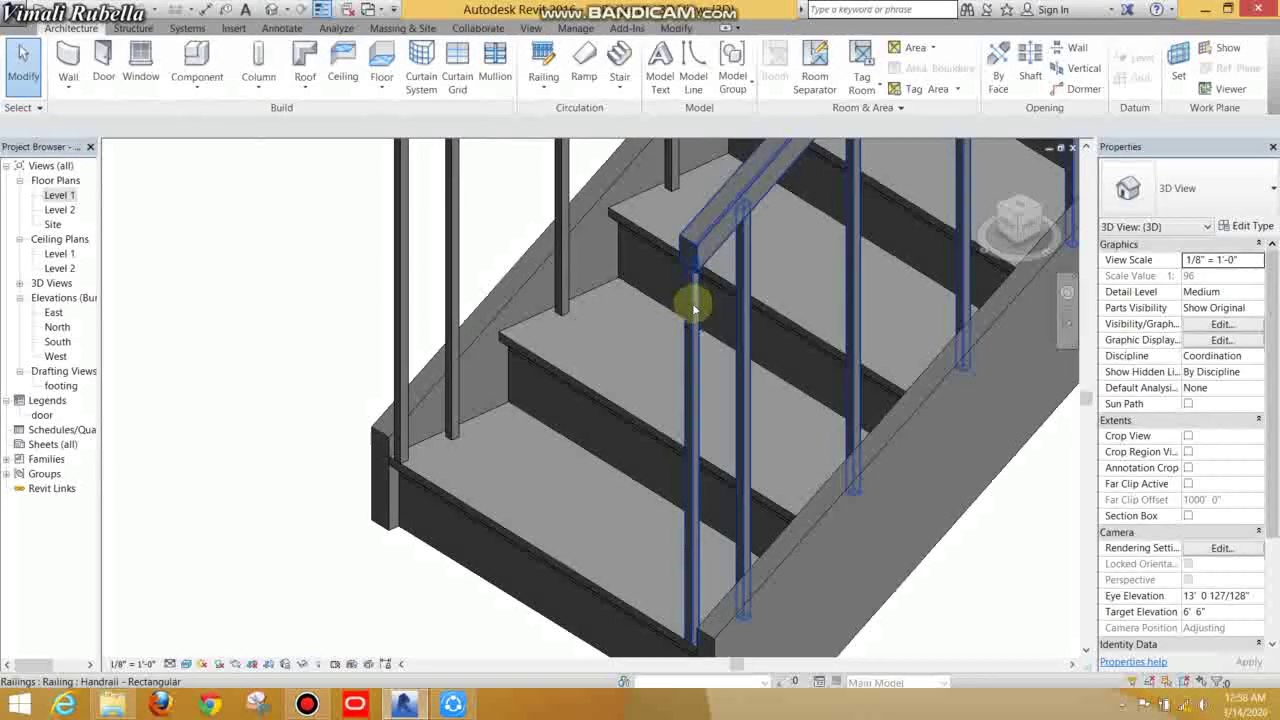
scroll(700, 323, down, 2)
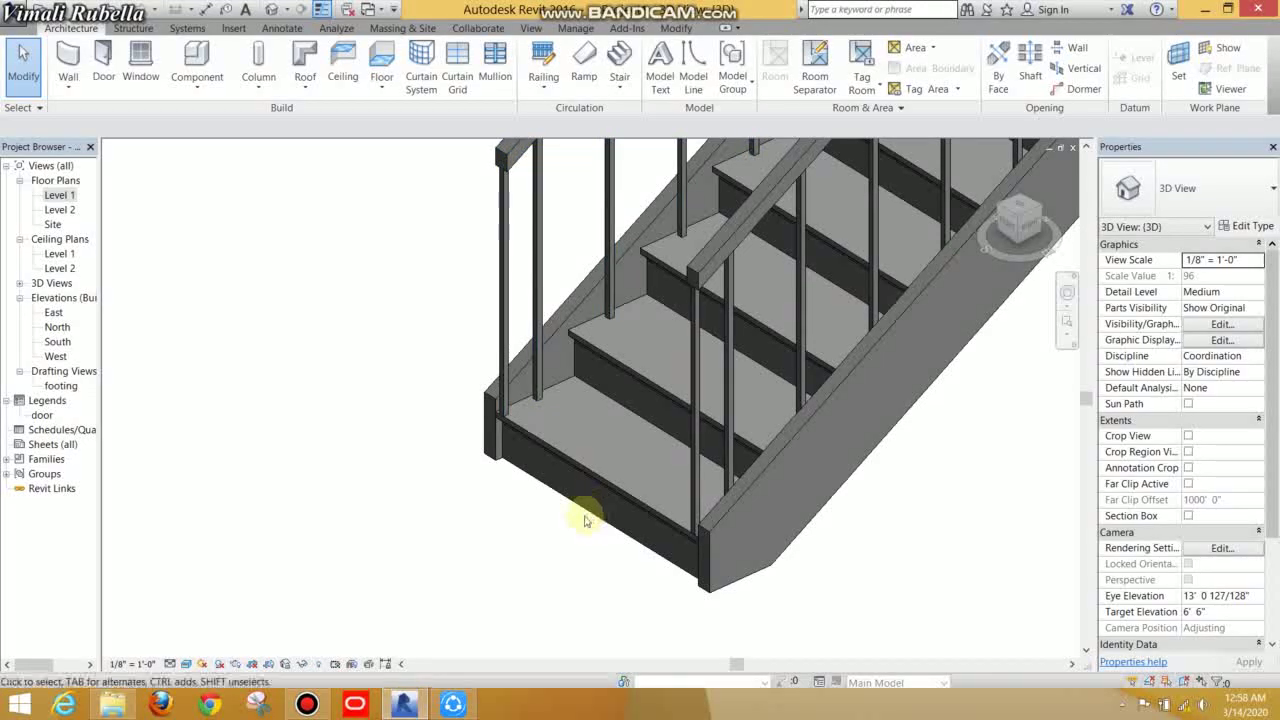
scroll(650, 470, down, 3)
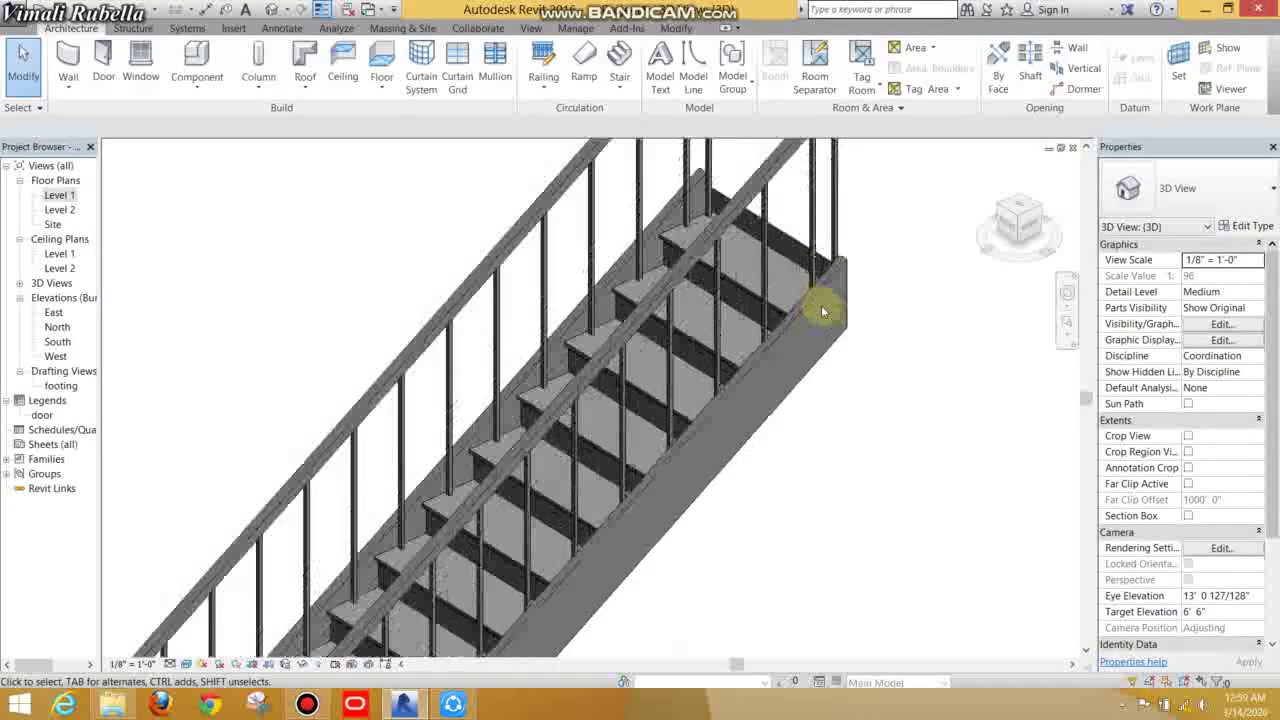
shift+middle_drag(820, 310, 812, 306)
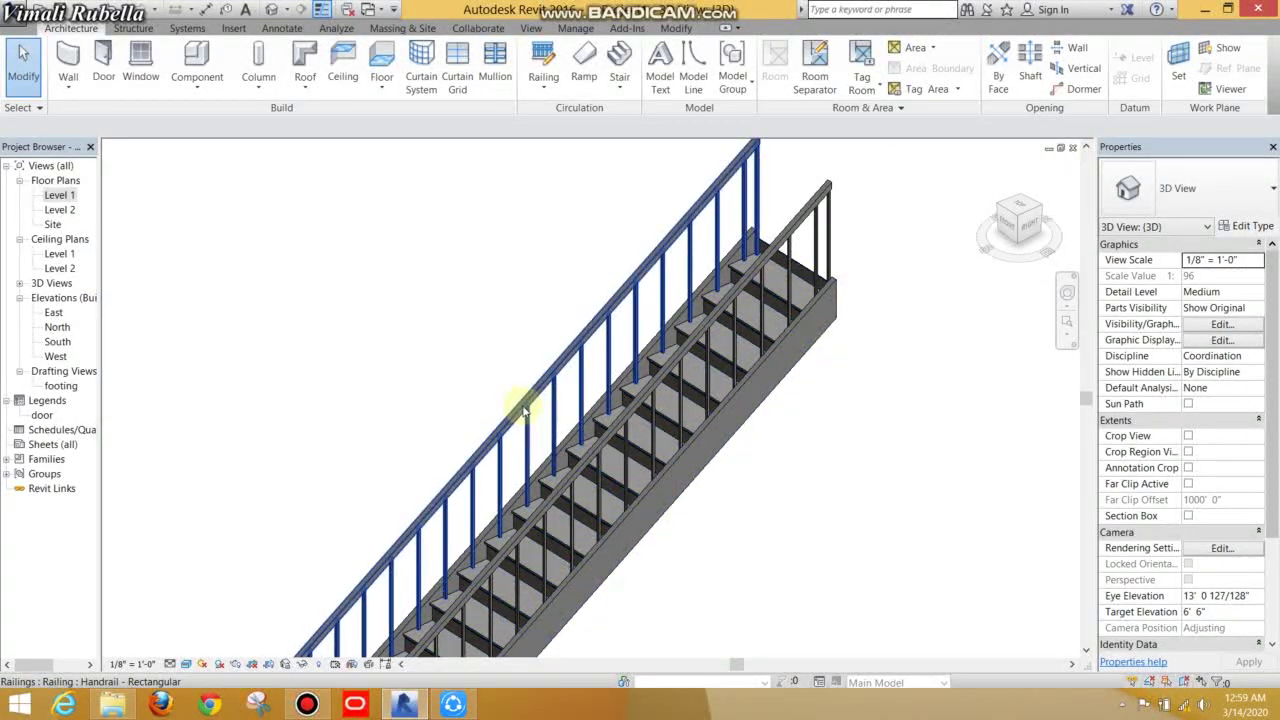
scroll(806, 194, up, 2)
scroll(840, 232, up, 2)
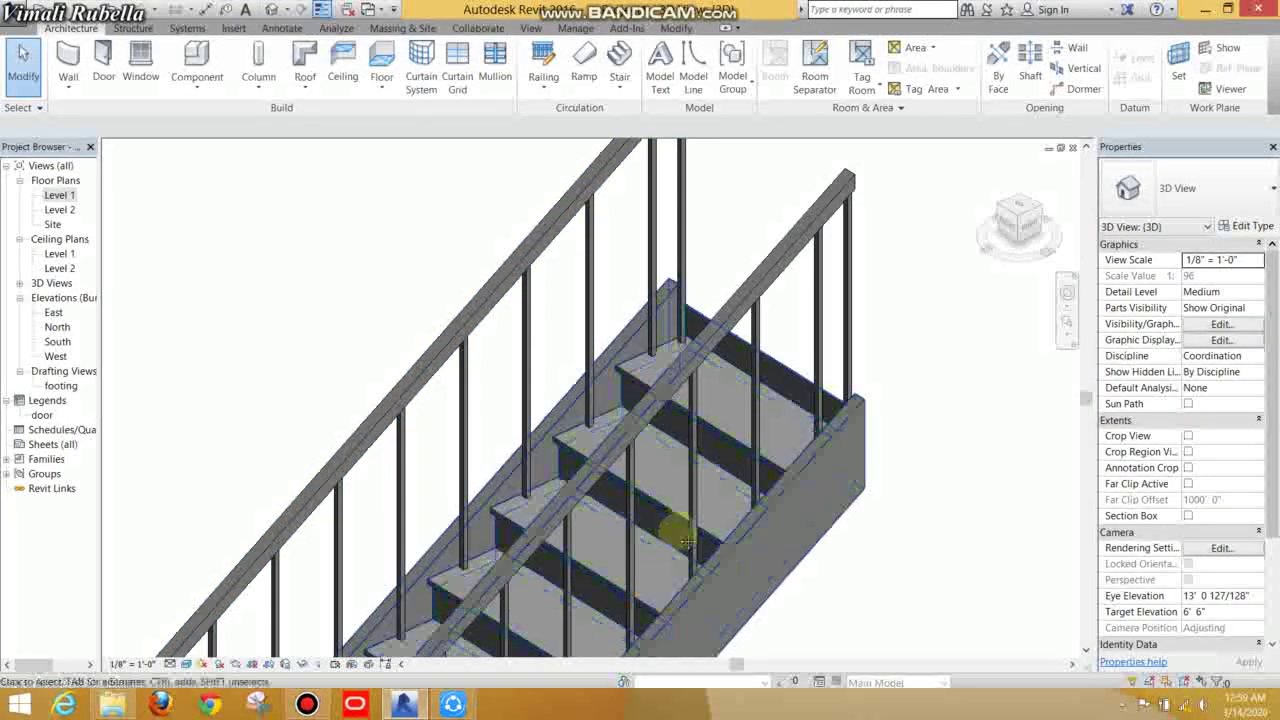
scroll(660, 530, down, 4)
scroll(652, 552, up, 2)
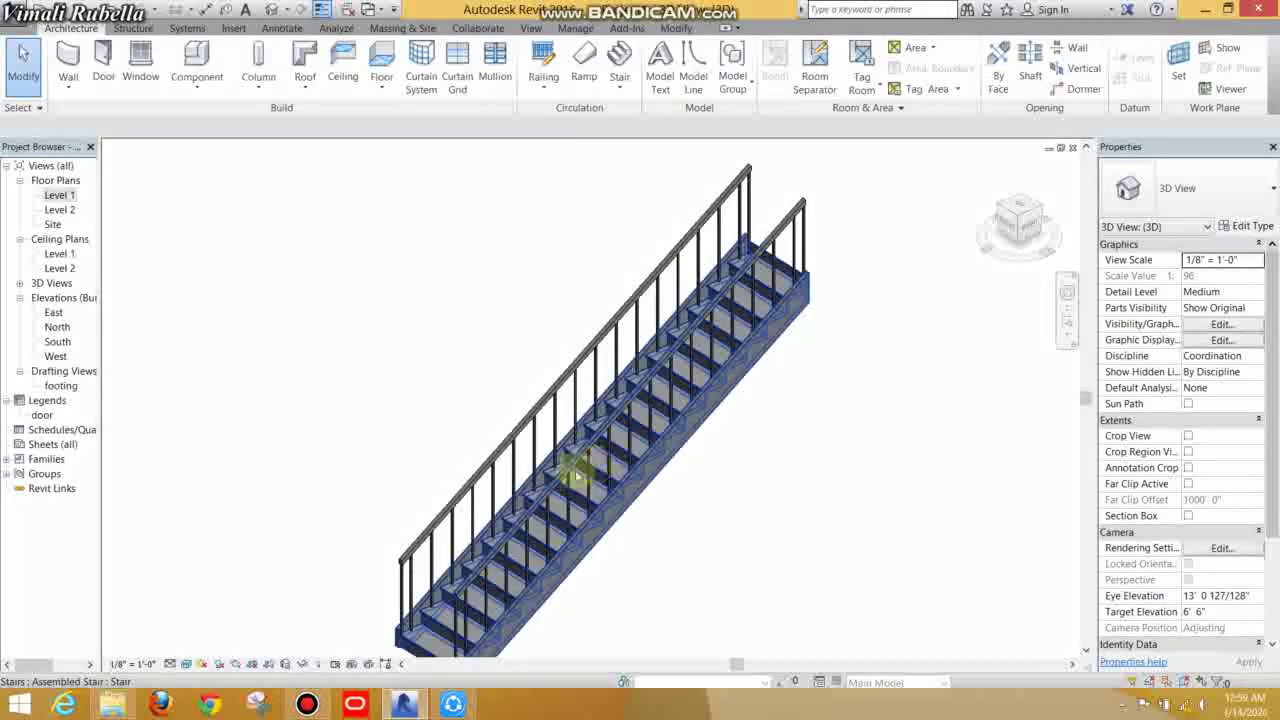
scroll(565, 471, up, 2)
Step: Zoom in on the near railing and select the Handrail - Rectangular railing
middle_drag(557, 471, 548, 422)
click(548, 410)
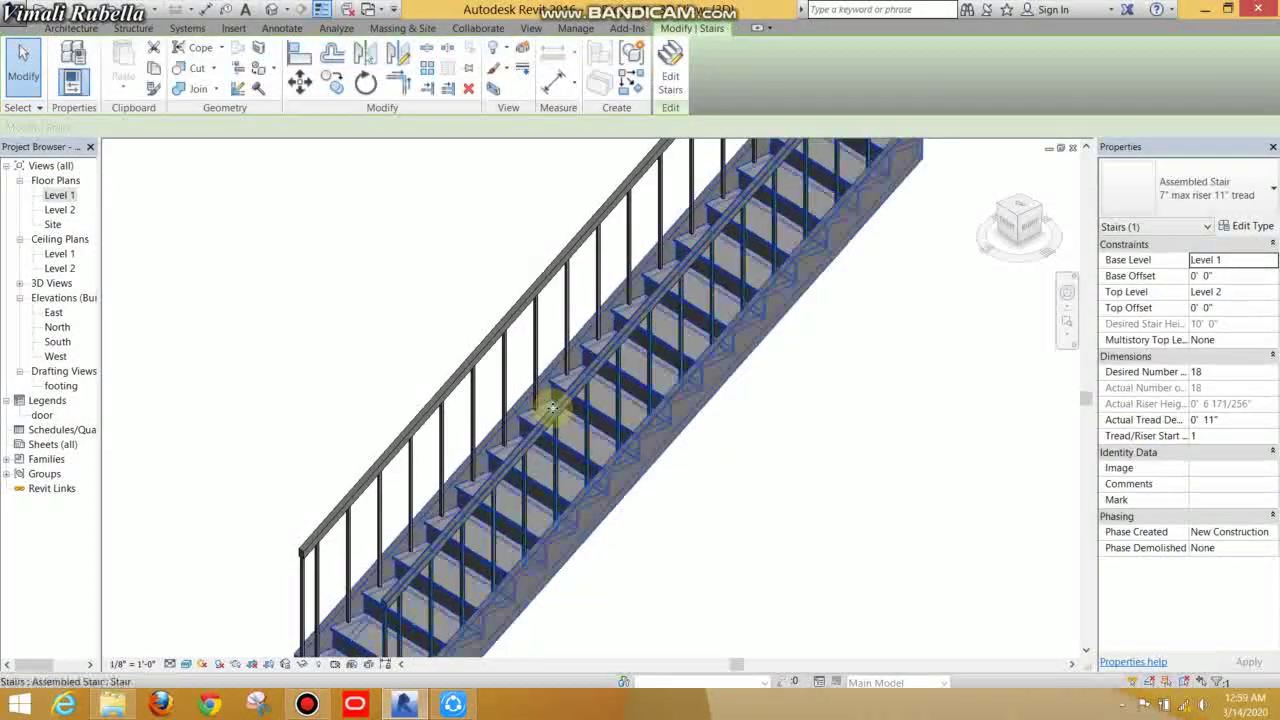
click(755, 530)
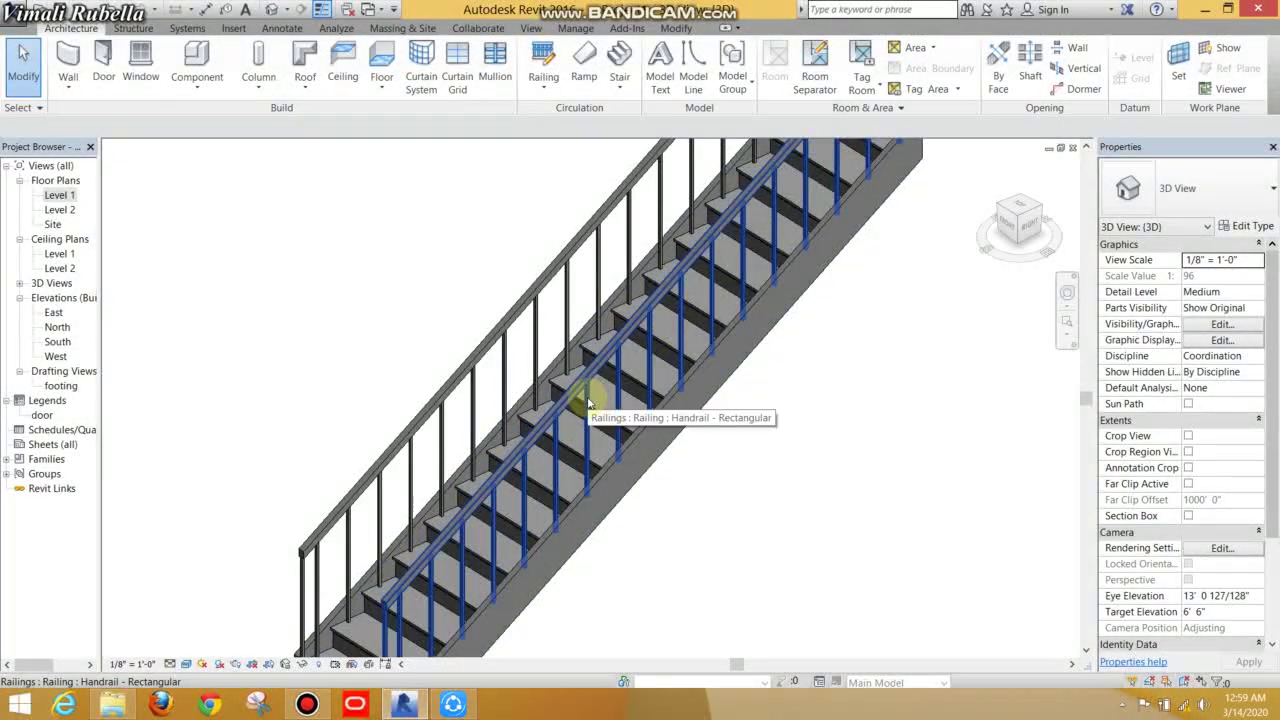
scroll(543, 360, up, 5)
scroll(547, 358, up, 3)
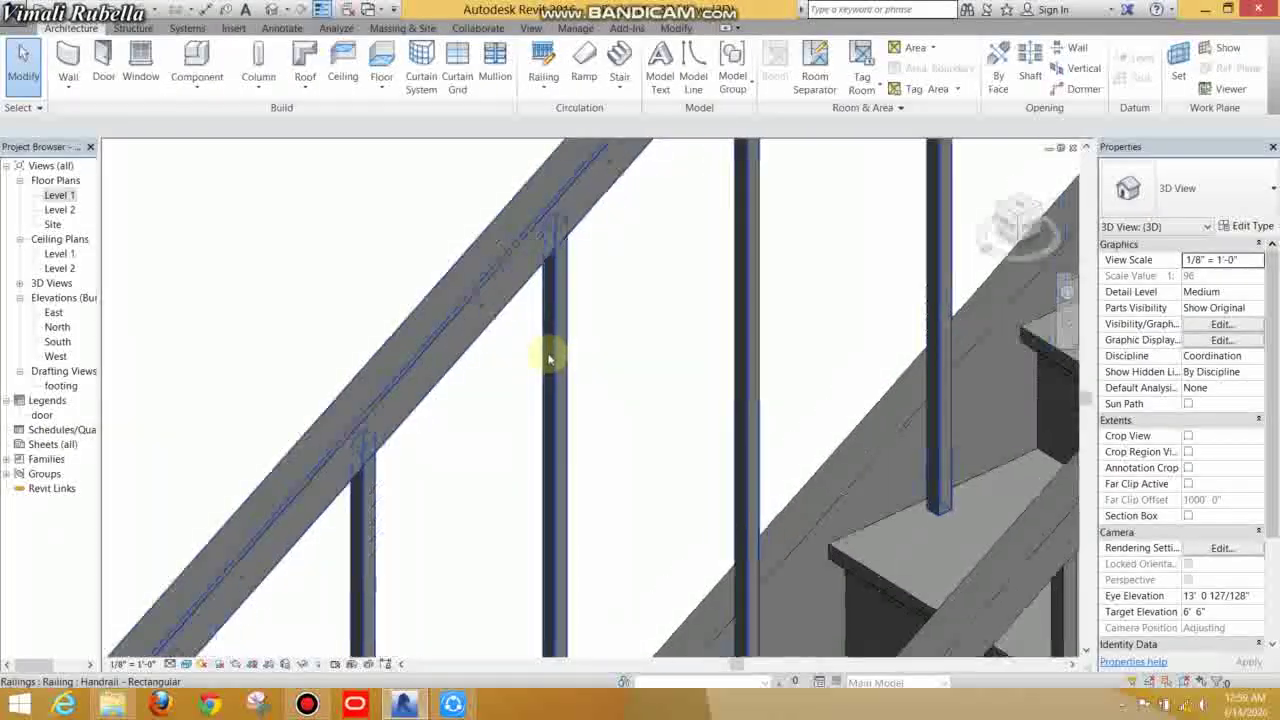
click(545, 331)
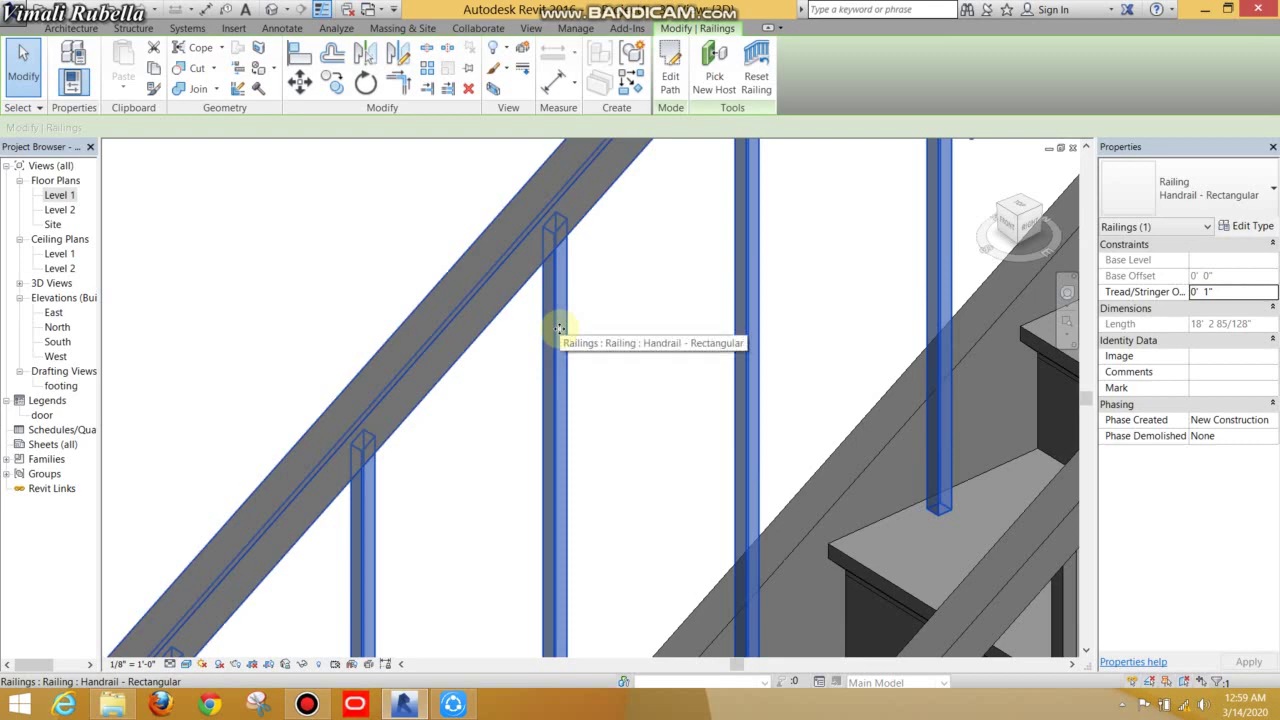
Step: Browse to the Railings > Balusters library folder and preview the baluster and post families
click(231, 30)
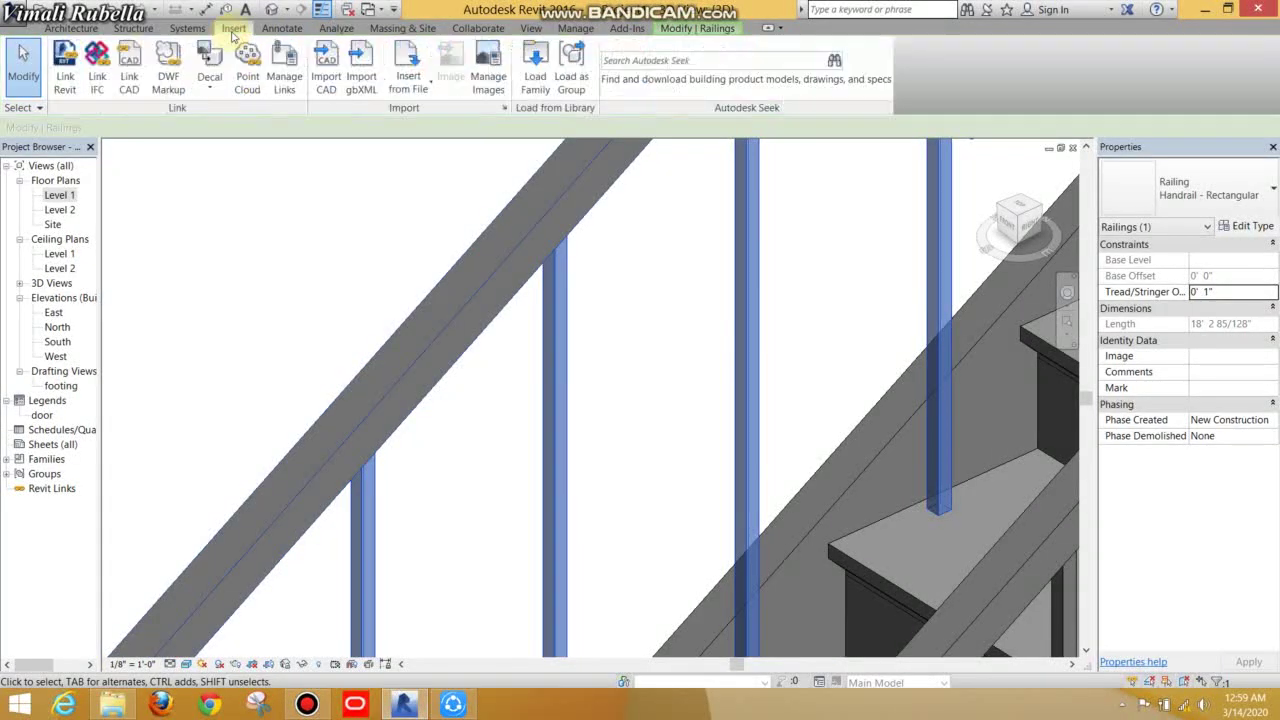
click(531, 70)
click(281, 294)
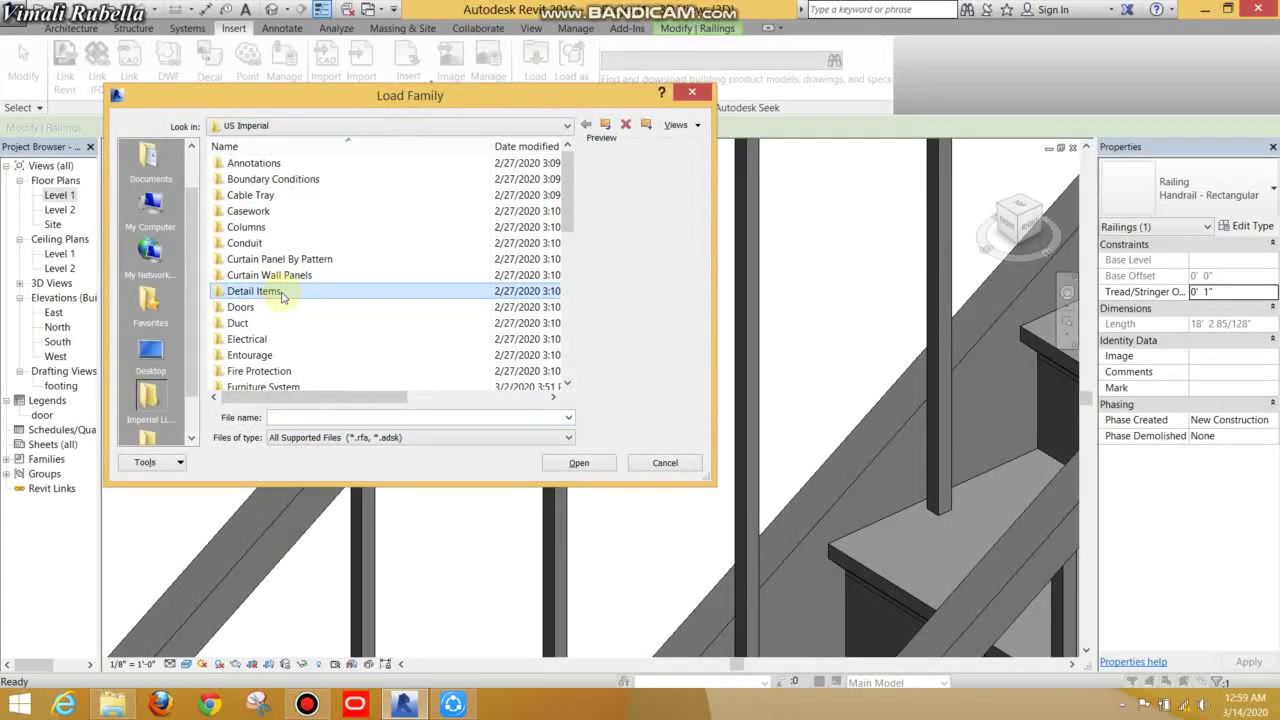
key(r)
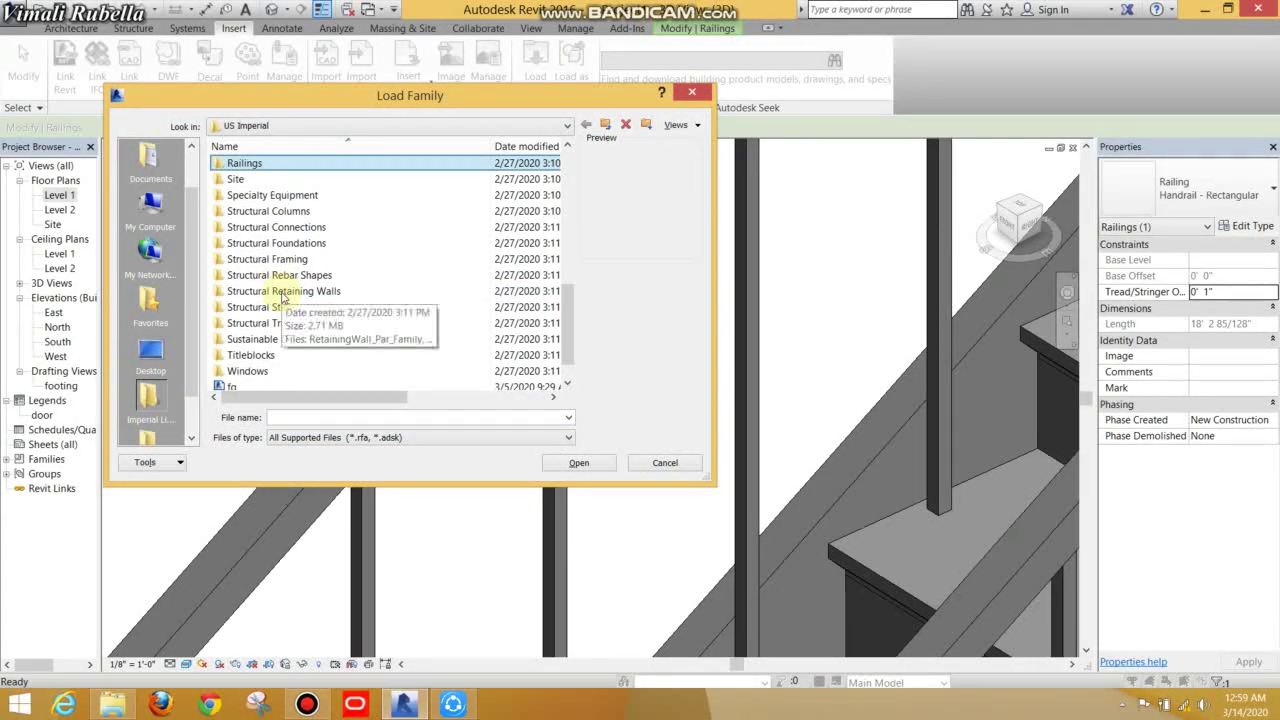
key(Return)
double_click(241, 167)
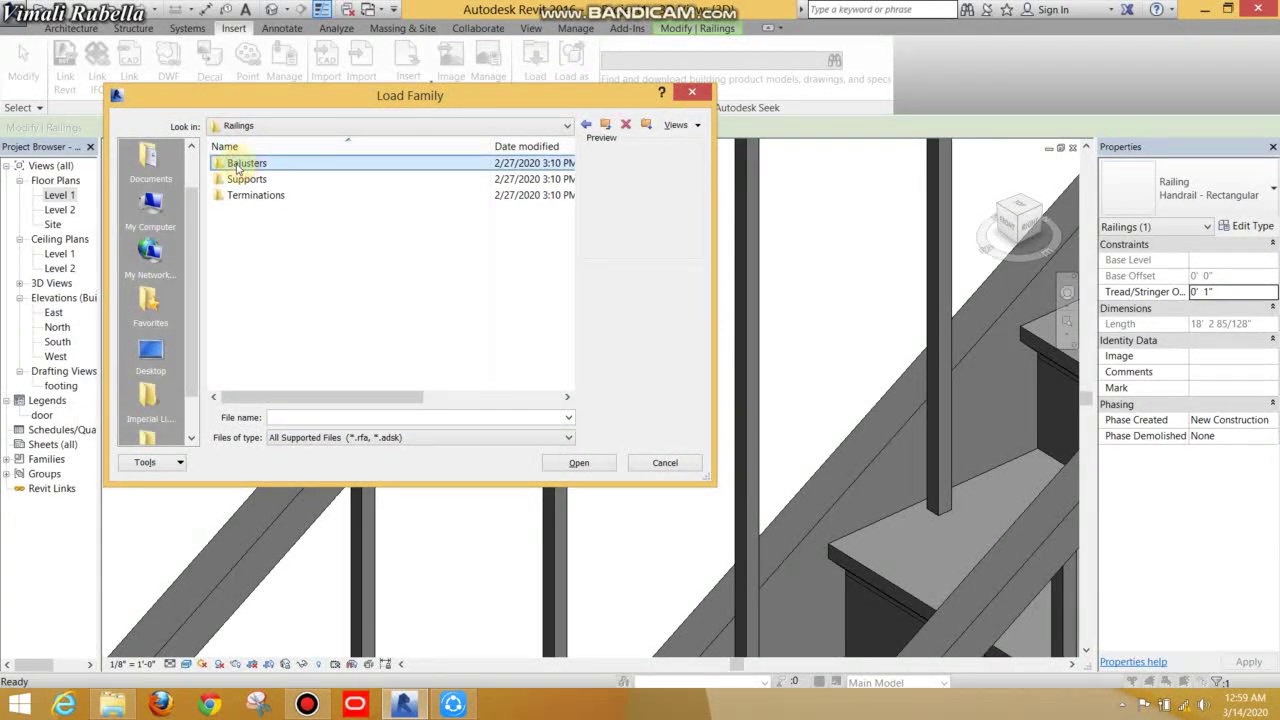
click(243, 170)
key(Down)
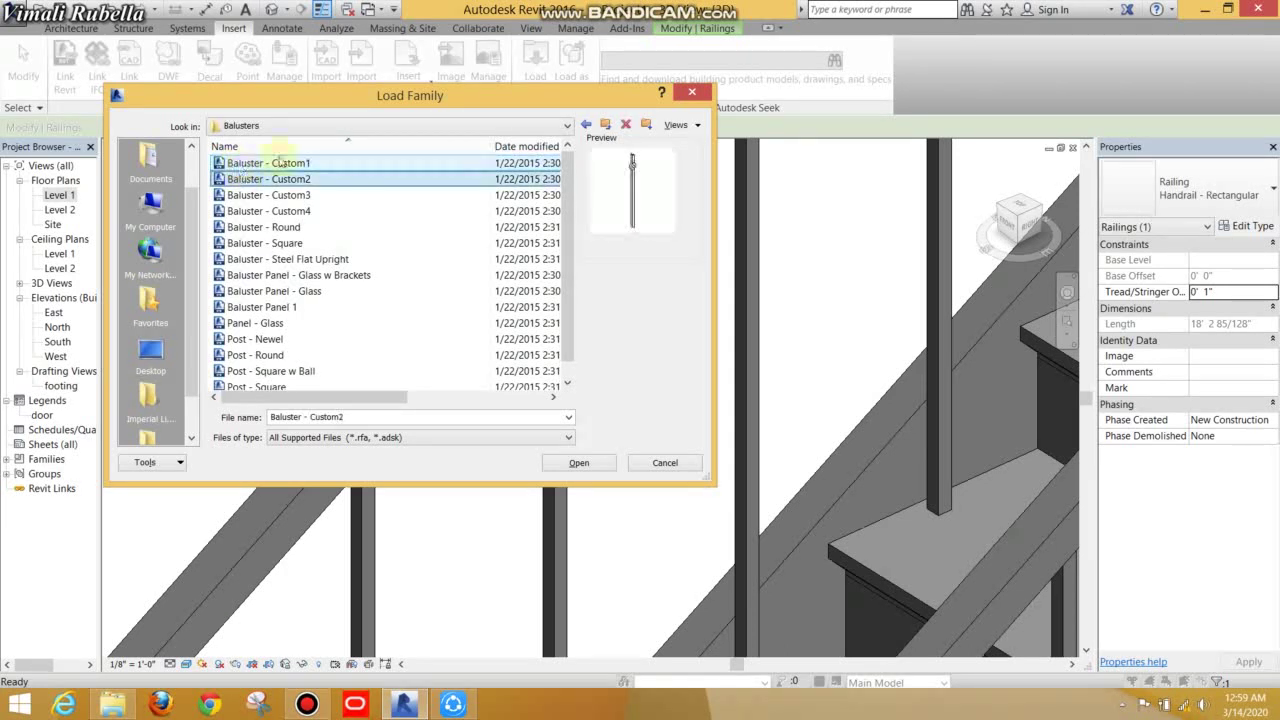
key(Down)
key(Down)
key(Down)
key(Down)
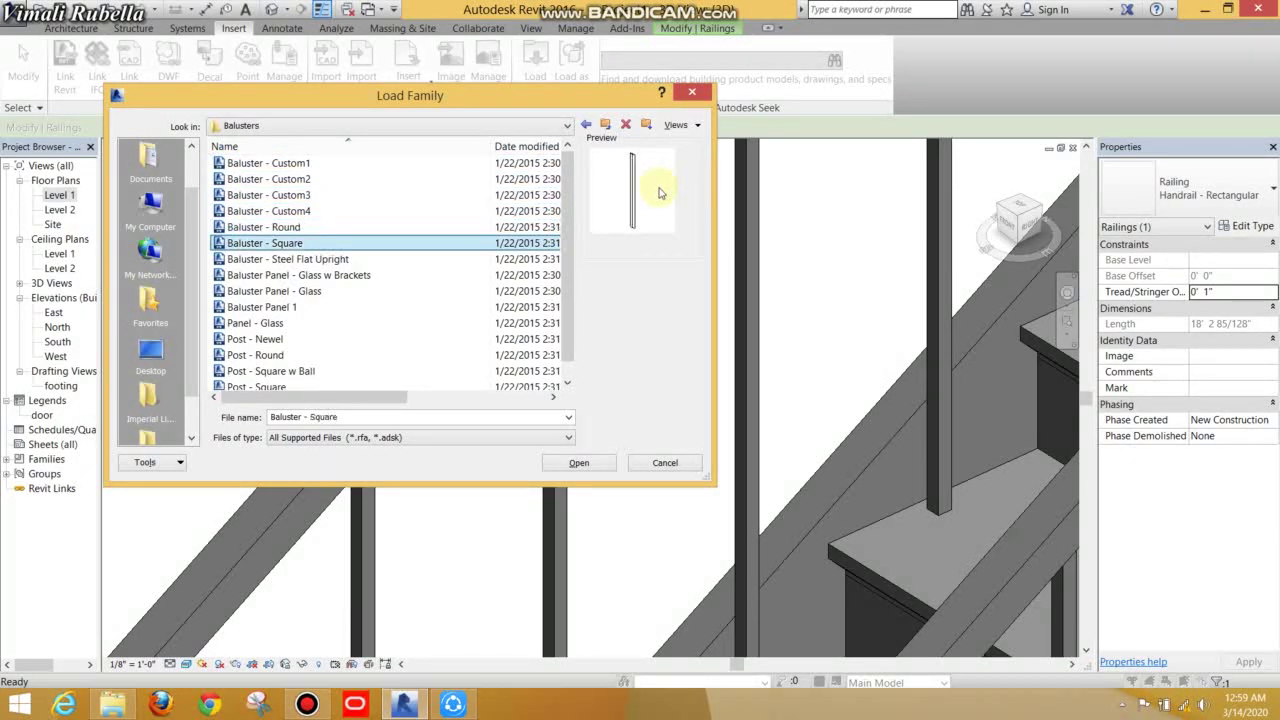
key(Down)
key(Down)
key(Down)
key(Down)
key(Down)
key(Down)
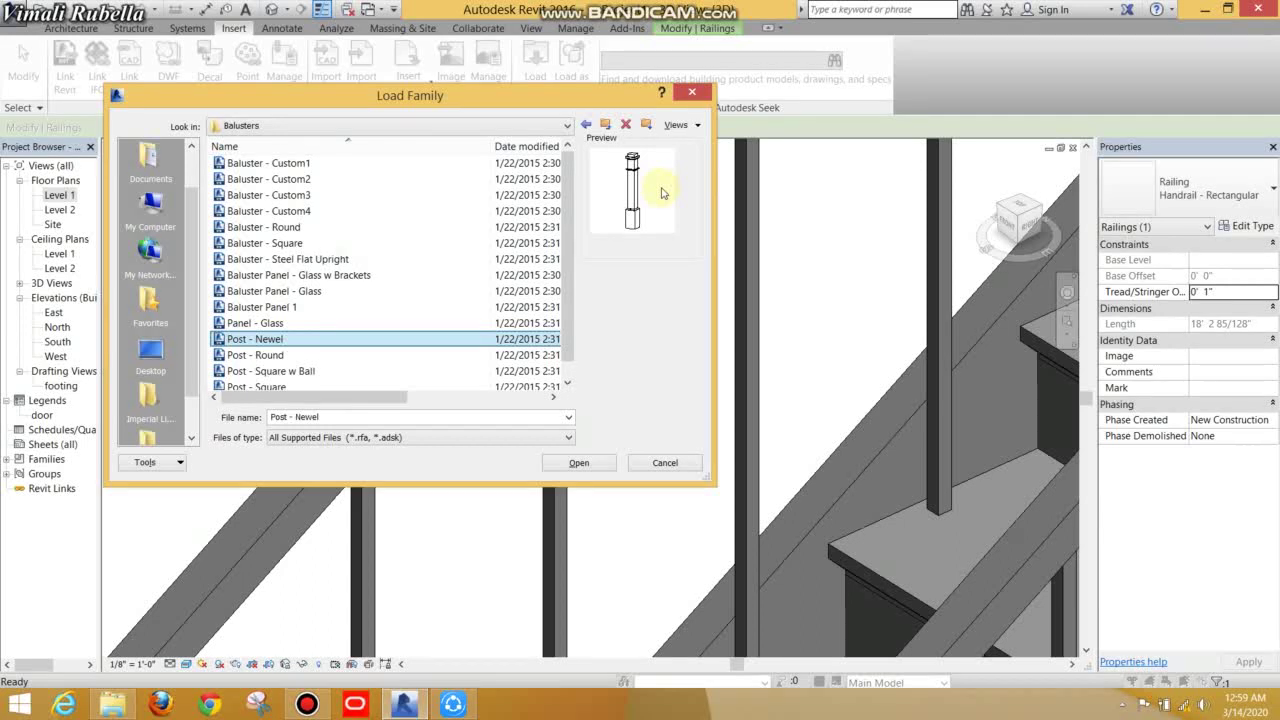
key(Down)
key(Down)
key(Down)
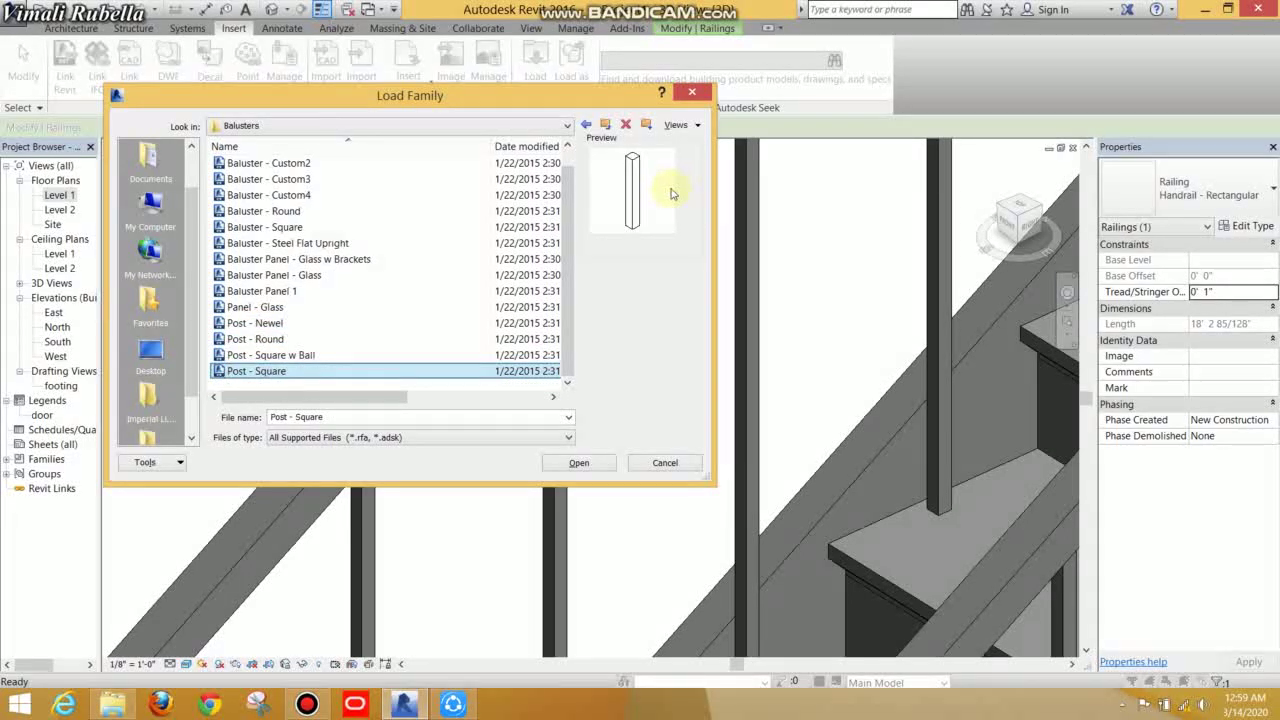
key(Up)
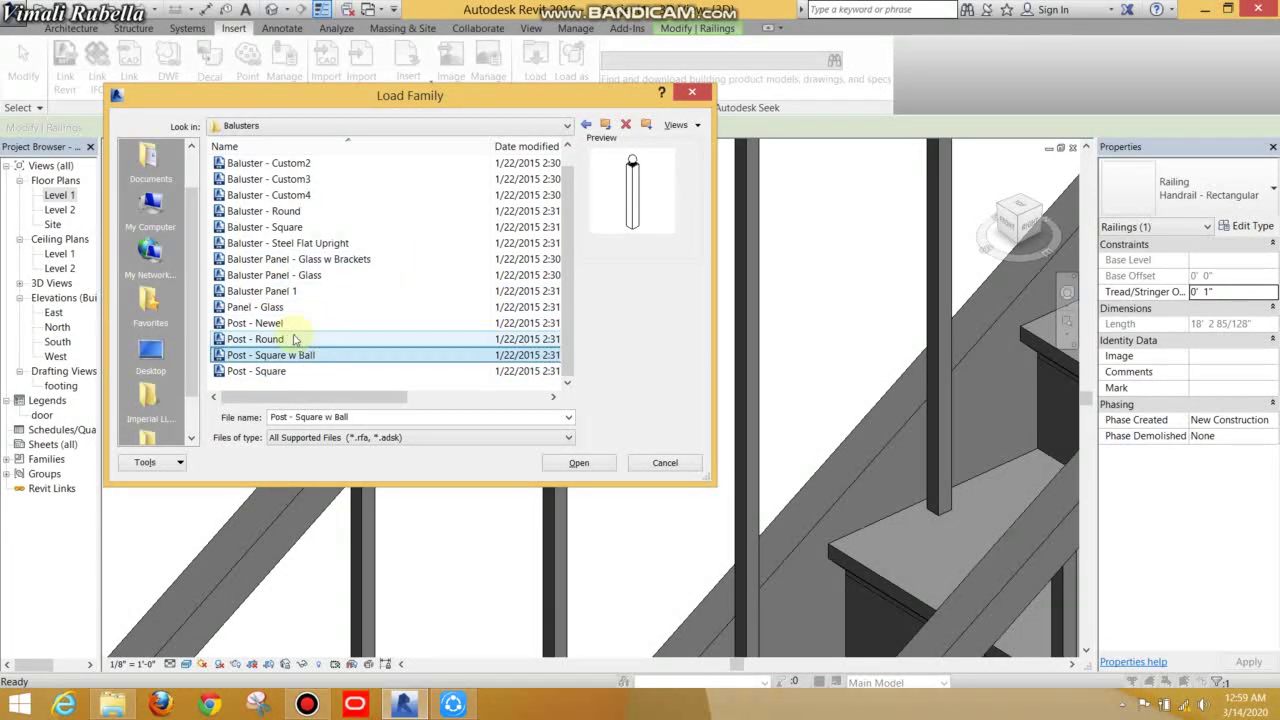
click(293, 340)
Step: Load Post - Square w Ball, Post - Newel and Baluster - Custom1, Custom2, Custom3
click(289, 355)
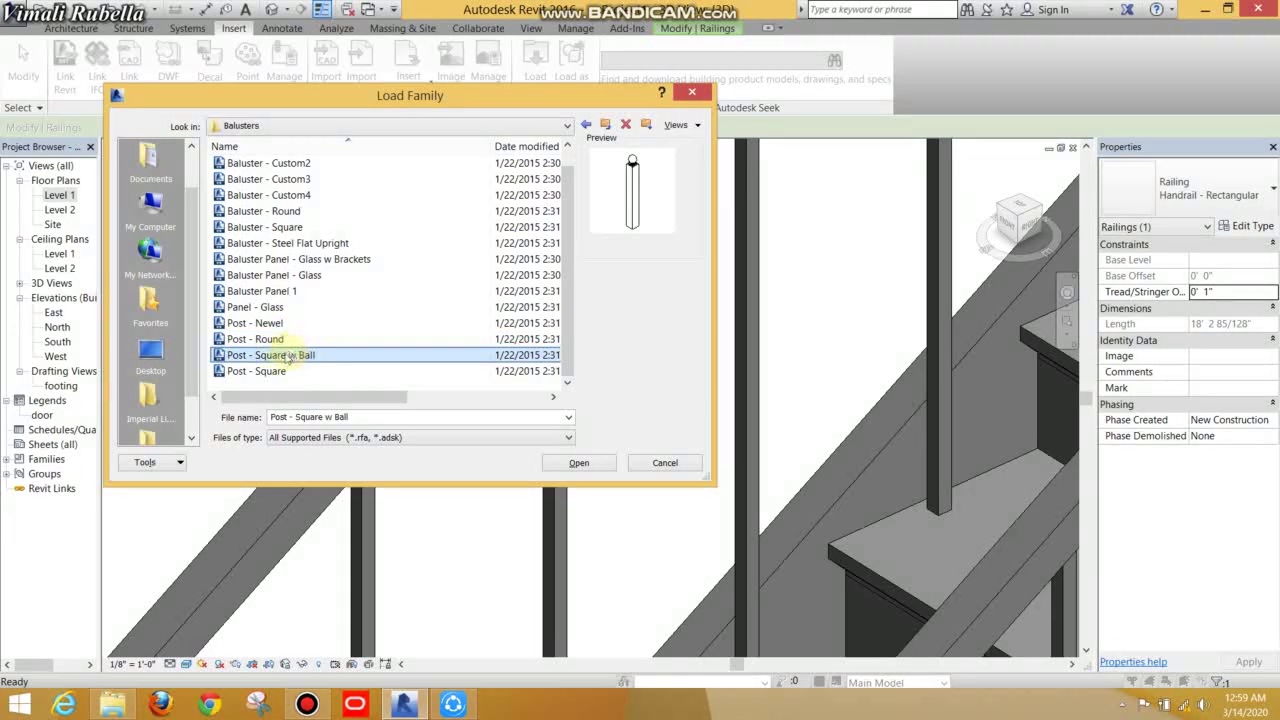
ctrl+click(255, 324)
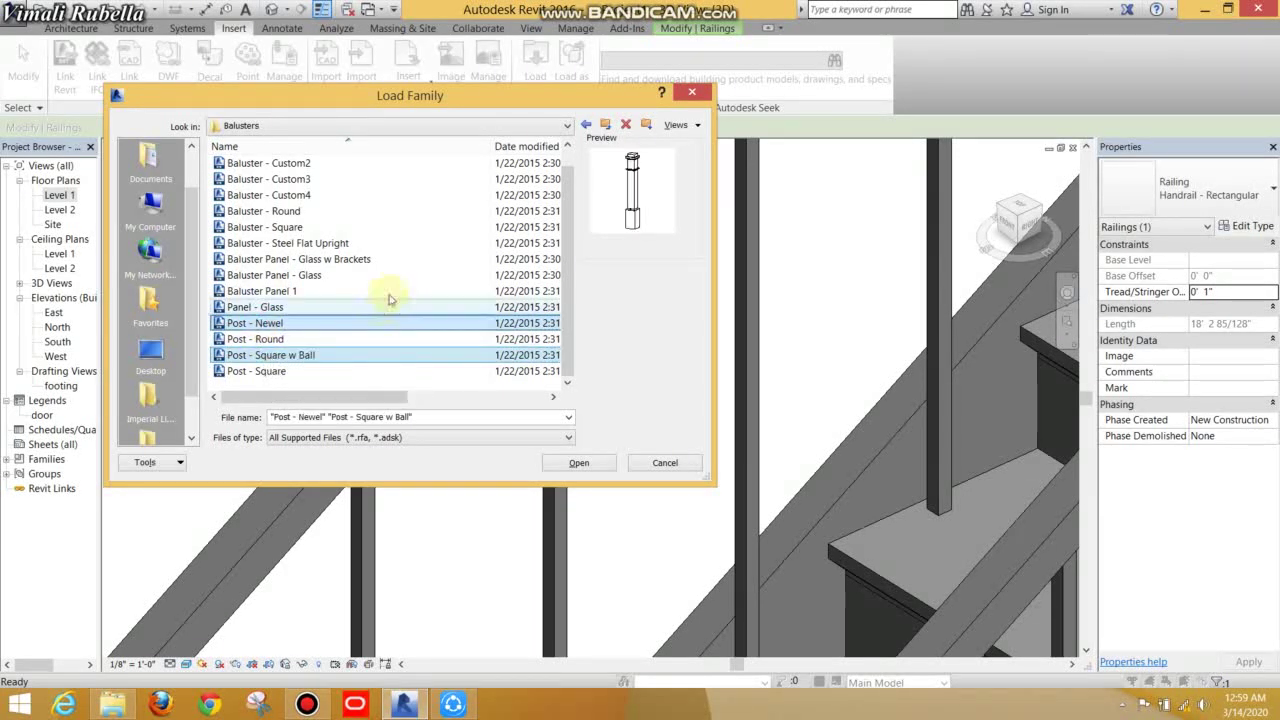
drag(571, 176, 567, 142)
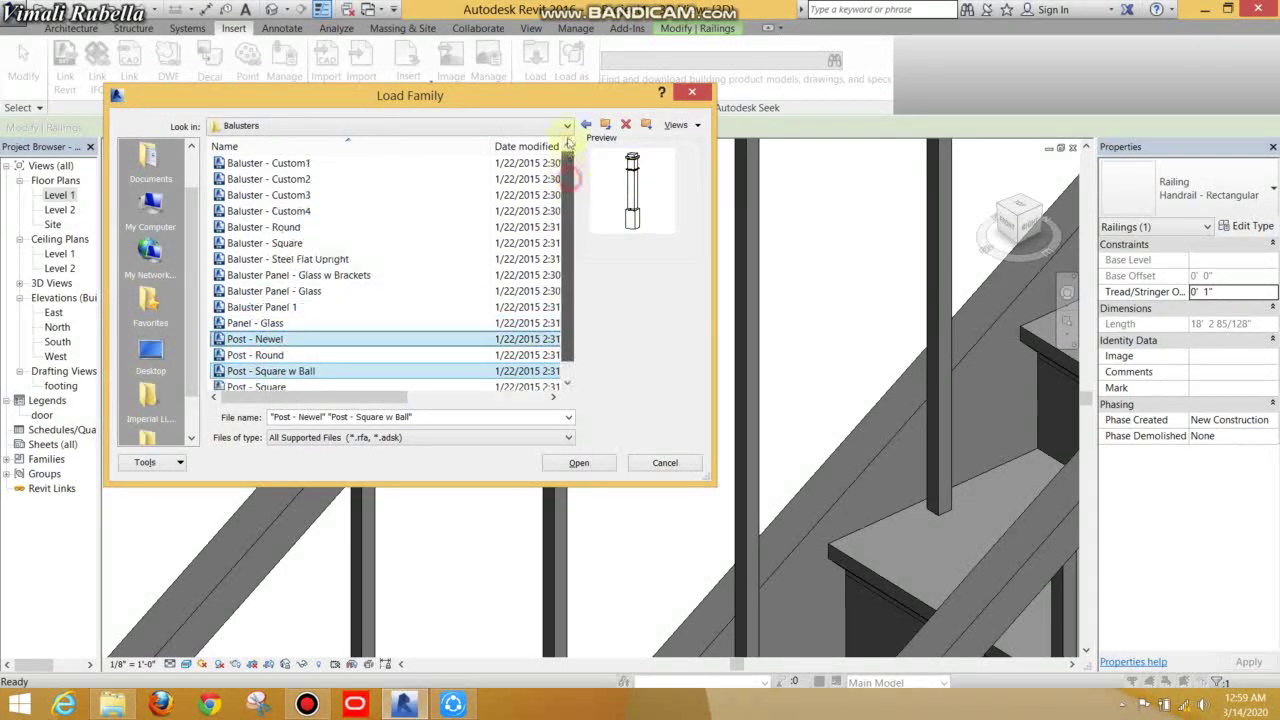
ctrl+click(290, 195)
ctrl+click(297, 178)
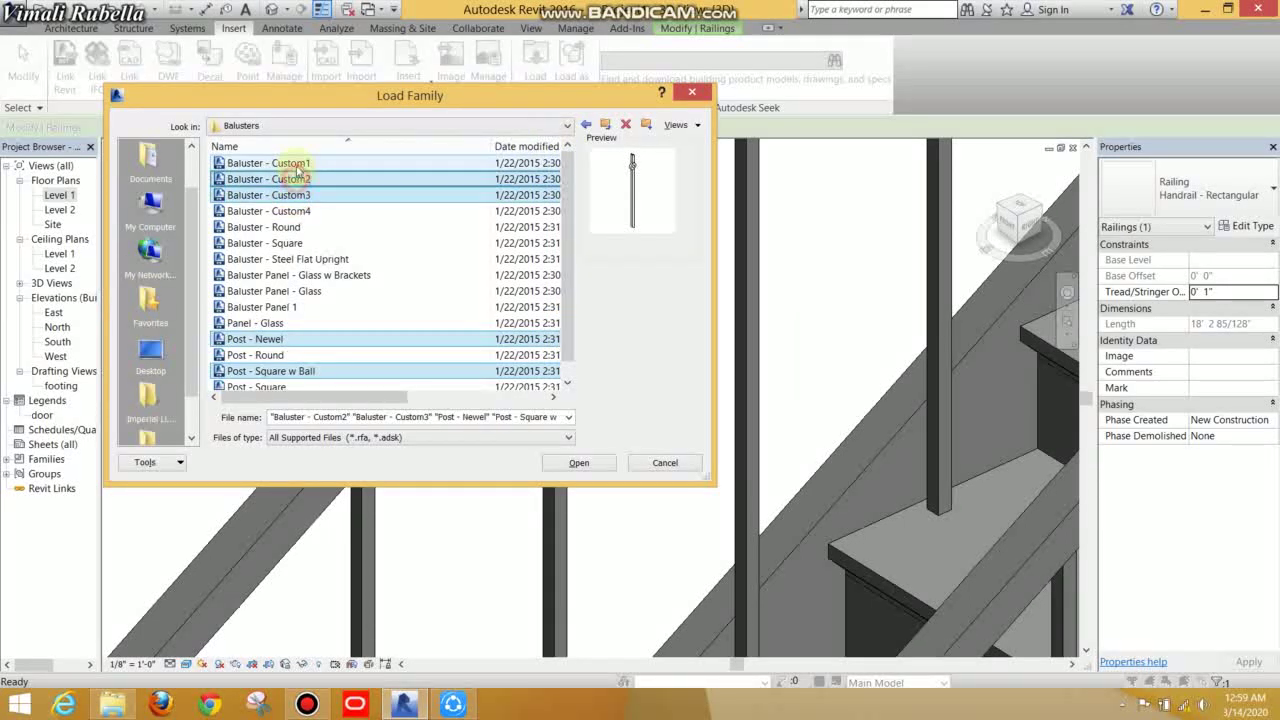
ctrl+click(294, 163)
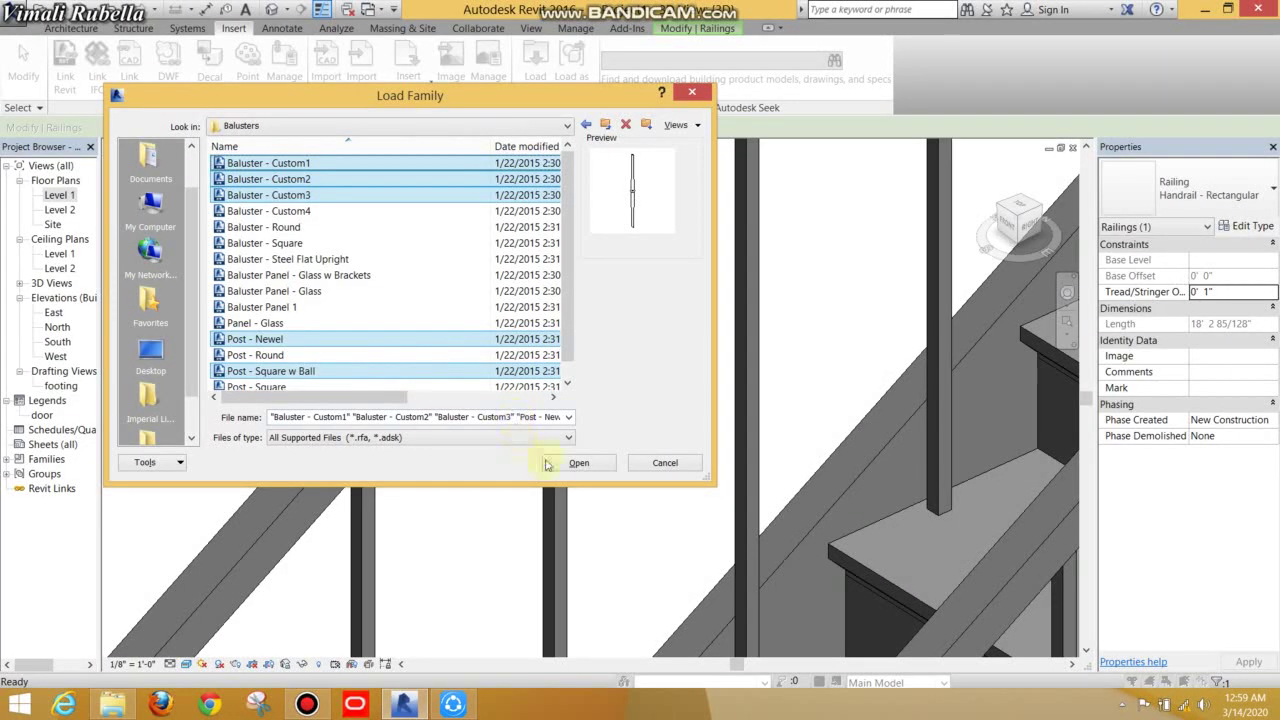
click(578, 464)
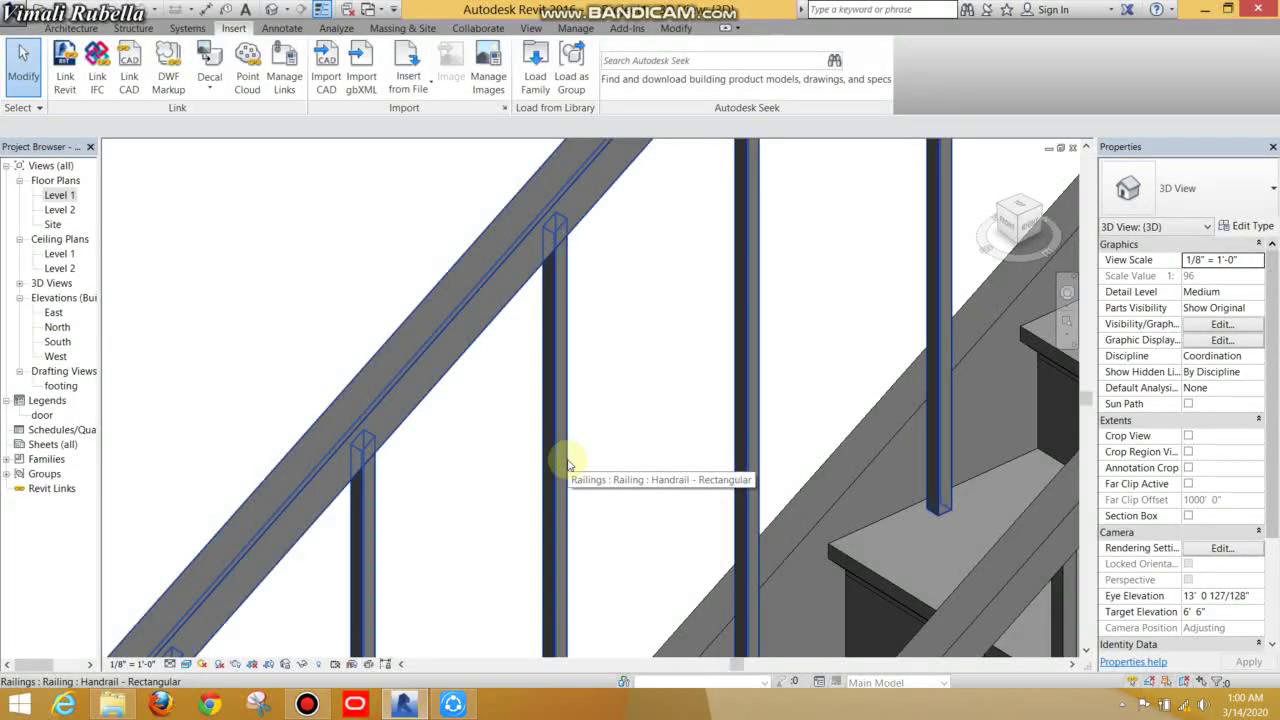
Step: Replace the railing's square balusters with Baluster - Custom3 : 1" and confirm the type change
click(563, 426)
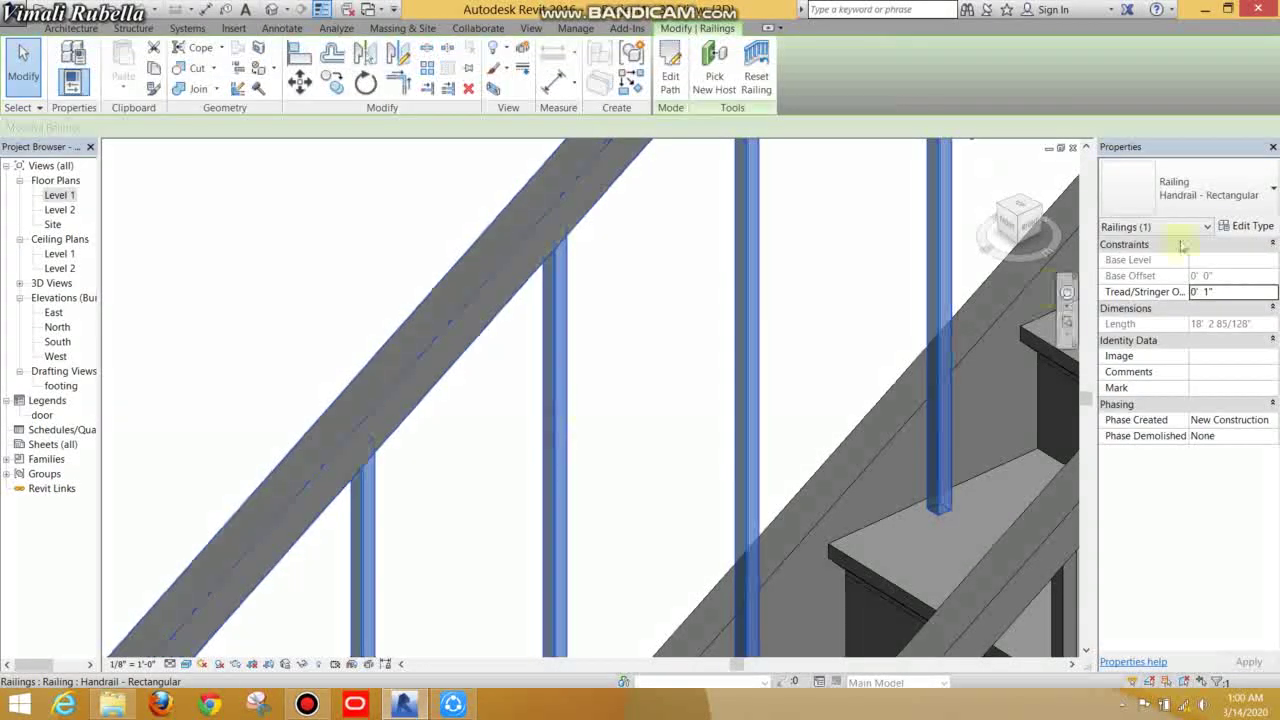
click(1250, 227)
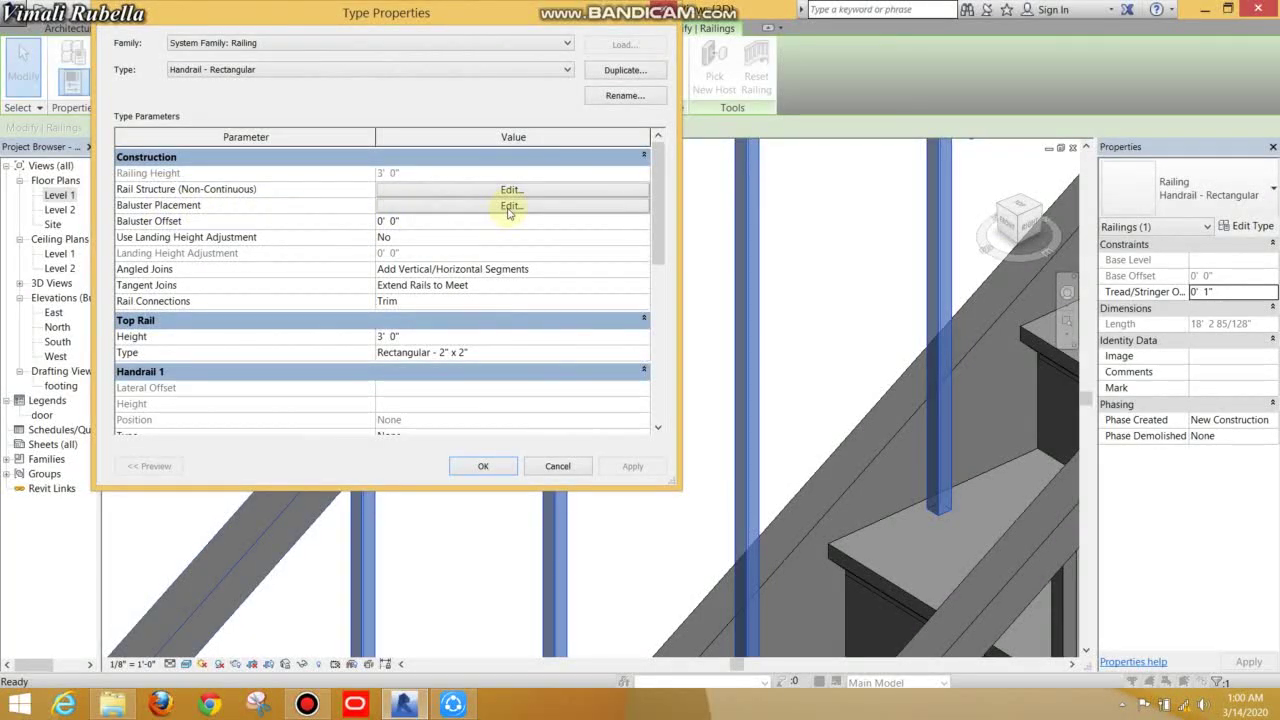
click(510, 207)
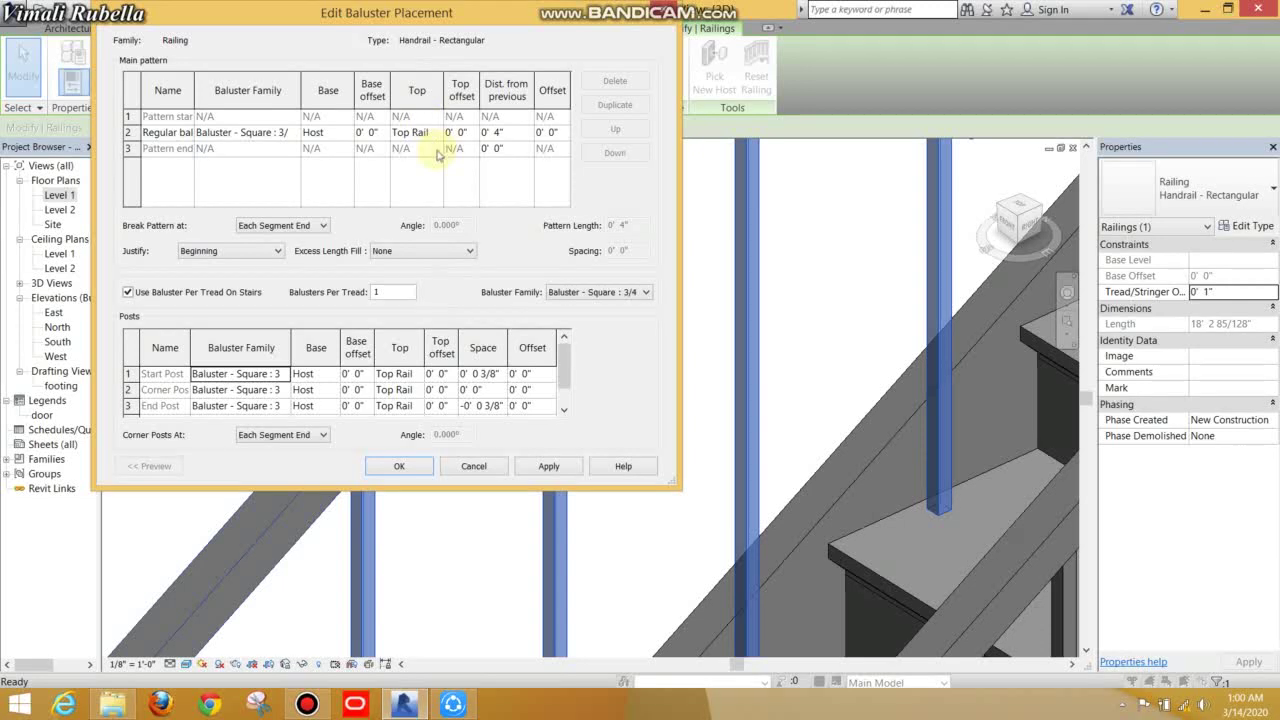
click(578, 292)
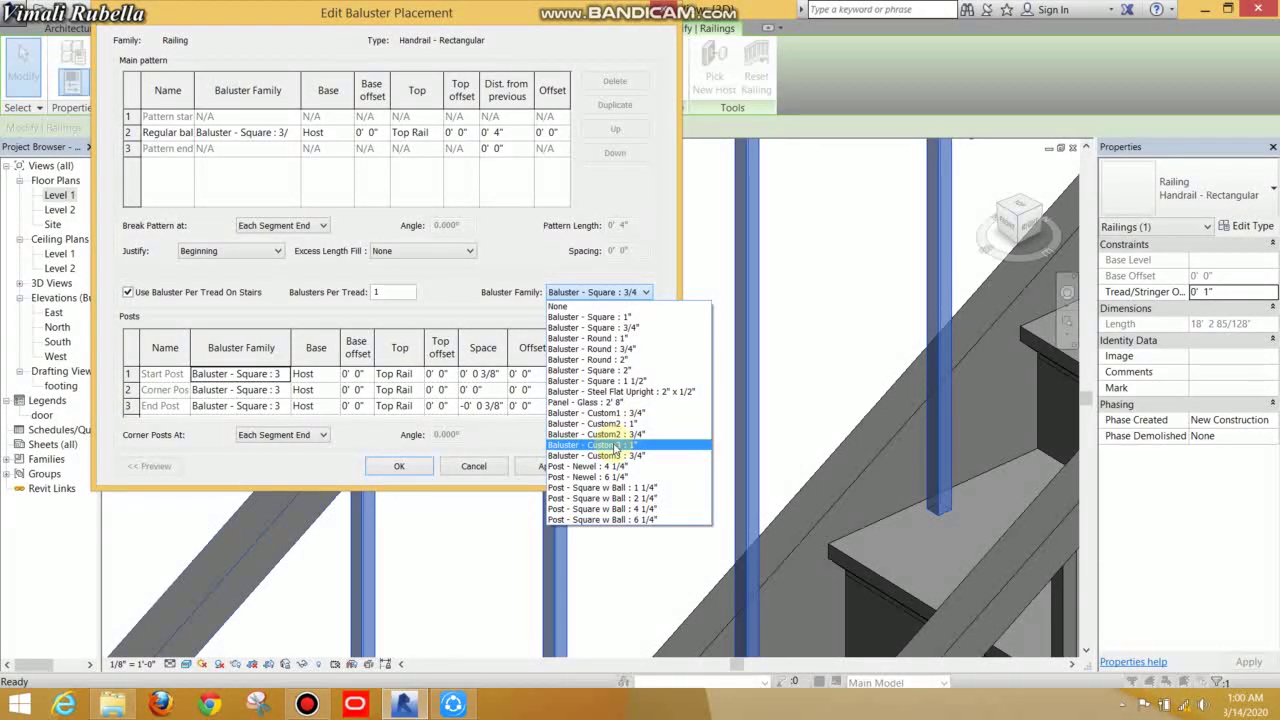
click(614, 446)
click(551, 466)
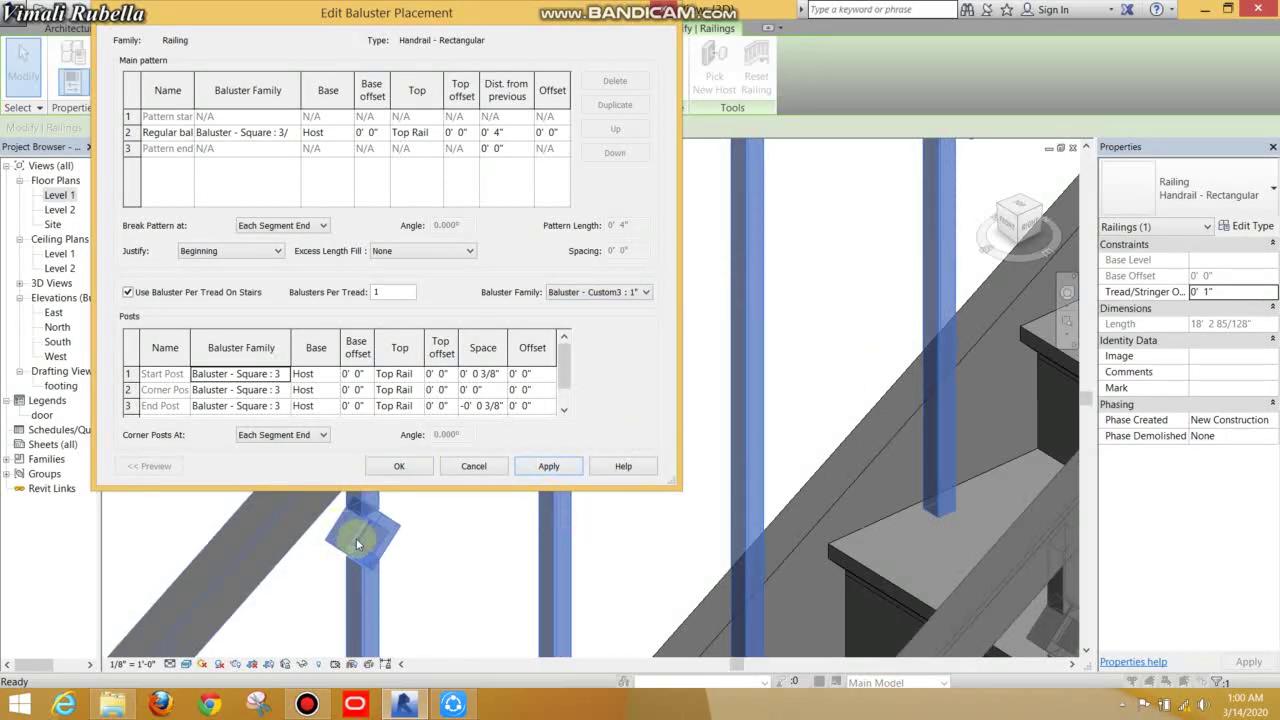
click(399, 466)
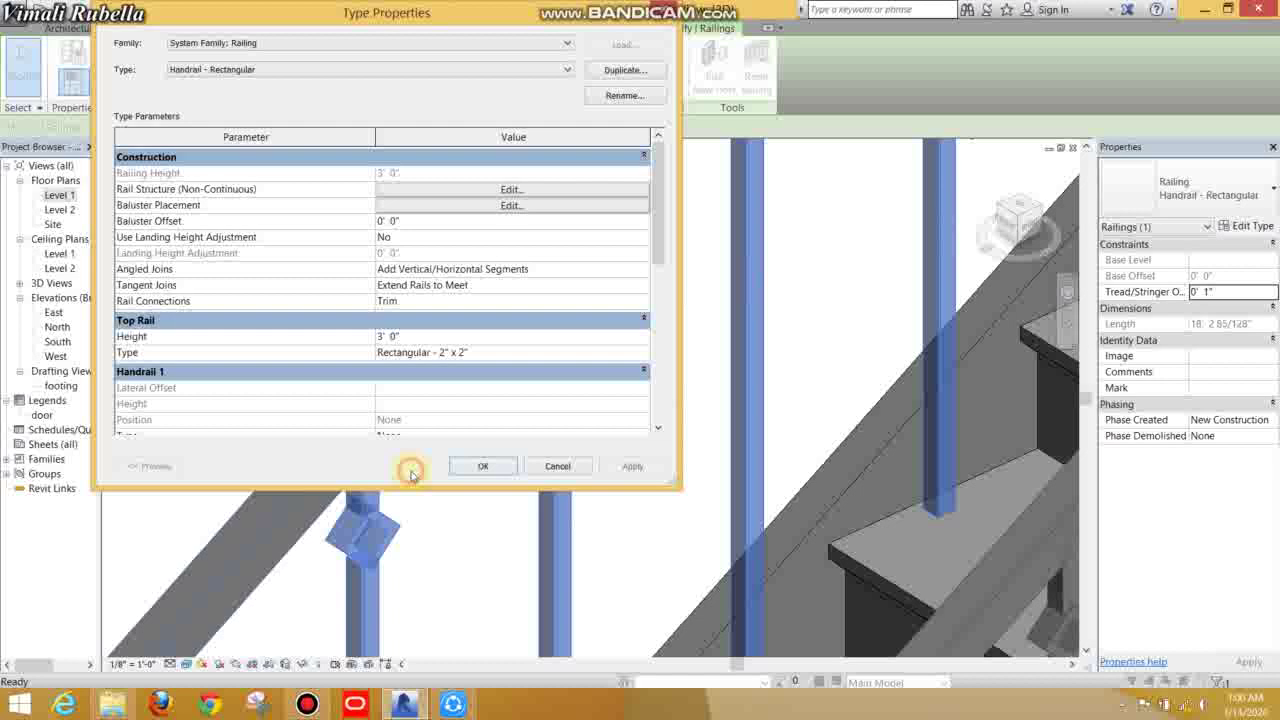
click(482, 463)
click(467, 513)
scroll(640, 420, down, 5)
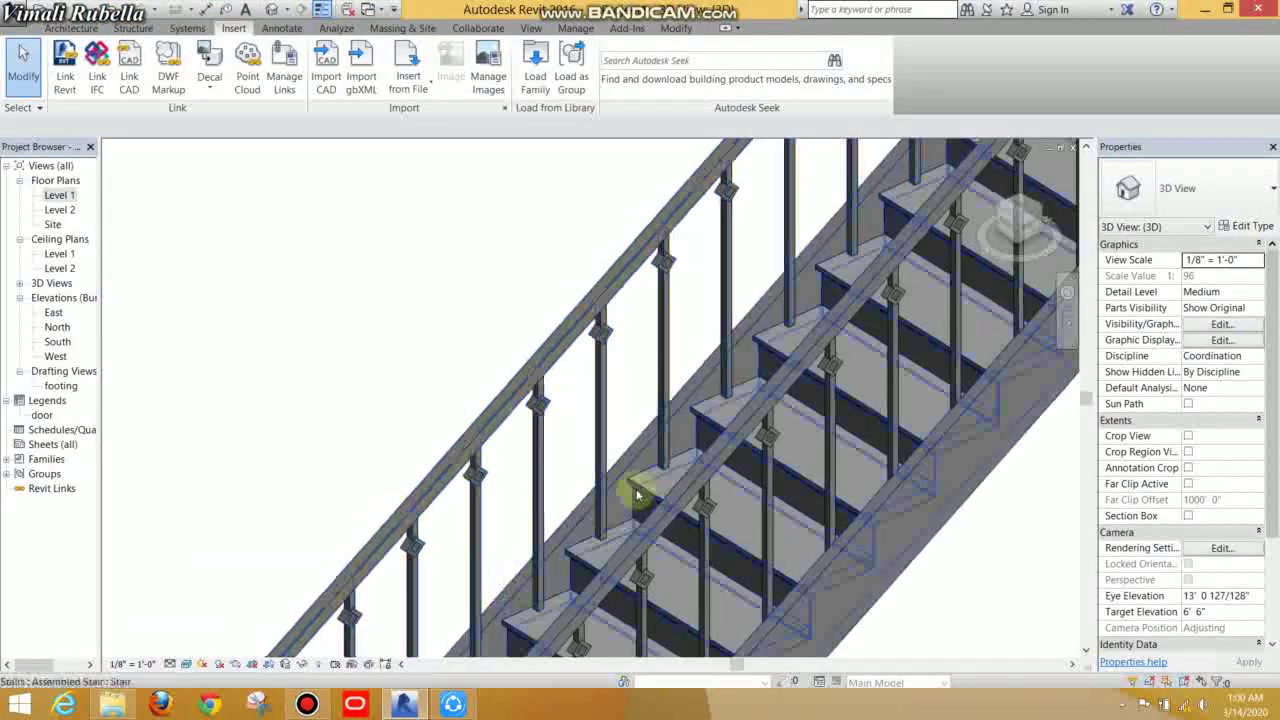
Step: Zoom in on the stair's lower end and inspect the near railing's new balusters
scroll(735, 413, down, 3)
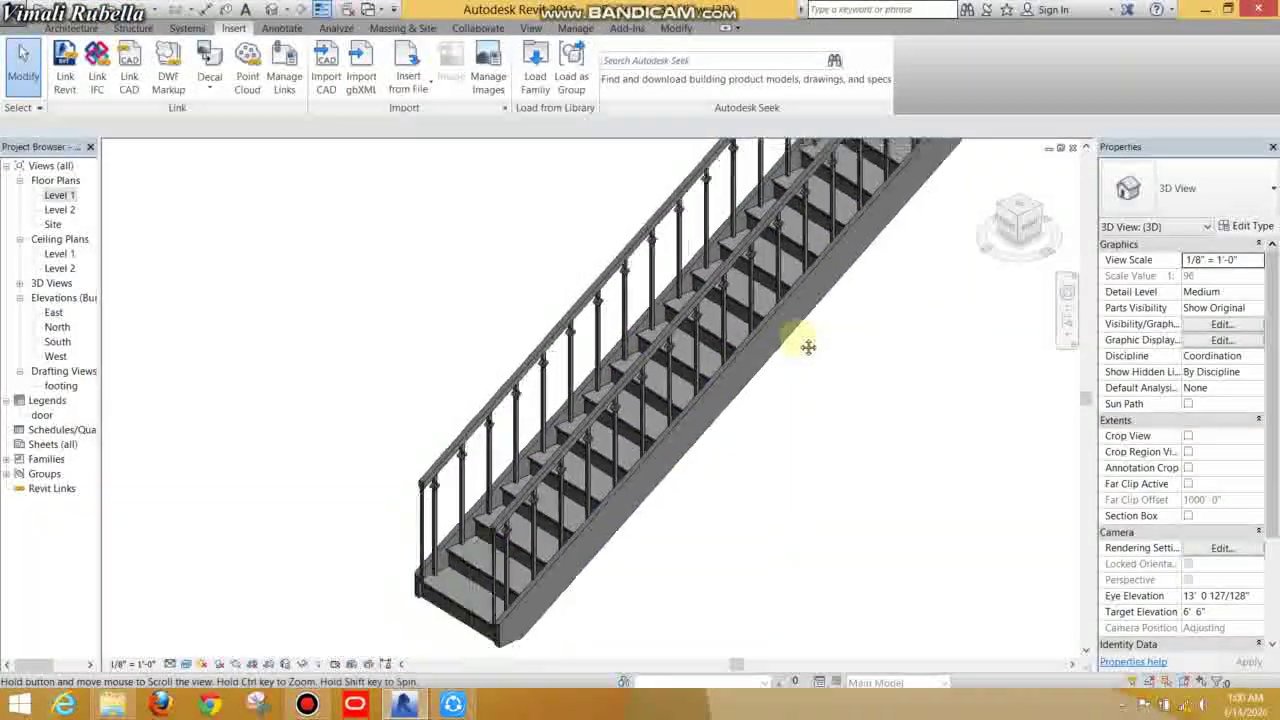
scroll(577, 531, up, 2)
scroll(430, 535, up, 2)
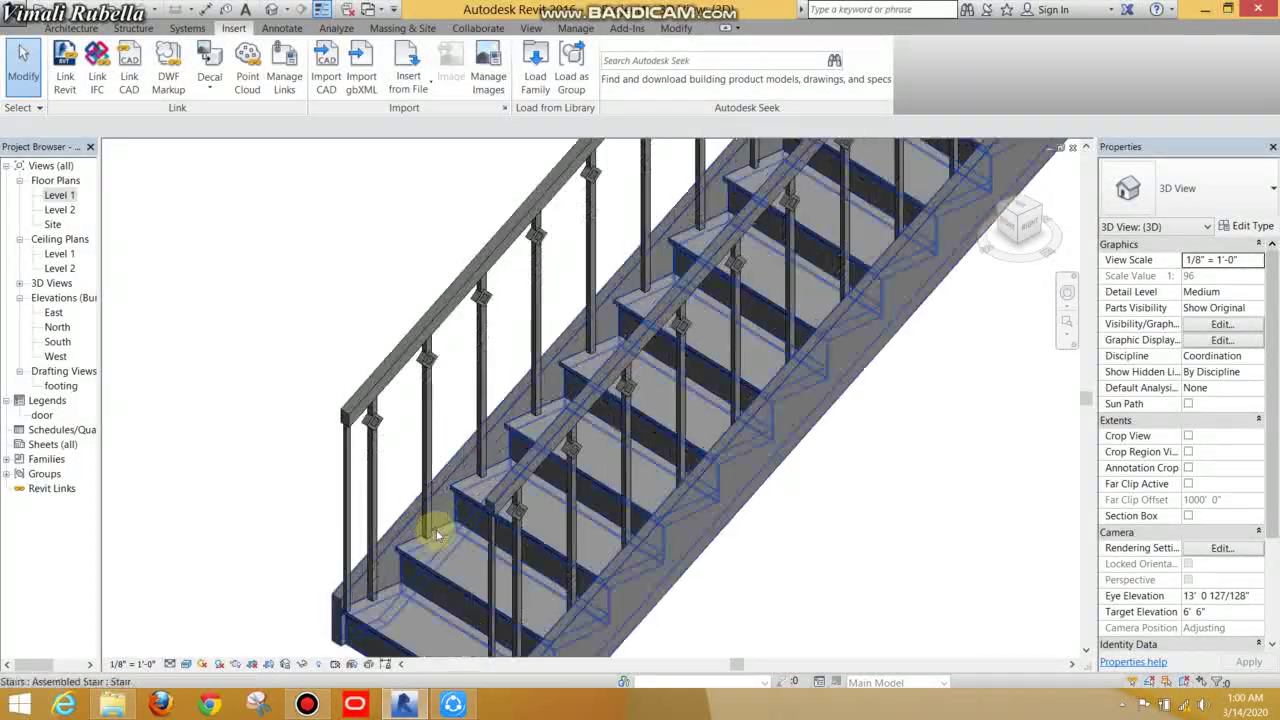
scroll(397, 527, up, 2)
scroll(397, 527, up, 2)
scroll(500, 330, up, 2)
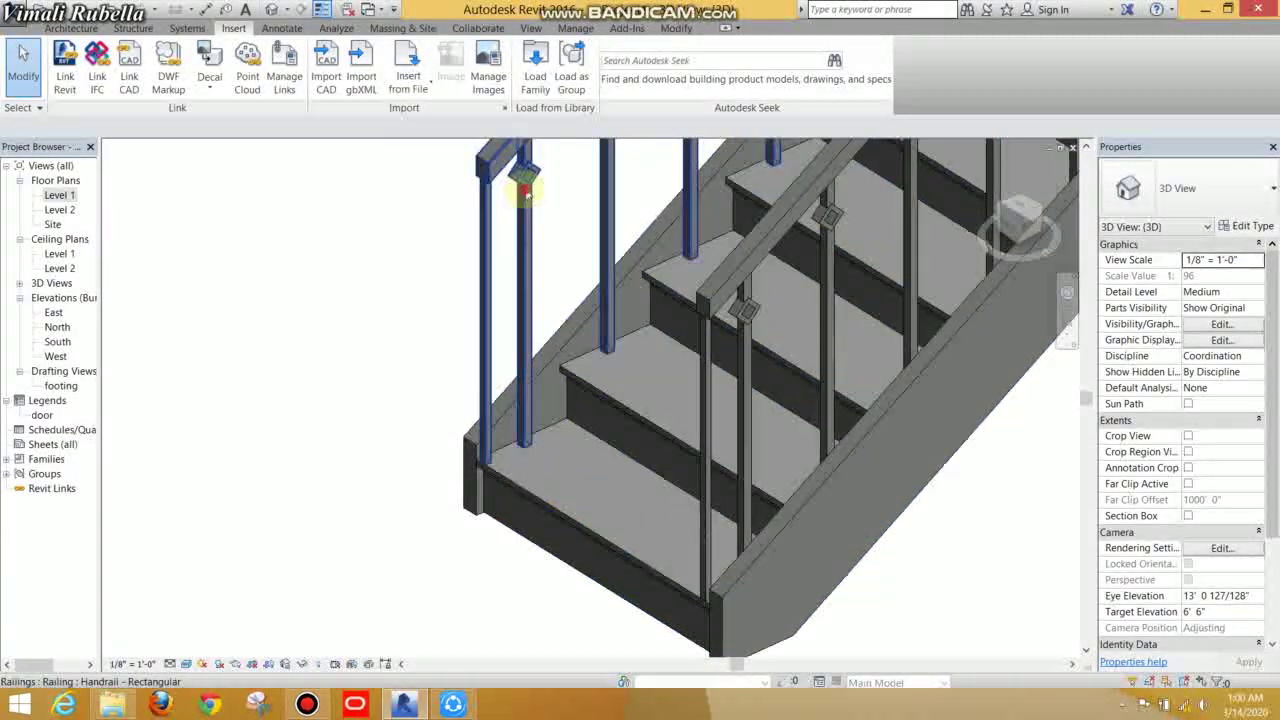
click(524, 185)
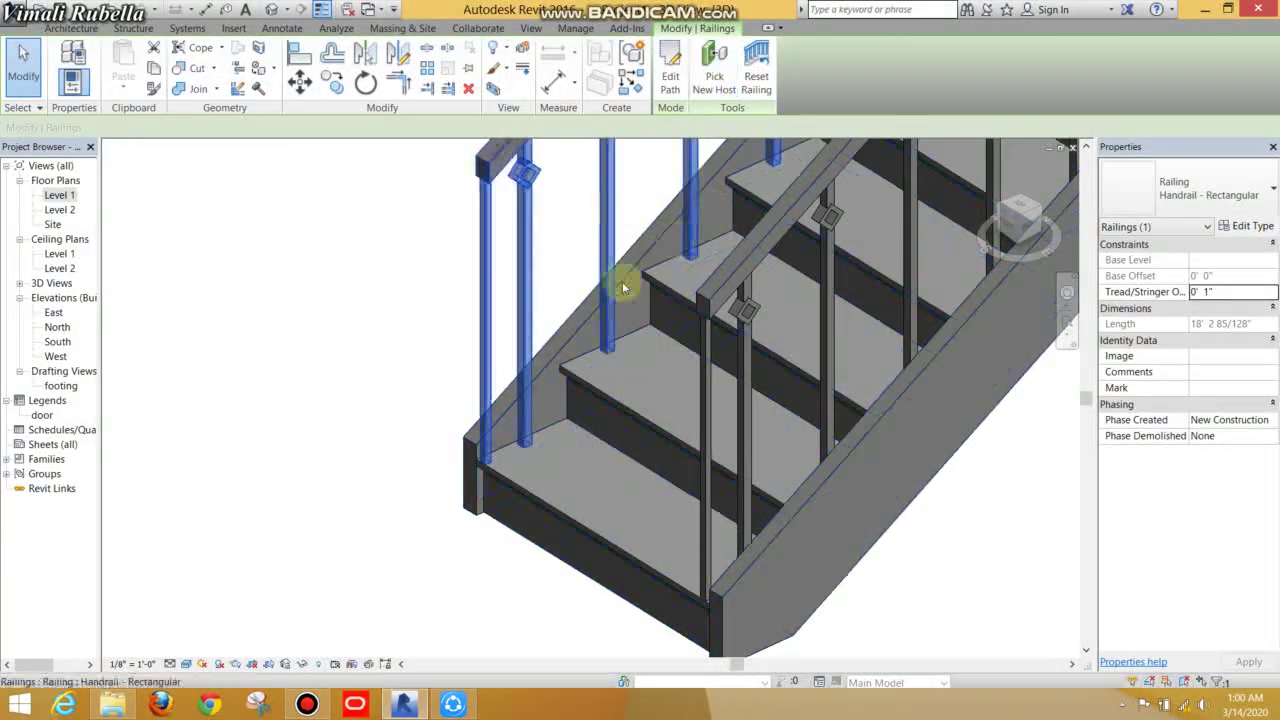
middle_drag(700, 286, 375, 543)
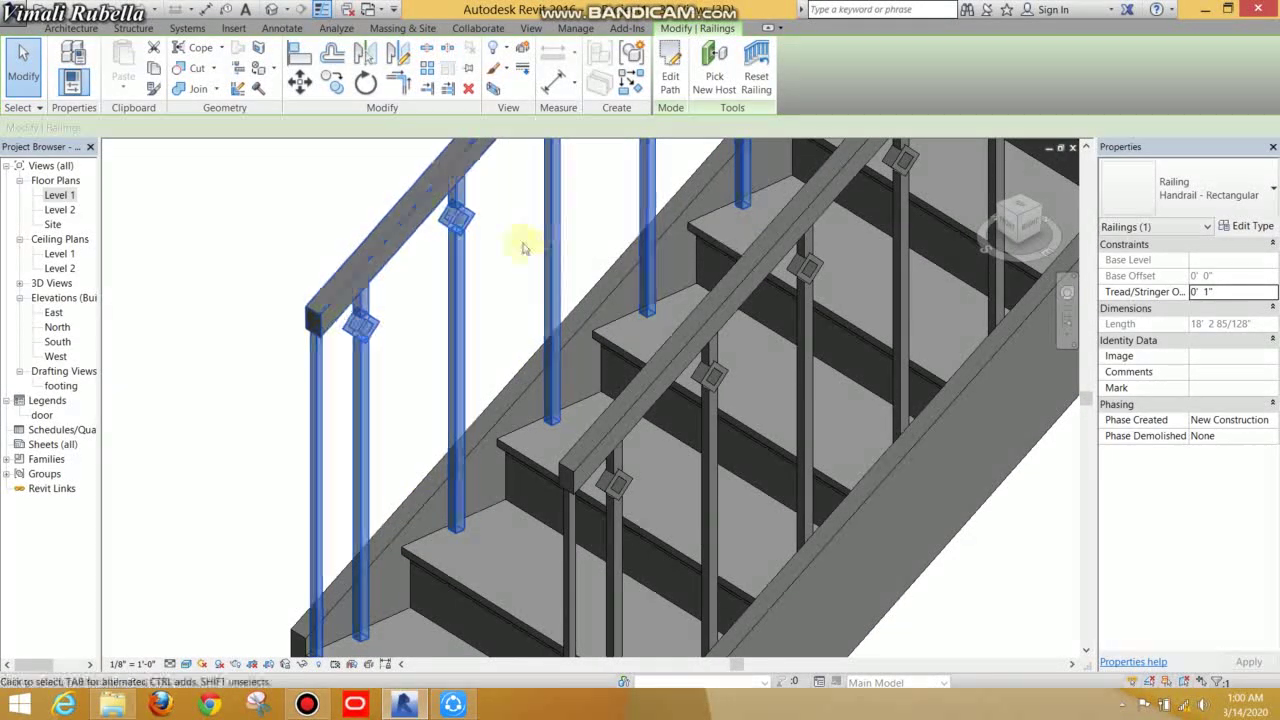
click(518, 250)
Step: Pan up along the stair and select the right-hand railing
middle_drag(380, 360, 463, 243)
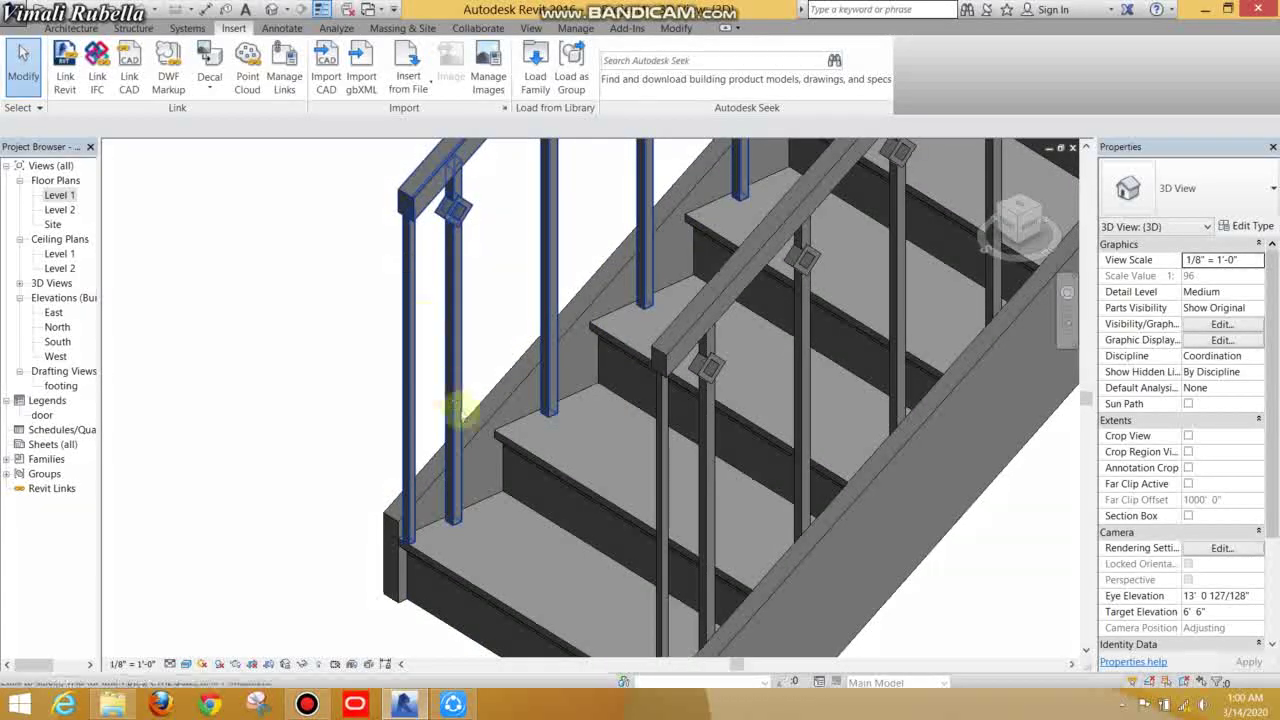
scroll(470, 405, down, 4)
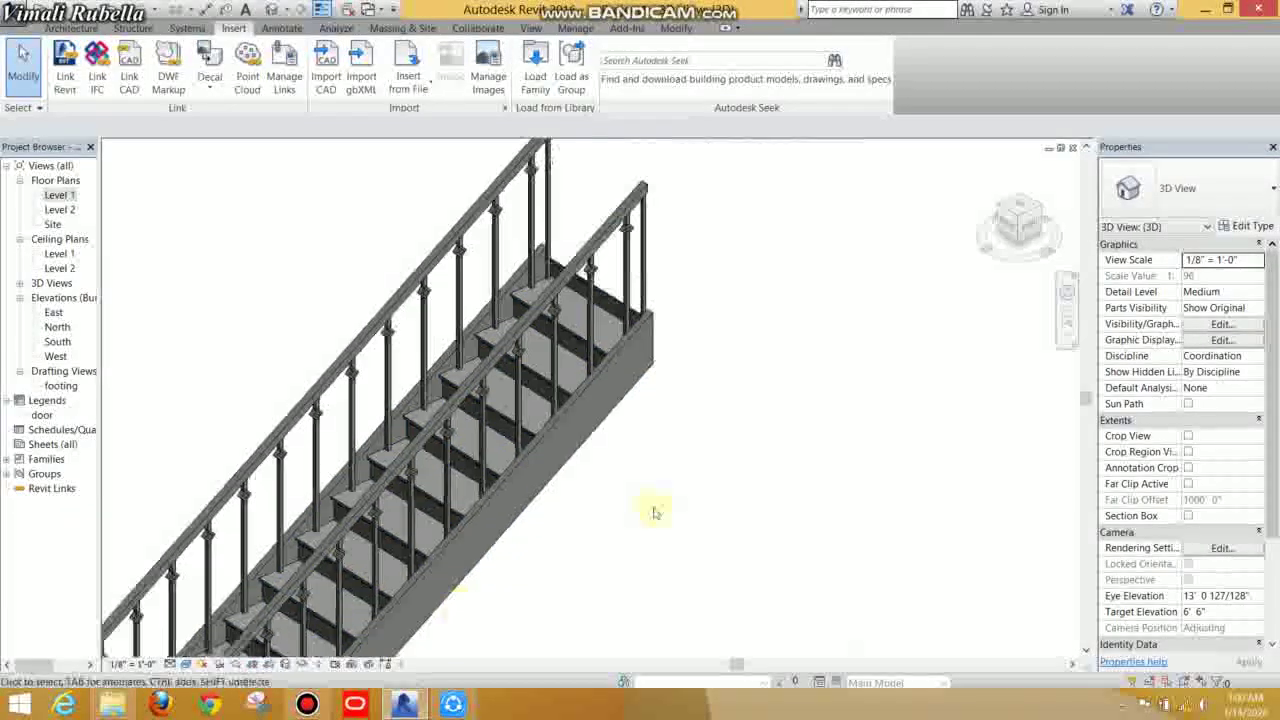
scroll(666, 229, up, 2)
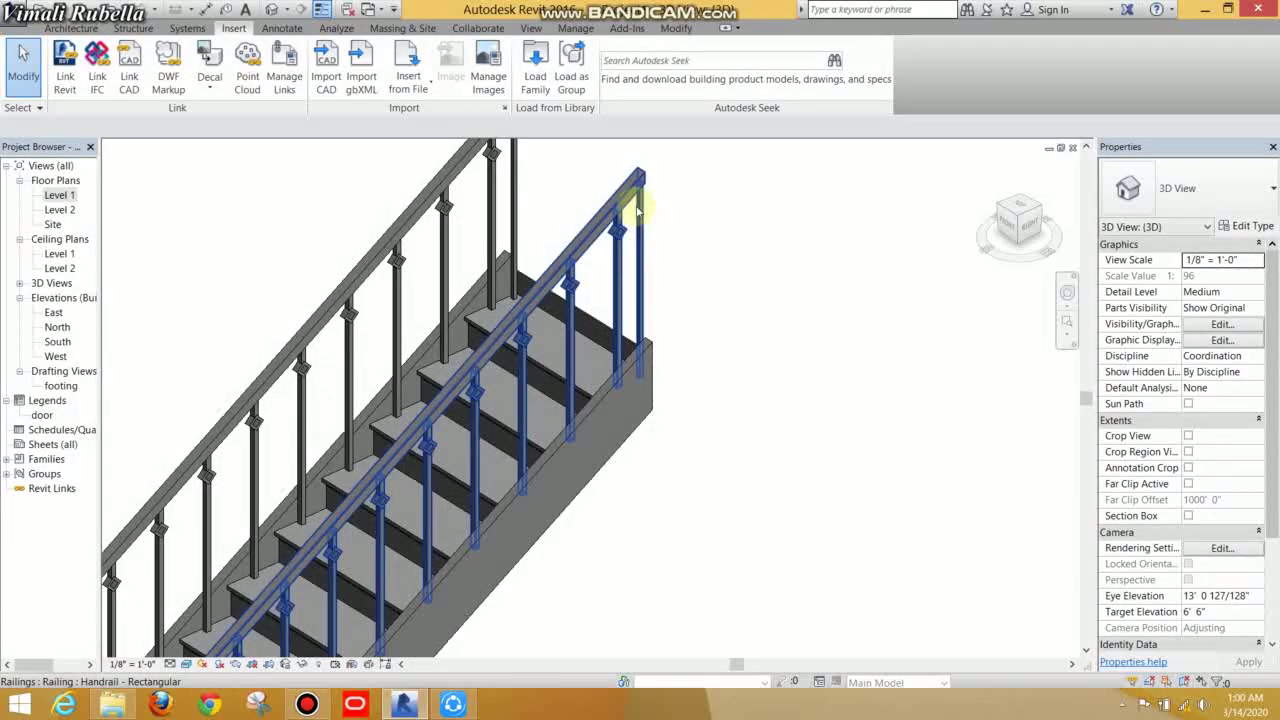
scroll(710, 320, down, 2)
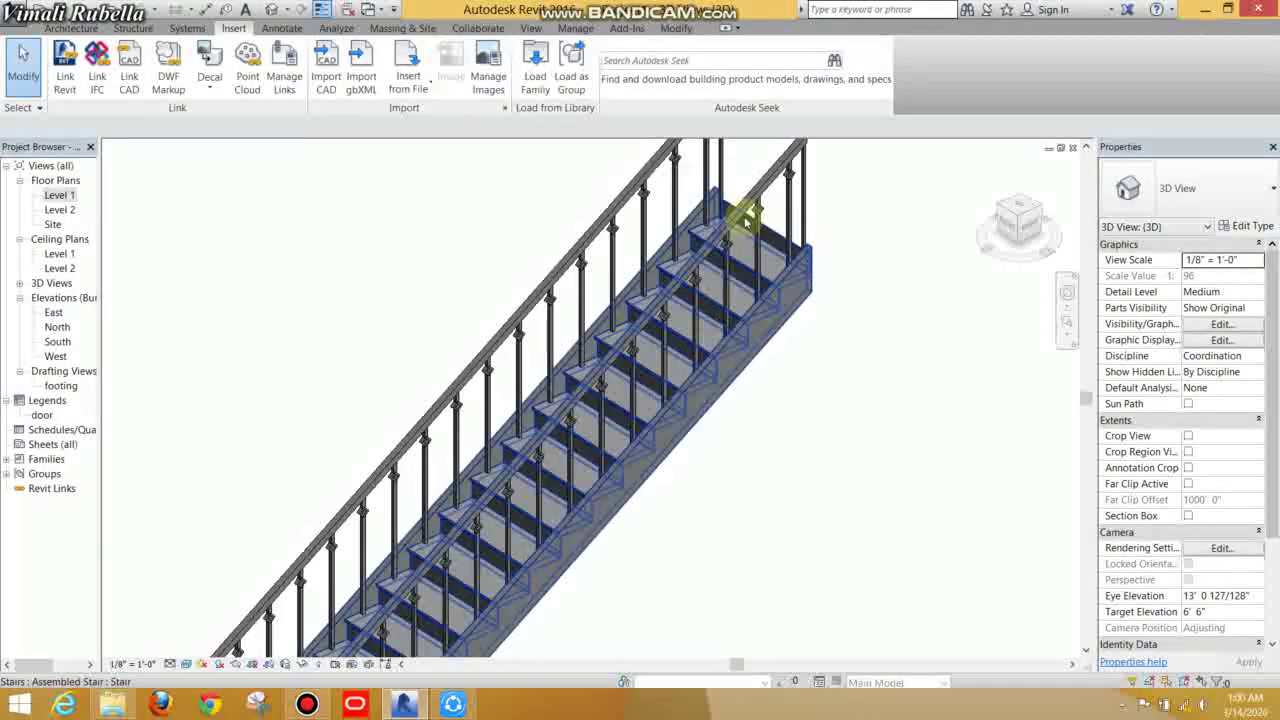
click(766, 182)
Step: Set the right-hand railing's Start Post and End Post to Post - Newel : 4 1/4
click(1243, 227)
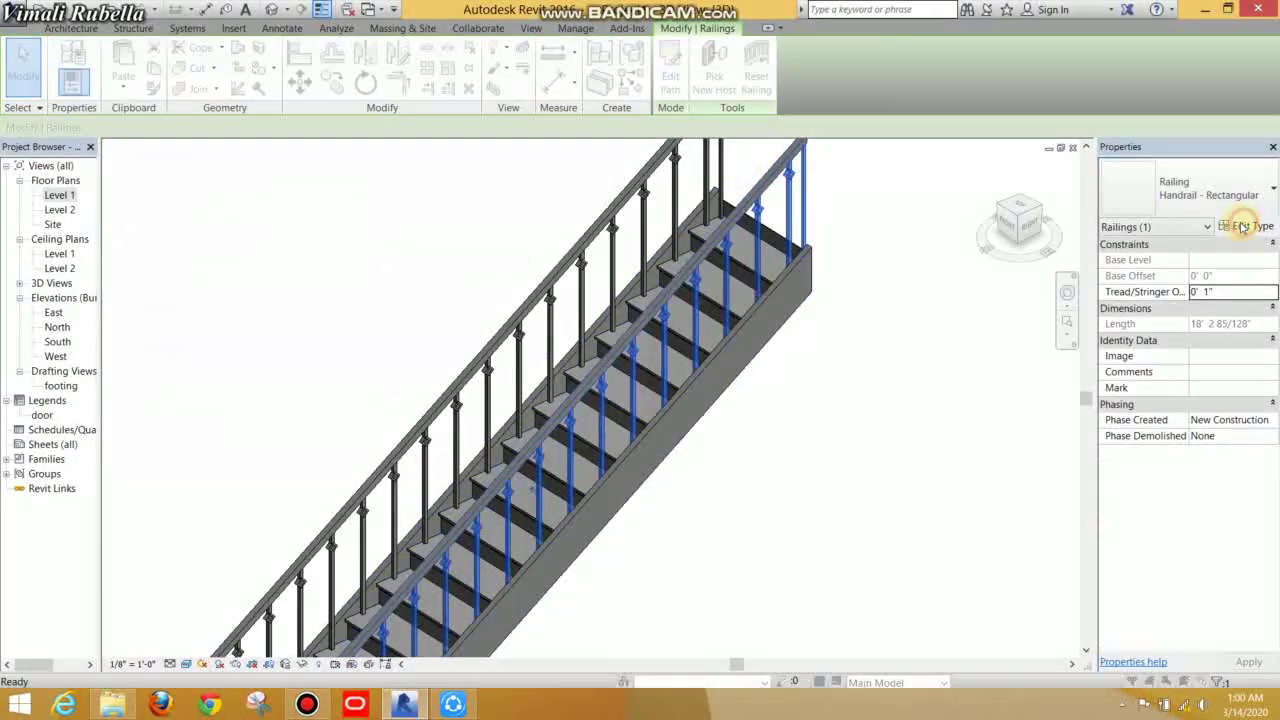
click(531, 207)
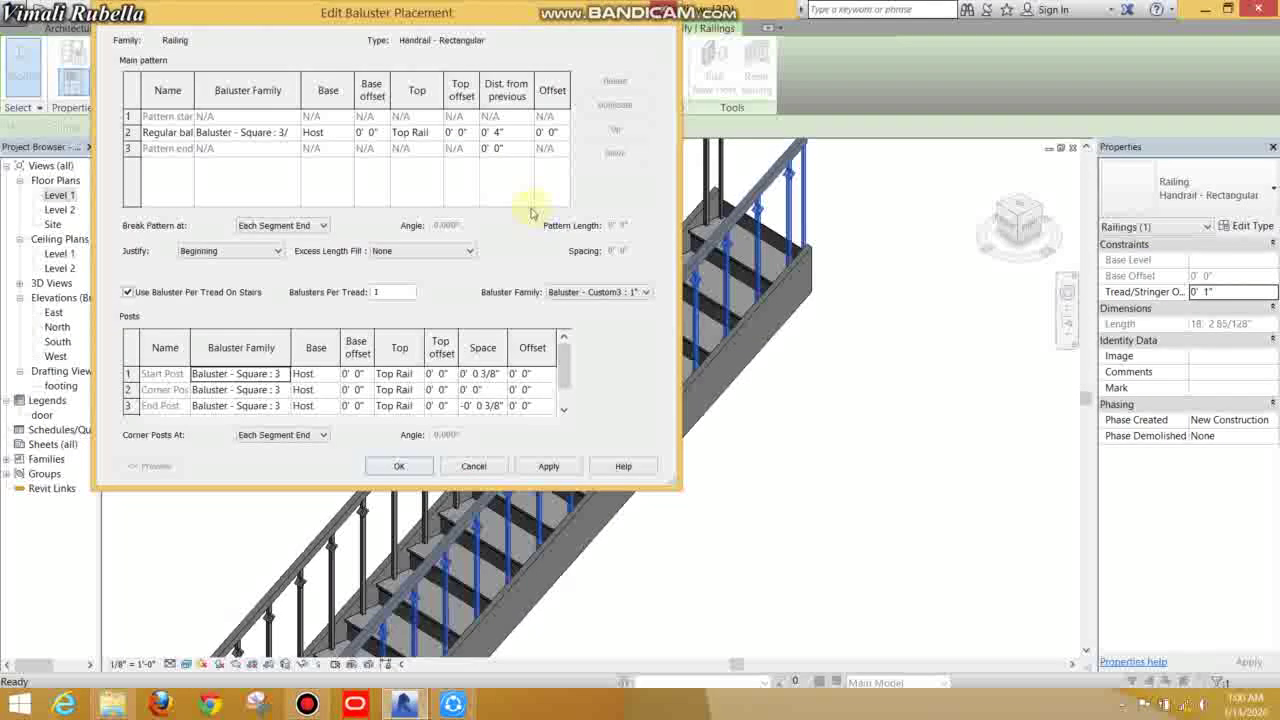
click(285, 374)
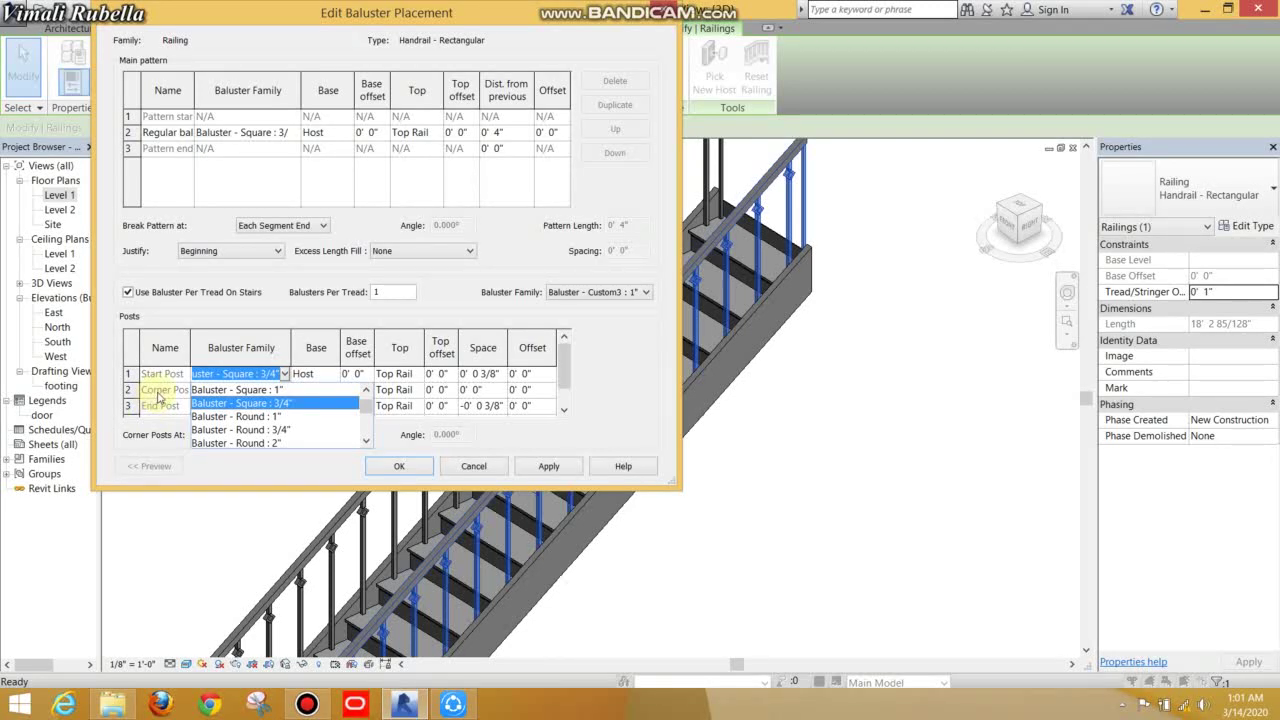
scroll(240, 433, down, 1)
scroll(245, 436, down, 1)
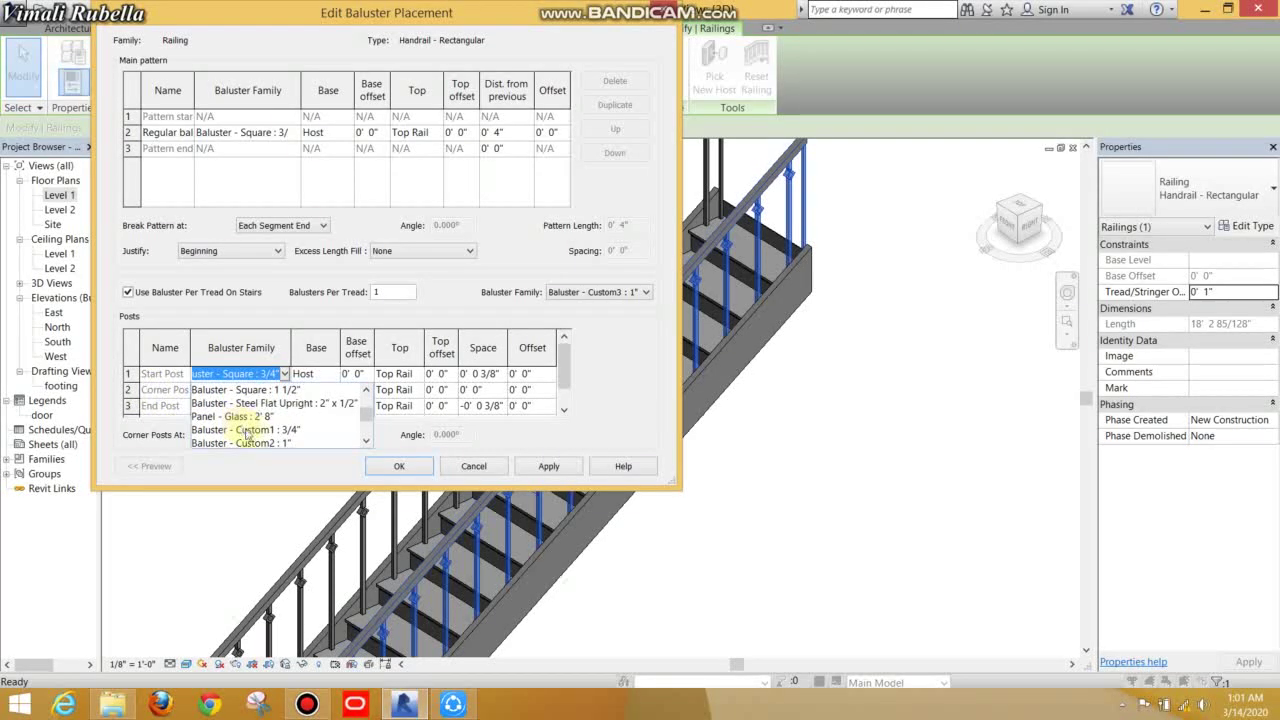
scroll(250, 438, down, 1)
scroll(255, 441, down, 1)
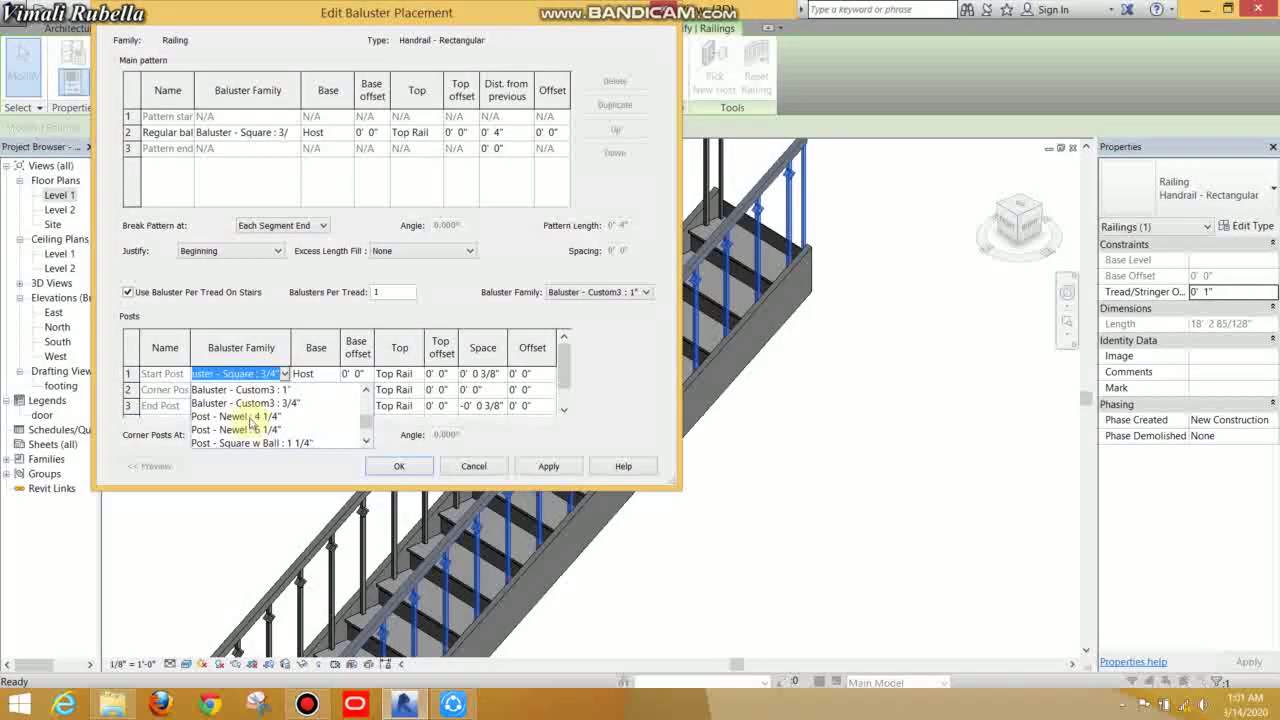
click(250, 416)
click(285, 405)
click(285, 405)
scroll(265, 460, down, 1)
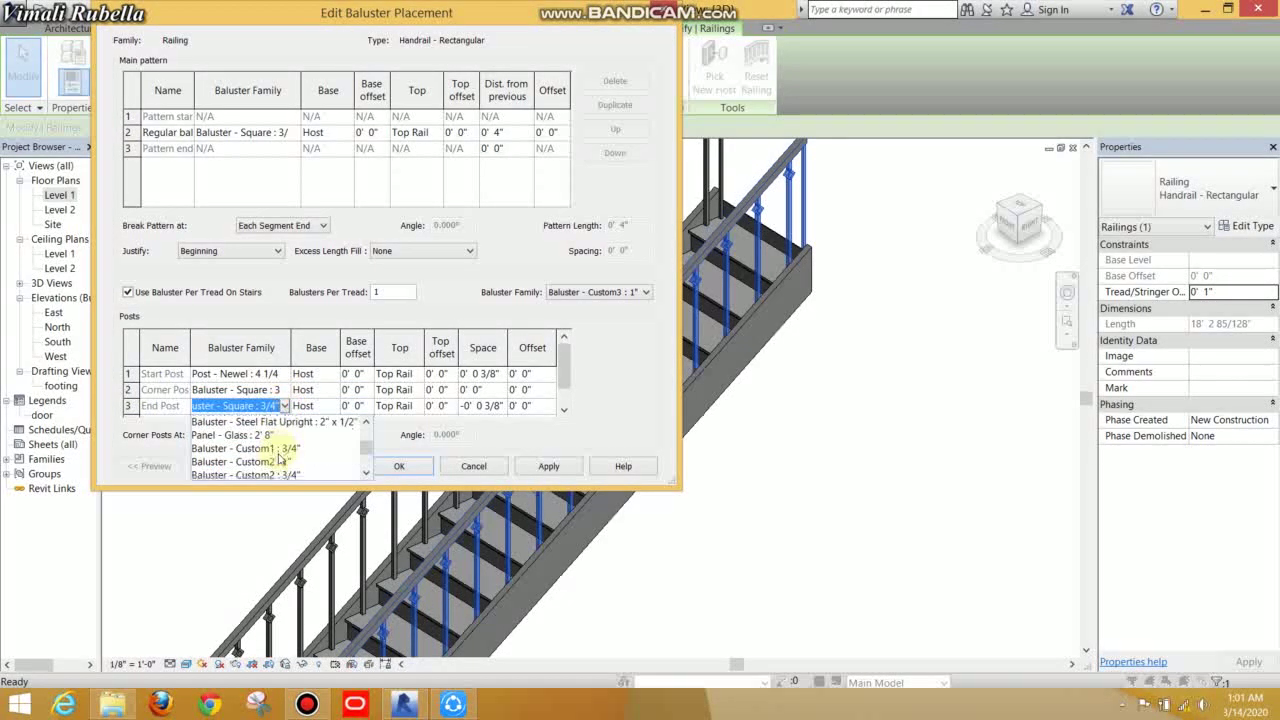
scroll(268, 465, down, 1)
scroll(270, 468, down, 1)
scroll(268, 462, down, 1)
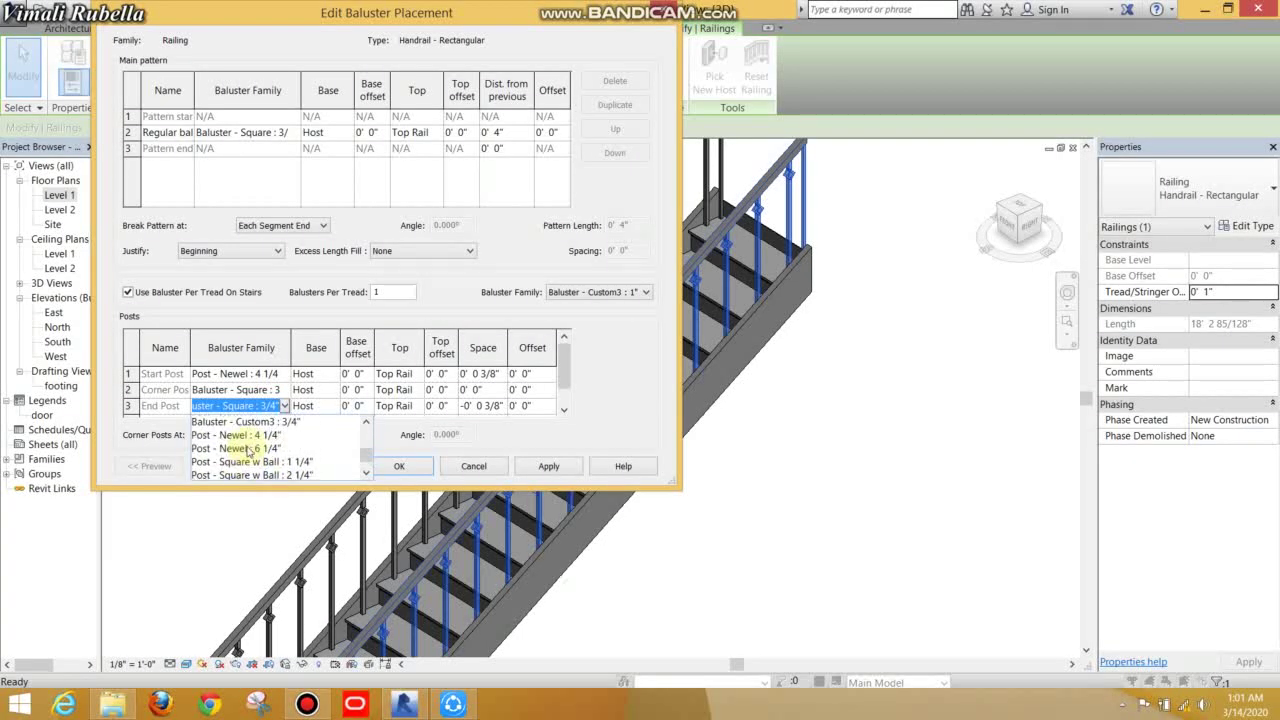
click(252, 445)
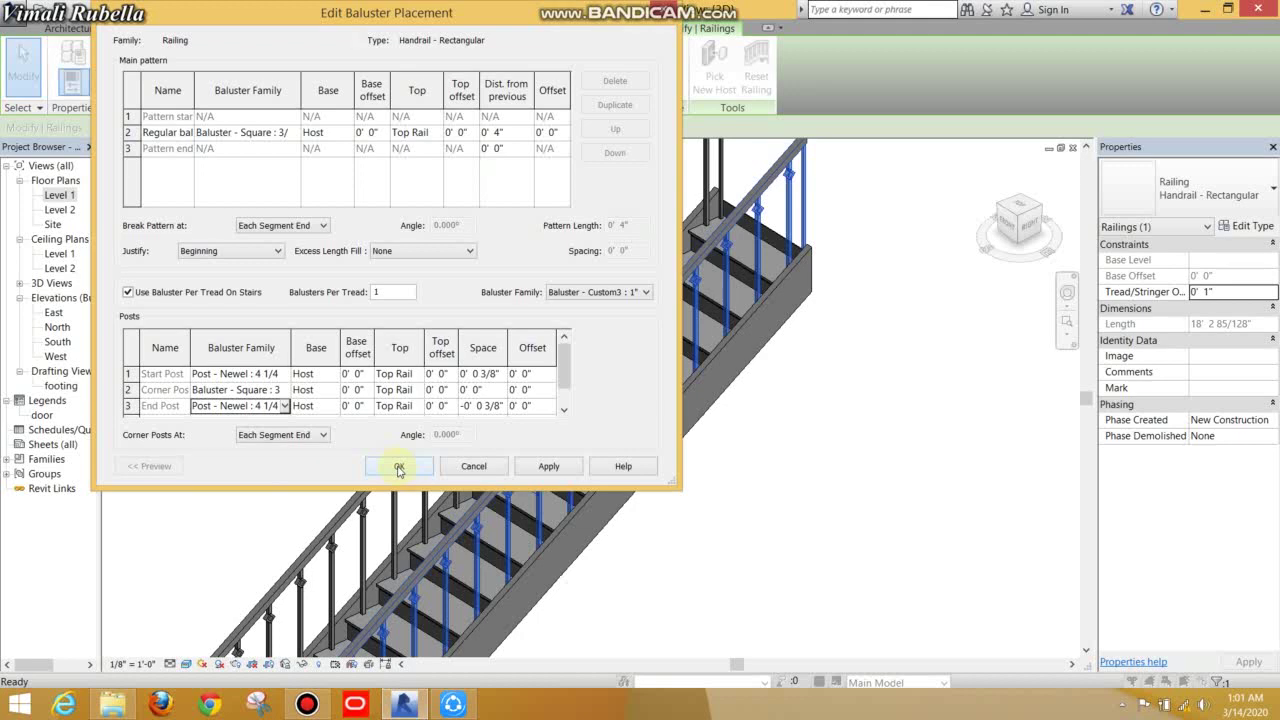
click(395, 466)
Step: Confirm the newel post changes and center the view on the stair's lower end
click(475, 467)
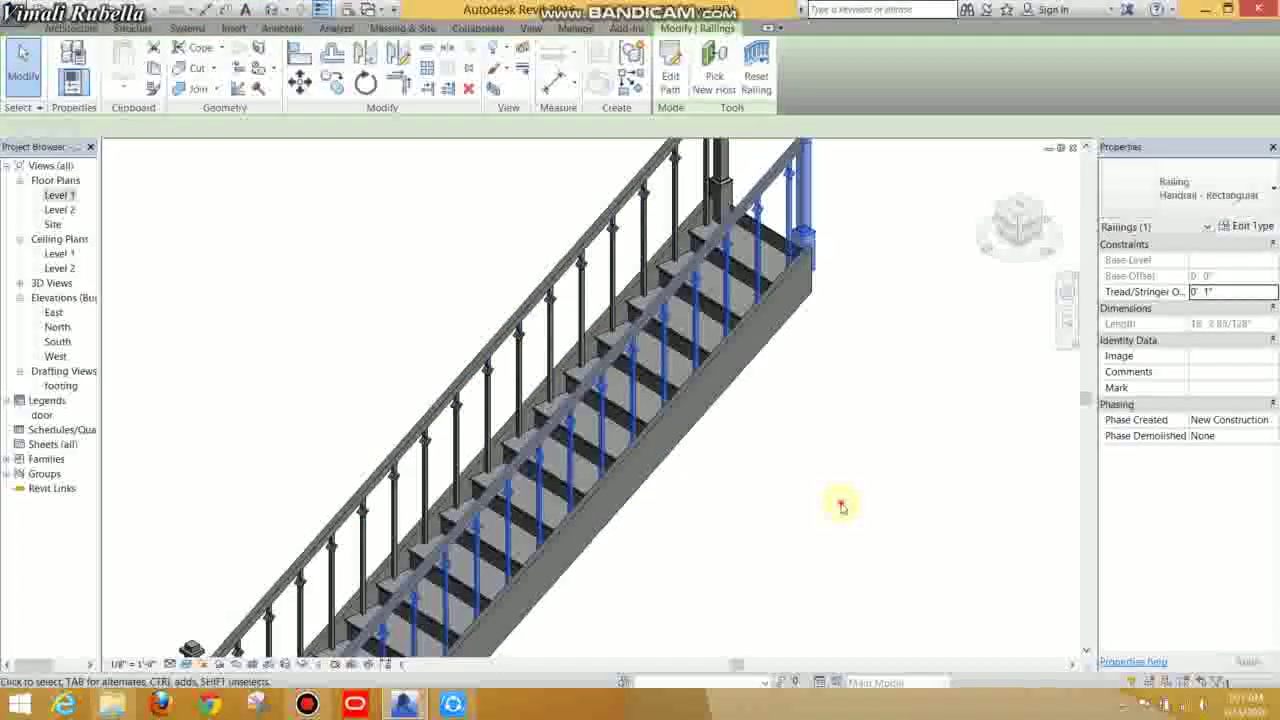
click(737, 623)
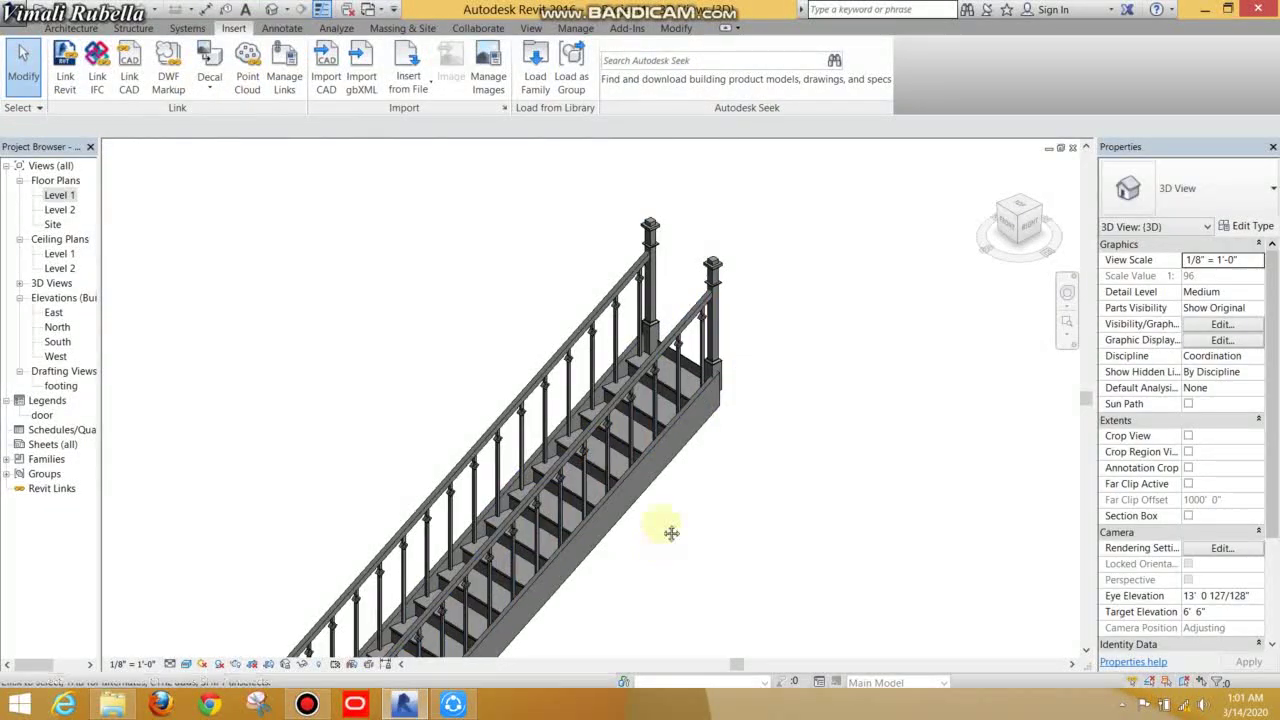
scroll(409, 486, up, 2)
scroll(409, 460, up, 2)
scroll(409, 460, up, 2)
middle_drag(465, 665, 500, 486)
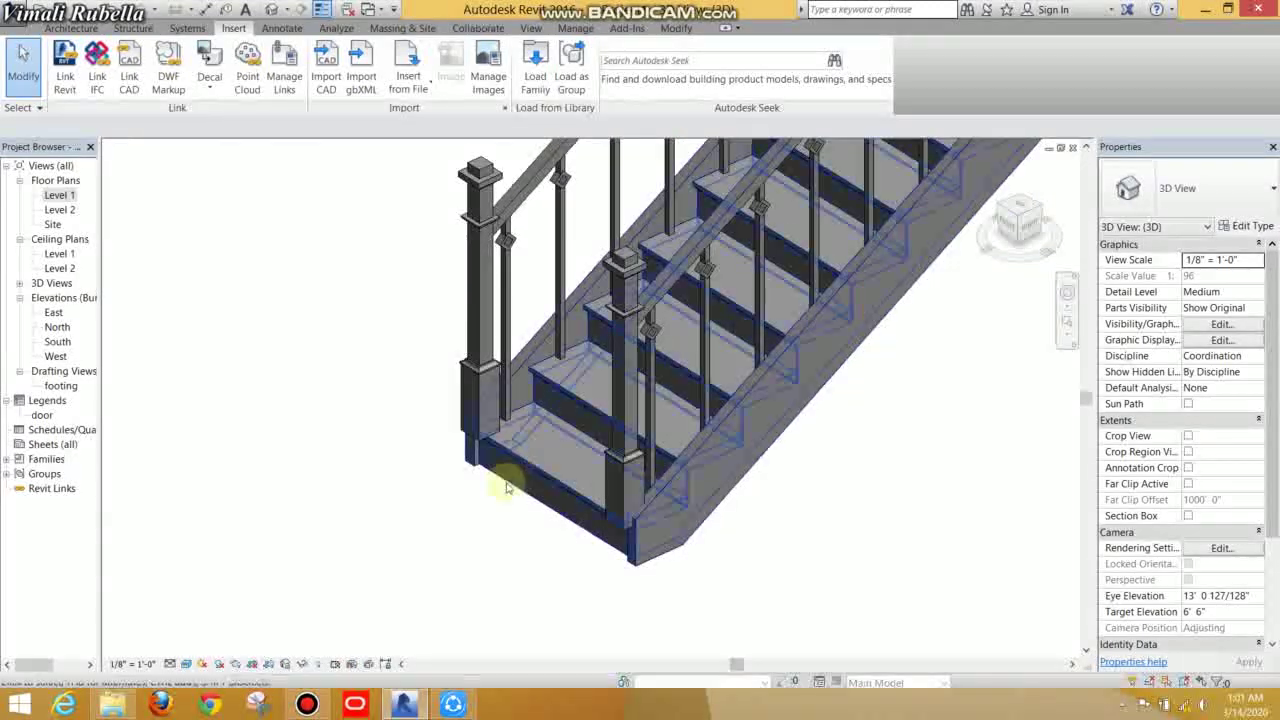
Step: Set the near railing's Start Post Space to -1' 0" and apply it
click(486, 400)
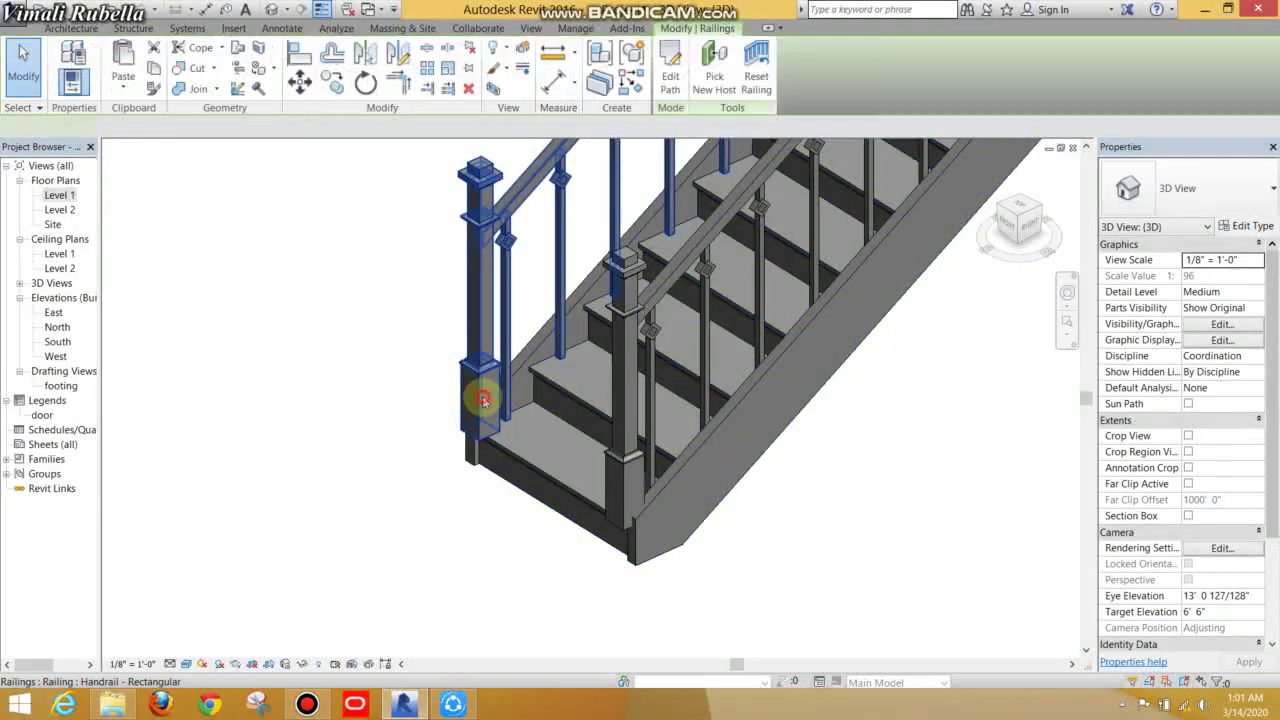
click(1232, 226)
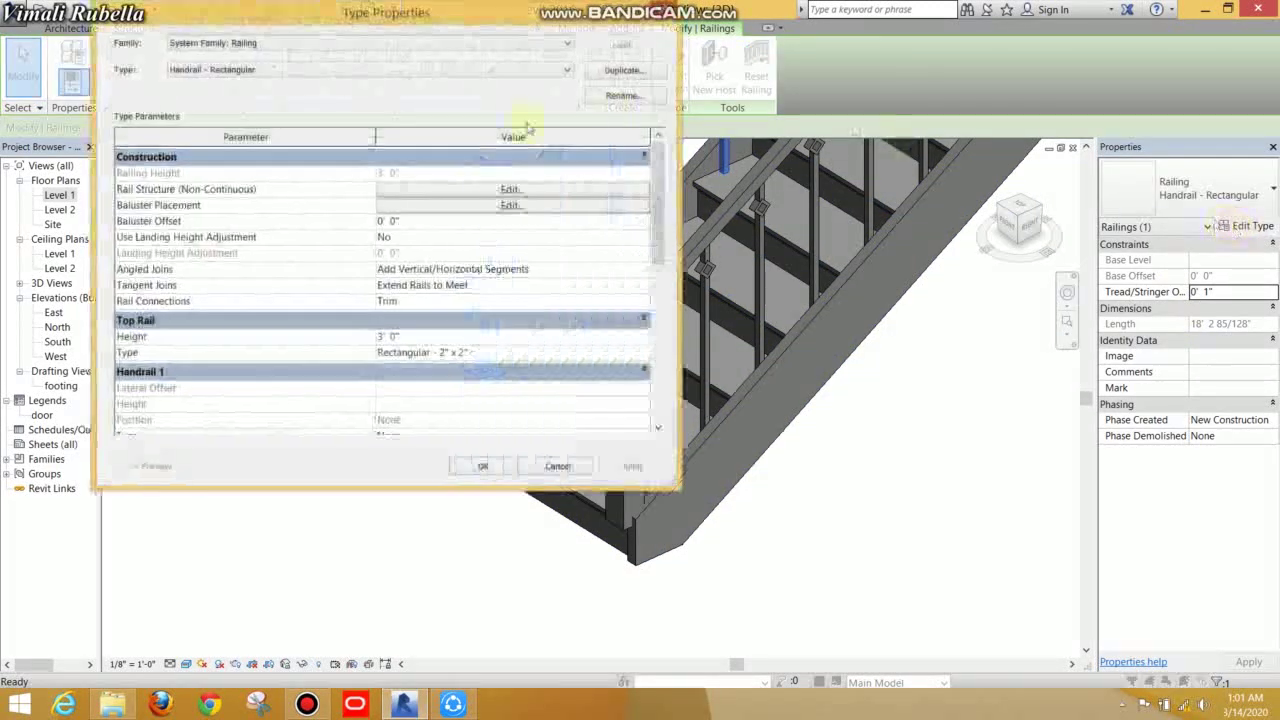
click(507, 206)
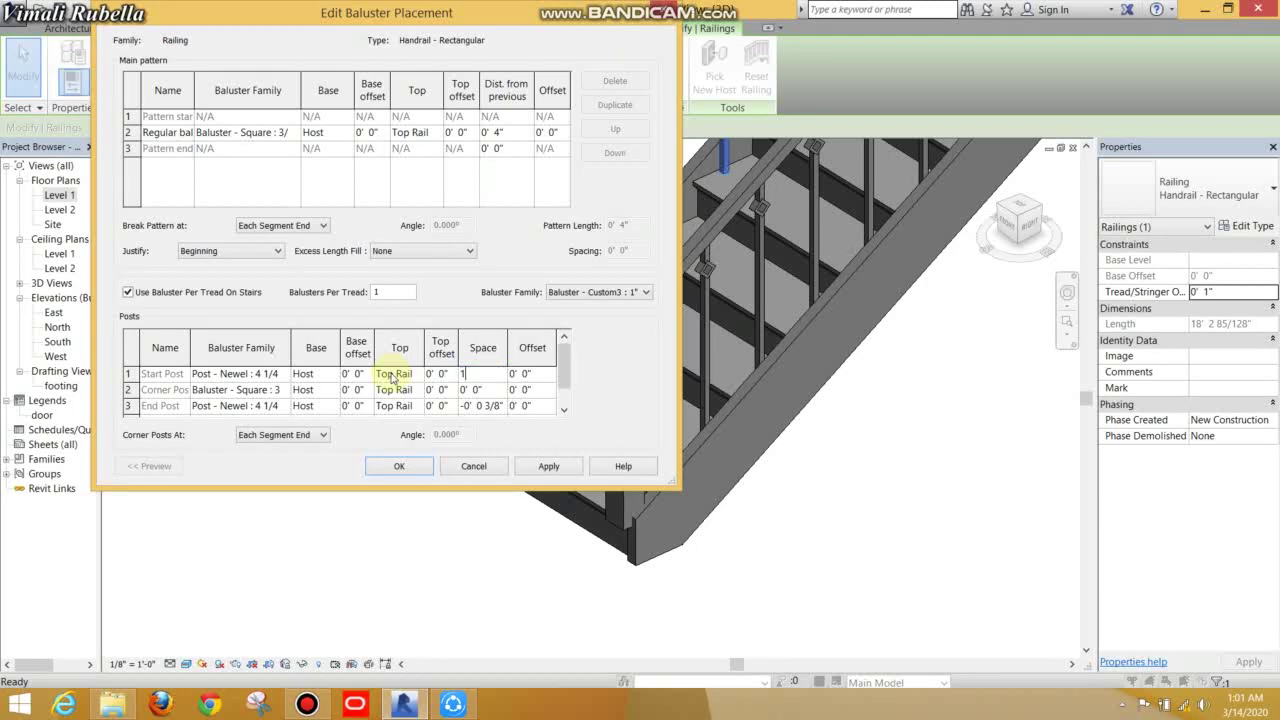
click(549, 466)
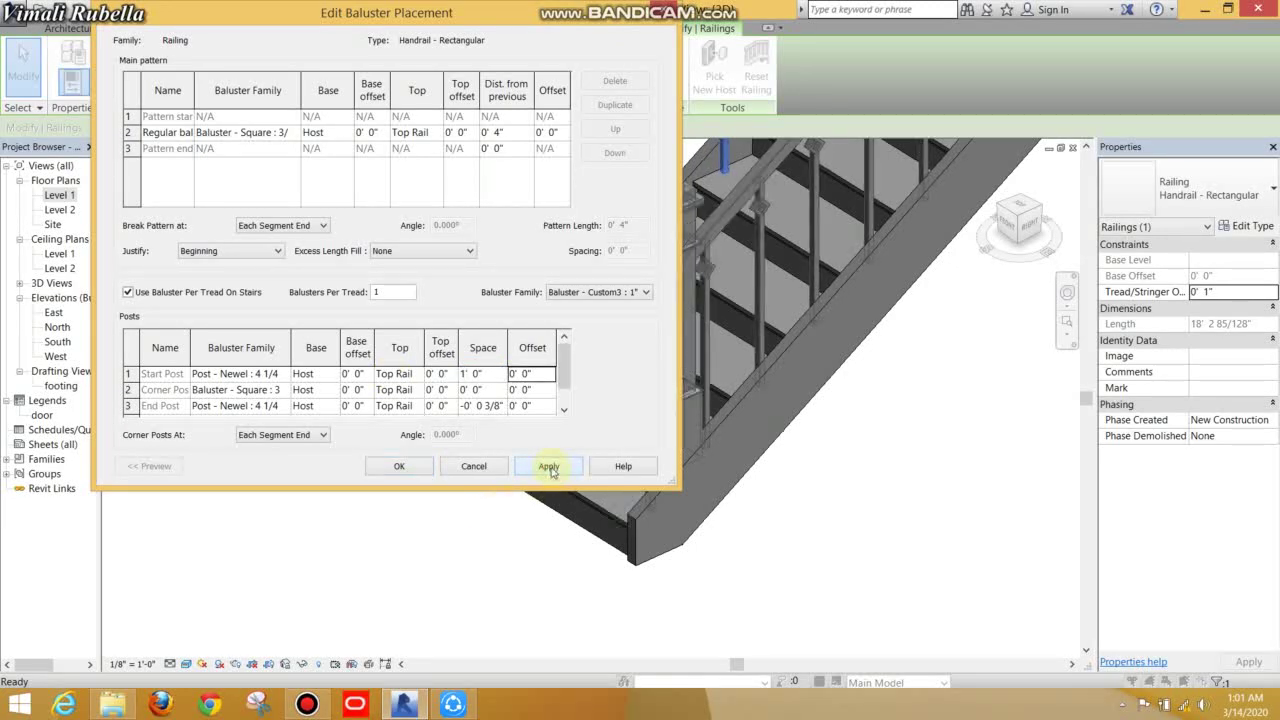
mouse_move(386, 12)
mouse_down()
mouse_move(971, 175)
mouse_move(977, 69)
mouse_move(939, 69)
mouse_up()
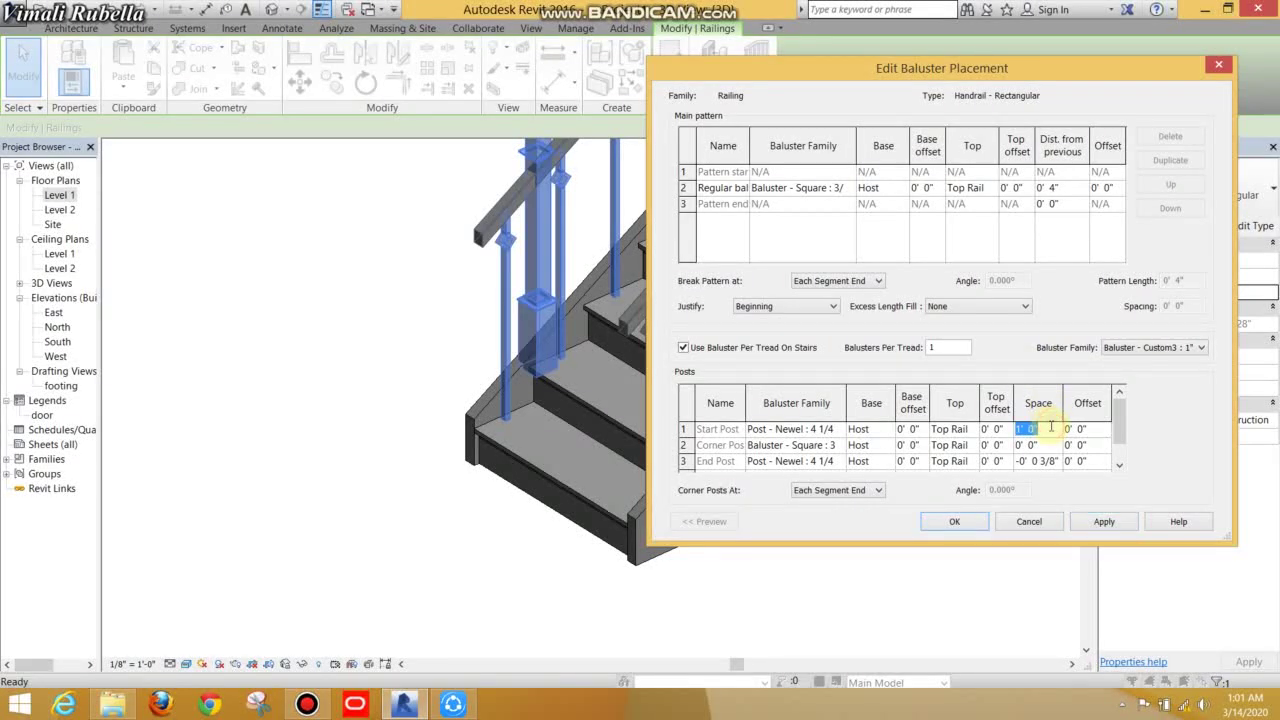
click(1125, 530)
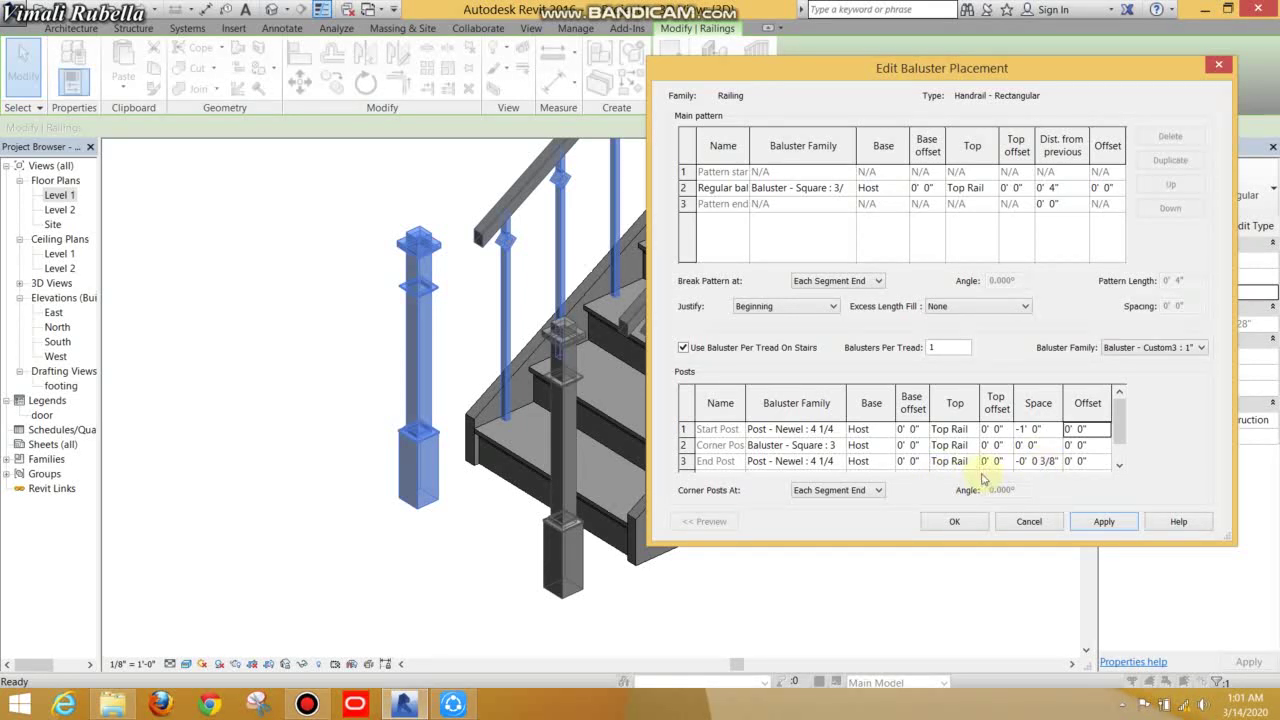
click(957, 522)
Step: Confirm the start post spacing change and clear the railing selection
click(1039, 523)
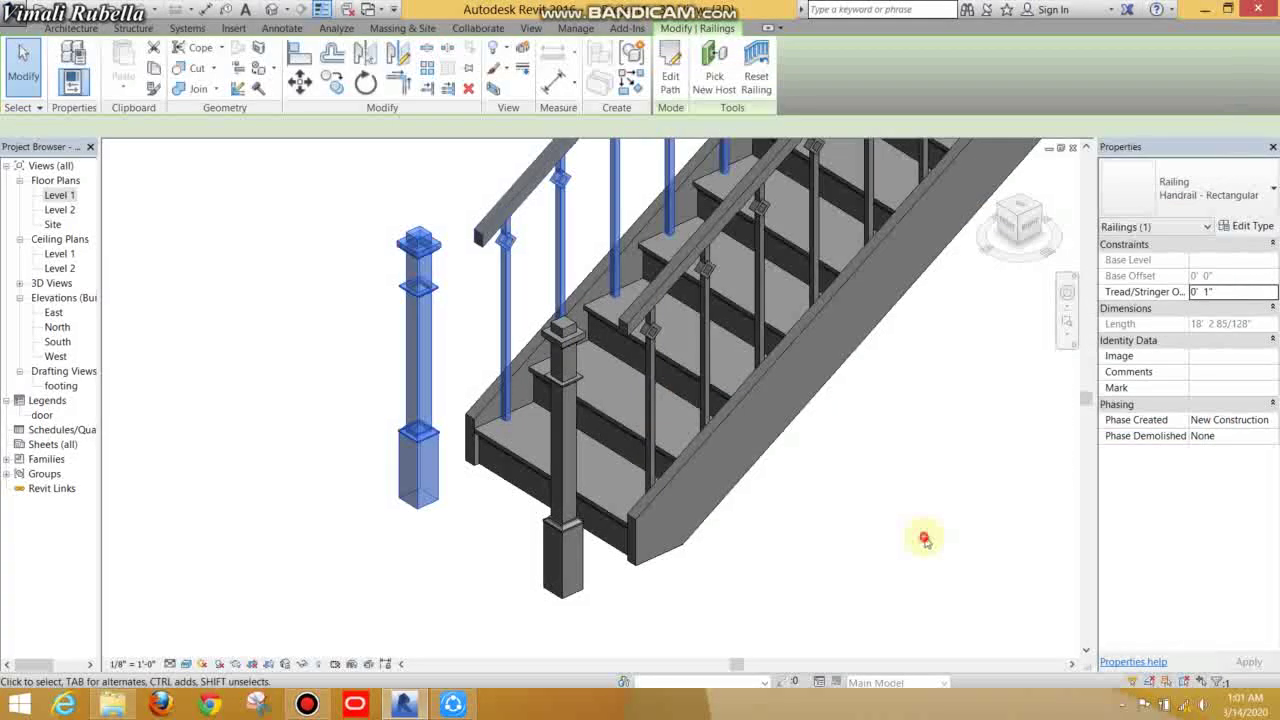
click(923, 534)
scroll(590, 467, down, 5)
scroll(655, 192, up, 3)
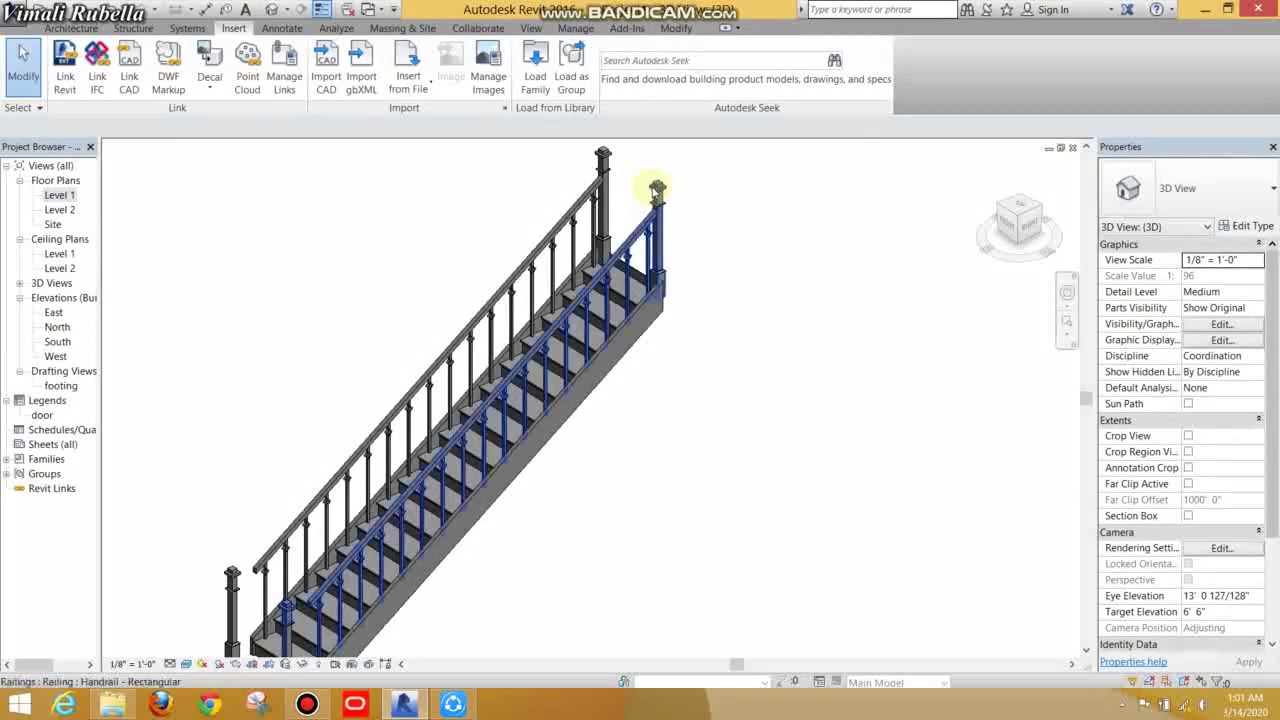
Step: Set the right-hand railing's End Post Space to 1' 0" and confirm
click(658, 192)
click(1248, 226)
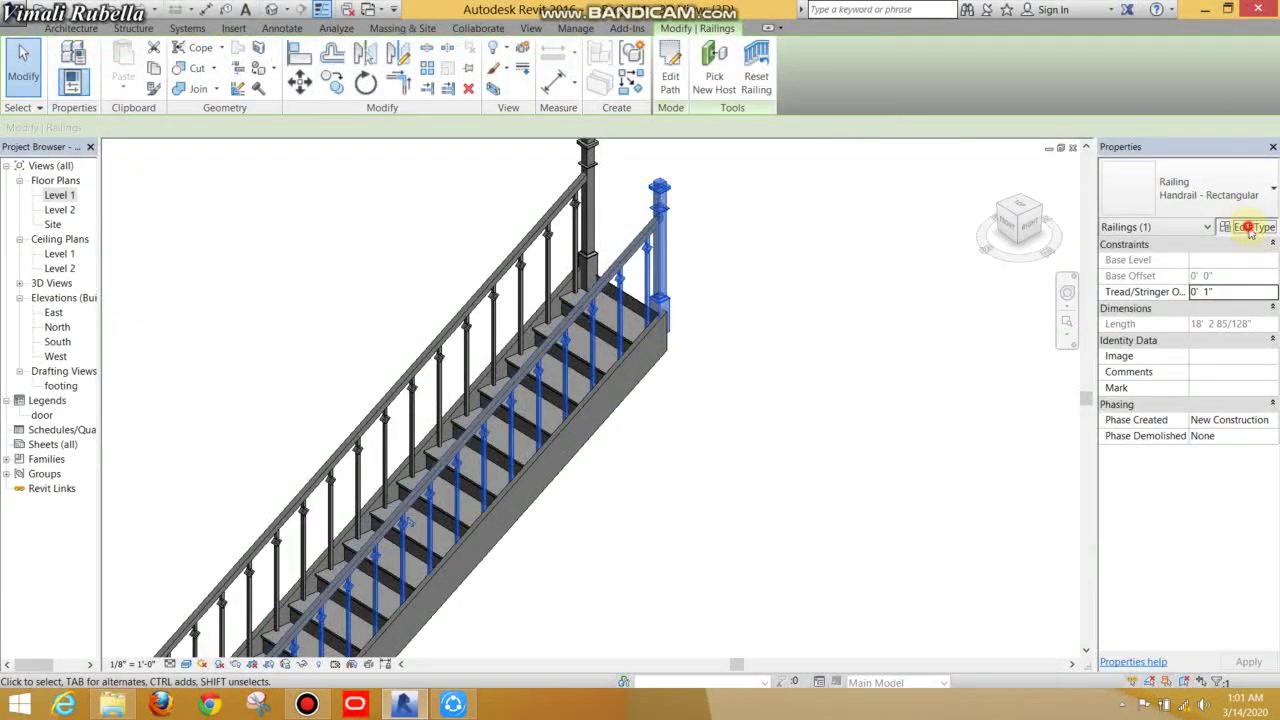
click(1035, 261)
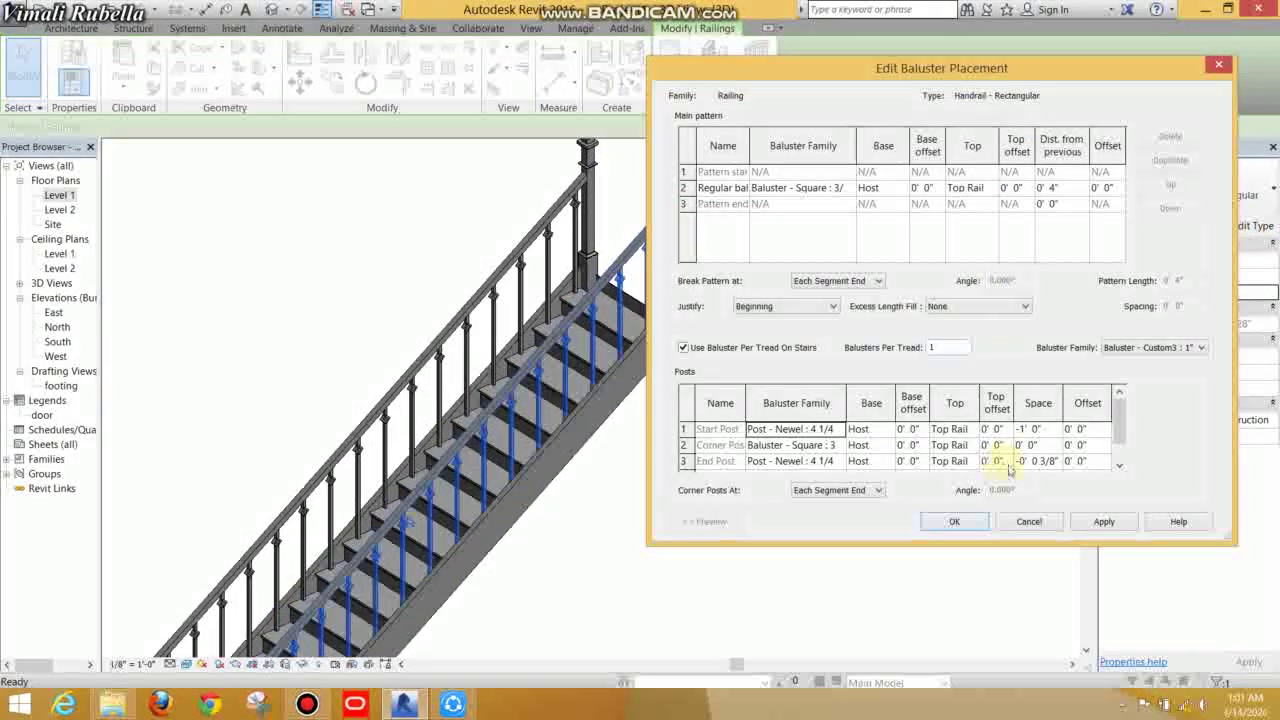
click(1049, 463)
text(1')
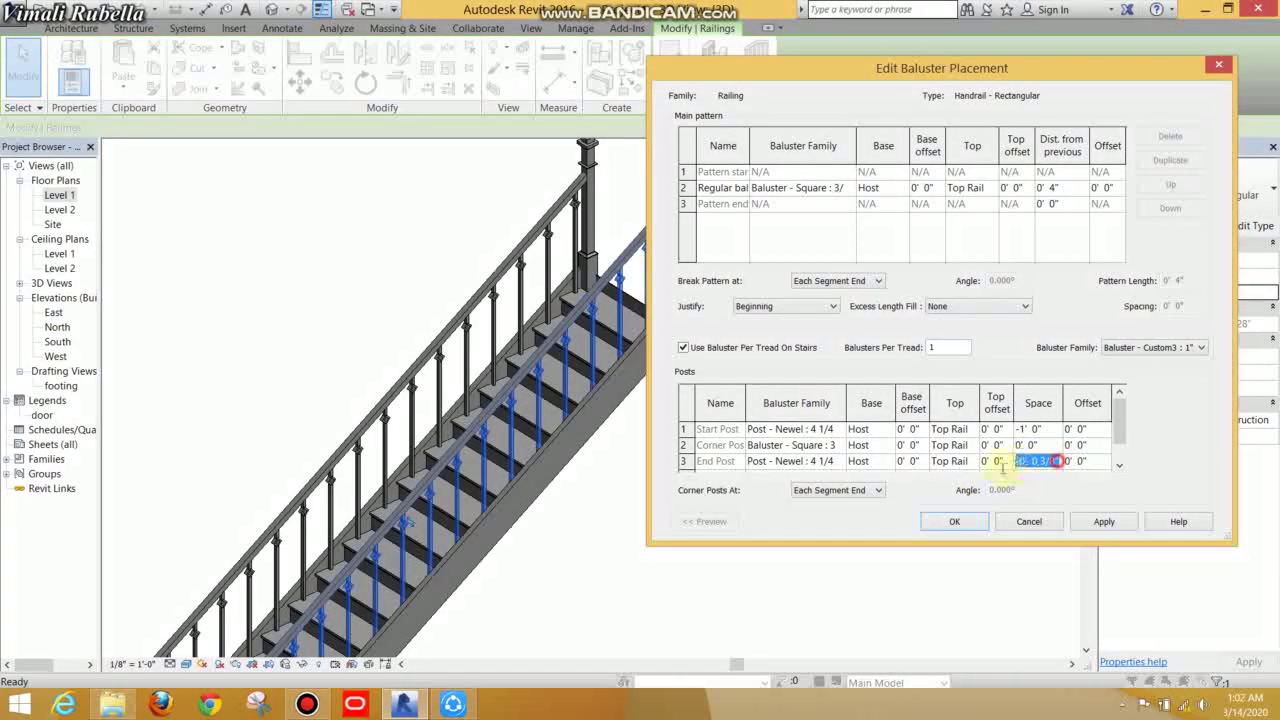
click(1105, 523)
mouse_move(1079, 70)
mouse_down()
mouse_move(1086, 380)
mouse_move(1105, 18)
mouse_up()
click(957, 547)
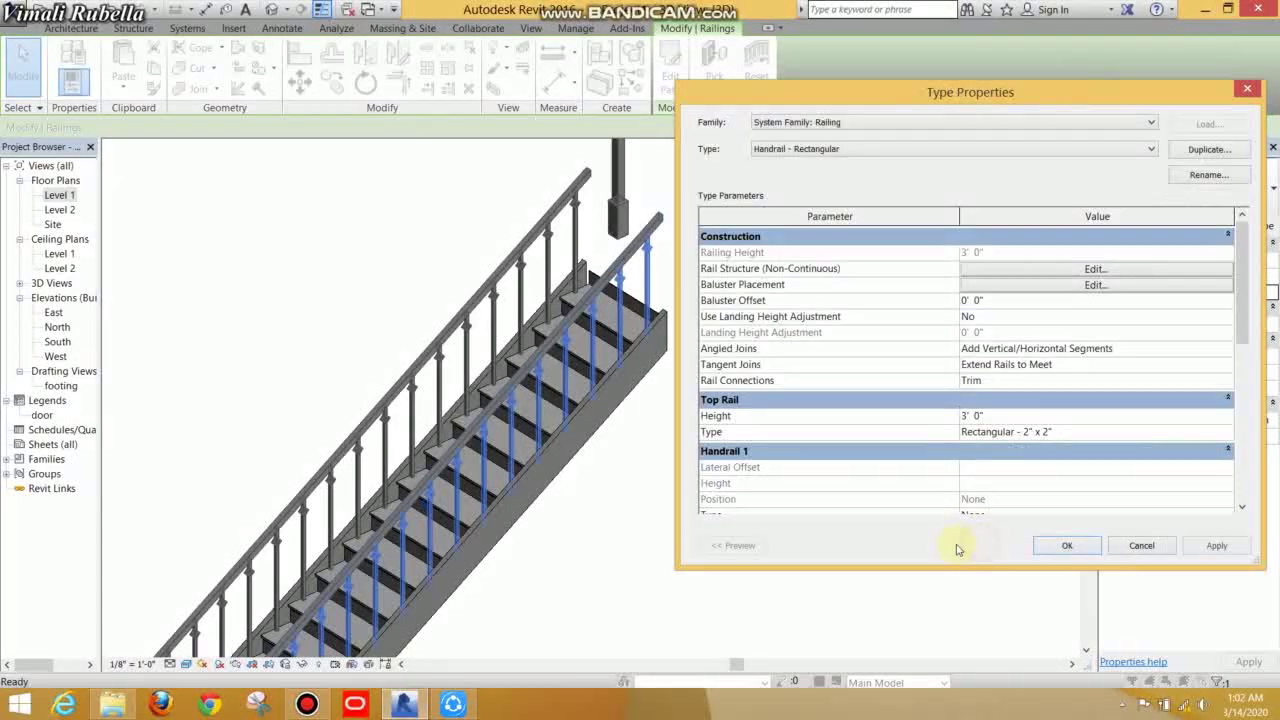
click(1050, 553)
Step: Deselect the railing and recenter the full stair in the 3D view
click(857, 534)
scroll(766, 366, down, 3)
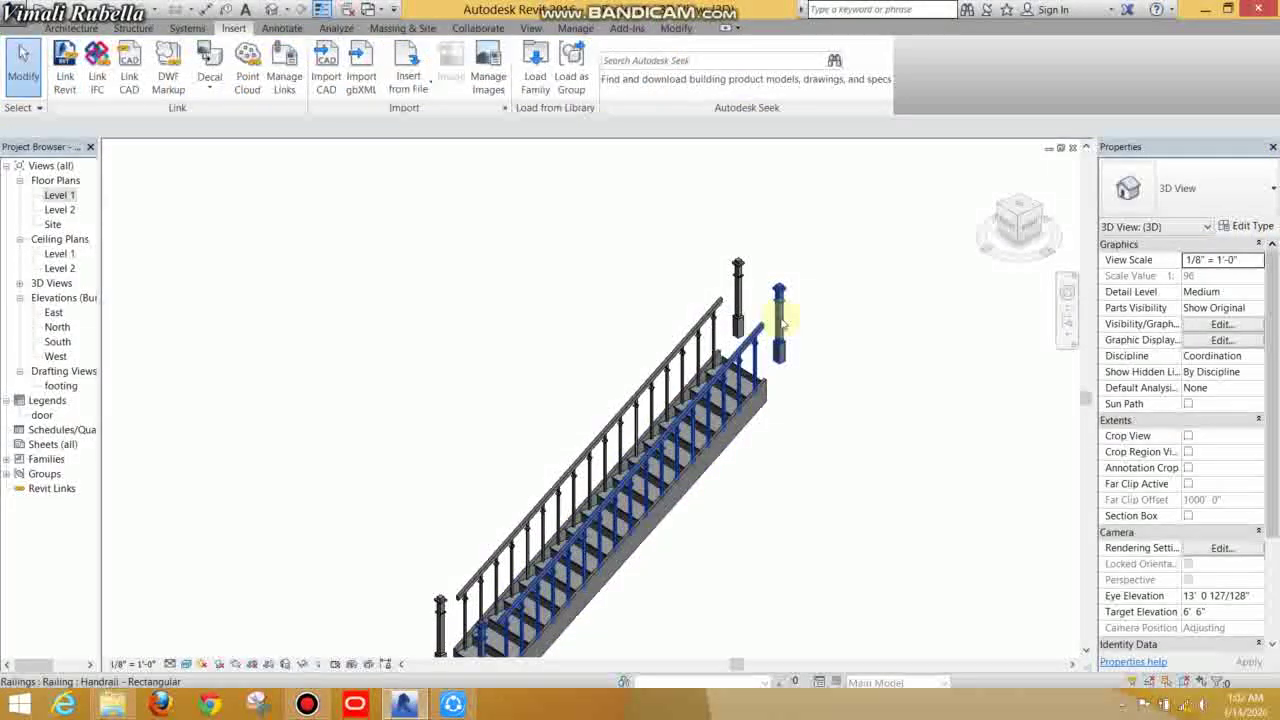
middle_drag(771, 443, 823, 377)
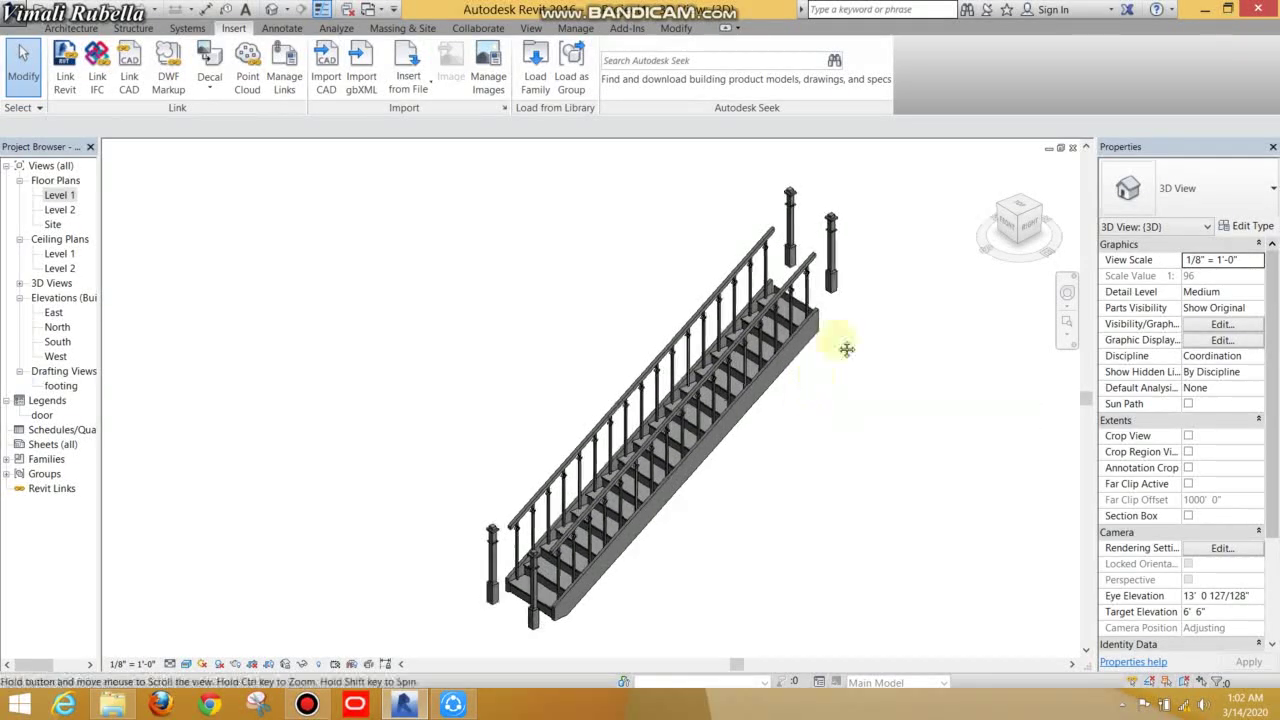
Step: Give the top rail type a Post style beginning/bottom extension
scroll(529, 354, up, 4)
scroll(616, 372, up, 1)
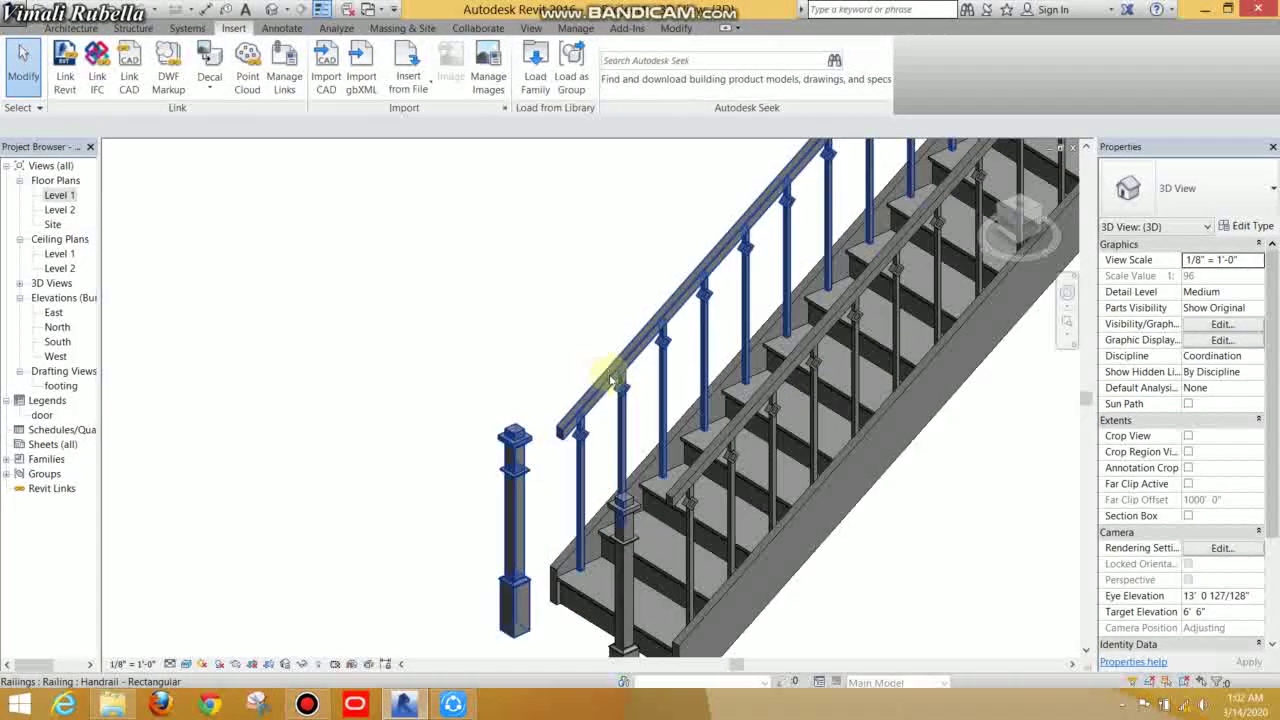
key(Tab)
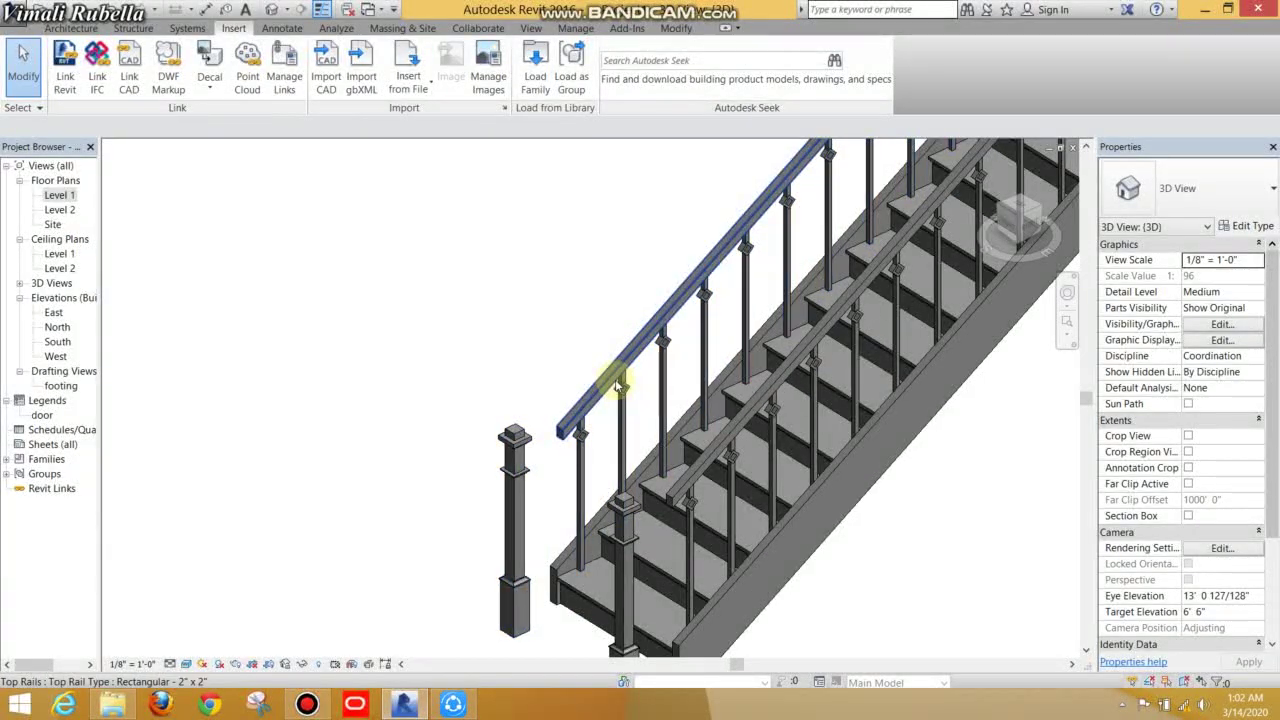
click(617, 385)
scroll(616, 383, up, 2)
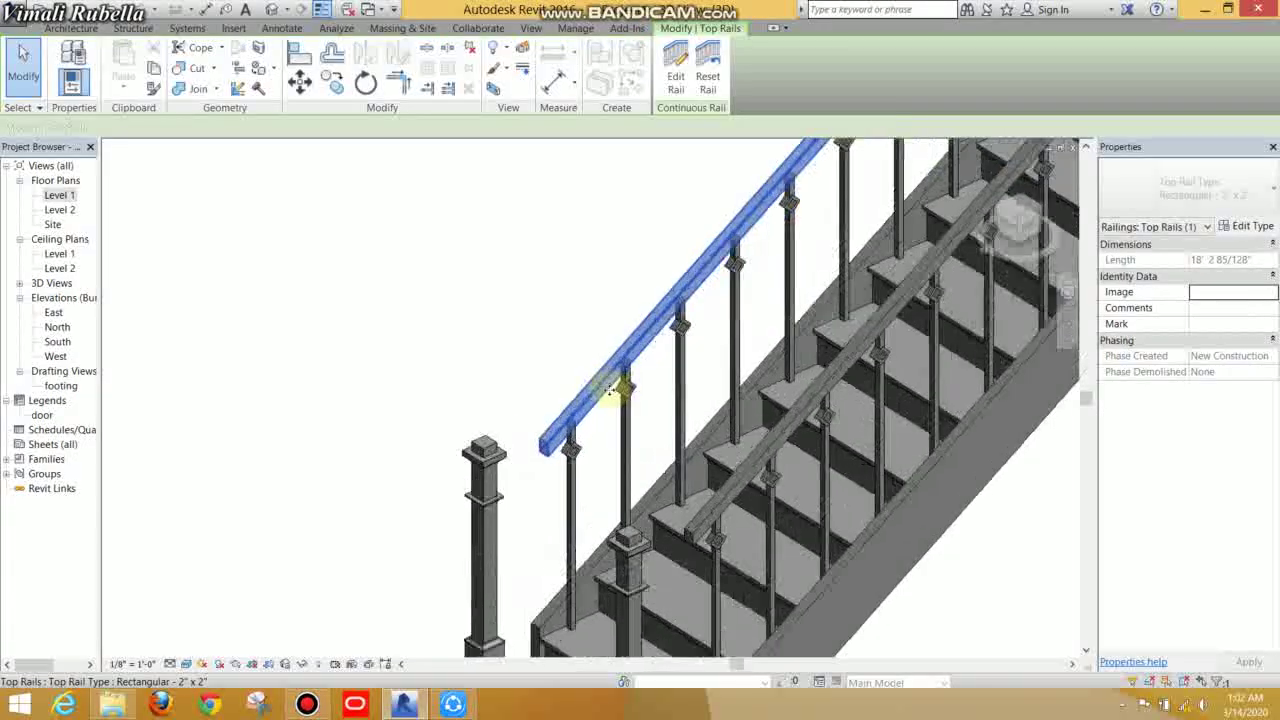
click(678, 80)
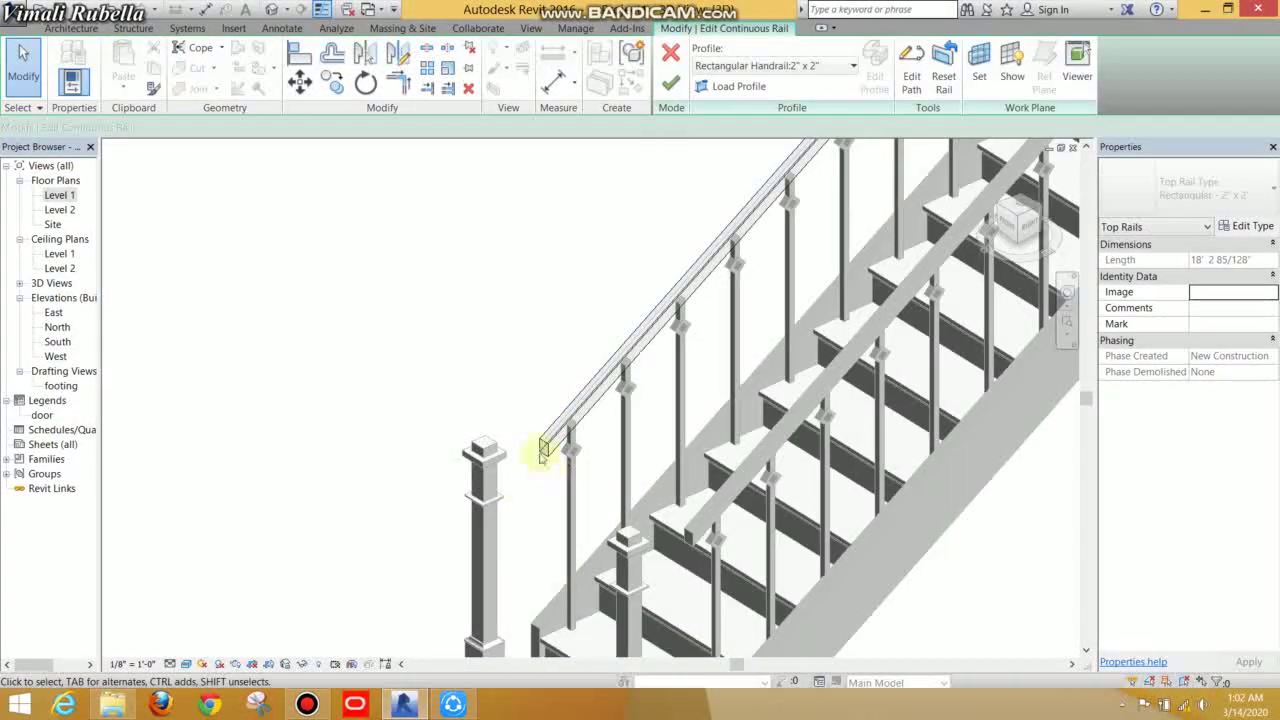
scroll(541, 451, up, 1)
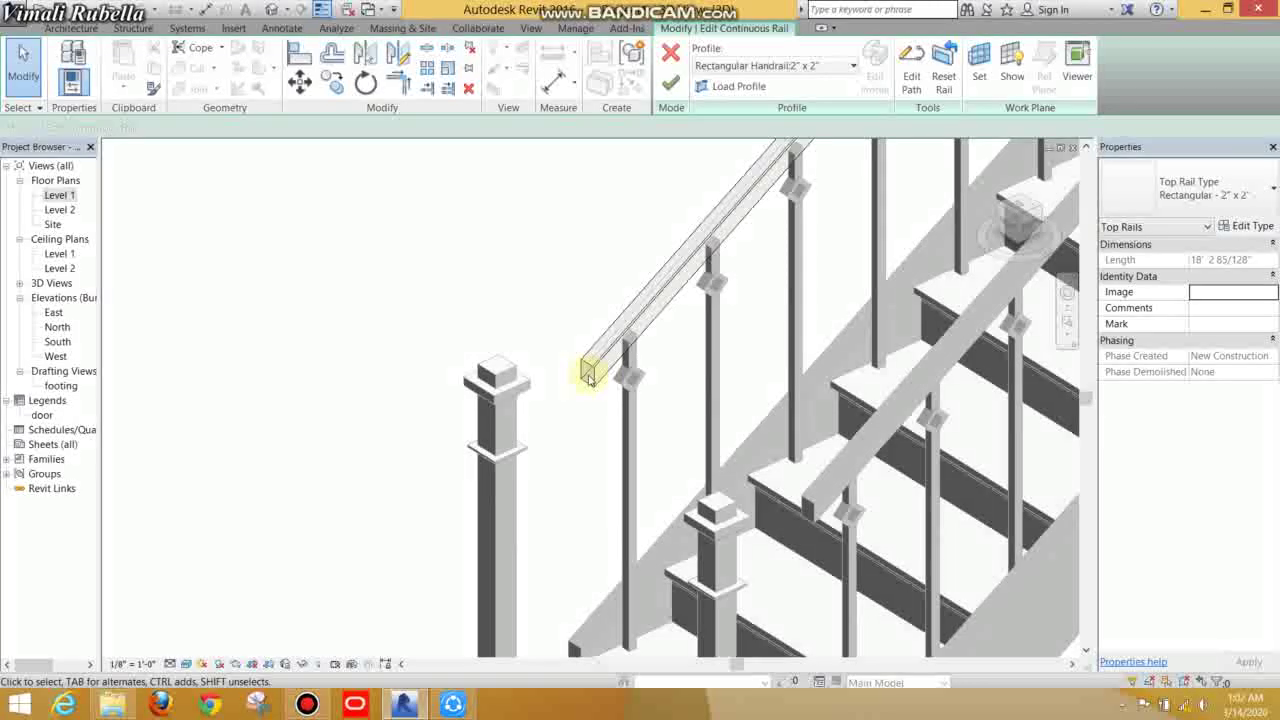
click(1252, 226)
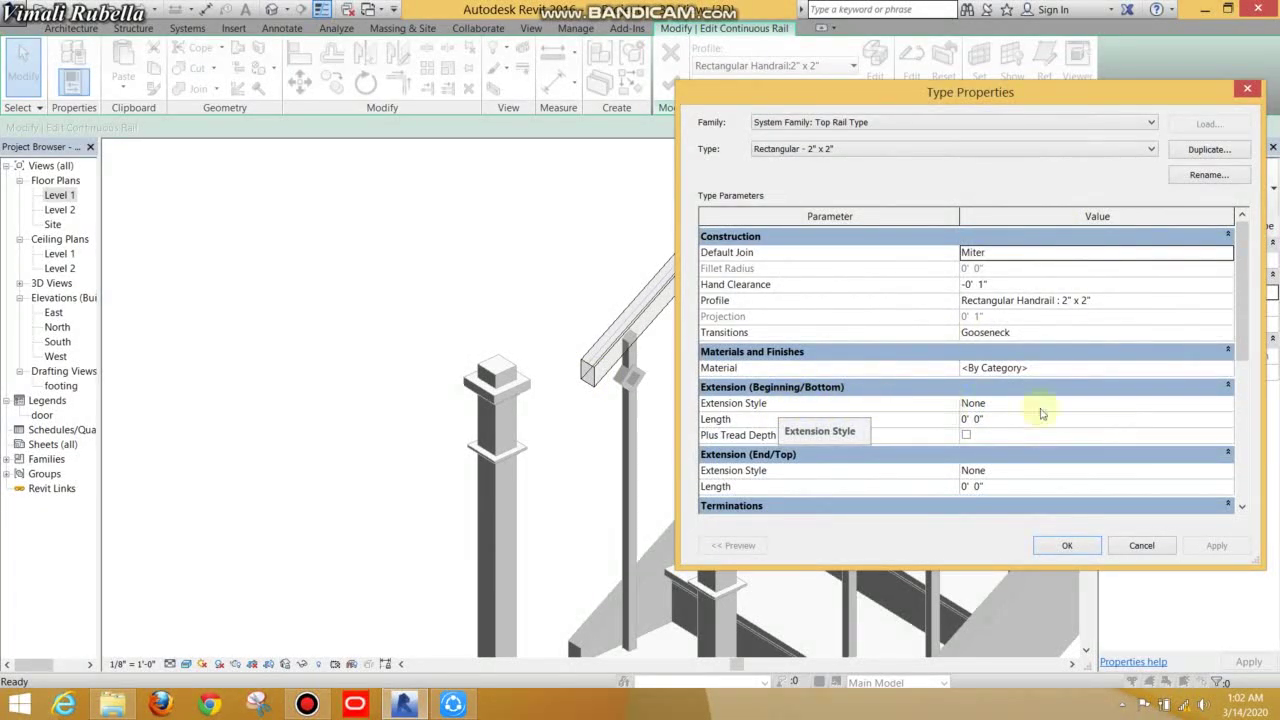
scroll(1234, 405, down, 5)
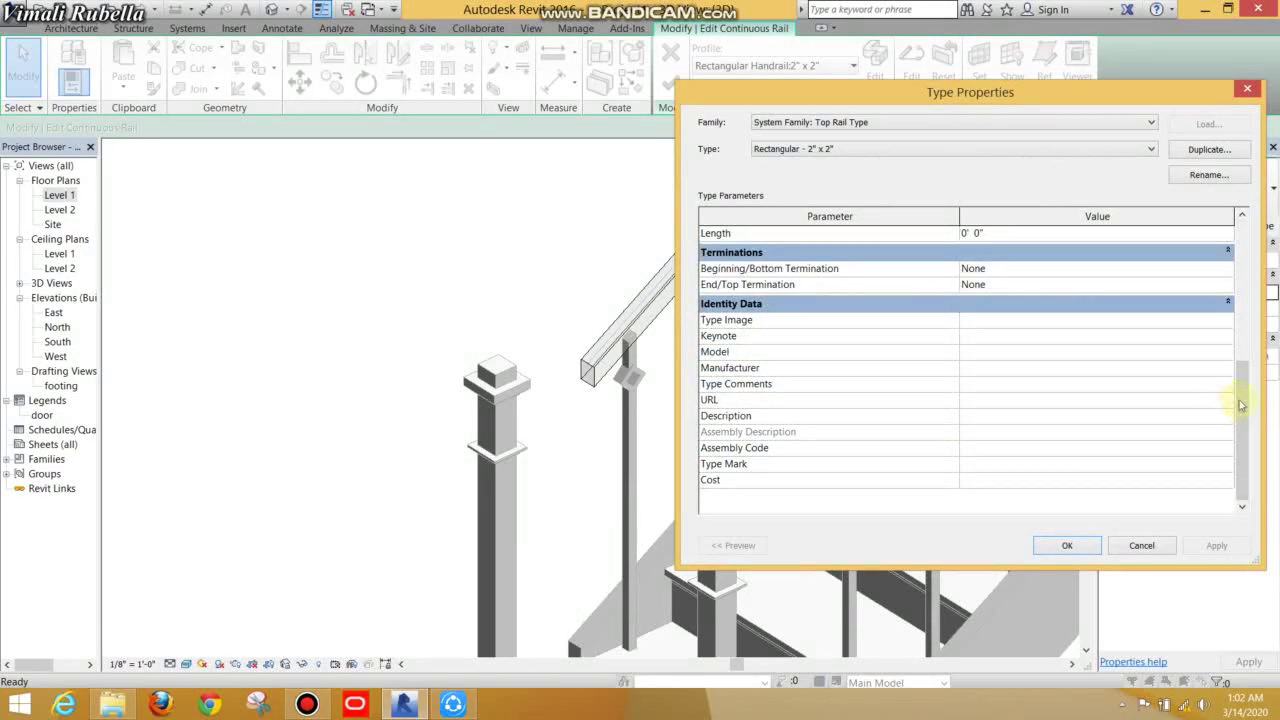
scroll(1240, 405, up, 4)
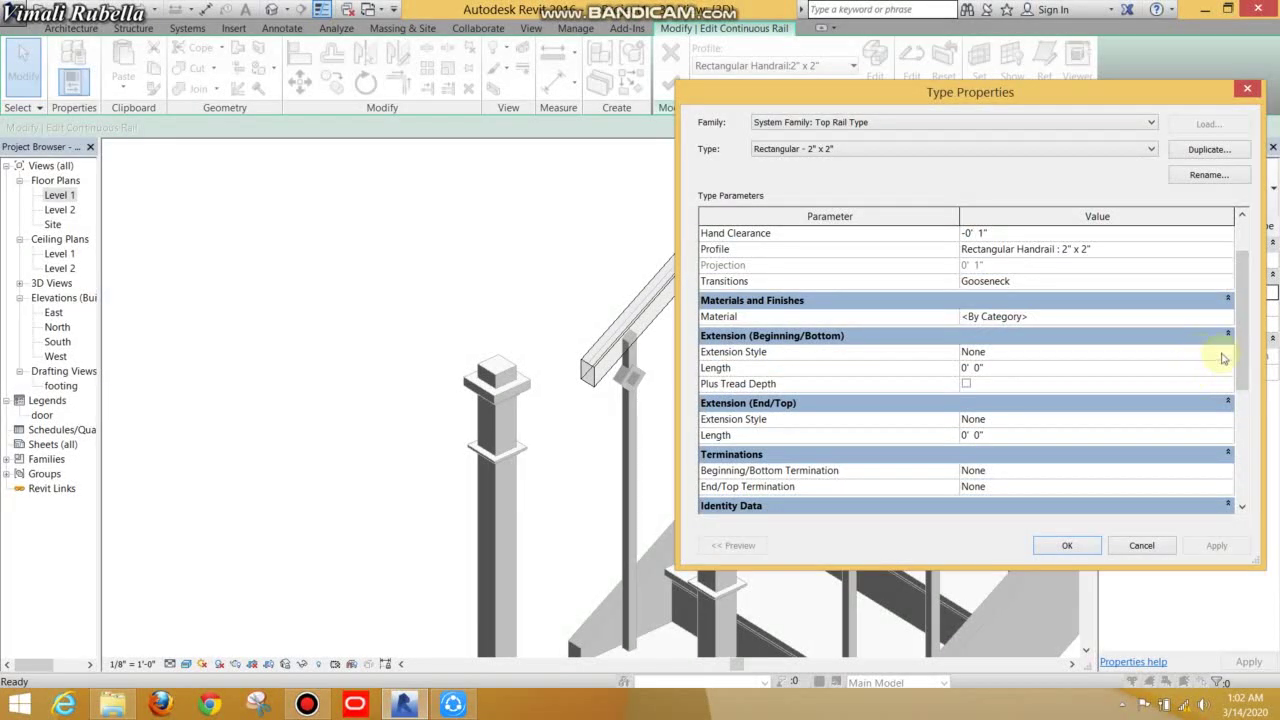
click(1225, 353)
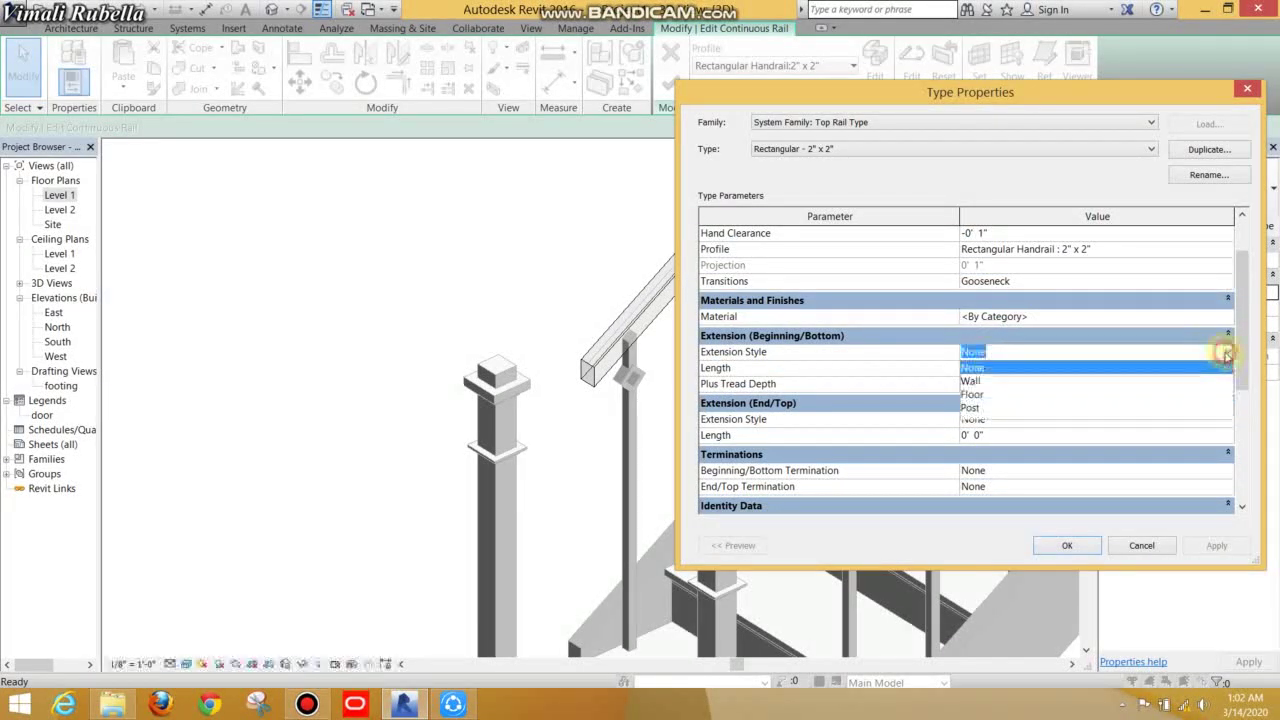
click(970, 408)
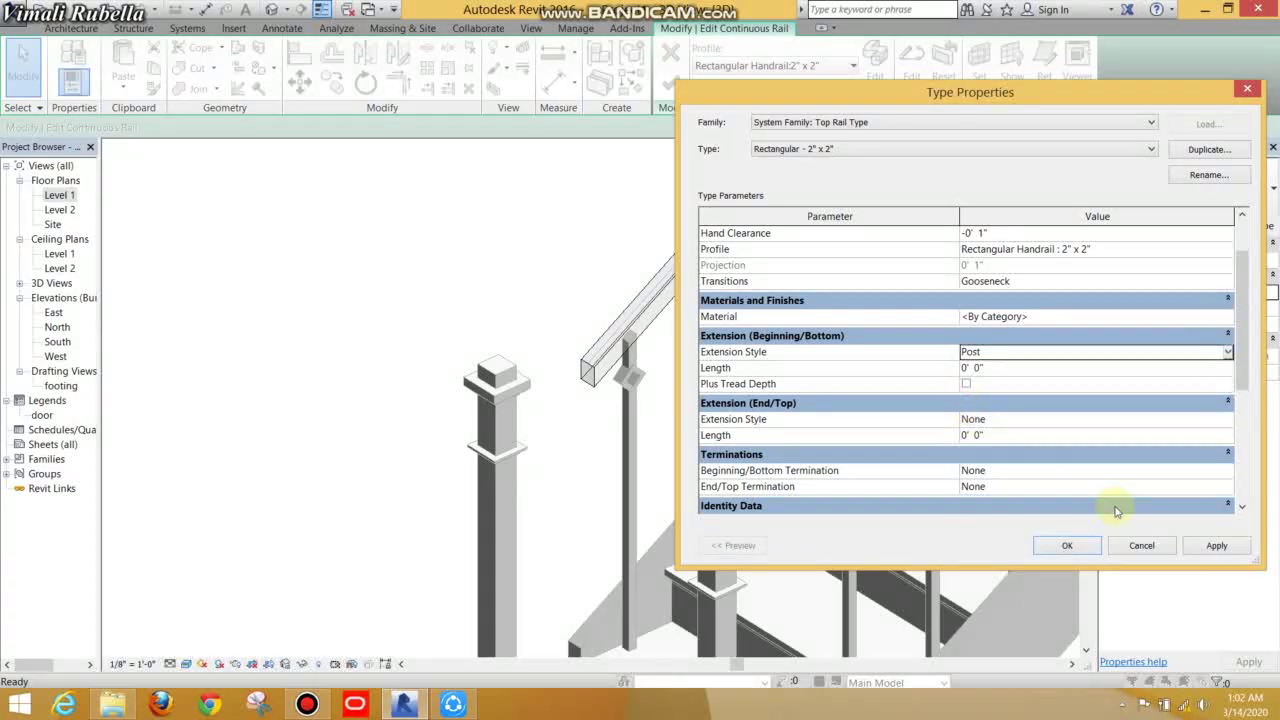
click(1210, 546)
click(1065, 545)
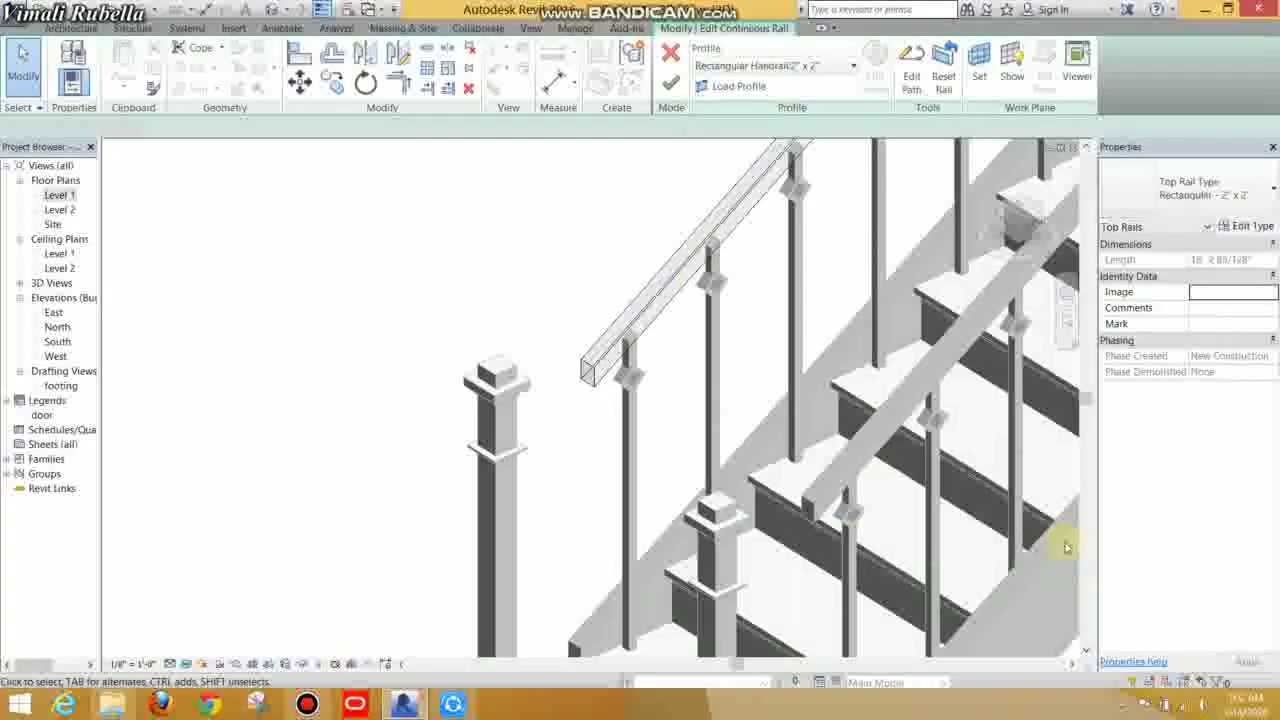
click(670, 88)
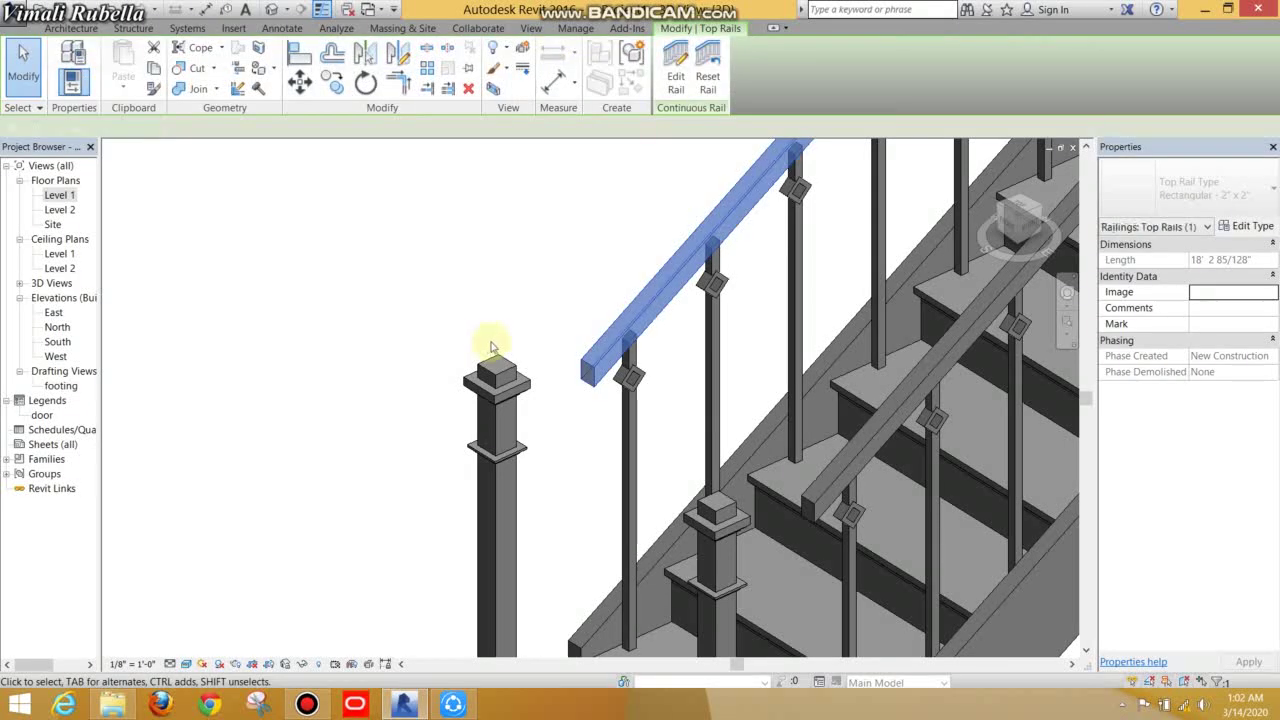
Step: Review the near-side handrail railing's type properties without changes
scroll(580, 440, down, 3)
click(843, 566)
scroll(518, 400, up, 1)
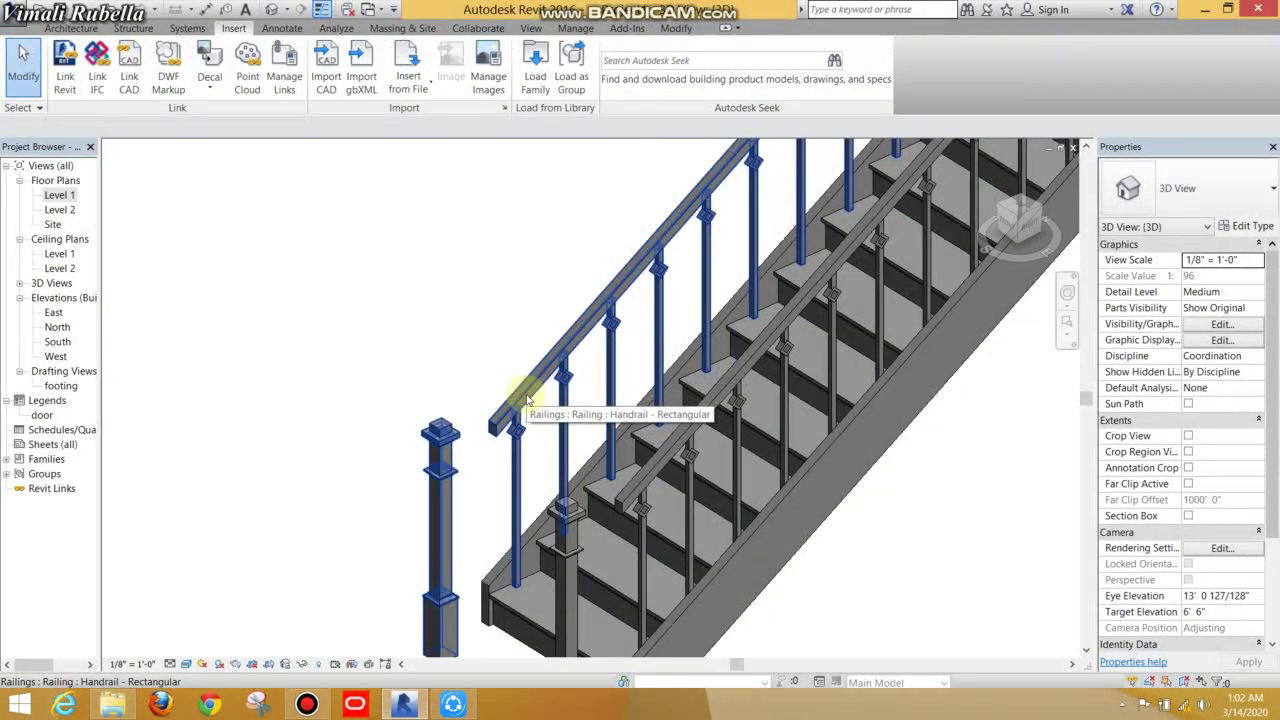
click(526, 398)
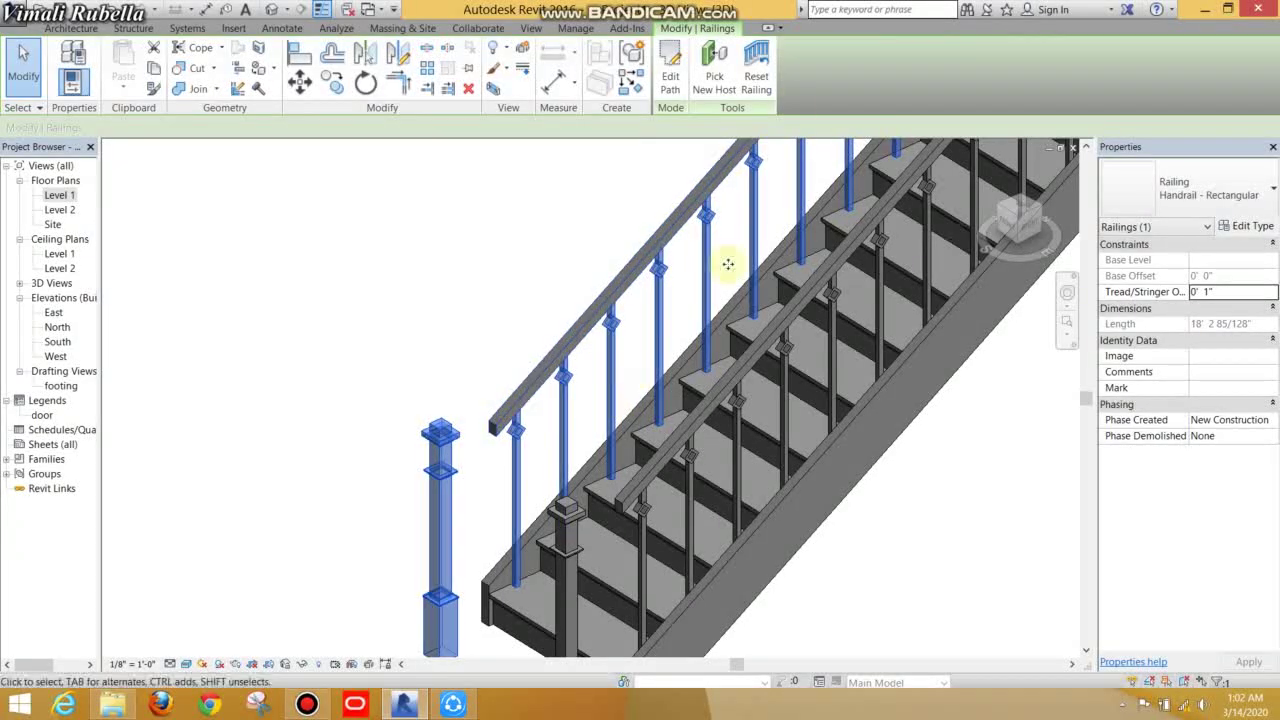
click(1246, 226)
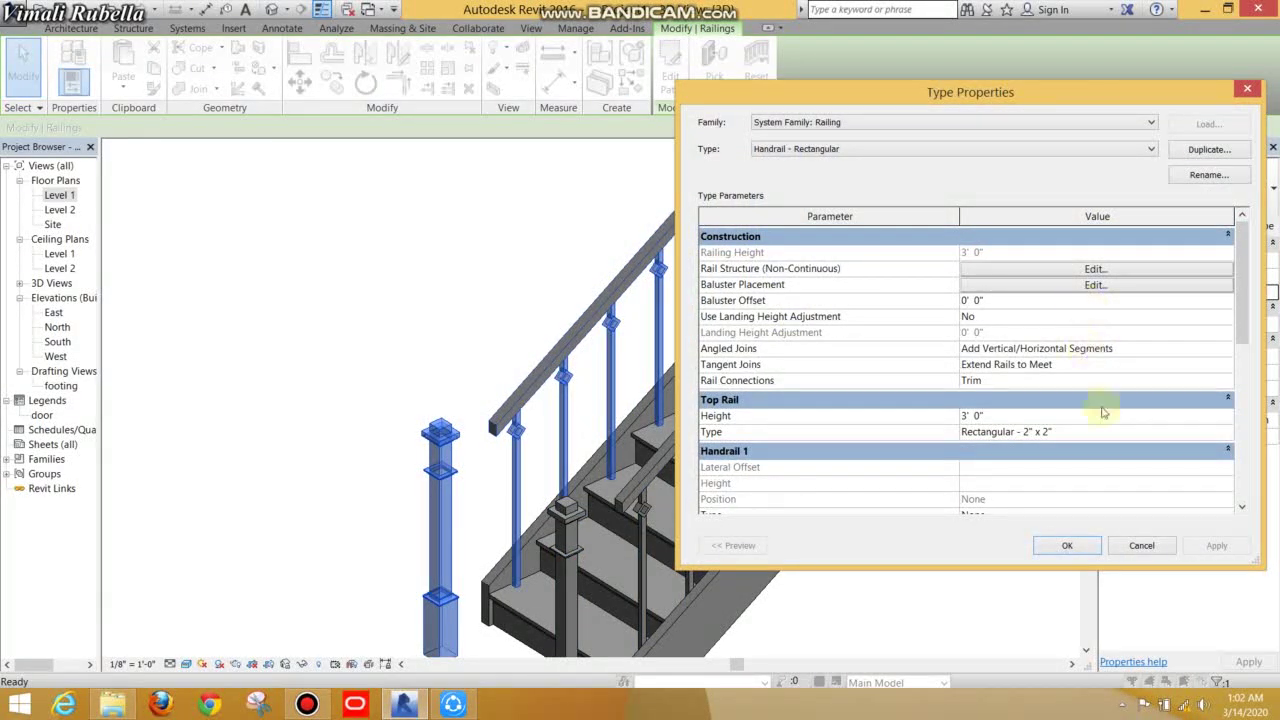
mouse_move(1238, 345)
mouse_down()
mouse_move(1238, 440)
mouse_move(1238, 340)
mouse_up()
click(1142, 545)
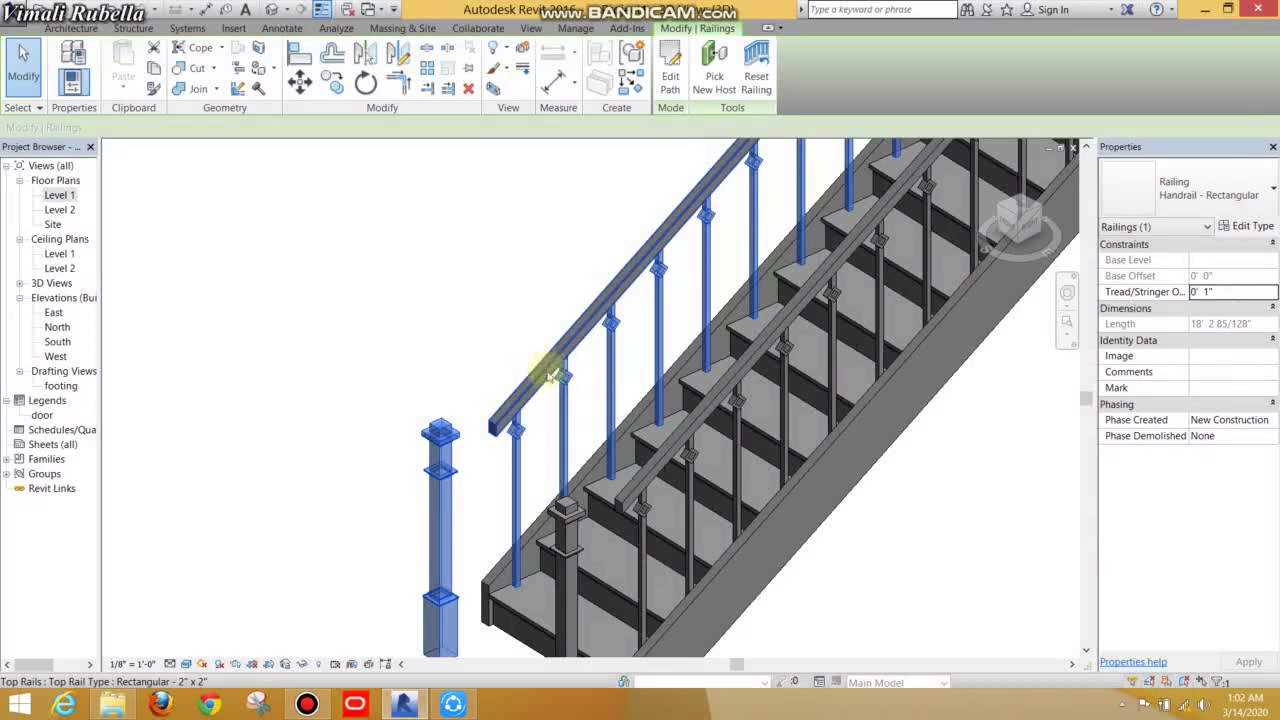
key(Escape)
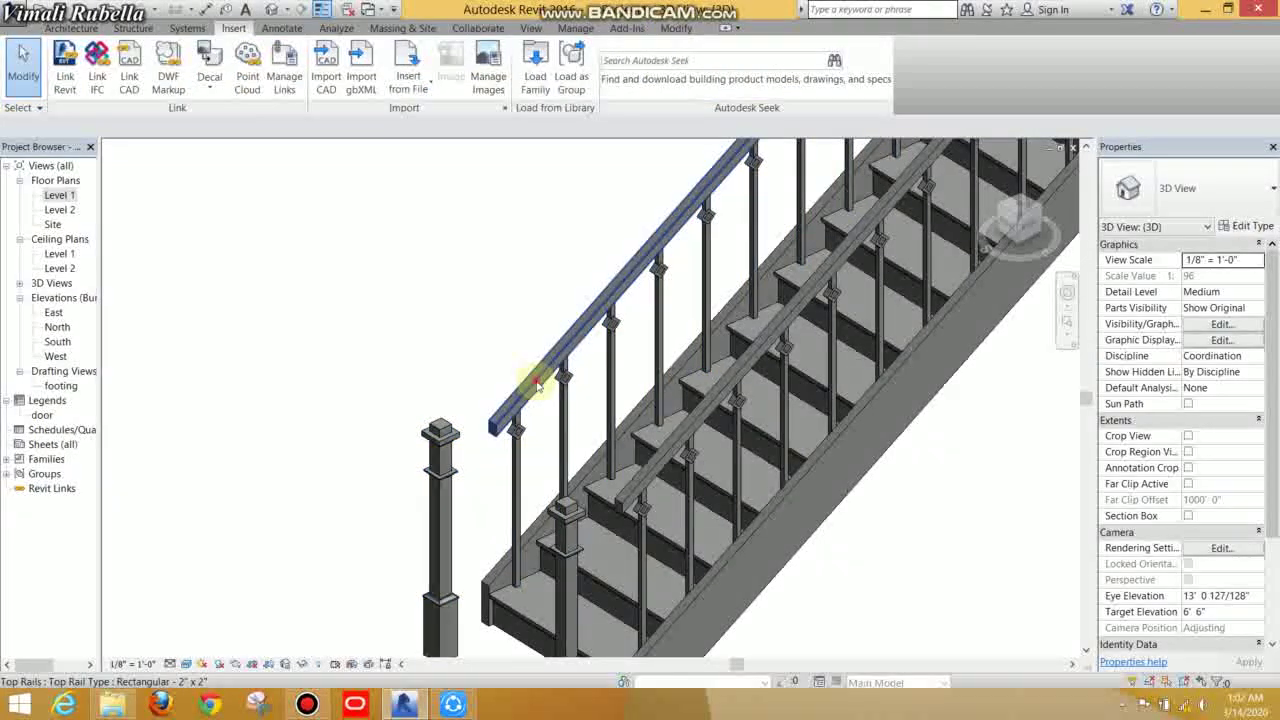
Step: Change the top rail's bottom extension style from Post to Wall
click(537, 383)
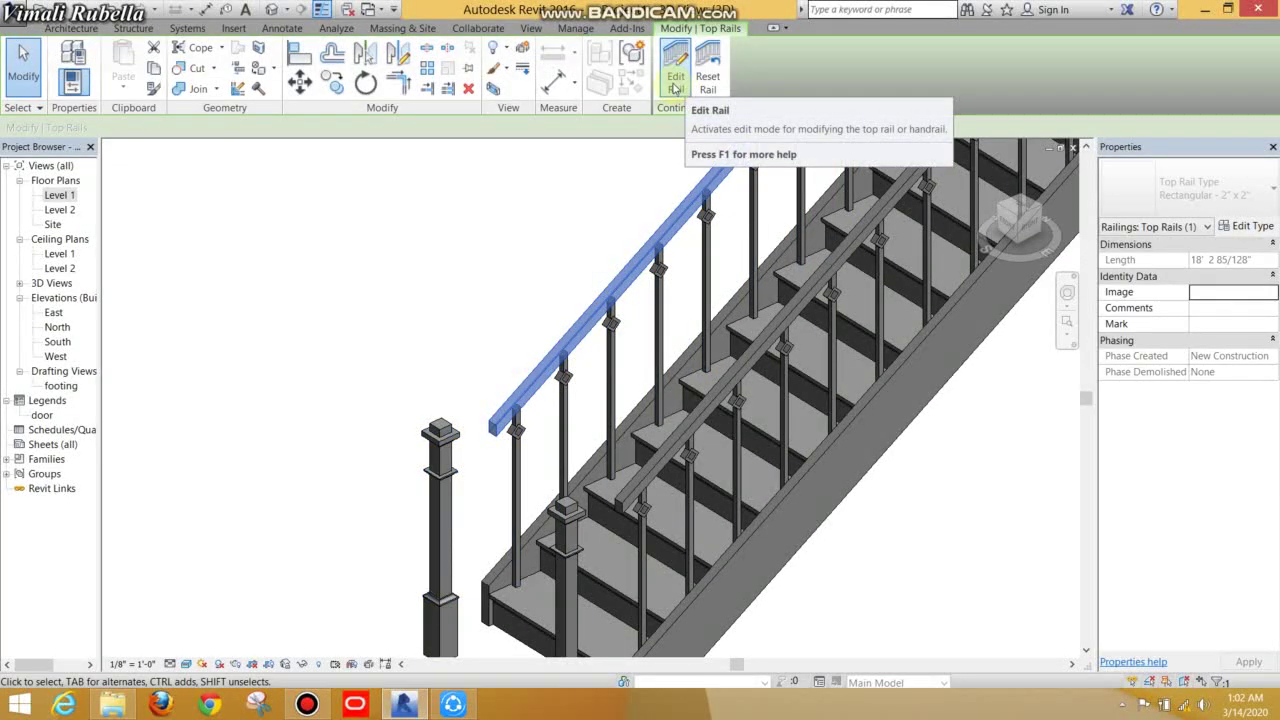
click(1248, 226)
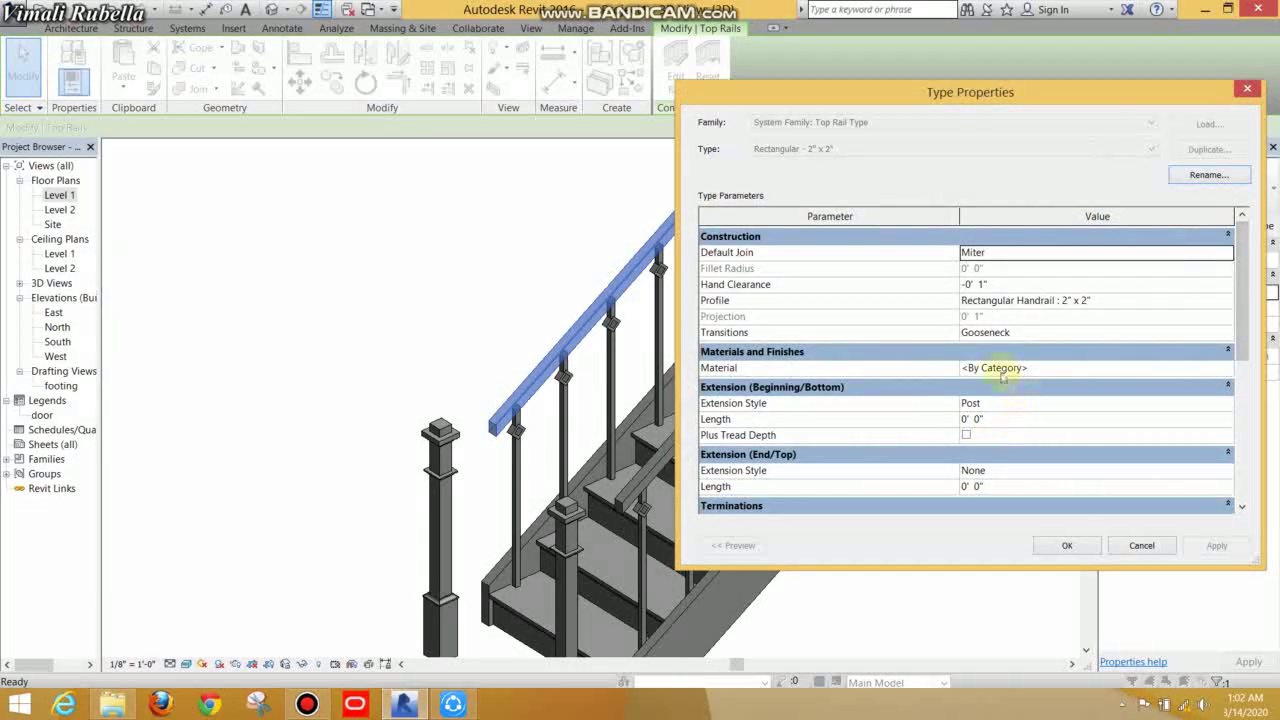
click(1228, 403)
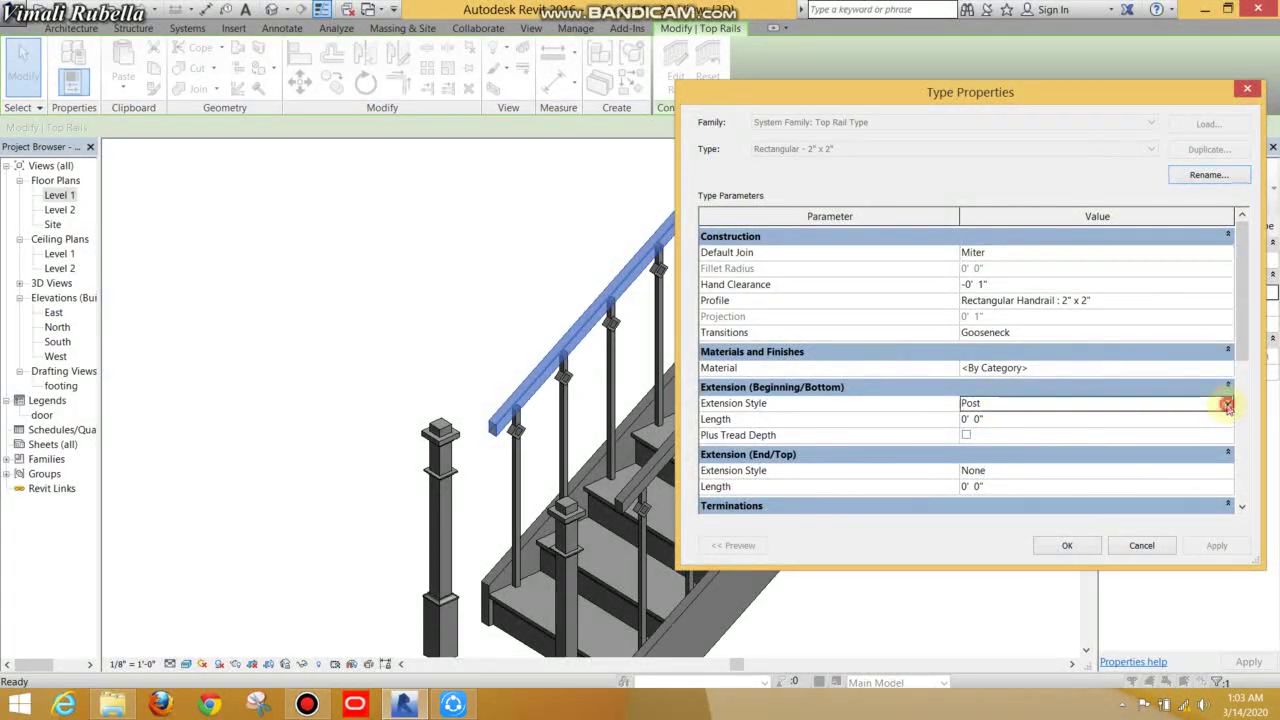
click(1228, 403)
click(968, 432)
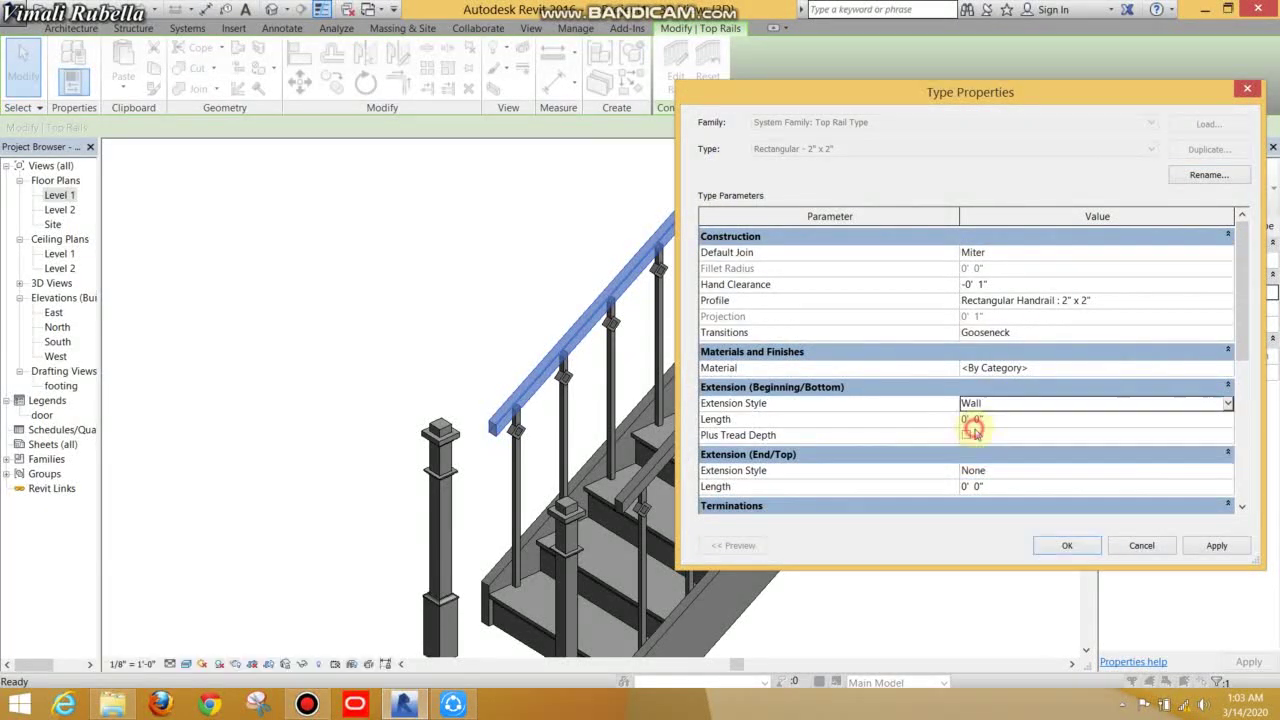
click(1201, 552)
click(1069, 545)
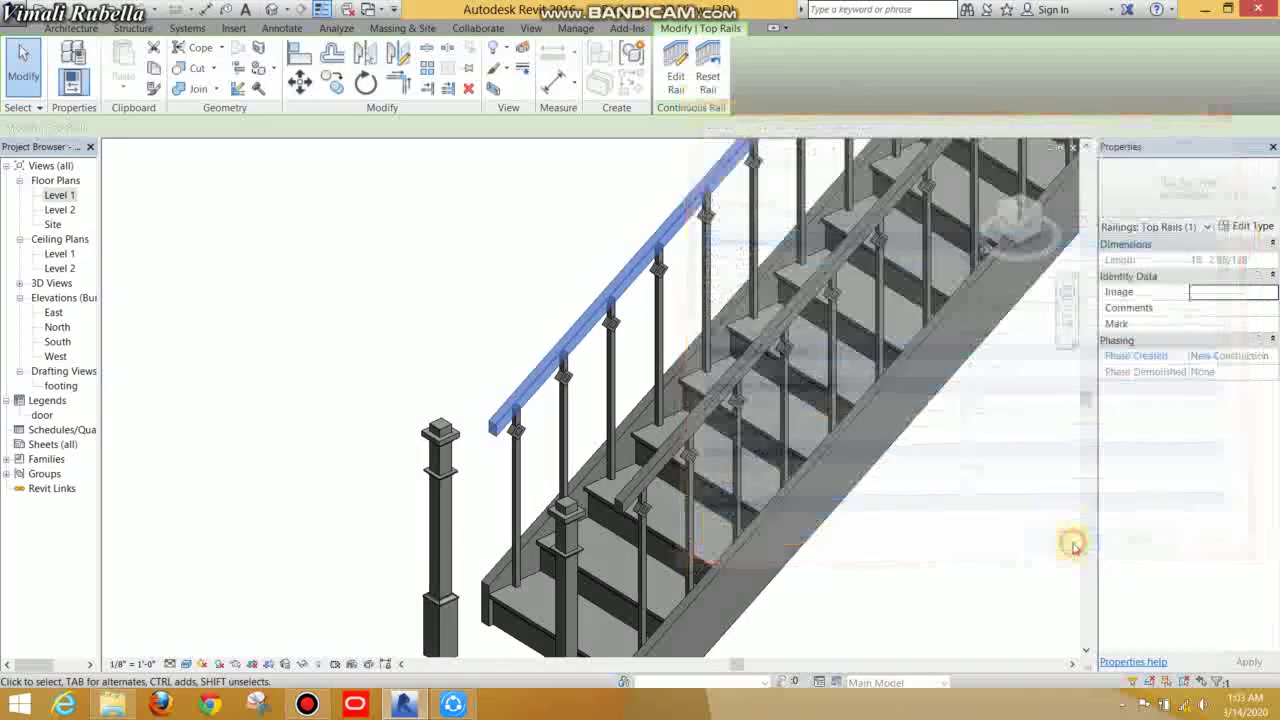
scroll(836, 484, down, 3)
Step: Select the assembled stair to review it
scroll(836, 484, down, 1)
click(743, 543)
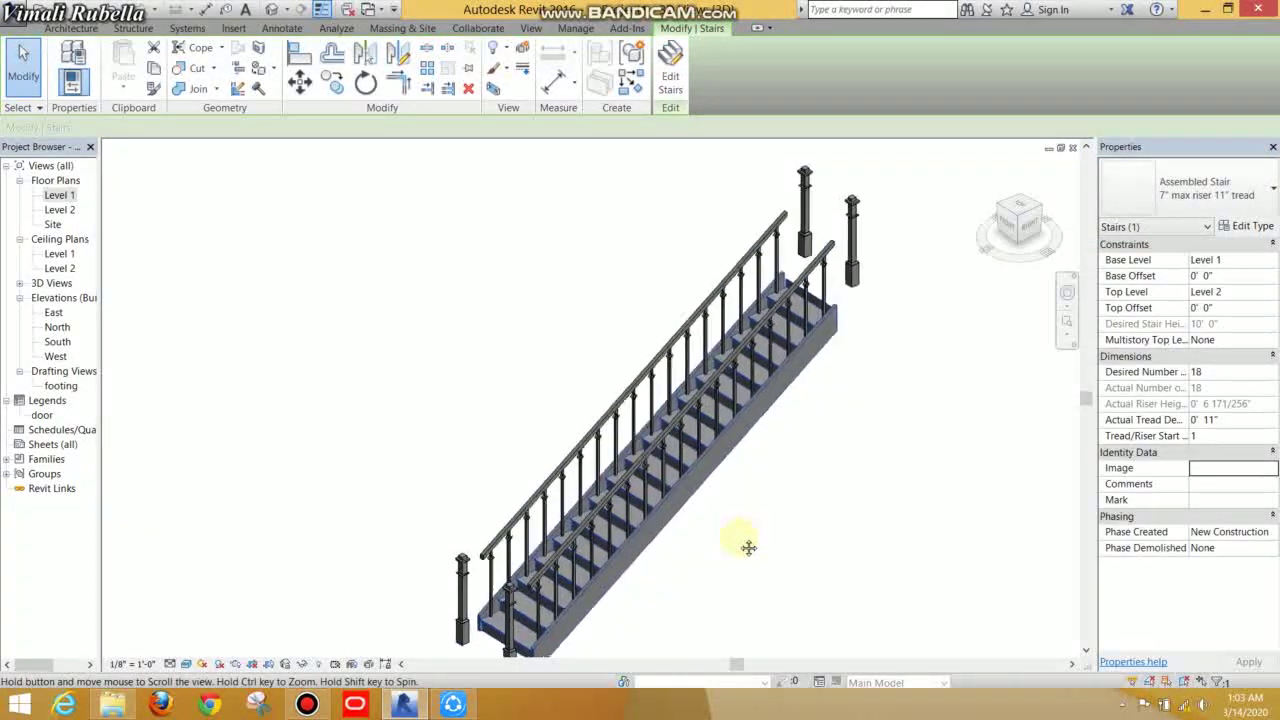
scroll(757, 443, up, 2)
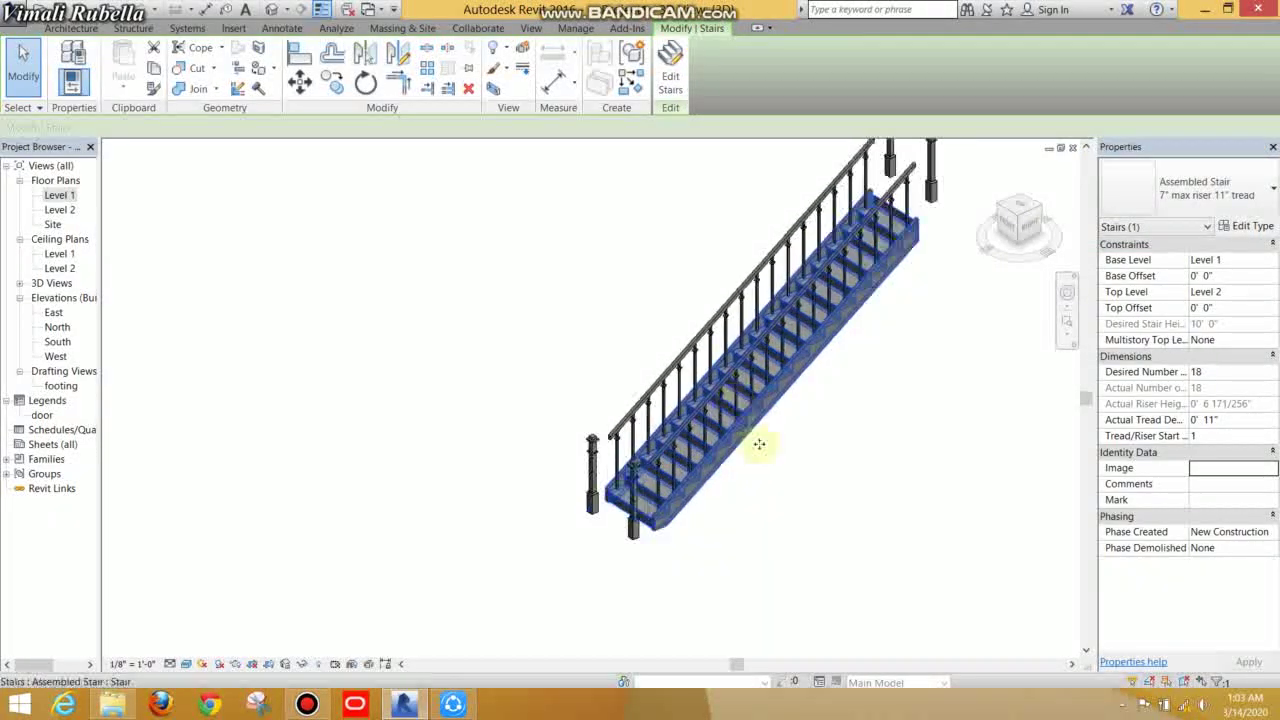
Step: Set the handrail railing's start post space to 0' 3/8" and end post space to -0' 3/8"
click(636, 408)
click(1237, 230)
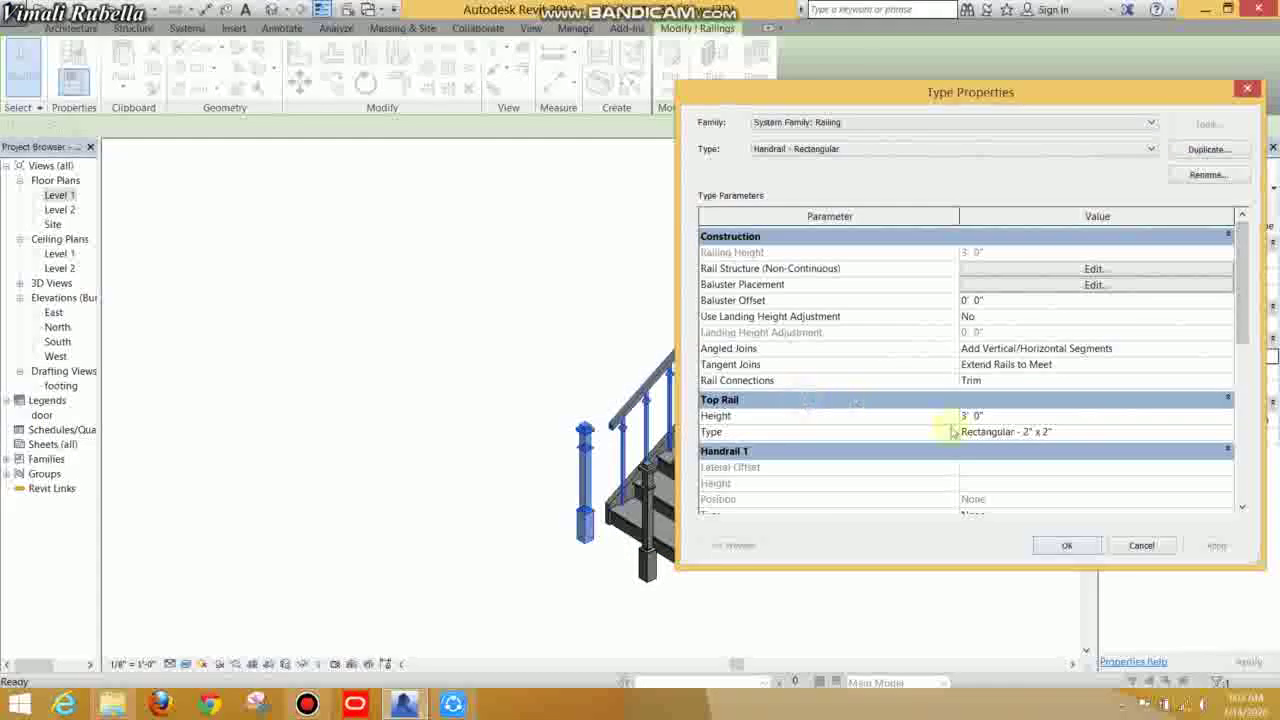
click(1068, 288)
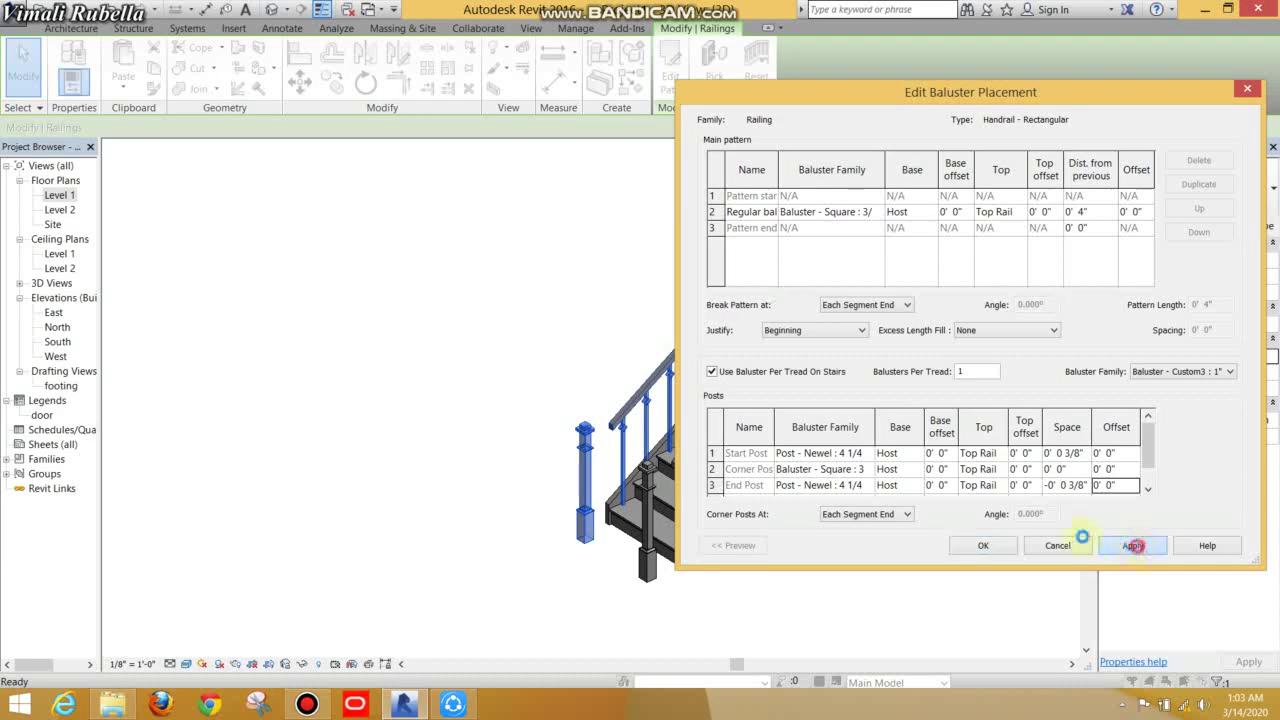
click(983, 545)
click(1038, 548)
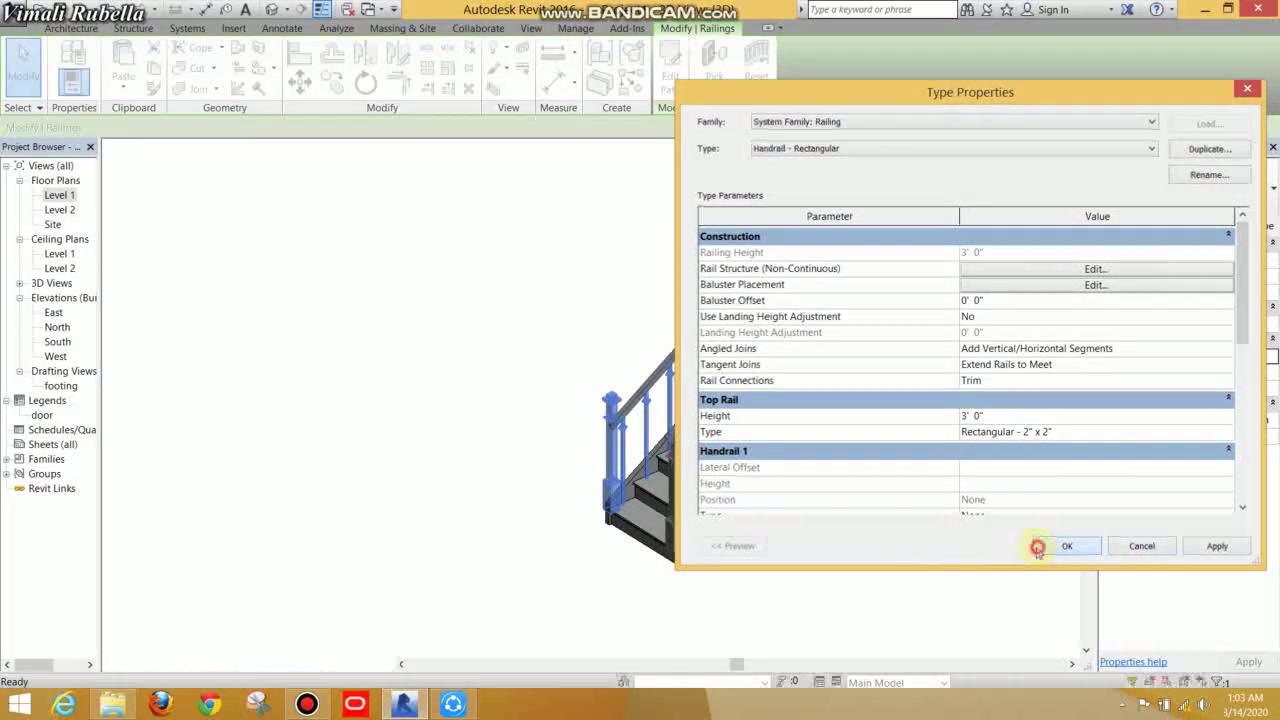
click(957, 563)
scroll(640, 535, up, 3)
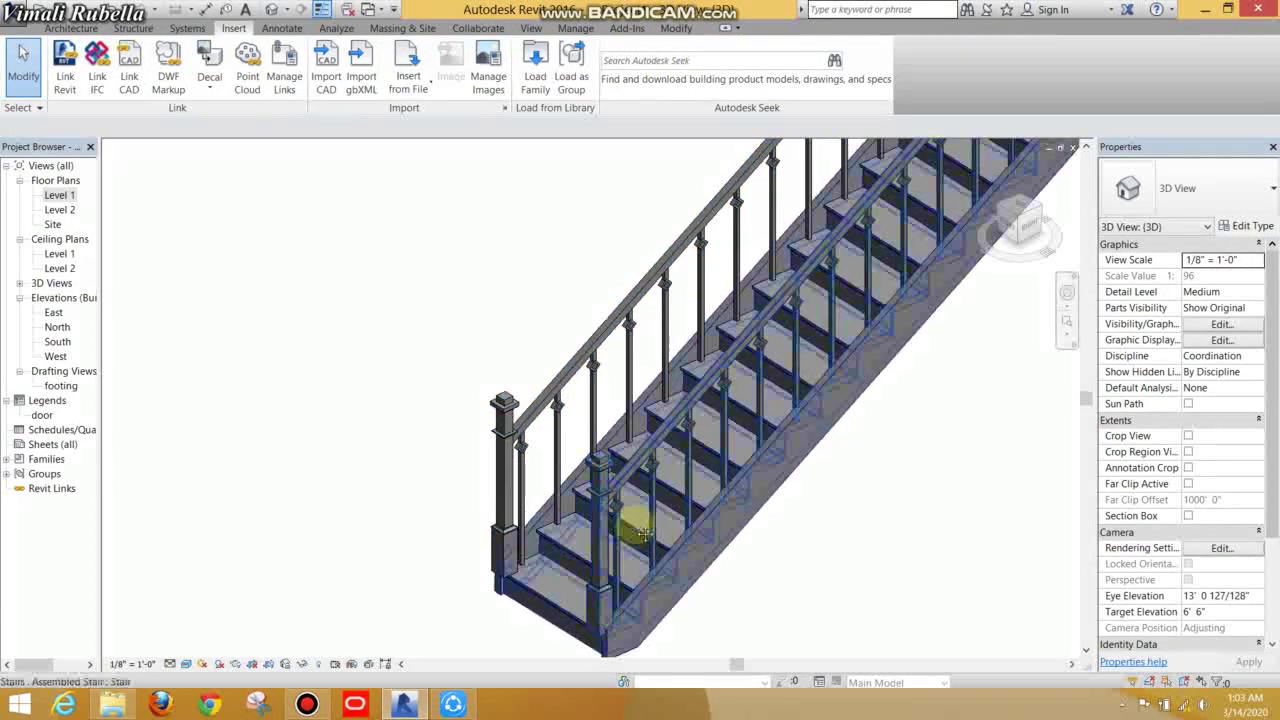
middle_drag(643, 531, 586, 423)
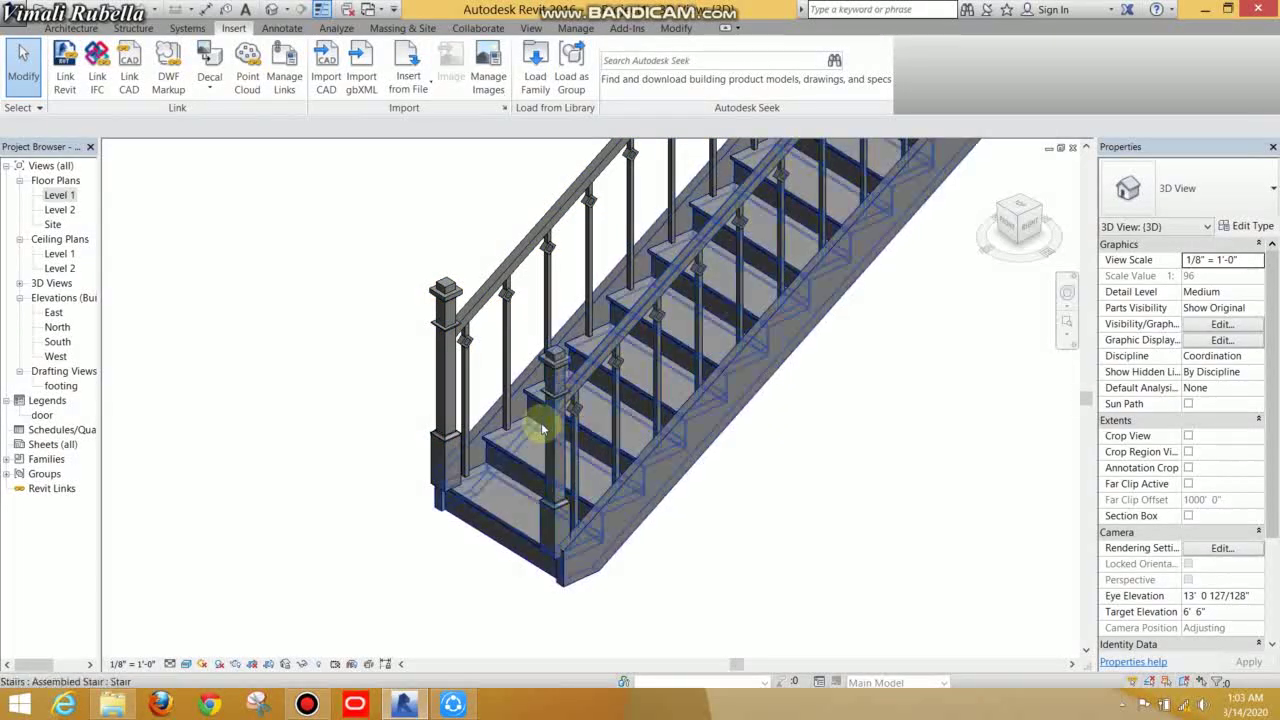
Step: Set the near railing's Start Post and End Post to None and confirm
click(550, 425)
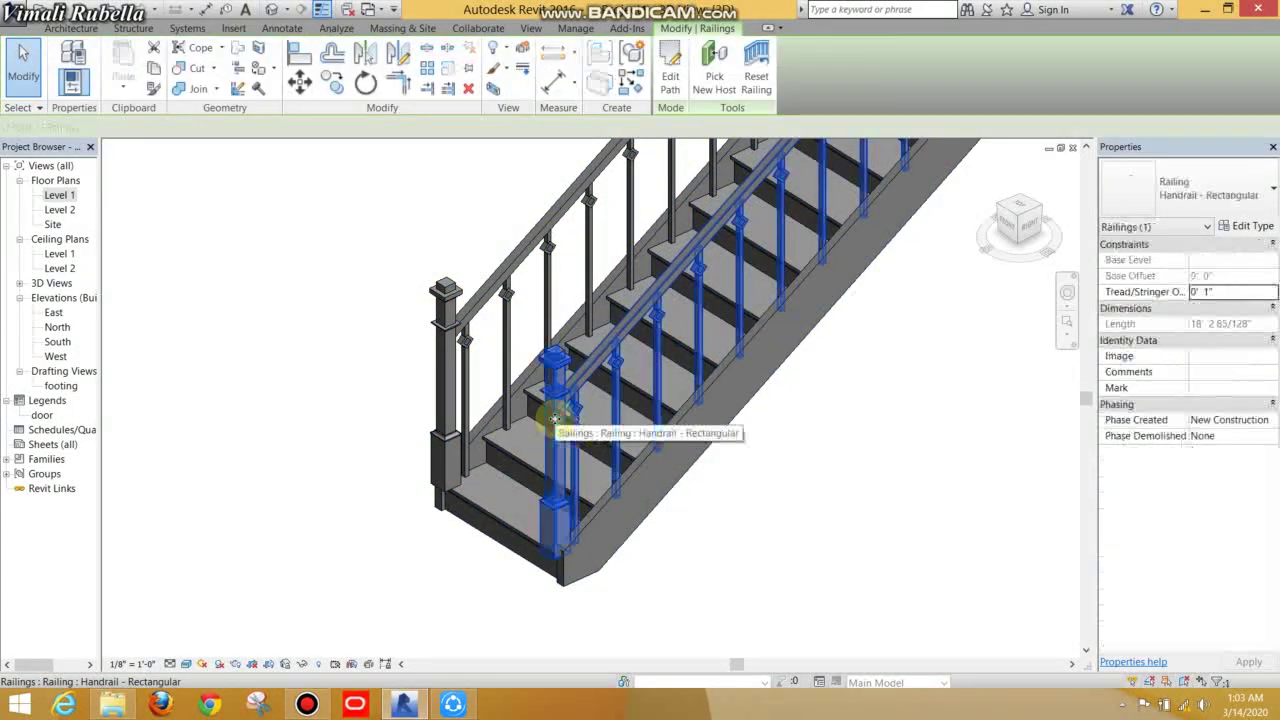
click(1245, 232)
click(1114, 292)
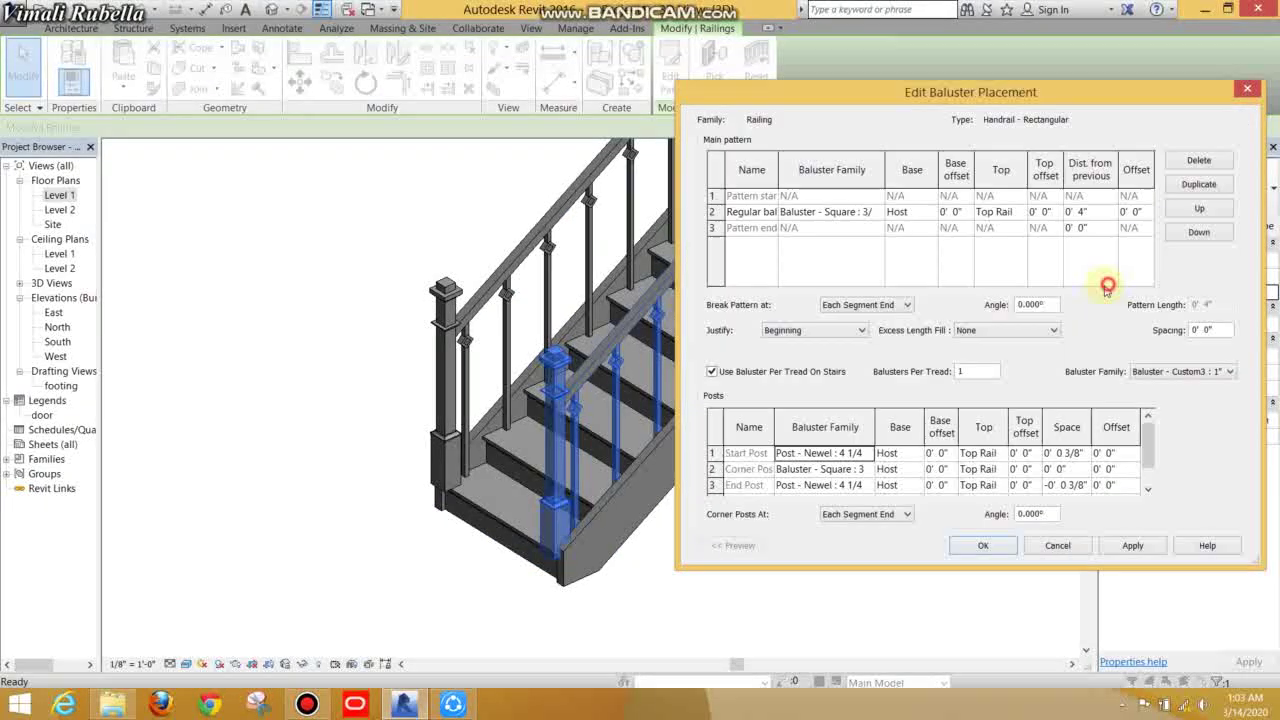
click(868, 453)
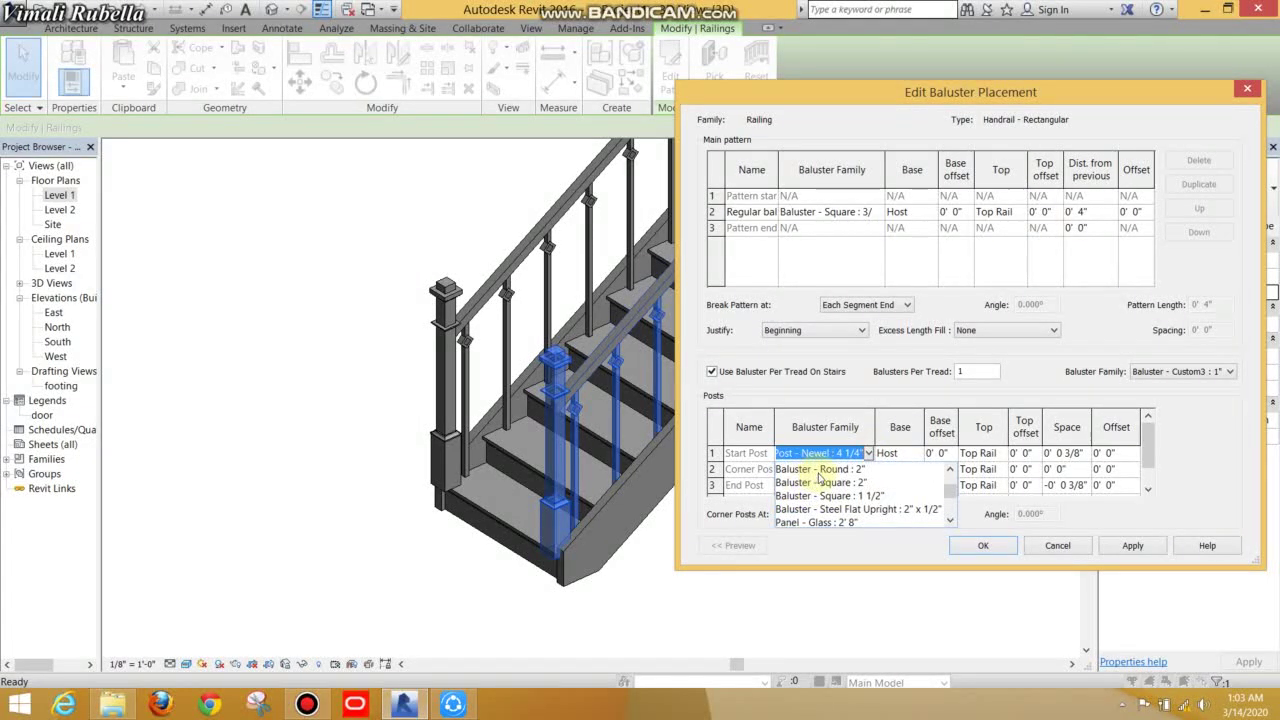
scroll(820, 478, up, 3)
click(820, 469)
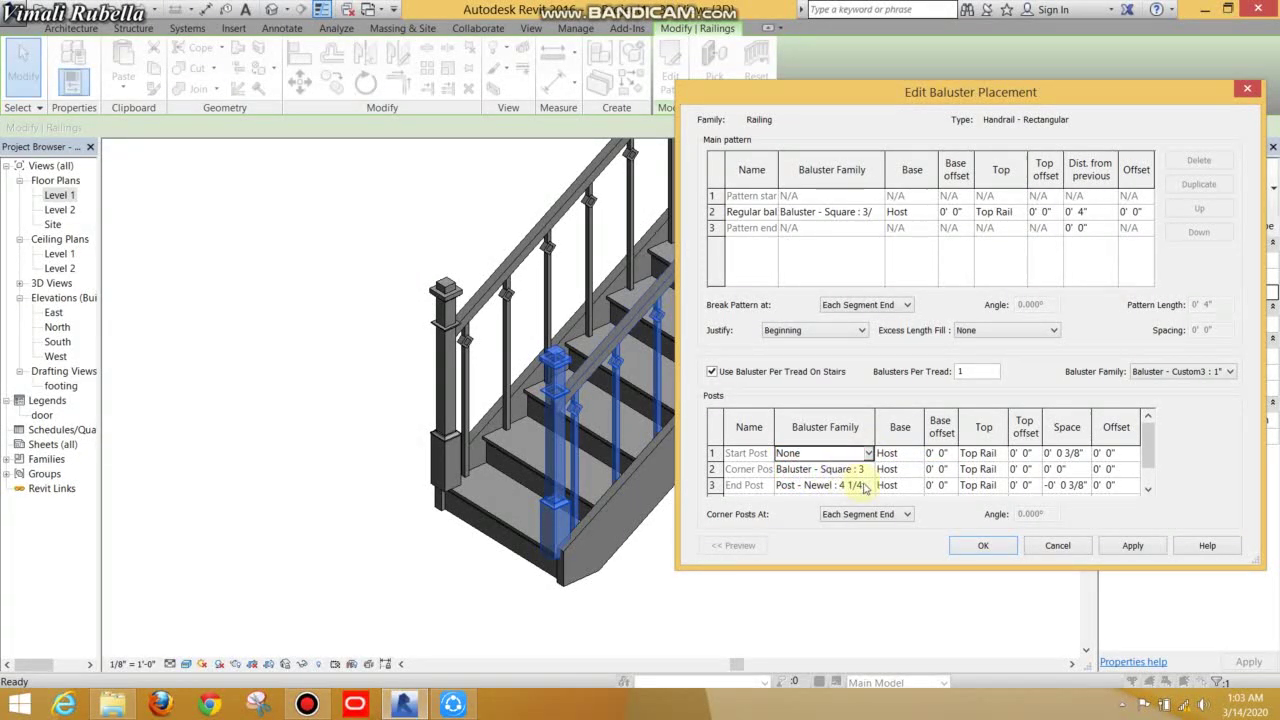
click(865, 487)
scroll(820, 525, up, 3)
scroll(800, 515, up, 3)
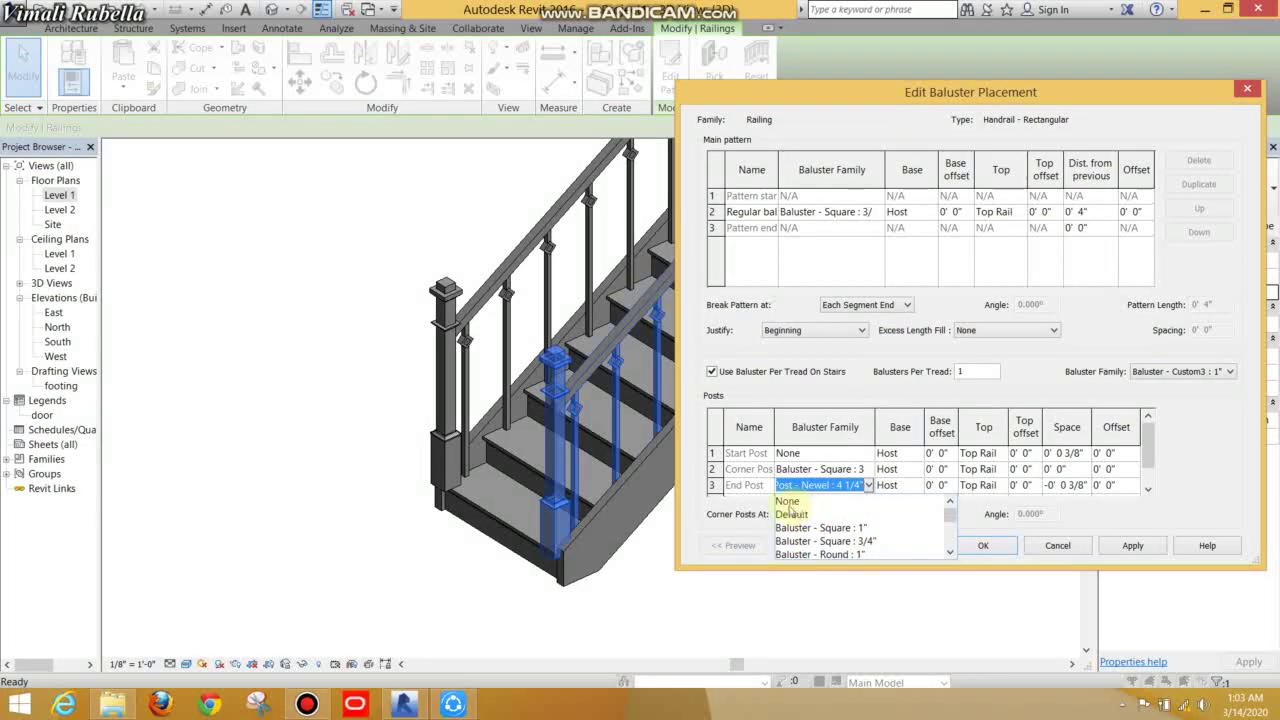
click(787, 502)
click(1130, 545)
click(983, 545)
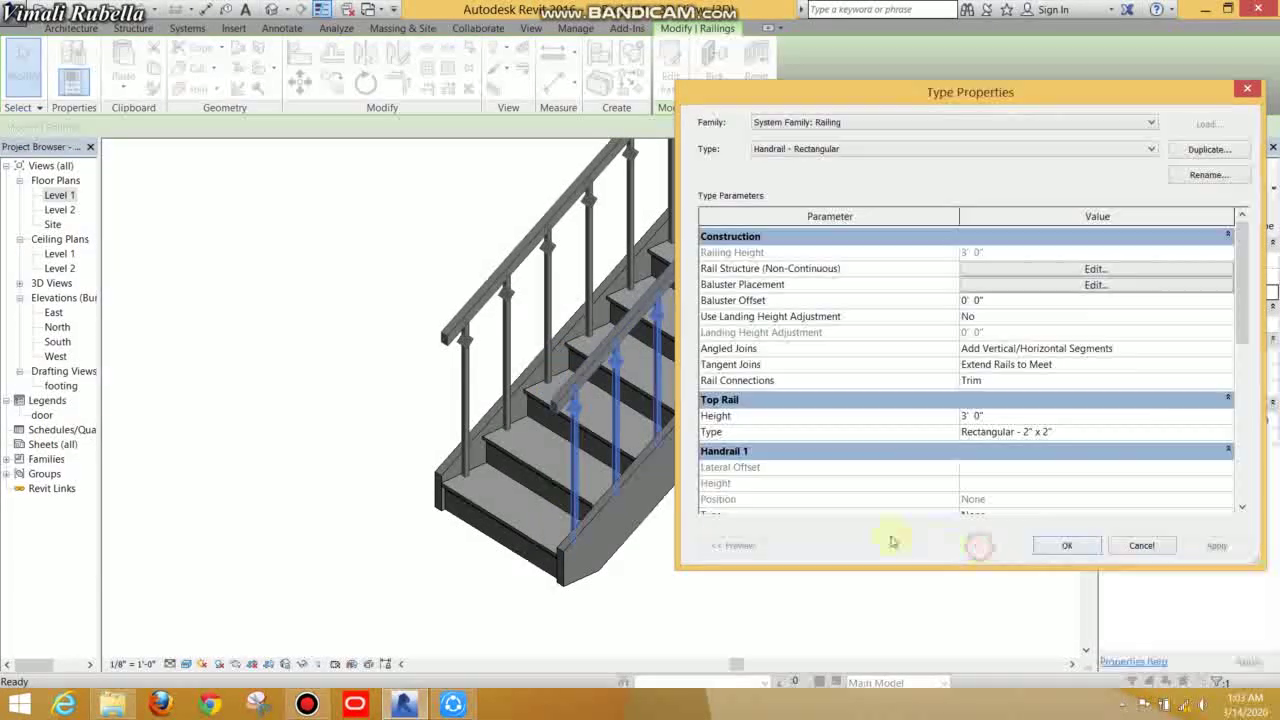
click(1072, 545)
Step: Select the railing on the other side and review its type settings without changing anything
click(957, 543)
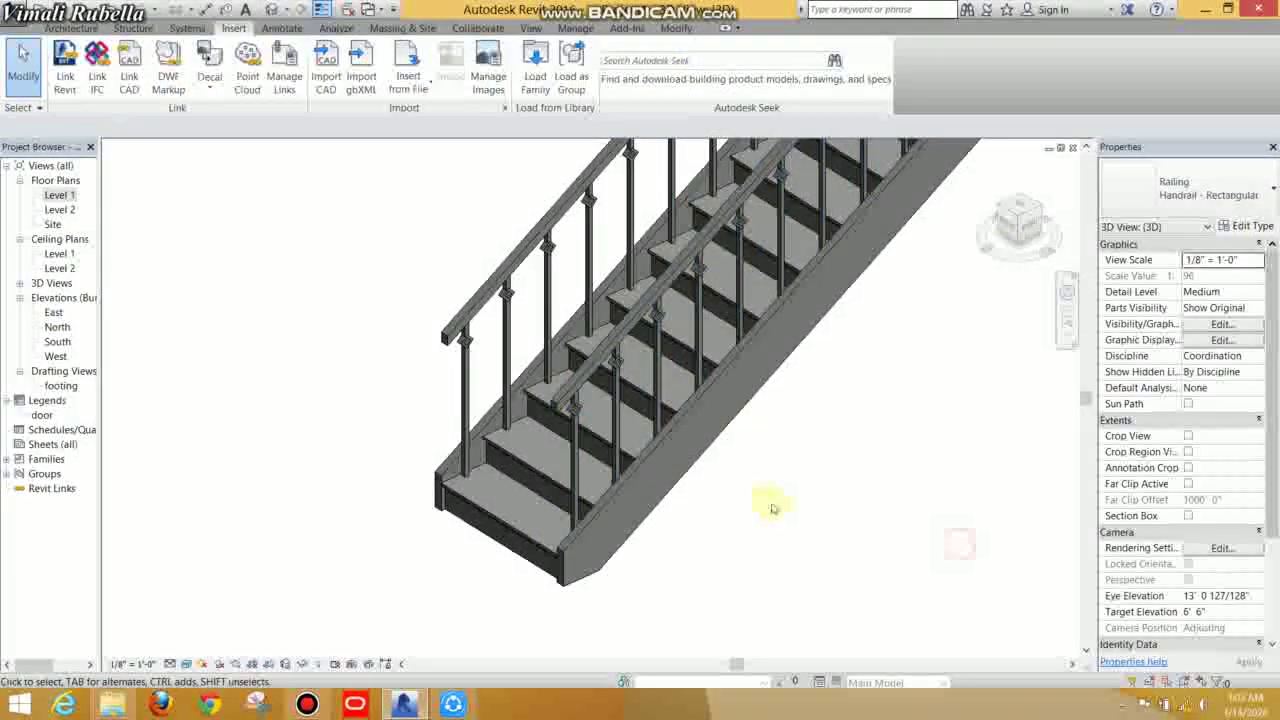
scroll(771, 503, down, 3)
scroll(586, 509, up, 3)
scroll(614, 457, up, 3)
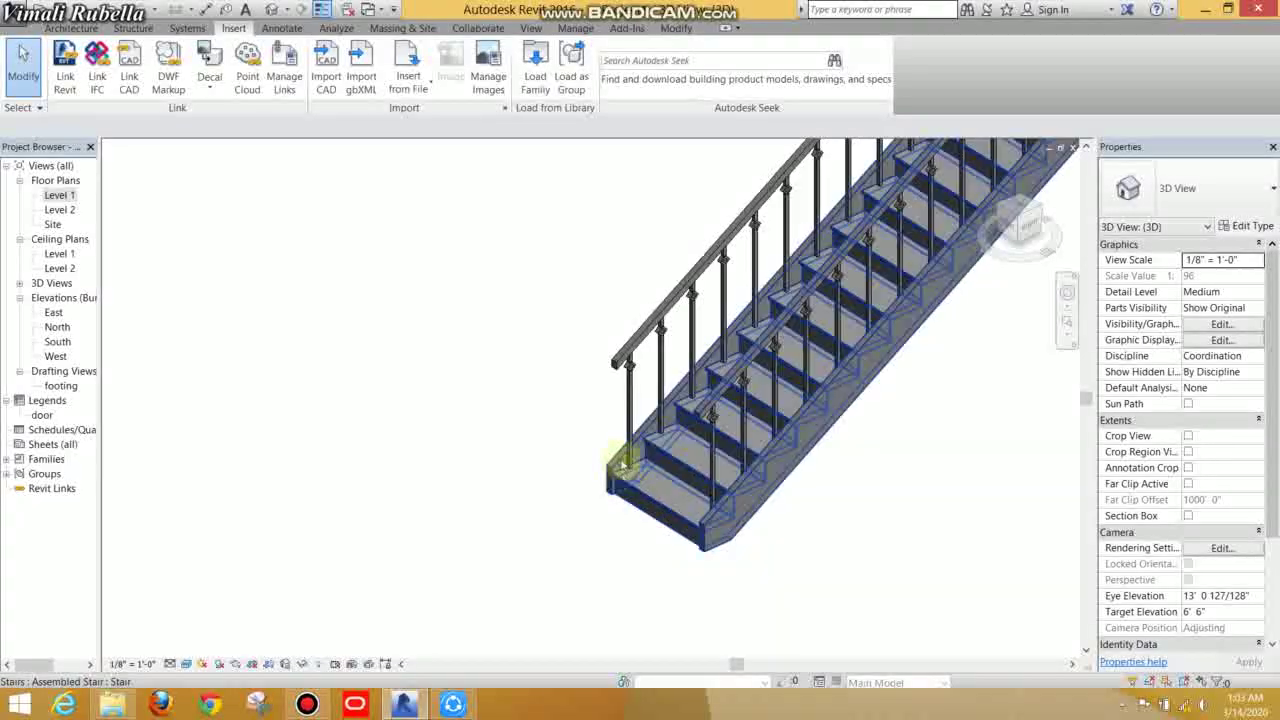
click(610, 355)
click(480, 423)
click(616, 356)
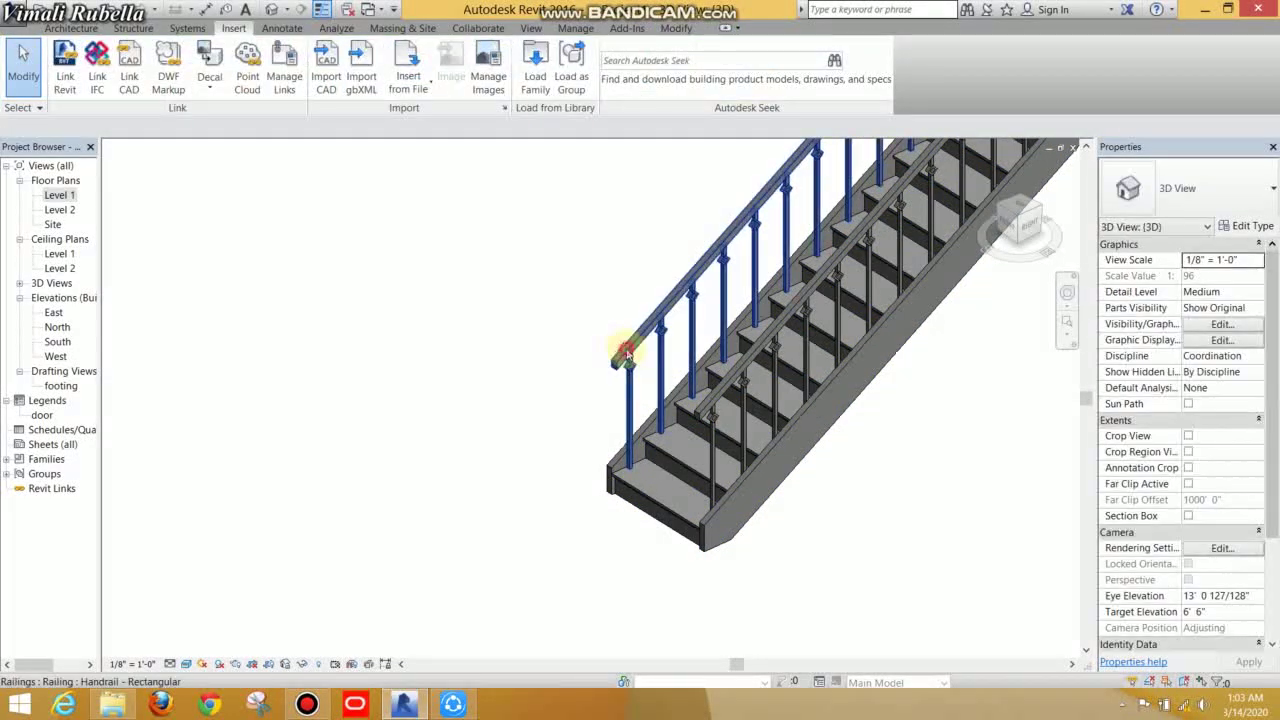
click(1228, 226)
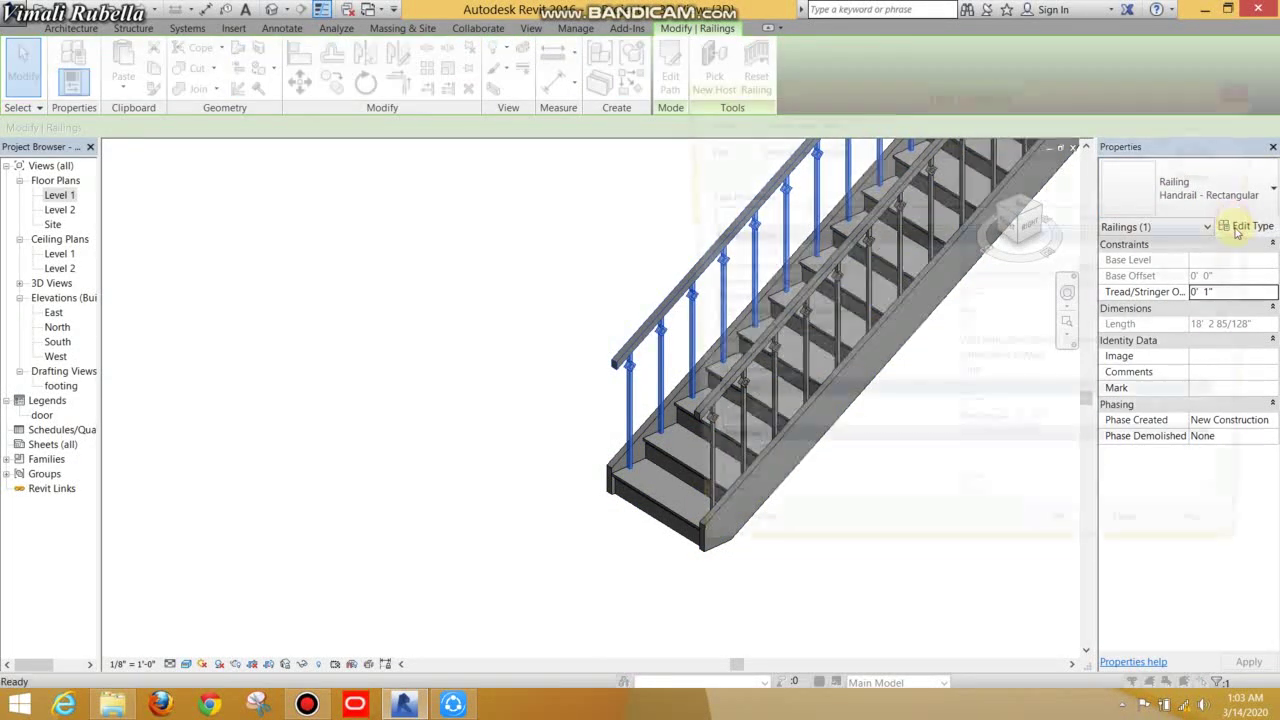
scroll(1236, 322, down, 5)
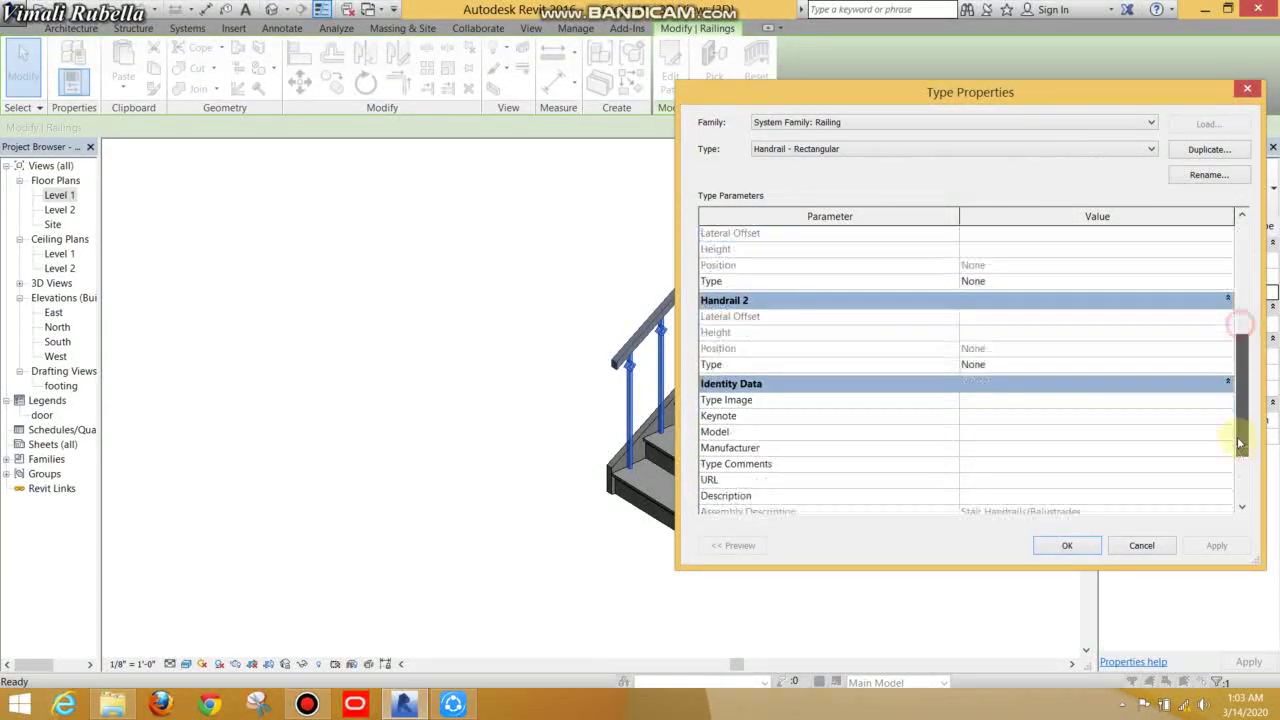
scroll(1236, 322, up, 3)
scroll(1236, 322, up, 1)
click(1067, 545)
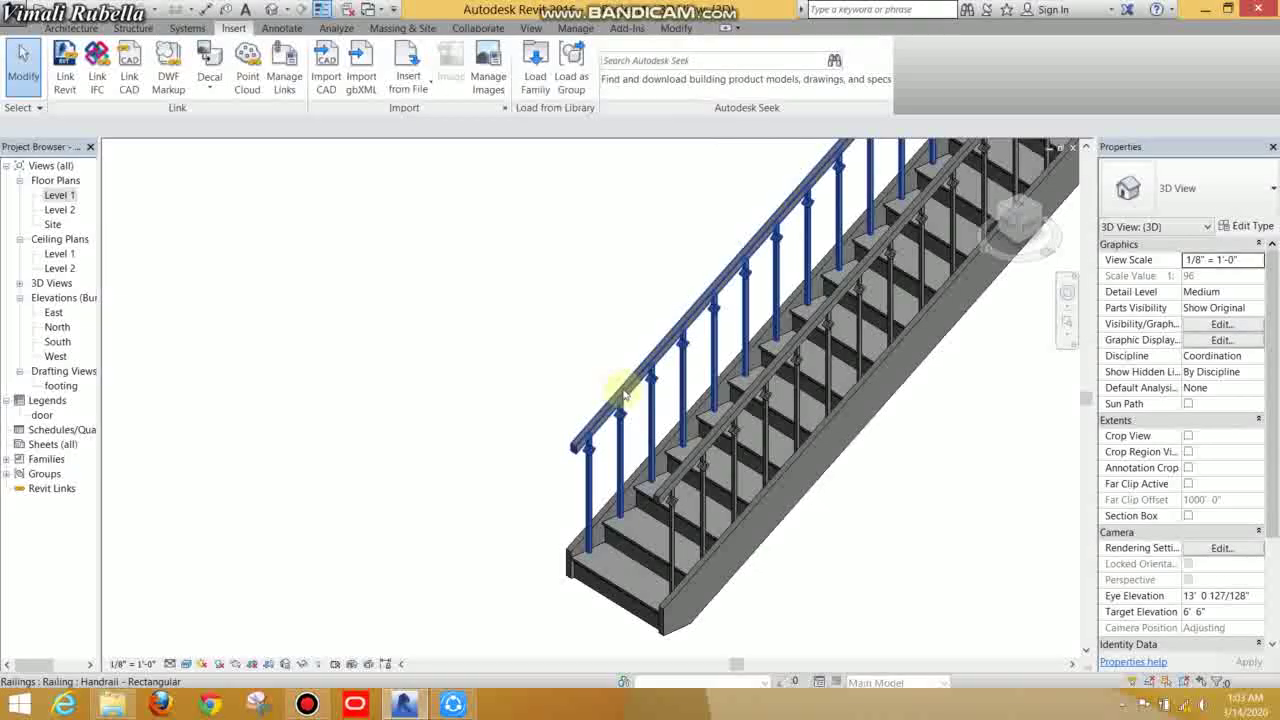
Step: Set the 2" x 2" top rail's bottom extension style to Floor instead of Wall
key(Tab)
click(622, 390)
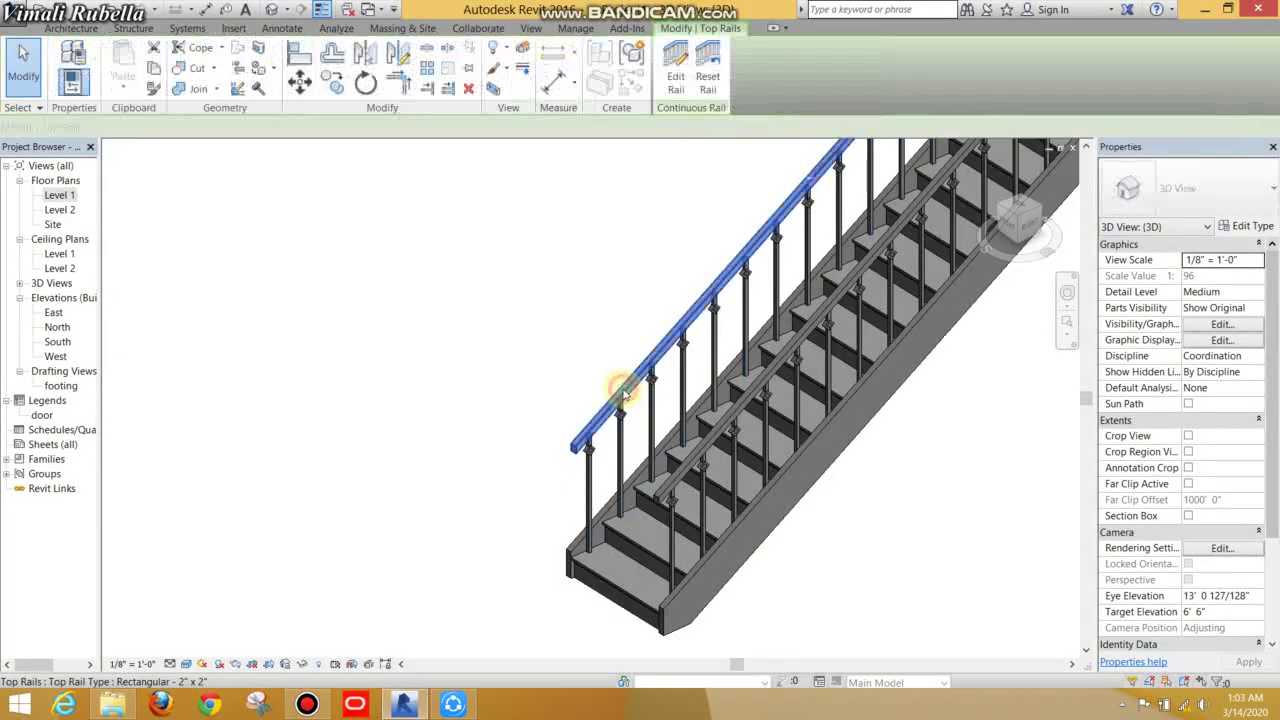
click(1250, 226)
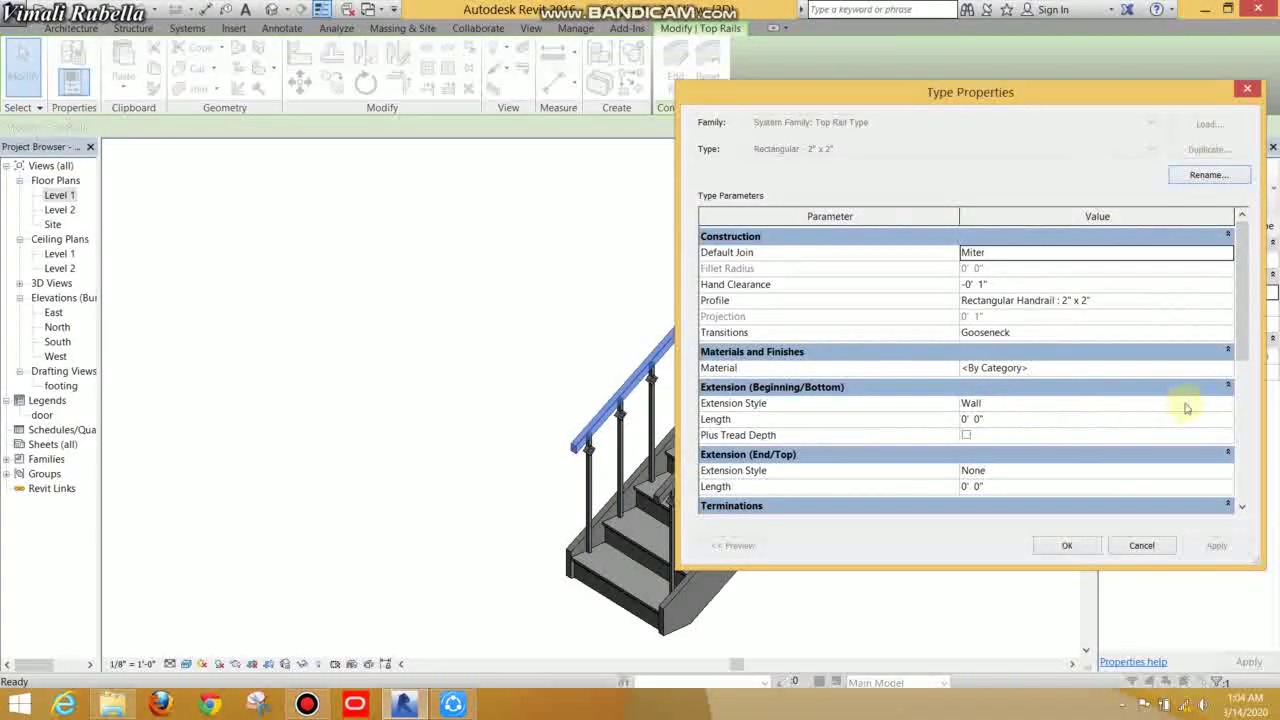
click(1228, 406)
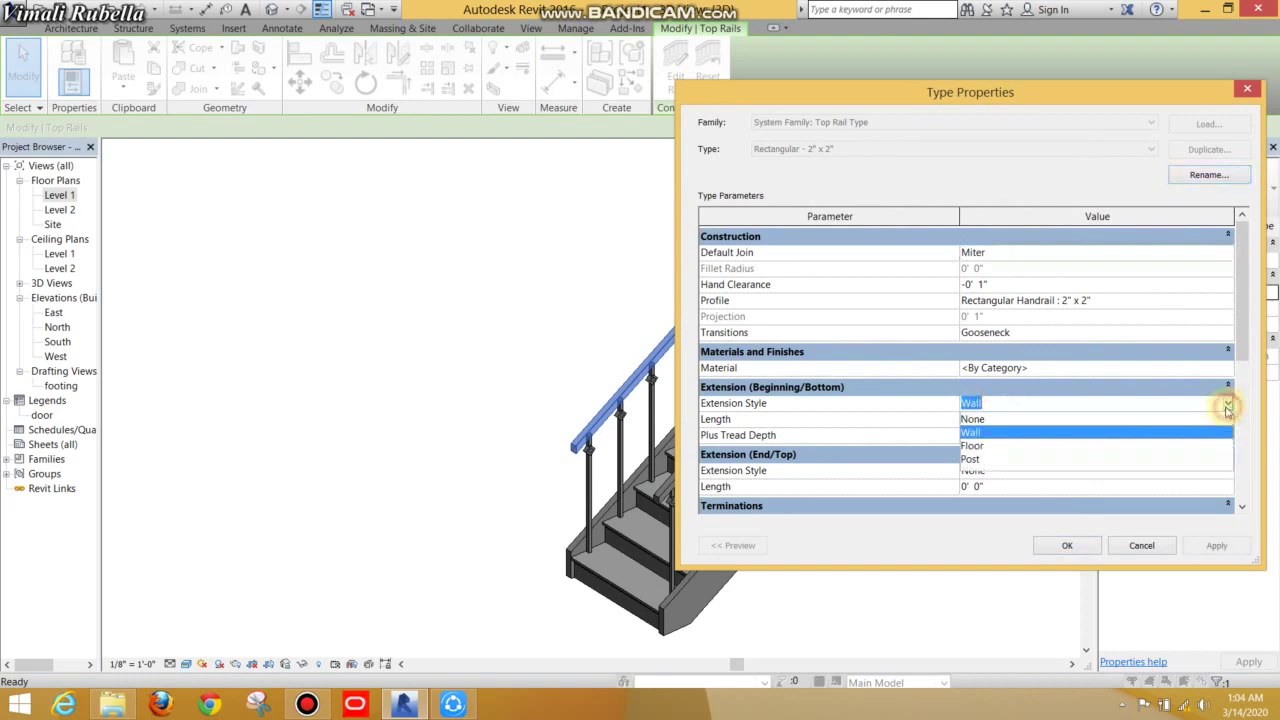
click(971, 446)
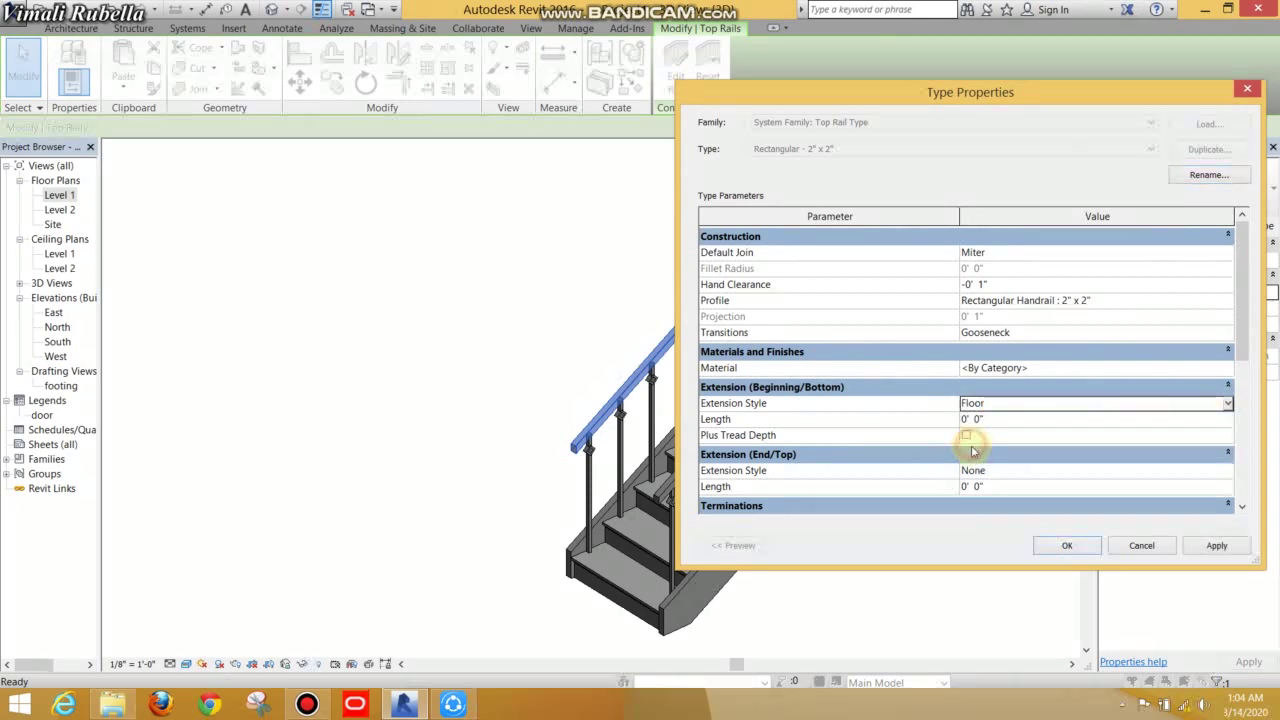
click(1215, 546)
click(1097, 545)
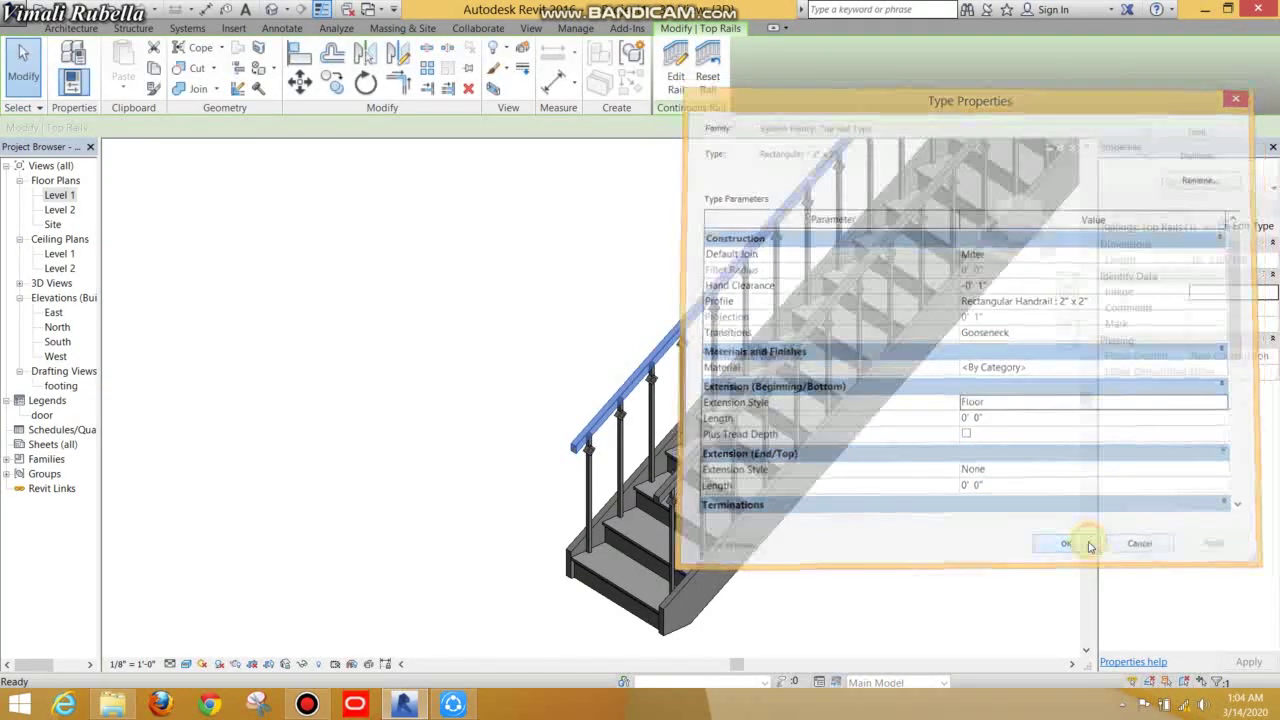
scroll(800, 555, up, 2)
scroll(775, 543, down, 2)
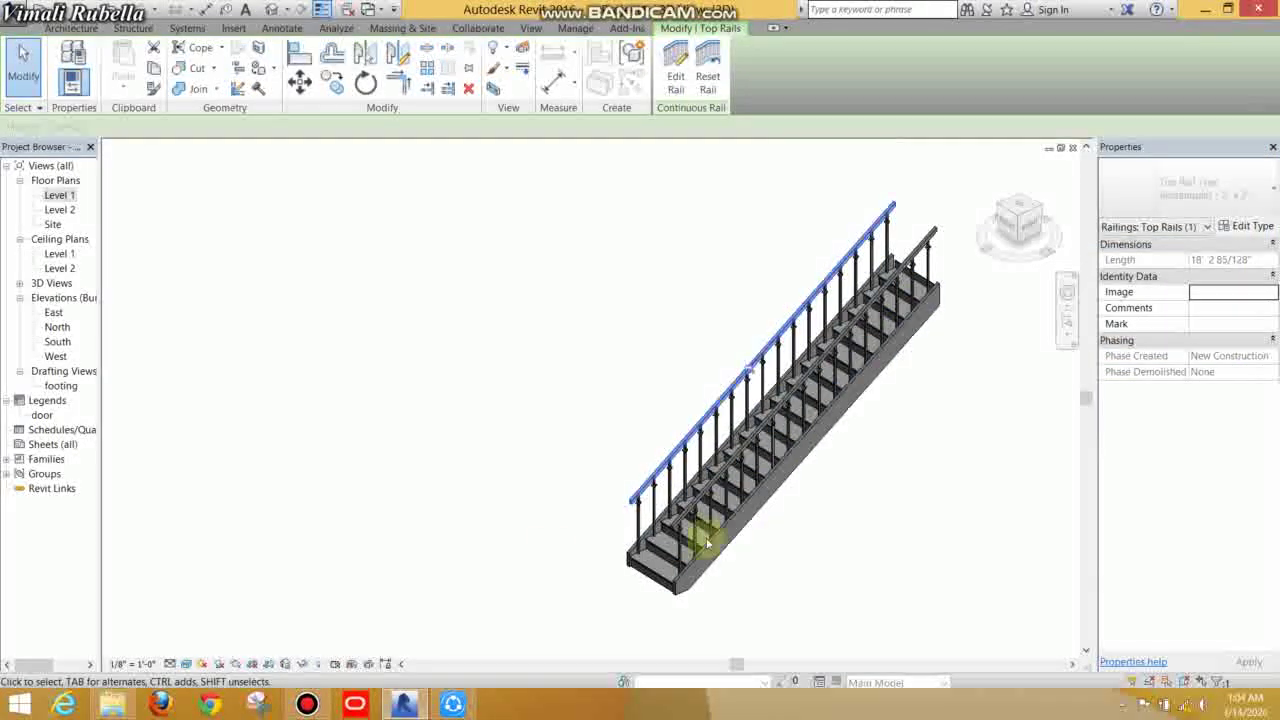
scroll(650, 555, up, 2)
scroll(660, 470, up, 1)
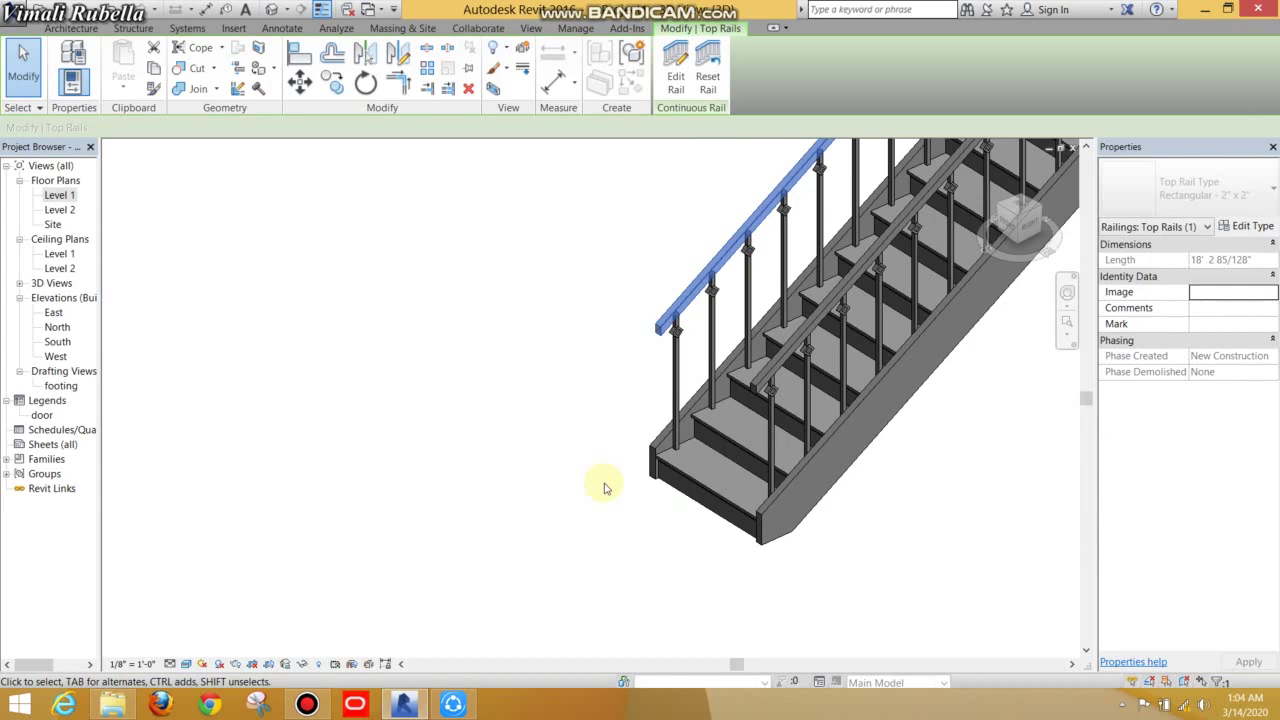
Step: Switch the top rail to the Elliptical Handrail profile with Fillet joins instead of Miter
click(1255, 227)
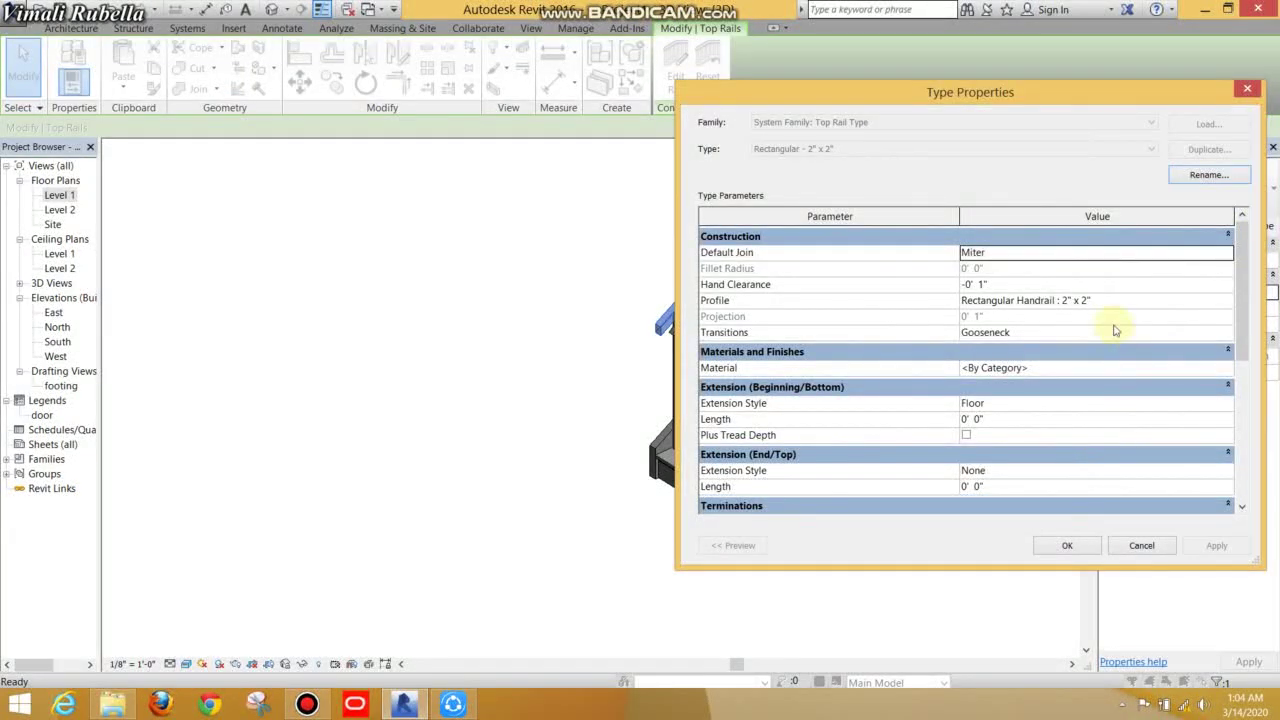
click(1228, 309)
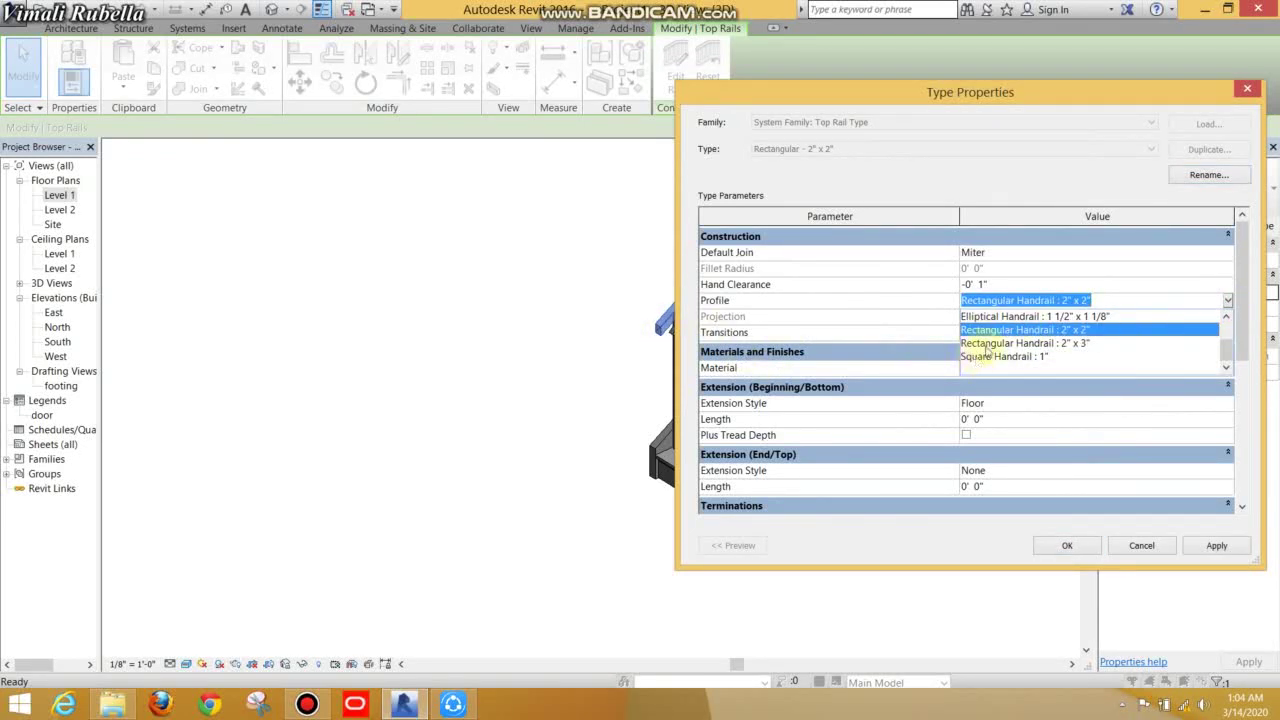
click(1009, 316)
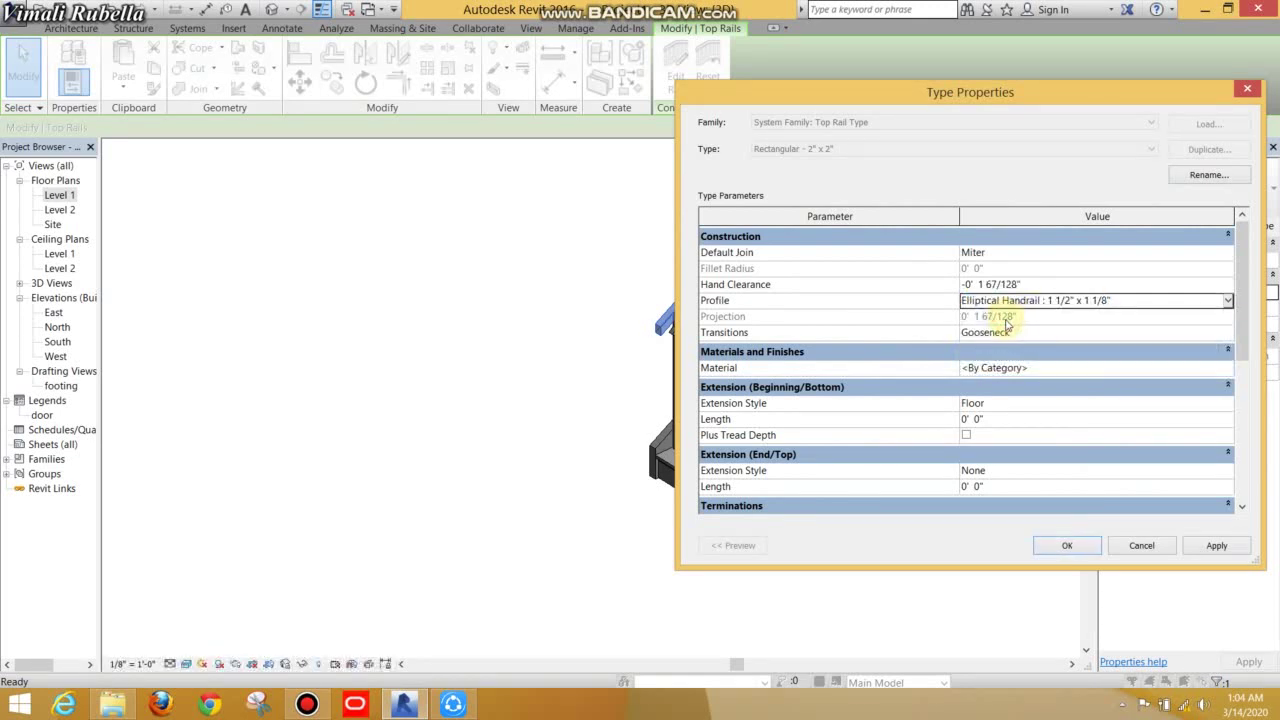
click(1228, 254)
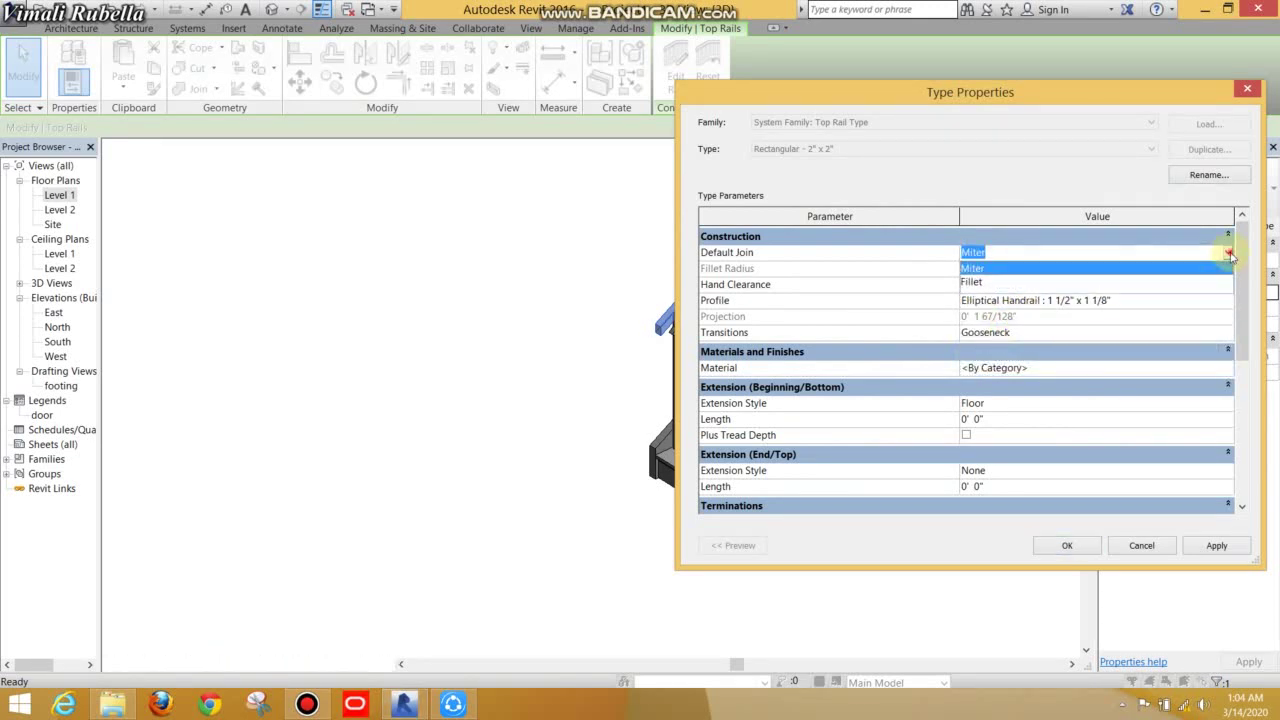
click(1228, 254)
click(1229, 254)
click(967, 285)
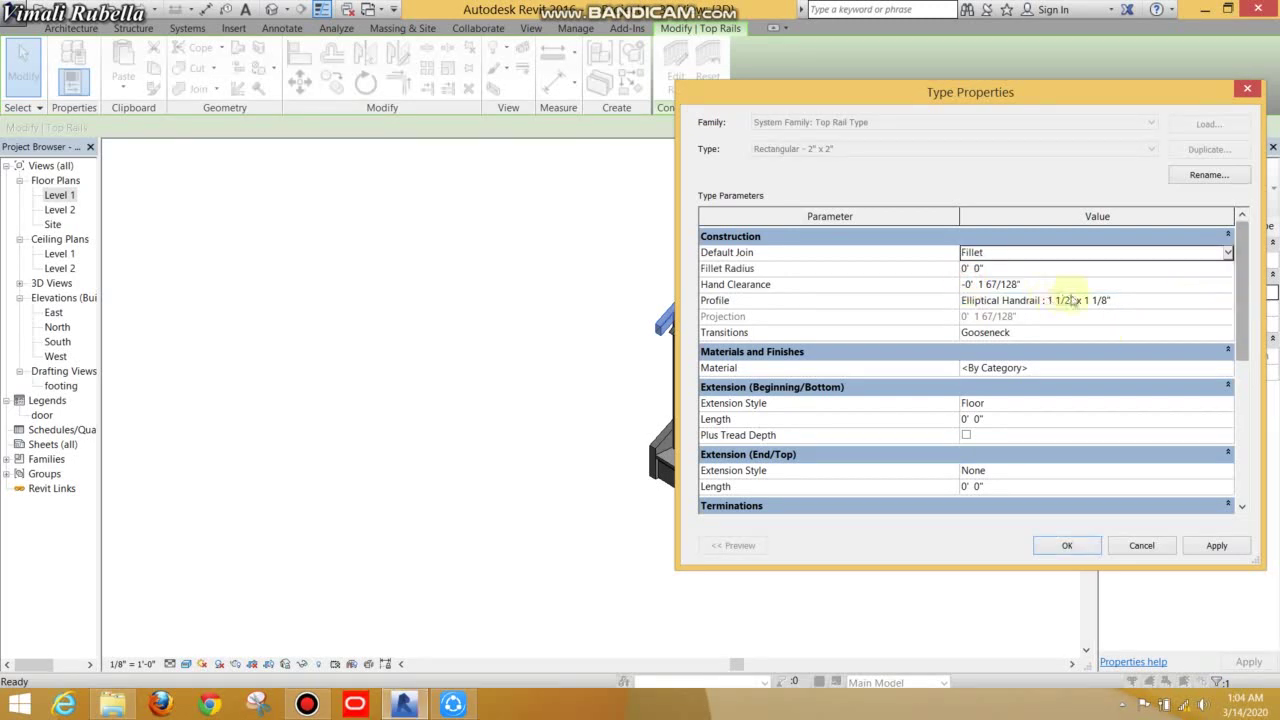
scroll(1235, 350, down, 2)
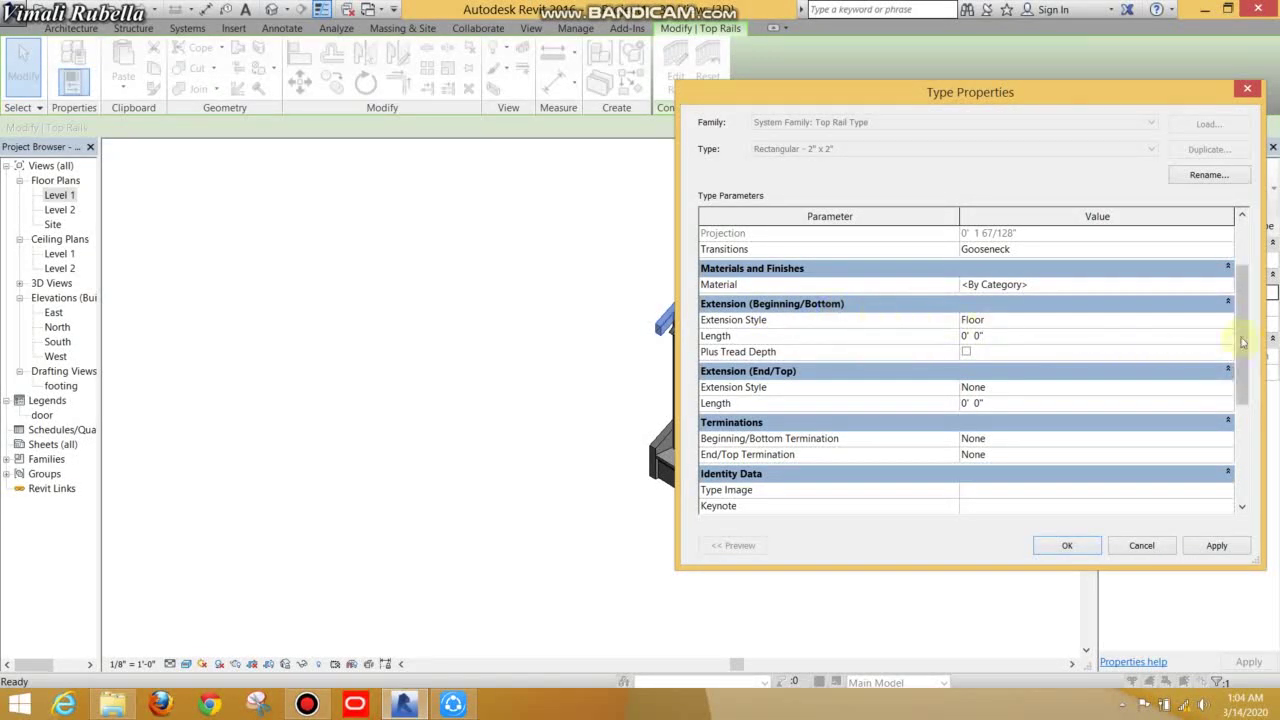
Step: Remove the bottom extension and give the top end a 2' 0" Floor extension
click(1227, 319)
click(1227, 319)
click(975, 336)
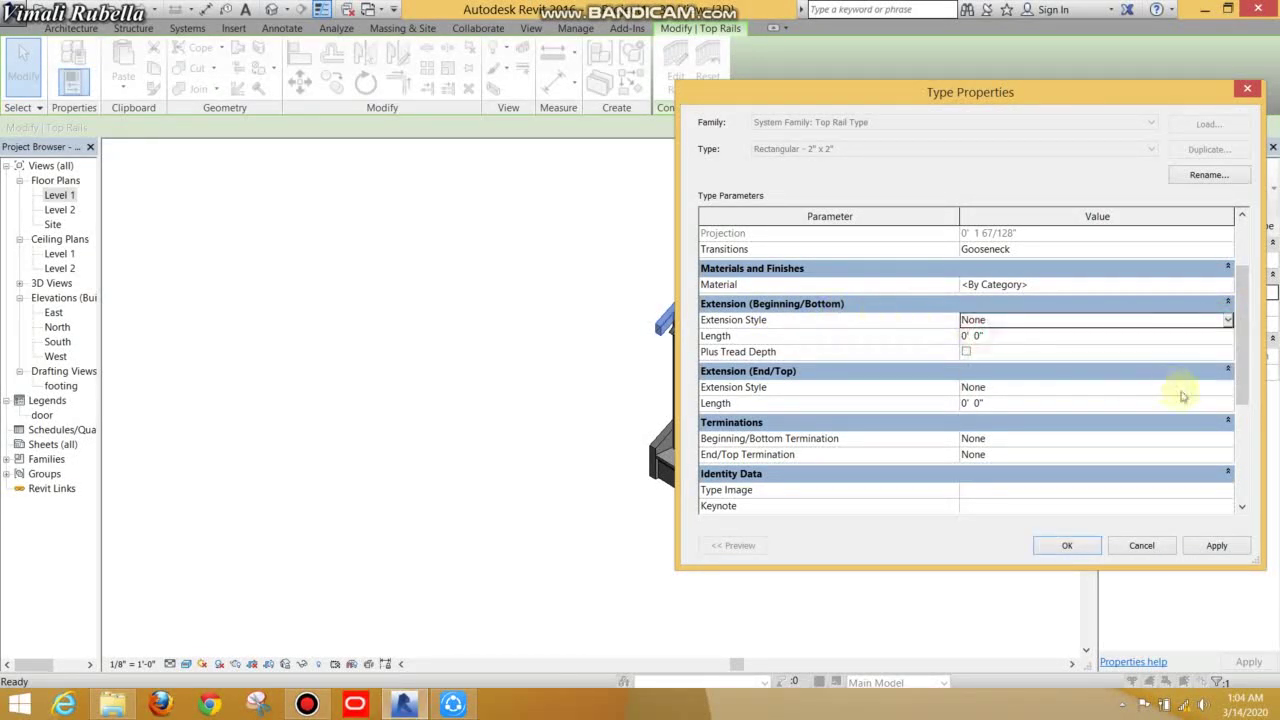
click(1229, 392)
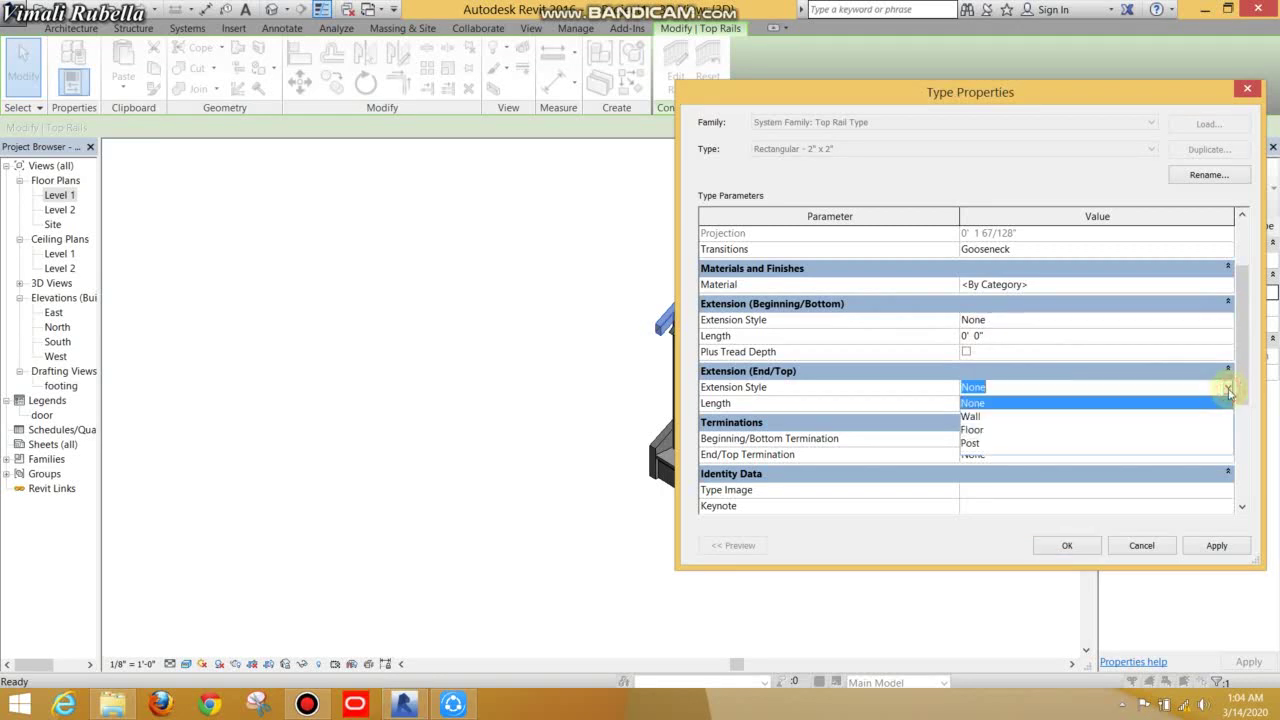
click(972, 431)
click(1217, 547)
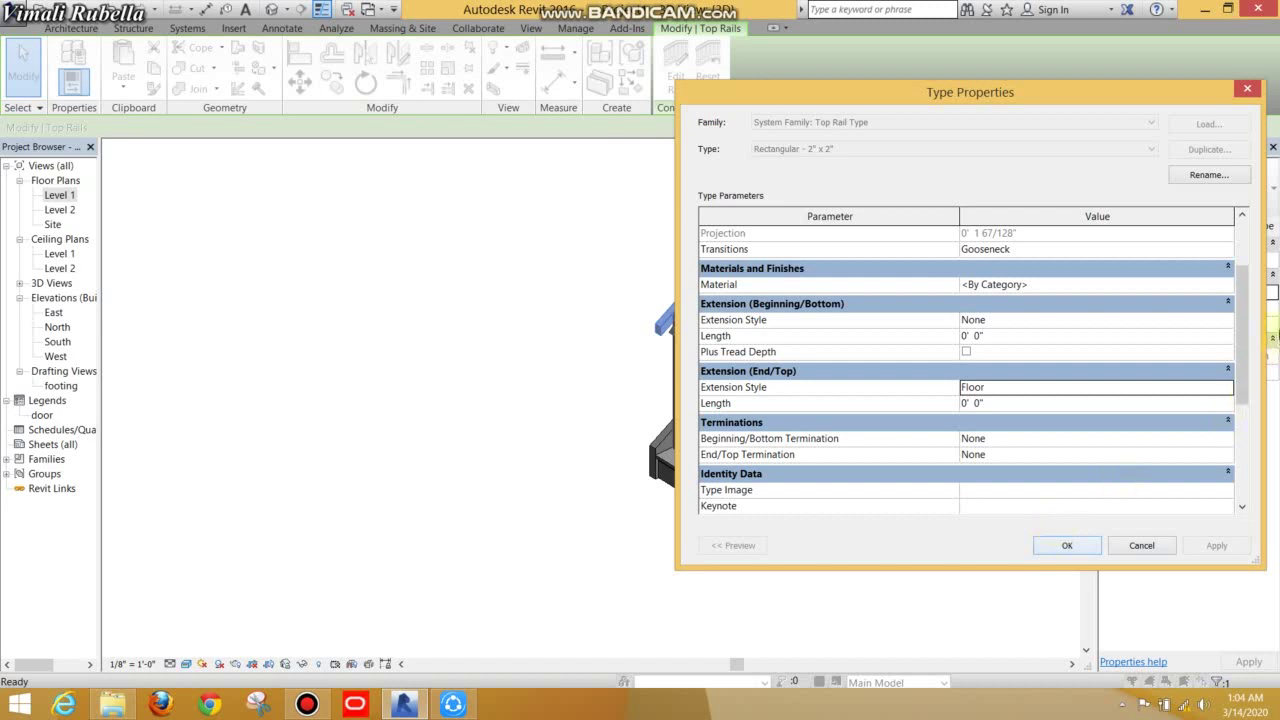
drag(1237, 368, 1237, 394)
click(1077, 354)
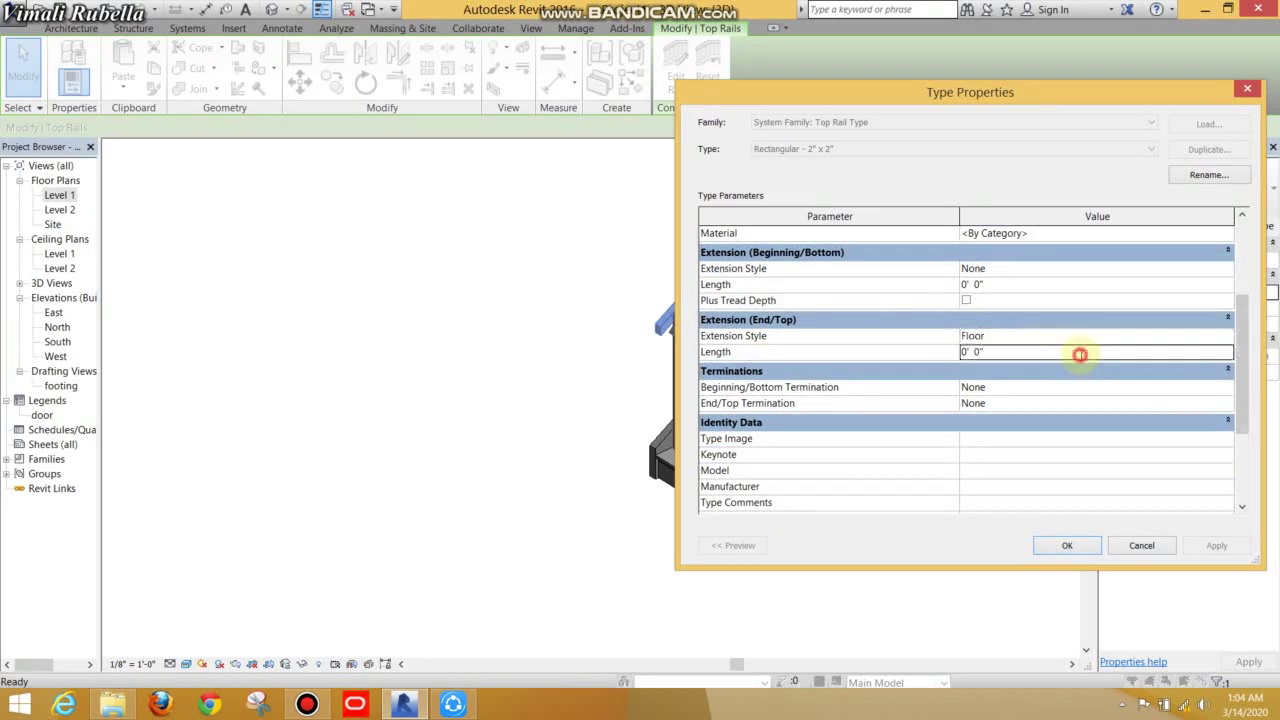
text(2)
key(Return)
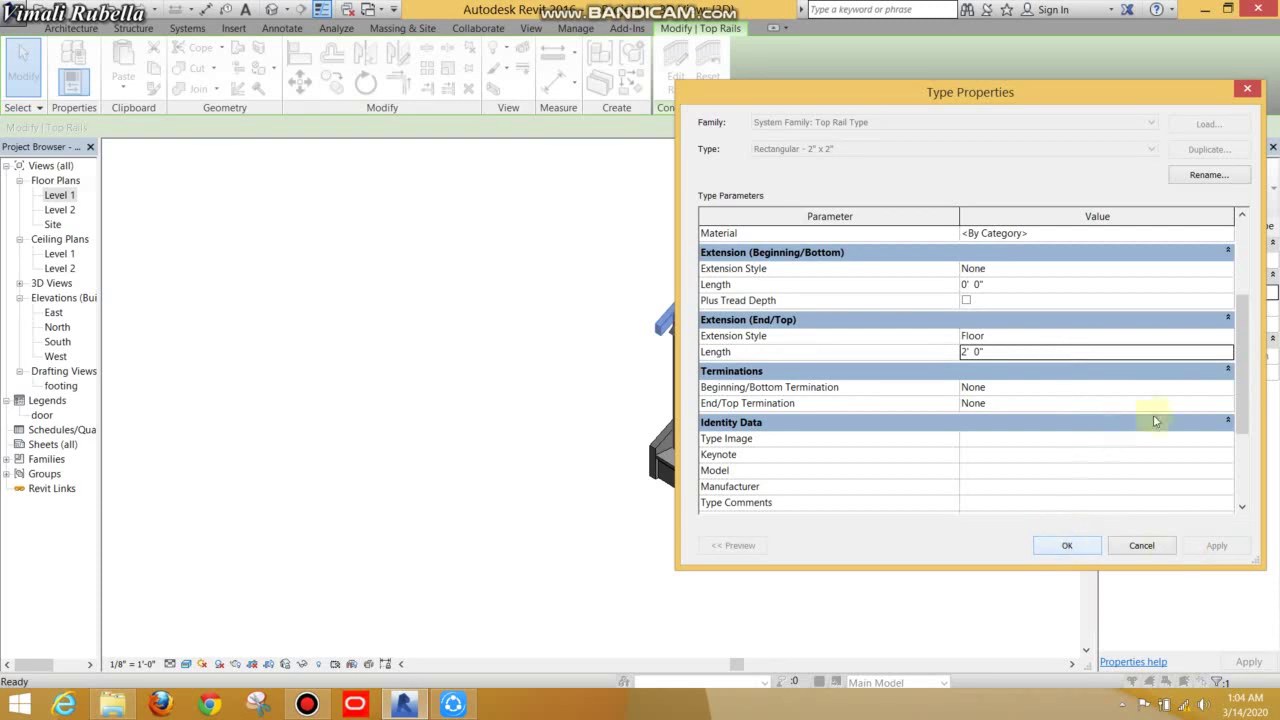
Step: Use Termination - Wood - Rectangular at both bottom and top ends and apply
click(1231, 389)
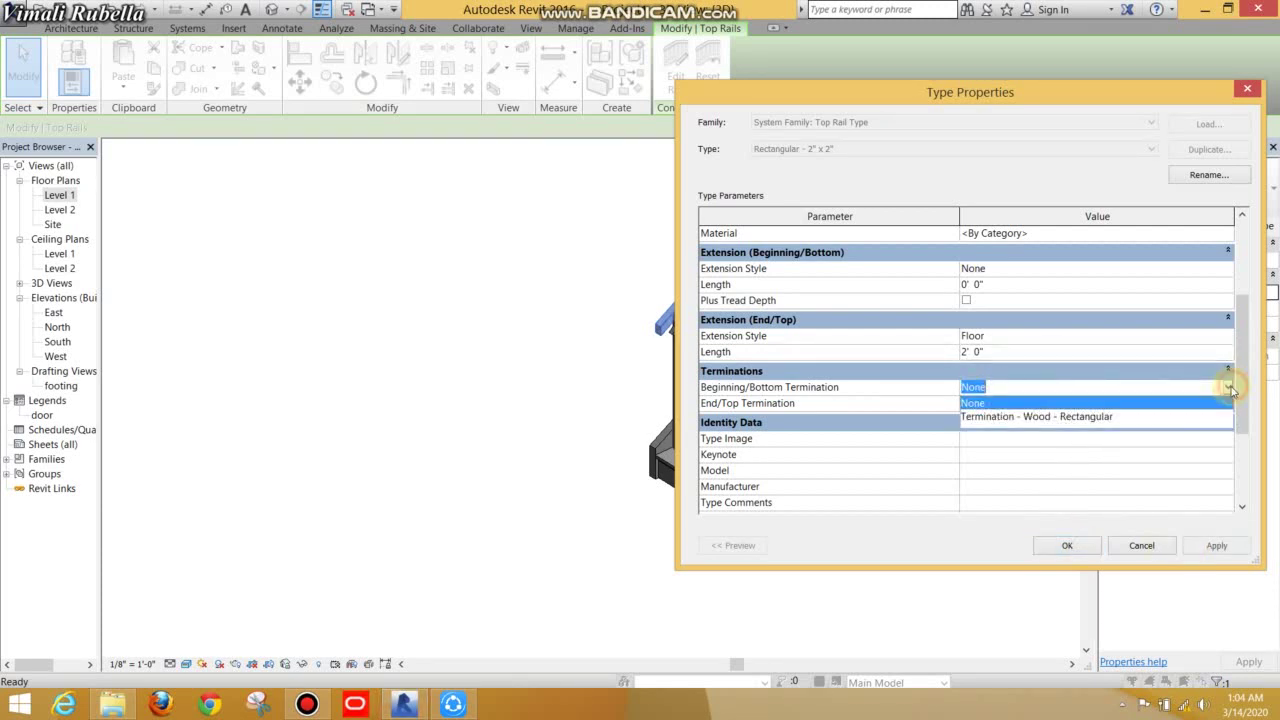
click(1087, 416)
click(1228, 403)
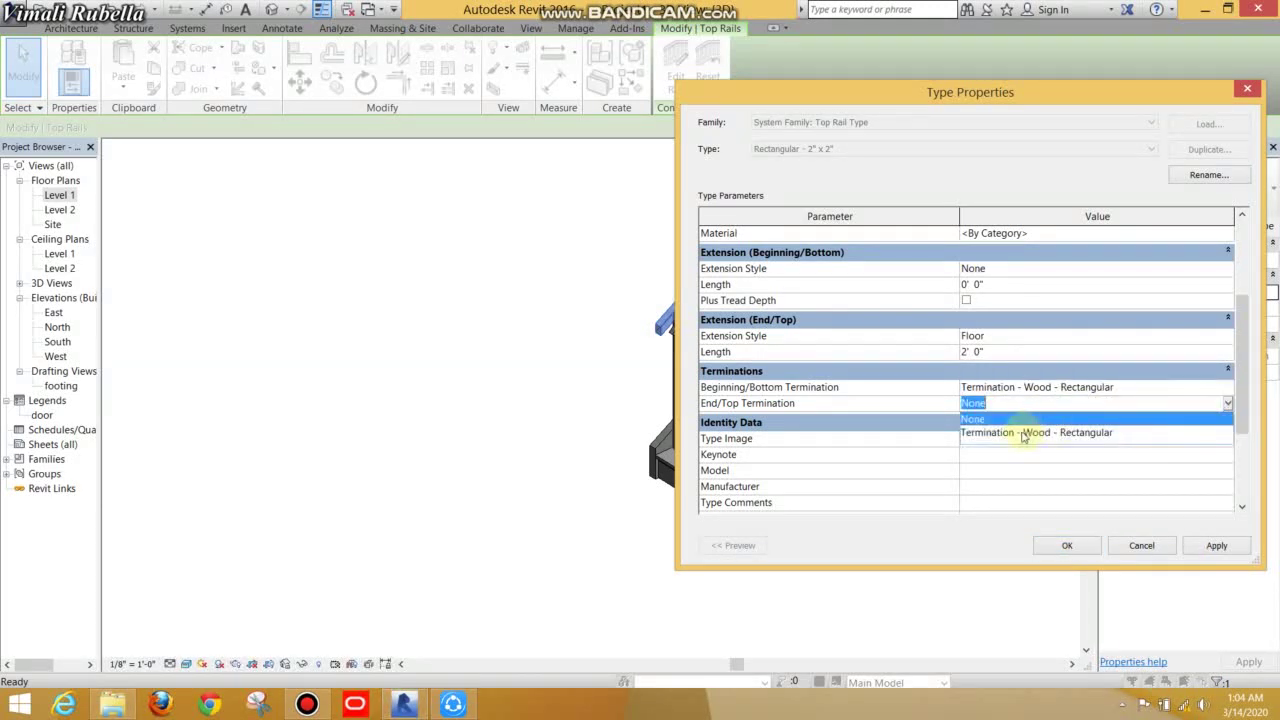
click(1024, 434)
click(1220, 546)
click(1066, 545)
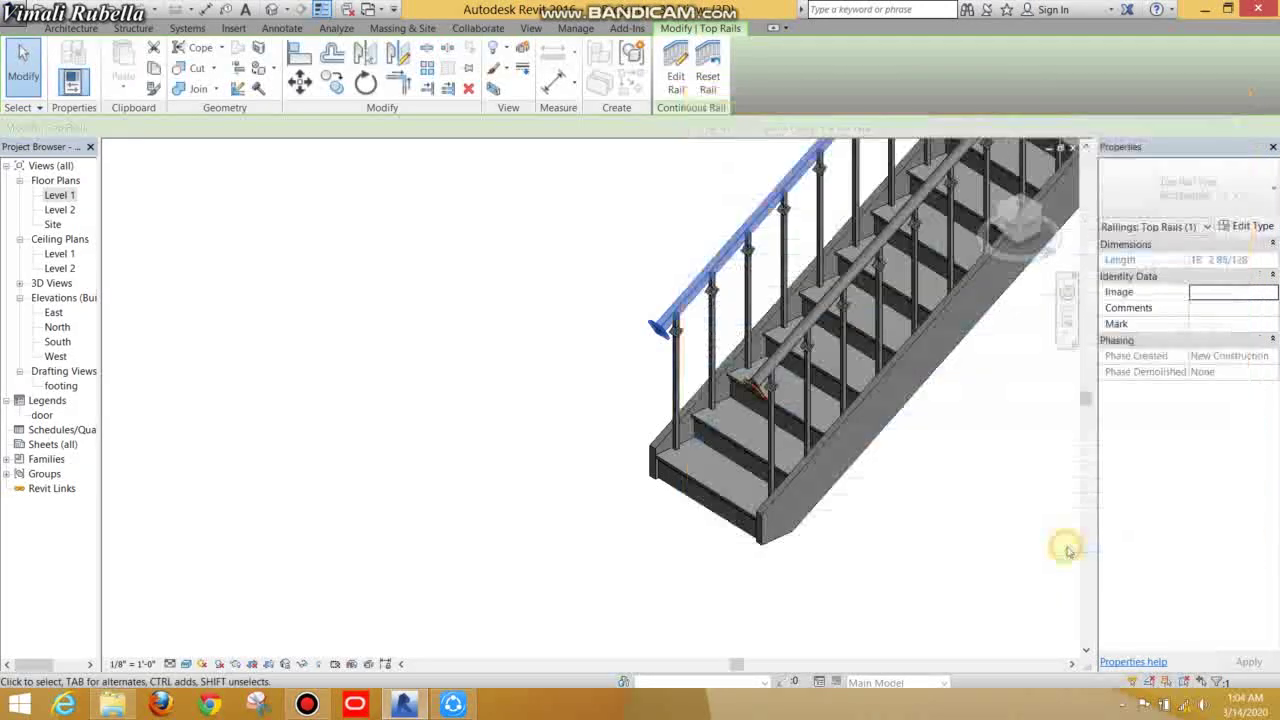
click(887, 530)
scroll(769, 405, up, 2)
scroll(745, 380, up, 2)
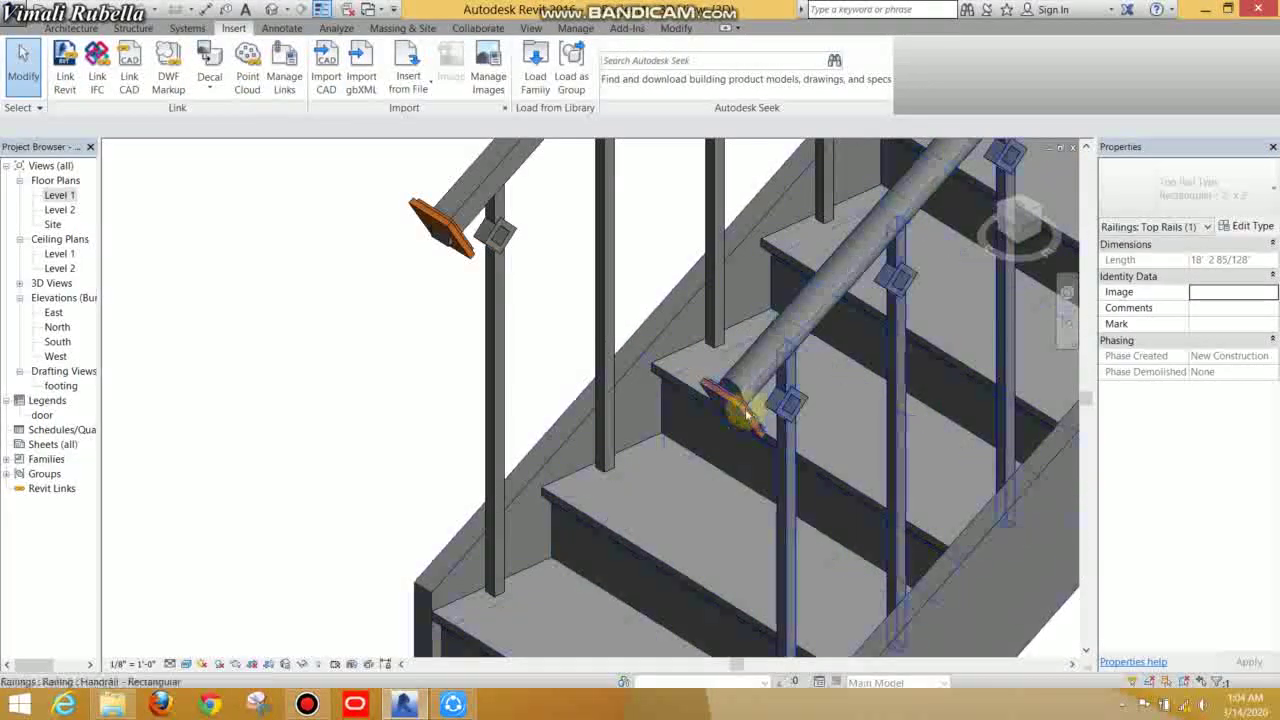
scroll(735, 405, up, 2)
scroll(724, 408, down, 3)
scroll(526, 614, down, 2)
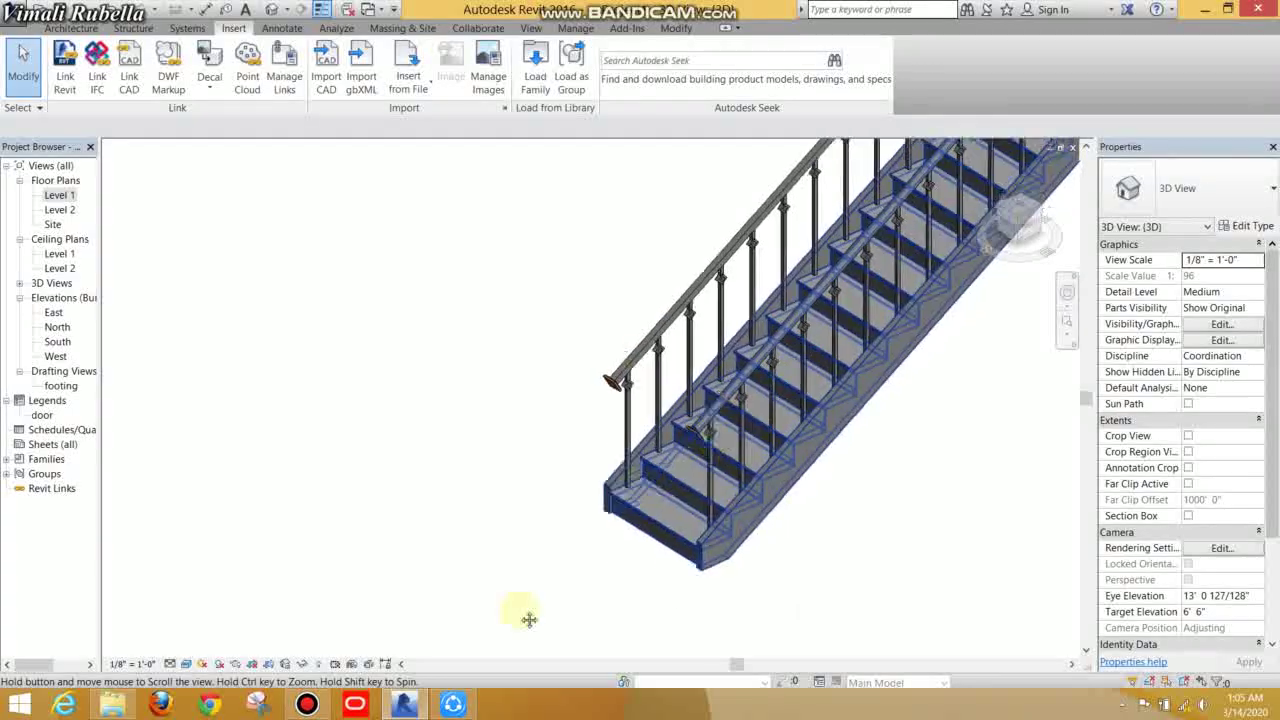
scroll(720, 480, down, 2)
scroll(857, 394, up, 3)
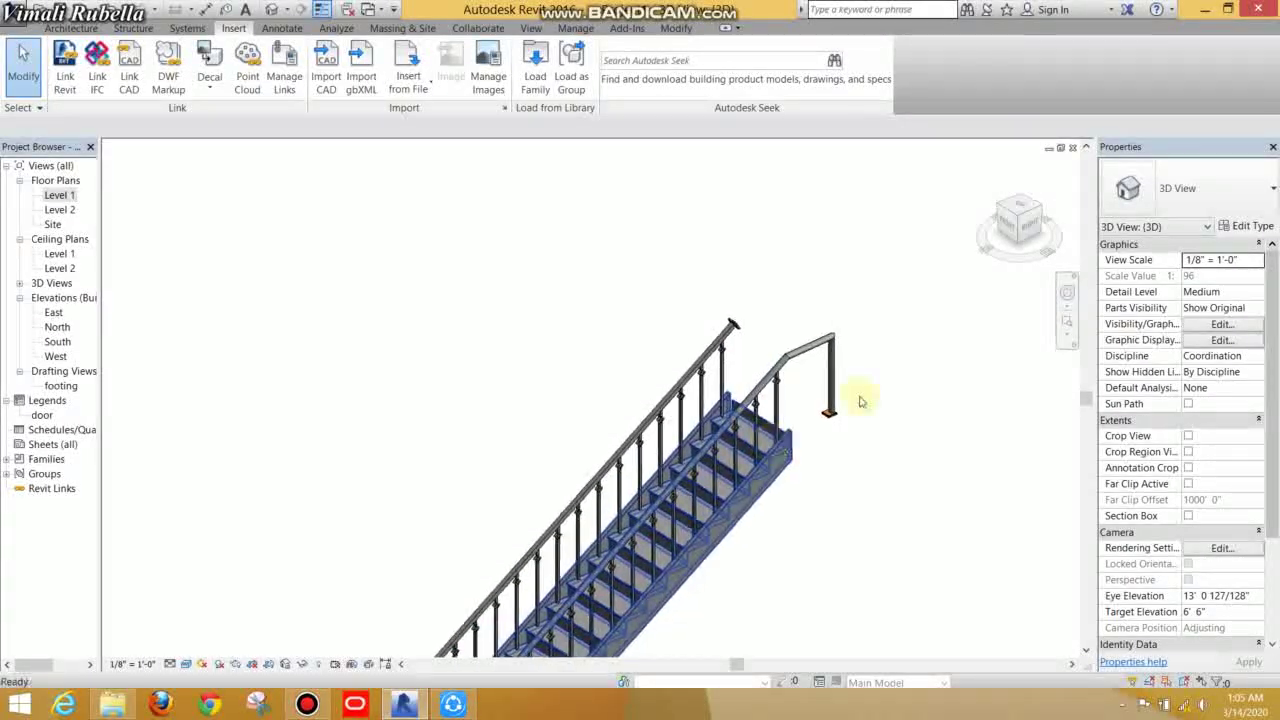
scroll(860, 380, up, 1)
mouse_move(866, 371)
shift+middle_down()
mouse_move(697, 480)
mouse_move(766, 457)
mouse_move(666, 509)
mouse_move(428, 492)
mouse_move(529, 514)
mouse_move(694, 423)
mouse_move(586, 486)
mouse_move(545, 447)
shift+middle_up()
click(536, 400)
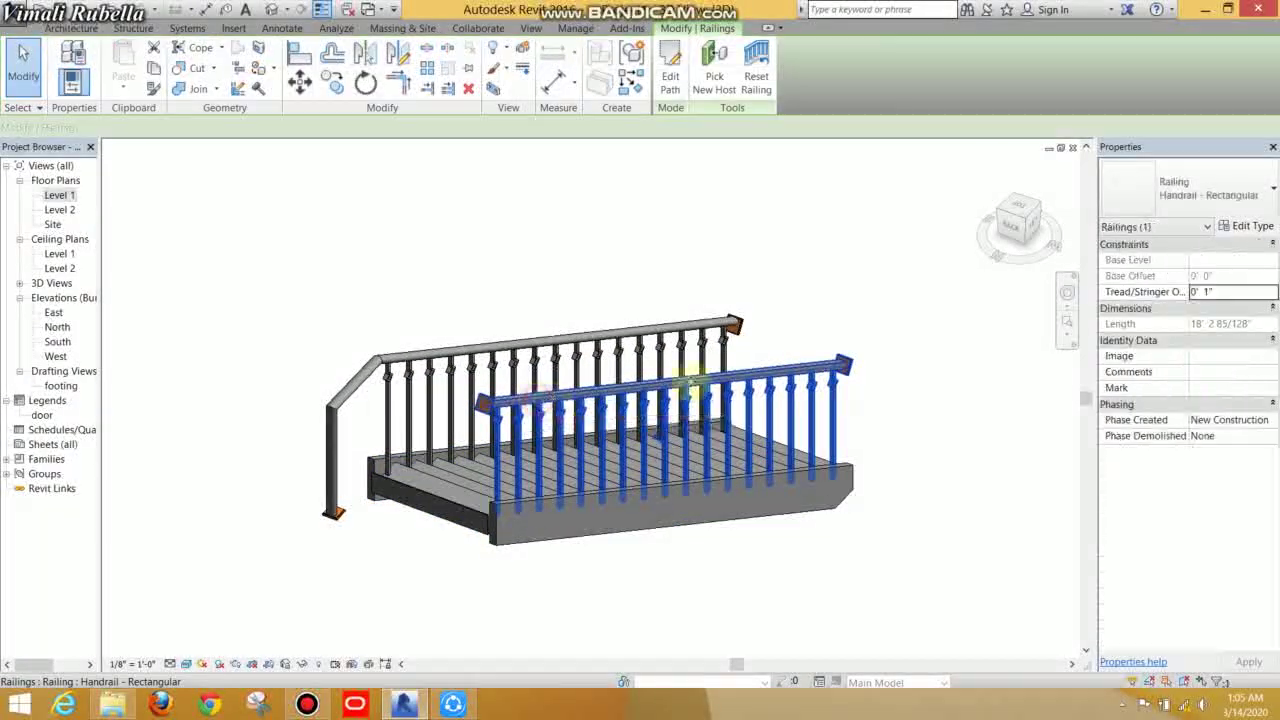
click(1241, 228)
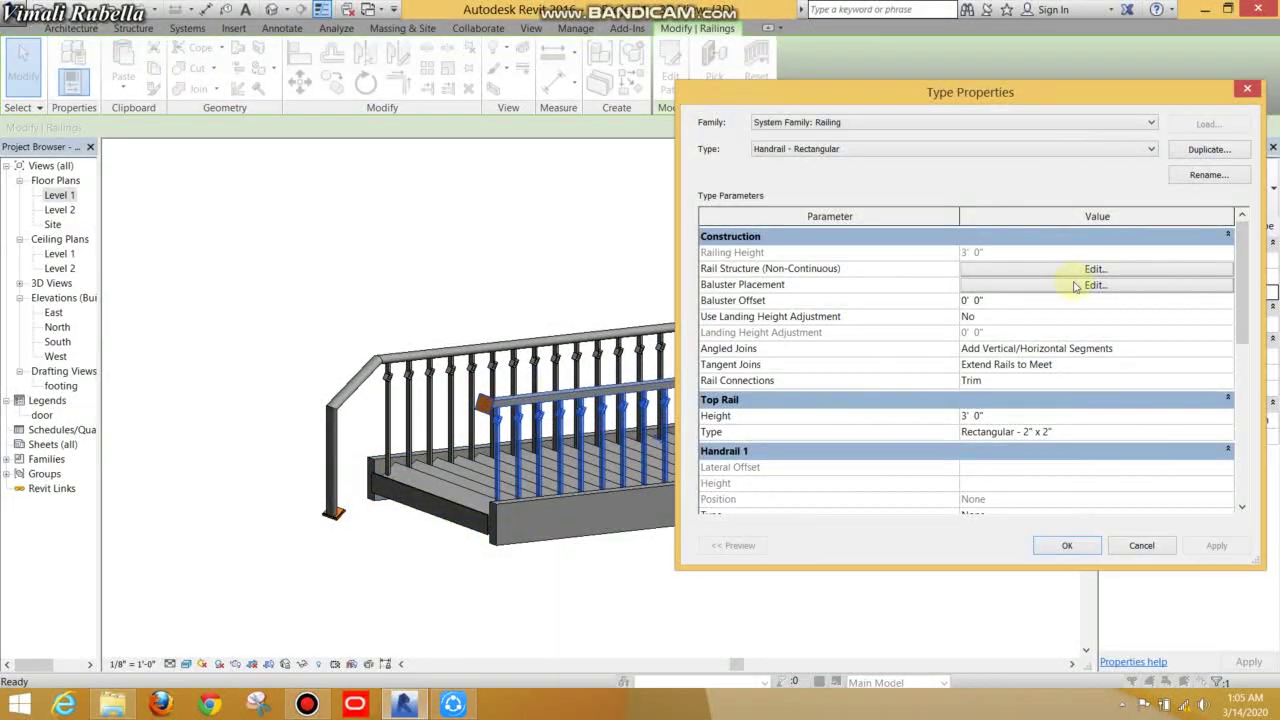
click(1247, 88)
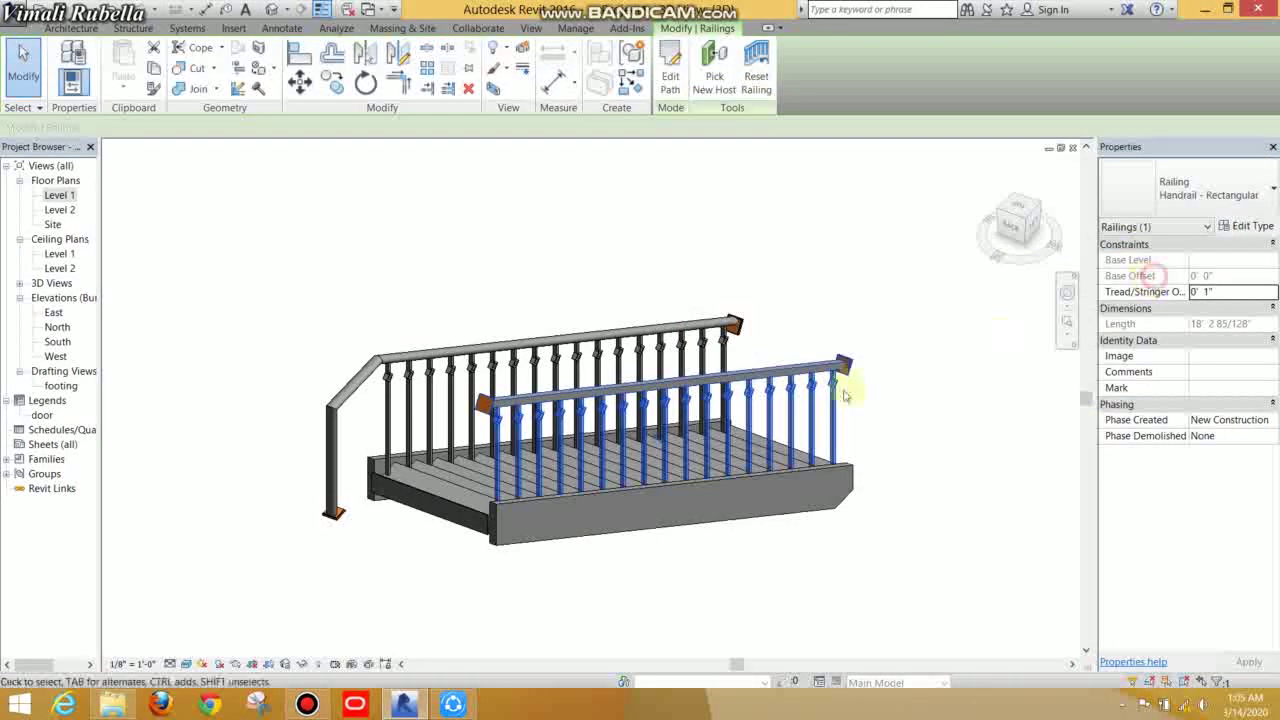
scroll(893, 393, up, 2)
click(893, 393)
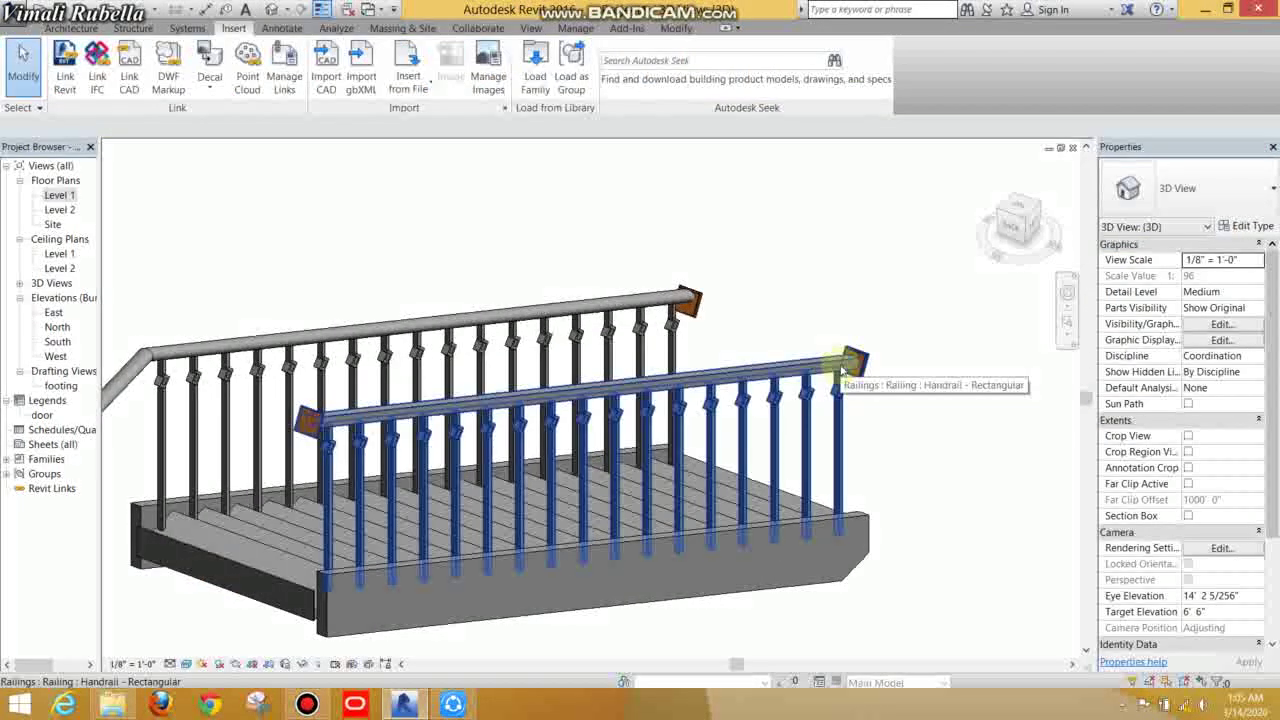
key(Tab)
click(840, 368)
Step: Set the top rail's bottom extension style to Floor and both extension lengths to 4' 0"
click(1241, 227)
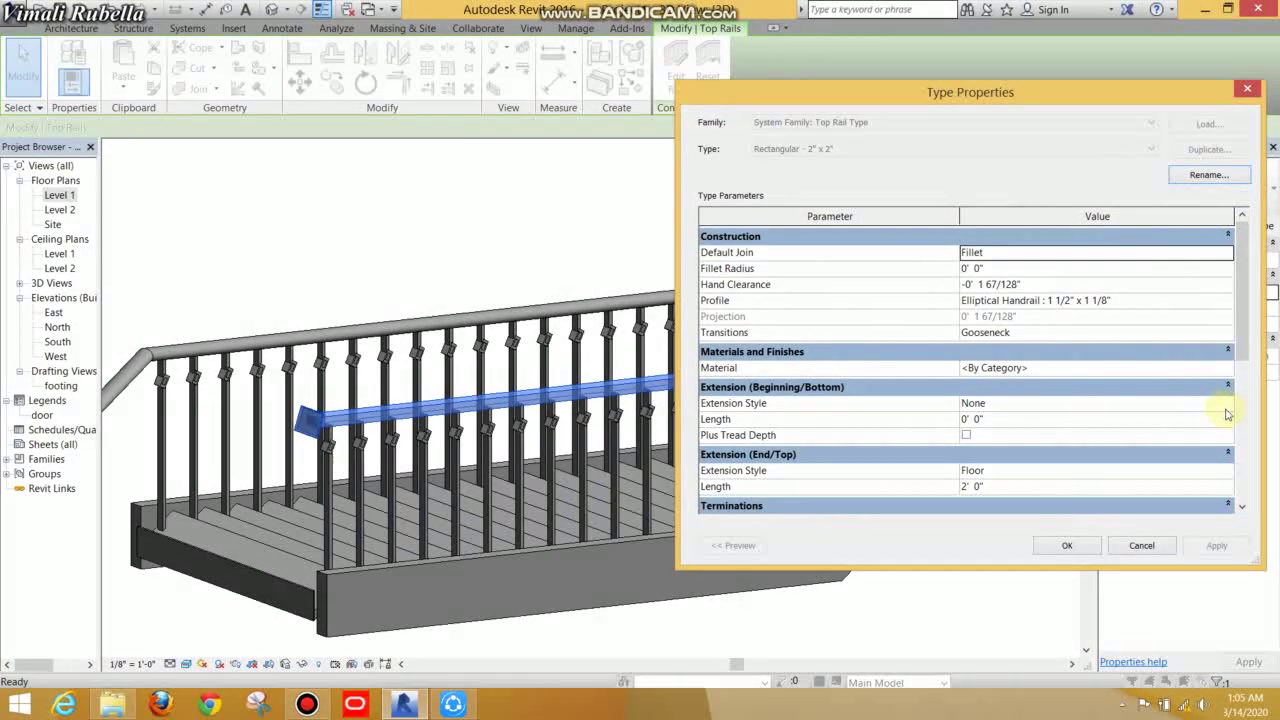
click(1226, 403)
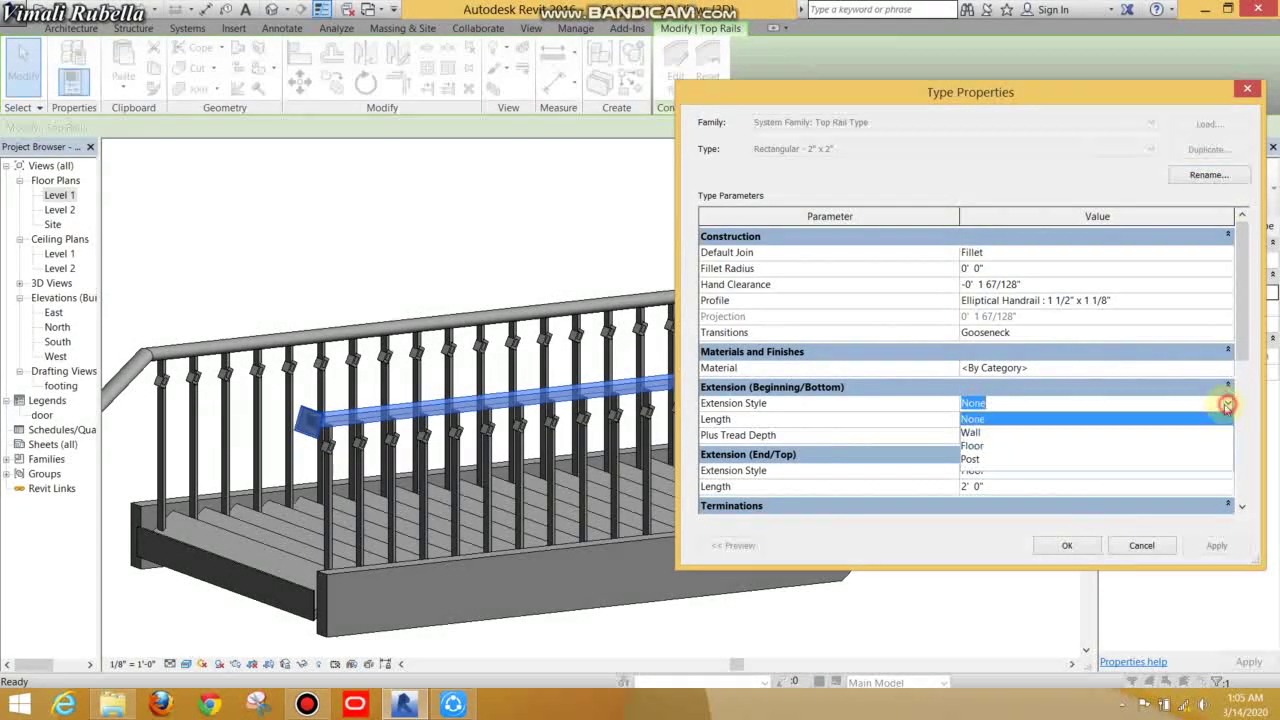
click(975, 443)
click(996, 419)
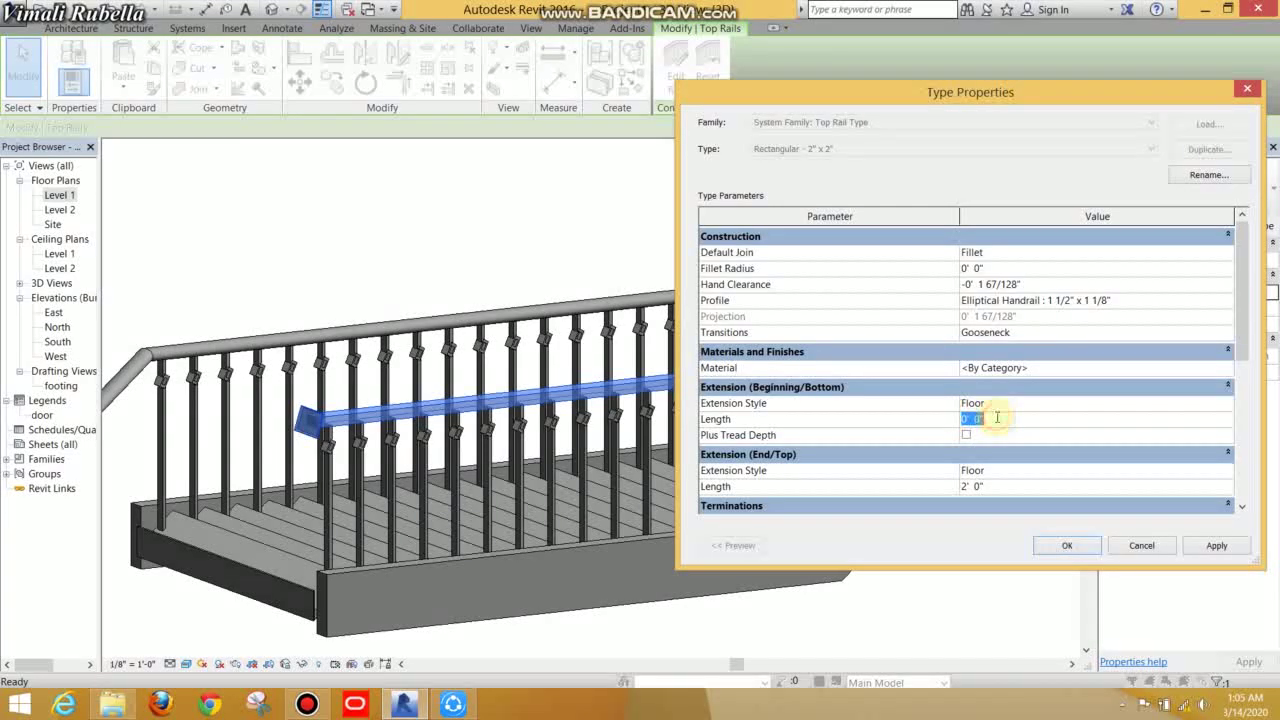
key(Return)
click(1008, 487)
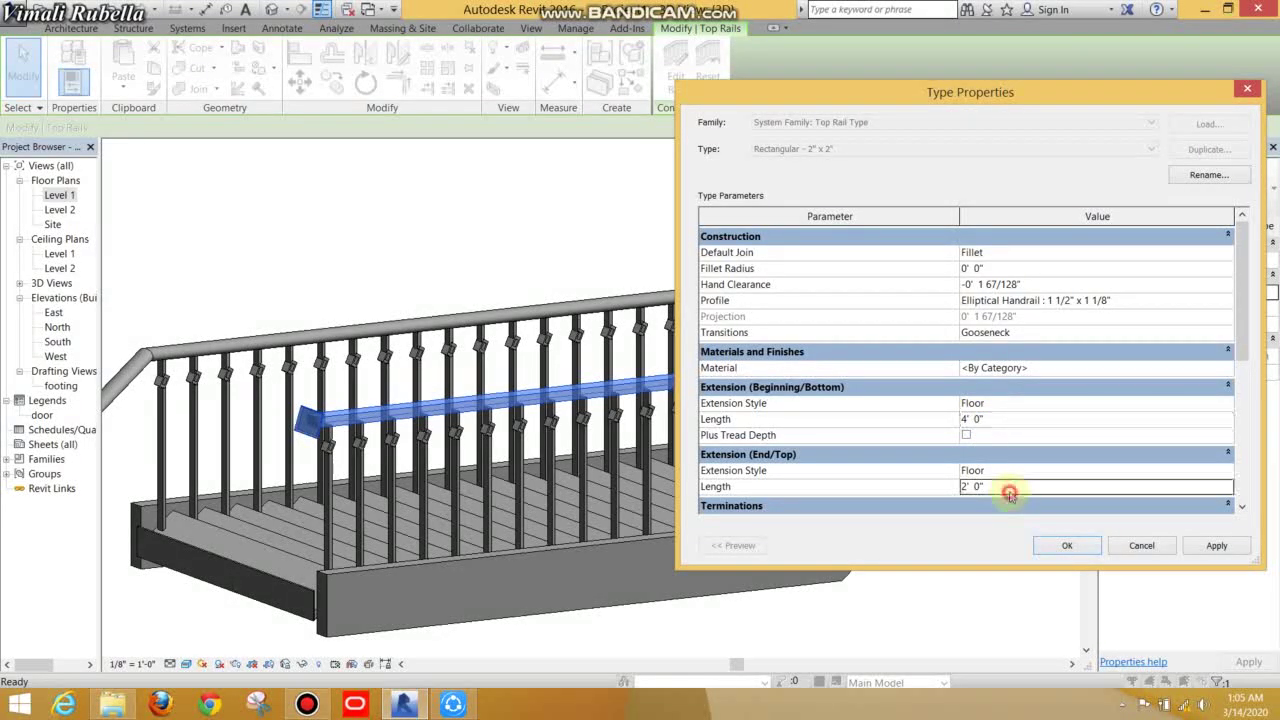
text(4)
key(Return)
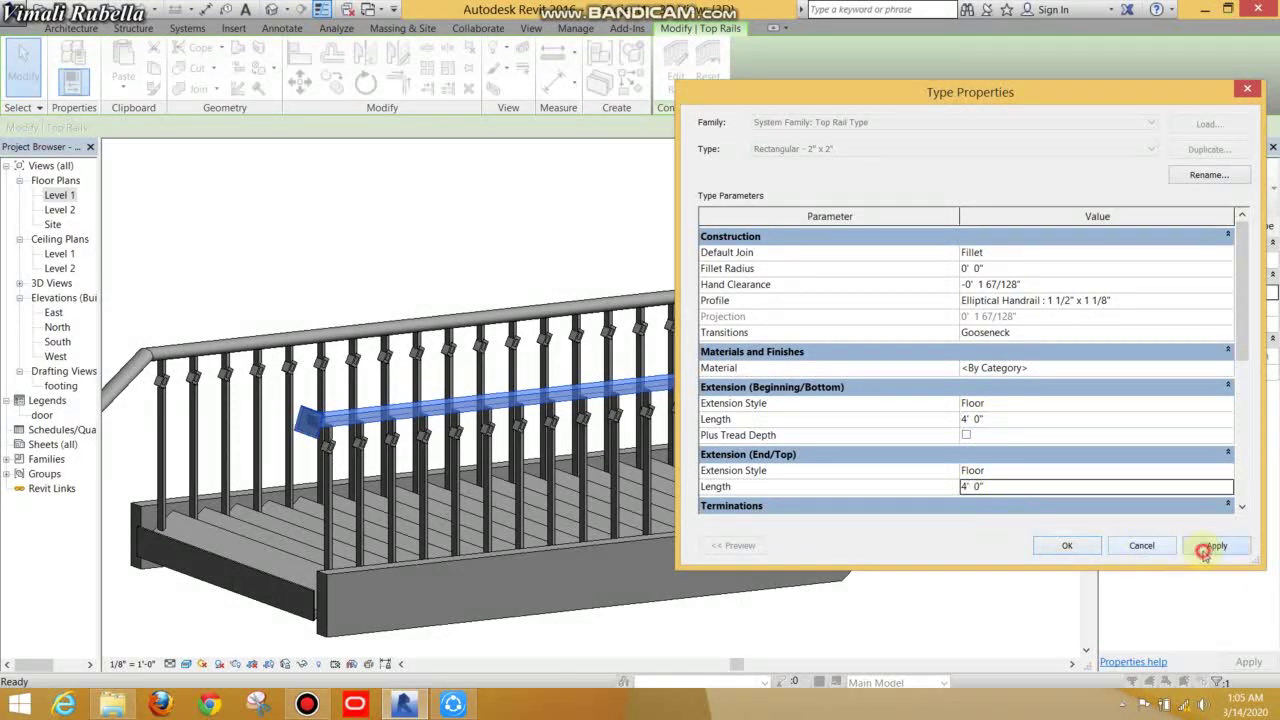
click(1067, 545)
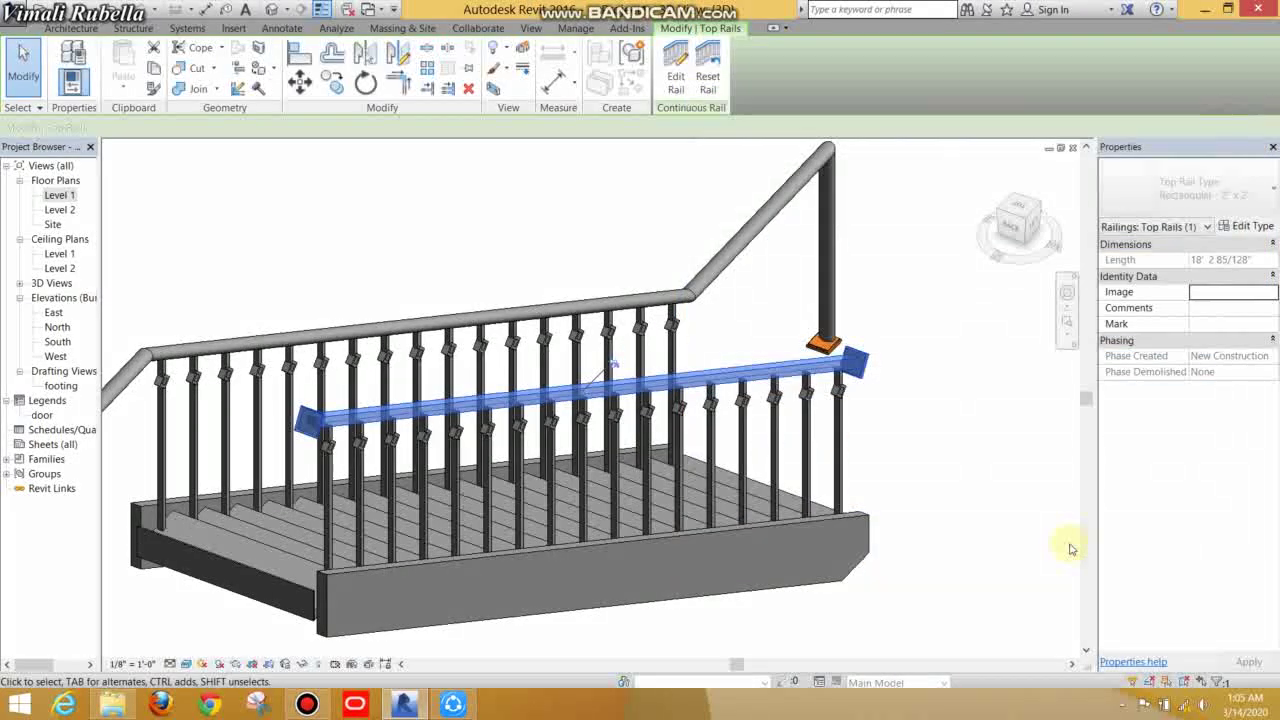
Step: Orbit to the stair's other side and open the inner railing's type settings
click(1000, 500)
mouse_move(766, 494)
shift+middle_down()
mouse_move(666, 491)
mouse_move(745, 510)
mouse_move(557, 514)
mouse_move(543, 423)
mouse_move(737, 486)
mouse_move(793, 440)
mouse_move(816, 480)
shift+middle_up()
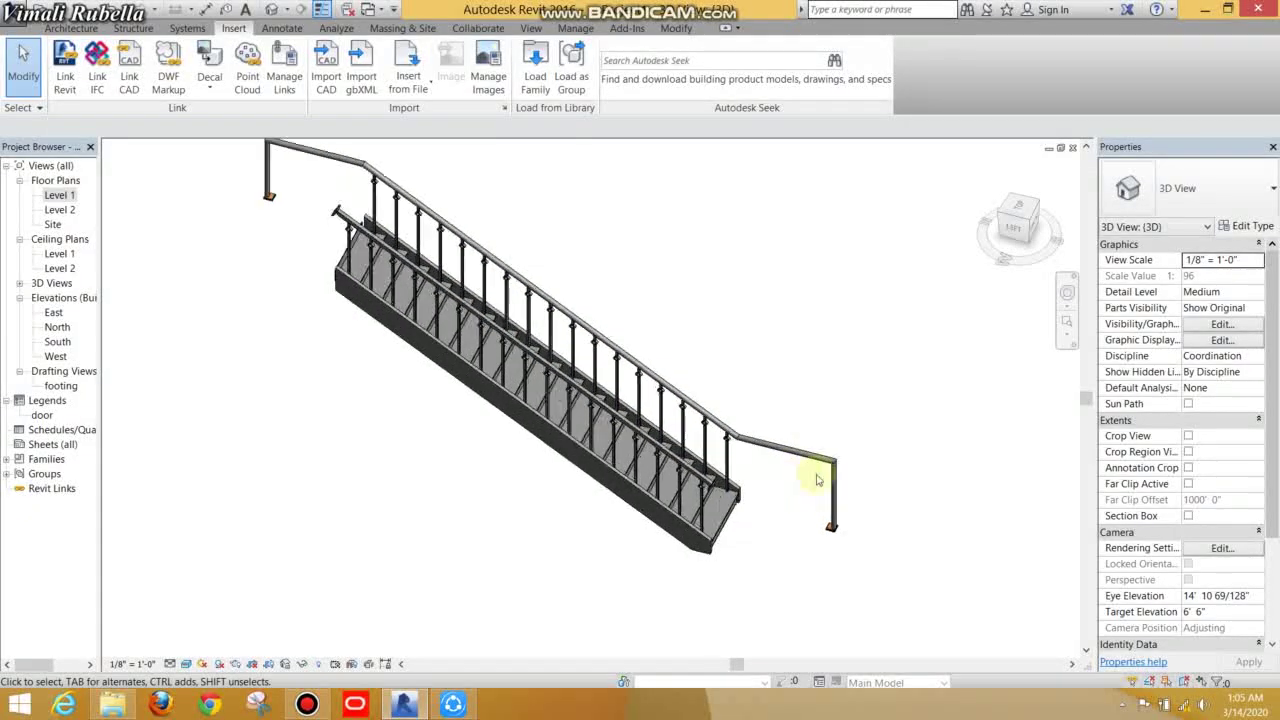
click(665, 466)
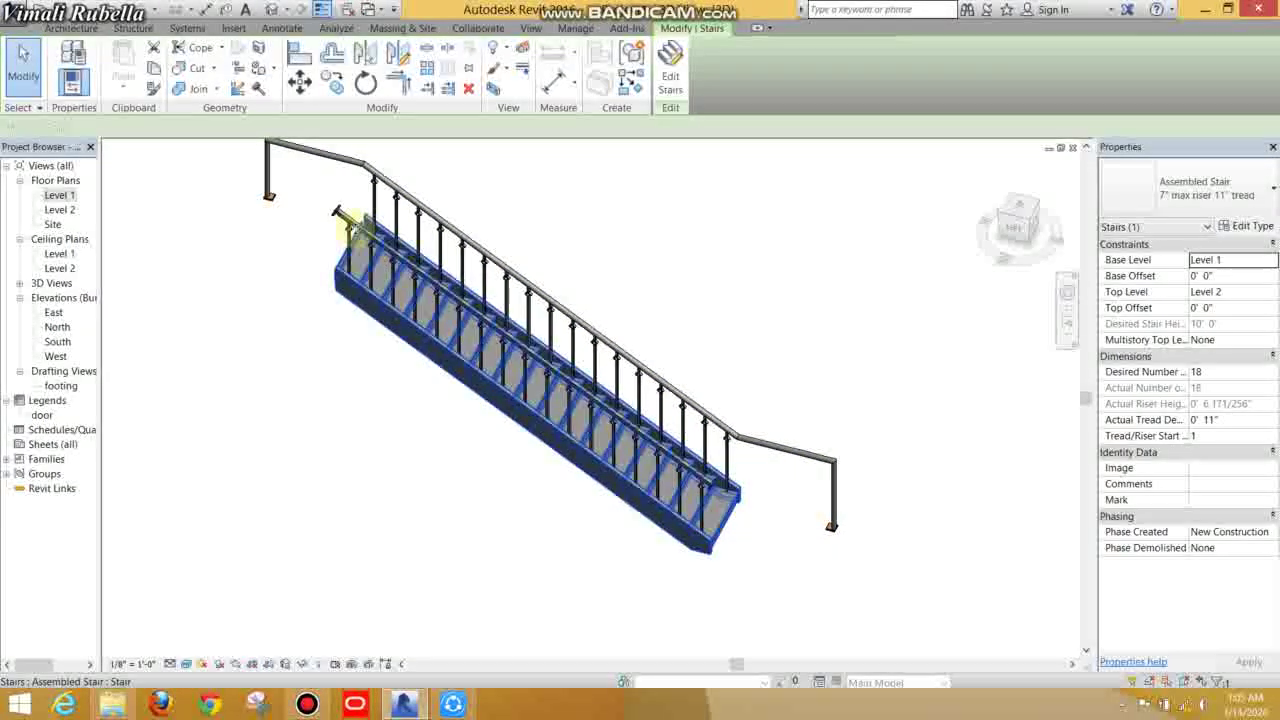
click(342, 215)
click(1242, 226)
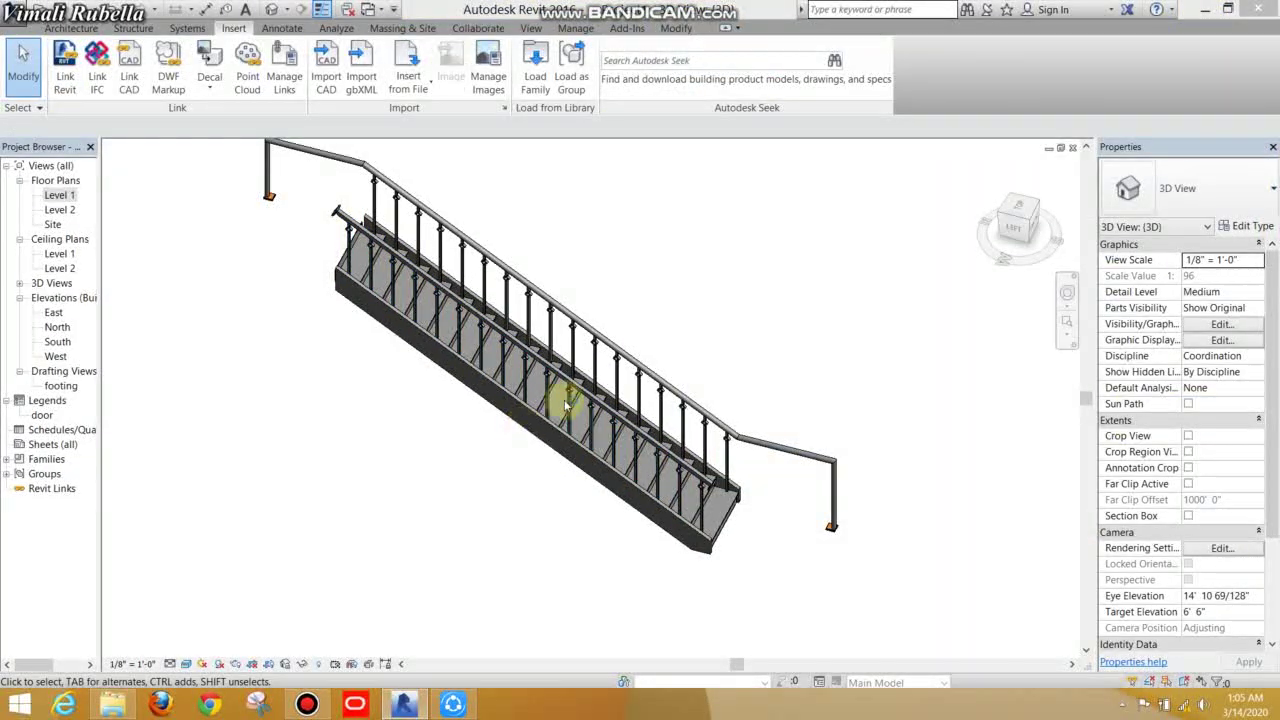
scroll(578, 398, up, 3)
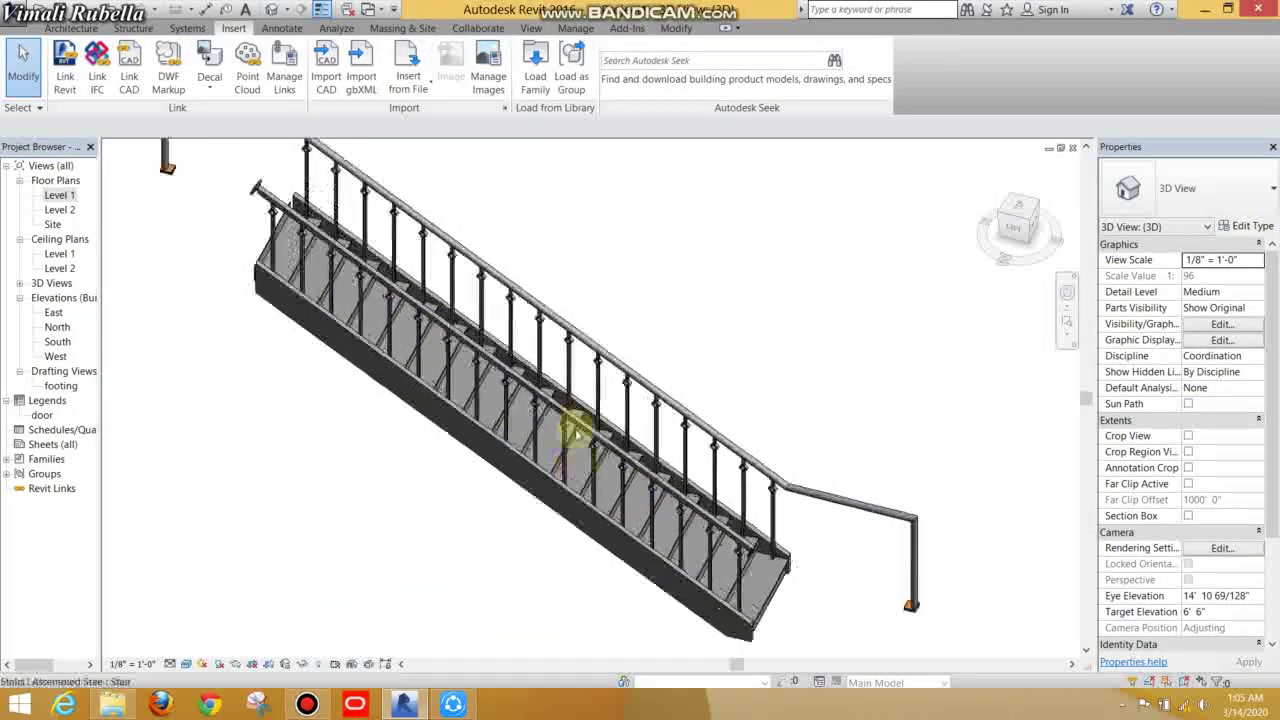
Step: Tab-select the inner railing's top rail alone and open its type settings
key(Tab)
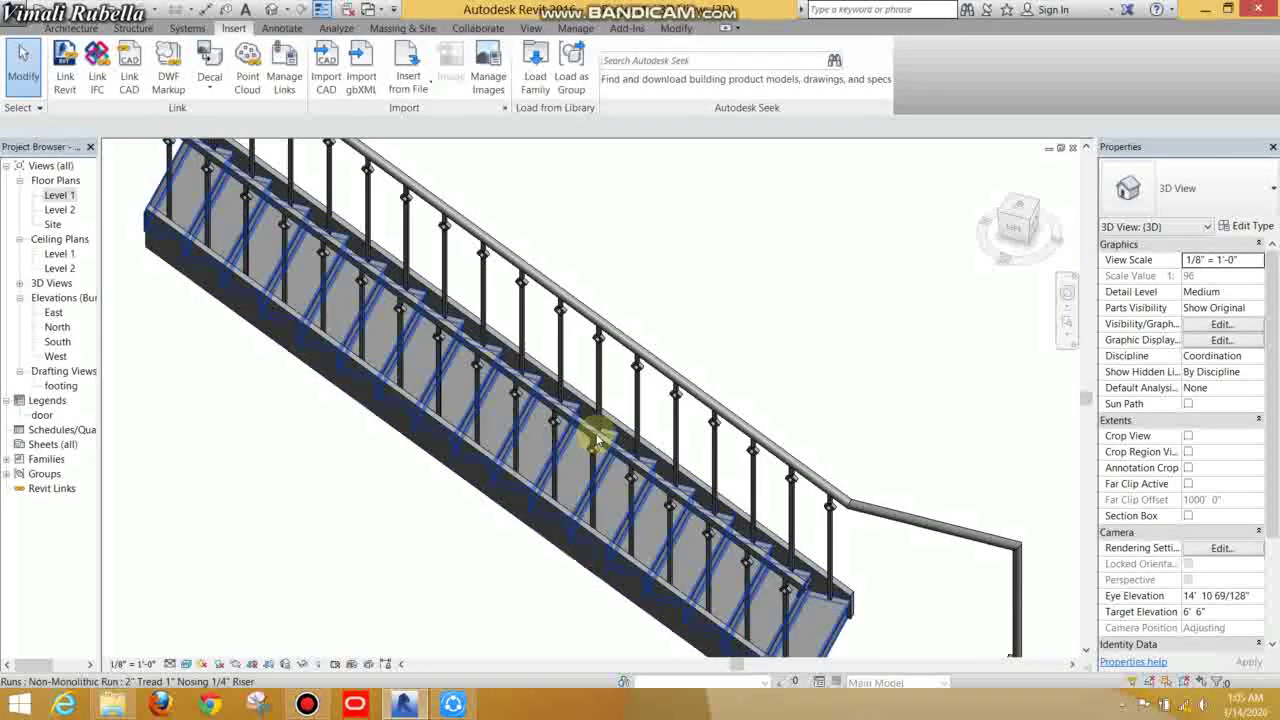
click(595, 438)
click(777, 357)
scroll(655, 490, up, 2)
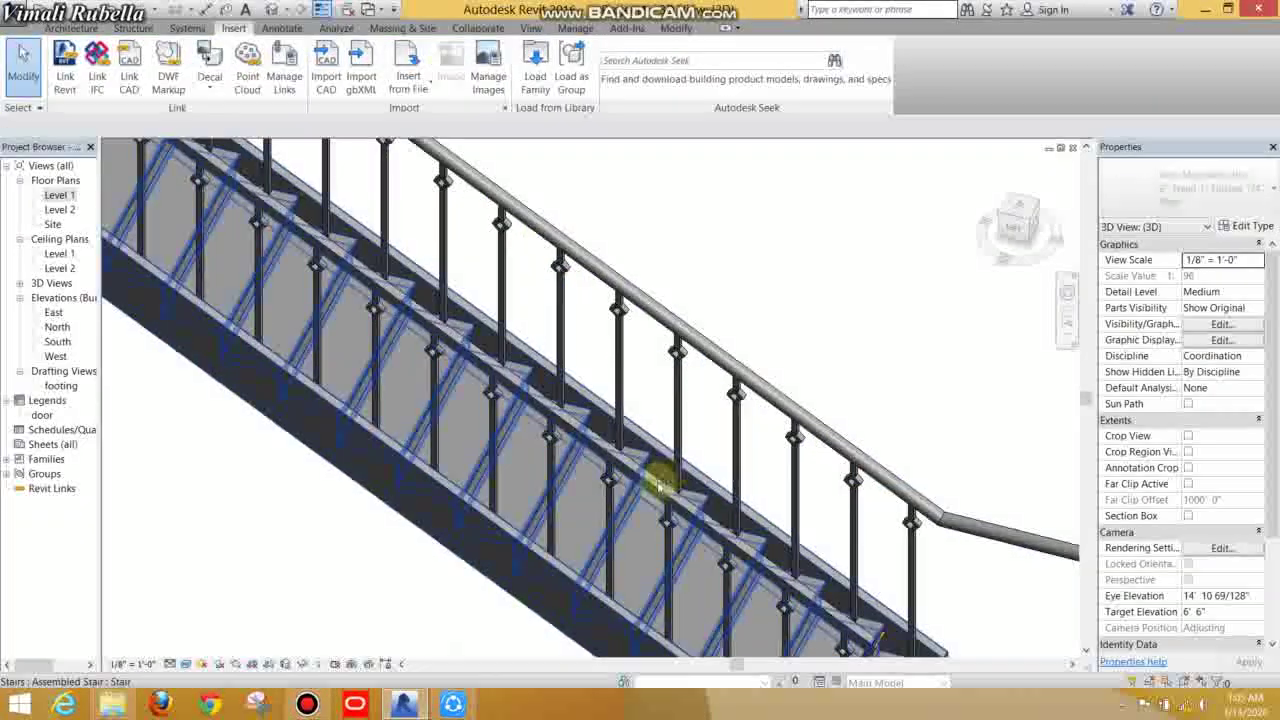
key(Tab)
click(658, 490)
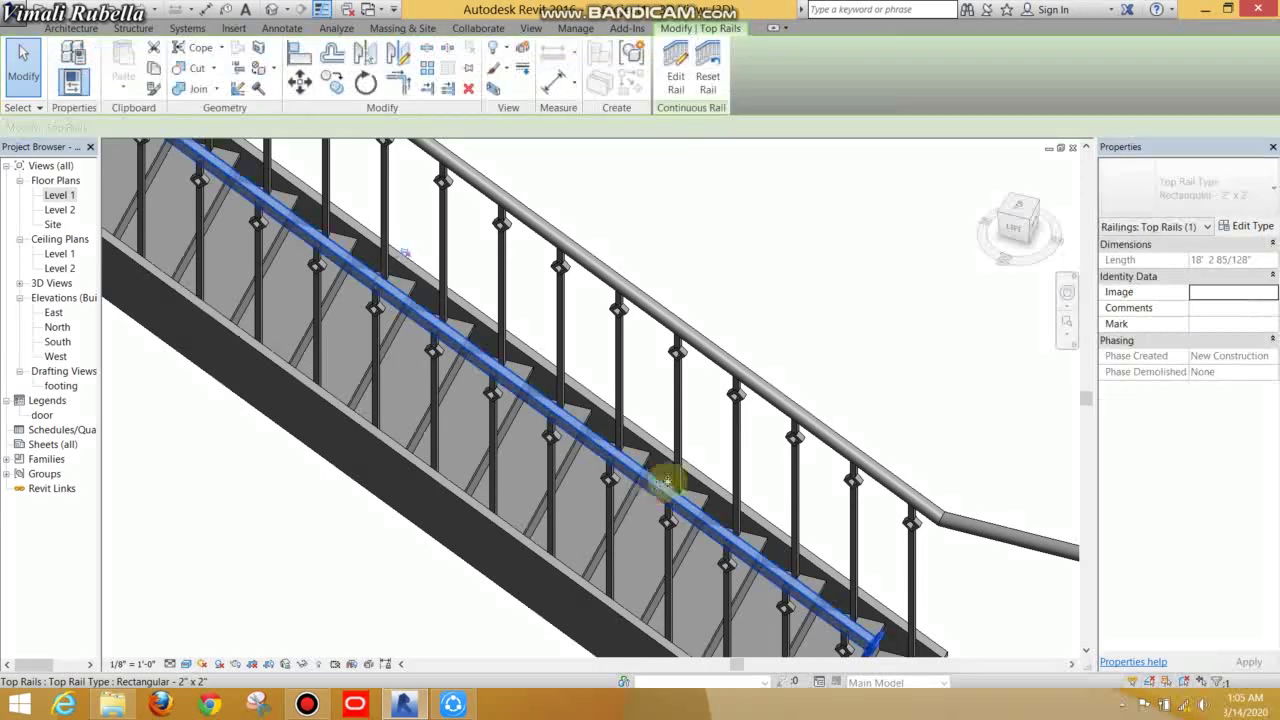
click(1250, 226)
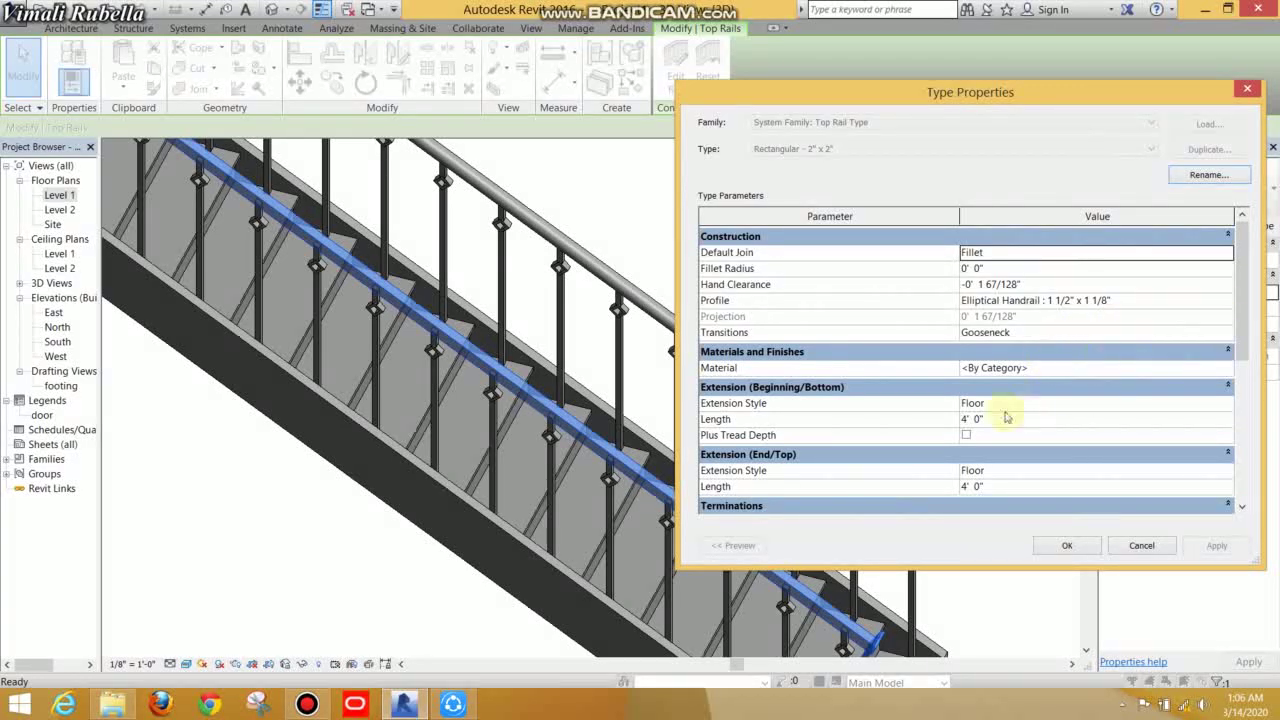
Step: Change the top rail's bottom extension style from Floor to Post and apply it
click(1224, 403)
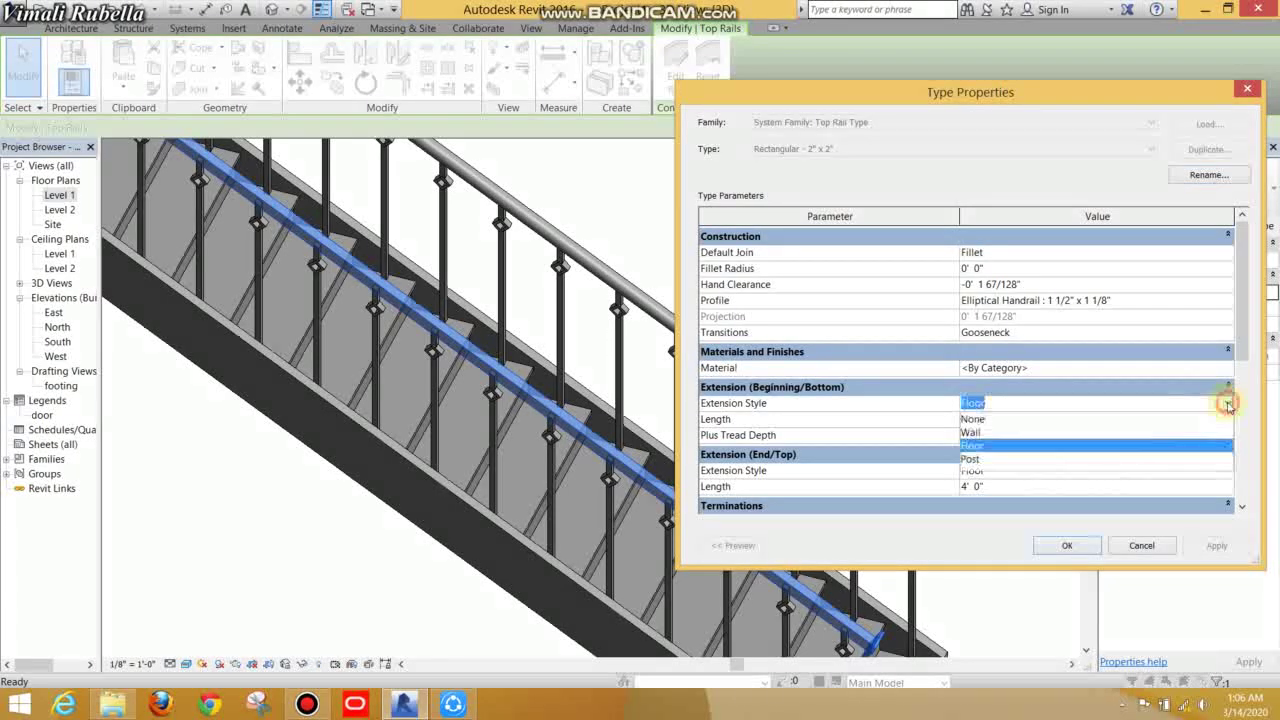
click(985, 432)
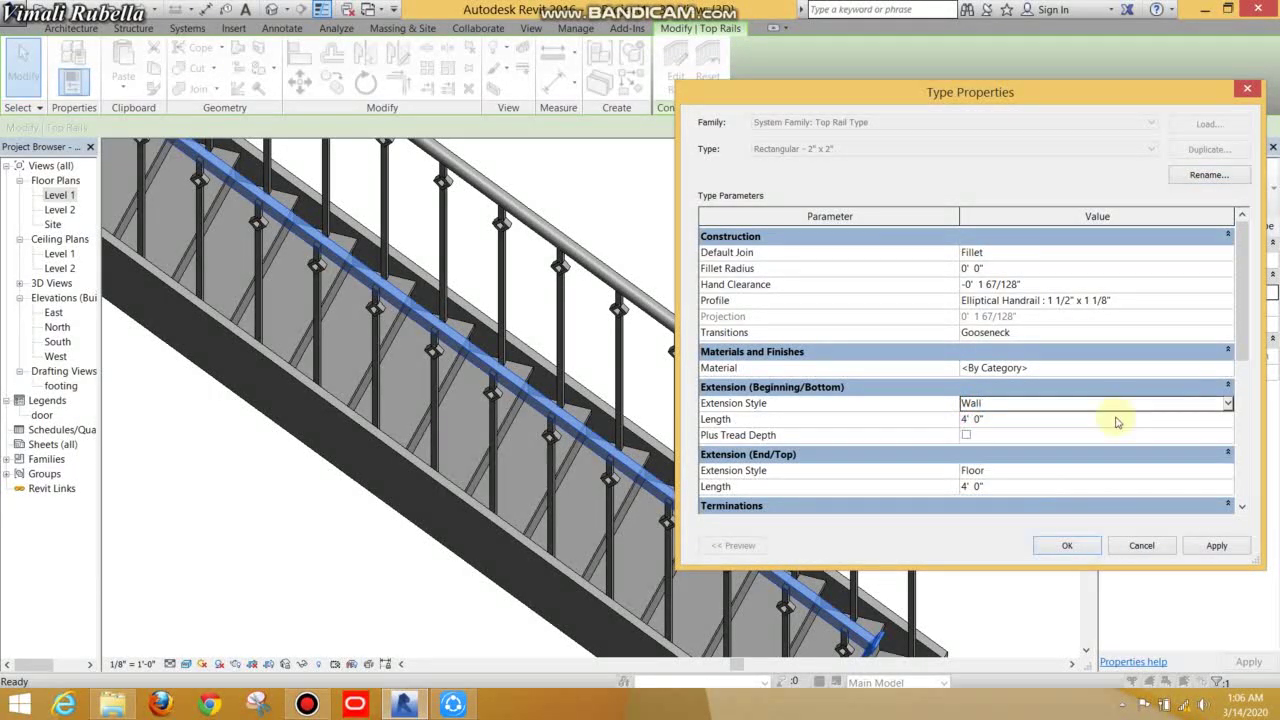
click(1222, 403)
click(975, 459)
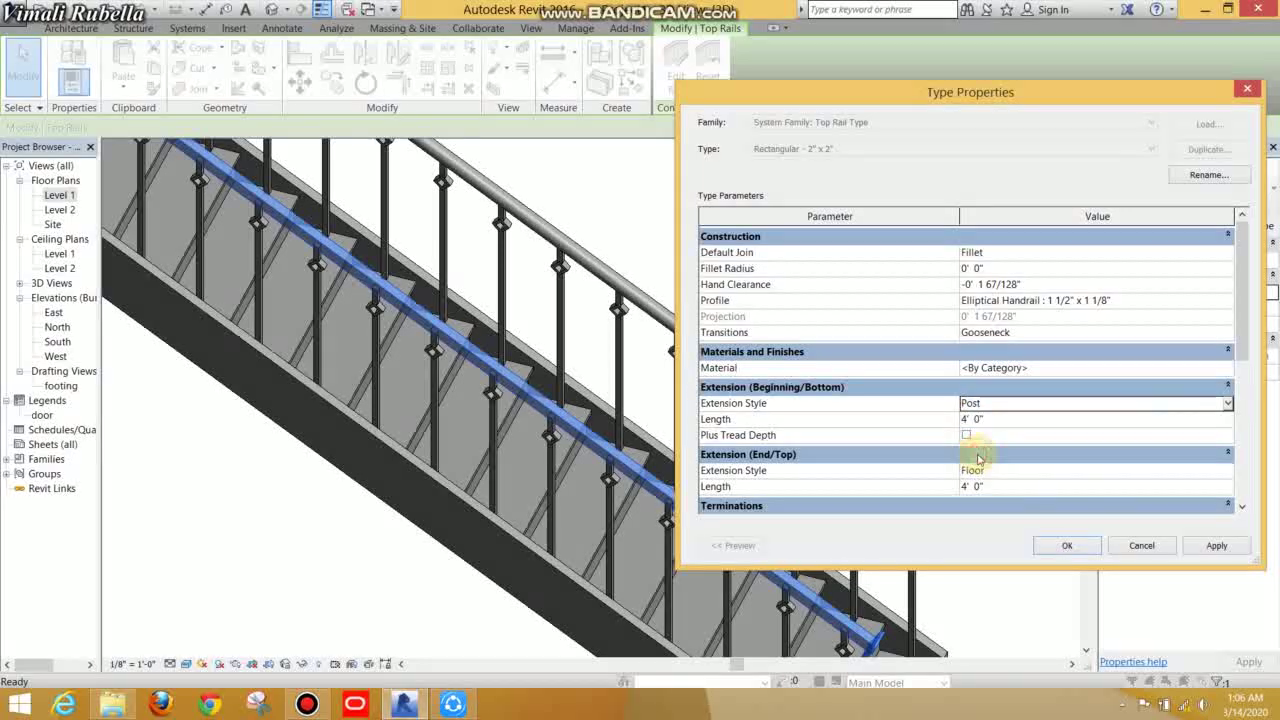
click(1202, 548)
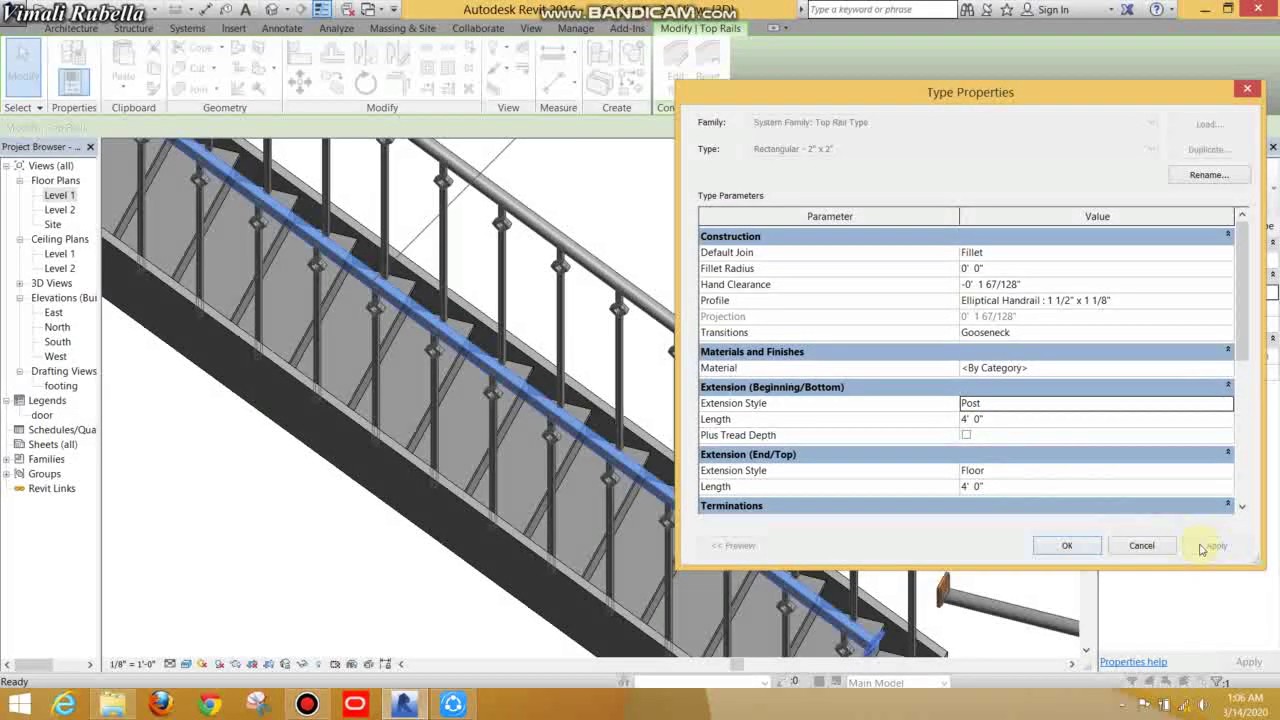
click(1055, 553)
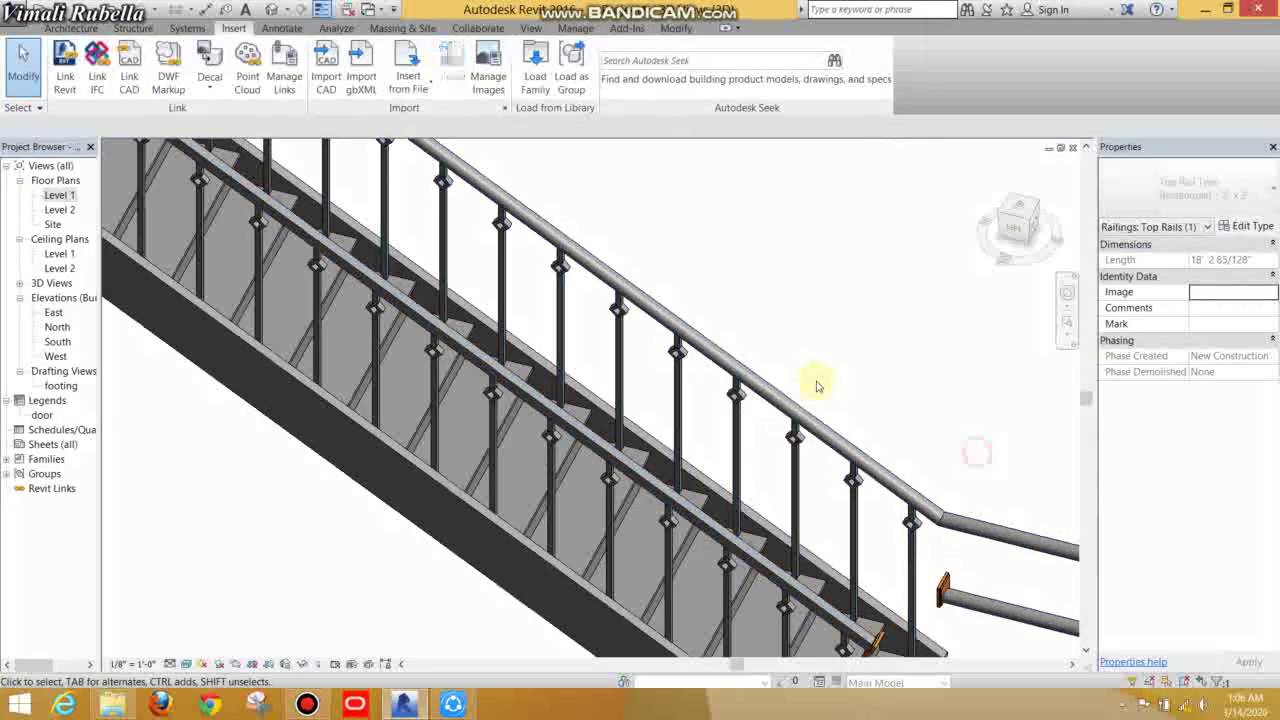
Step: Orbit to inspect the new bottom extension, then select the inner railing's continuous top rail alone
mouse_move(814, 380)
shift+middle_down()
mouse_move(894, 514)
mouse_move(866, 487)
shift+middle_up()
click(866, 487)
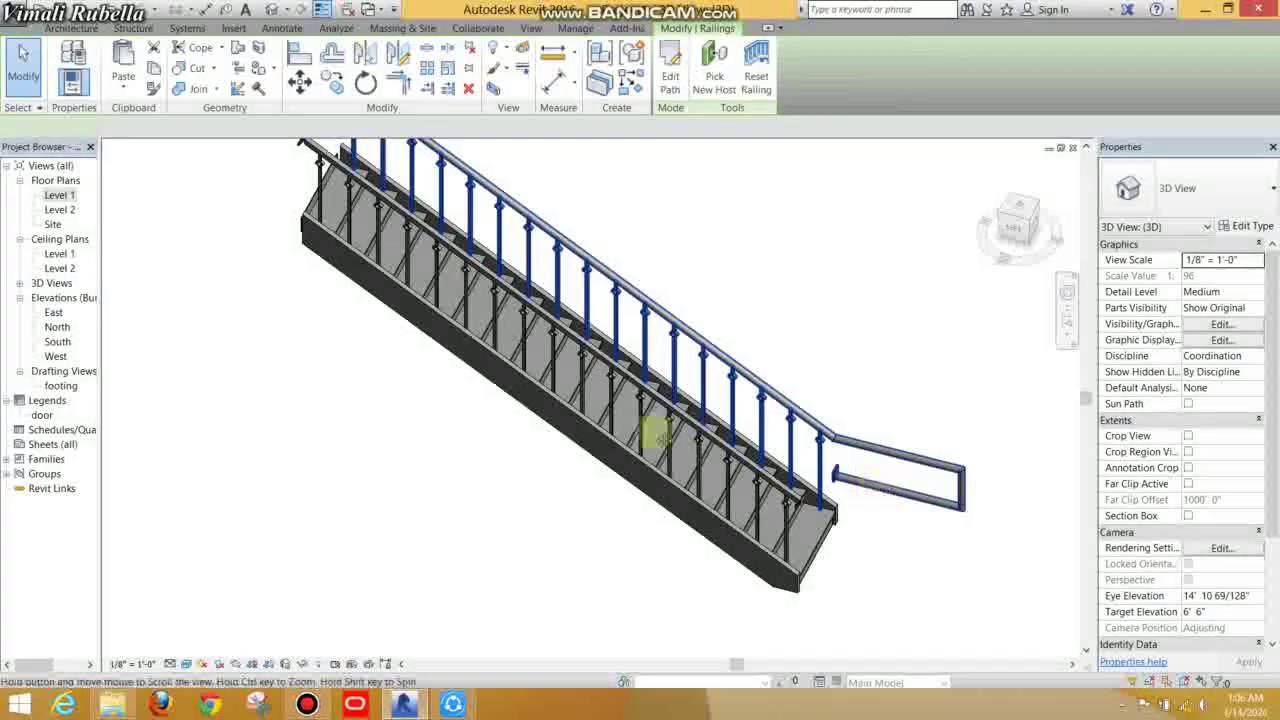
mouse_move(654, 429)
shift+middle_down()
mouse_move(651, 403)
mouse_move(798, 495)
mouse_move(686, 429)
mouse_move(326, 369)
mouse_move(306, 400)
mouse_move(371, 400)
shift+middle_up()
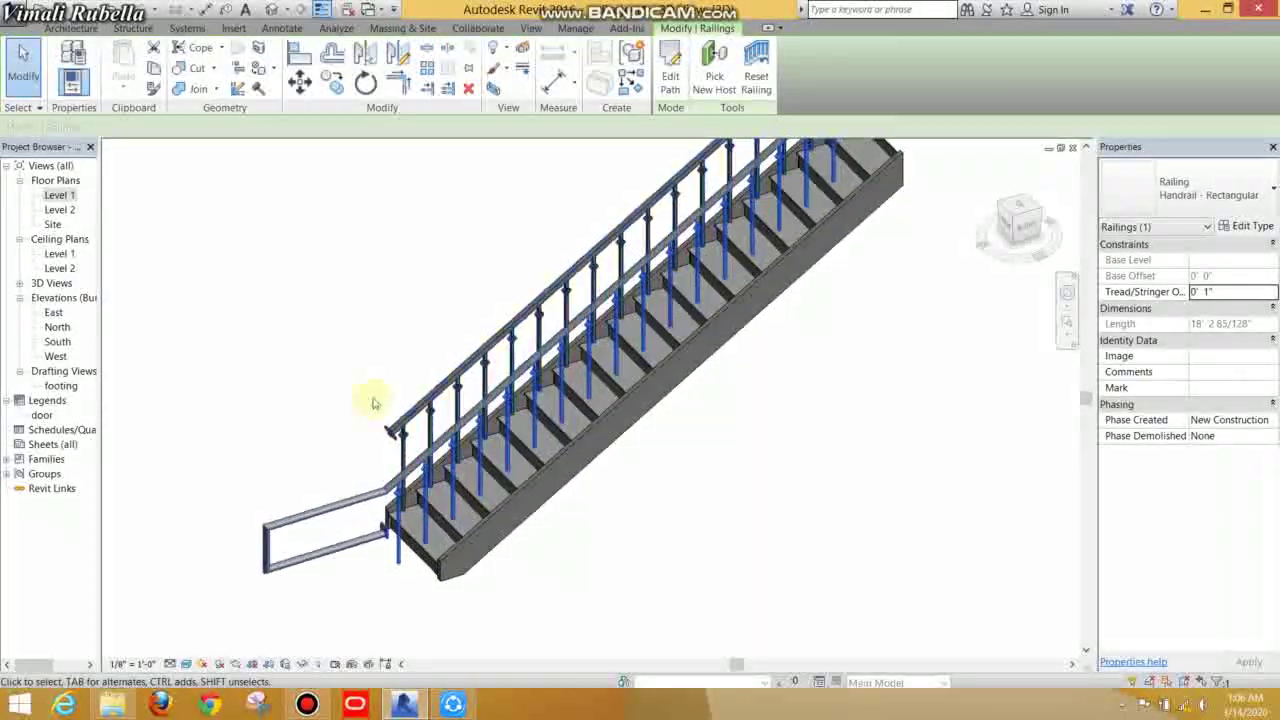
click(410, 405)
mouse_move(508, 383)
shift+middle_down()
mouse_move(543, 429)
mouse_move(586, 400)
mouse_move(629, 294)
mouse_move(745, 305)
shift+middle_up()
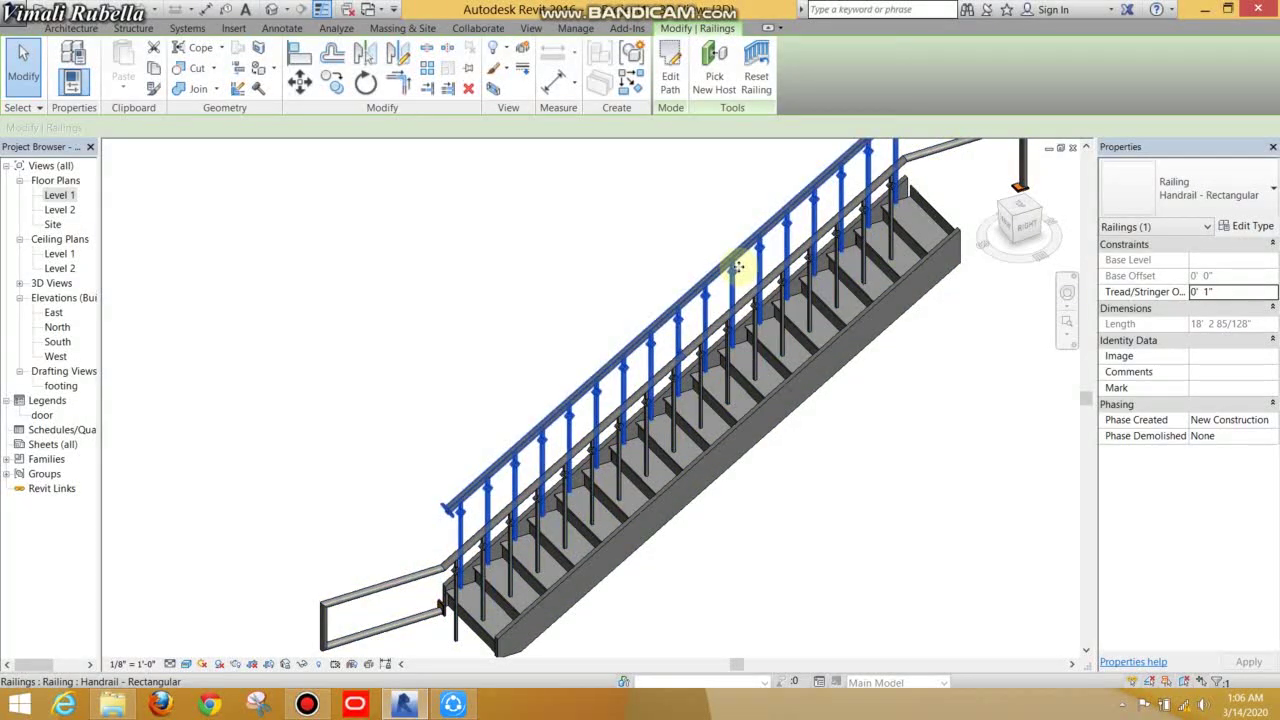
scroll(730, 330, up, 2)
scroll(715, 352, up, 2)
scroll(715, 352, down, 3)
mouse_move(691, 443)
shift+middle_down()
mouse_move(894, 380)
mouse_move(705, 400)
mouse_move(737, 420)
mouse_move(691, 423)
mouse_move(742, 302)
shift+middle_up()
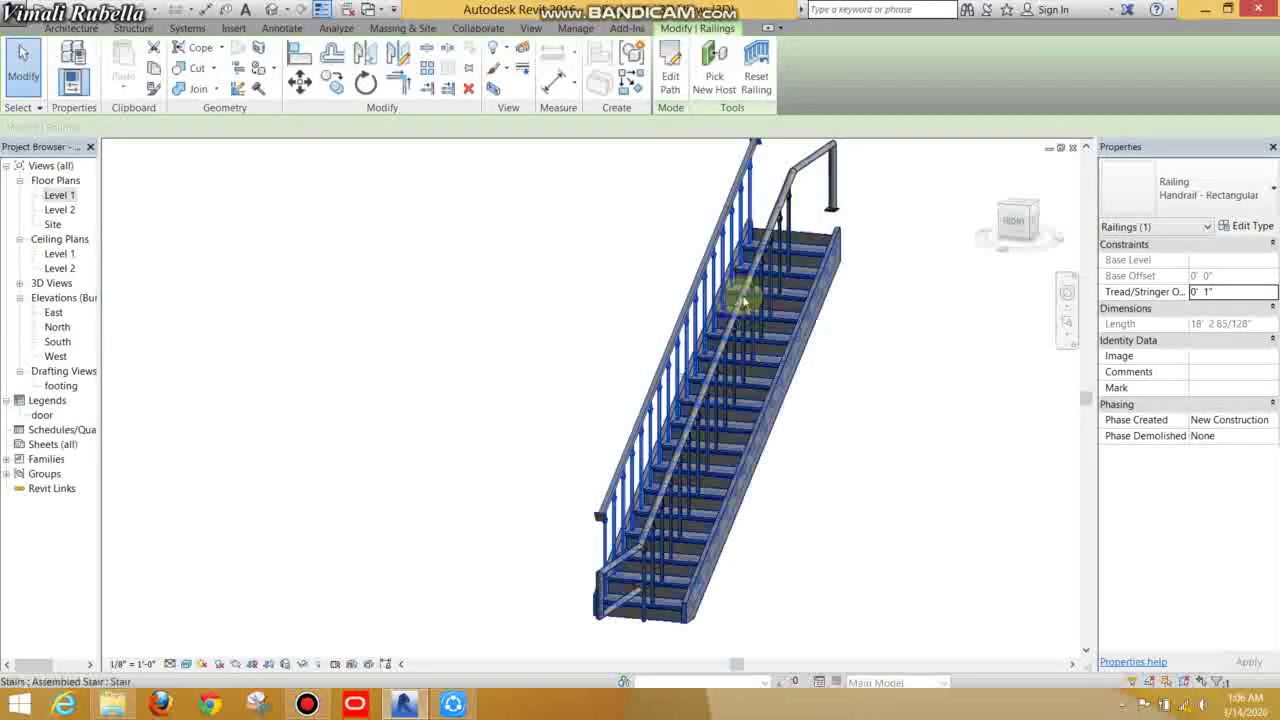
click(903, 366)
scroll(820, 194, up, 2)
scroll(803, 165, up, 1)
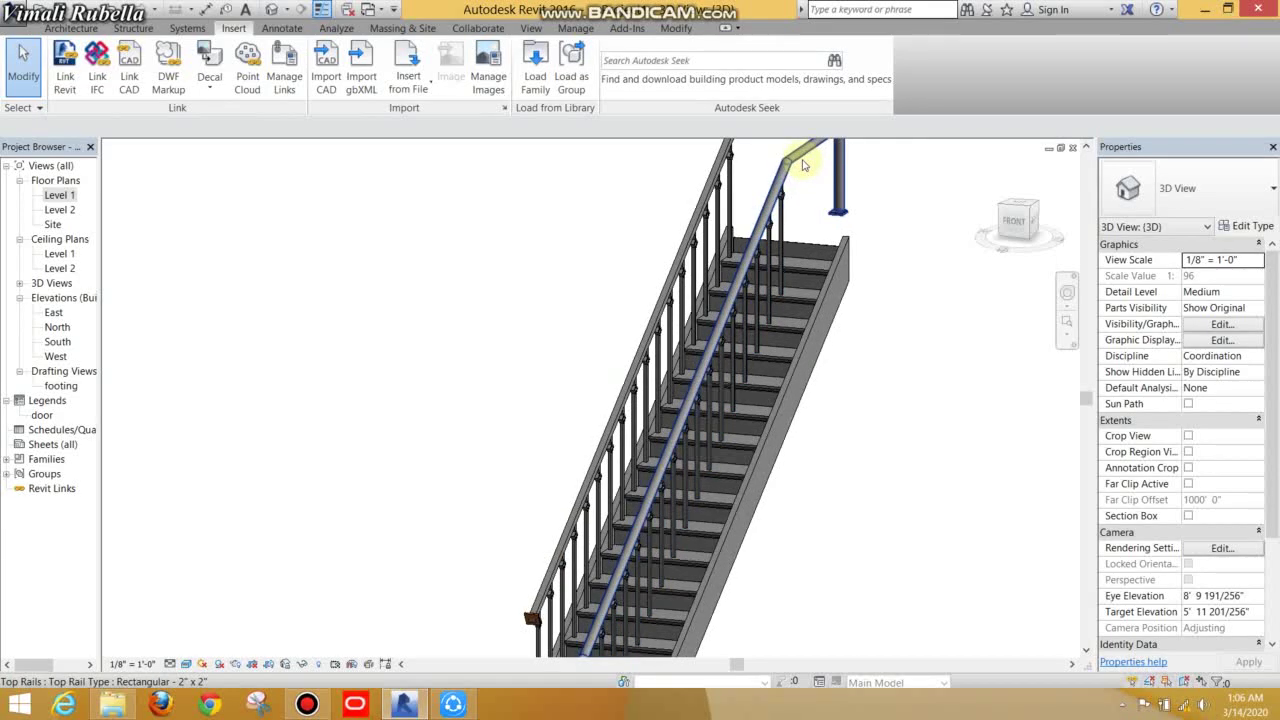
click(803, 162)
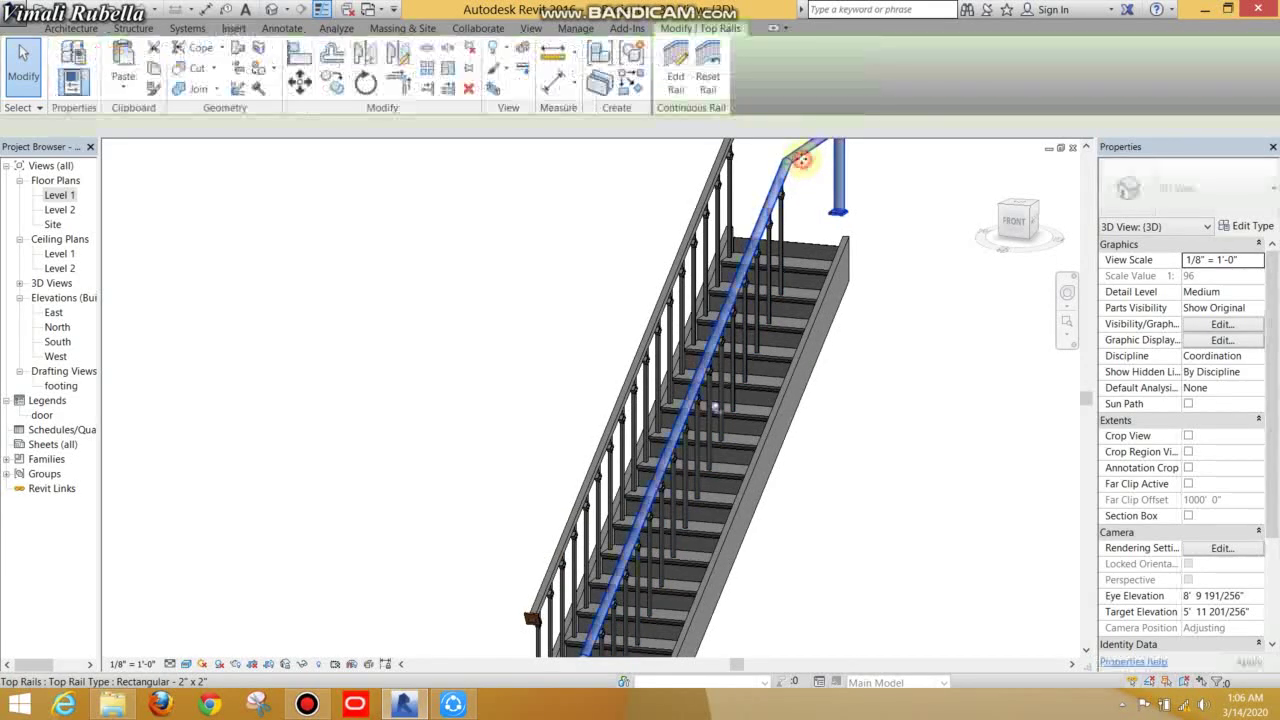
Step: Set both the bottom and top extension styles of the top rail type to Wall
click(1240, 226)
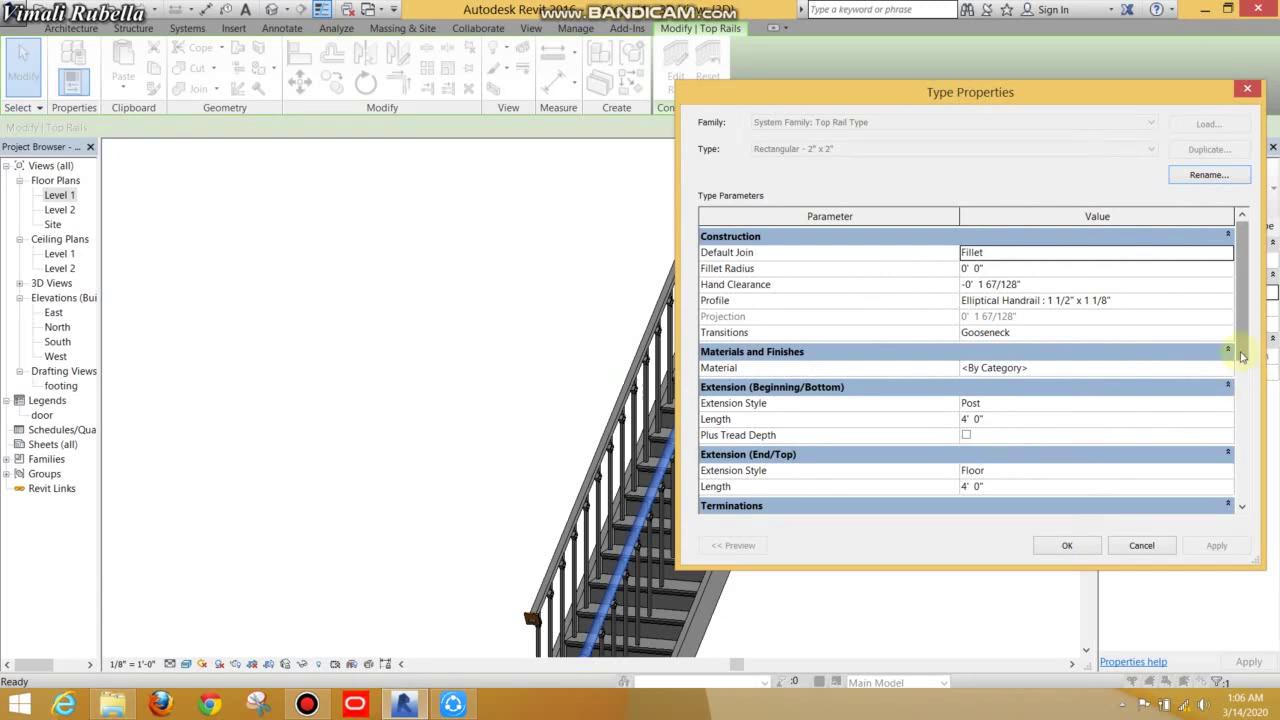
drag(1240, 355, 1240, 381)
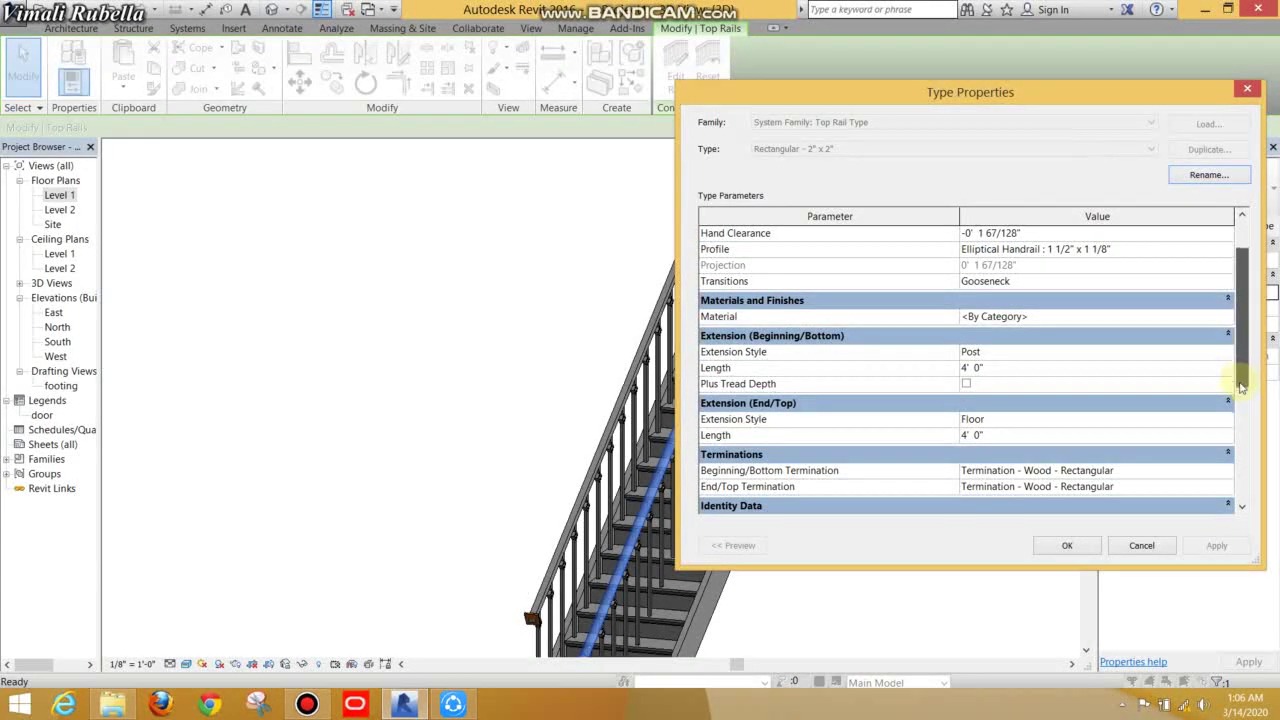
click(1230, 336)
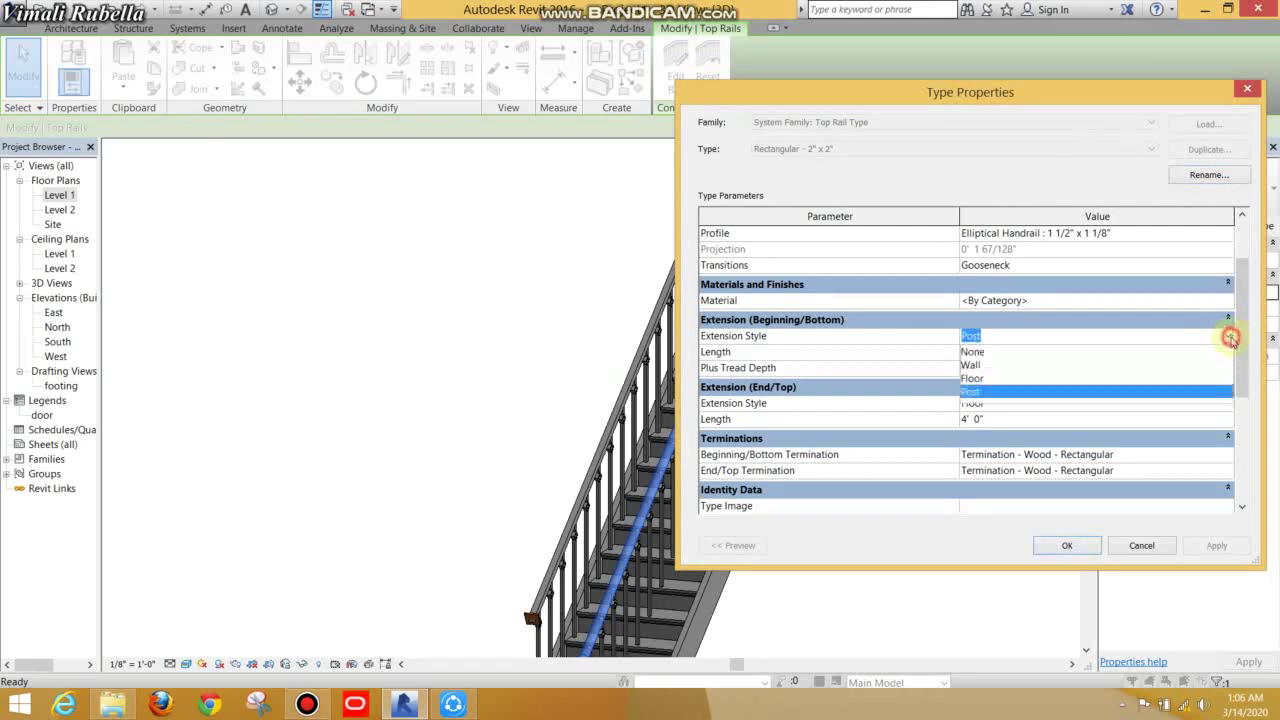
click(969, 366)
click(1210, 546)
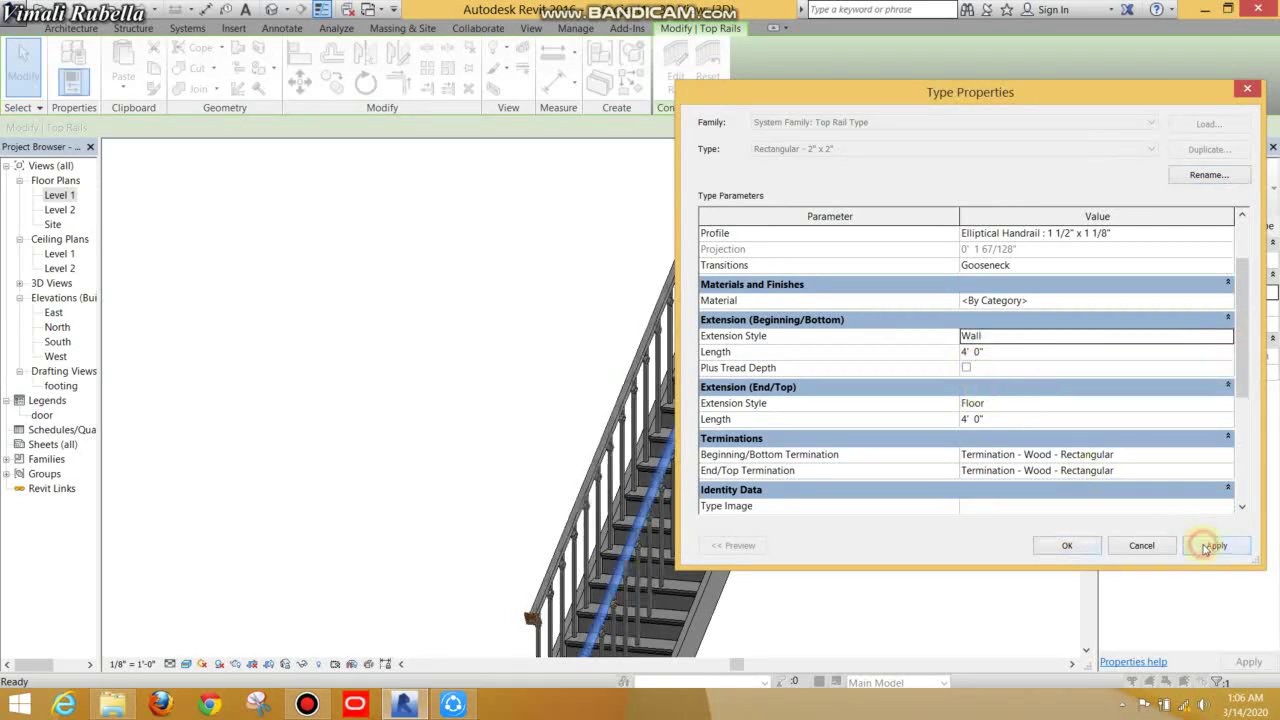
click(1228, 404)
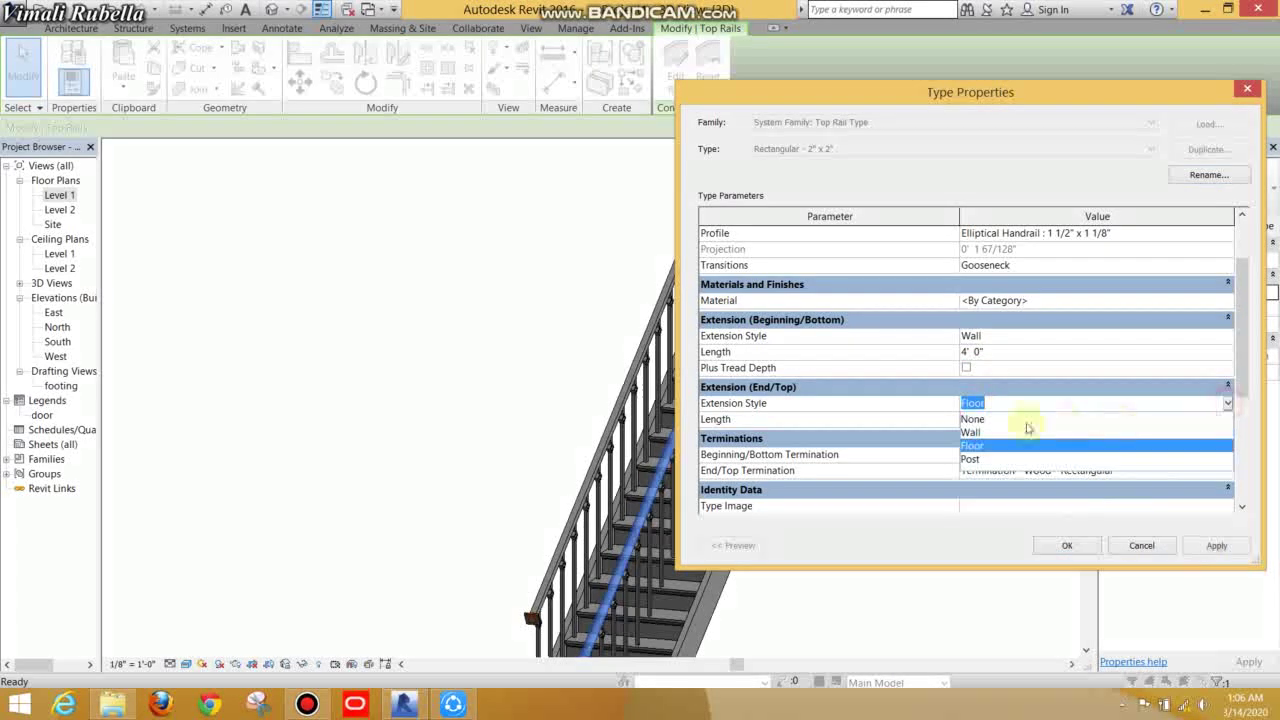
click(969, 432)
click(1216, 546)
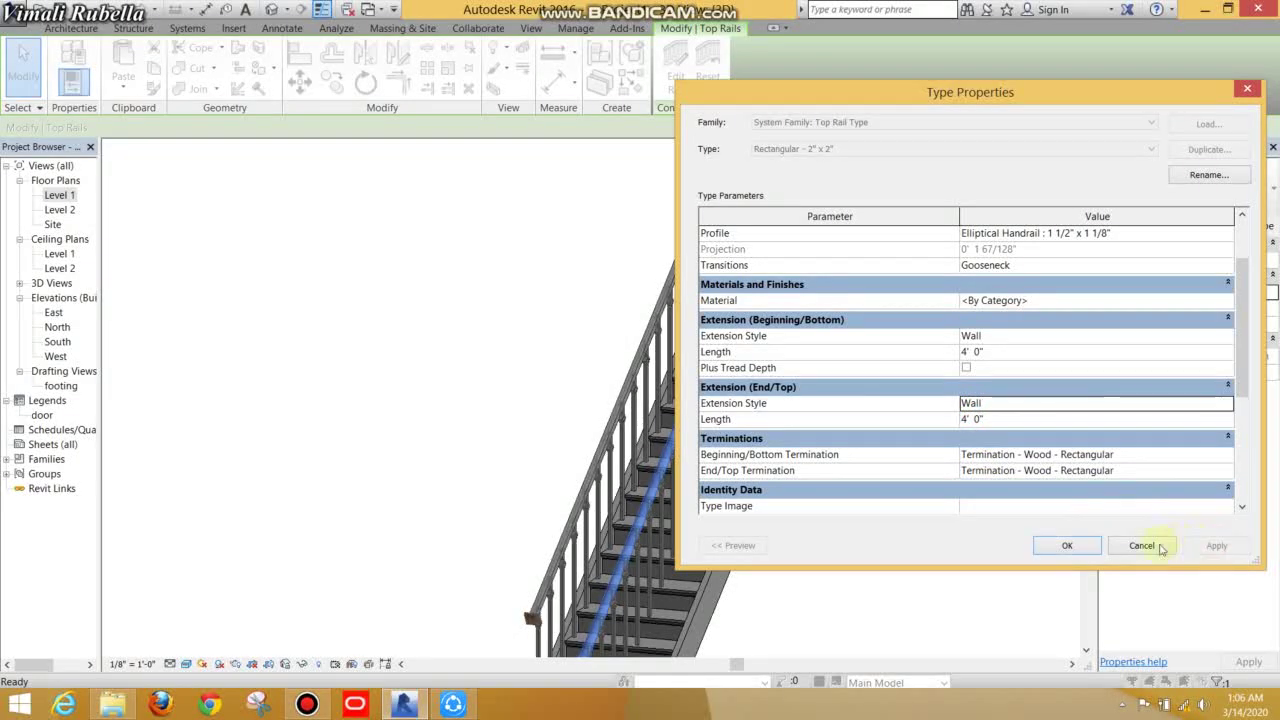
Step: Set both the bottom and top terminations of the top rail type to None
click(1078, 546)
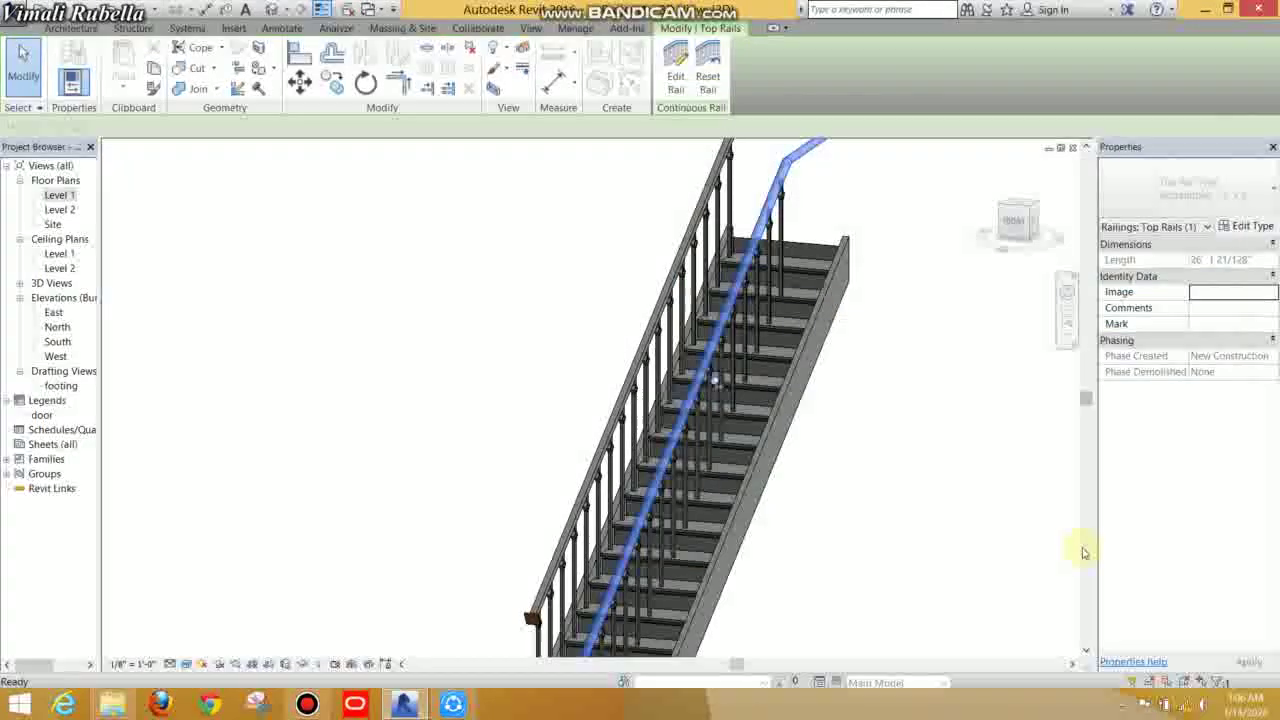
mouse_move(900, 463)
middle_down()
mouse_move(691, 443)
mouse_move(674, 480)
mouse_move(619, 438)
mouse_move(785, 418)
mouse_move(877, 449)
mouse_move(737, 400)
mouse_move(655, 462)
mouse_move(680, 450)
middle_up()
scroll(610, 425, up, 2)
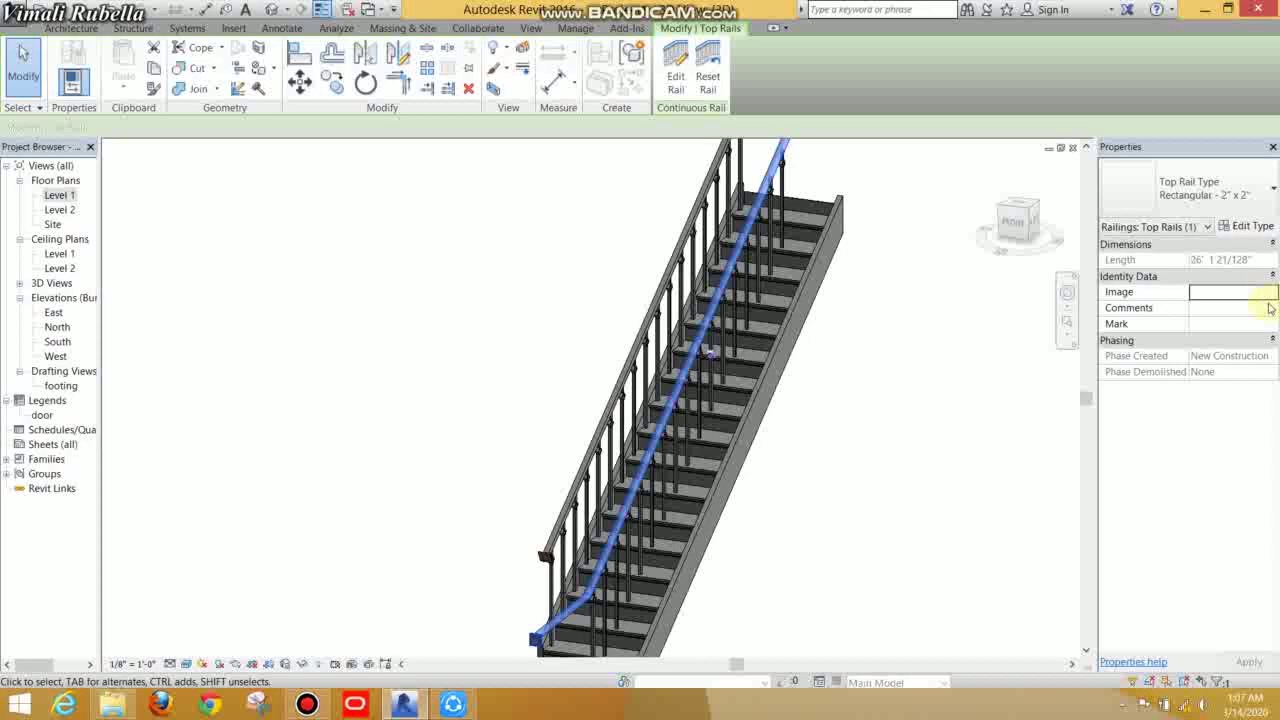
click(1249, 229)
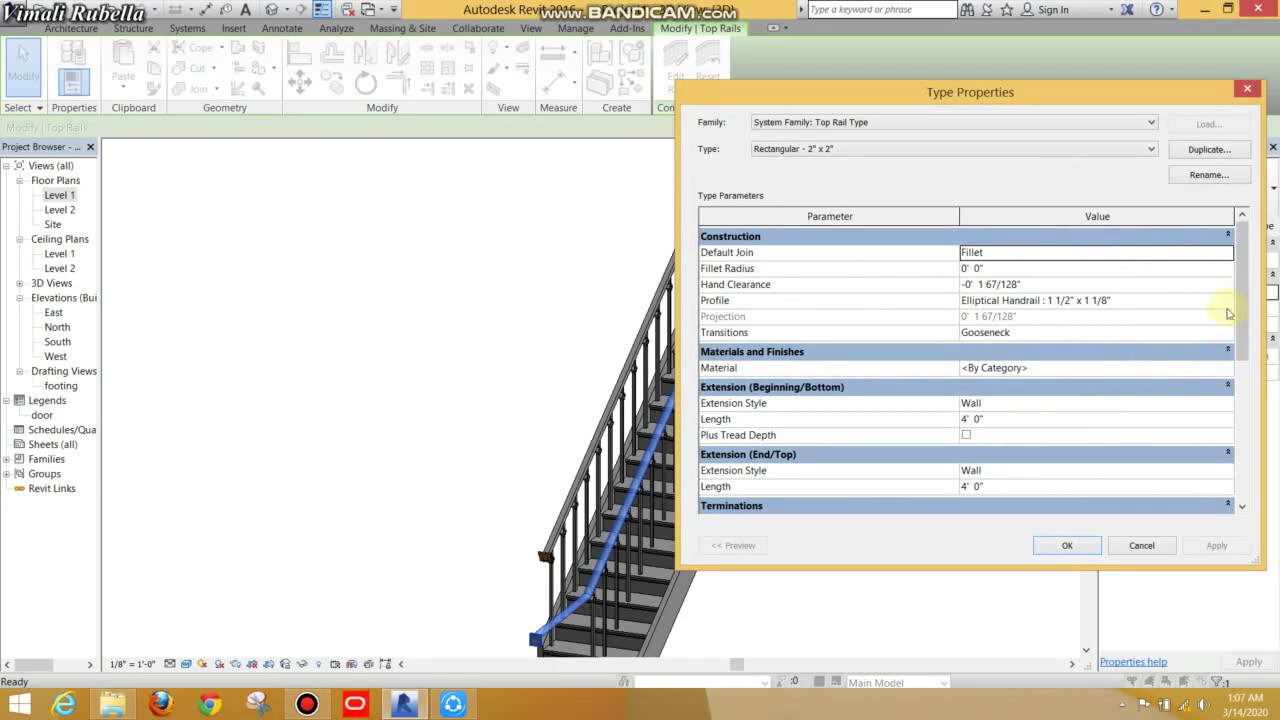
mouse_move(1232, 336)
mouse_down()
mouse_move(1236, 470)
mouse_move(1225, 415)
mouse_up()
click(1226, 408)
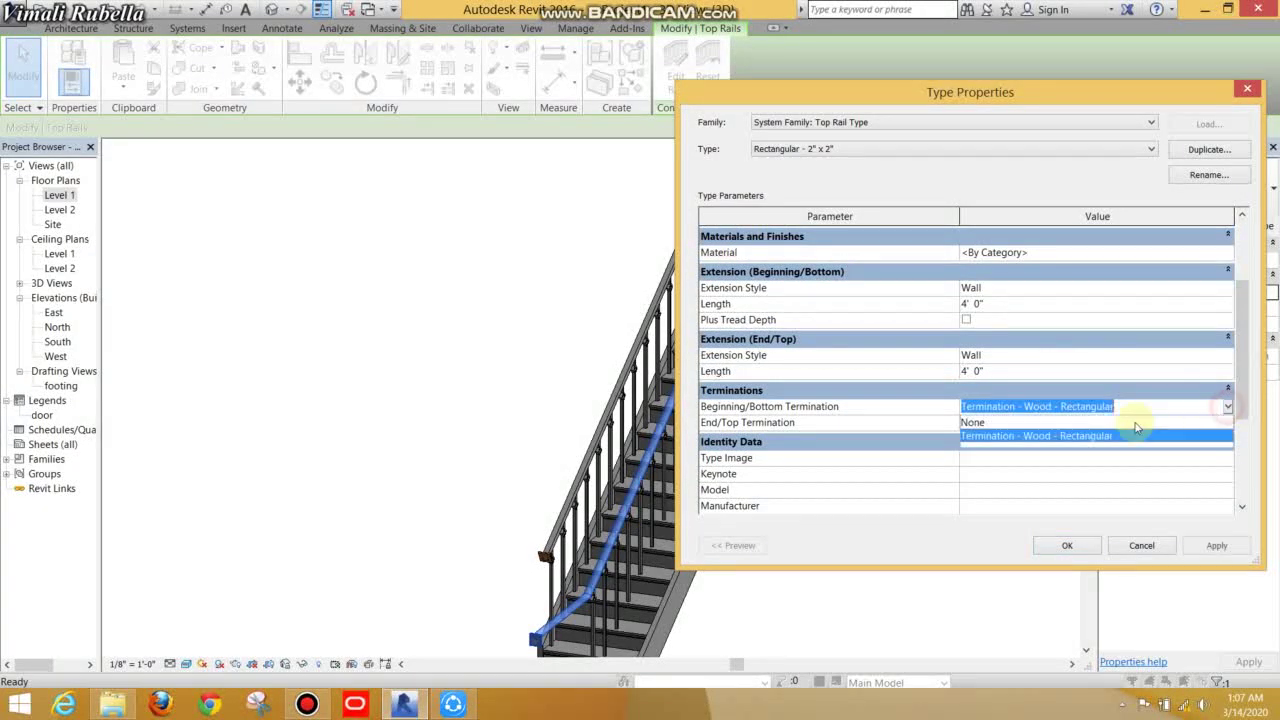
click(984, 423)
click(1224, 423)
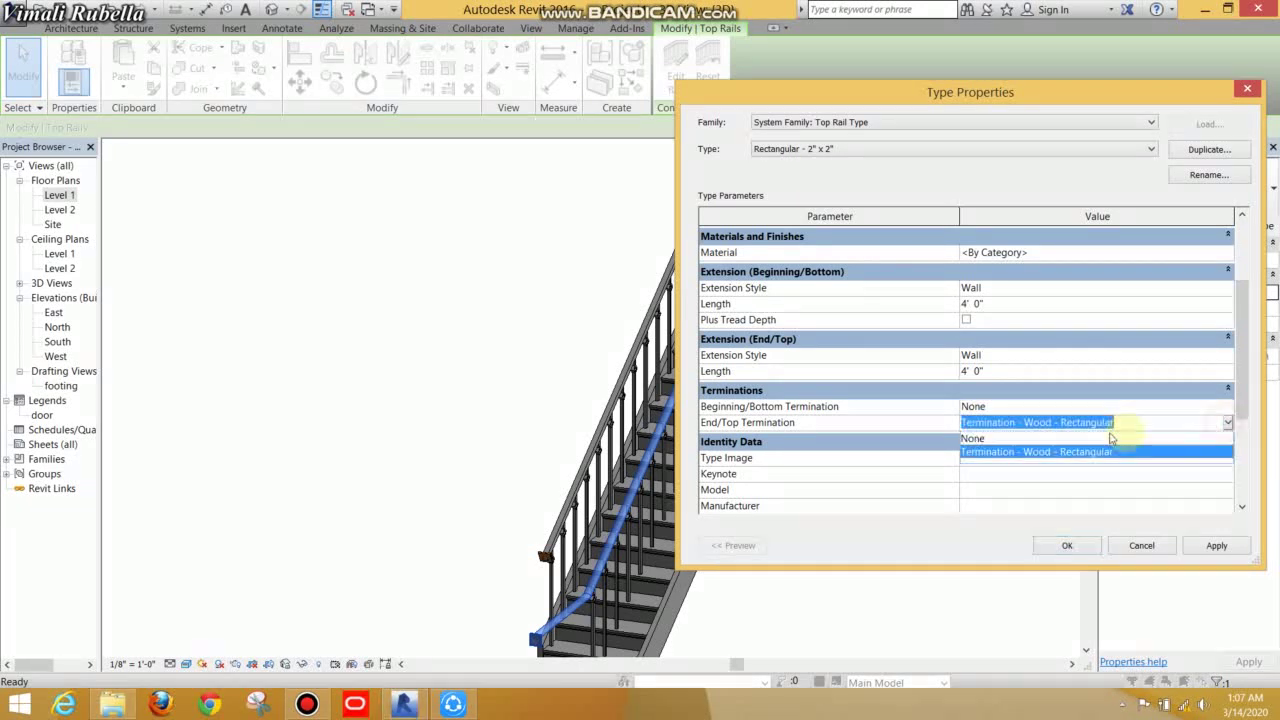
click(975, 438)
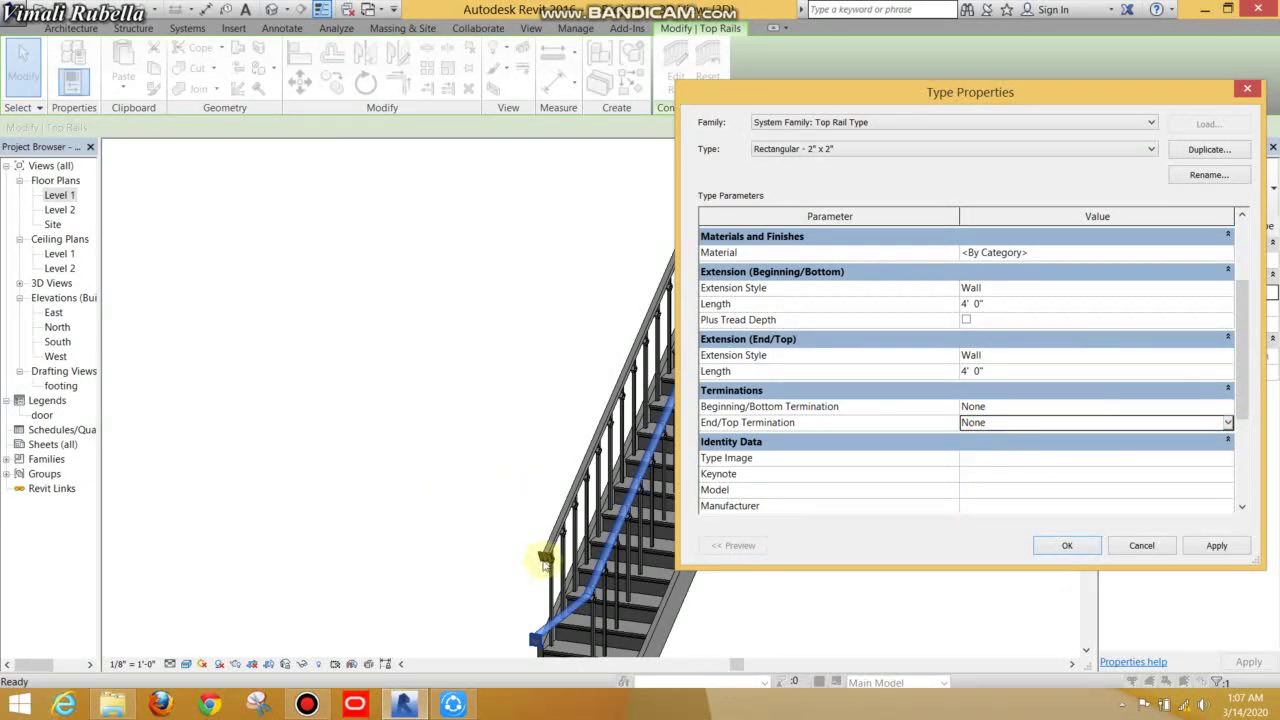
click(1219, 546)
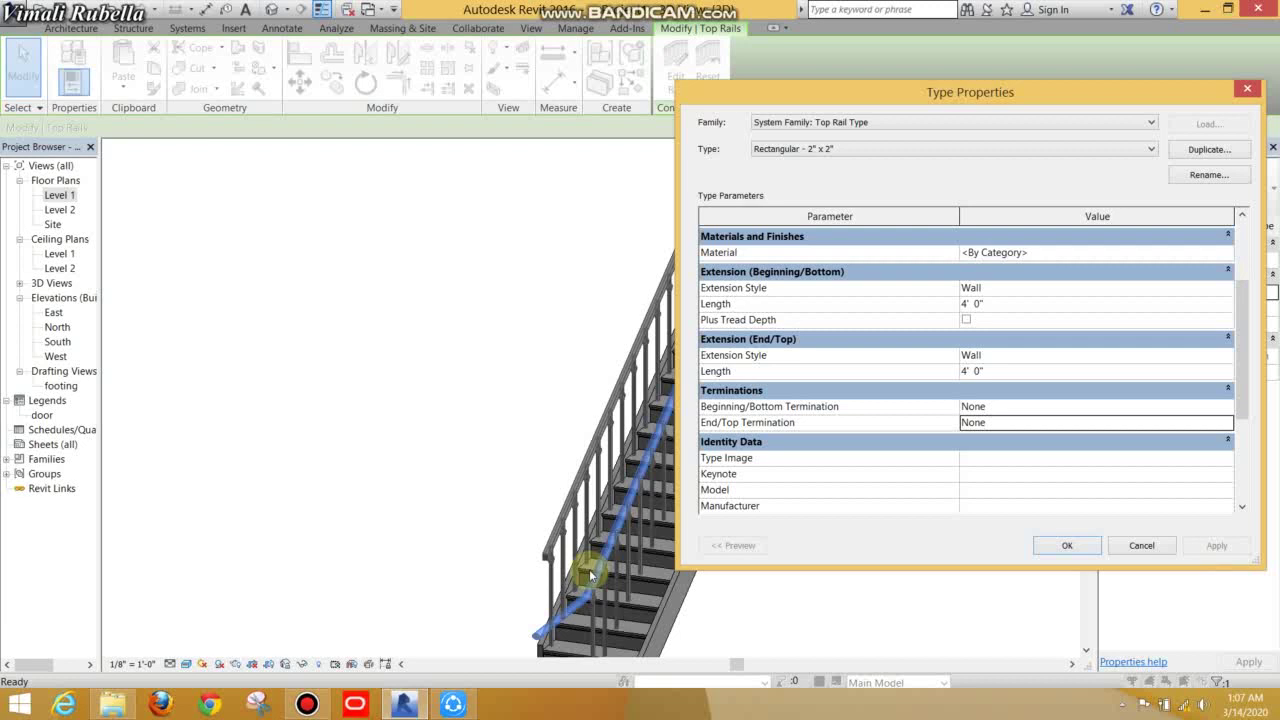
Step: Switch both the bottom and top extension styles to Post
click(1227, 288)
click(970, 345)
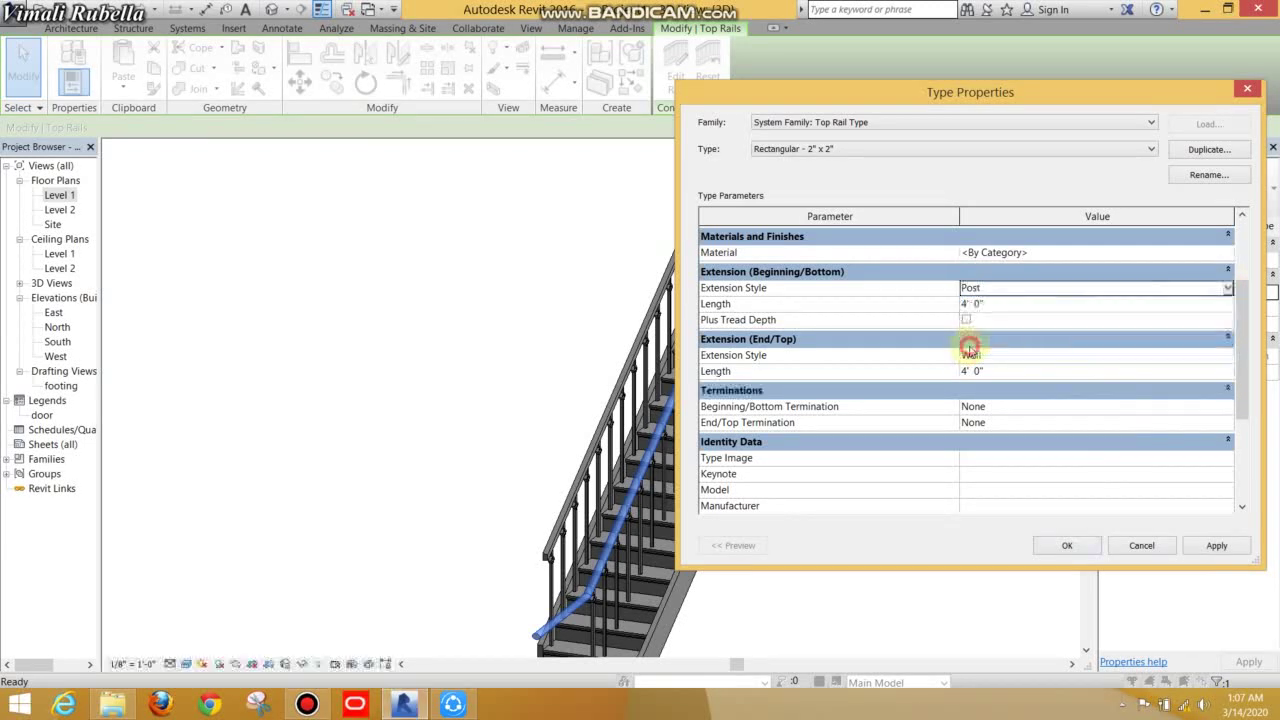
click(1227, 355)
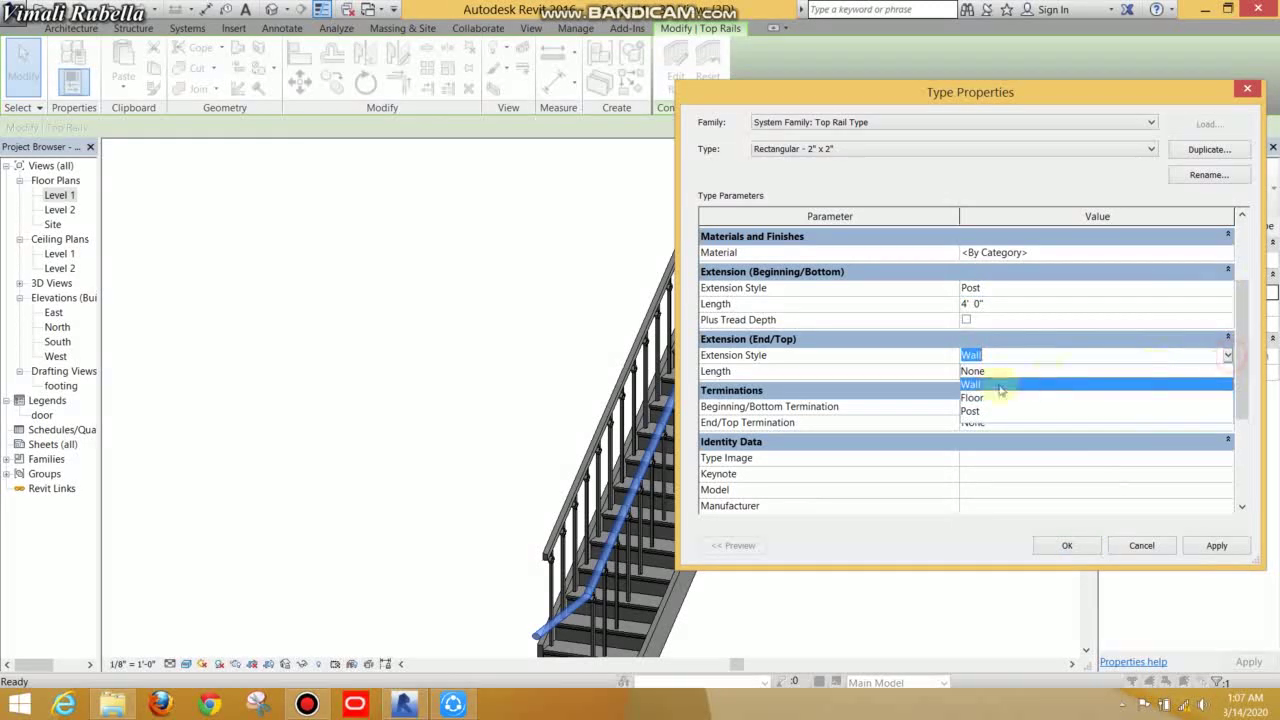
click(971, 410)
click(1214, 547)
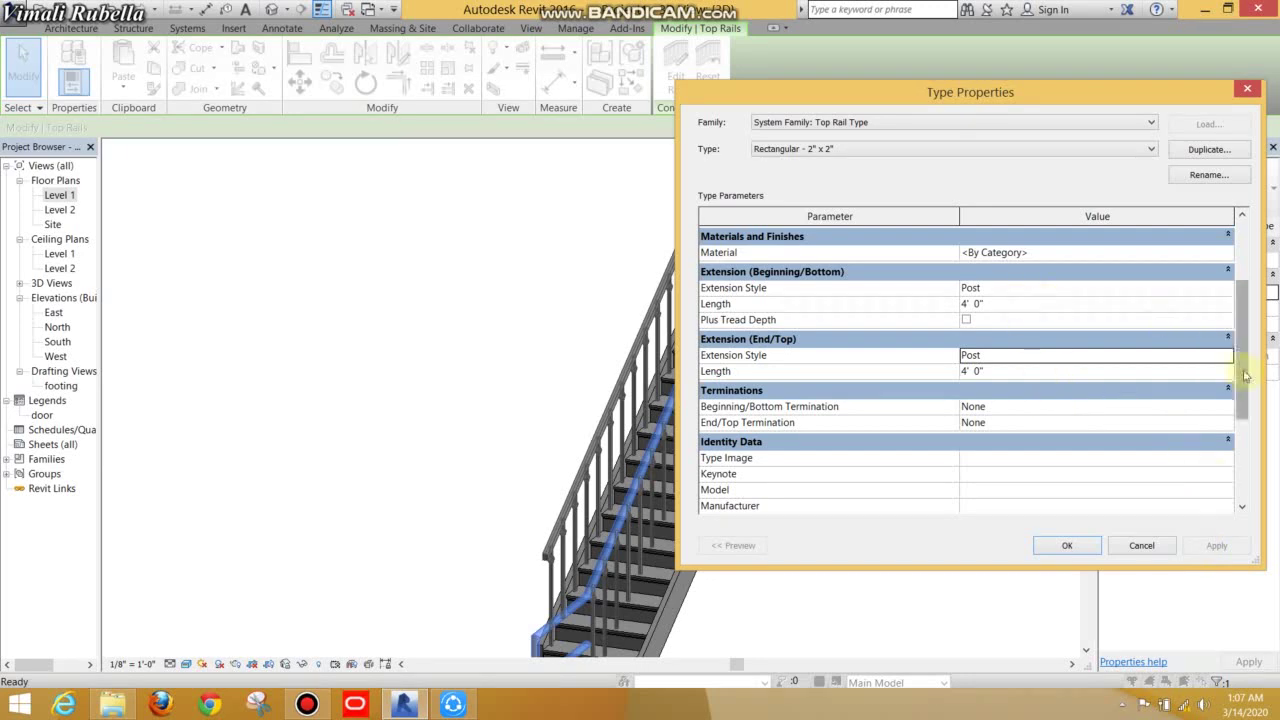
Step: Set both Post extension lengths to 1' 0" and confirm the type changes
drag(1245, 358, 1249, 312)
click(966, 399)
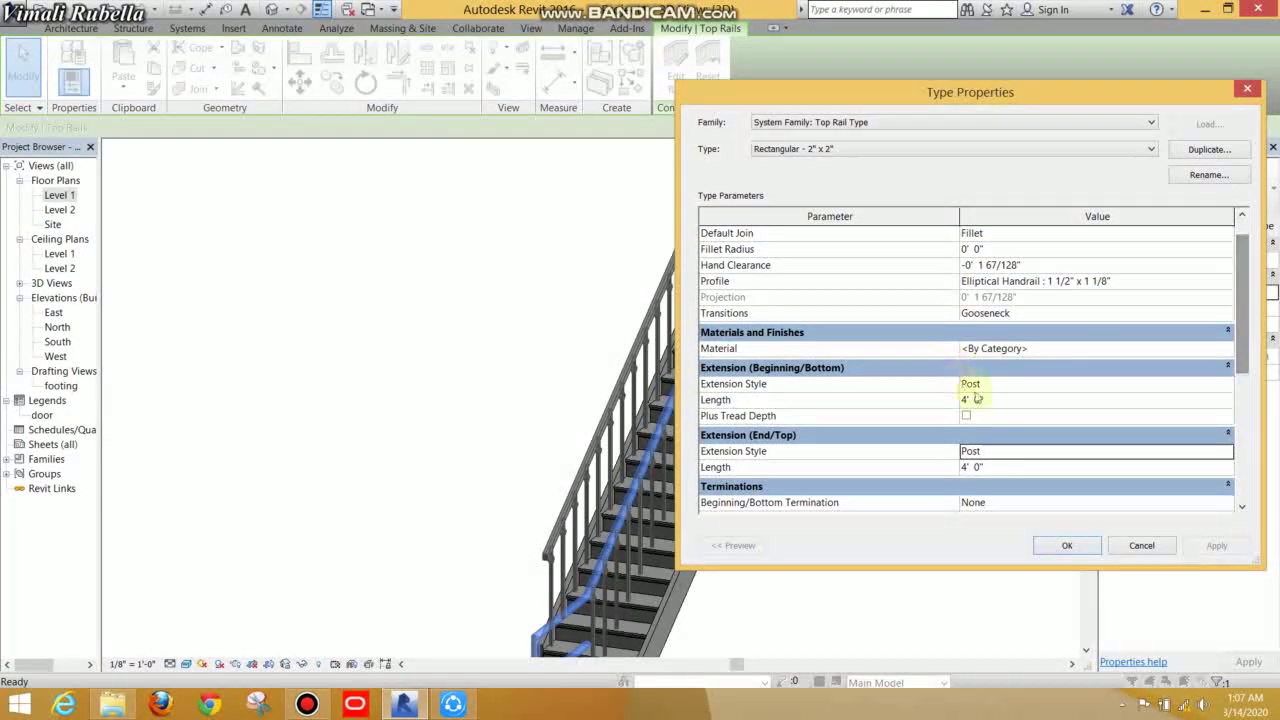
click(1016, 401)
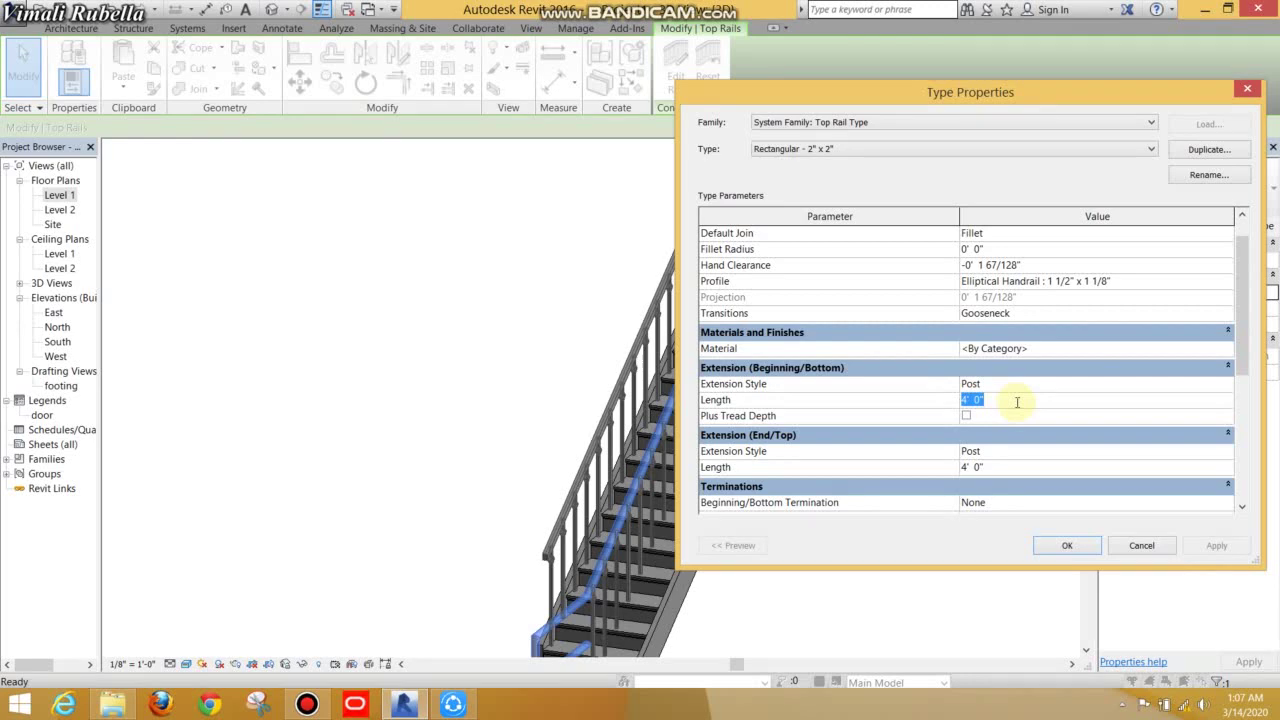
text(1)
key(Return)
click(1030, 469)
text(1)
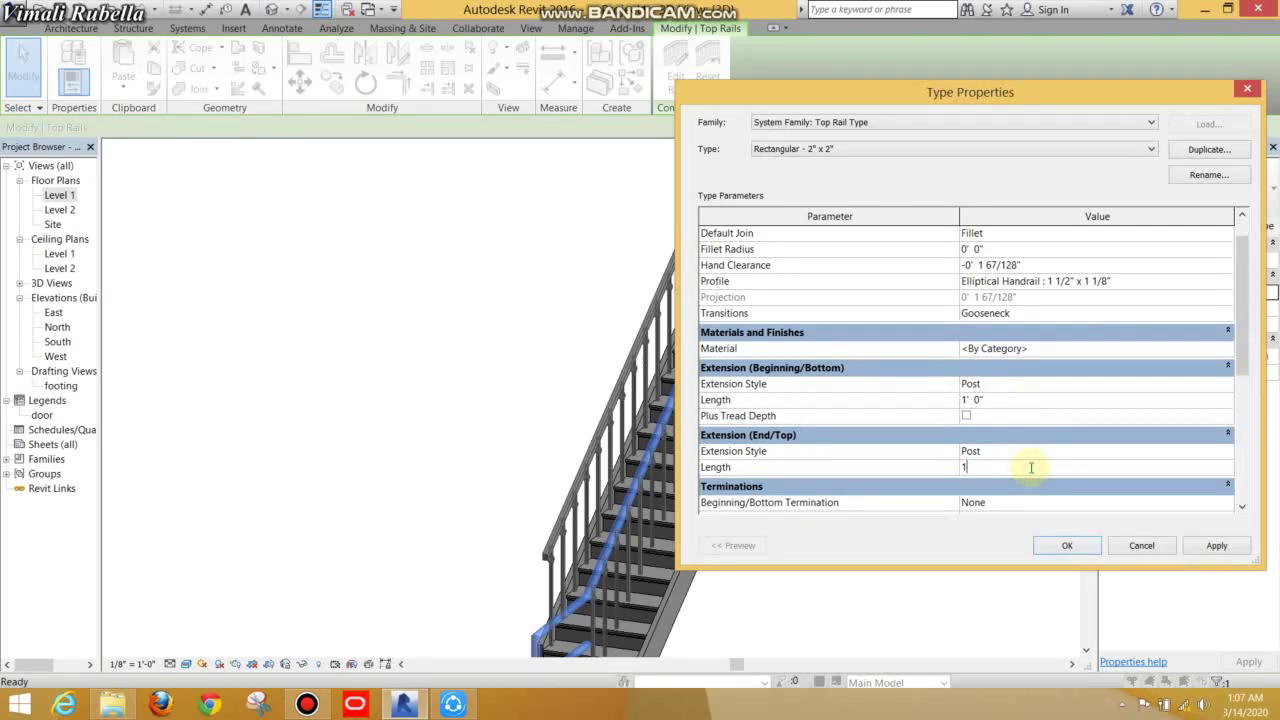
key(Return)
click(1077, 545)
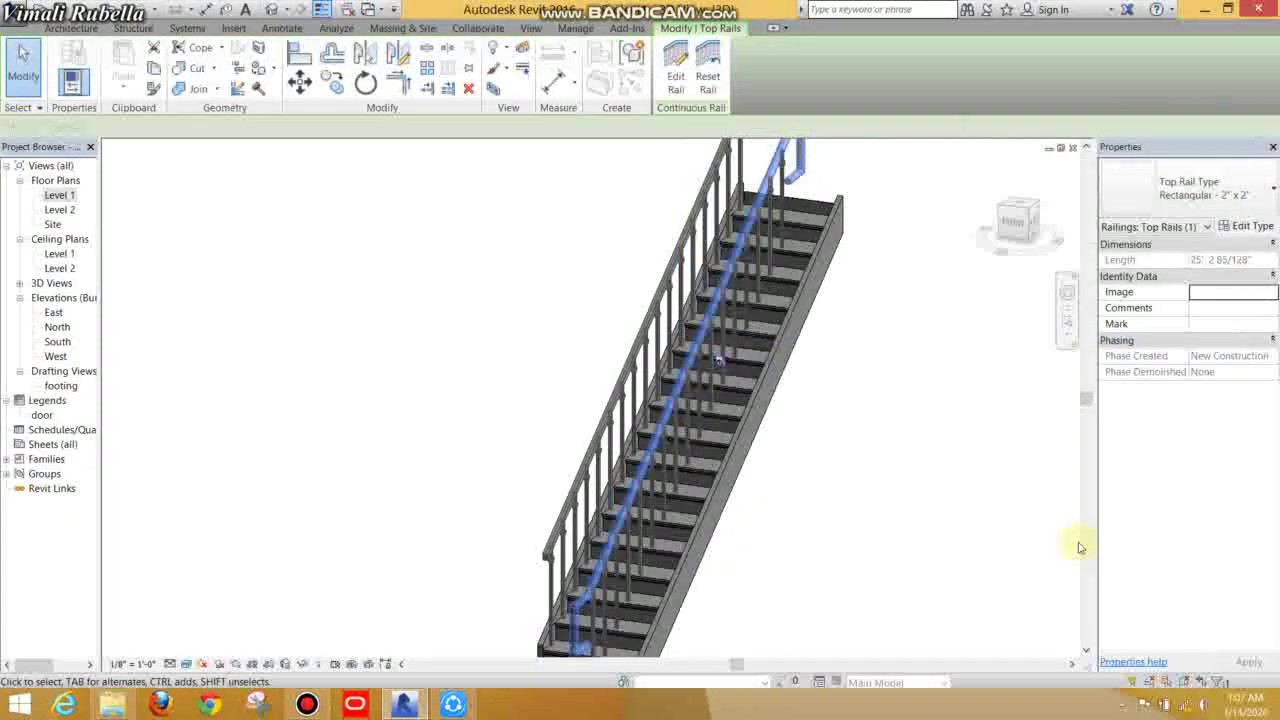
Step: View the stair from the front and narrow the handrail selection to its top rail
click(837, 509)
mouse_move(800, 514)
shift+middle_down()
mouse_move(727, 283)
mouse_move(790, 275)
mouse_move(804, 428)
mouse_move(969, 457)
mouse_move(966, 480)
shift+middle_up()
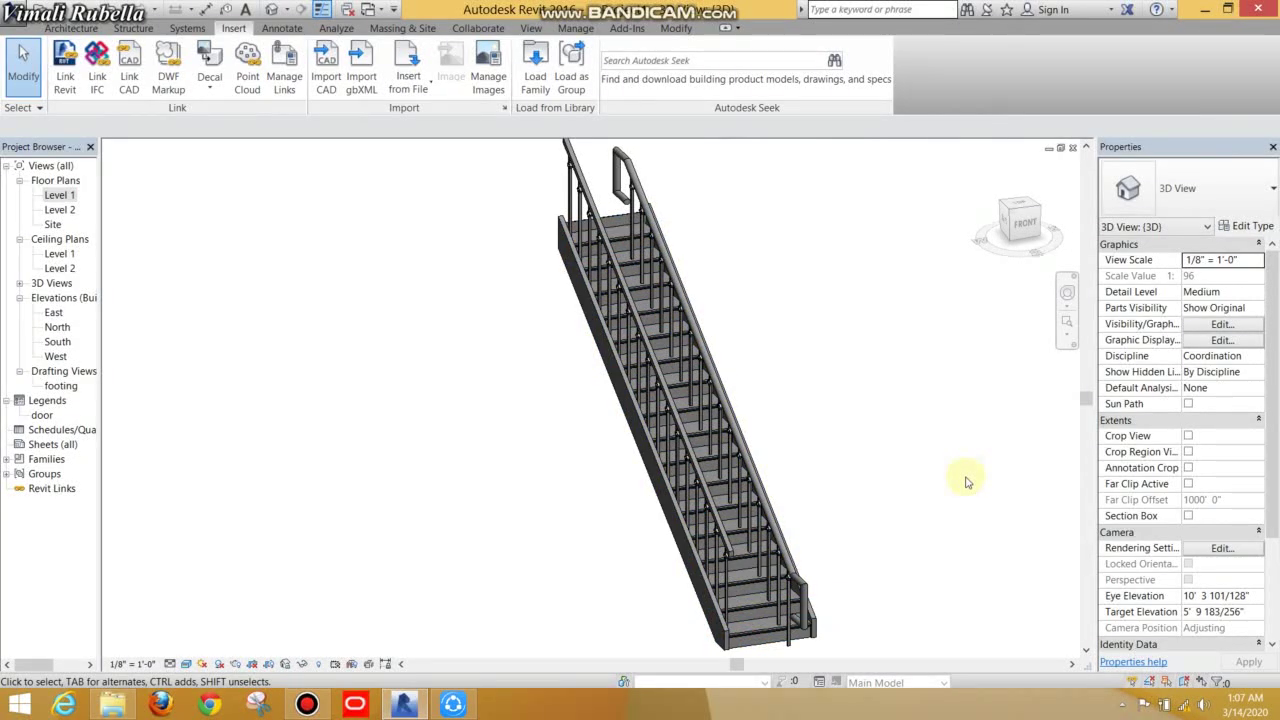
click(686, 305)
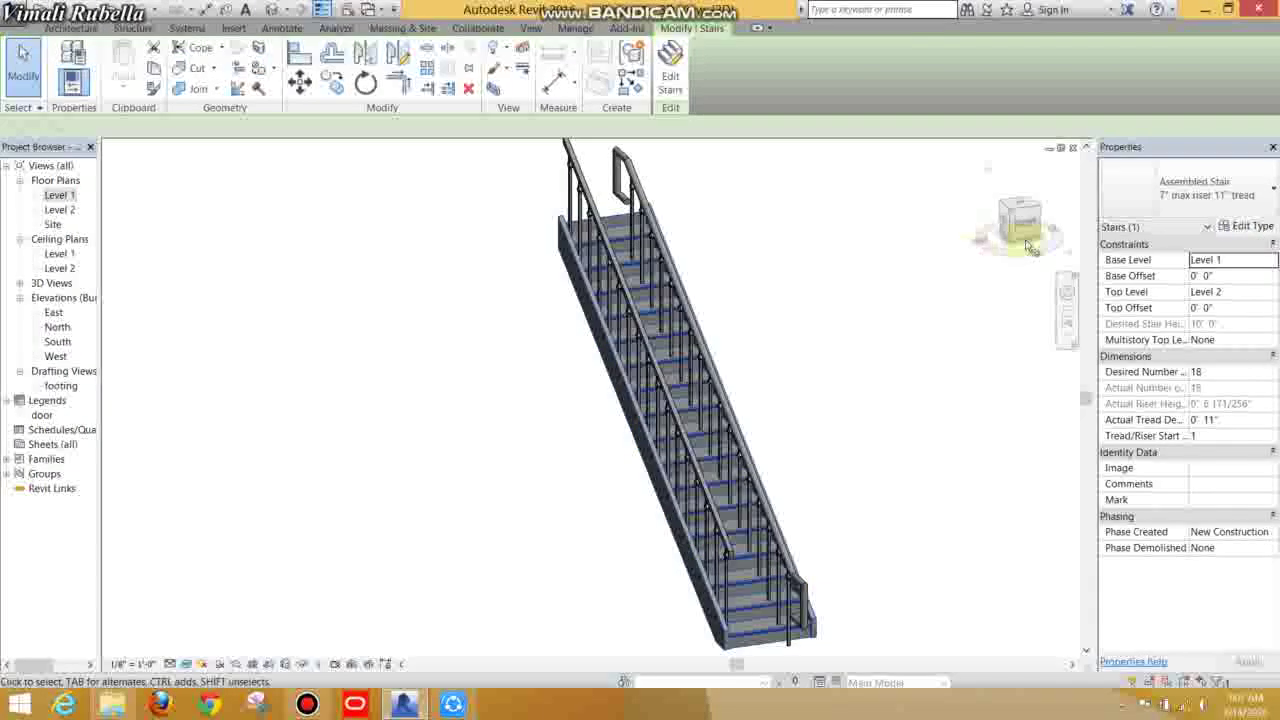
click(1028, 231)
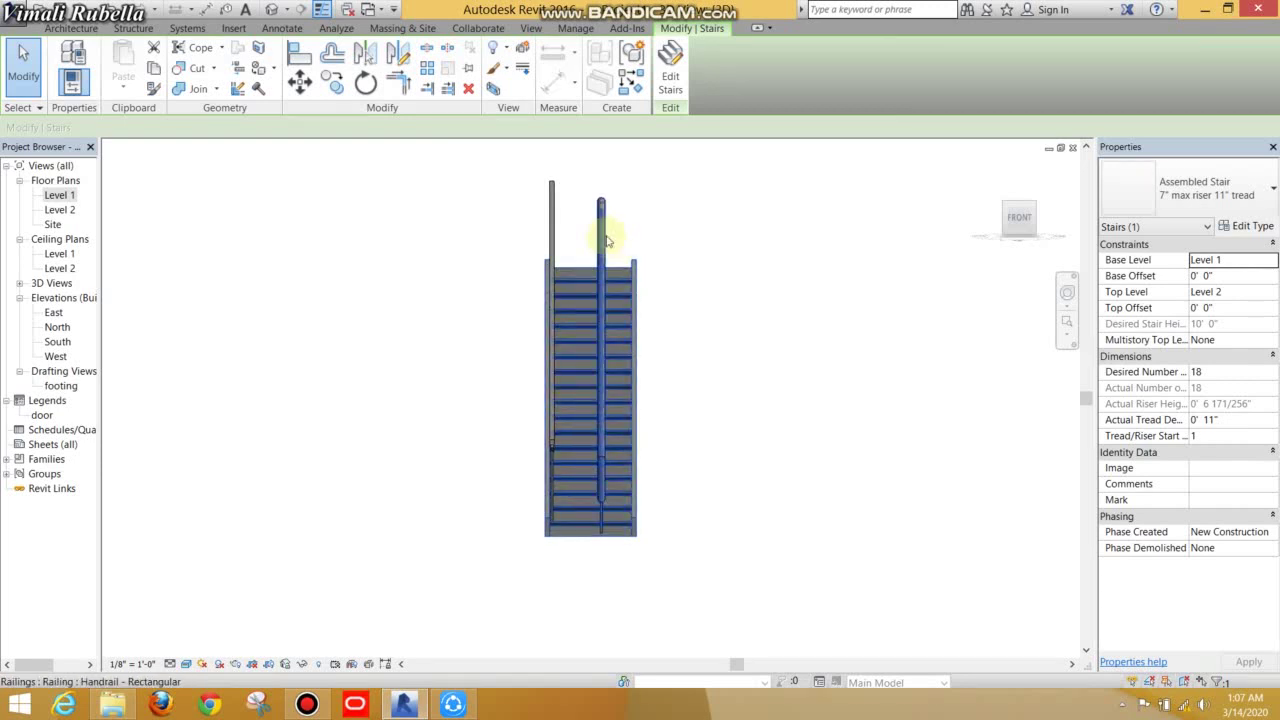
click(604, 234)
key(Tab)
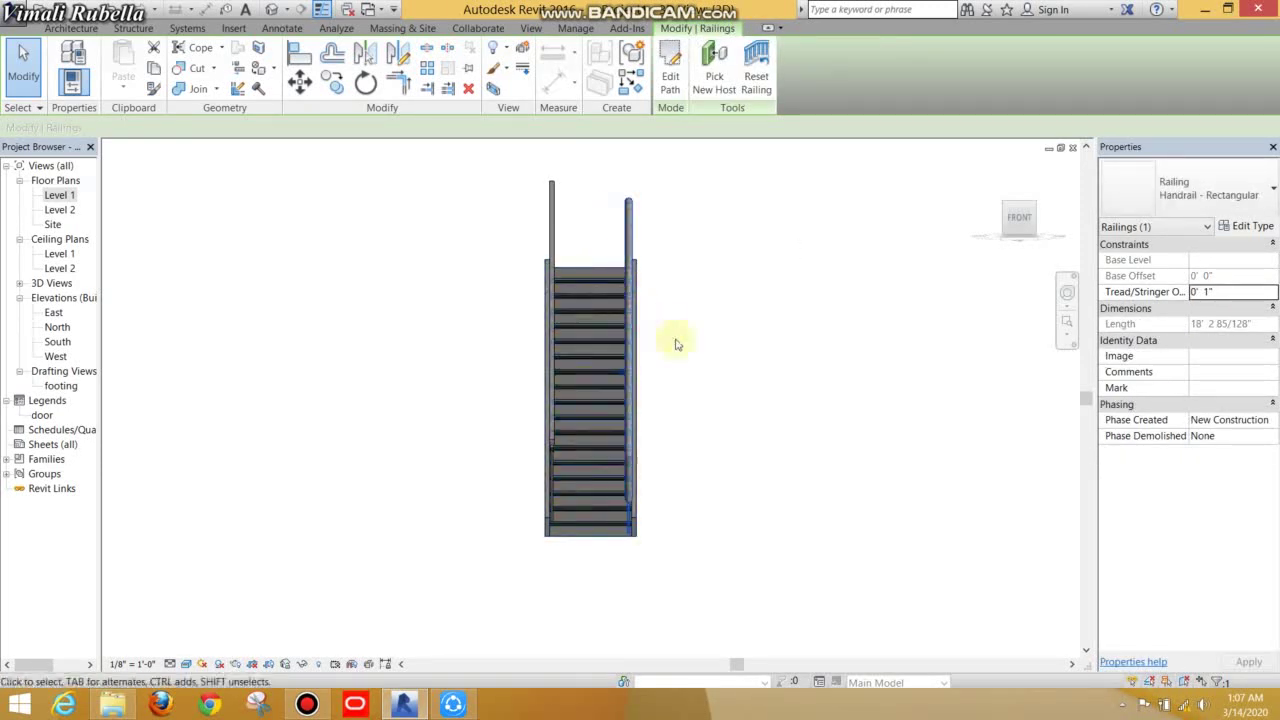
Step: Return to an angled 3D view and Tab-select the outer railing's top rail
mouse_move(689, 343)
shift+middle_down()
mouse_move(537, 443)
mouse_move(700, 420)
mouse_move(940, 432)
shift+middle_up()
click(940, 432)
scroll(778, 300, up, 1)
scroll(778, 260, up, 2)
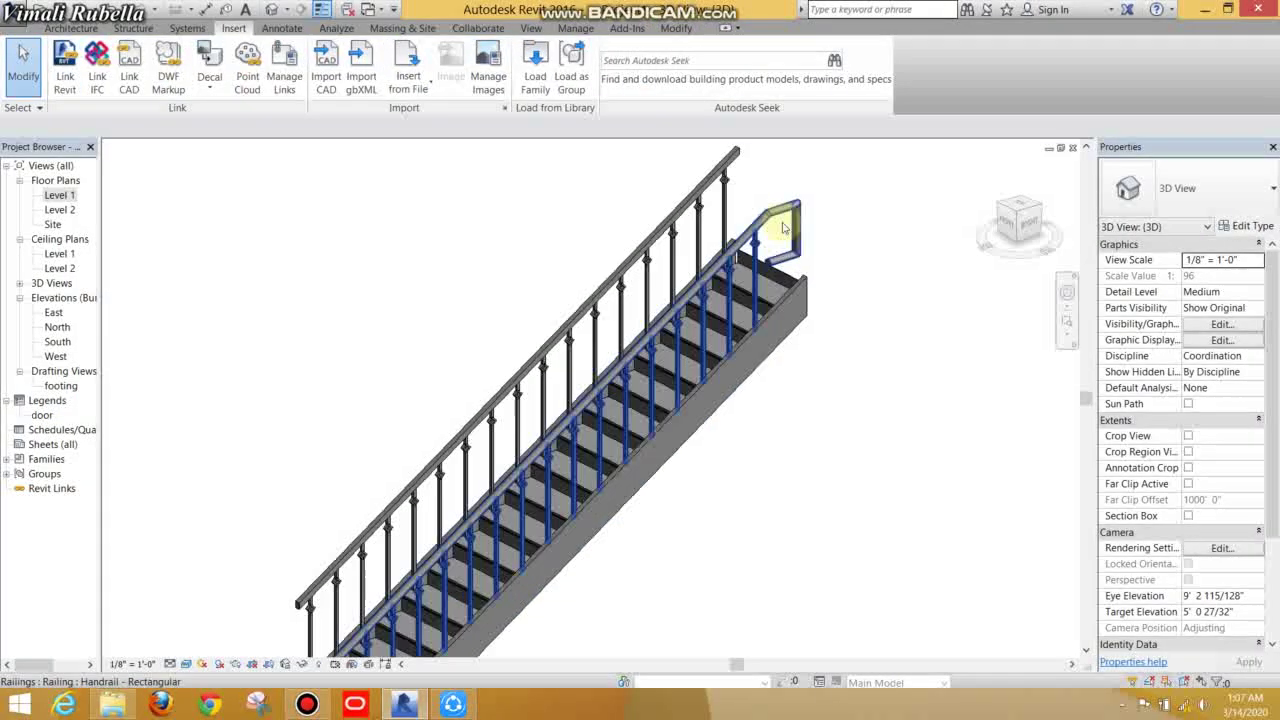
scroll(778, 250, up, 2)
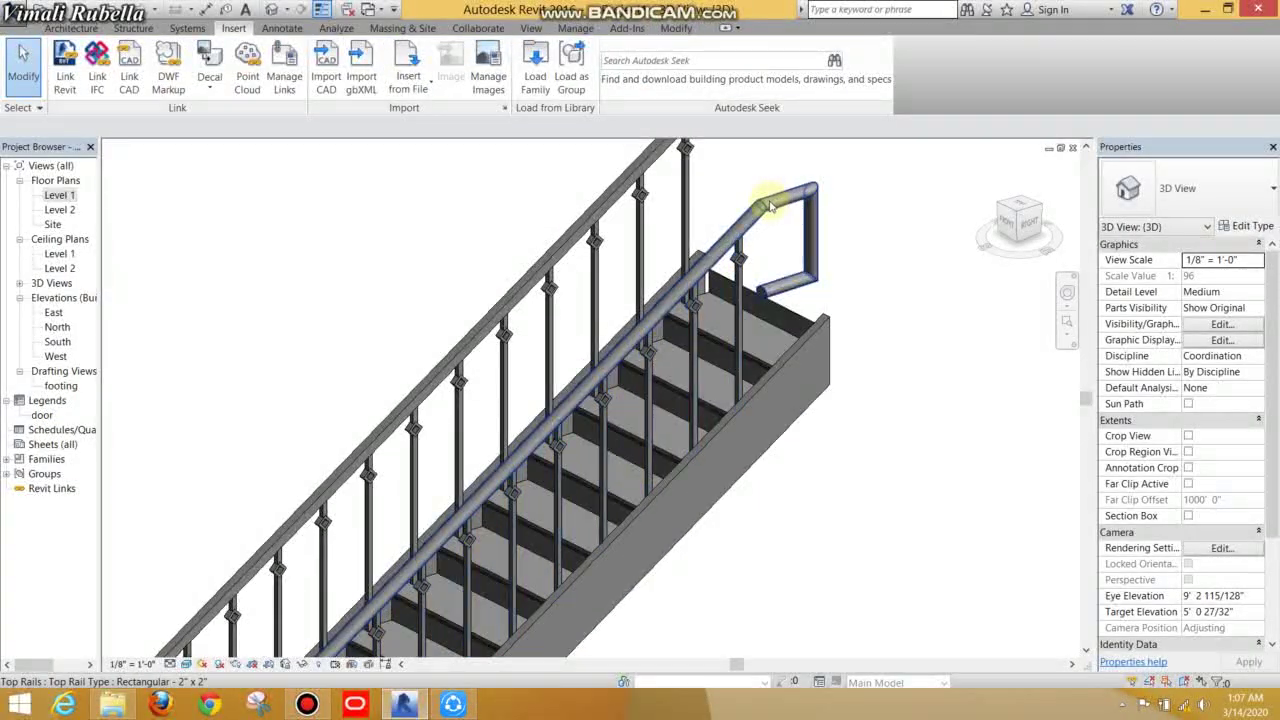
mouse_move(787, 280)
shift+middle_down()
mouse_move(849, 274)
mouse_move(775, 195)
mouse_move(860, 270)
shift+middle_up()
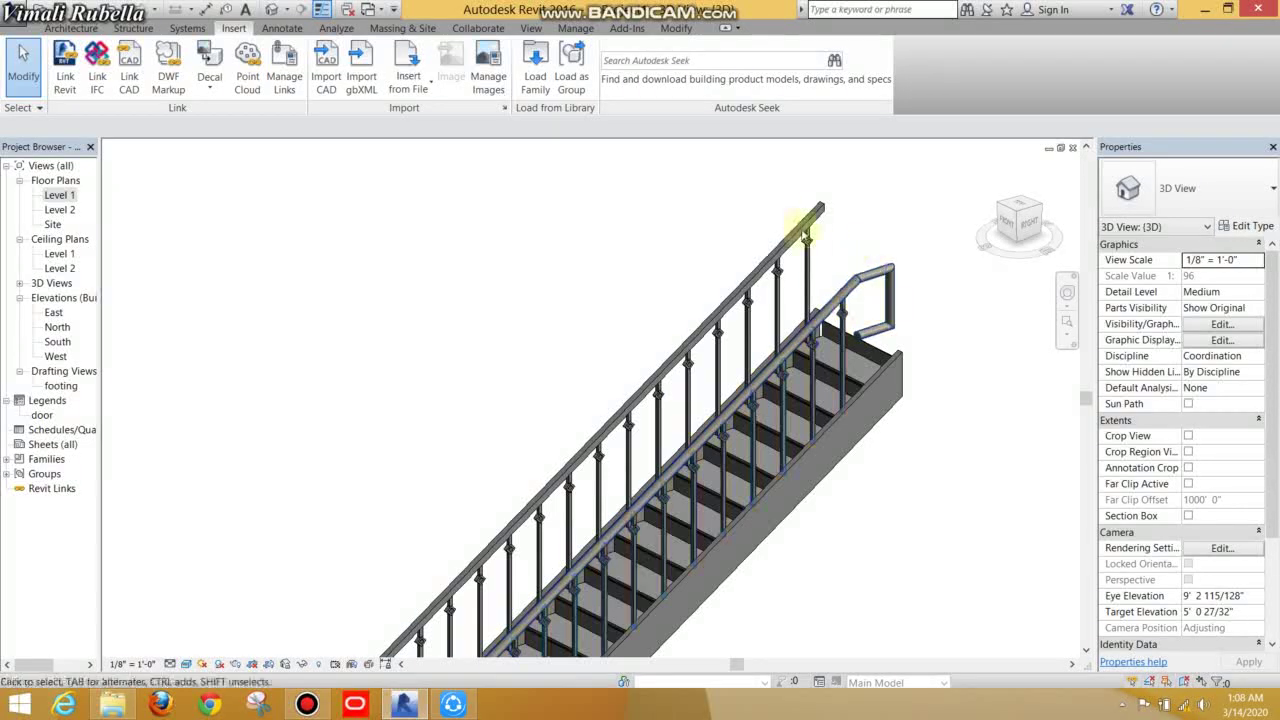
key(Tab)
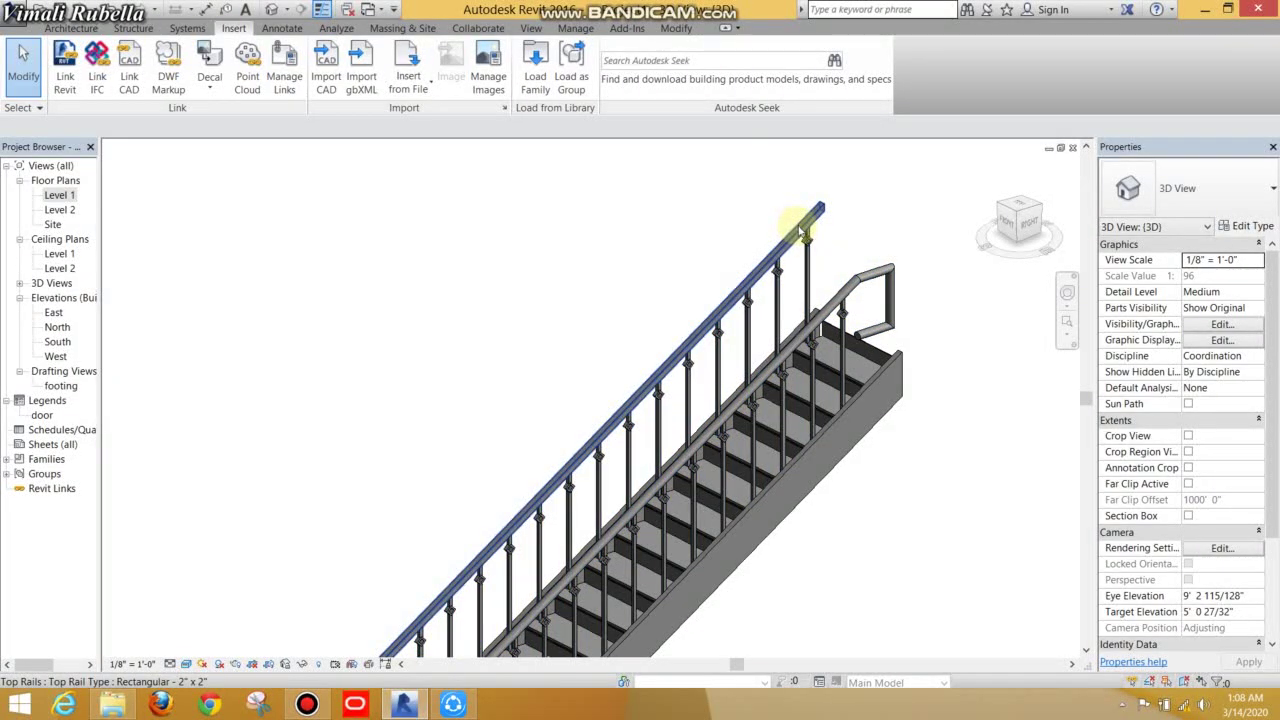
click(800, 228)
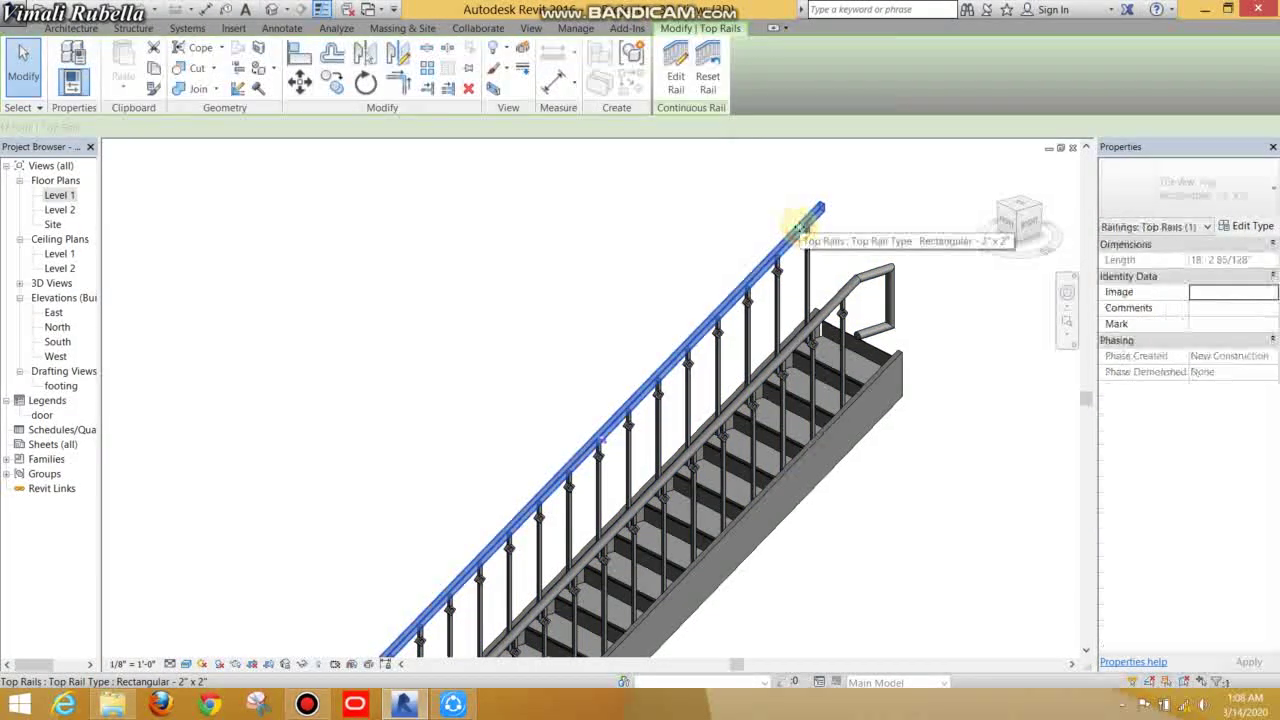
Step: Change the top rail's profile to Circular Handrail:1" and finish the rail edit
click(680, 82)
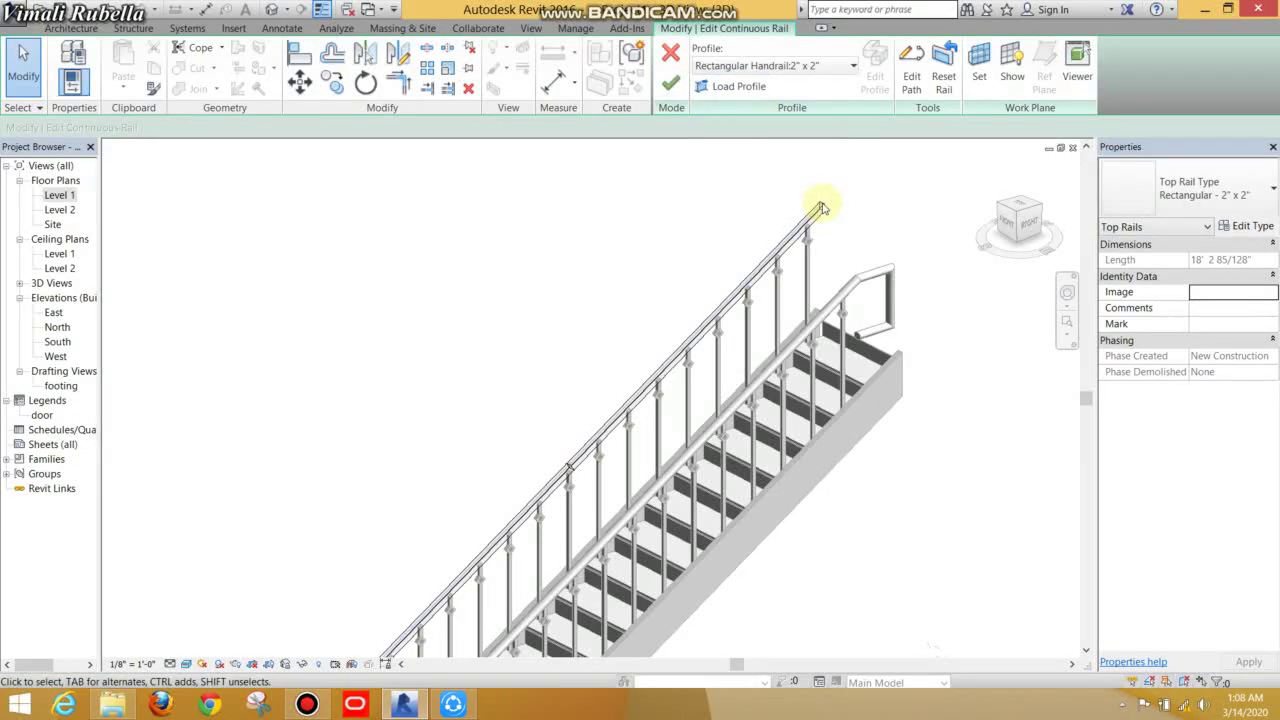
click(736, 66)
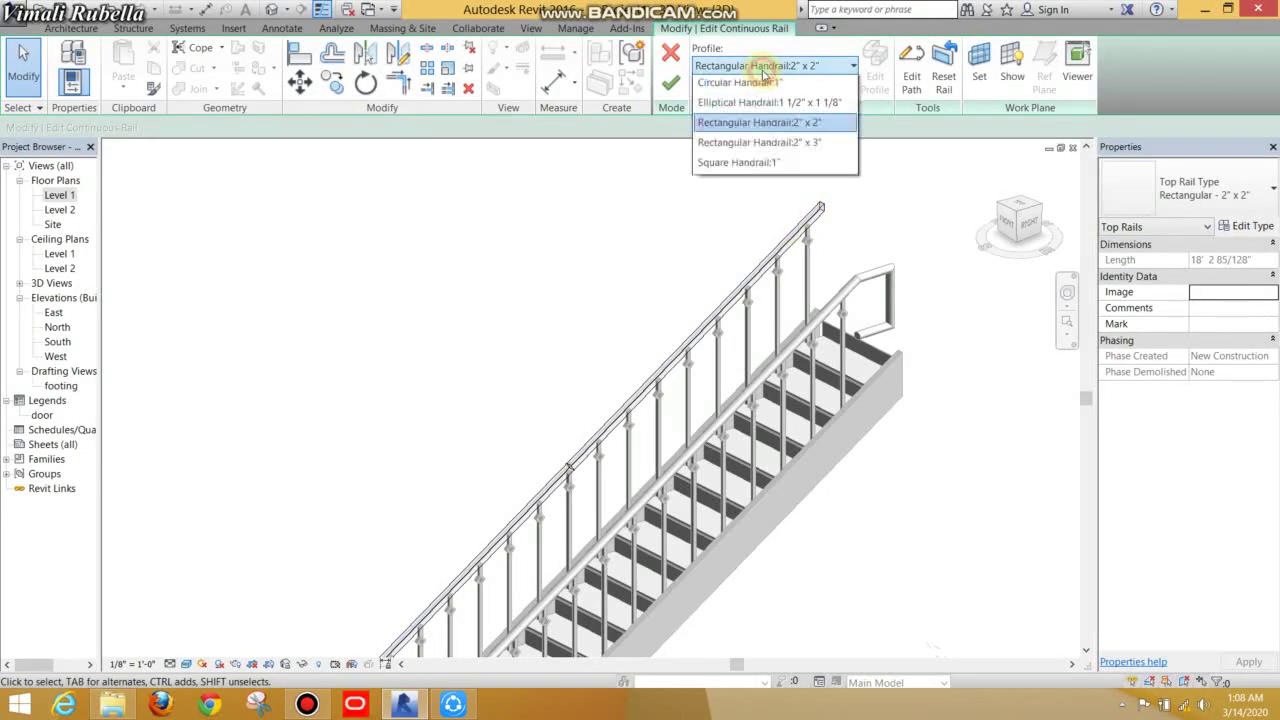
click(735, 148)
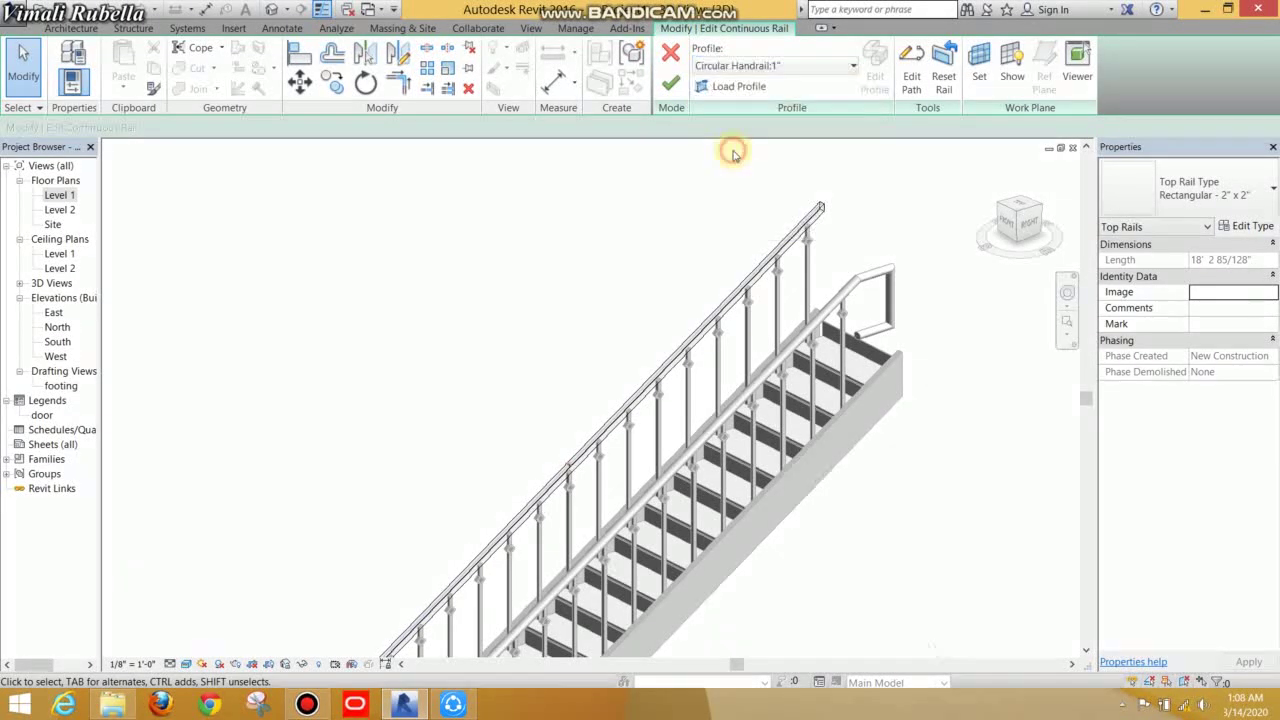
click(671, 86)
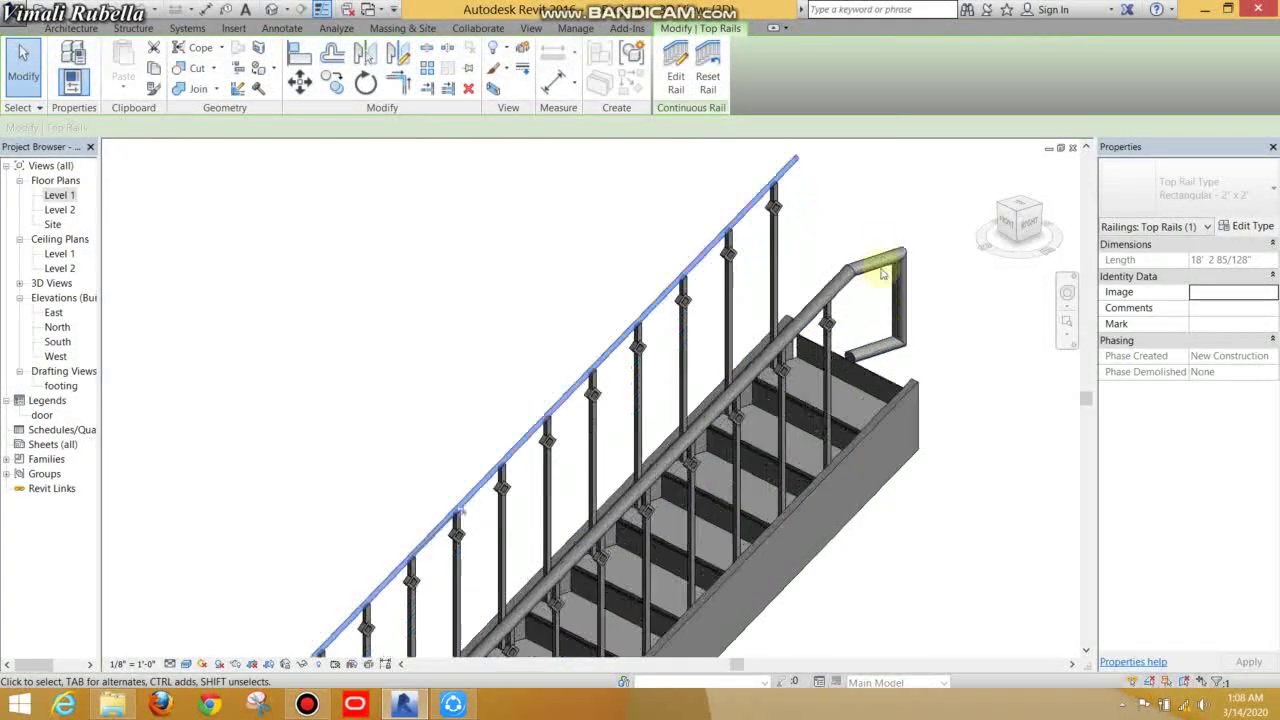
Step: Reselect the round top rail and enter Edit Rail mode again
click(871, 229)
scroll(794, 171, up, 3)
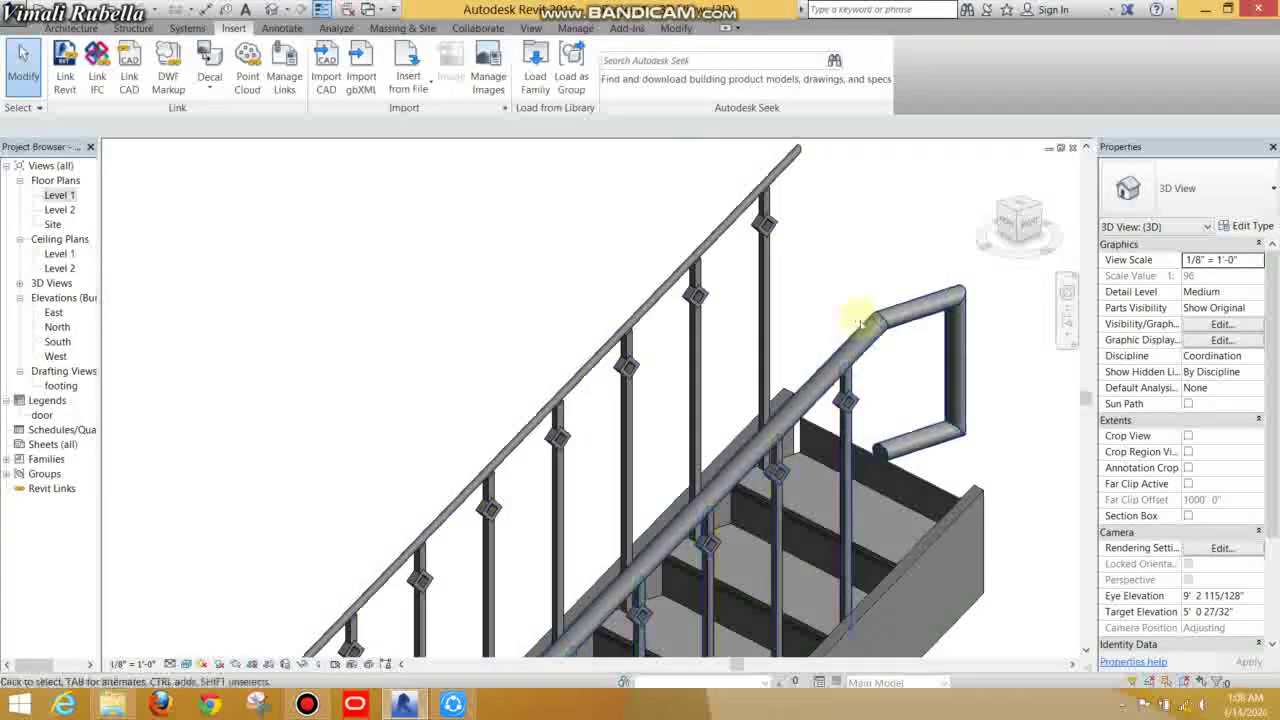
click(773, 172)
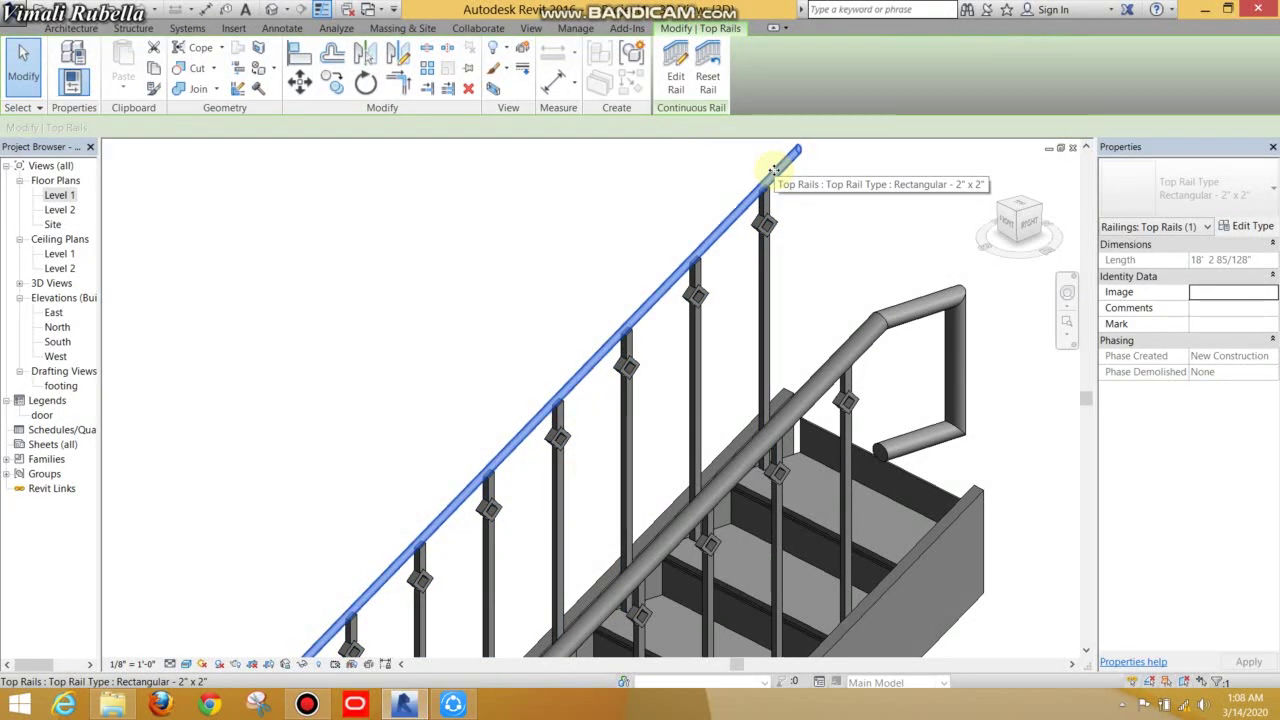
click(676, 78)
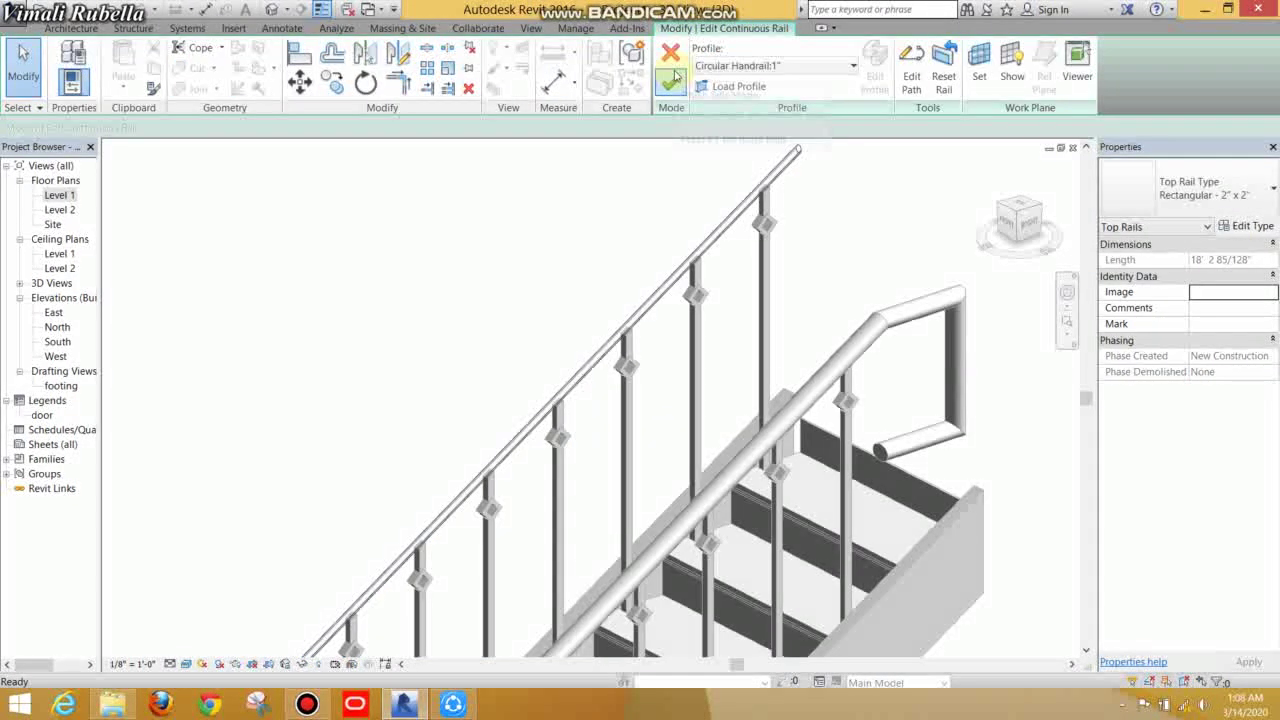
Step: Open the top rail's path for sketching and bring its upper end into view
click(907, 82)
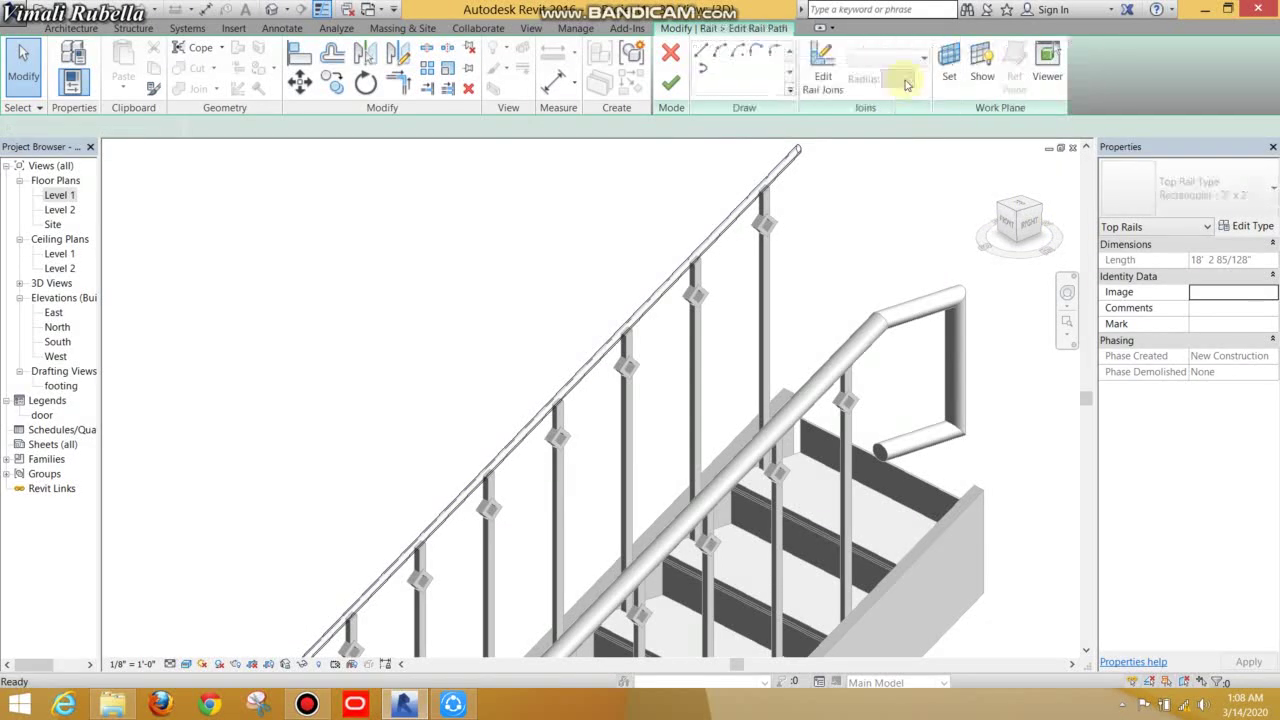
click(822, 86)
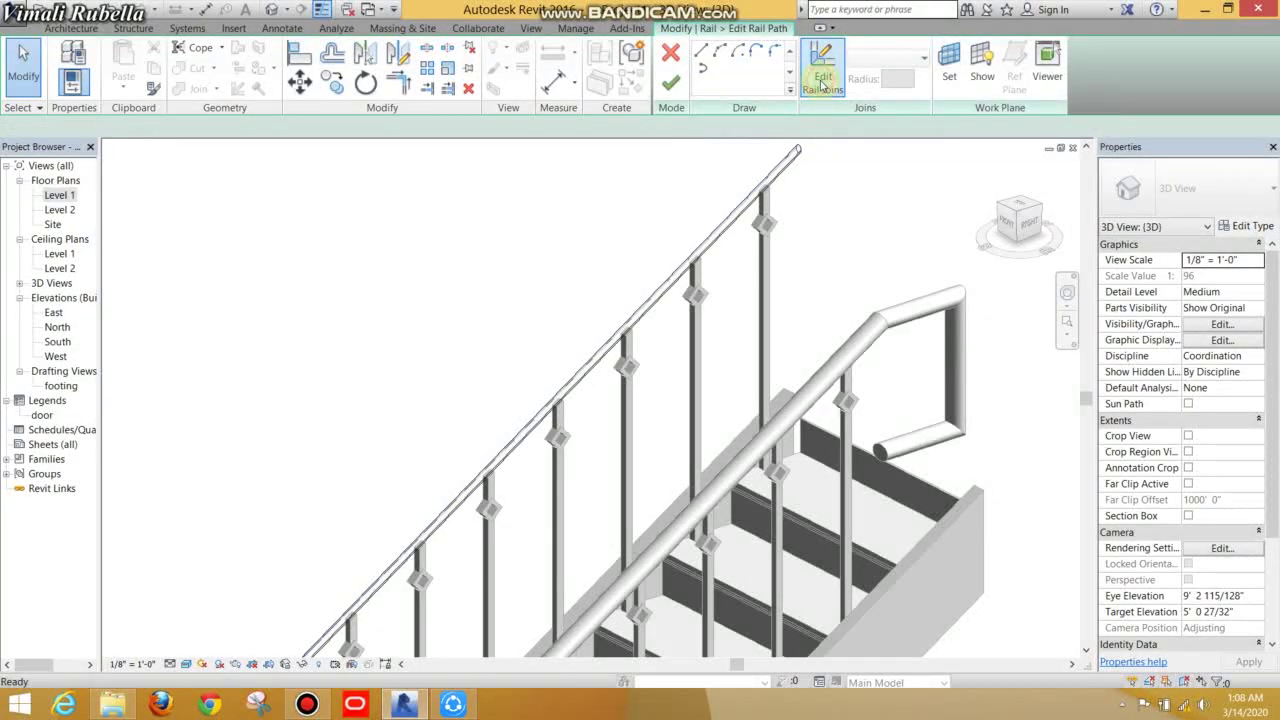
scroll(785, 250, down, 2)
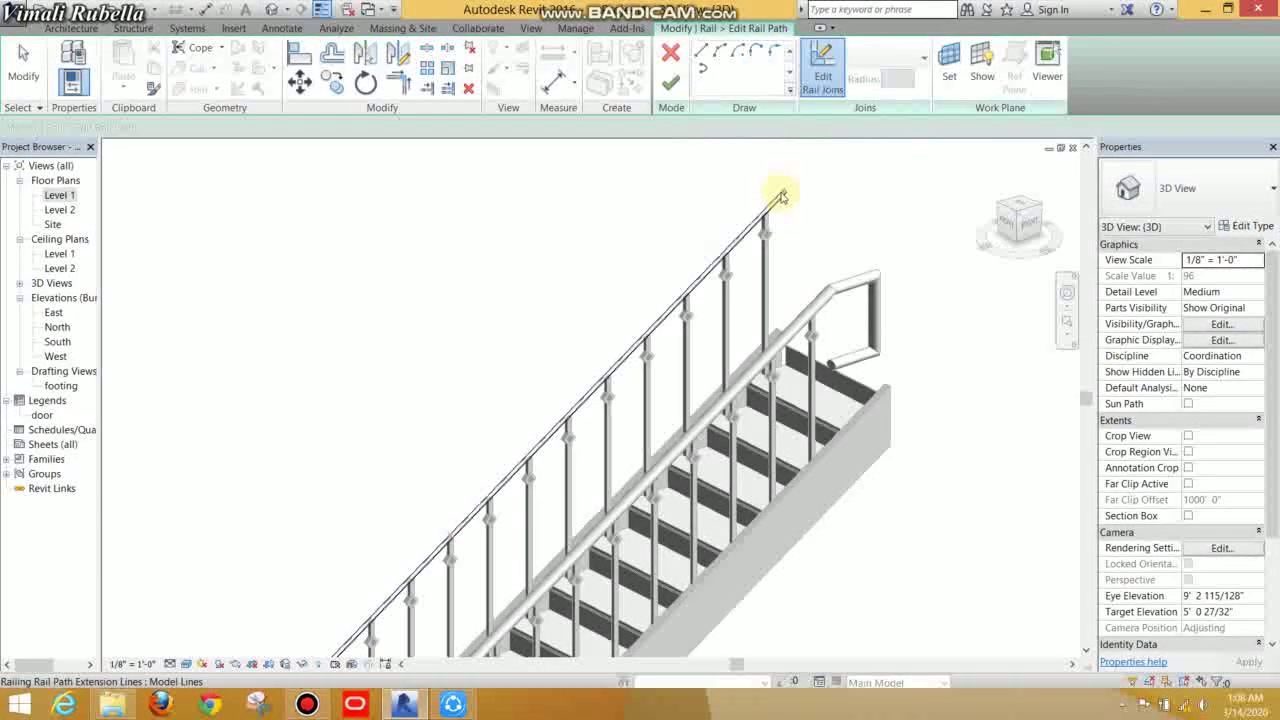
middle_drag(782, 196, 866, 216)
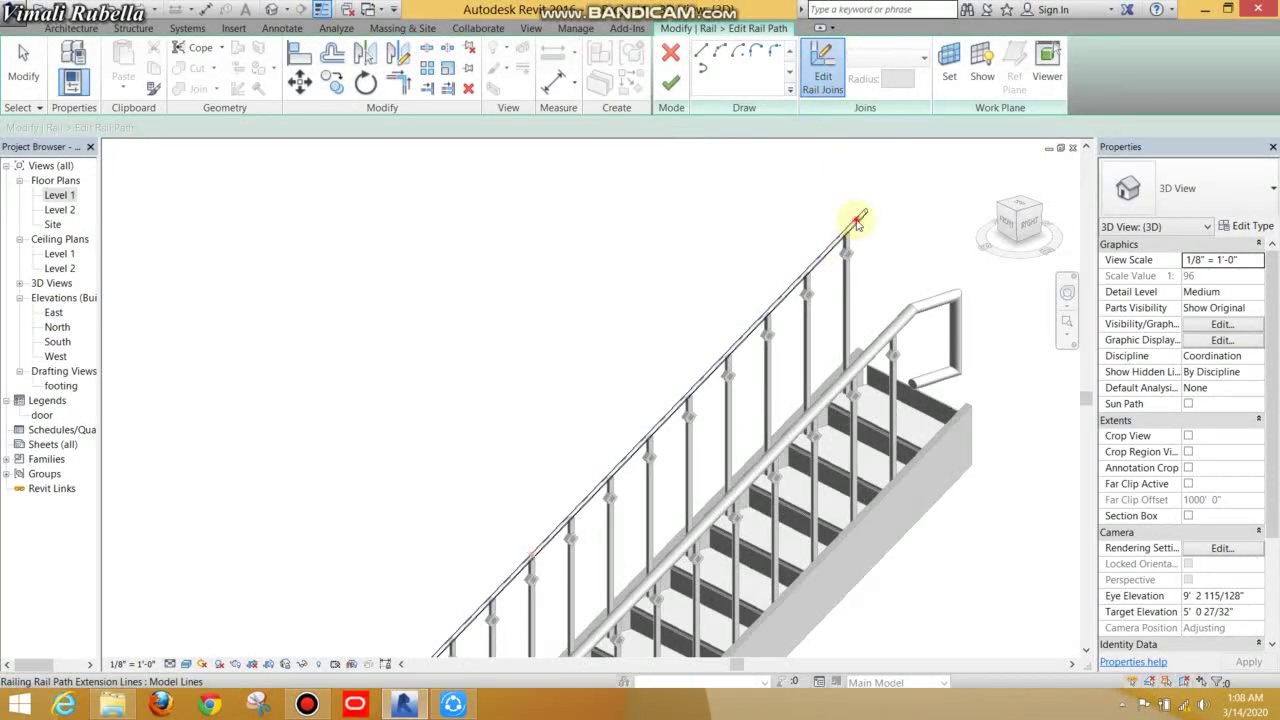
scroll(840, 250, down, 2)
scroll(549, 451, up, 3)
scroll(548, 515, up, 2)
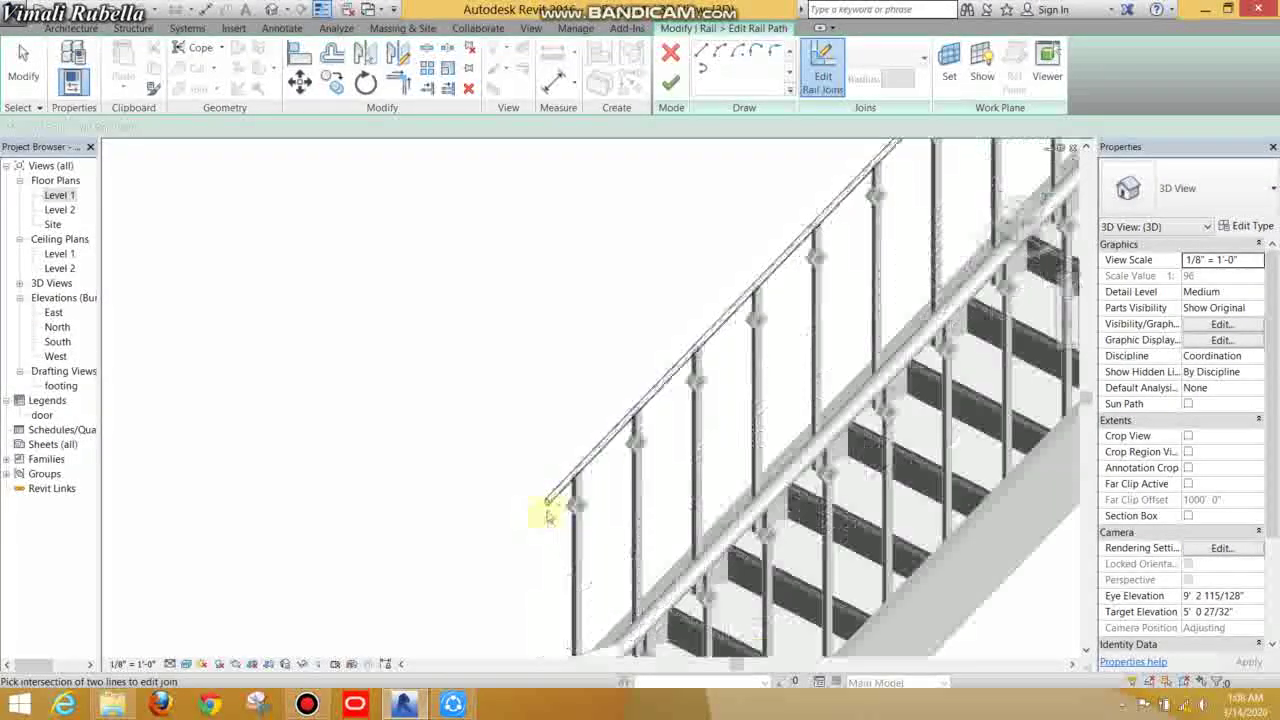
scroll(548, 515, up, 1)
Step: Try a straight line extension from the rail's top end, which triggers a geometry error
click(706, 53)
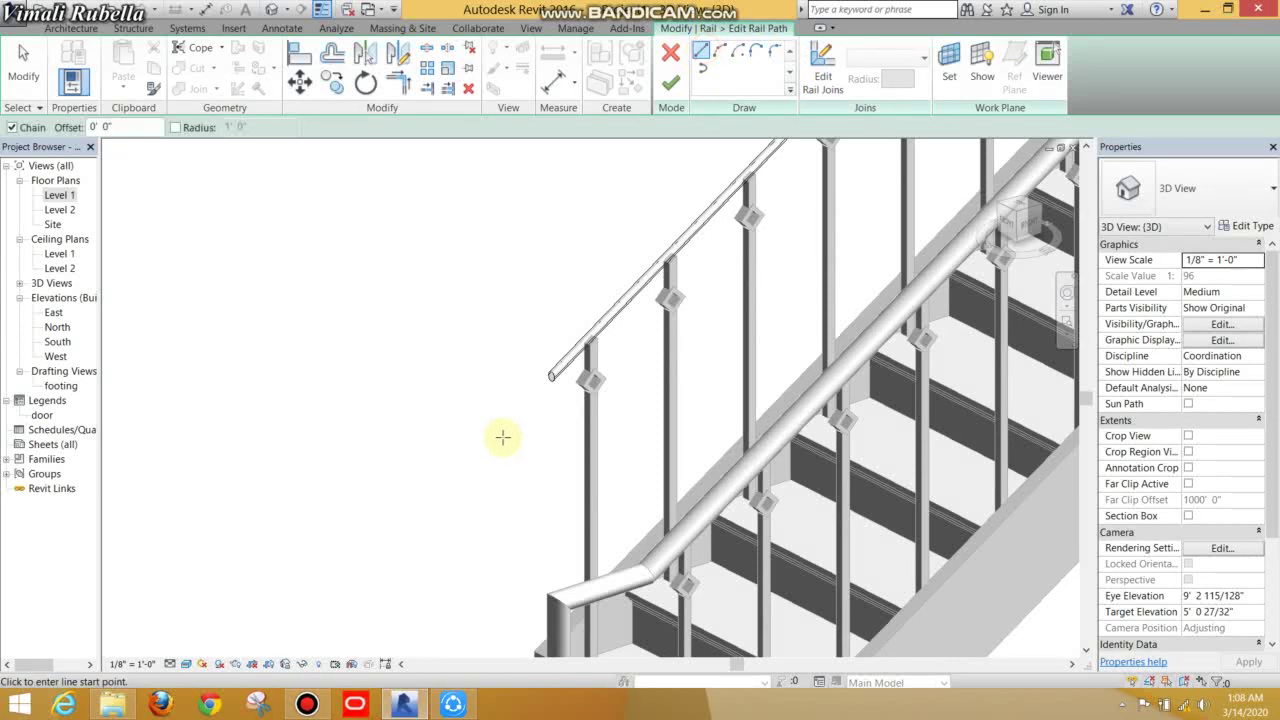
click(1024, 230)
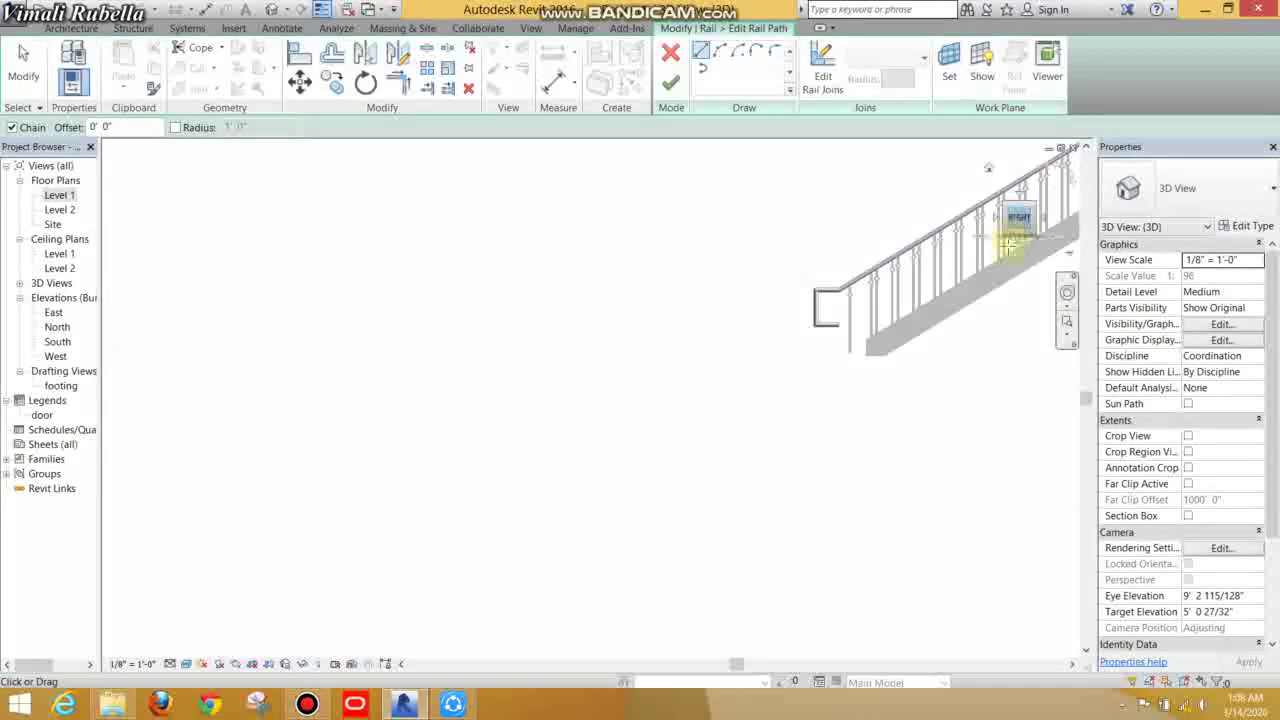
scroll(790, 231, up, 1)
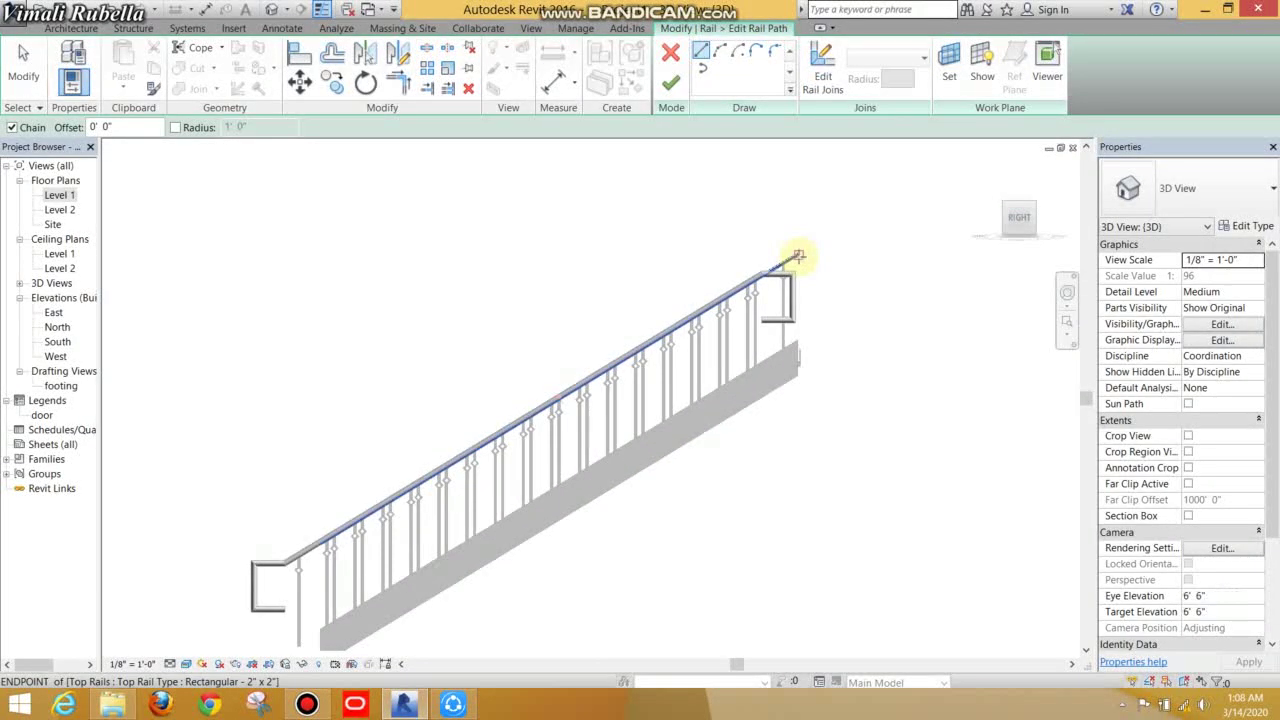
click(840, 258)
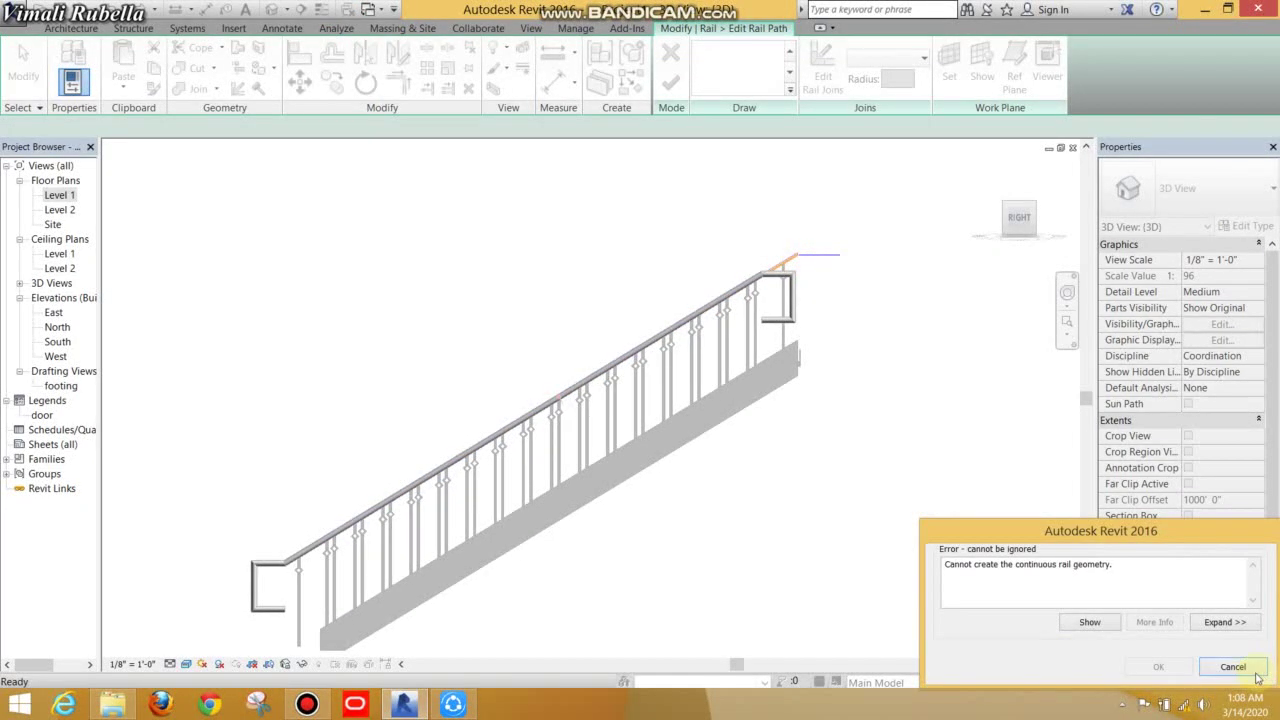
click(1250, 670)
Step: Replace the failed straight line with a start-end-radius arc from the rail's top end
scroll(822, 275, up, 1)
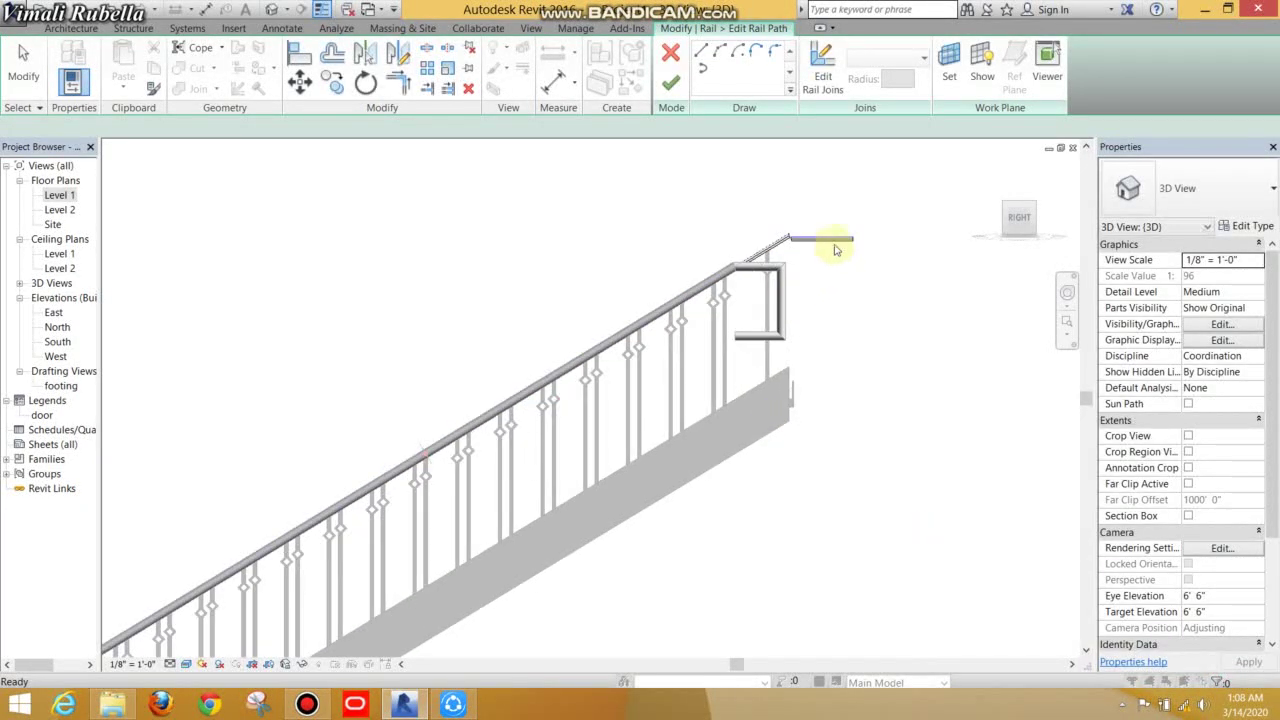
click(836, 243)
key(Delete)
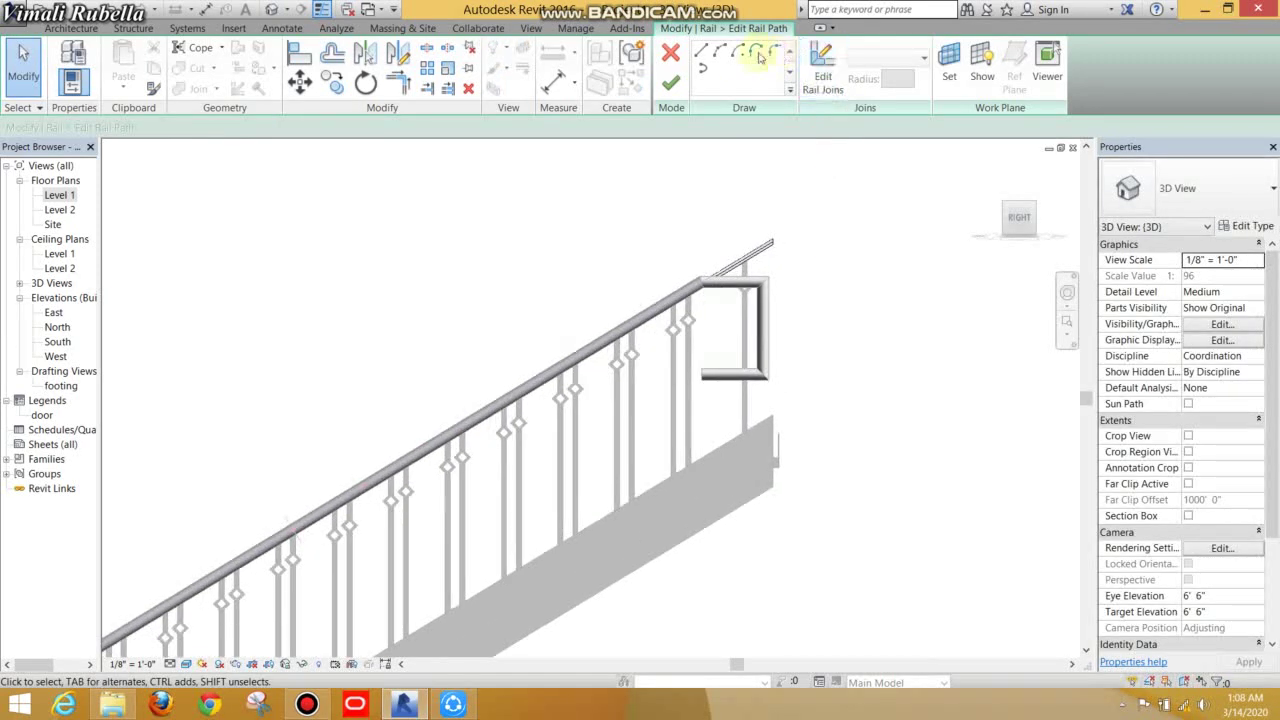
click(718, 55)
click(775, 244)
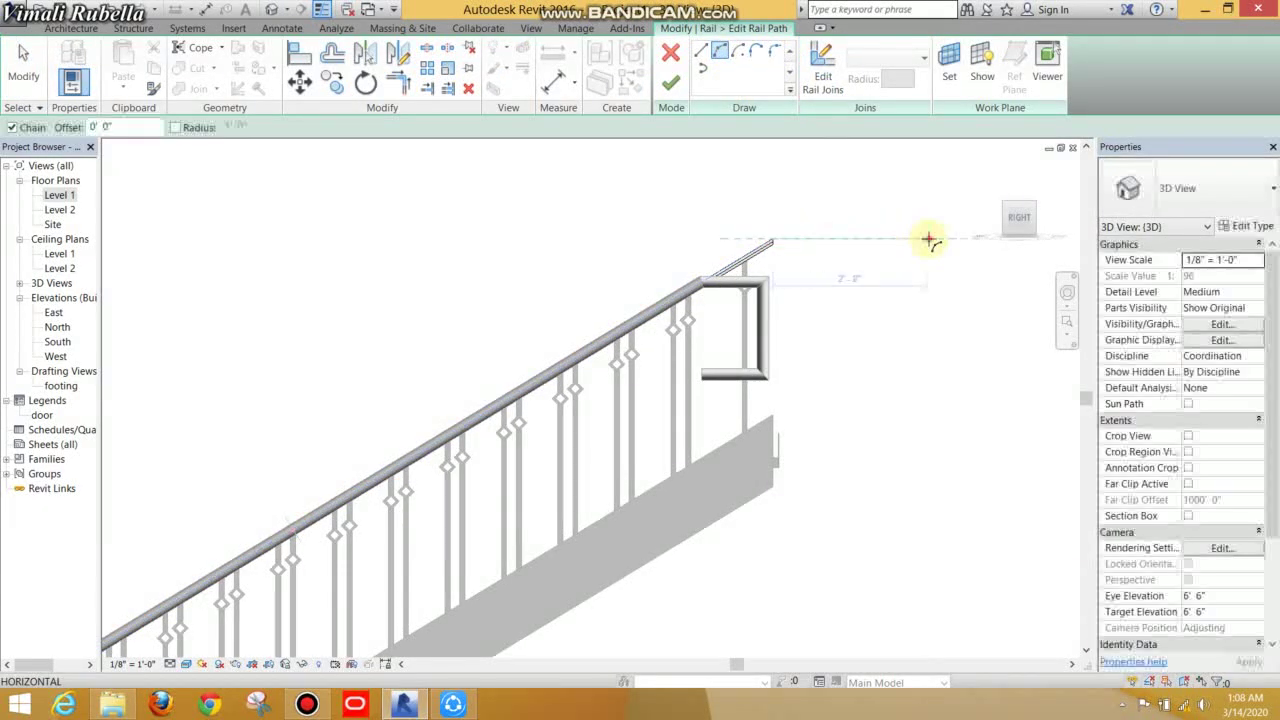
click(929, 237)
click(835, 222)
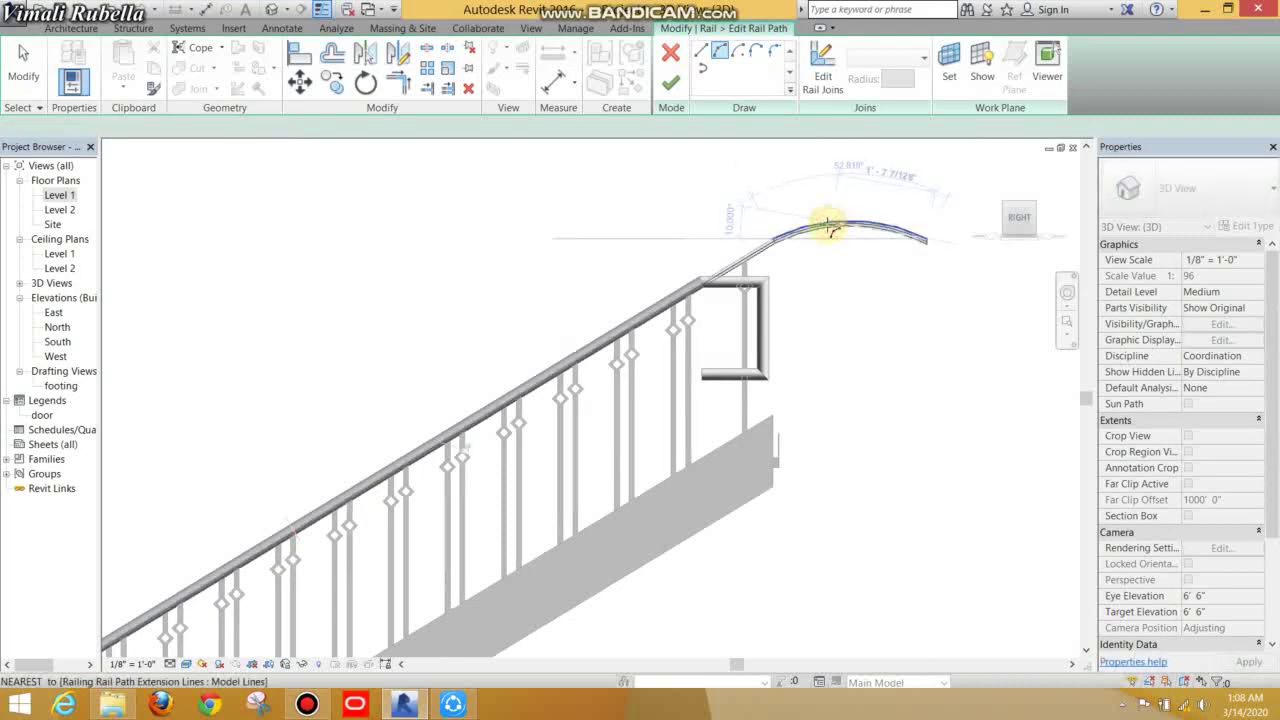
Step: Finish the path and rail edits, then inspect the curved end (rail length 20' 9 193/256")
click(677, 94)
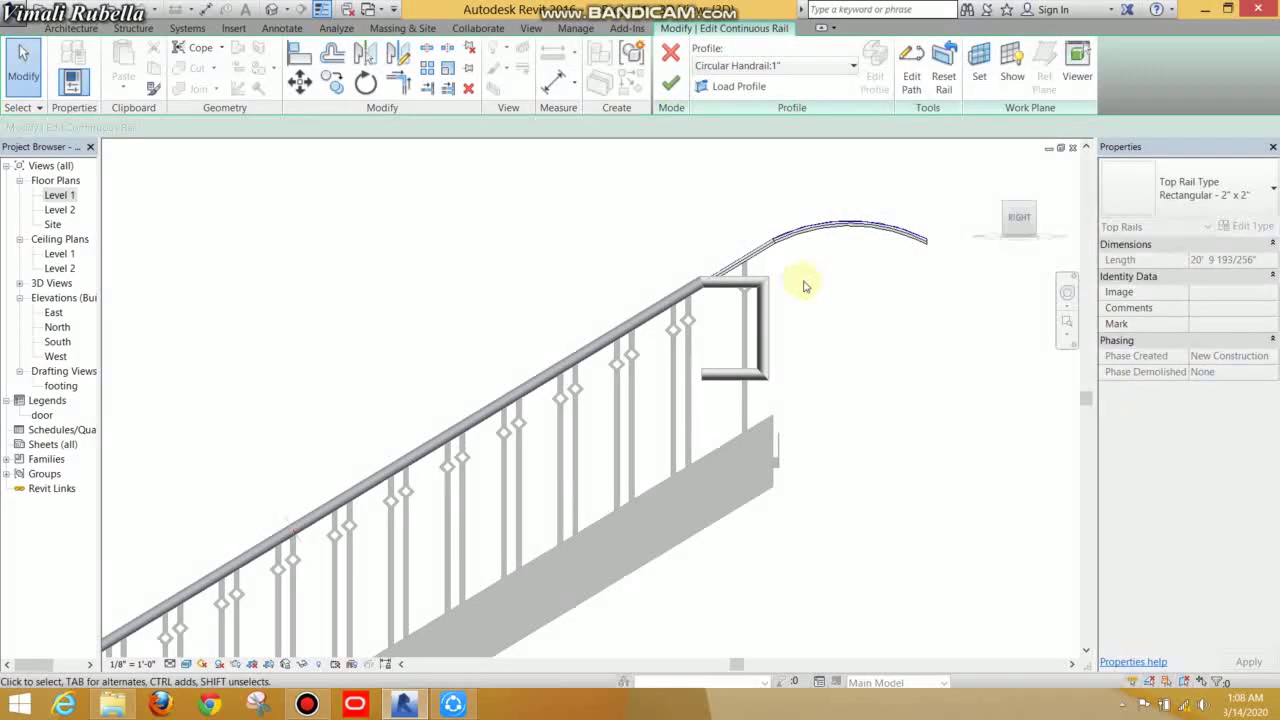
click(670, 87)
click(772, 318)
scroll(815, 424, down, 3)
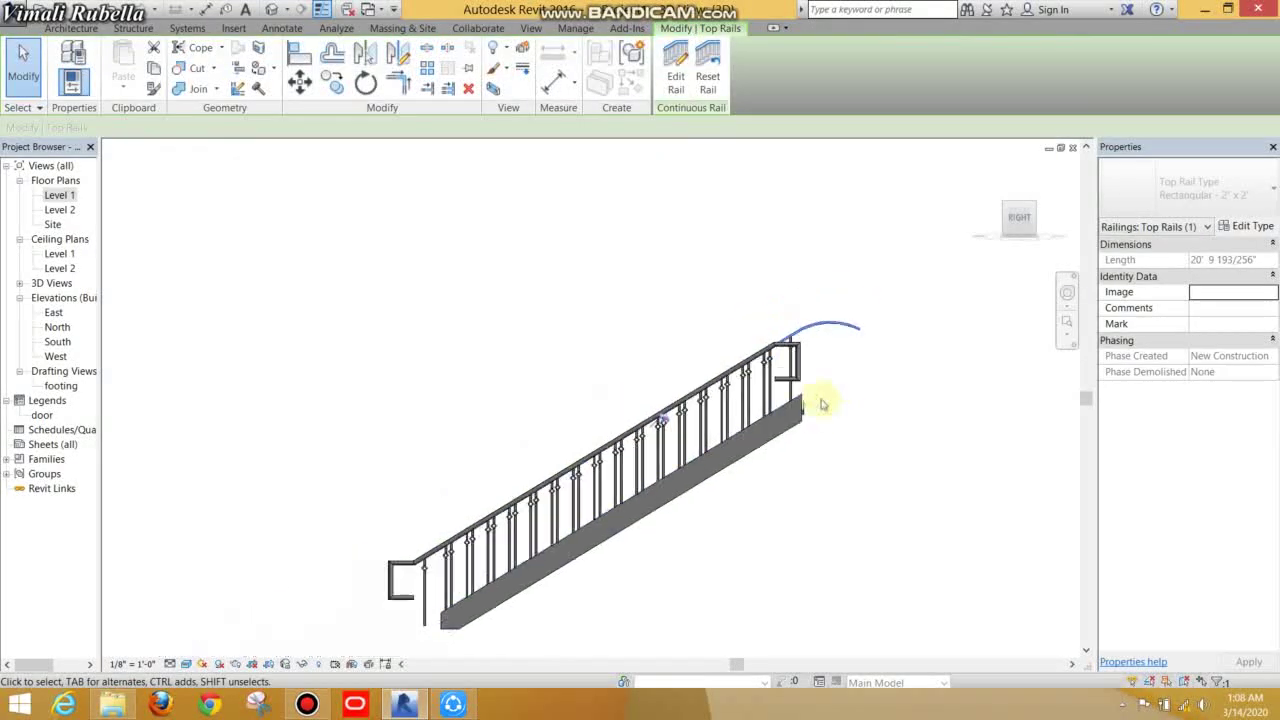
shift+middle_drag(815, 424, 931, 553)
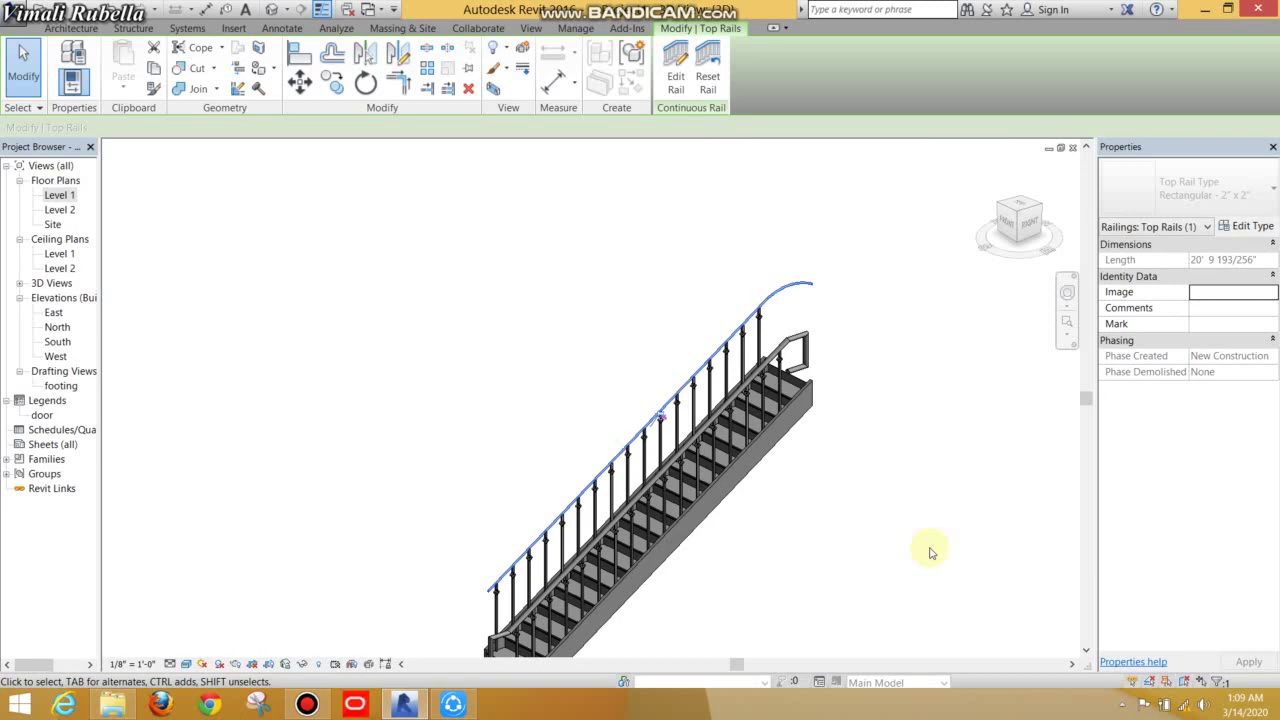
Step: Start editing the top rail's path with lines, viewed from the right in wireframe
middle_drag(611, 454, 679, 346)
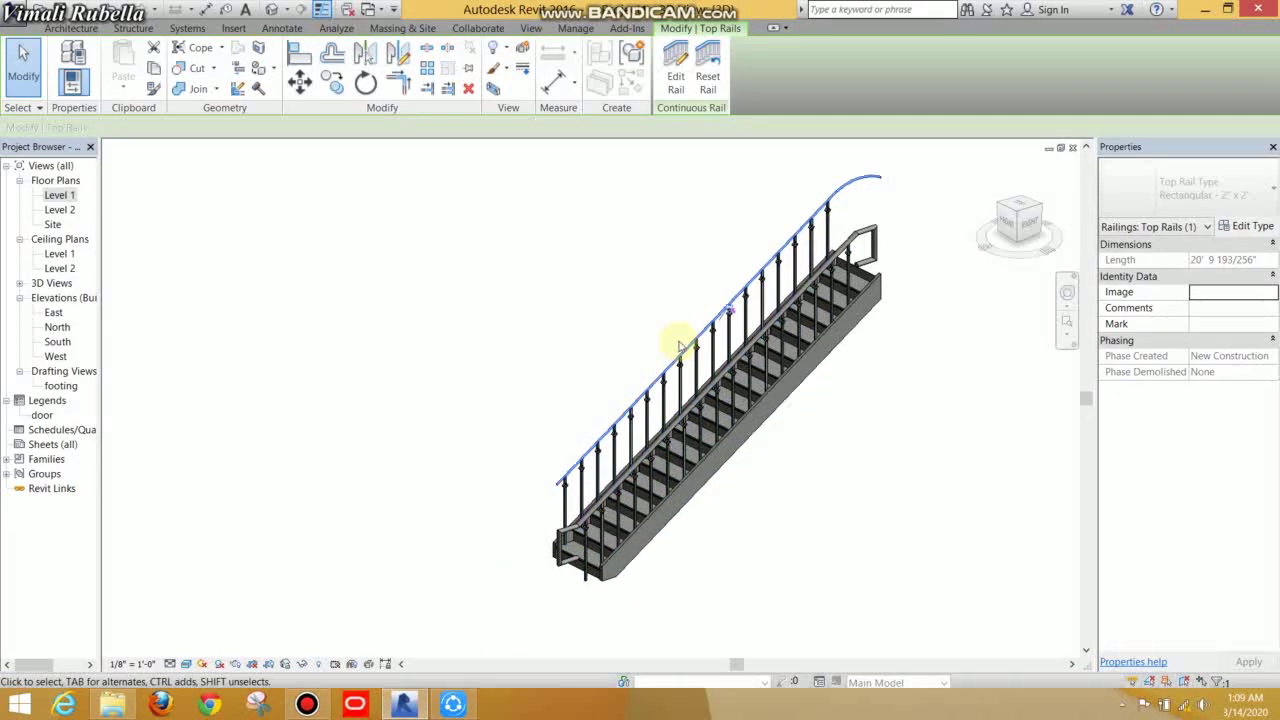
click(676, 80)
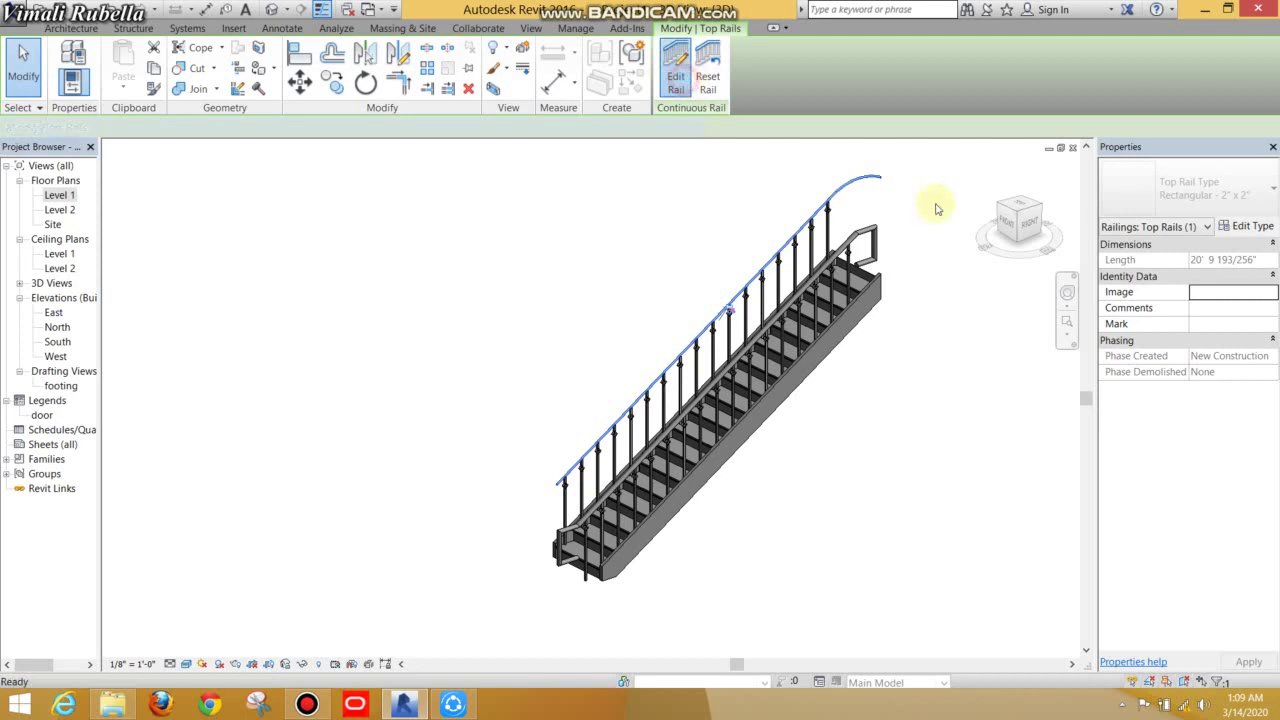
click(1027, 232)
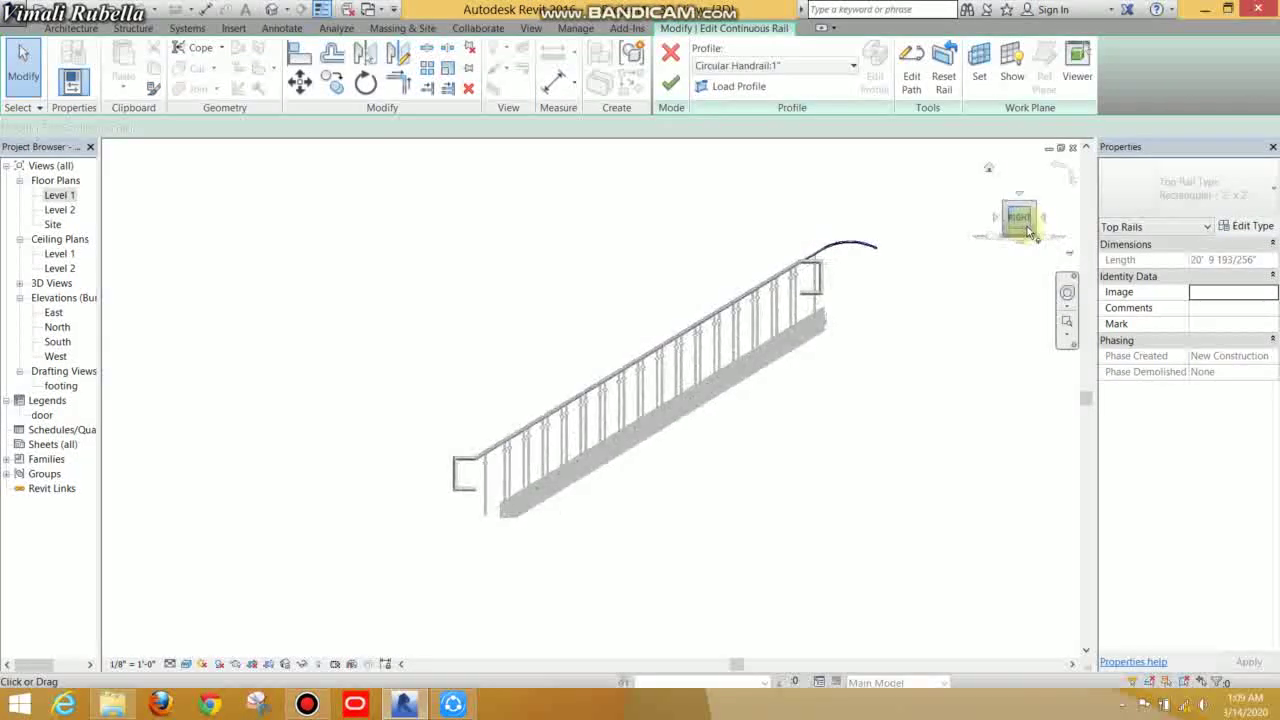
click(910, 74)
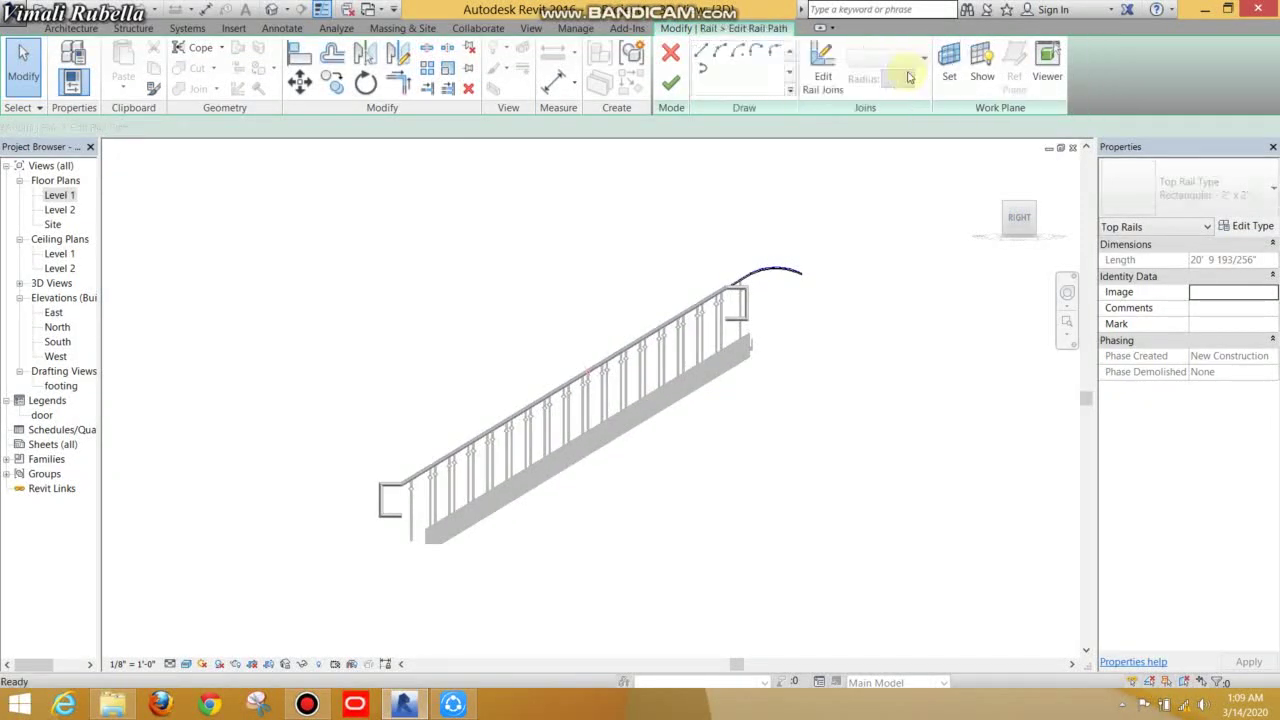
click(822, 70)
click(720, 55)
scroll(449, 449, up, 1)
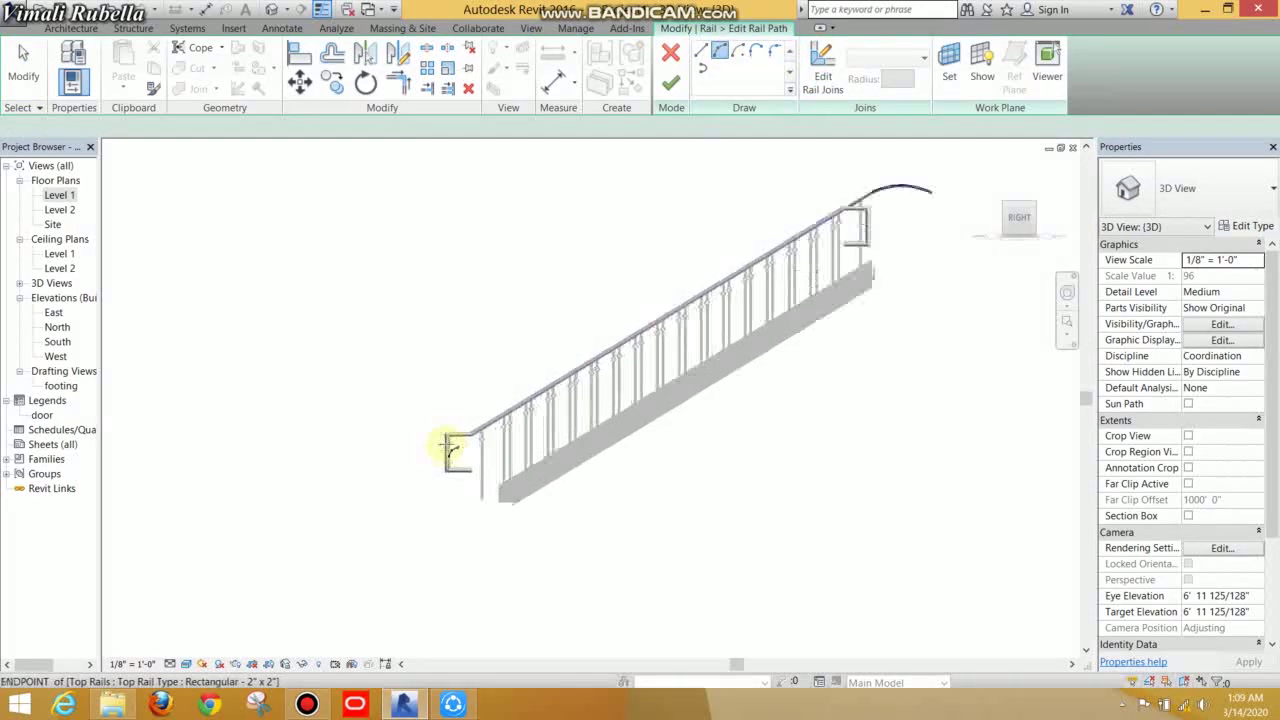
scroll(486, 434, up, 1)
scroll(480, 455, up, 2)
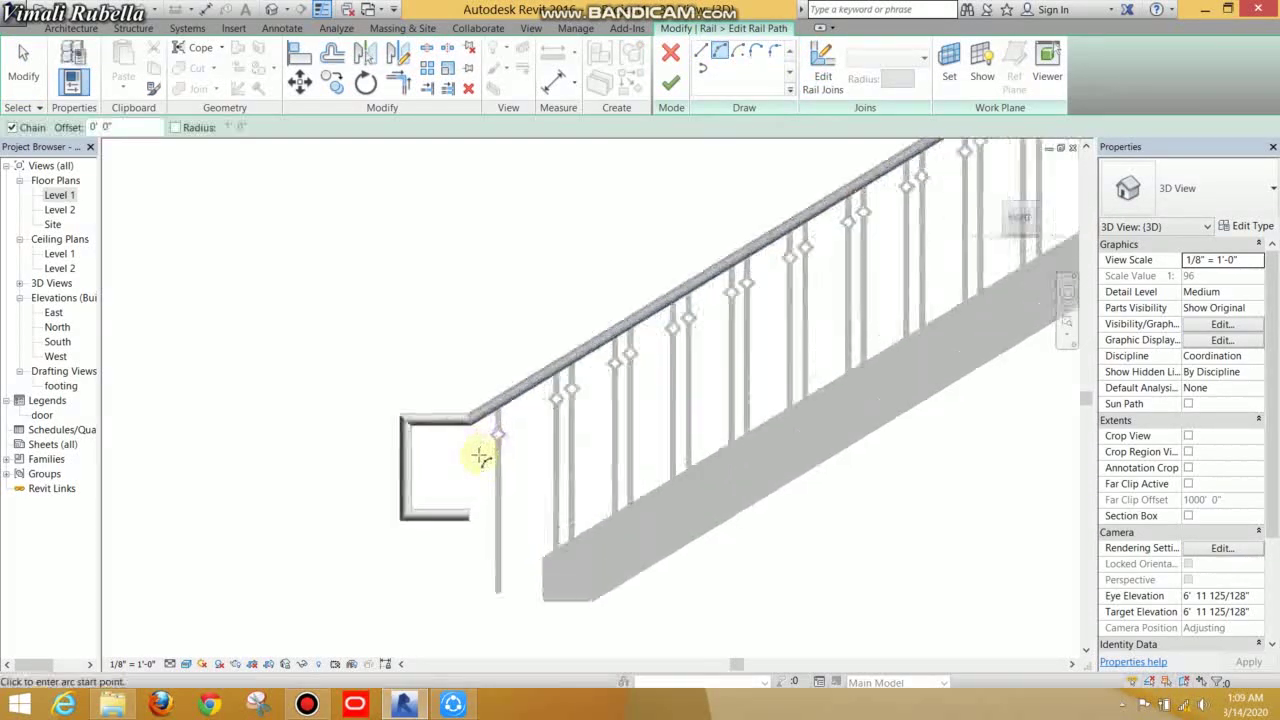
click(192, 664)
click(222, 560)
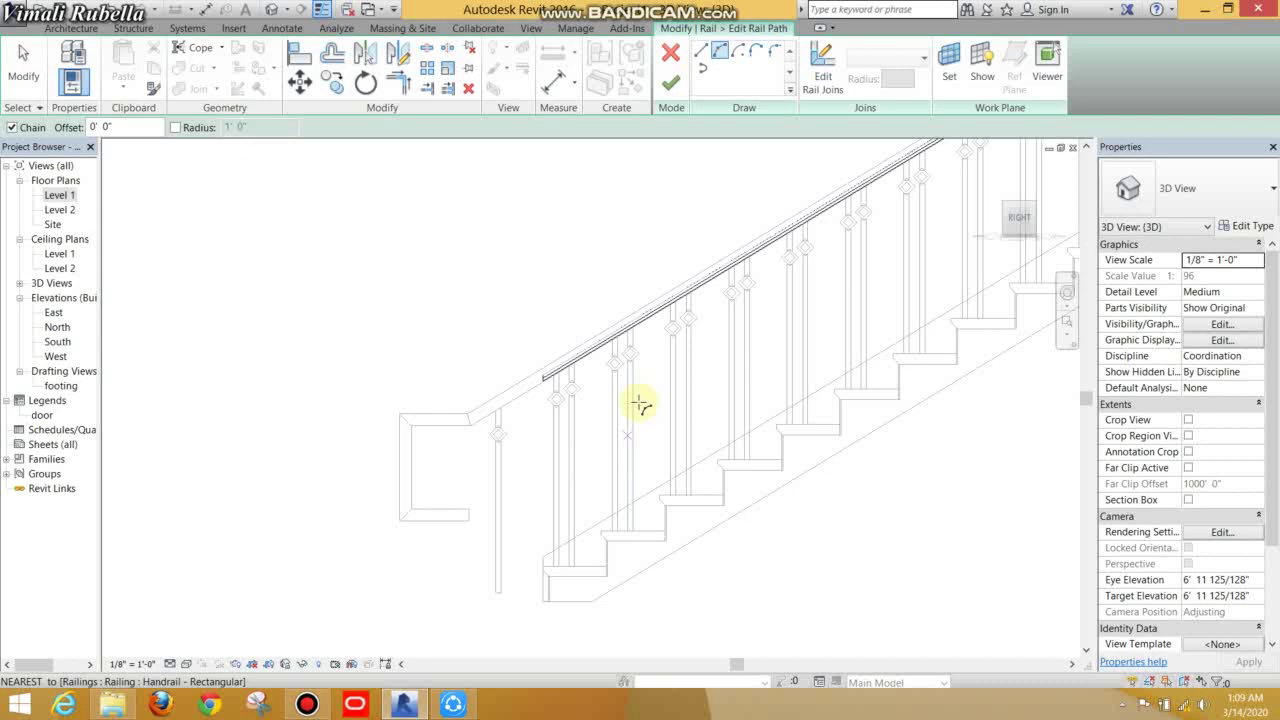
Step: Sketch an arc at the rail's lower end that curves out past the stair
click(545, 376)
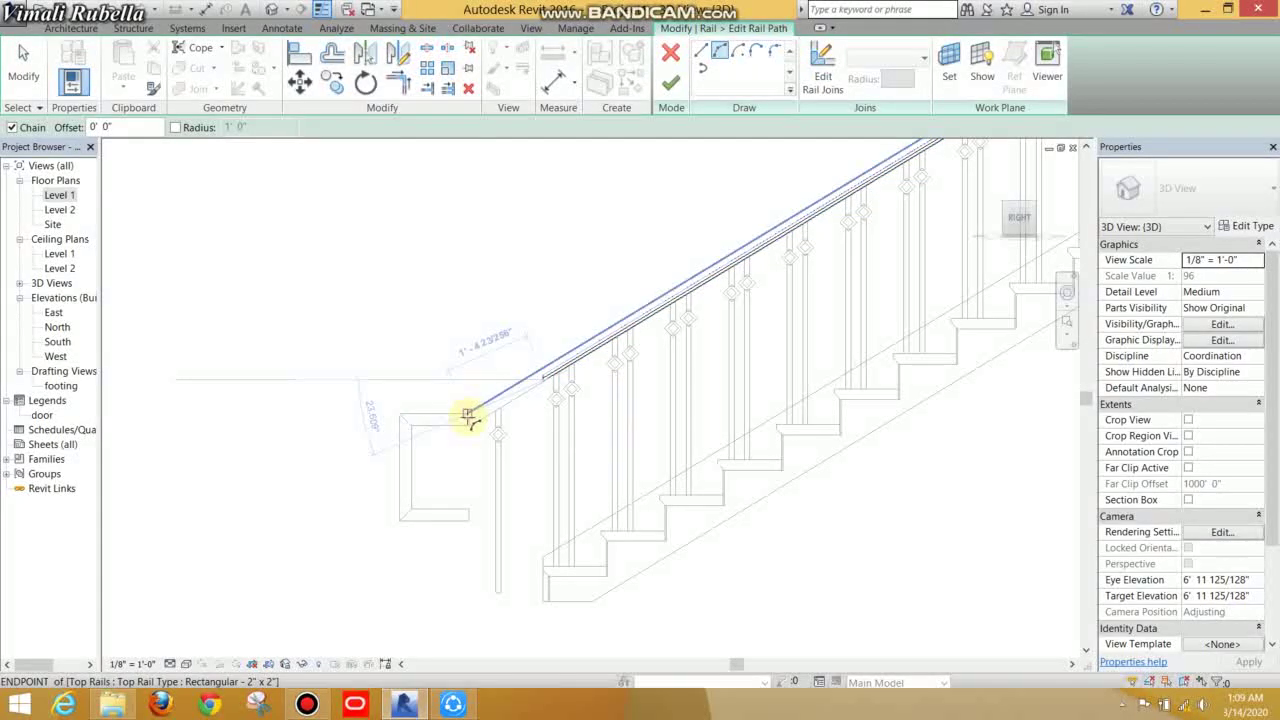
click(468, 417)
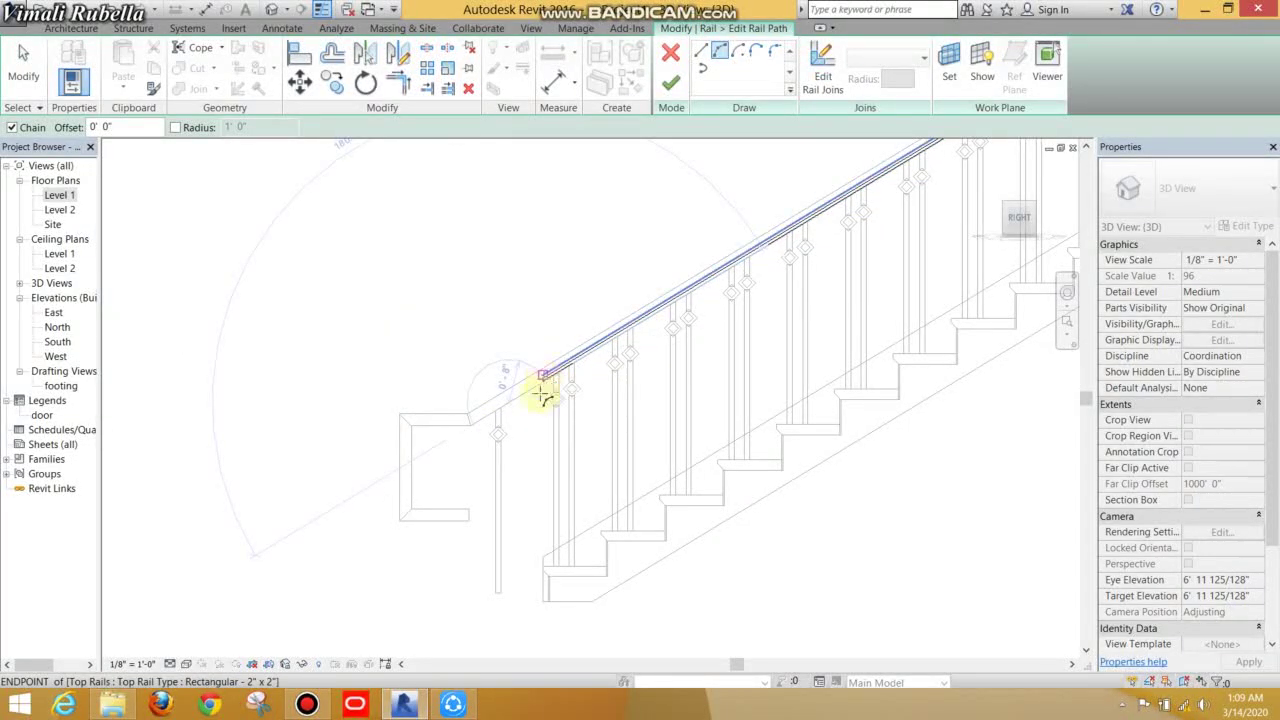
key(Escape)
key(Escape)
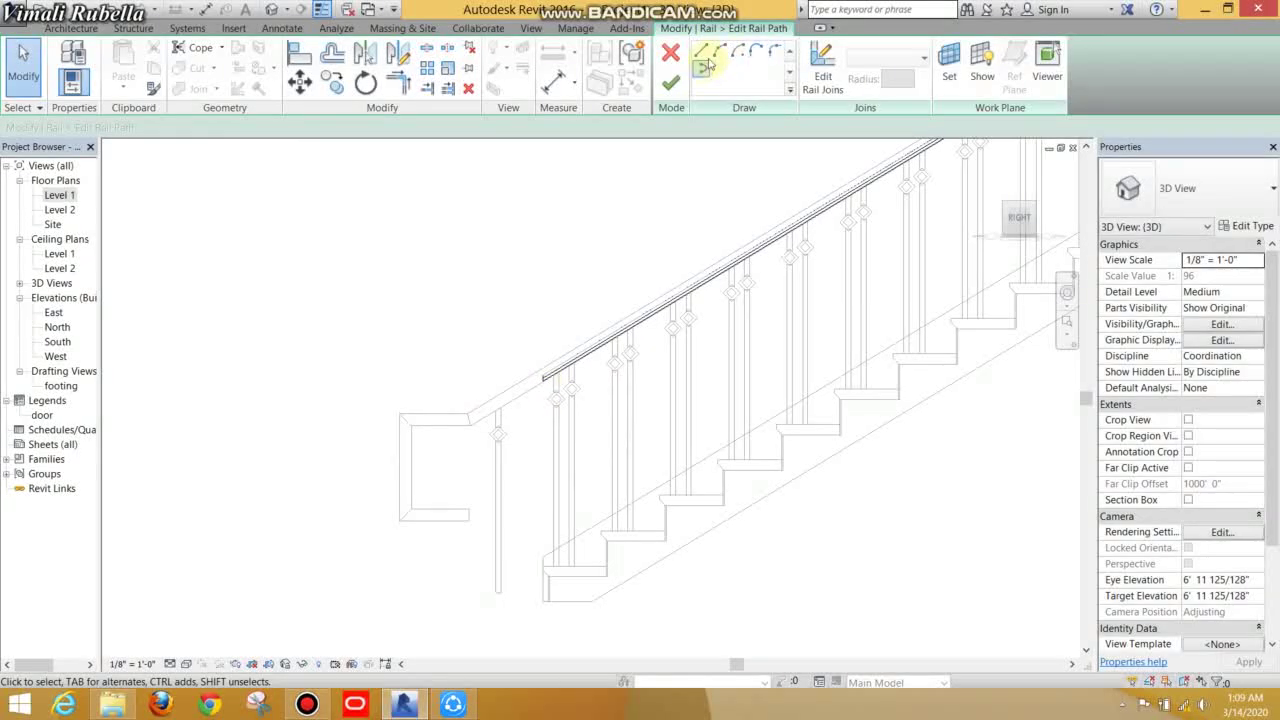
click(705, 62)
click(543, 375)
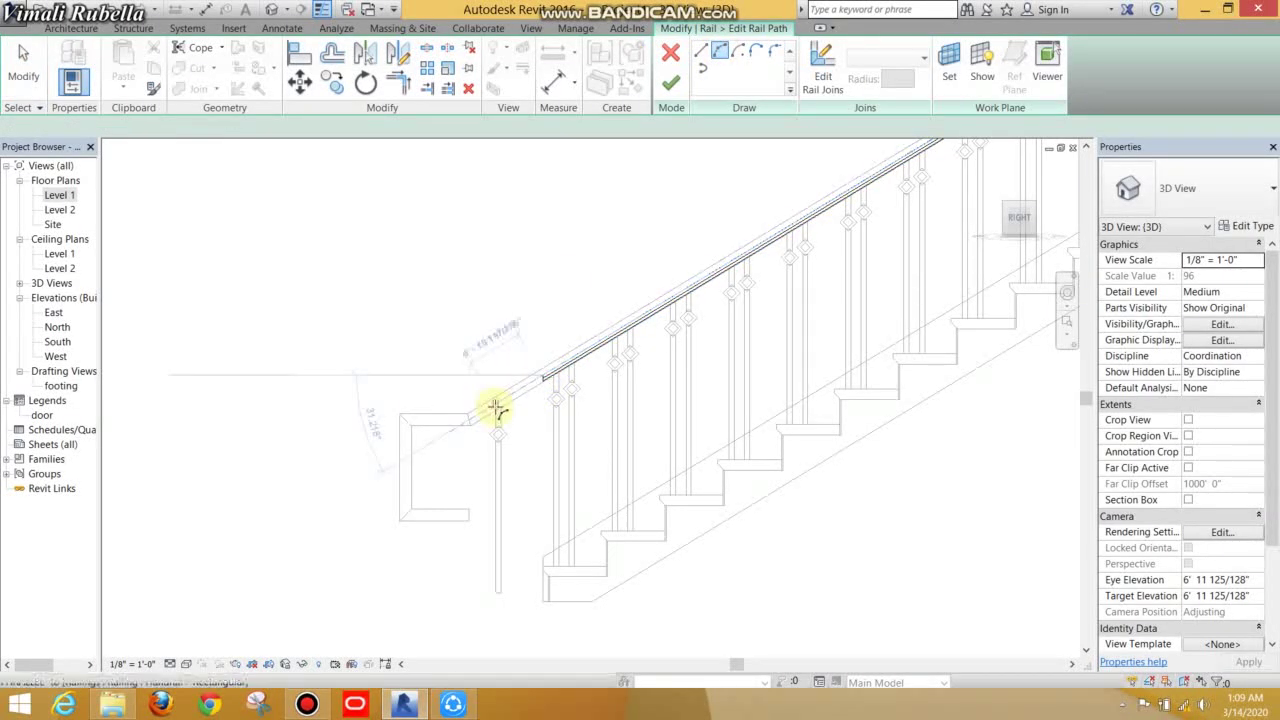
click(495, 408)
click(513, 370)
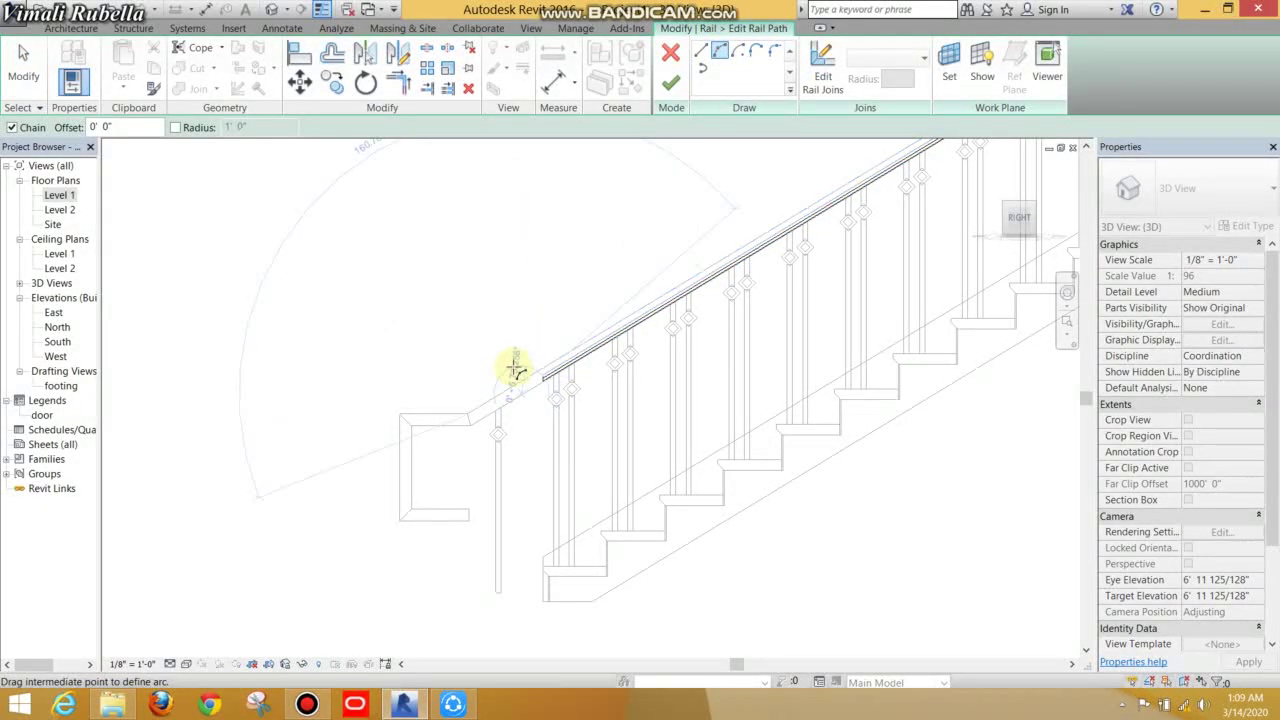
click(450, 424)
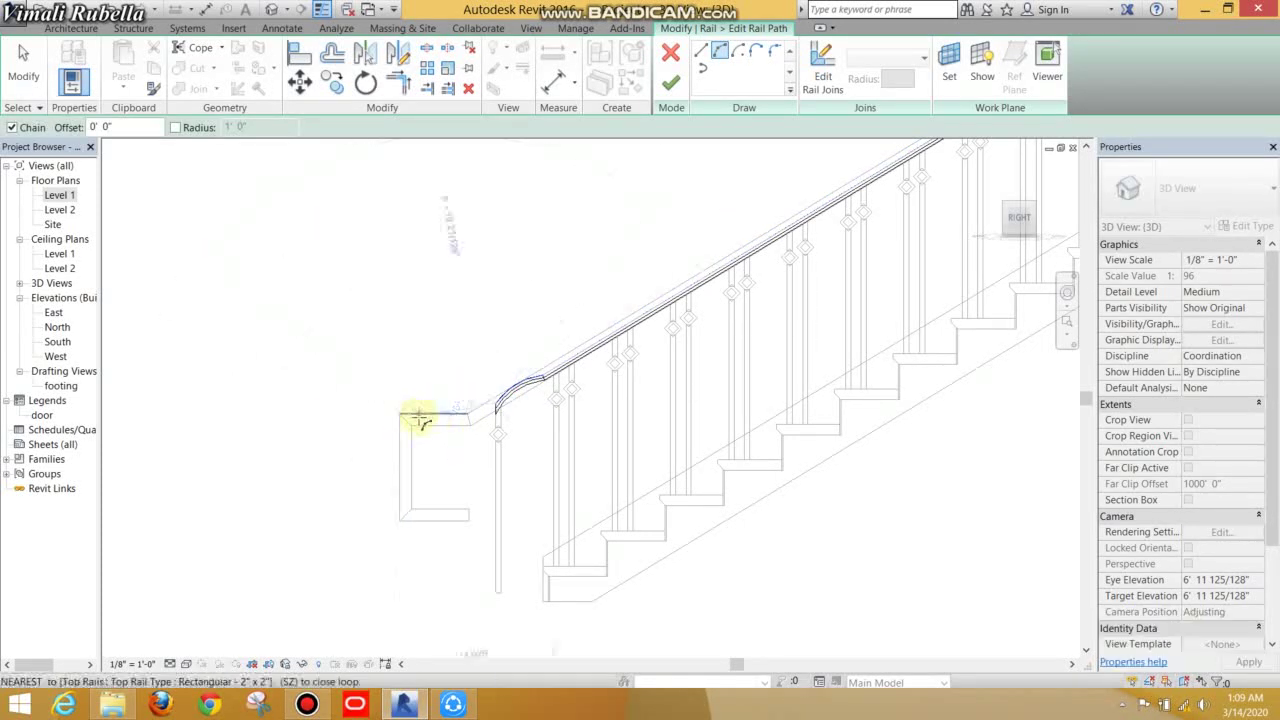
click(420, 420)
key(Escape)
key(Escape)
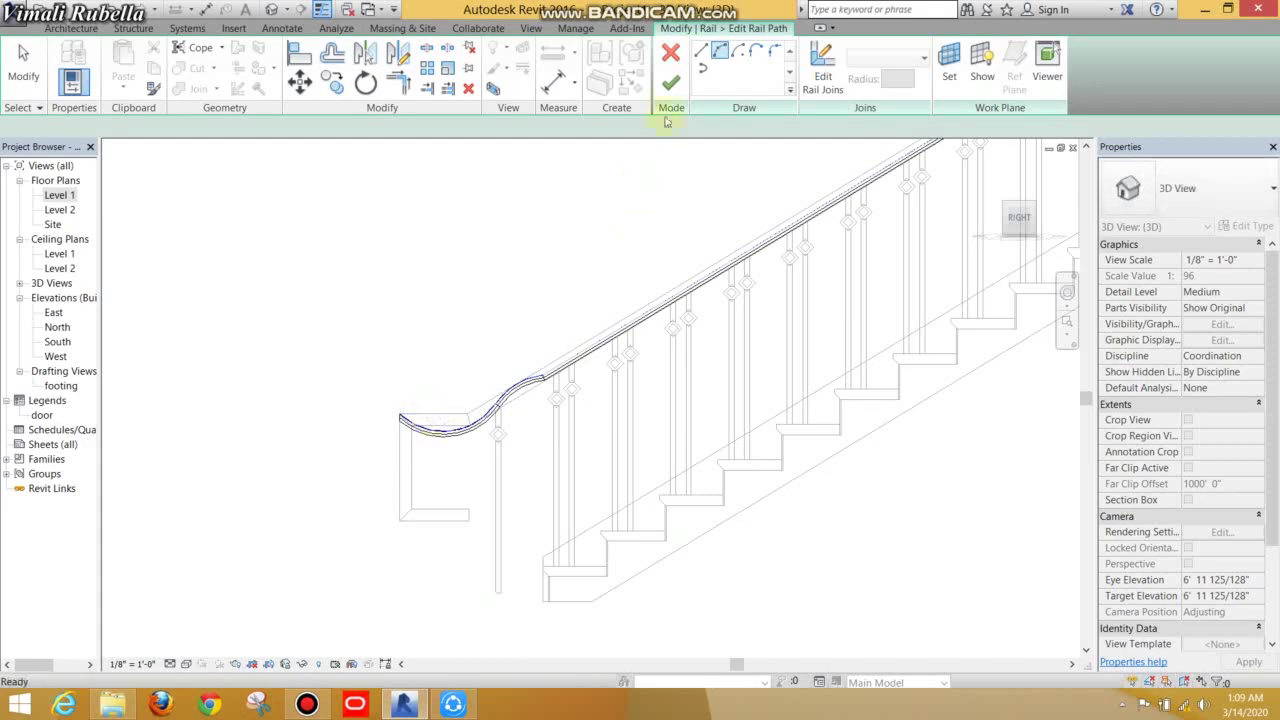
Step: Finish the rail path edit and orbit the shaded stair to inspect the new curve
click(670, 83)
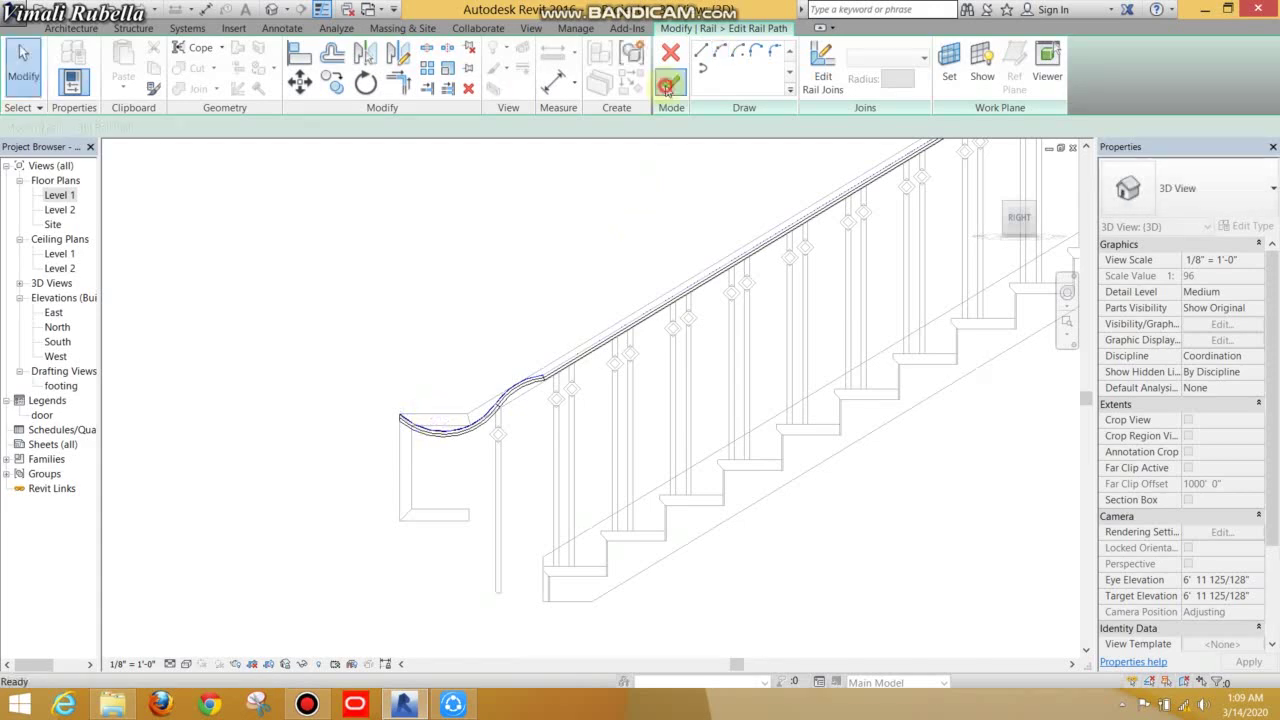
click(185, 664)
click(214, 626)
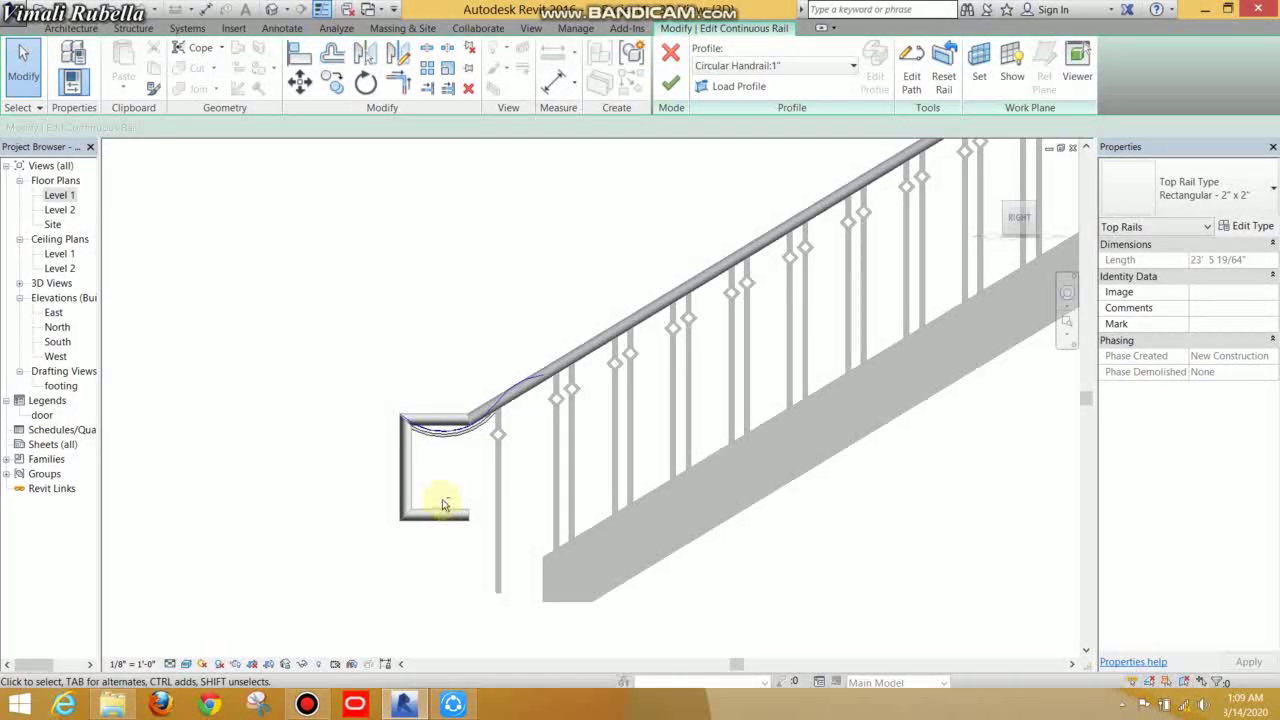
mouse_move(443, 508)
shift+middle_down()
mouse_move(513, 549)
mouse_move(652, 183)
shift+middle_up()
Step: Finish the continuous top rail edit and zoom and orbit to review the curved handrail
click(672, 83)
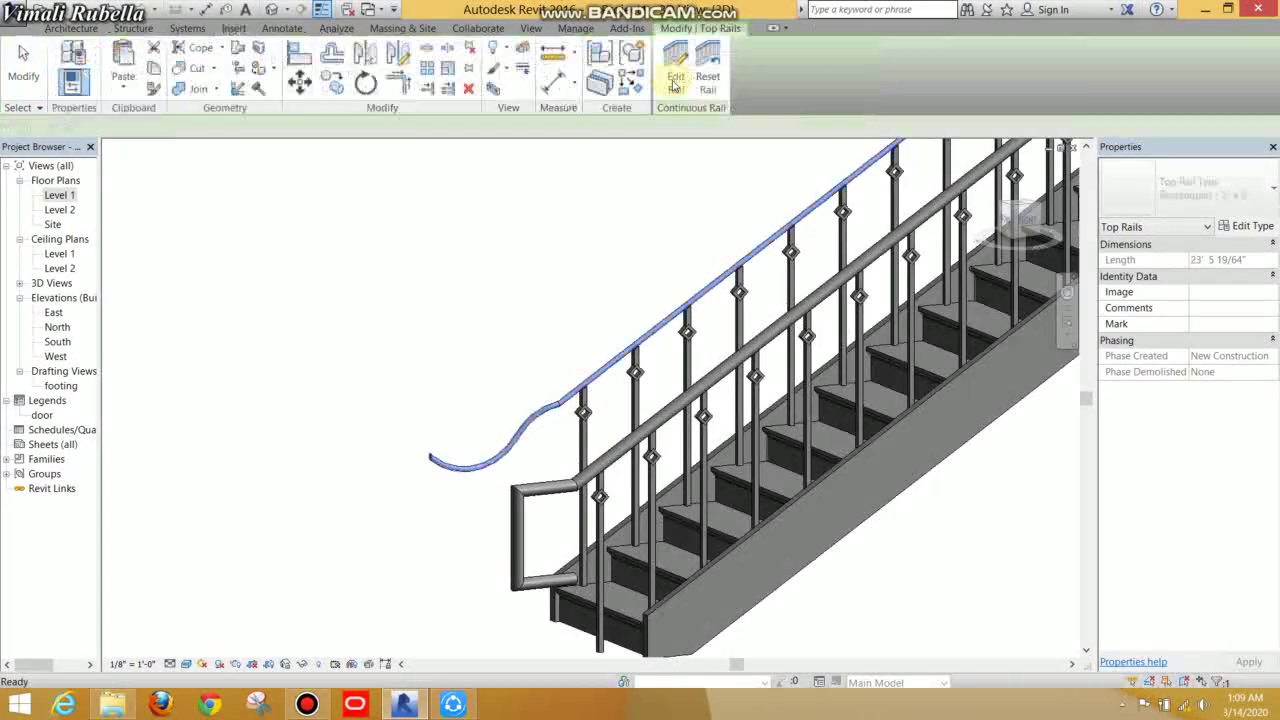
scroll(560, 395, down, 2)
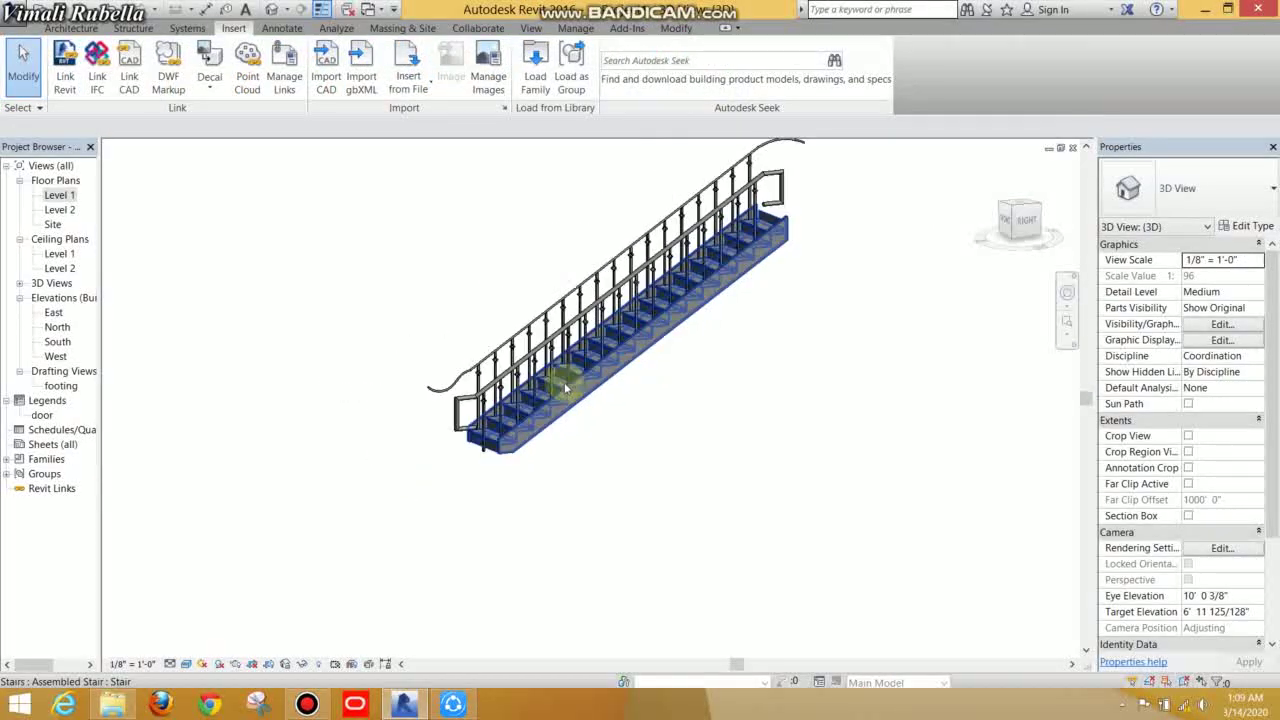
scroll(609, 410, down, 2)
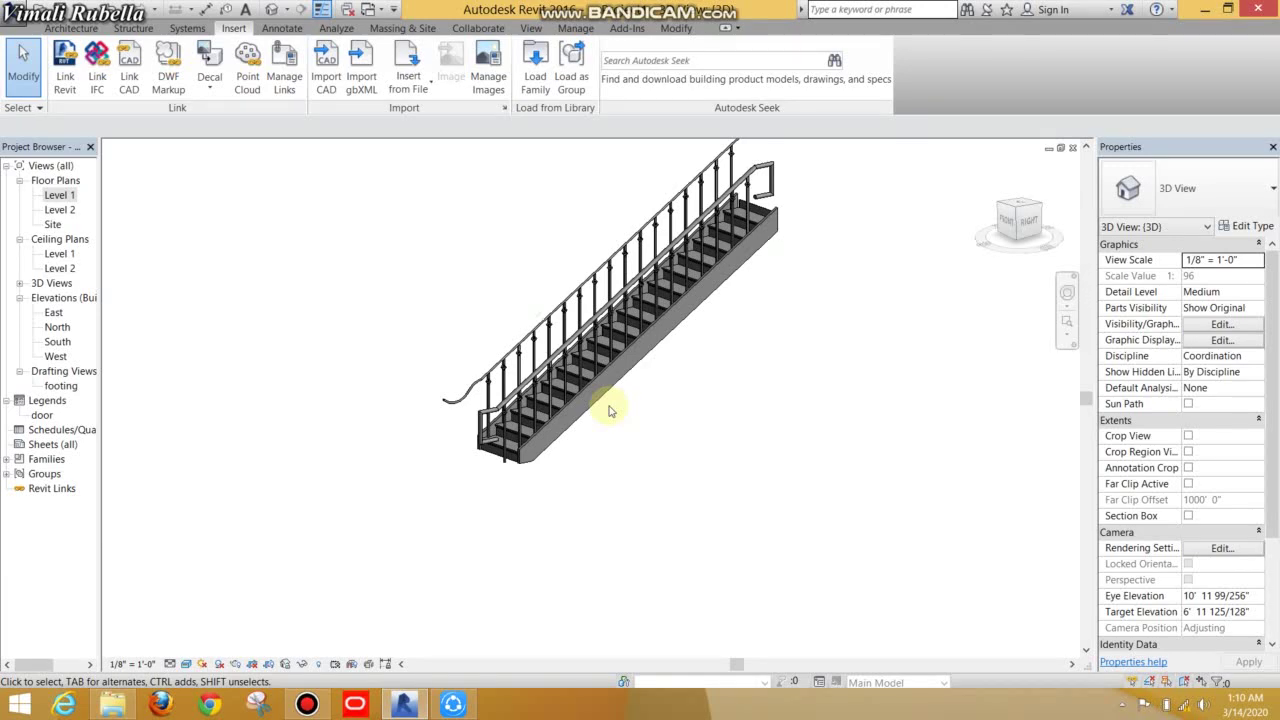
scroll(574, 375, up, 2)
scroll(574, 378, up, 1)
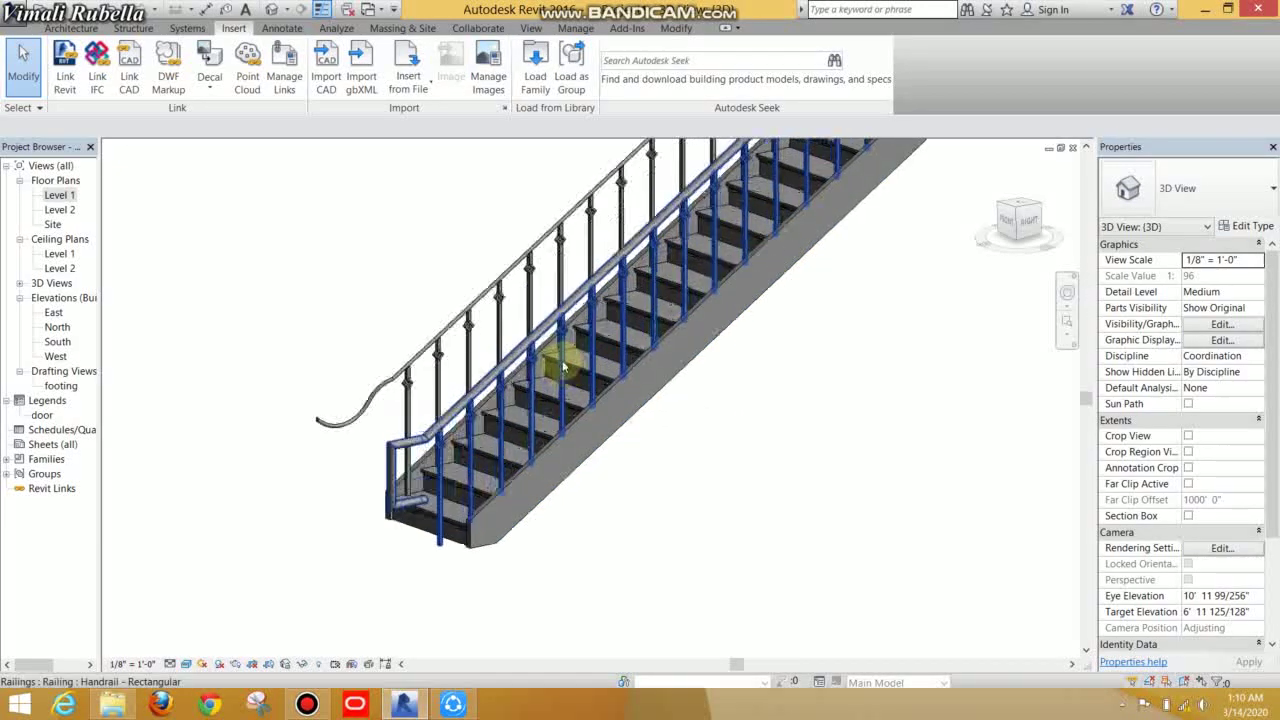
scroll(578, 374, up, 1)
shift+middle_drag(466, 371, 474, 338)
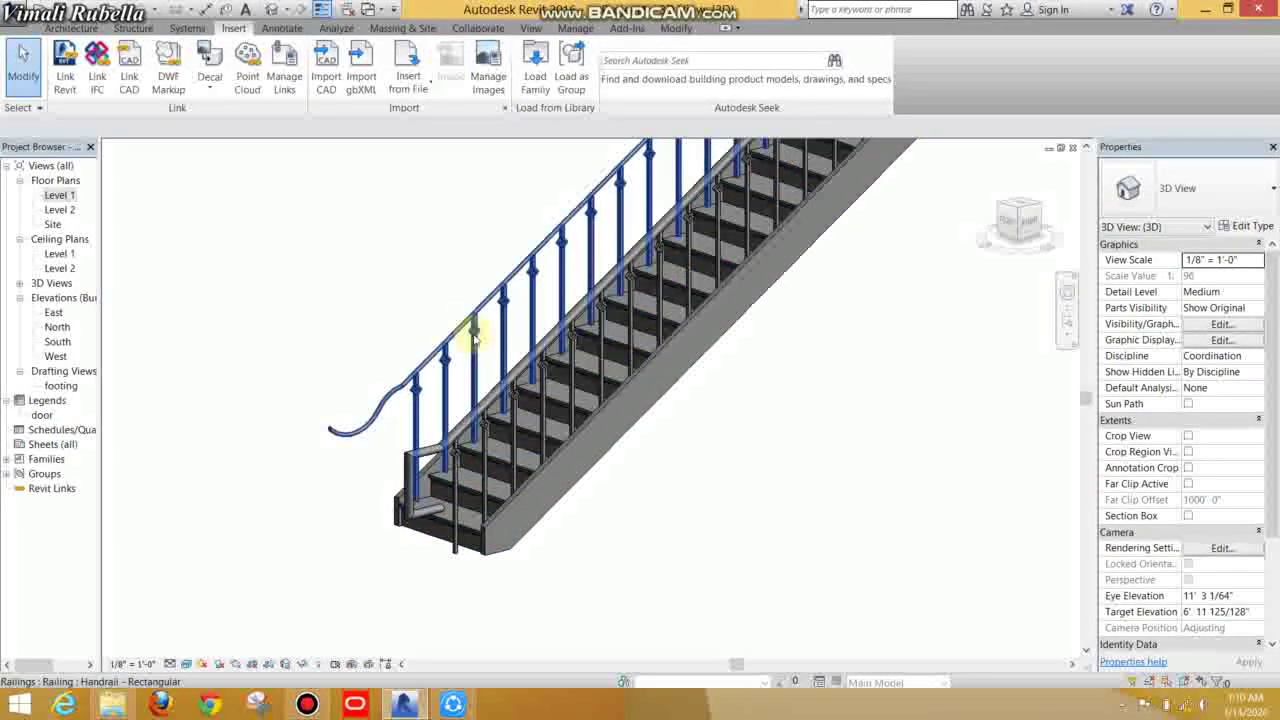
Step: Create a new family from the Baluster.rft template, dismissing the save reminder
click(12, 8)
mouse_move(55, 77)
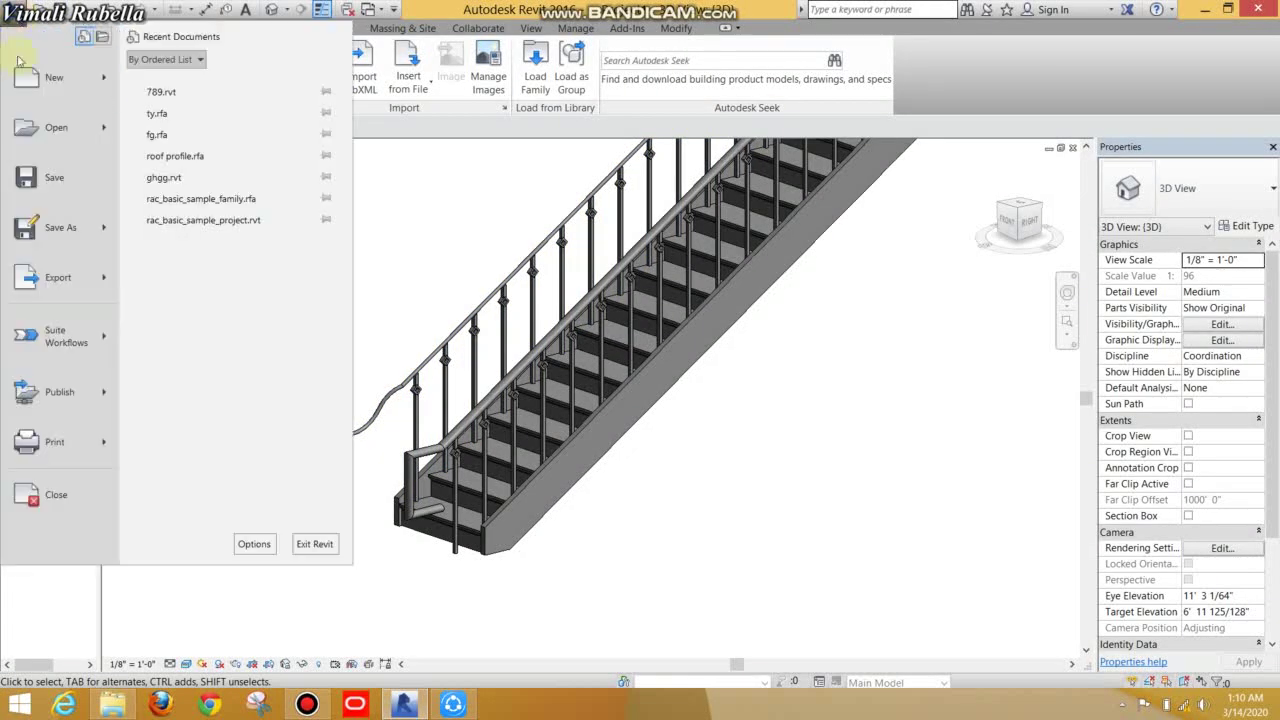
click(175, 133)
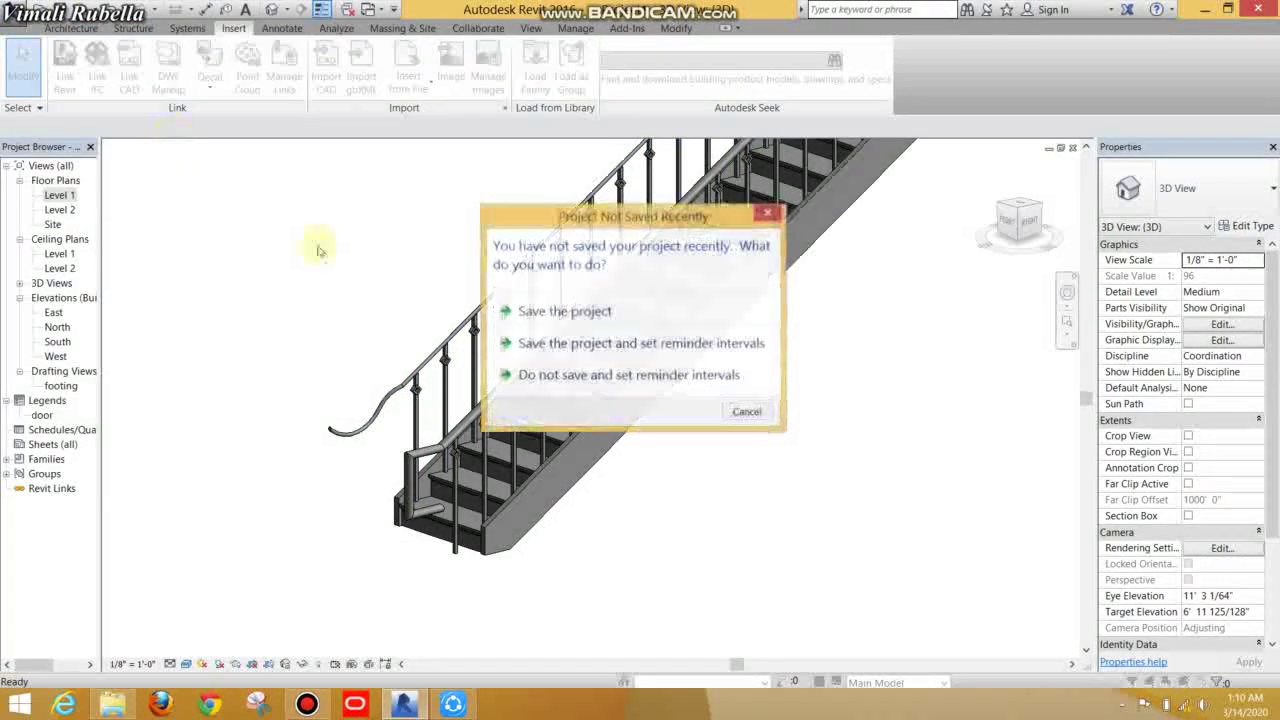
click(742, 413)
click(350, 290)
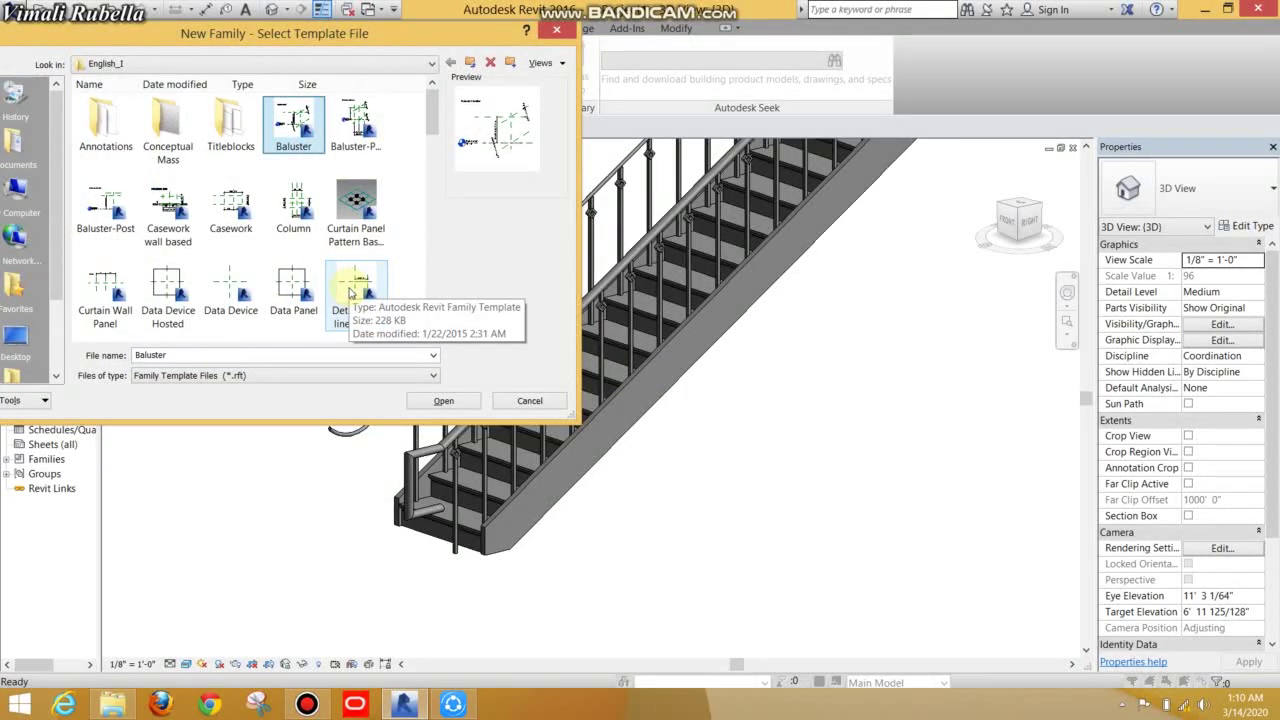
double_click(350, 290)
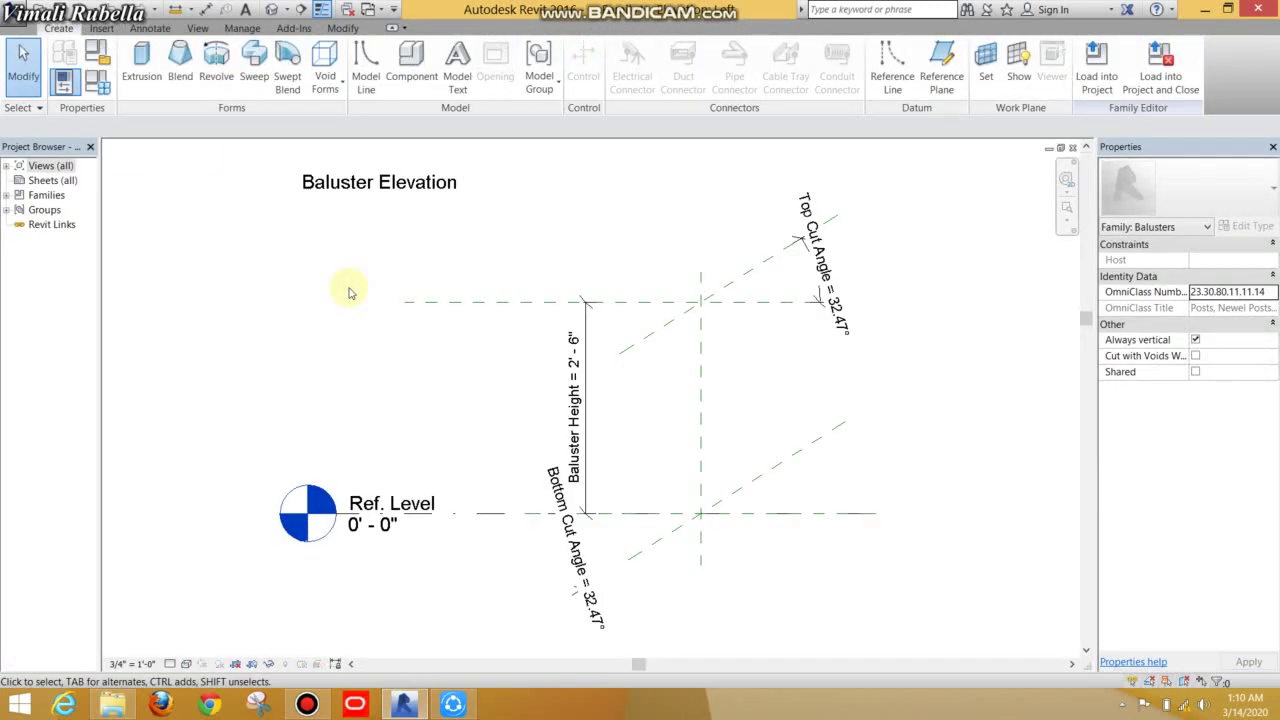
Step: Open the family's Front elevation and Zoom All to Fit to show every reference plane
click(8, 168)
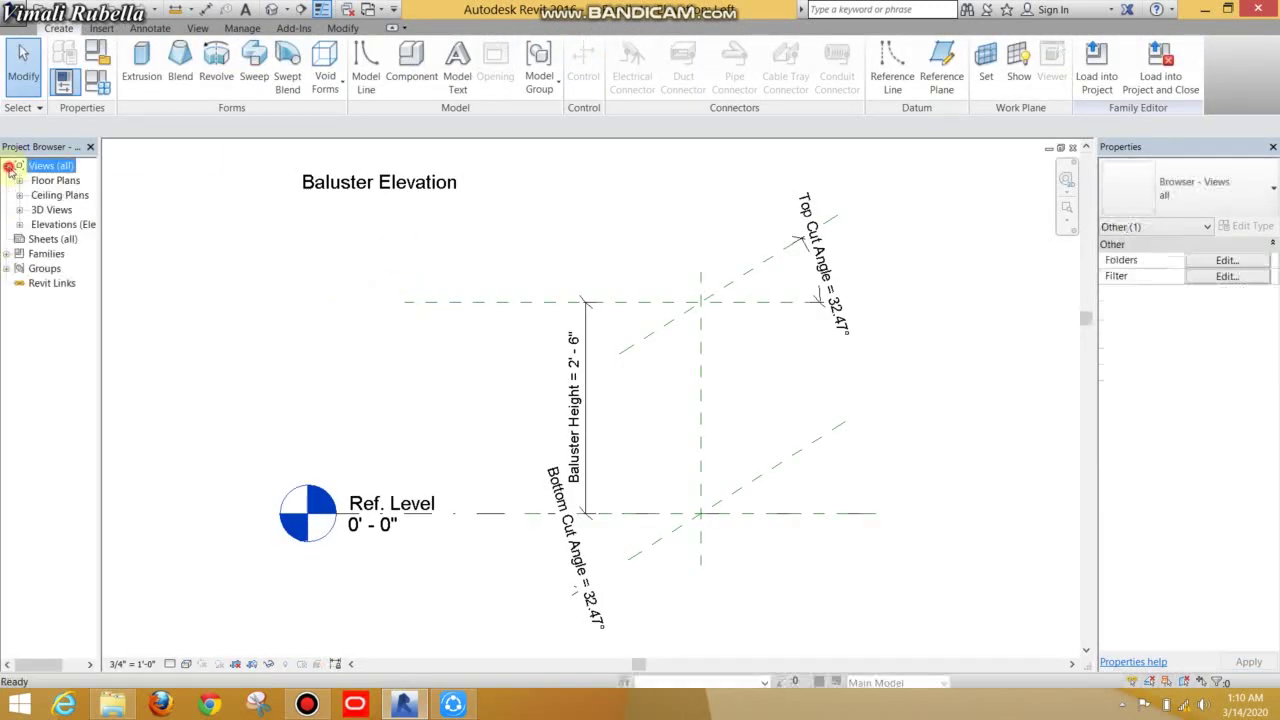
click(19, 225)
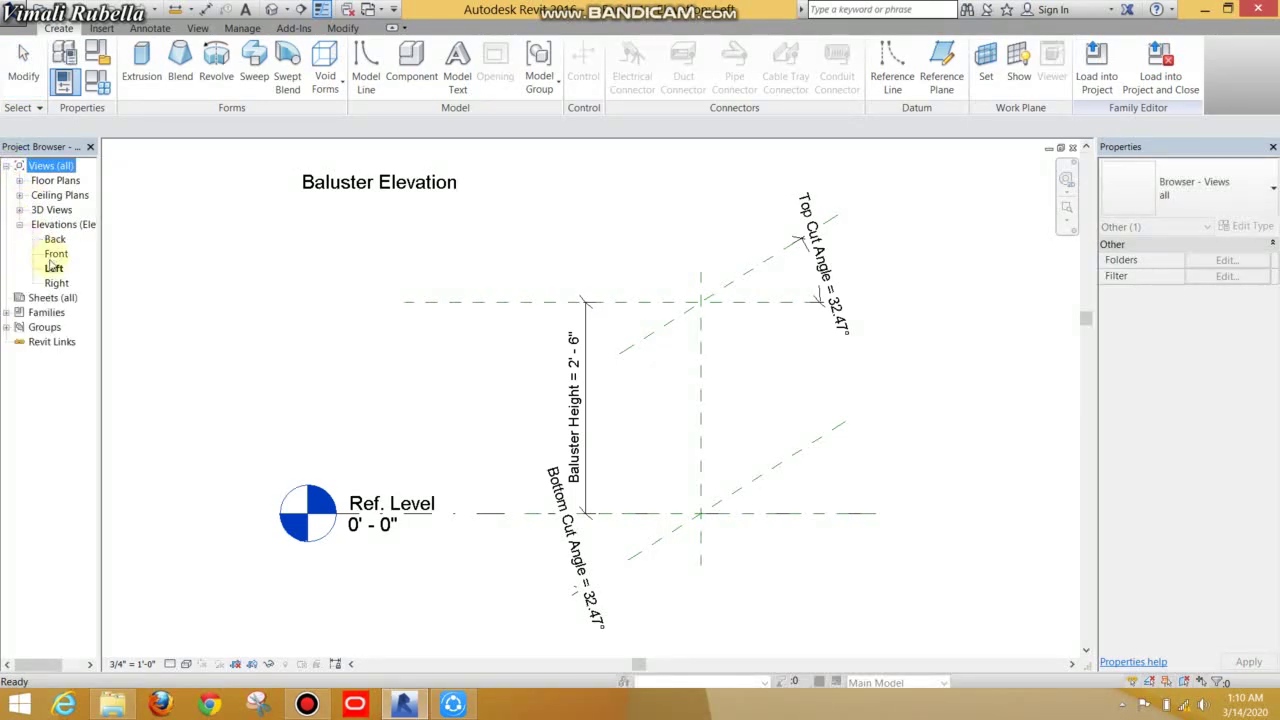
double_click(54, 255)
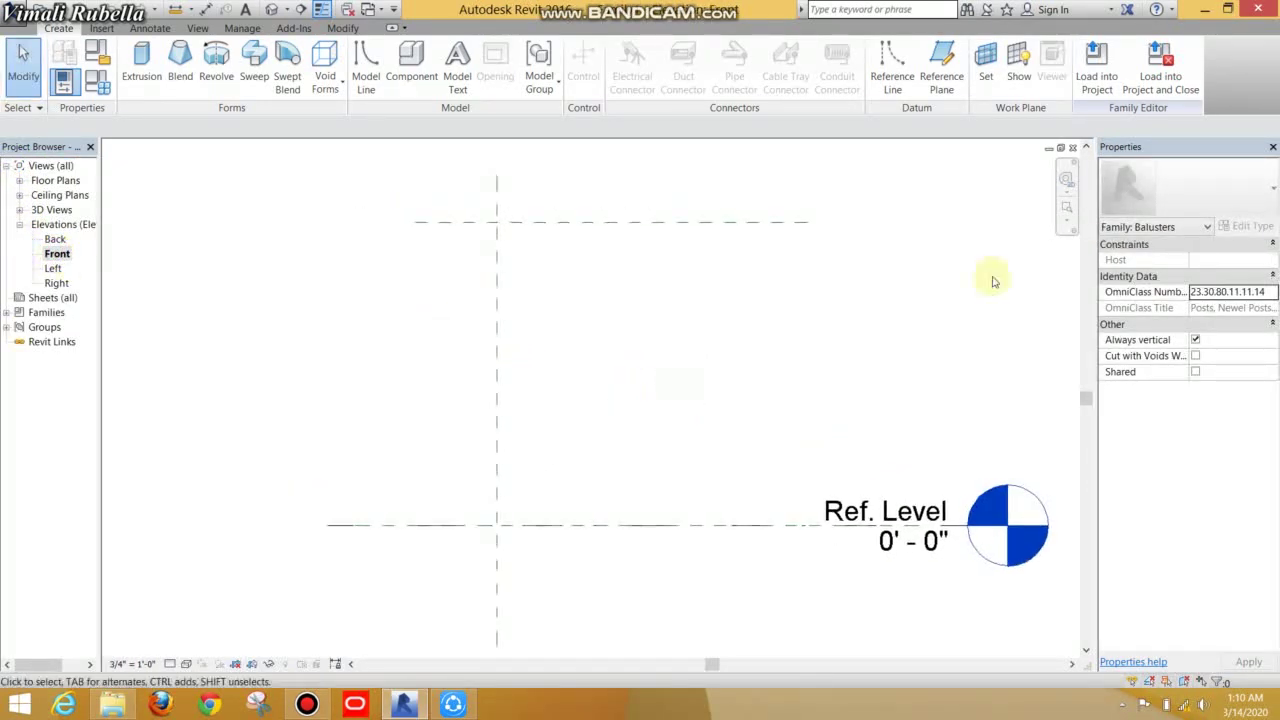
click(1067, 227)
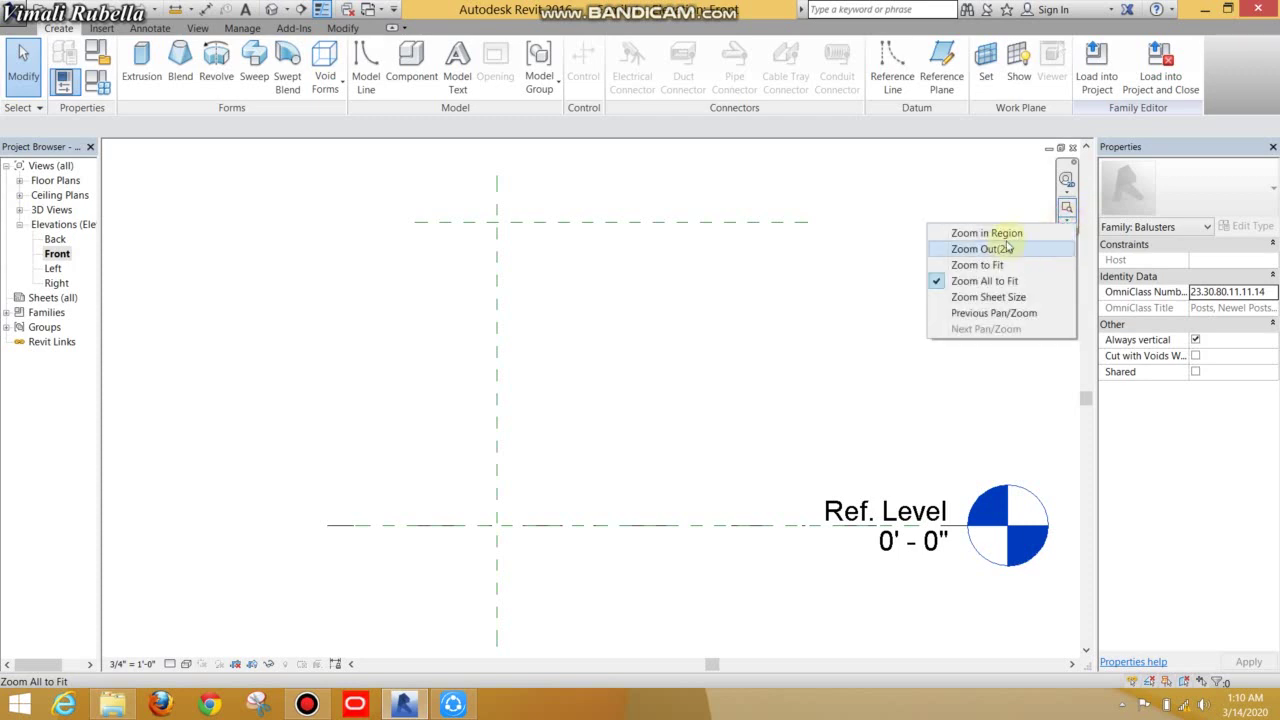
click(990, 280)
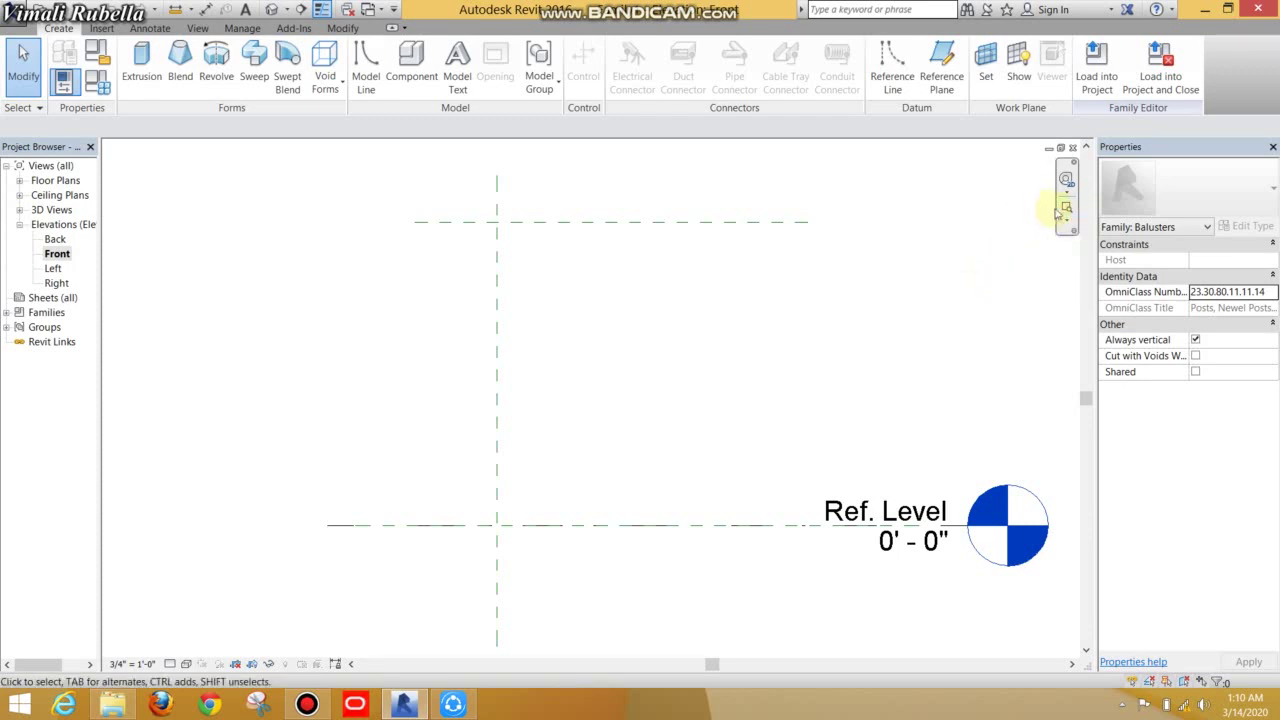
middle_drag(593, 436, 620, 447)
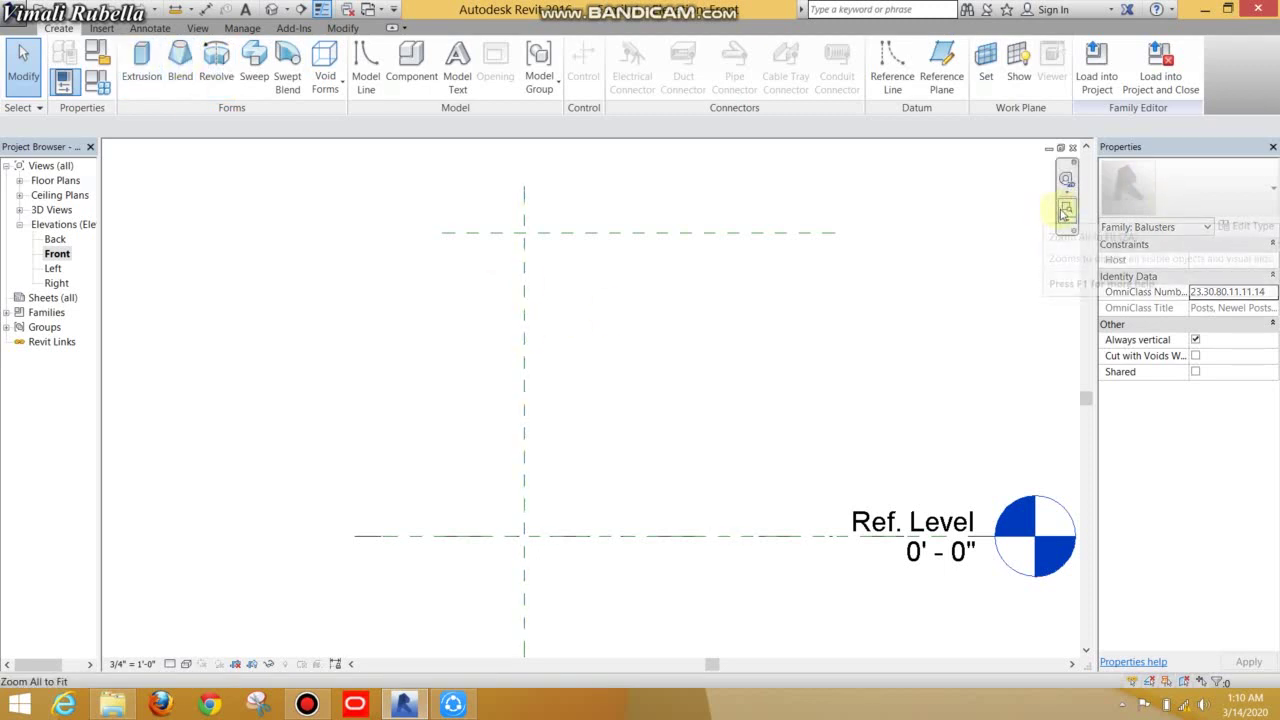
click(1067, 226)
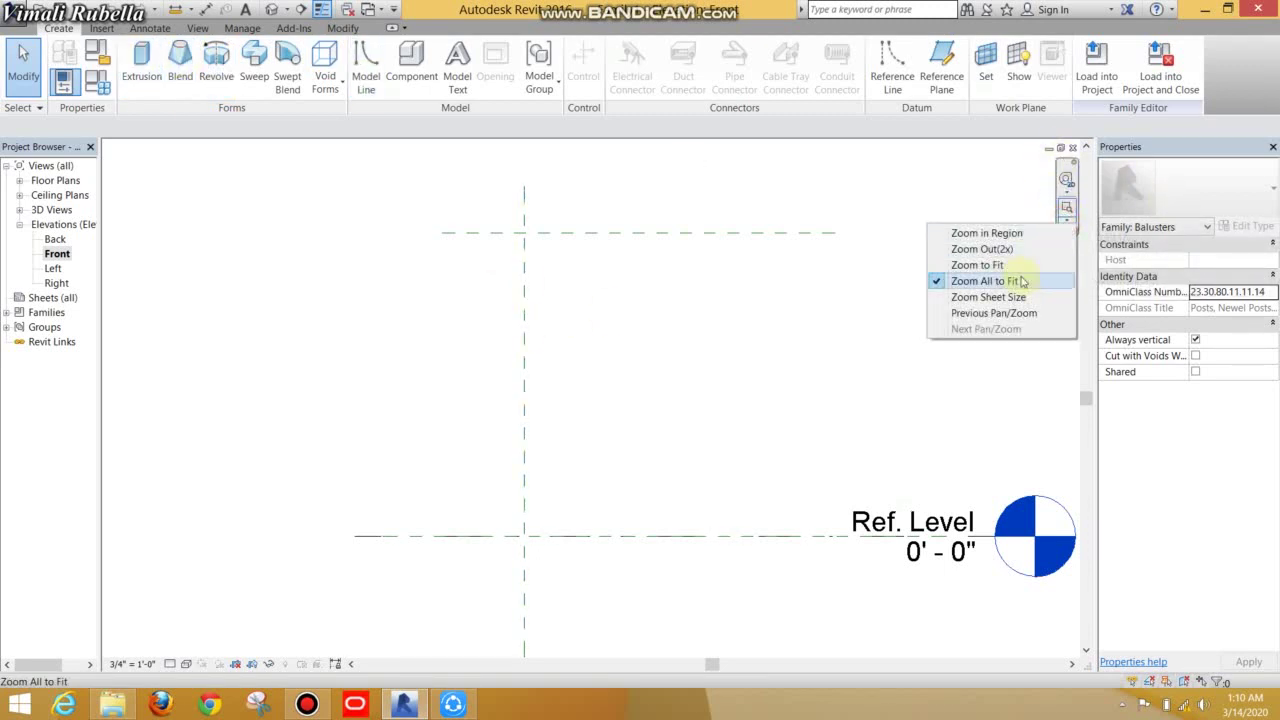
click(1021, 281)
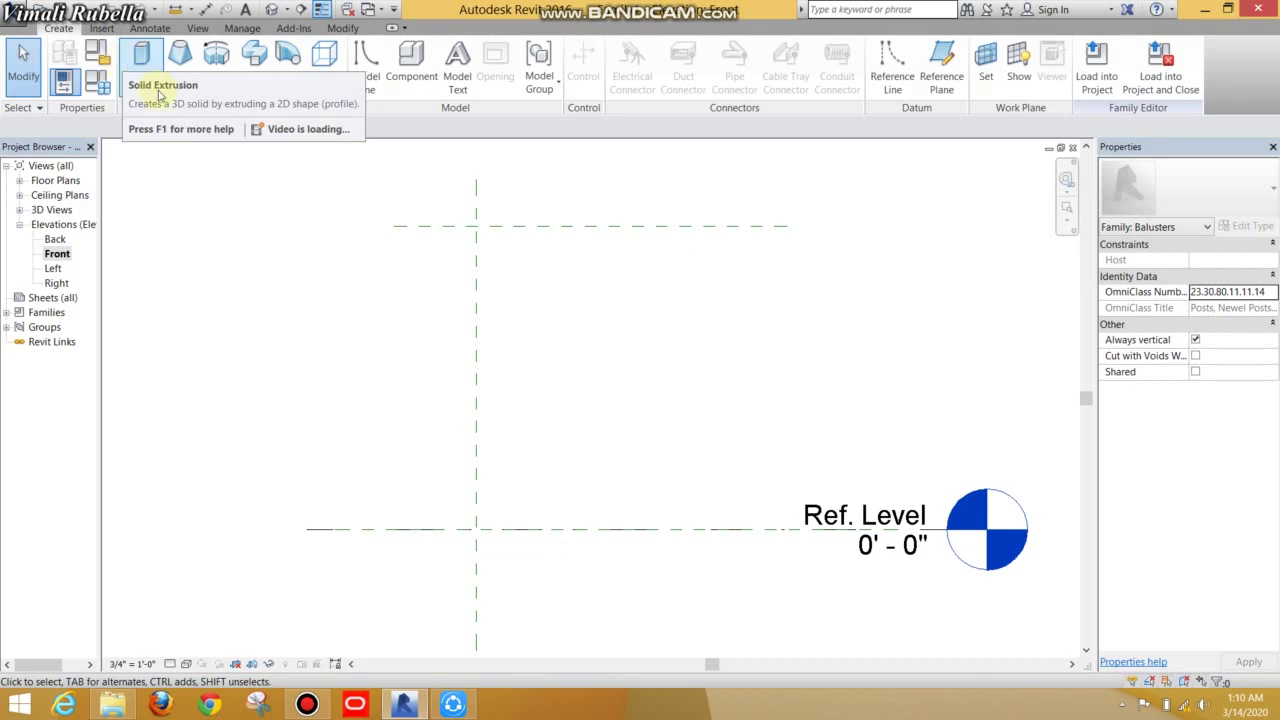
Step: Start a Revolve on the Center (Left/Right) reference plane, sketching in Elevation: Right
click(180, 70)
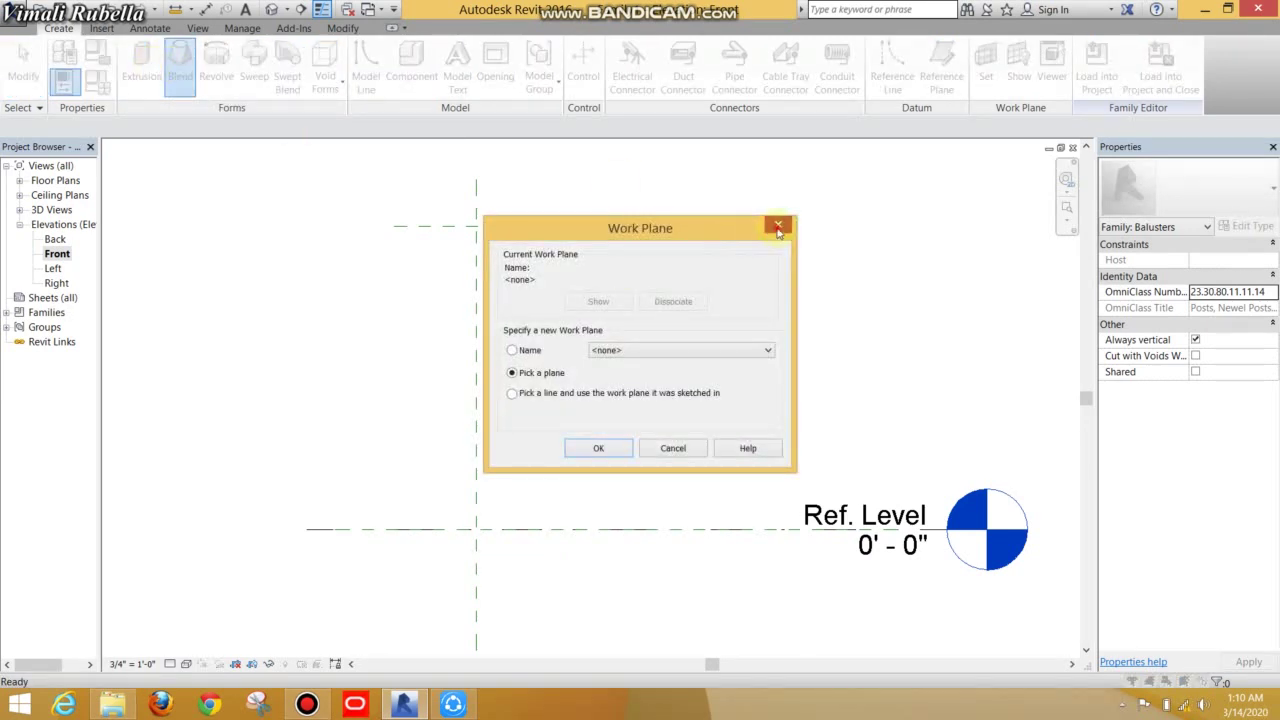
click(778, 226)
click(215, 65)
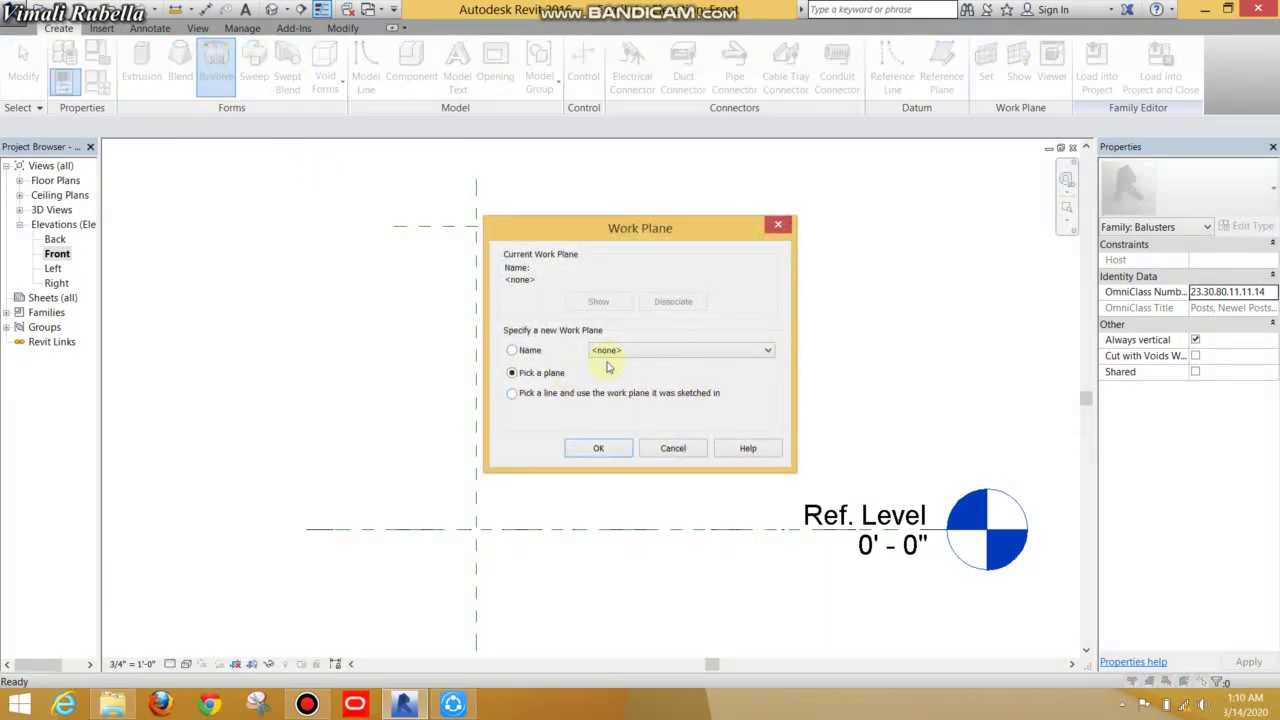
click(599, 447)
click(476, 423)
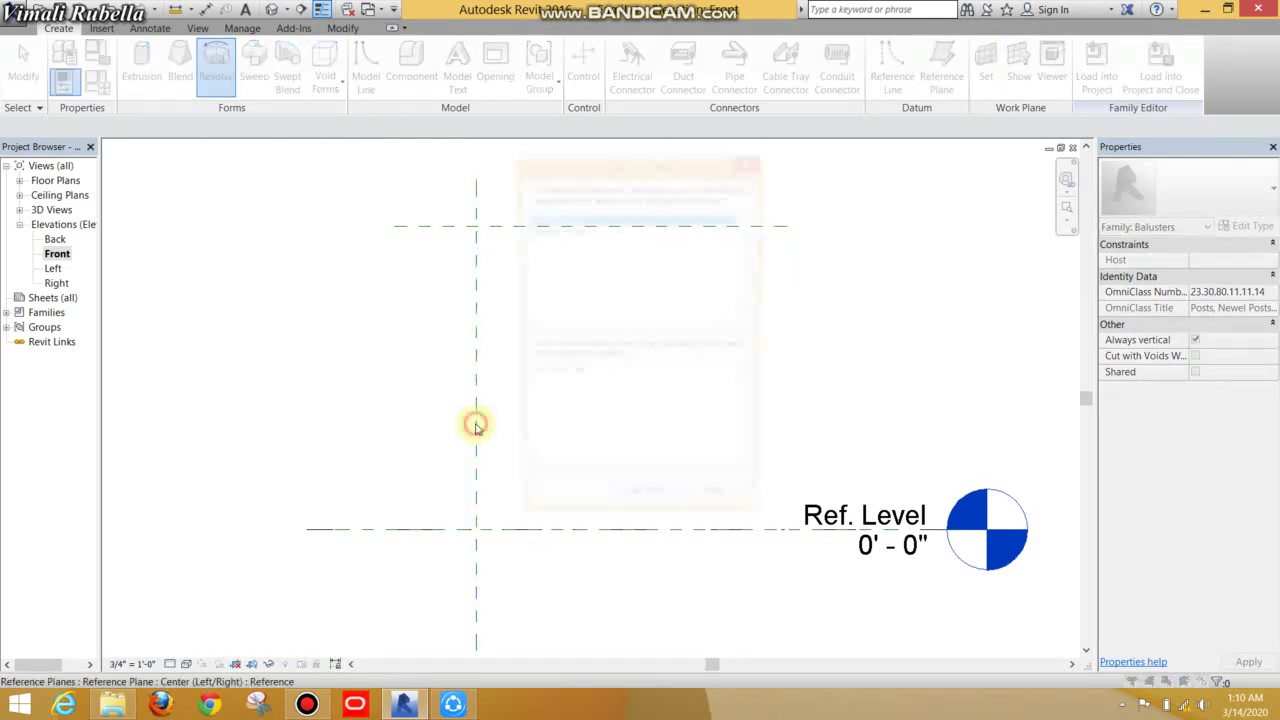
click(576, 231)
click(645, 512)
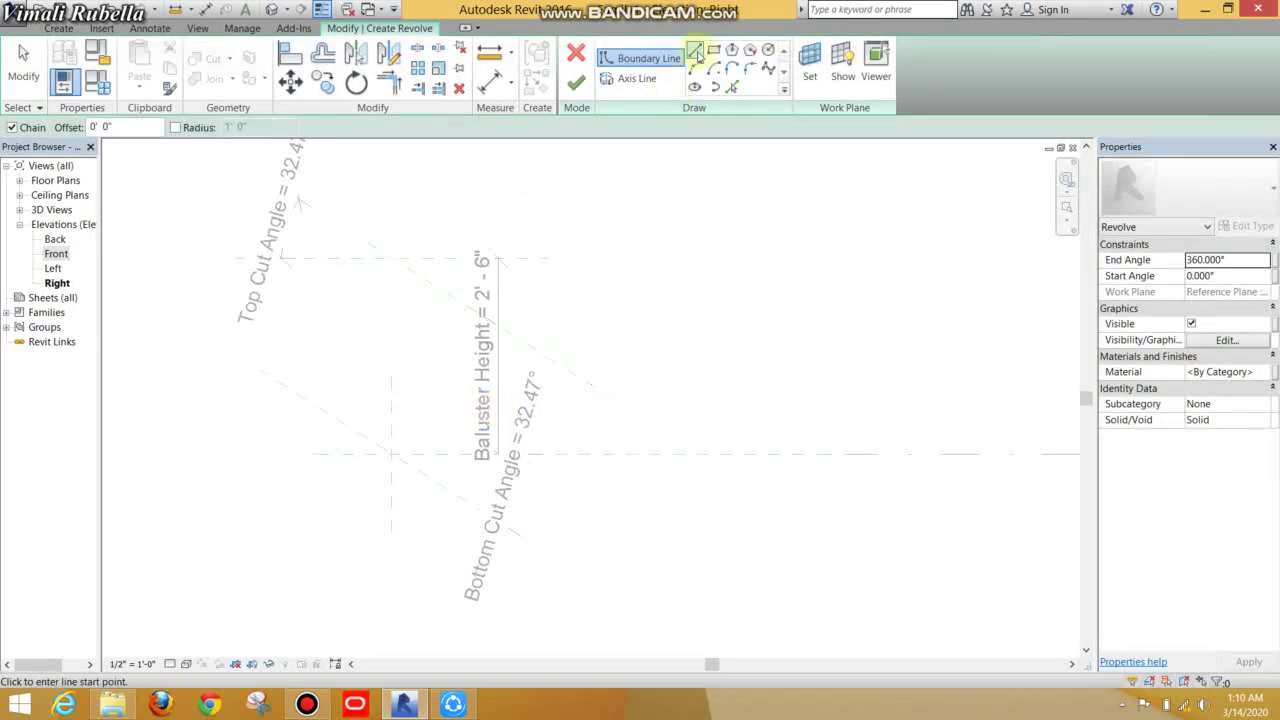
Step: Draw a short boundary line along the top reference plane
click(695, 68)
scroll(485, 263, up, 2)
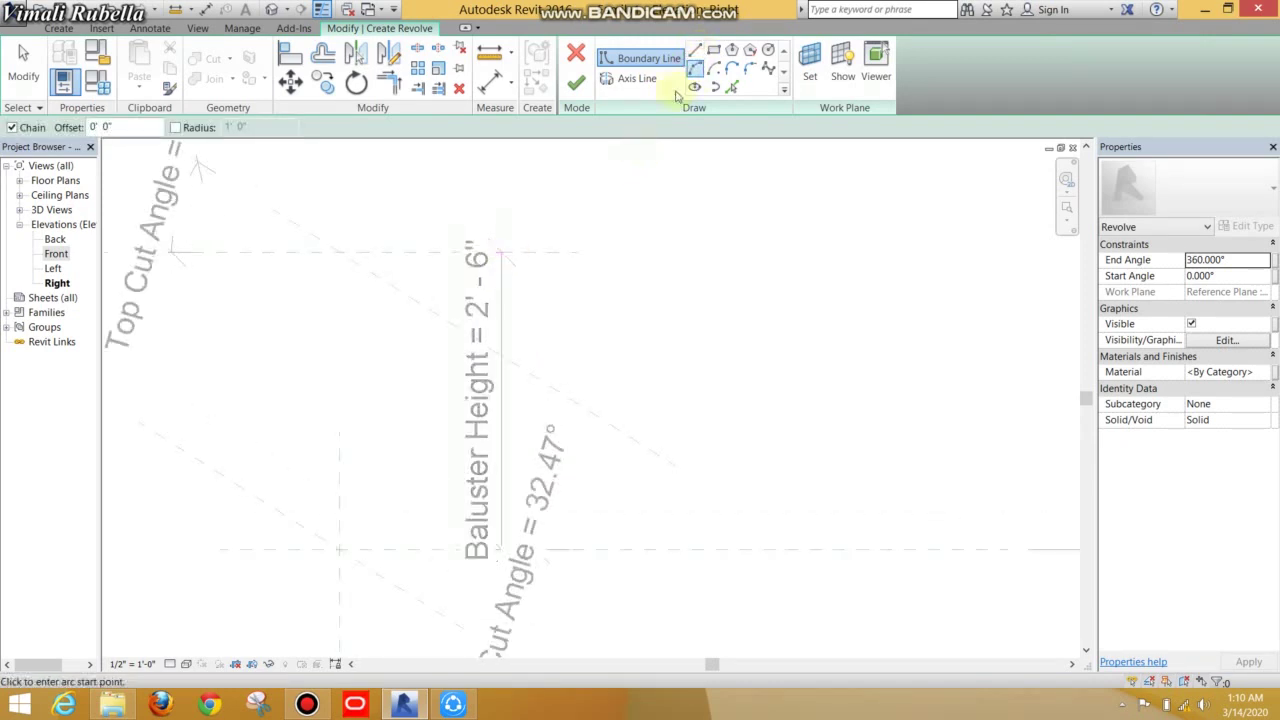
click(694, 52)
scroll(575, 355, down, 3)
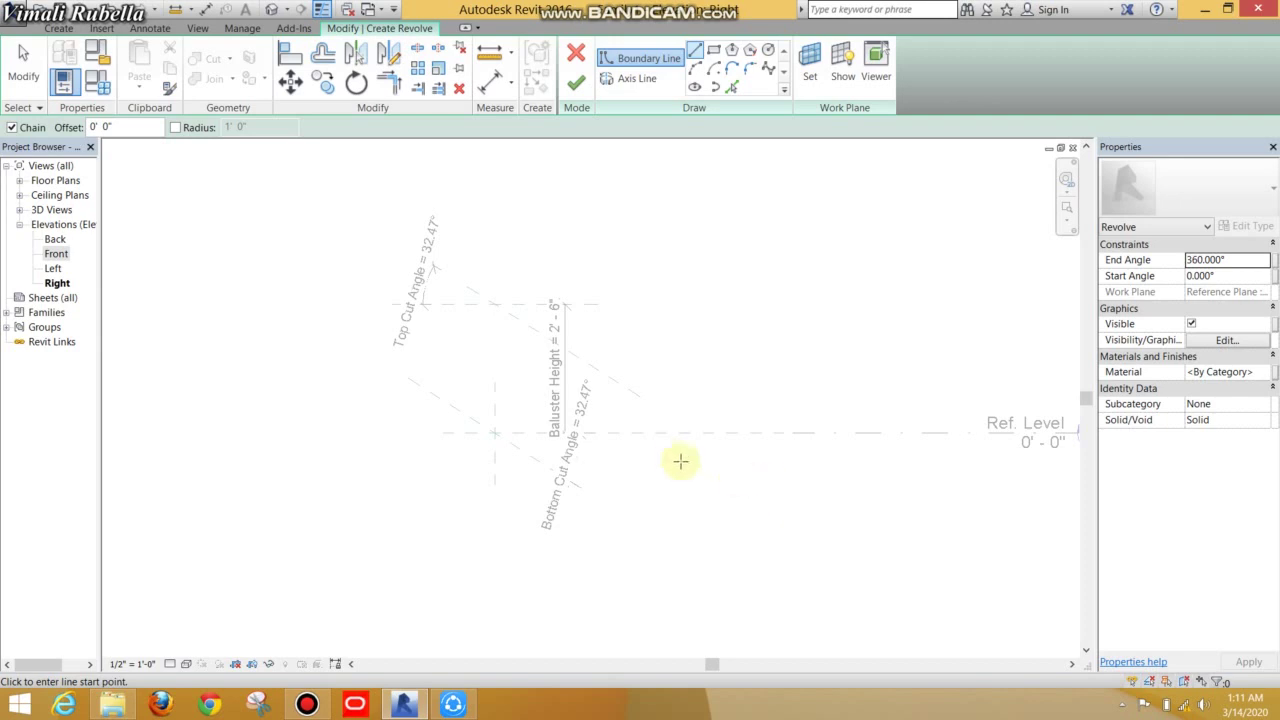
middle_drag(680, 461, 689, 403)
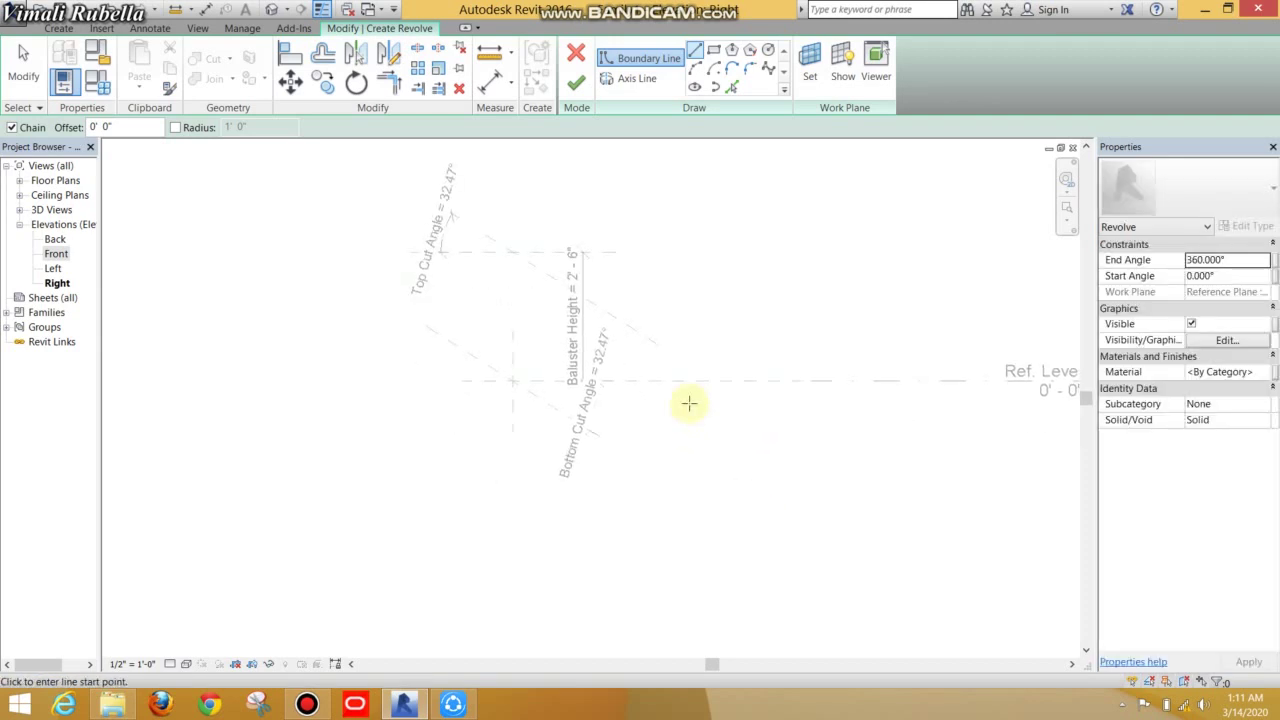
scroll(689, 403, up, 1)
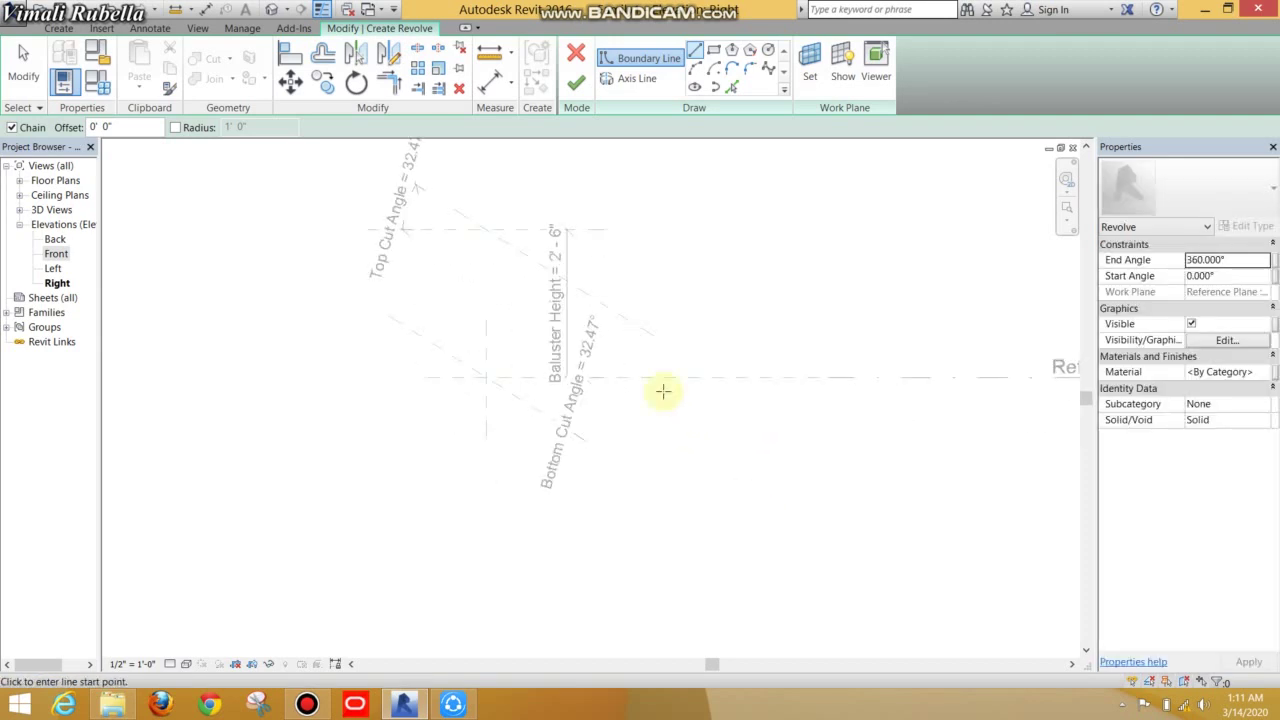
click(483, 229)
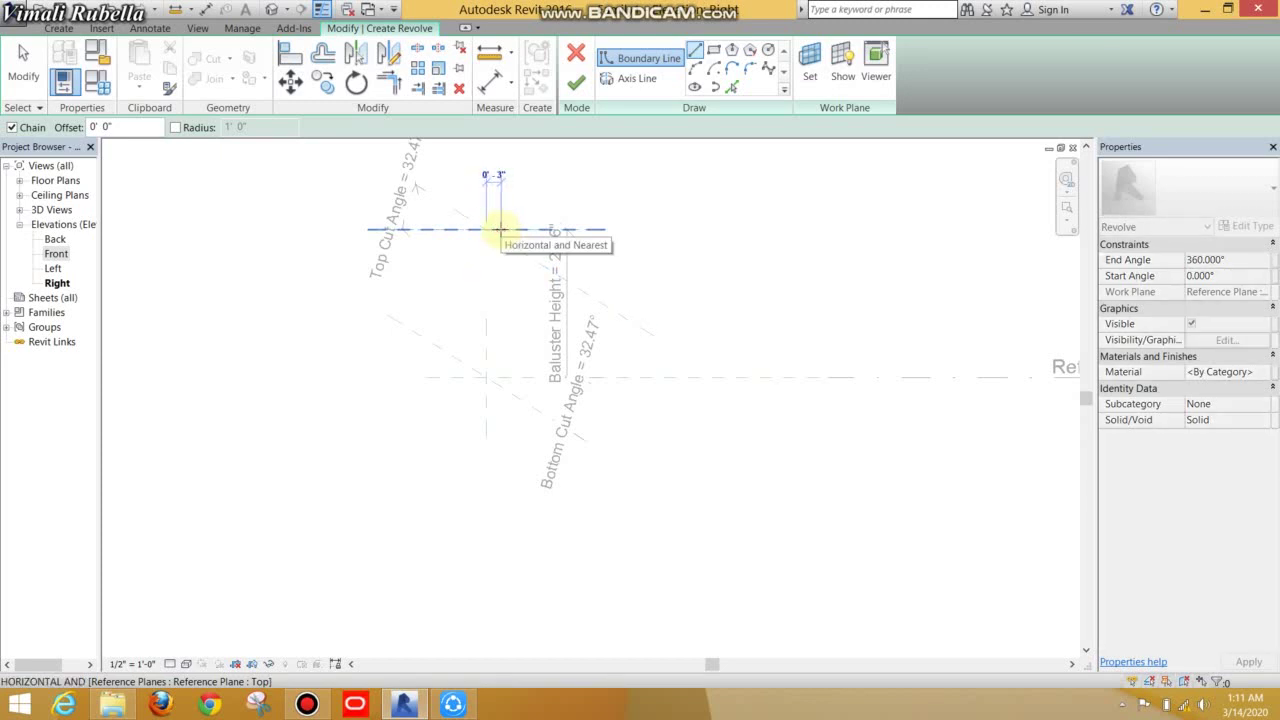
click(498, 229)
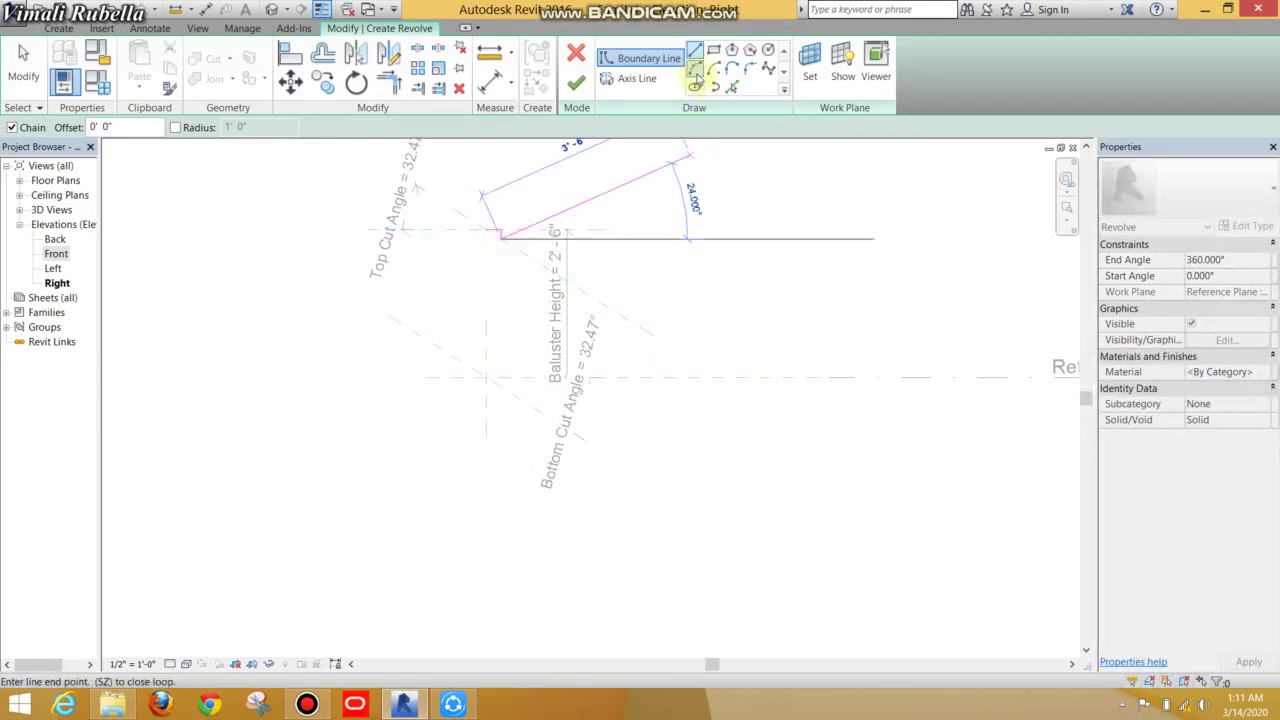
Step: Try curve and ellipse shapes at the top line's end, cancelling each attempt
click(695, 75)
scroll(494, 237, up, 2)
scroll(506, 243, up, 2)
scroll(507, 250, up, 1)
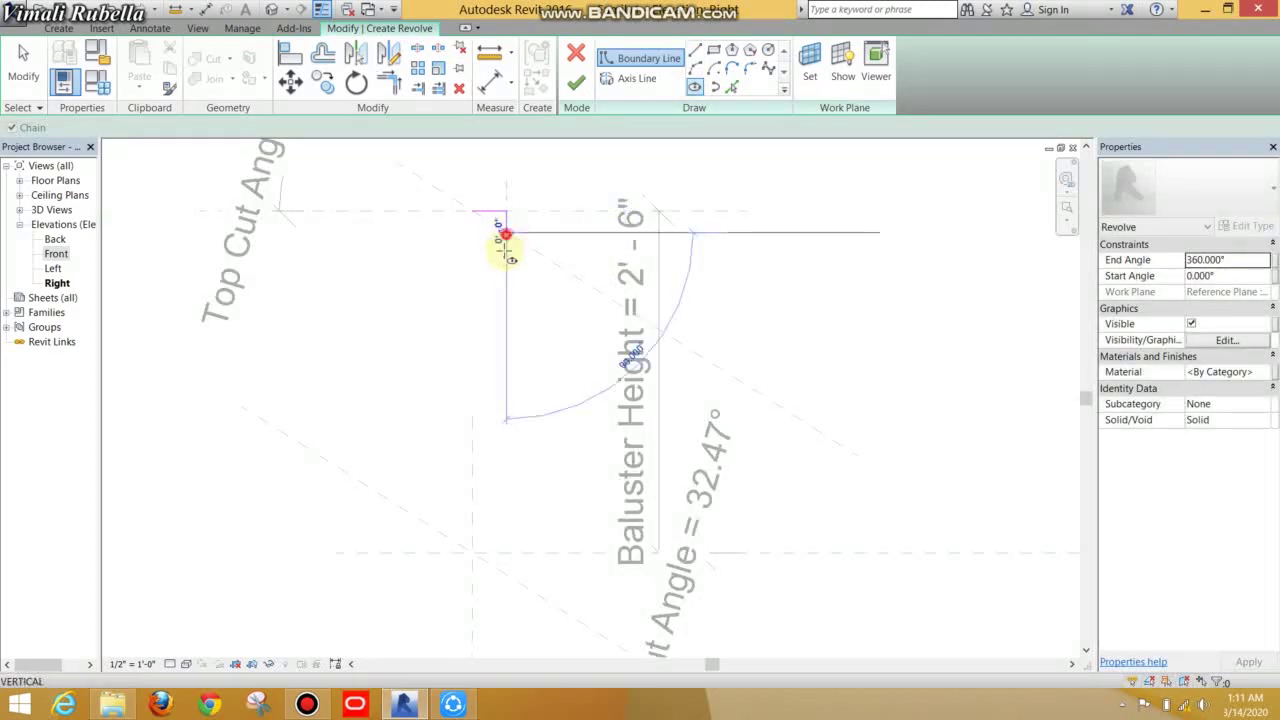
right_click(583, 199)
click(612, 207)
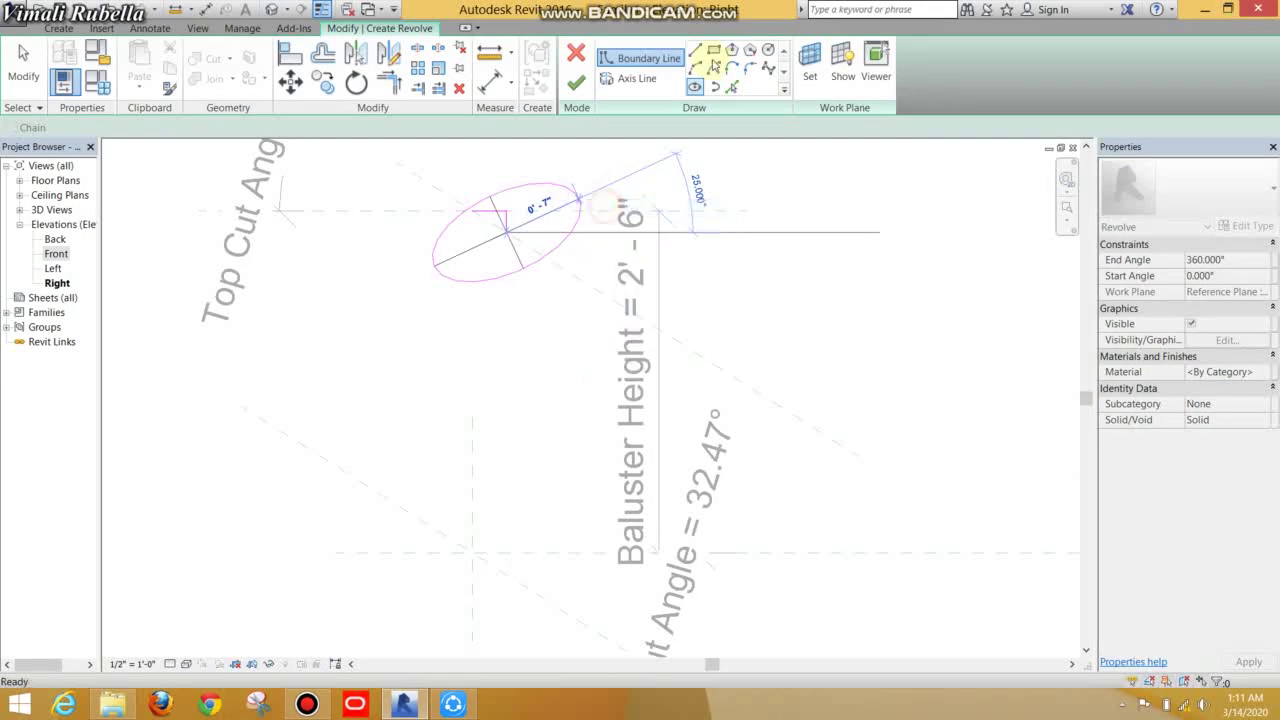
click(695, 88)
click(509, 232)
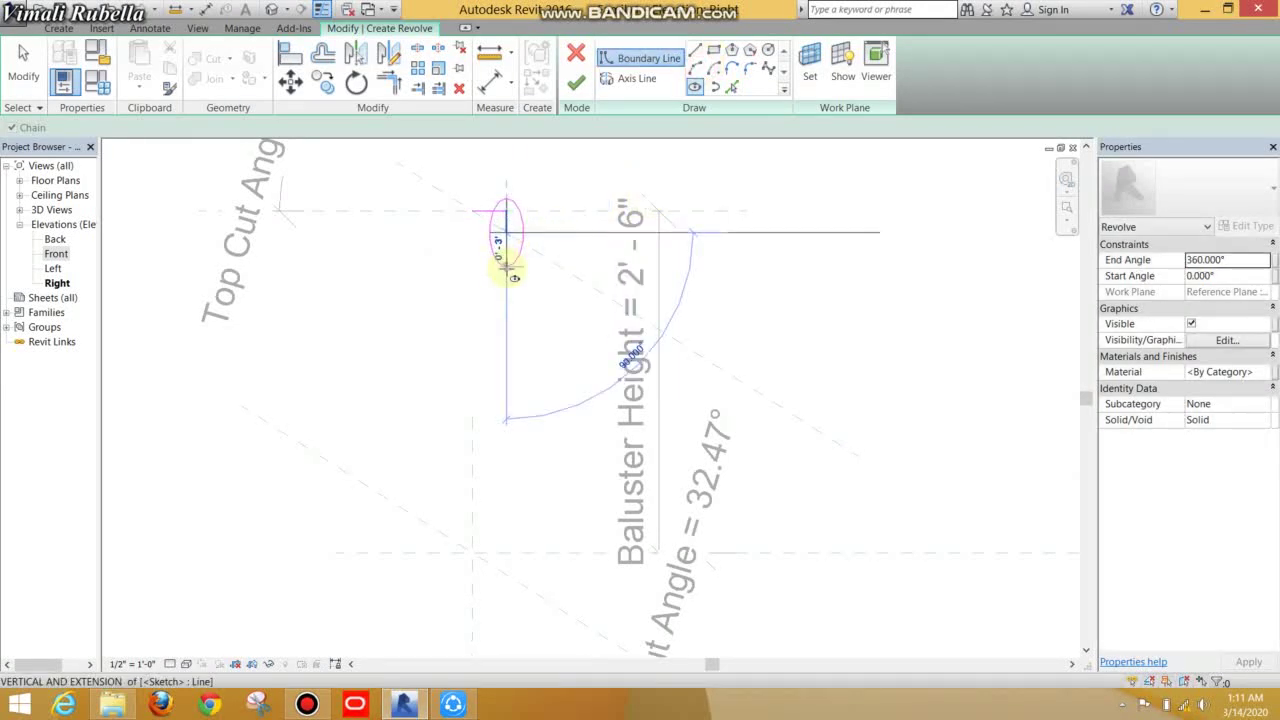
right_click(585, 195)
click(613, 200)
Step: Draw Start-End-Radius wave arcs down the outer edge to the bottom reference plane
click(693, 68)
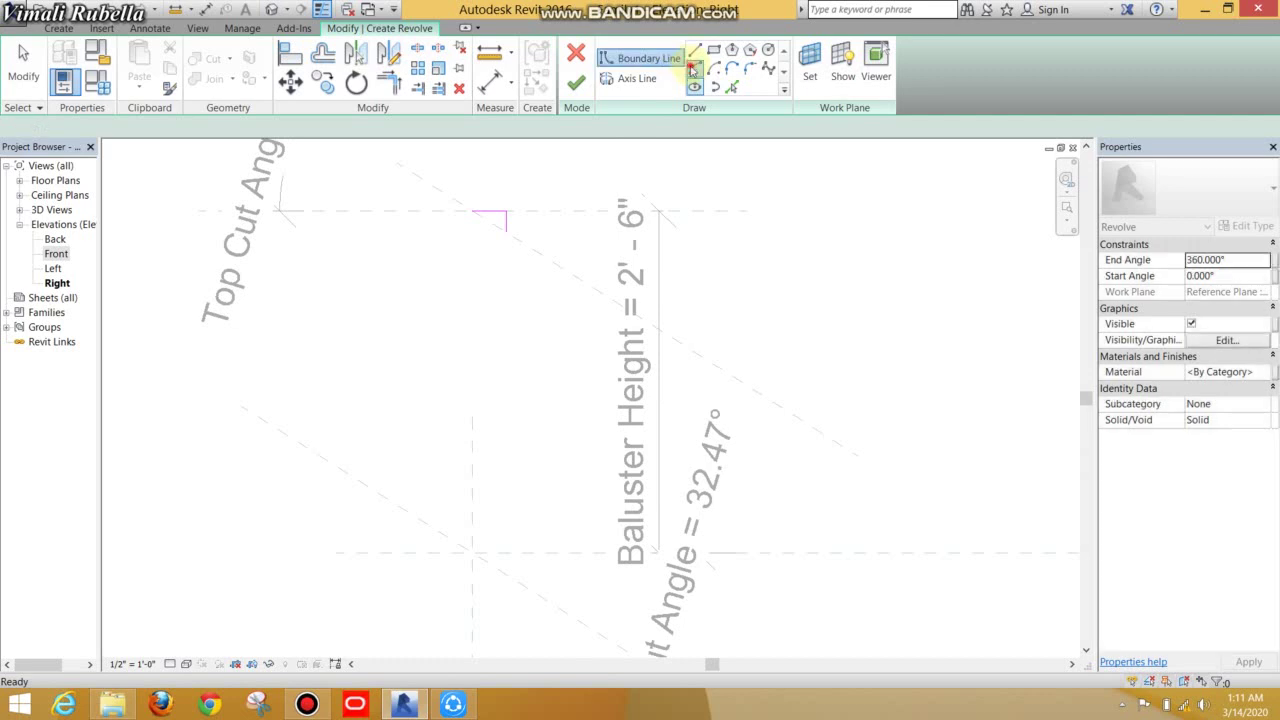
click(507, 231)
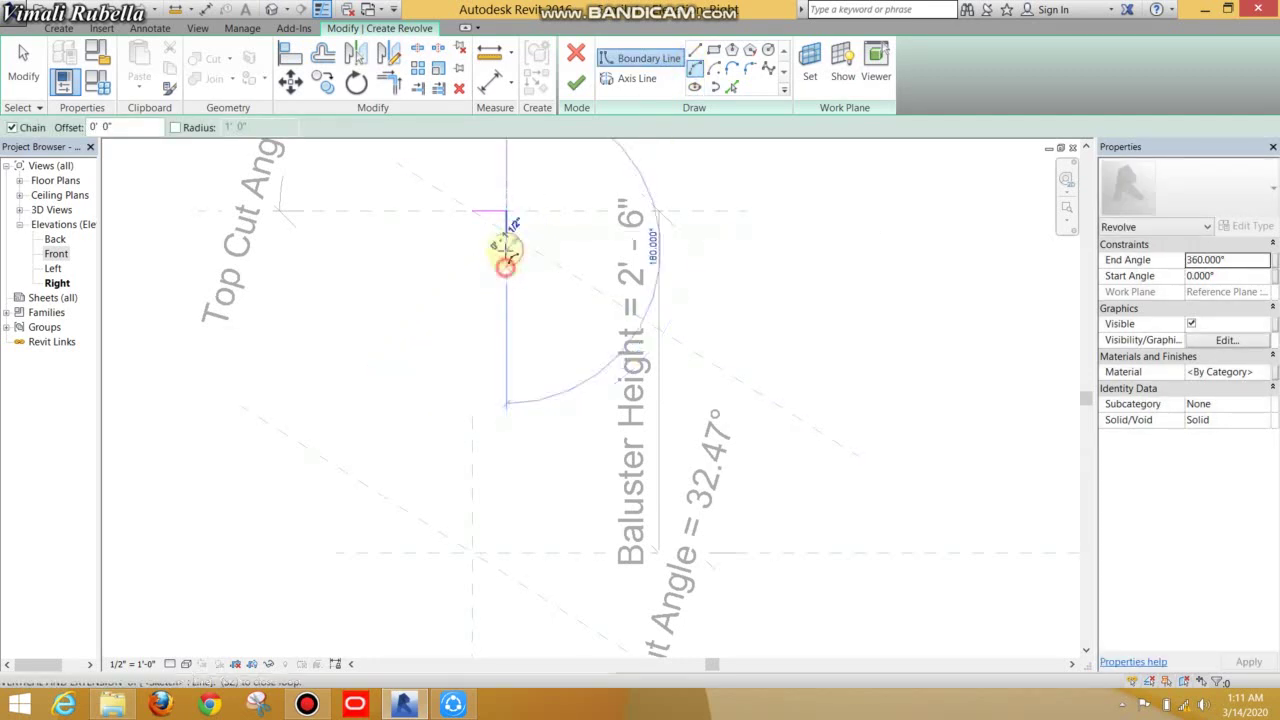
scroll(510, 243, up, 1)
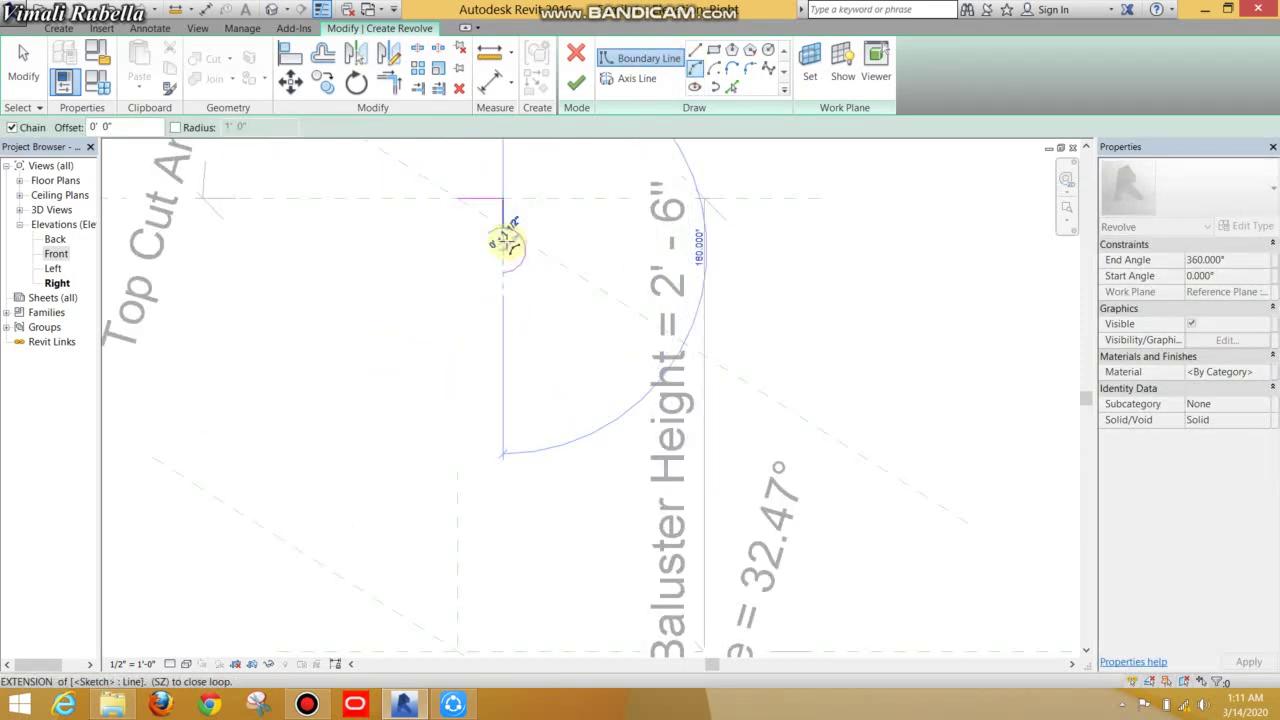
scroll(505, 243, up, 1)
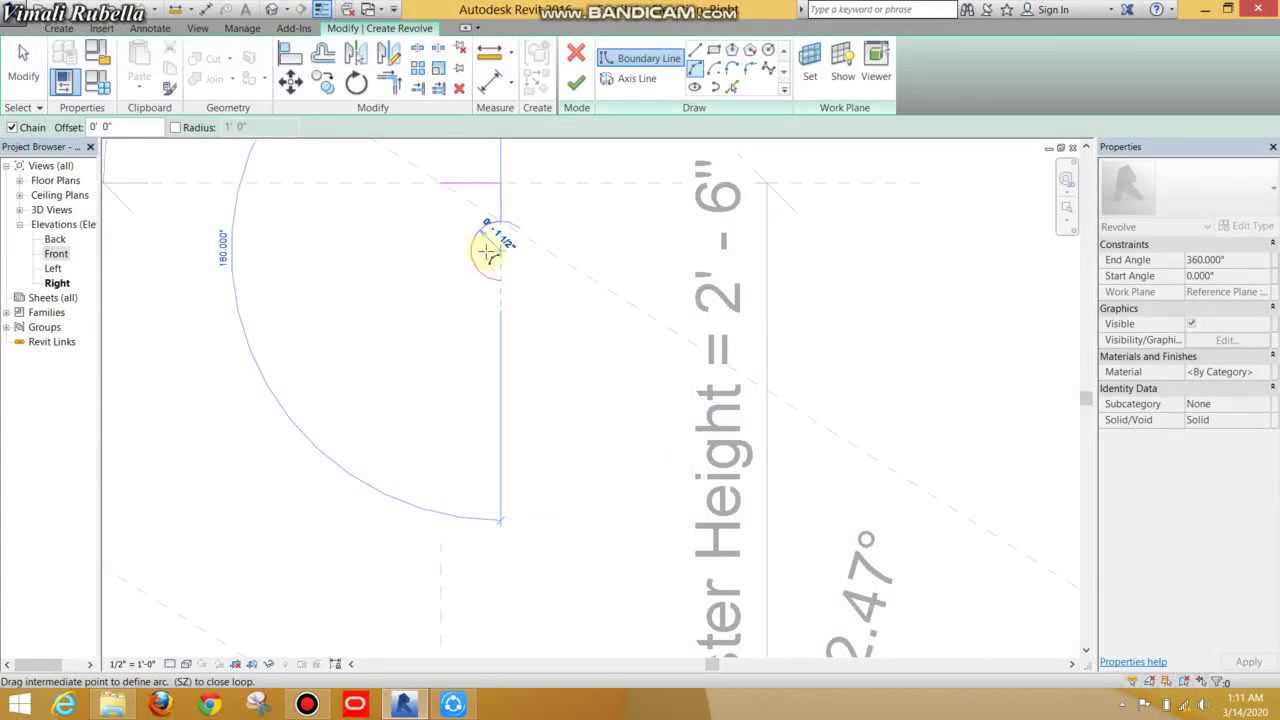
scroll(505, 243, up, 1)
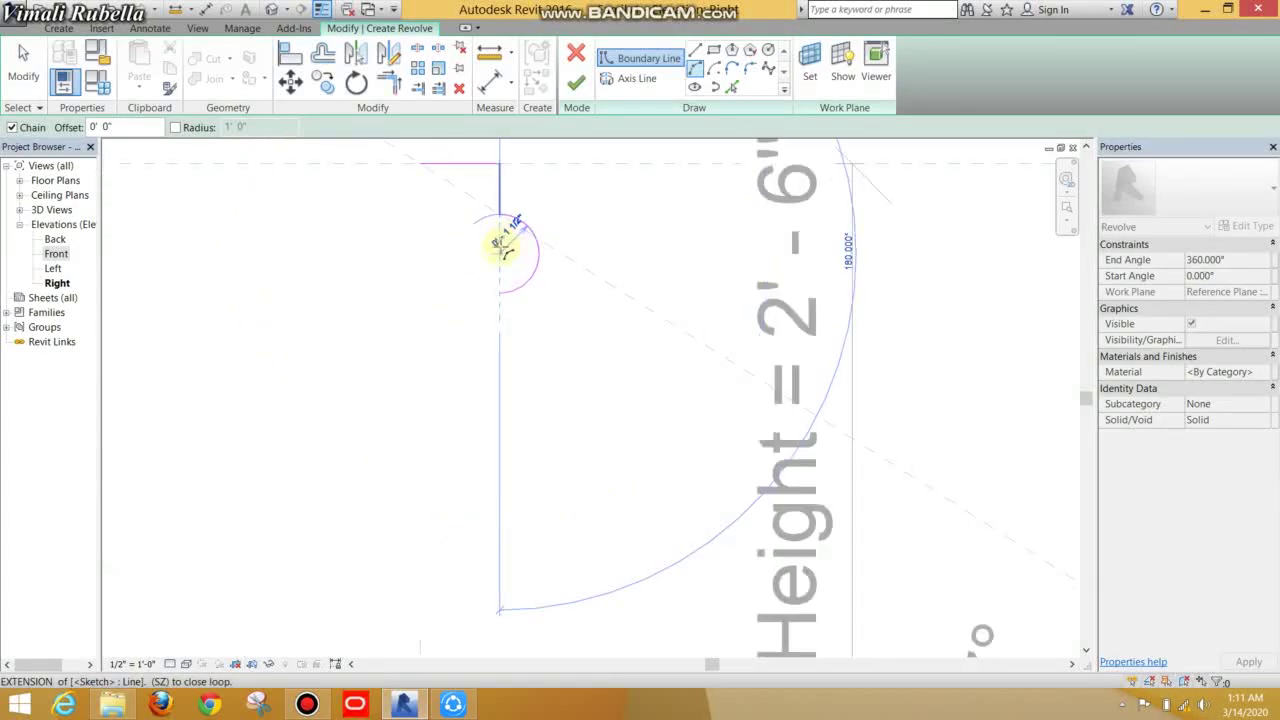
click(508, 246)
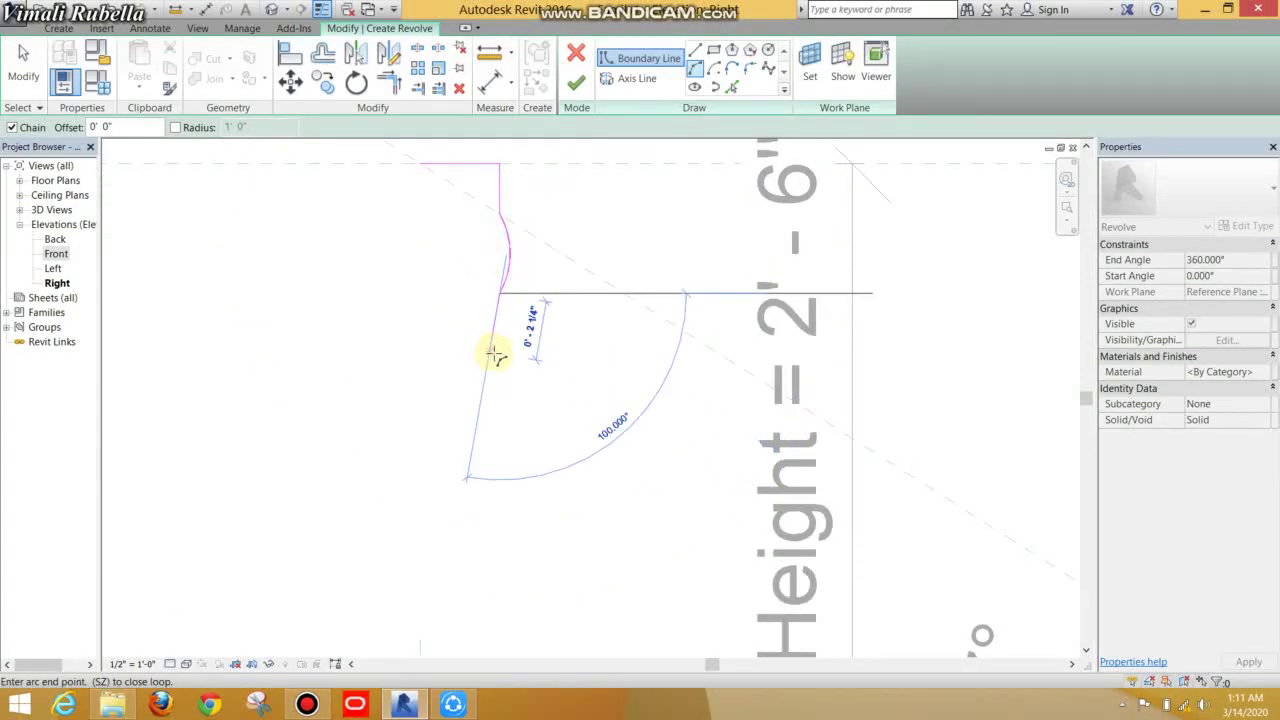
middle_drag(510, 436, 511, 329)
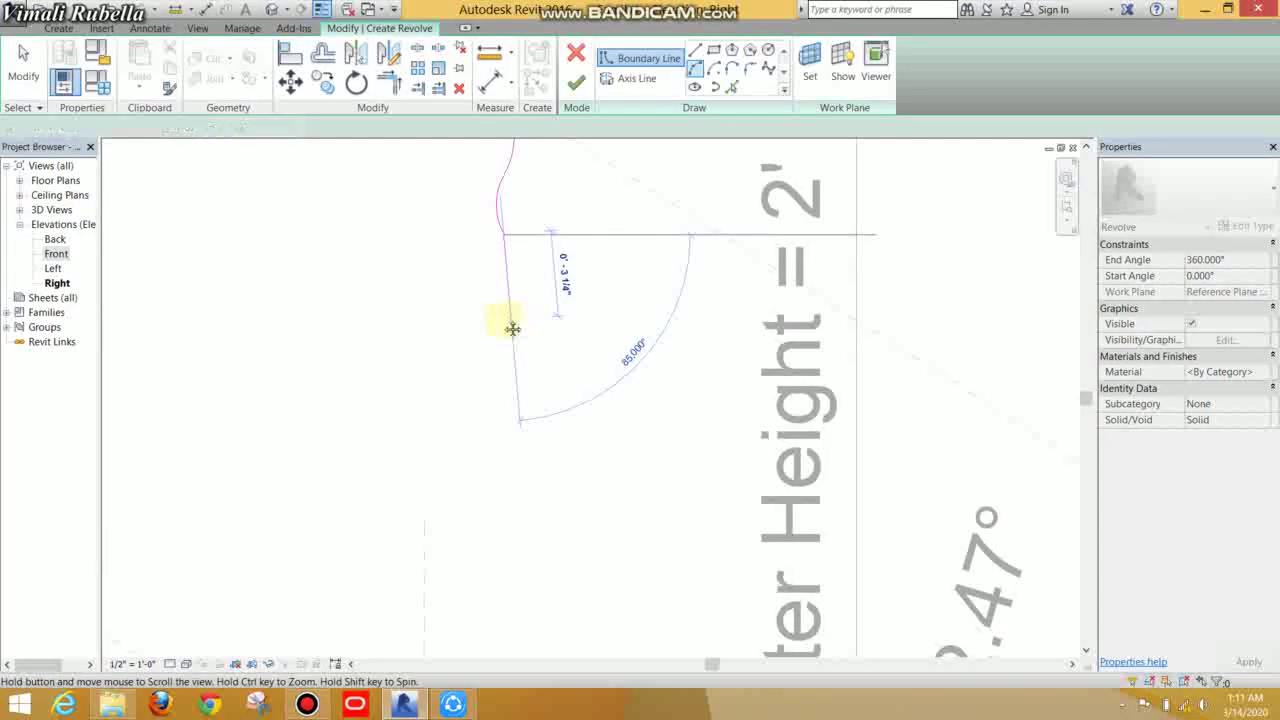
click(498, 303)
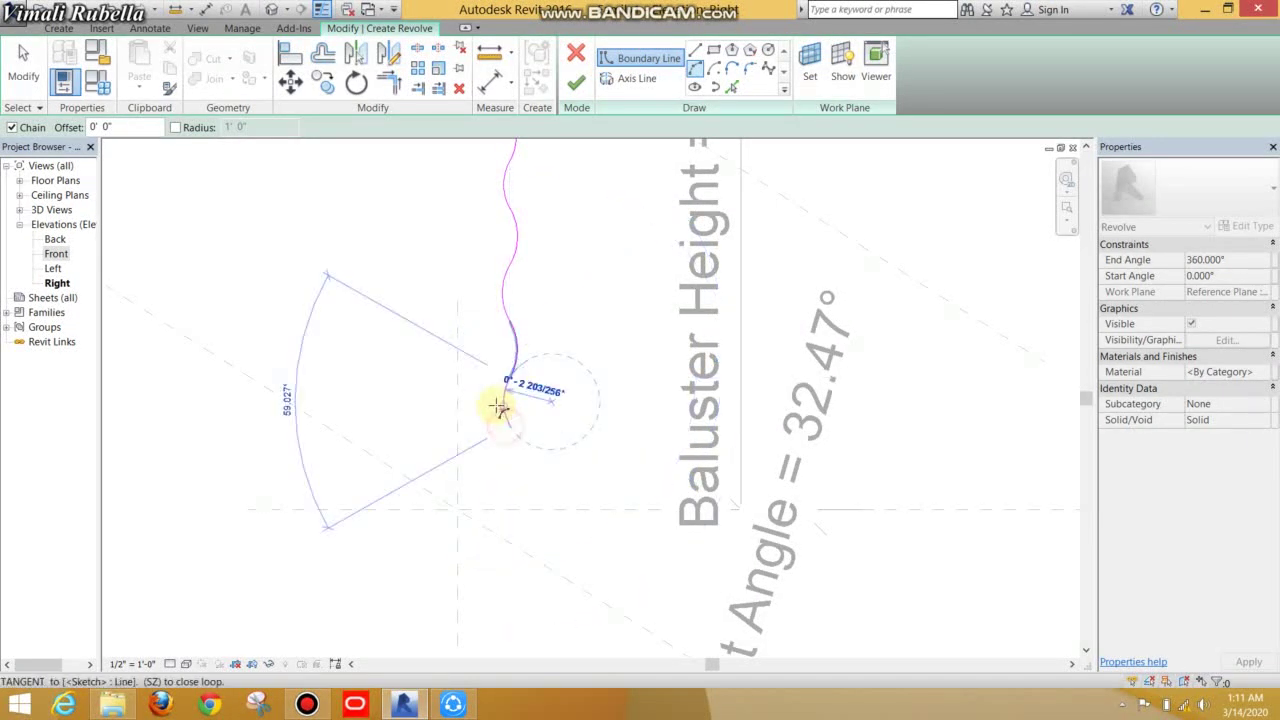
middle_drag(500, 458, 505, 436)
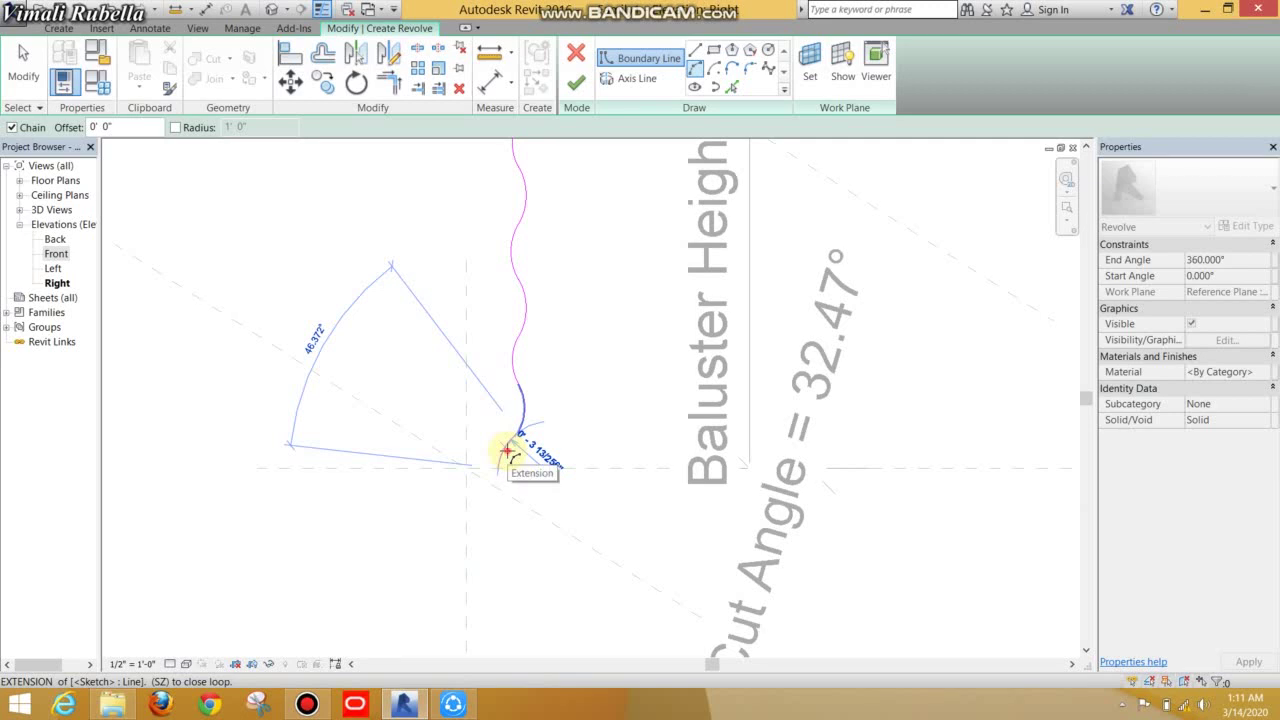
click(507, 452)
click(694, 50)
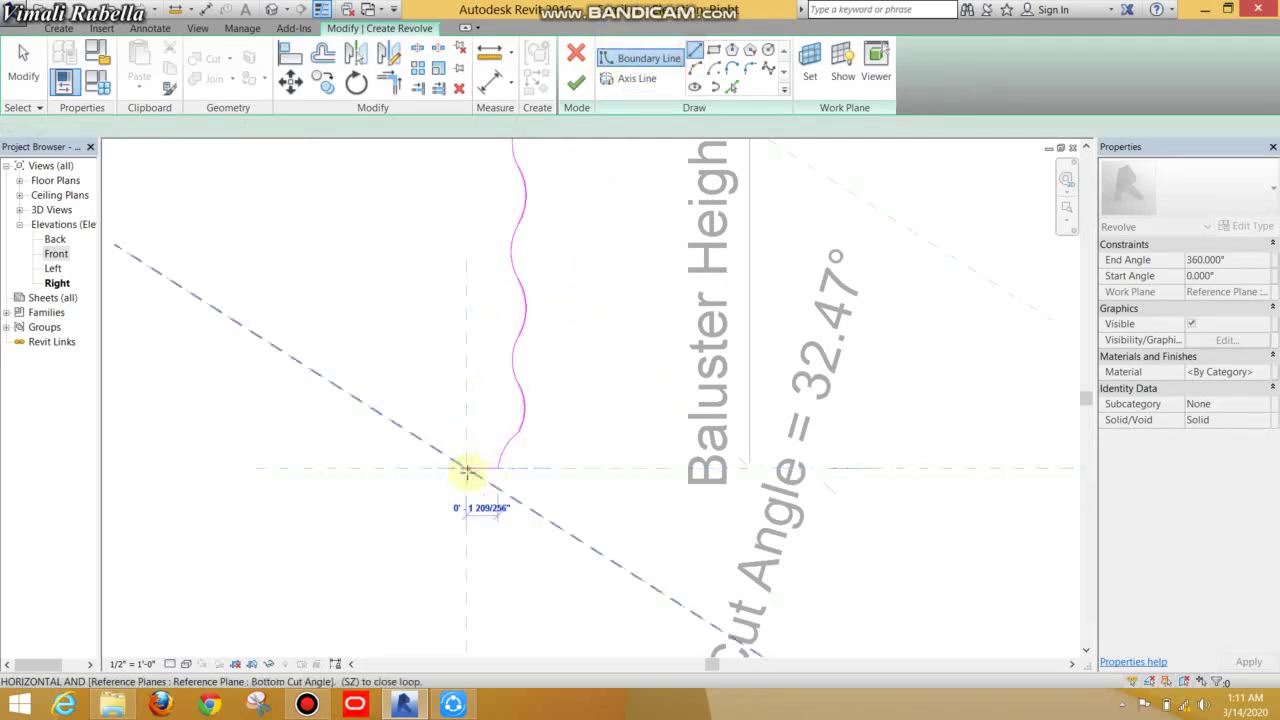
Step: Close the profile with a vertical line and a short top line, then stop drawing
click(466, 466)
click(466, 257)
middle_drag(483, 263, 491, 474)
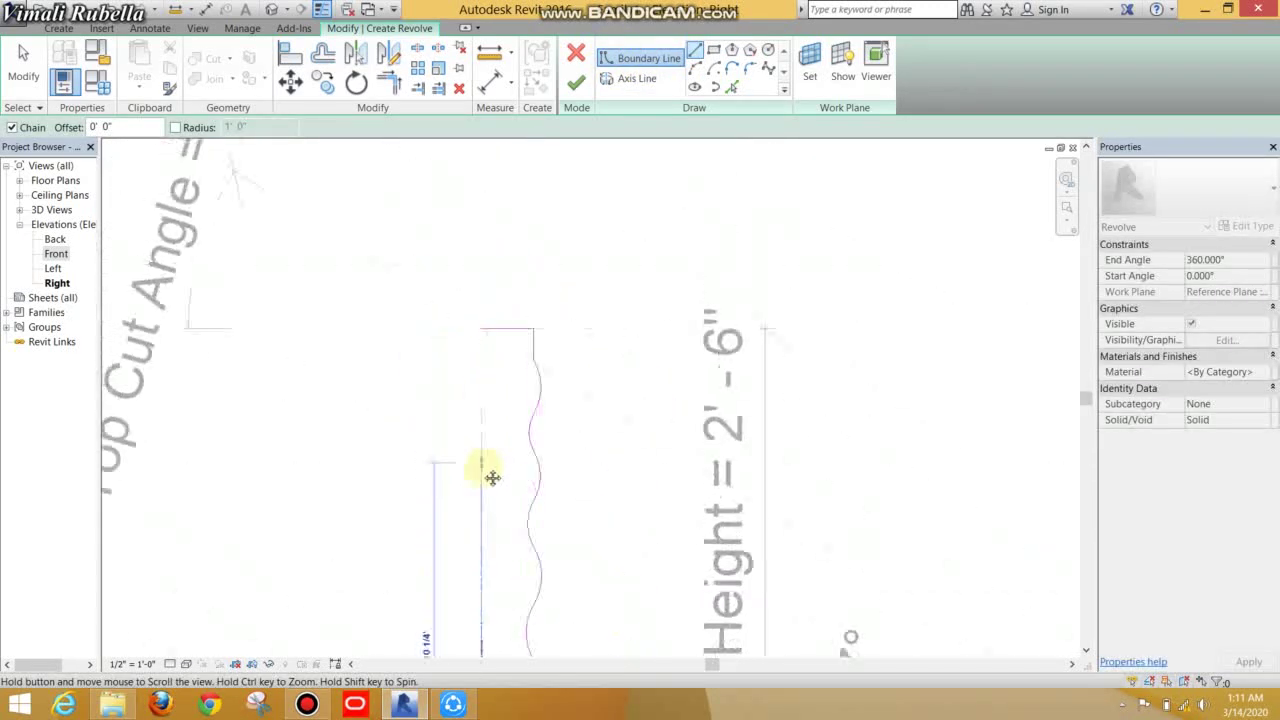
click(477, 337)
click(528, 337)
right_click(560, 249)
click(585, 262)
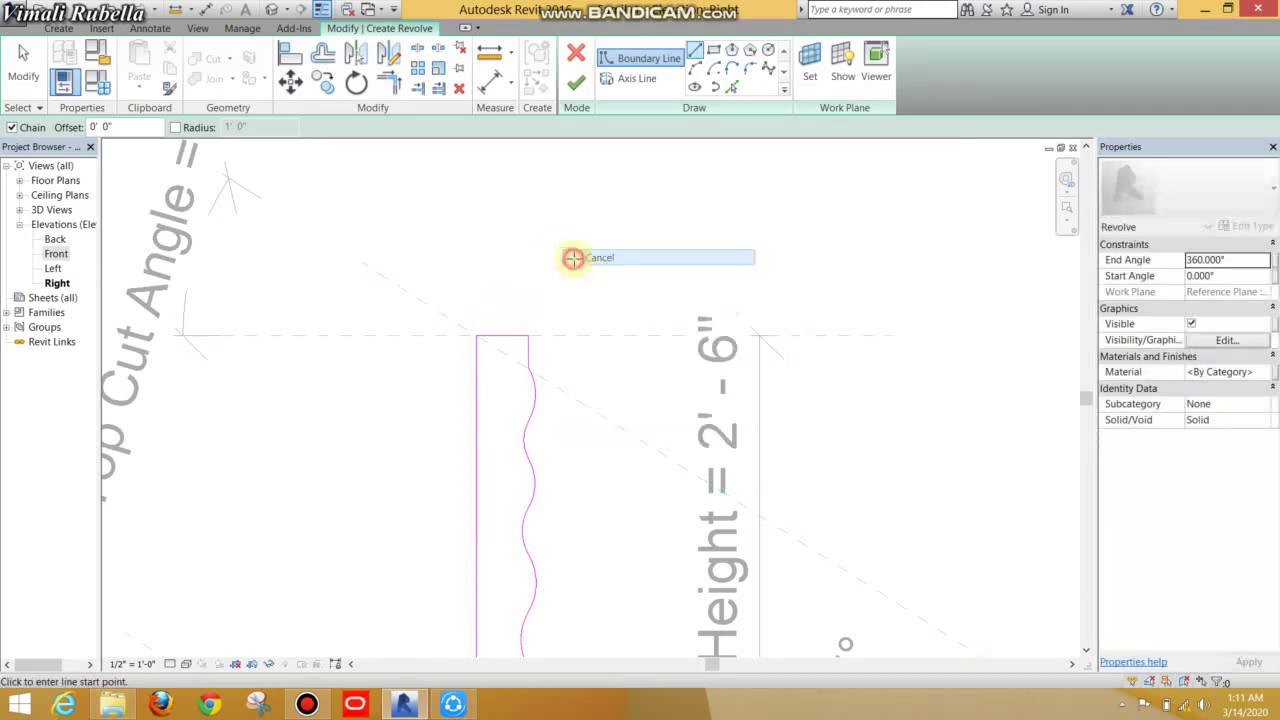
right_click(571, 257)
click(590, 263)
scroll(547, 322, down, 2)
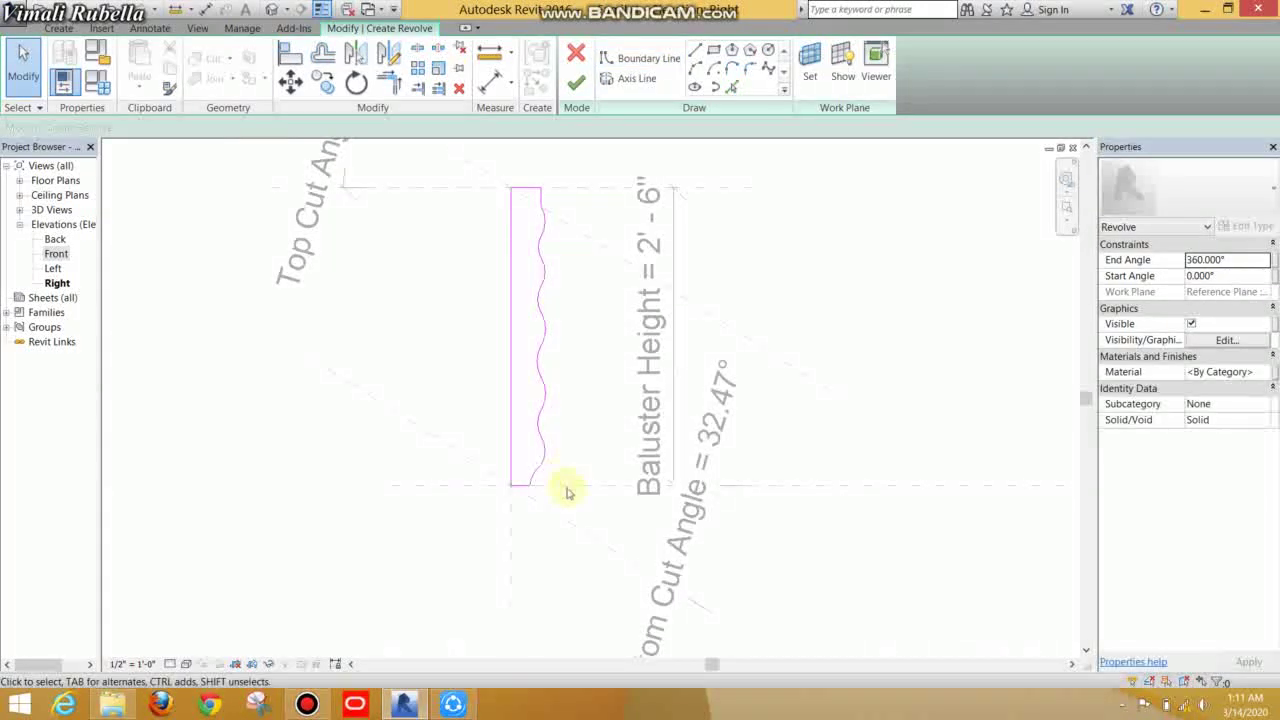
Step: Draw the revolve axis along the profile's straight edge and finish the revolve
mouse_move(559, 484)
mouse_down()
mouse_move(529, 363)
mouse_move(522, 208)
mouse_up()
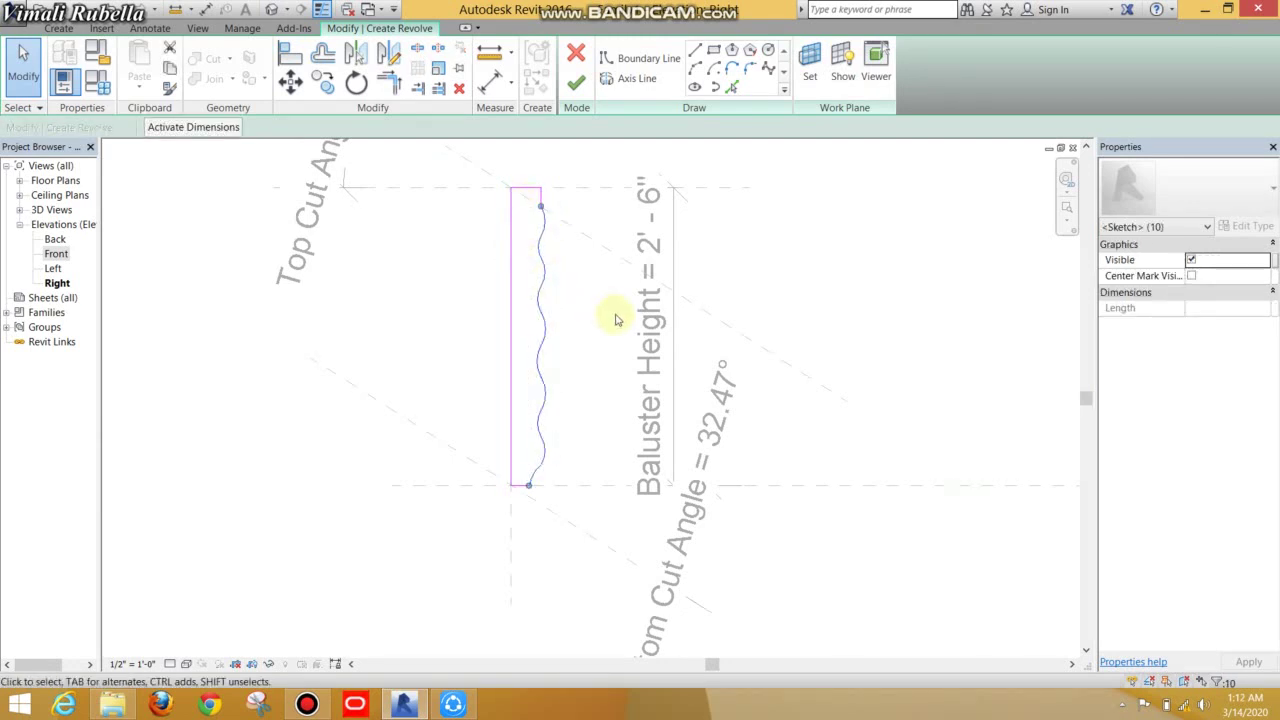
click(594, 336)
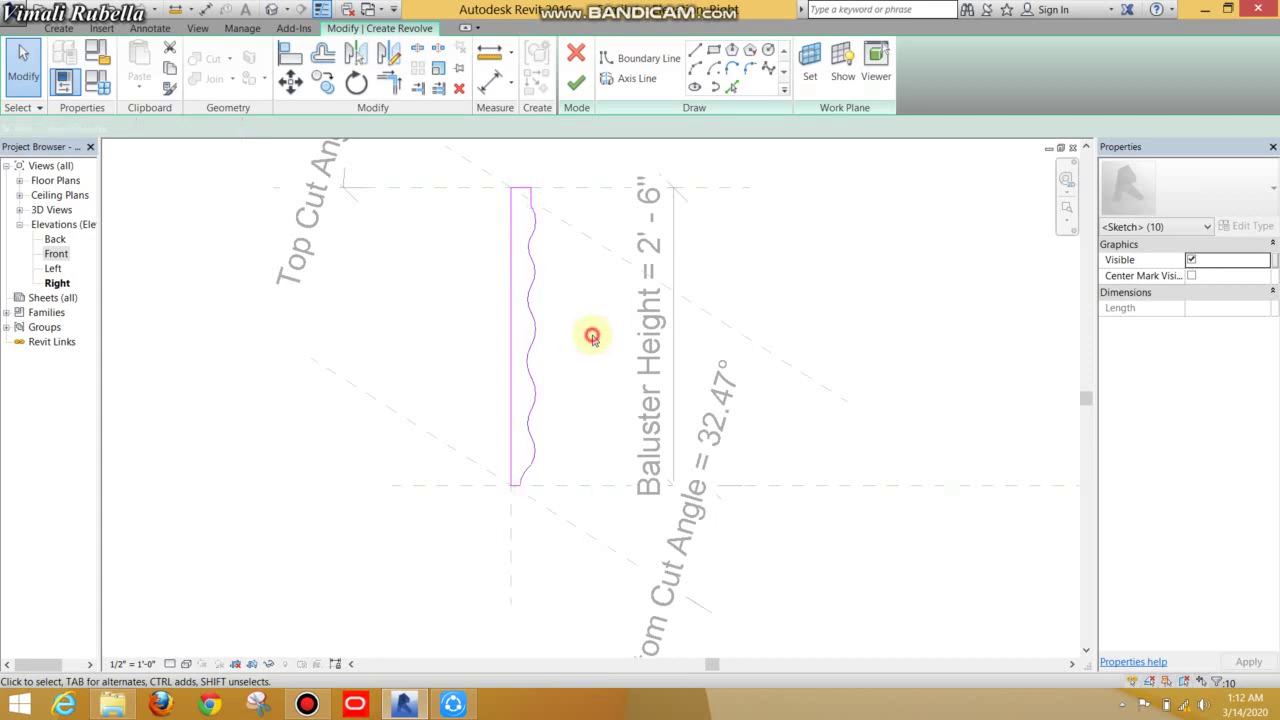
click(632, 85)
click(511, 187)
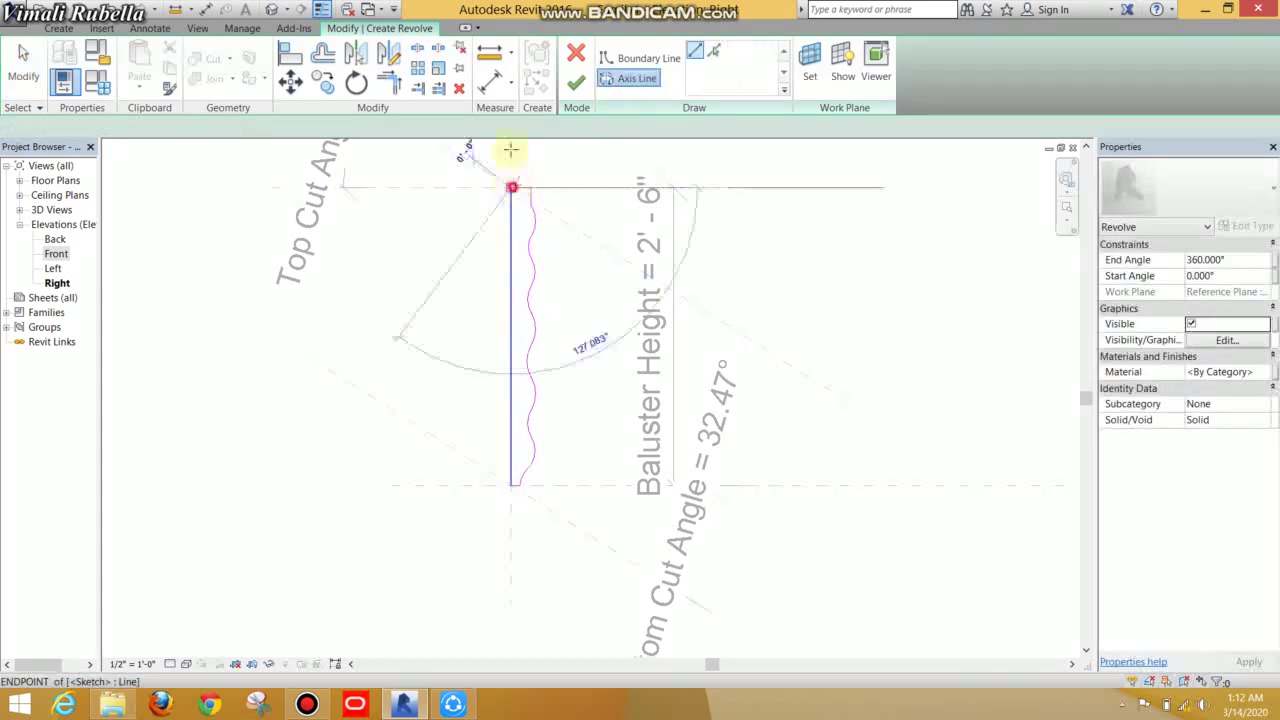
click(507, 222)
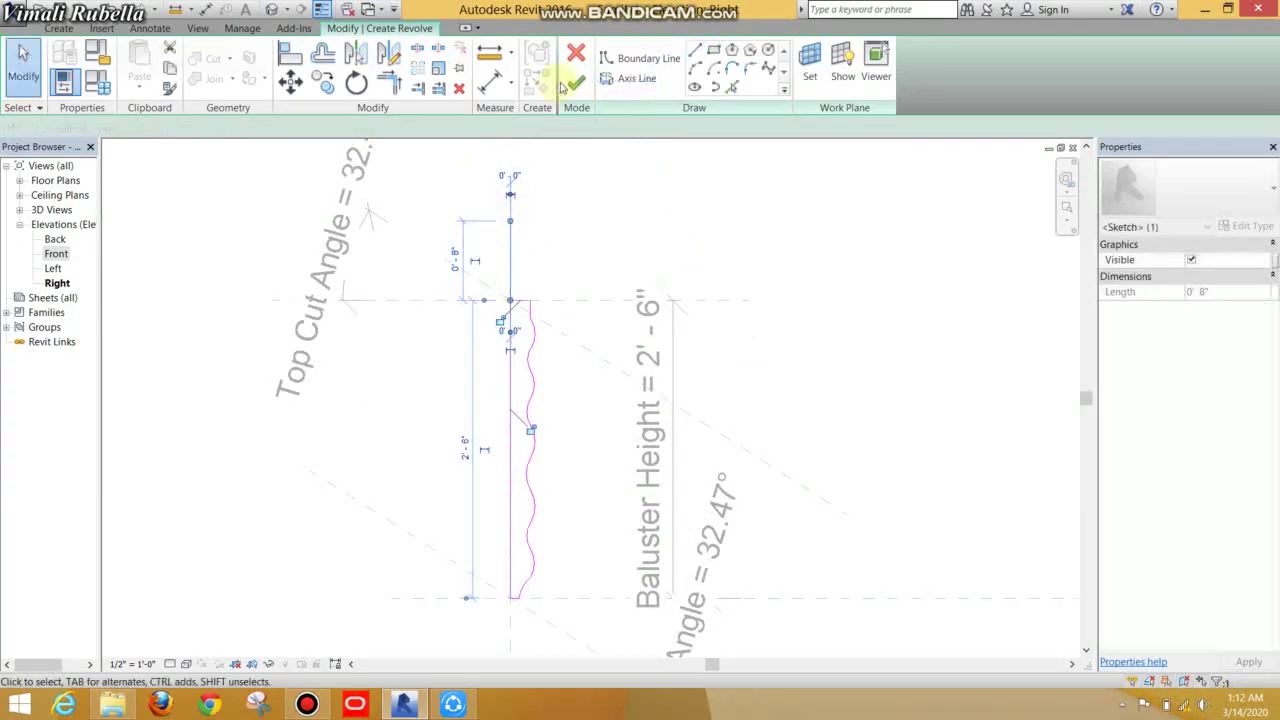
click(576, 83)
Step: Show the baluster shaded in 3D, then select it and choose Edit Revolve
click(271, 10)
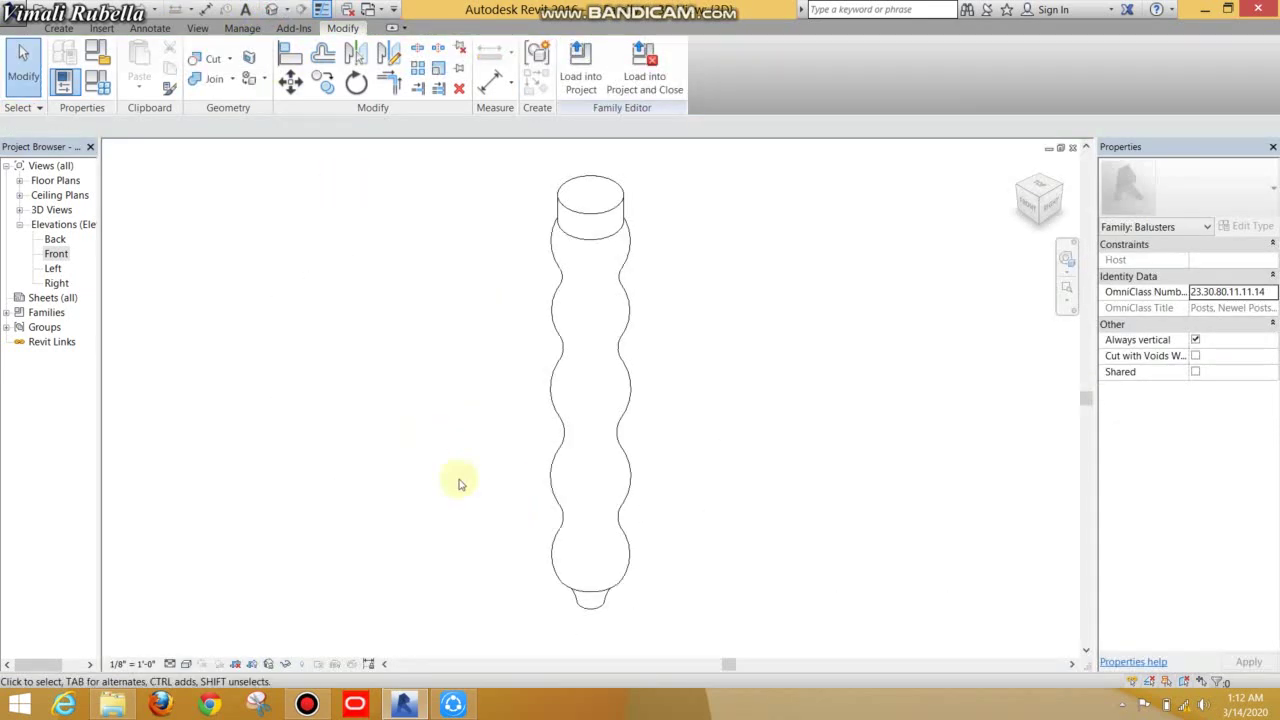
click(185, 664)
click(250, 600)
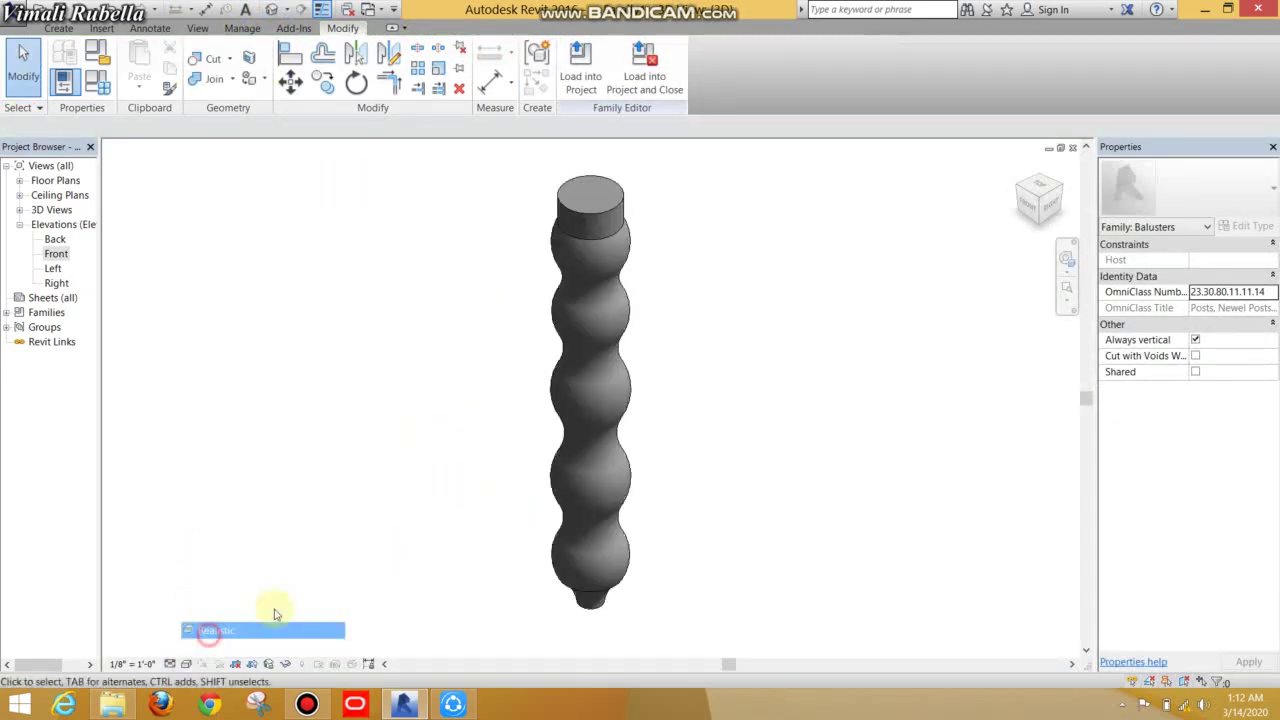
mouse_move(666, 443)
shift+middle_down()
mouse_move(672, 531)
mouse_move(751, 409)
mouse_move(597, 391)
mouse_move(660, 466)
mouse_move(629, 339)
shift+middle_up()
click(629, 339)
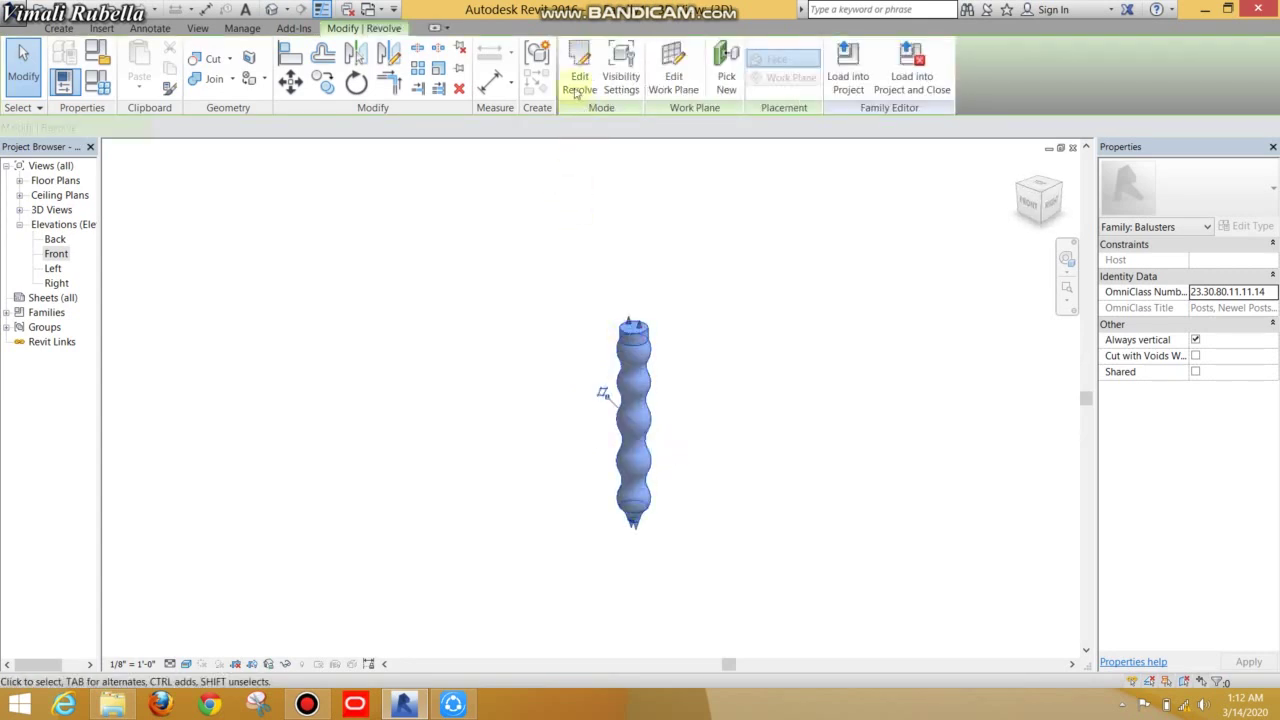
click(578, 72)
Step: In the Left elevation, try finishing the revolve and dismiss the intersecting-lines error
double_click(55, 254)
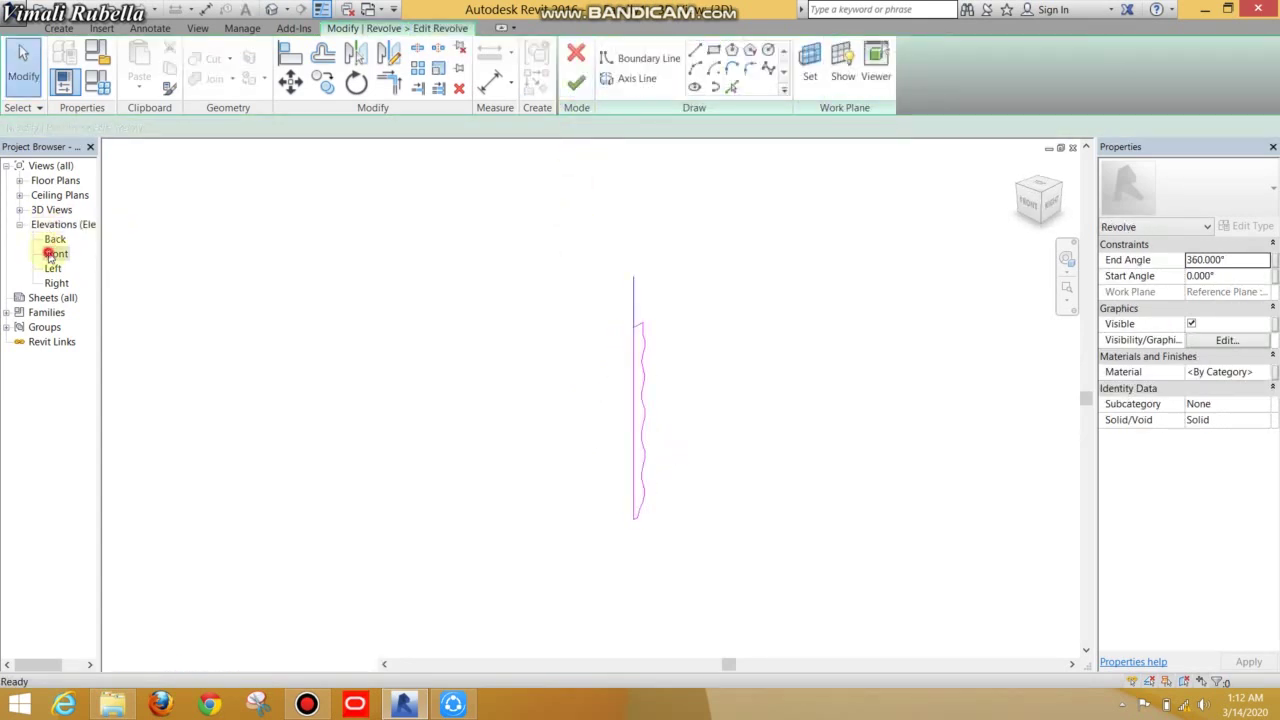
click(648, 512)
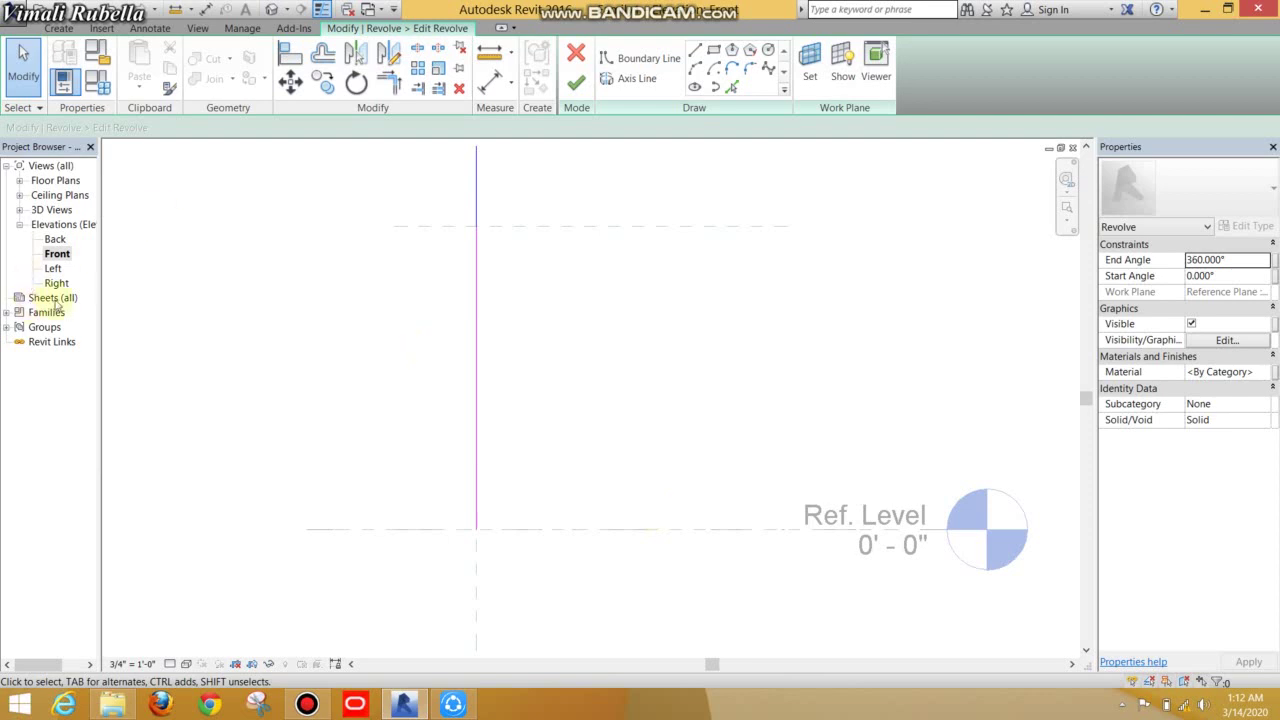
double_click(53, 268)
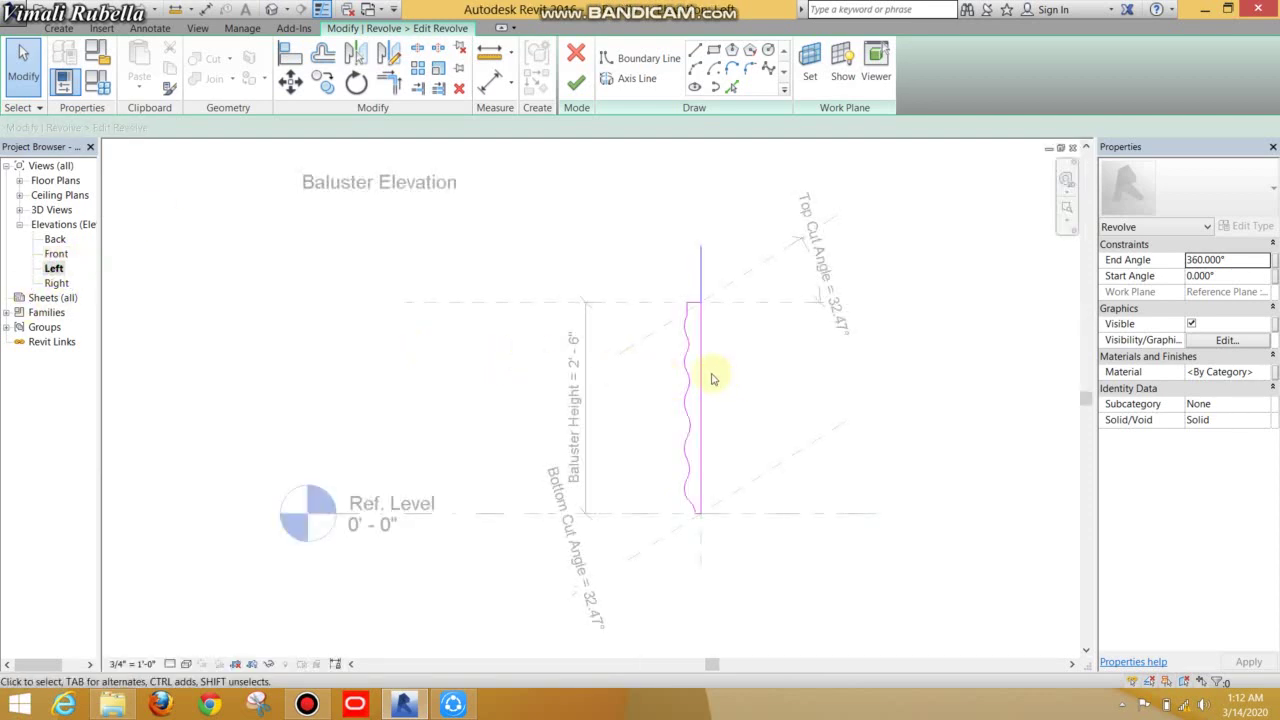
scroll(713, 378, up, 1)
click(693, 377)
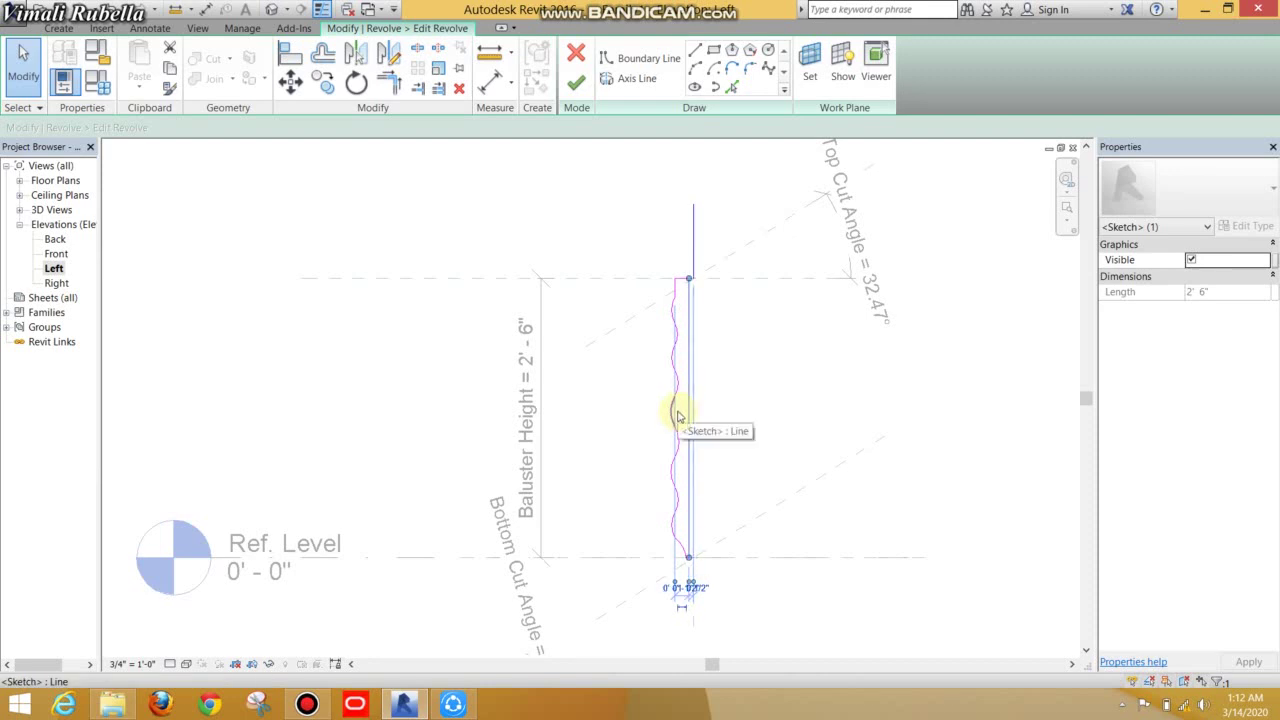
click(678, 415)
click(574, 88)
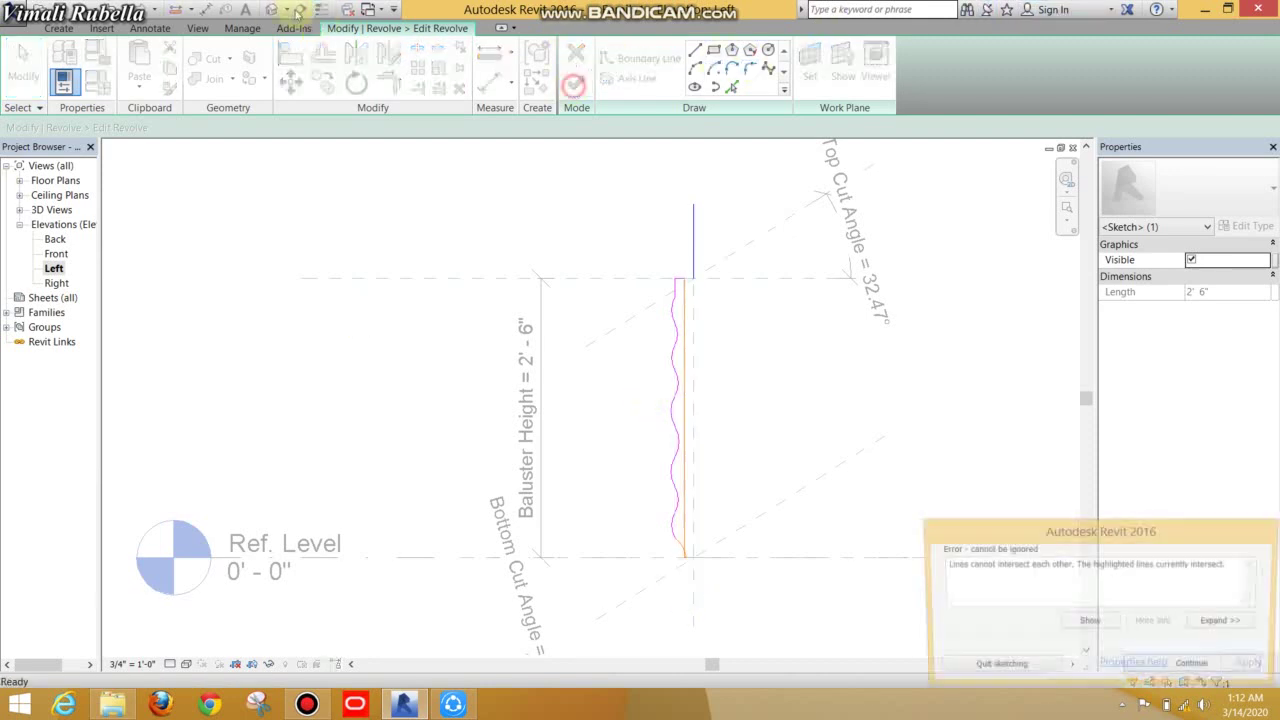
click(1151, 674)
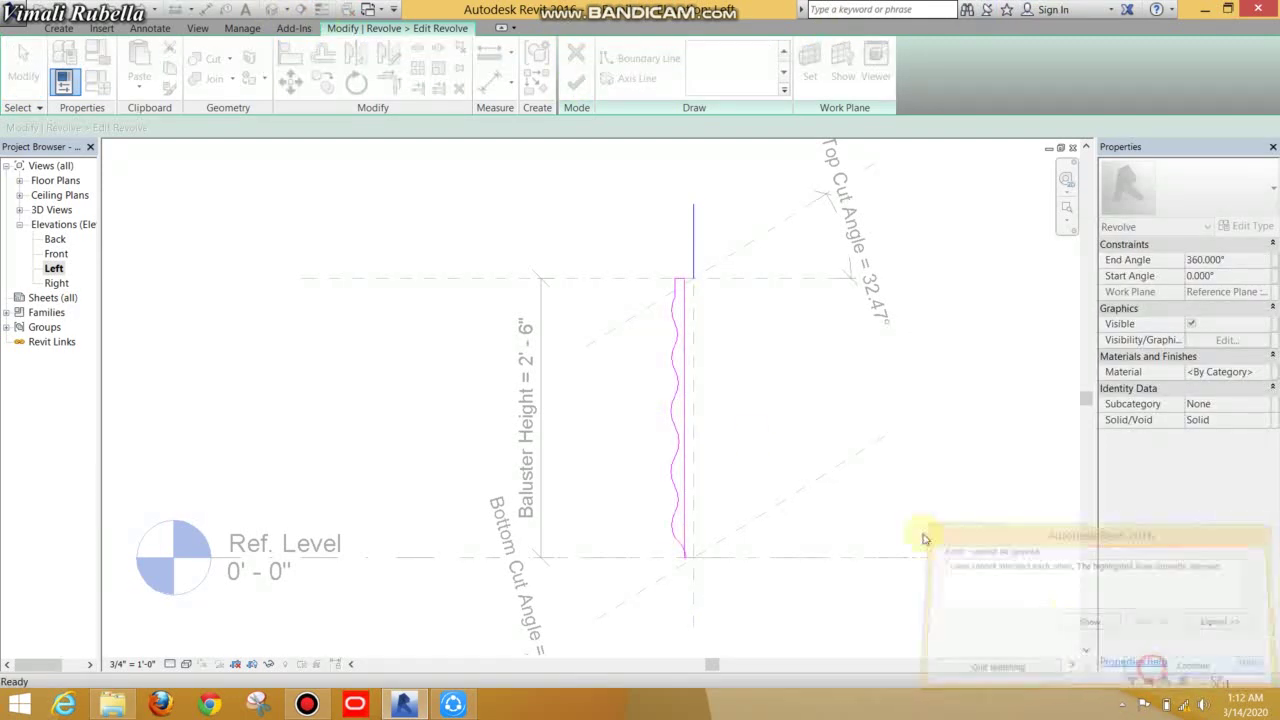
Step: Nudge the profile line right to clear the intersection, finish the revolve, and view it in 3D
click(682, 410)
drag(682, 410, 685, 414)
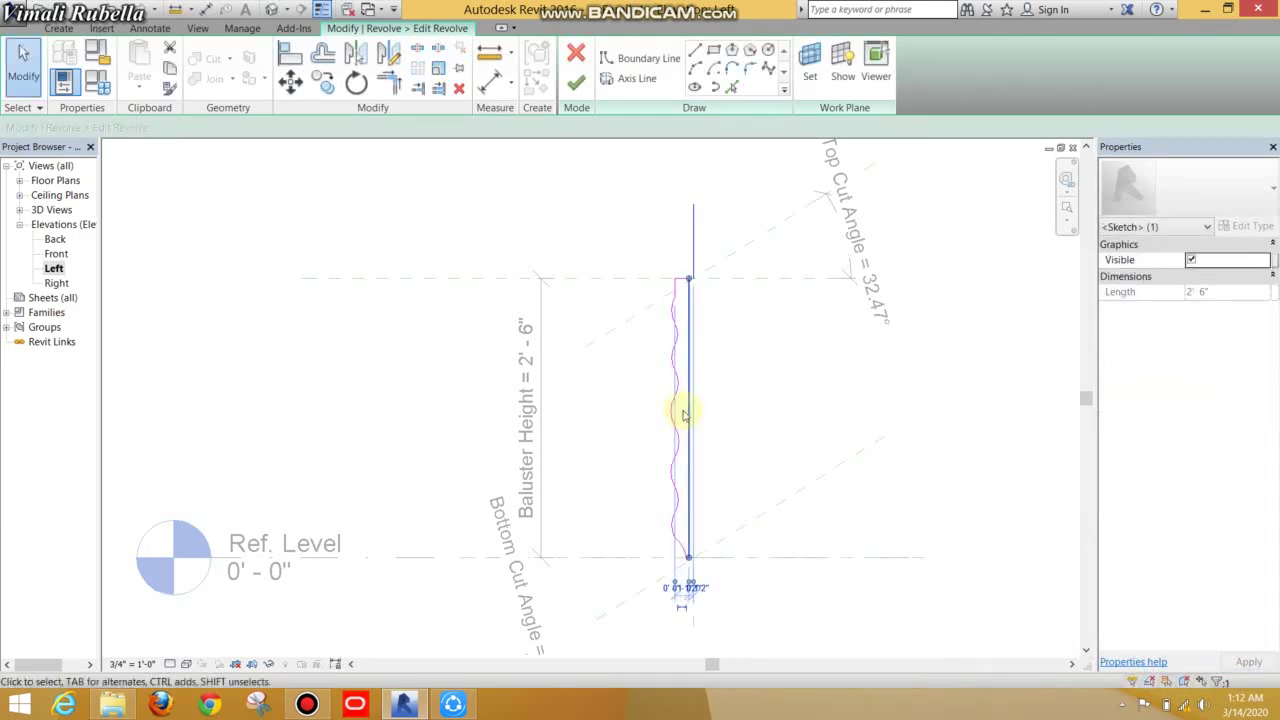
click(776, 396)
drag(636, 258, 678, 540)
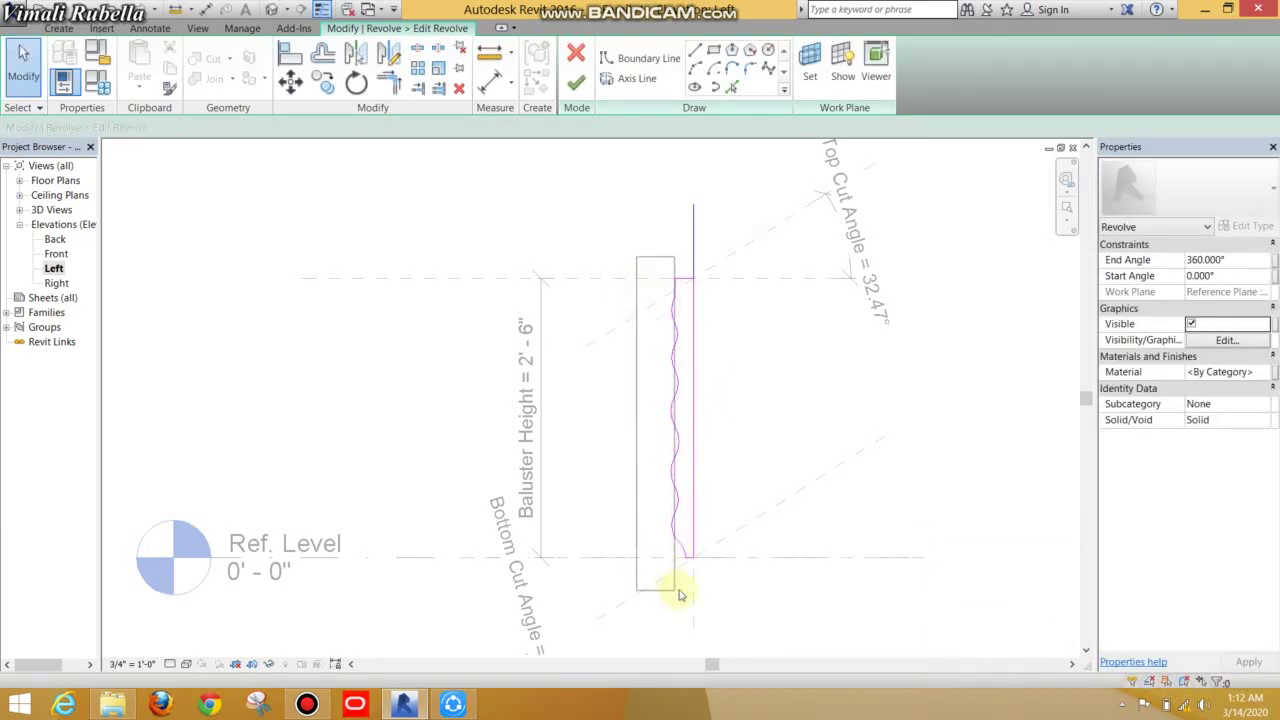
drag(688, 588, 688, 589)
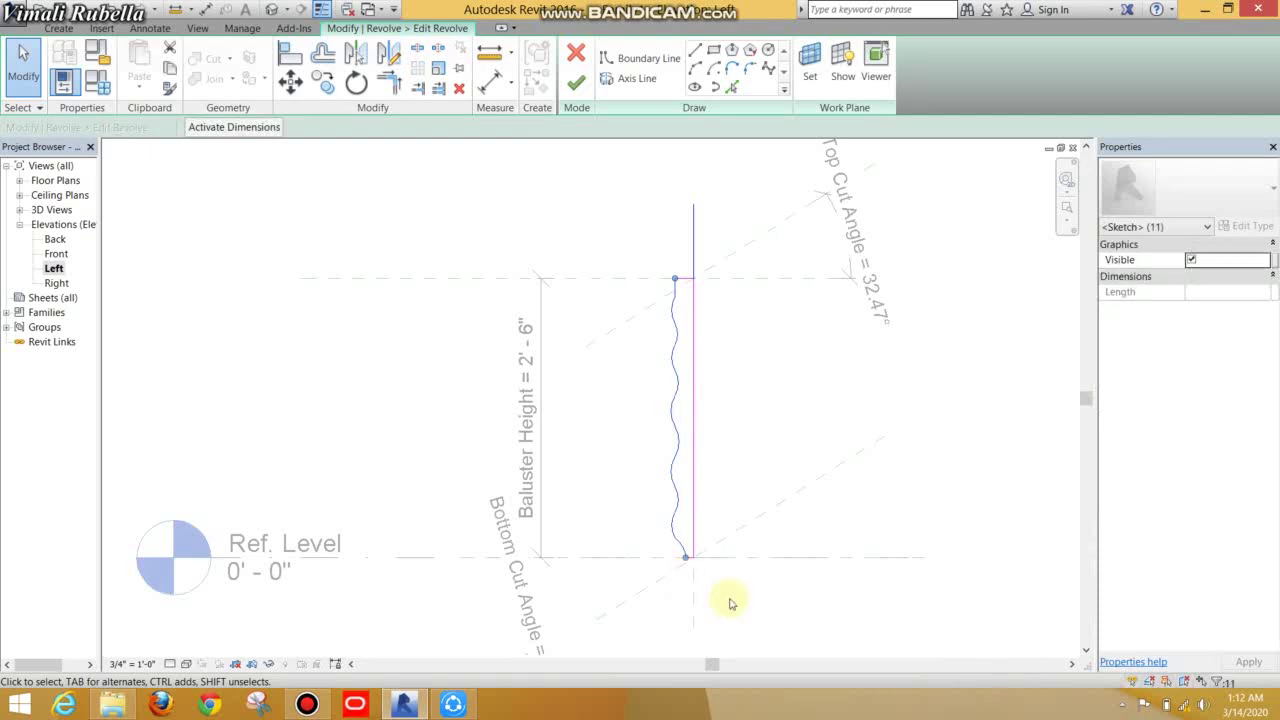
click(772, 441)
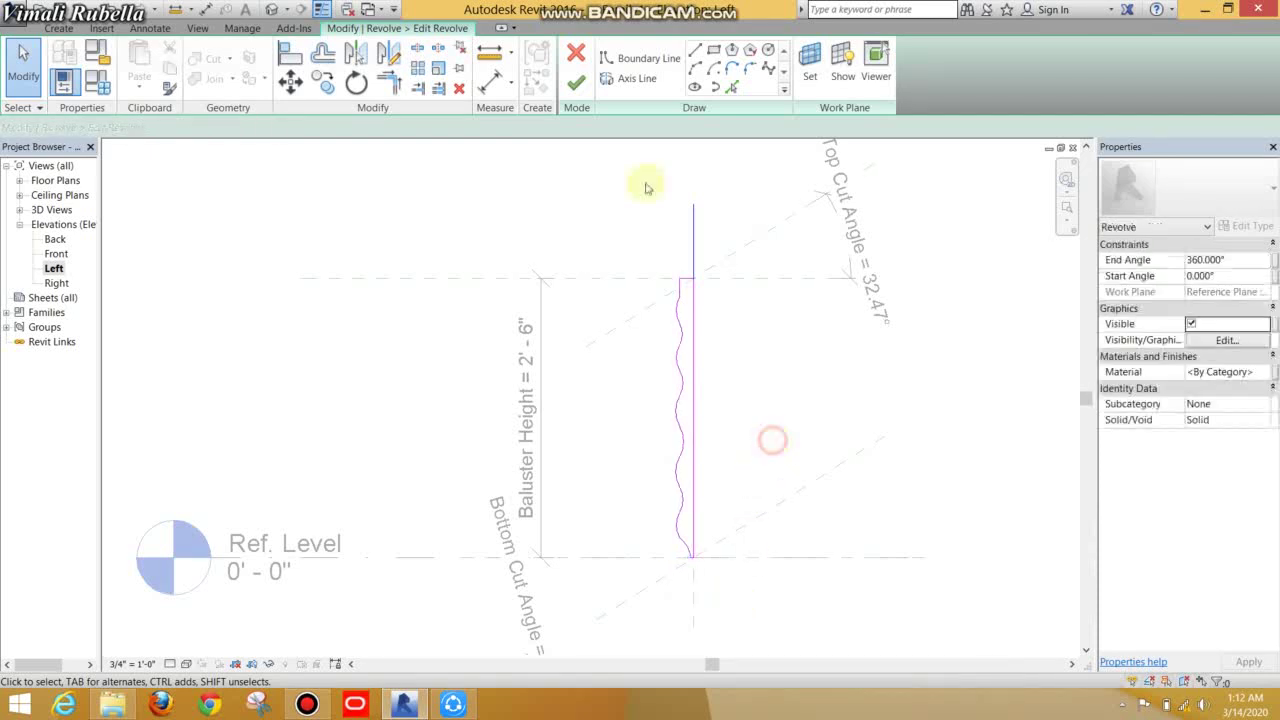
click(579, 91)
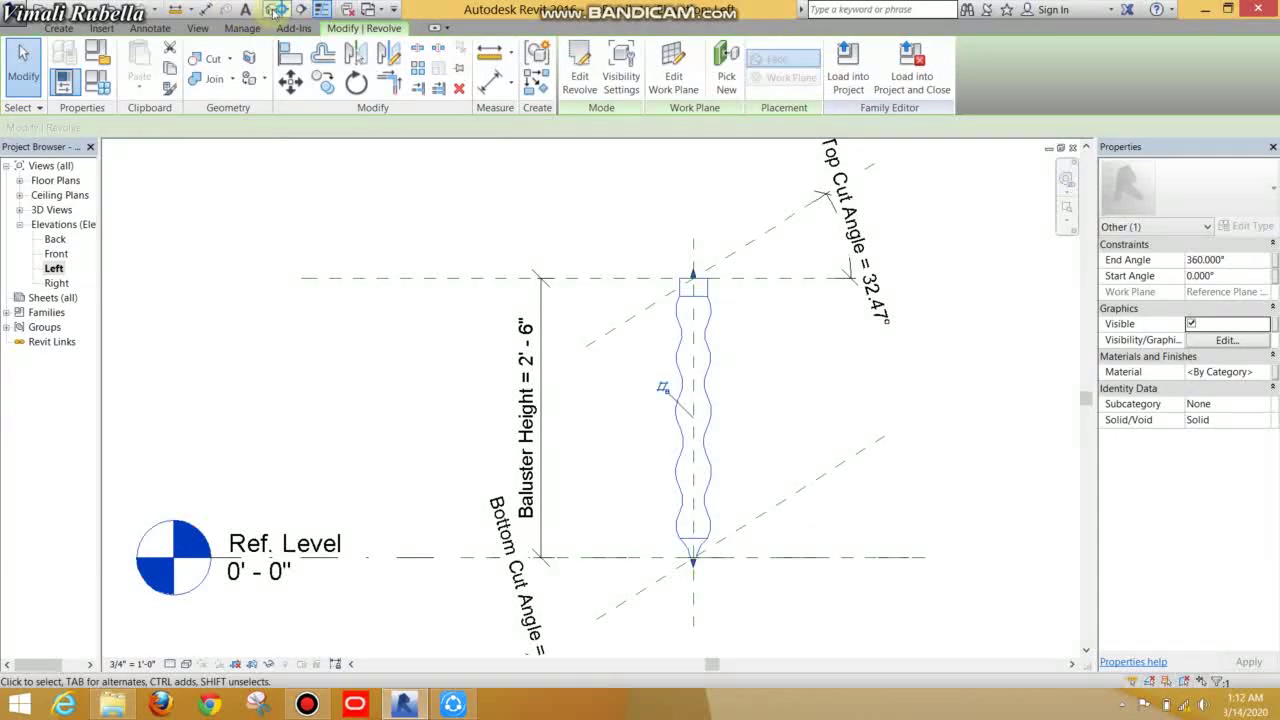
click(276, 10)
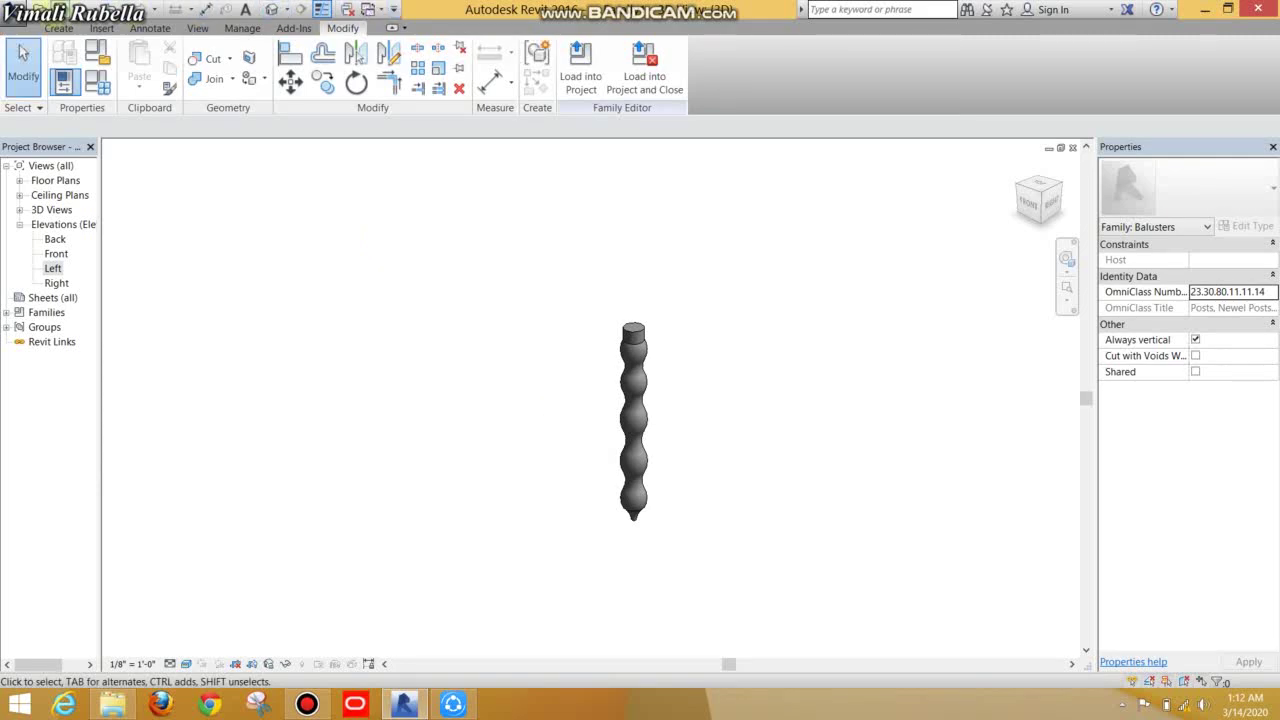
Step: Save the baluster family as 'n' and load it into the project
click(52, 6)
text(n)
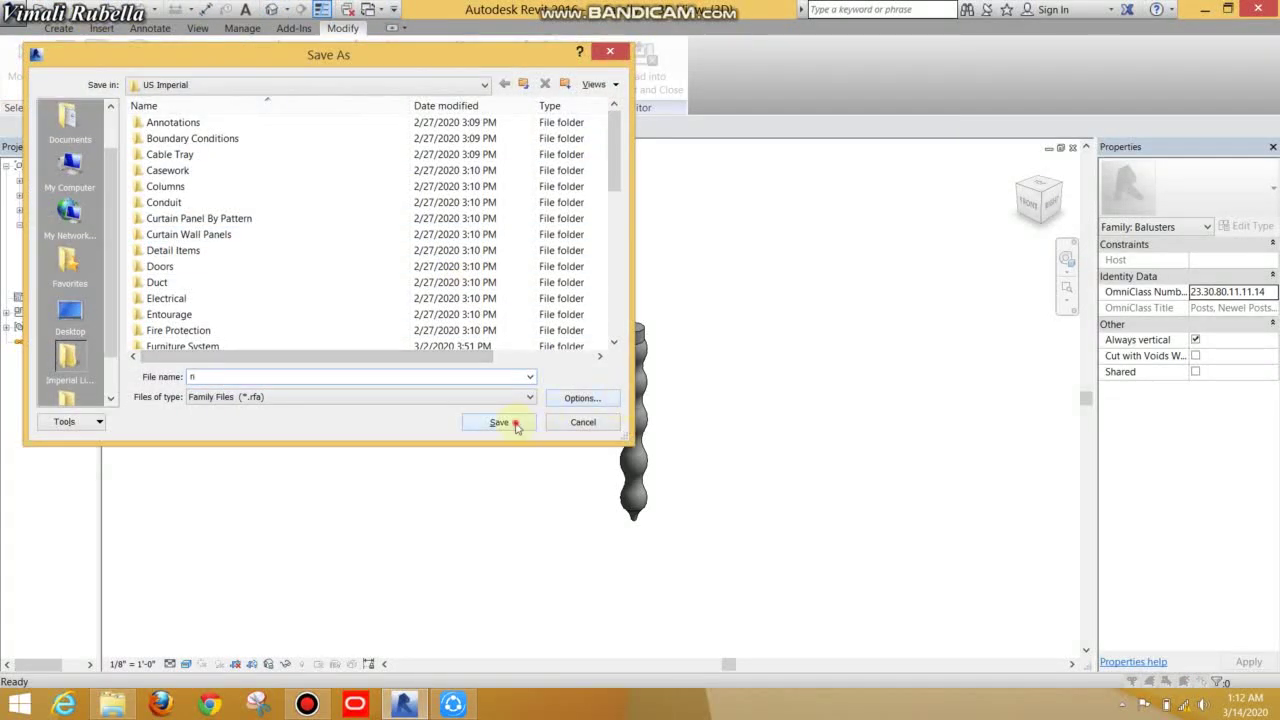
click(516, 424)
click(581, 79)
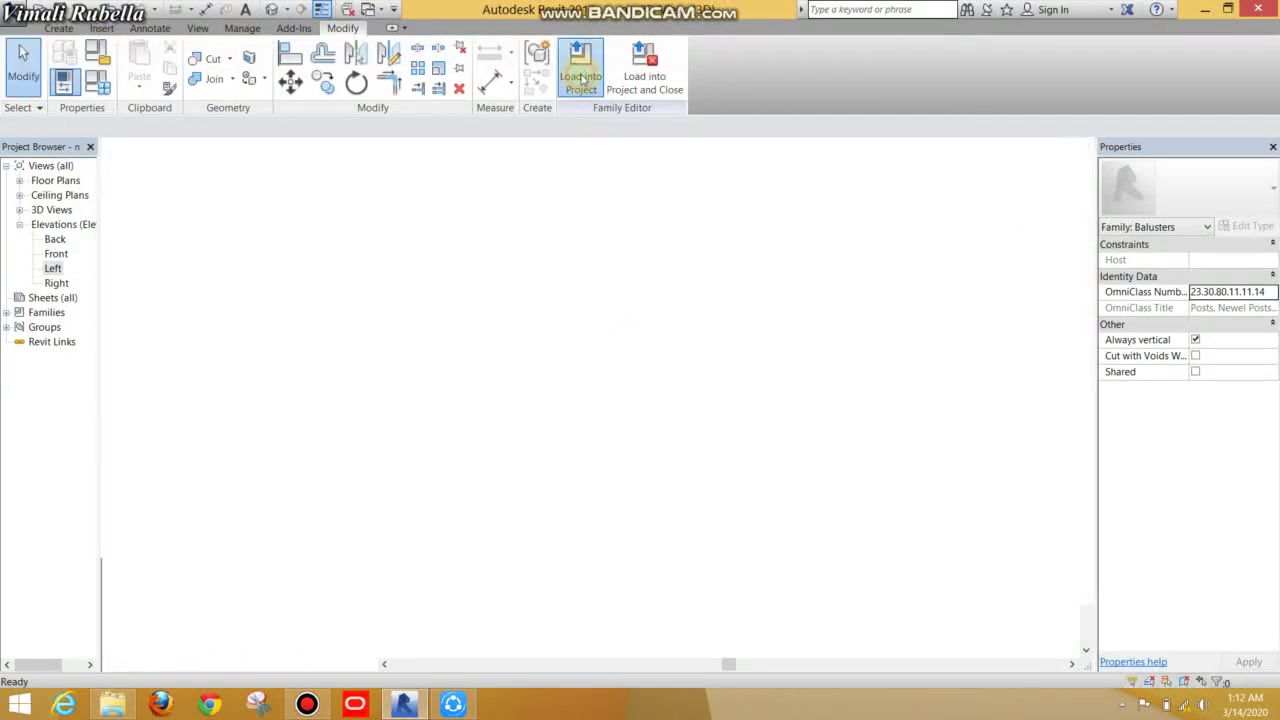
Step: Set the stair railing's Baluster Family to n : n, deleting the invalid baluster type
click(271, 10)
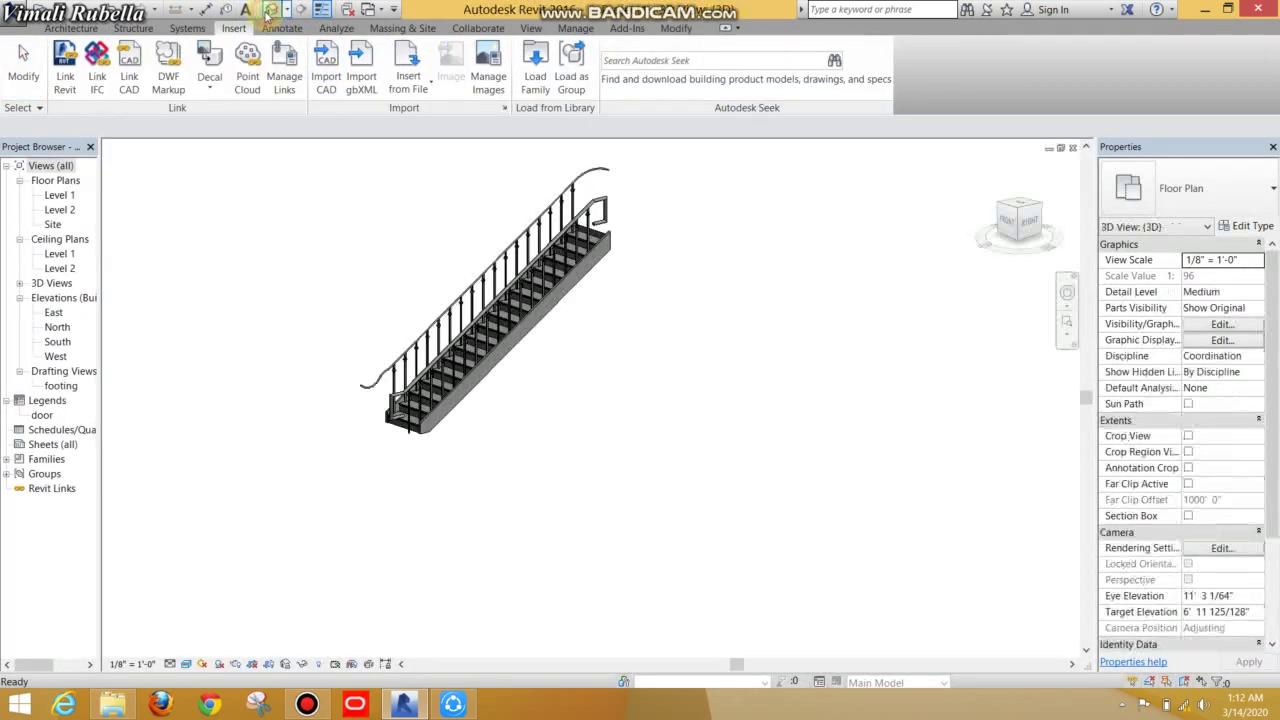
scroll(500, 255, up, 2)
scroll(521, 284, up, 2)
click(521, 284)
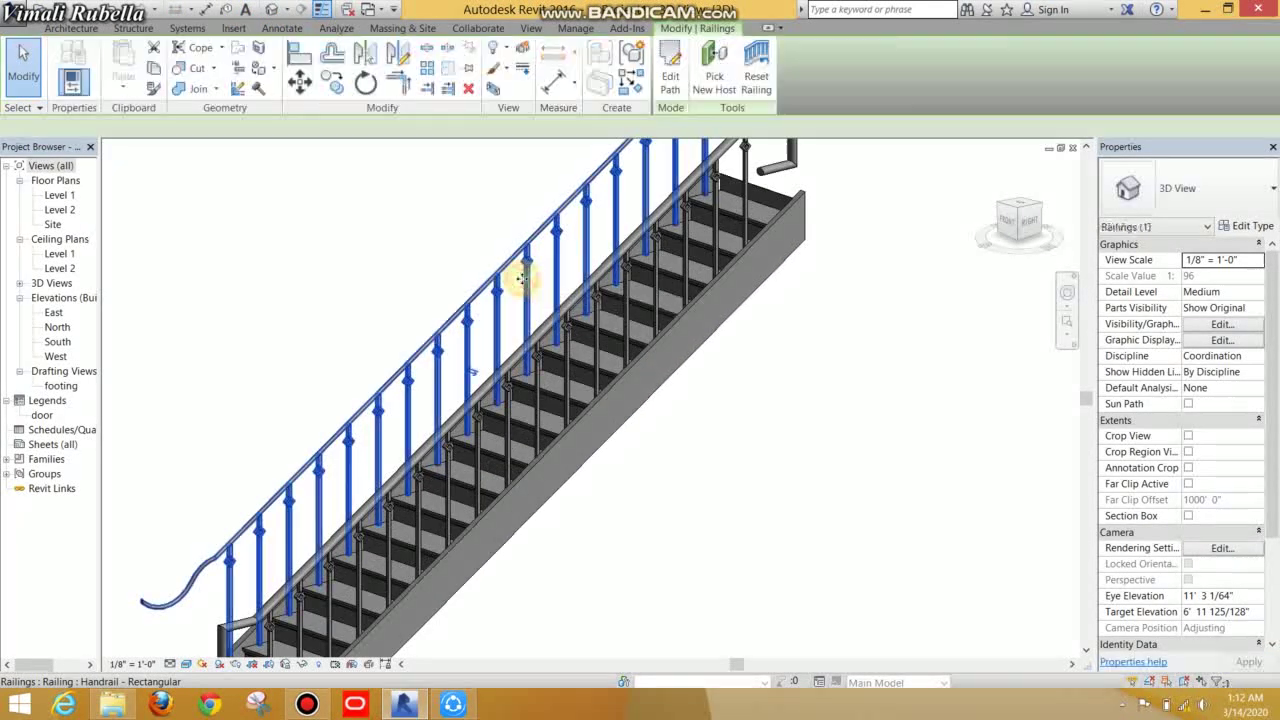
click(1228, 227)
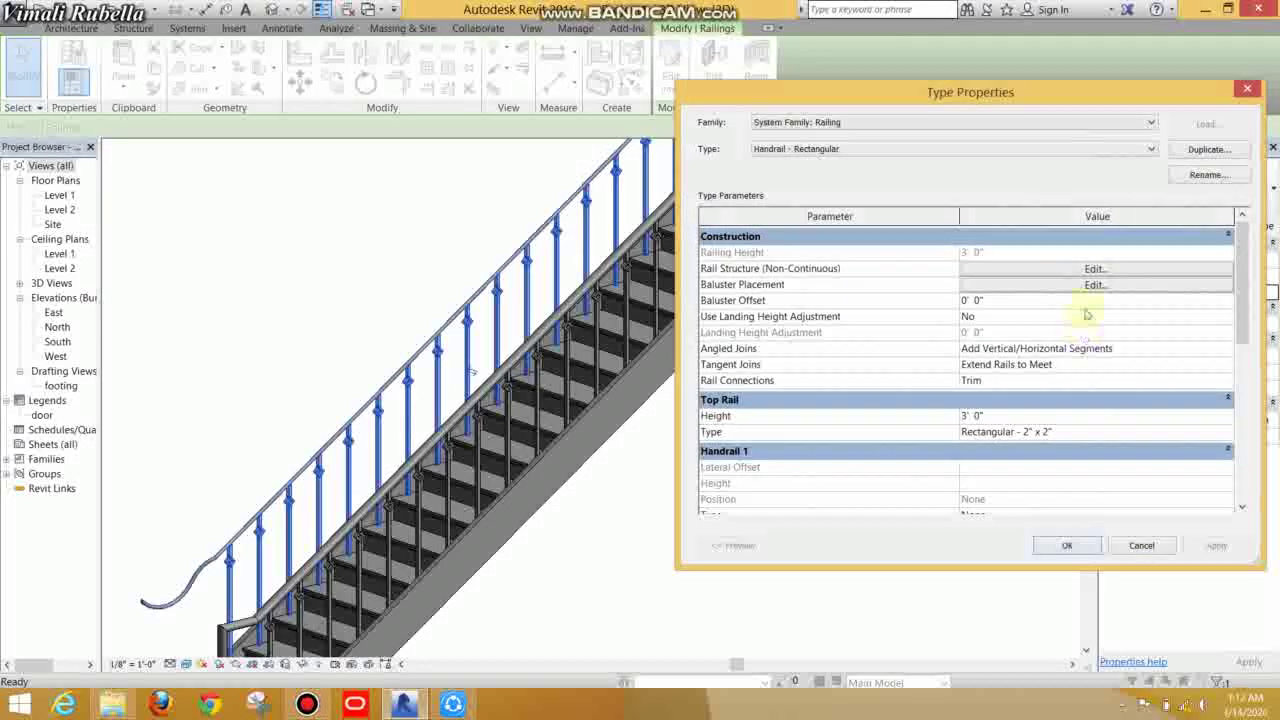
click(1097, 290)
click(1187, 372)
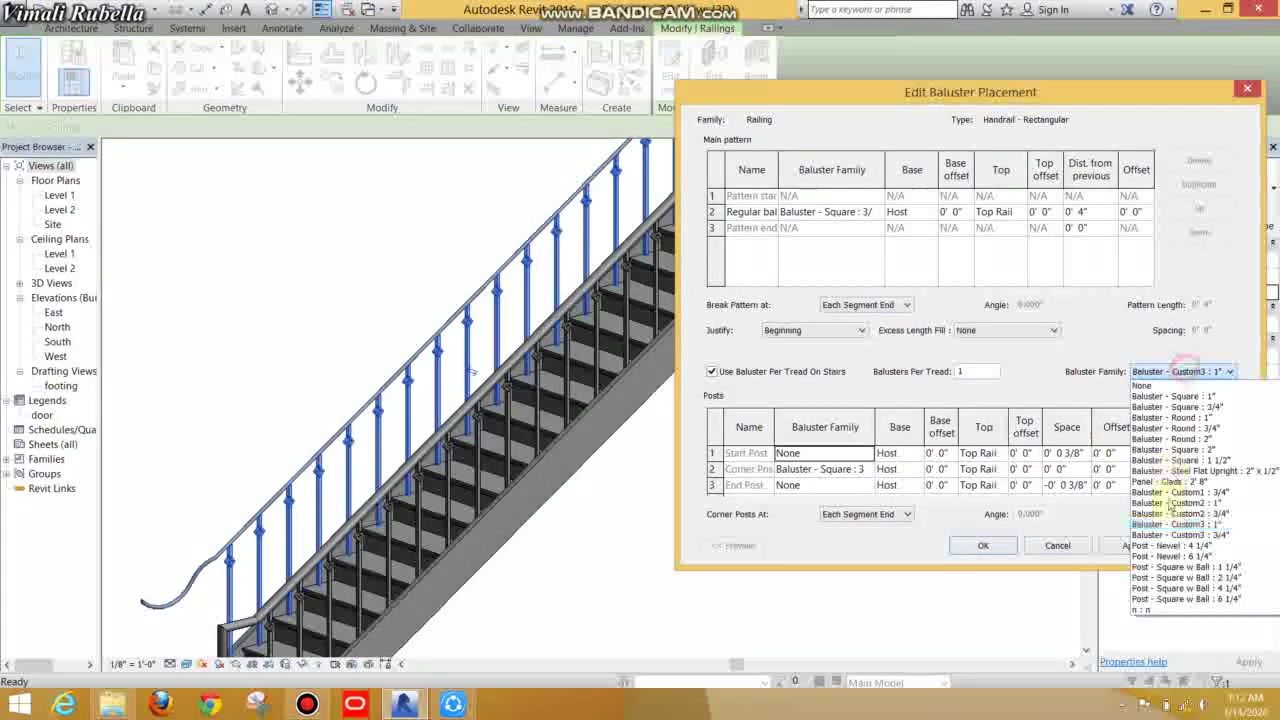
click(1160, 610)
click(985, 543)
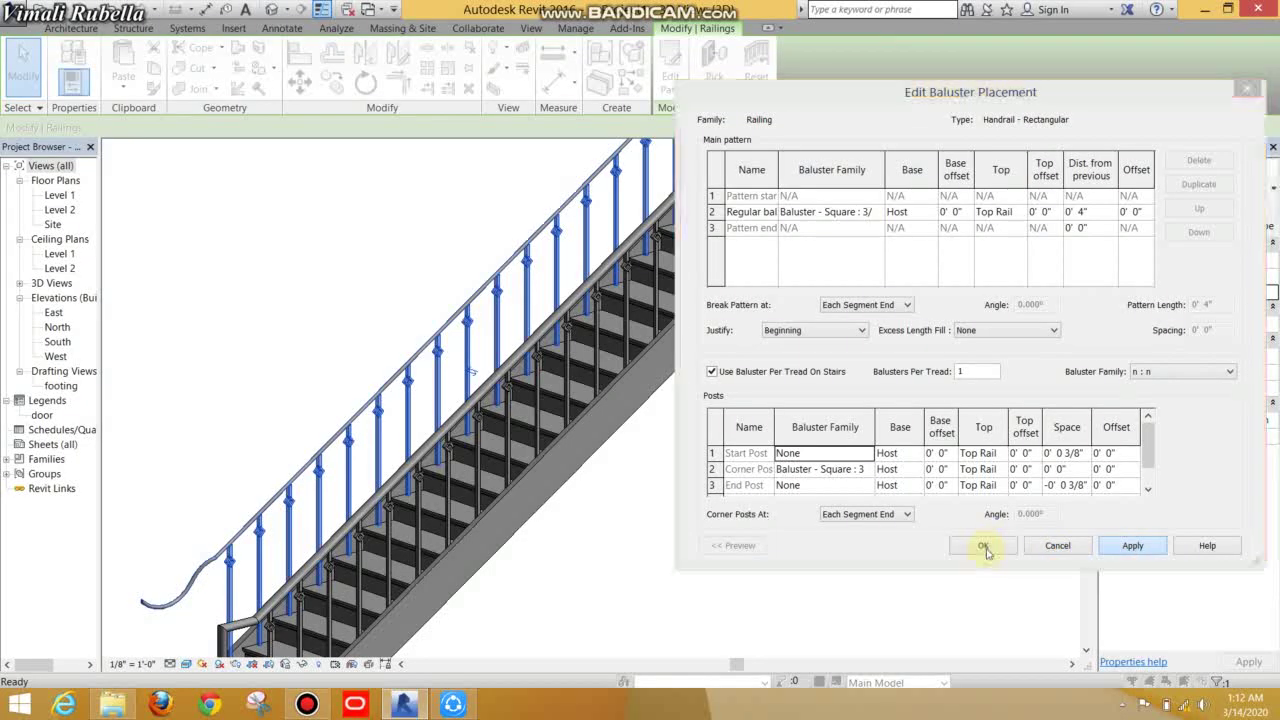
click(898, 393)
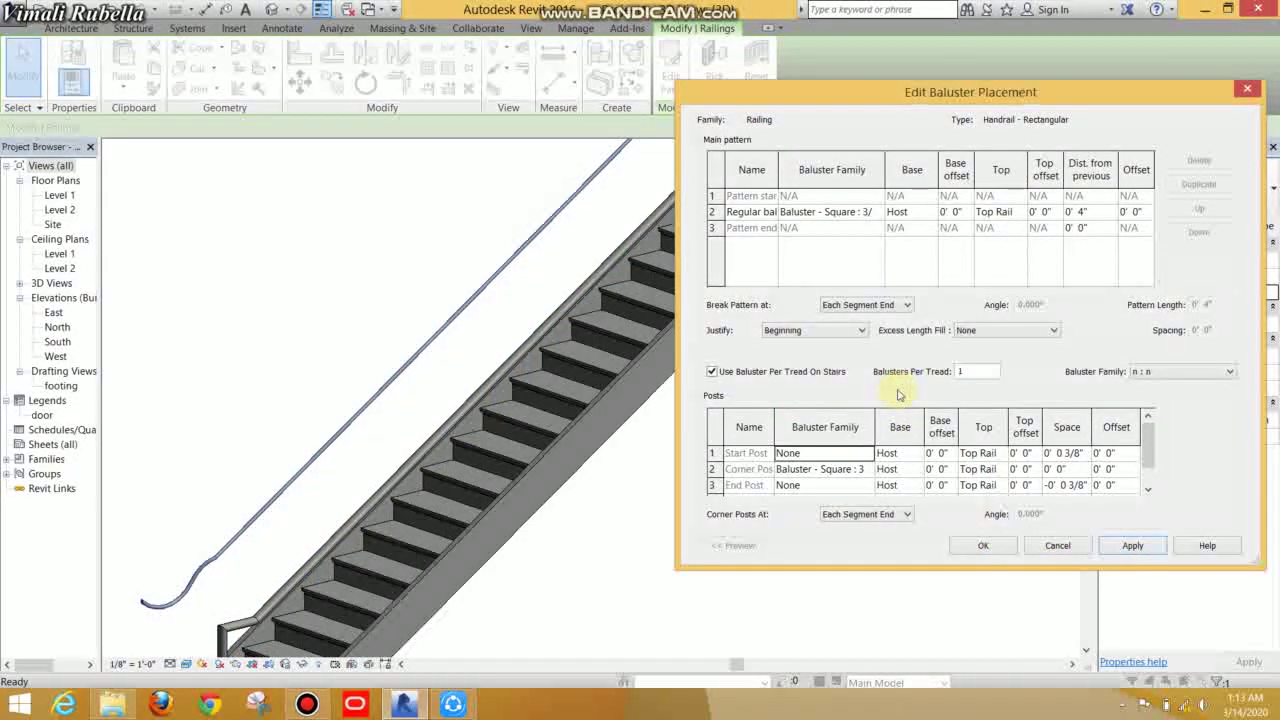
click(985, 543)
click(1066, 543)
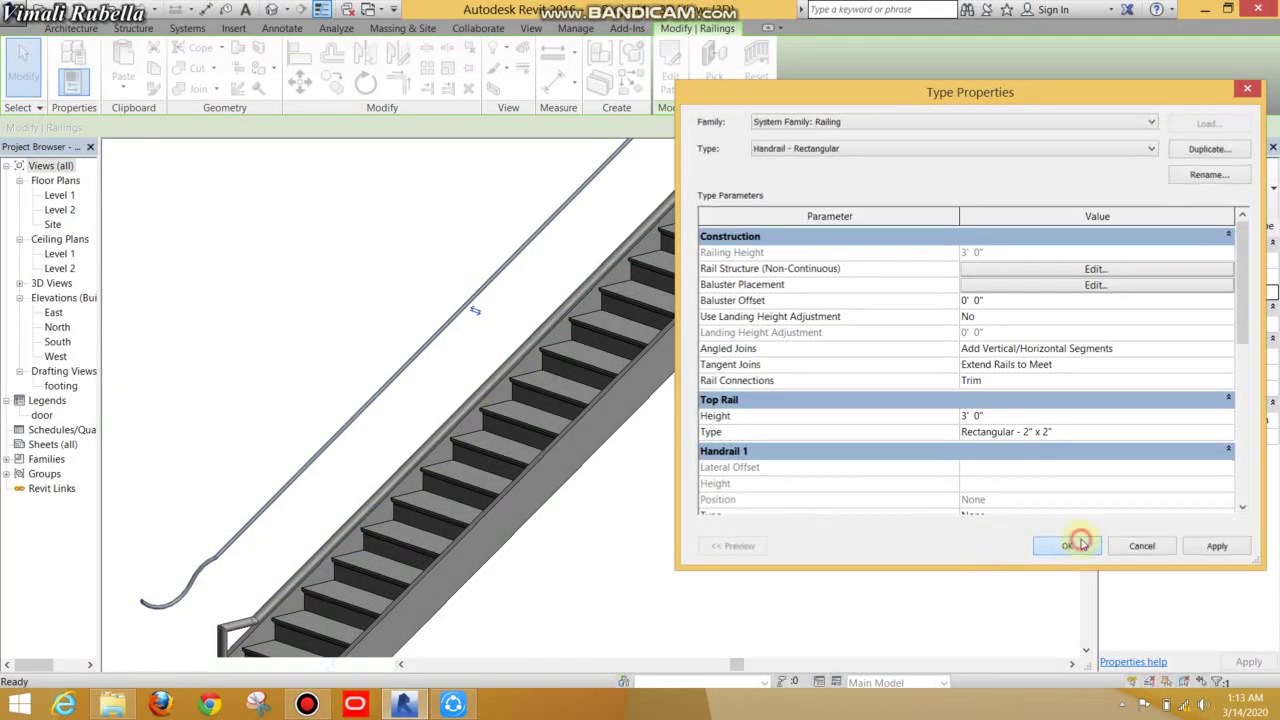
Step: Review the stair's type properties and calculation rules, then close them unchanged
click(609, 375)
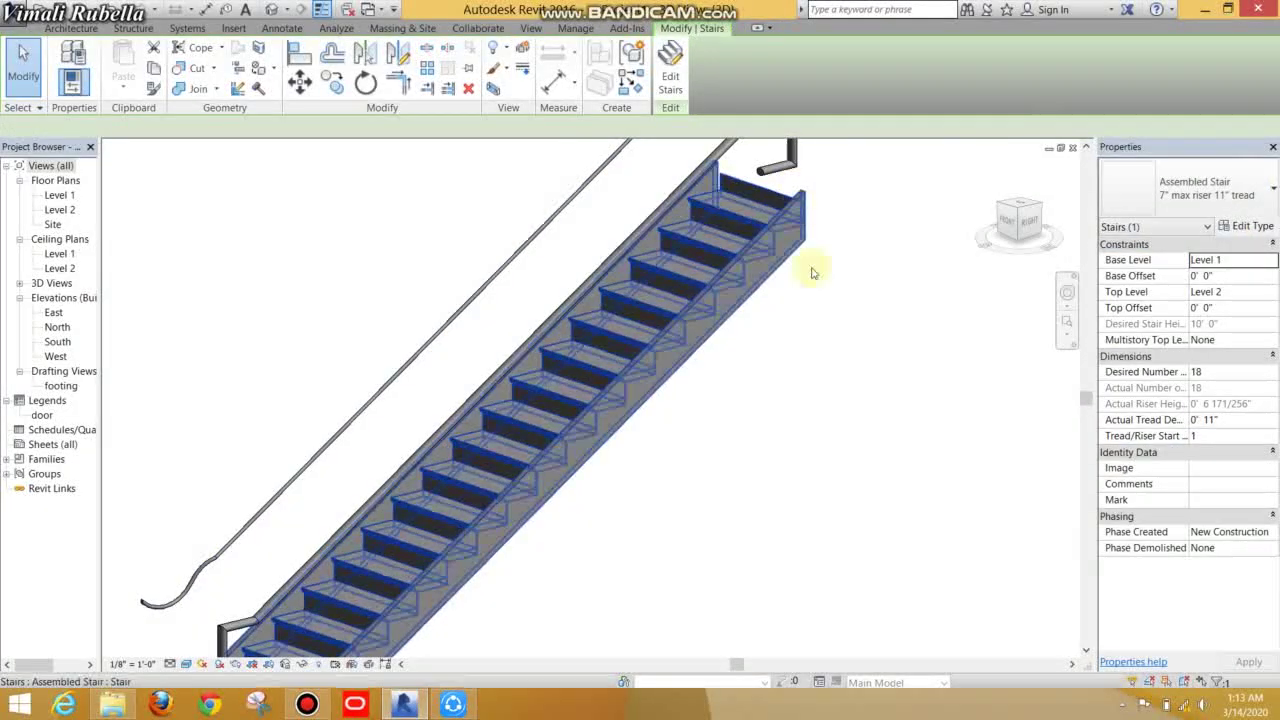
click(1253, 226)
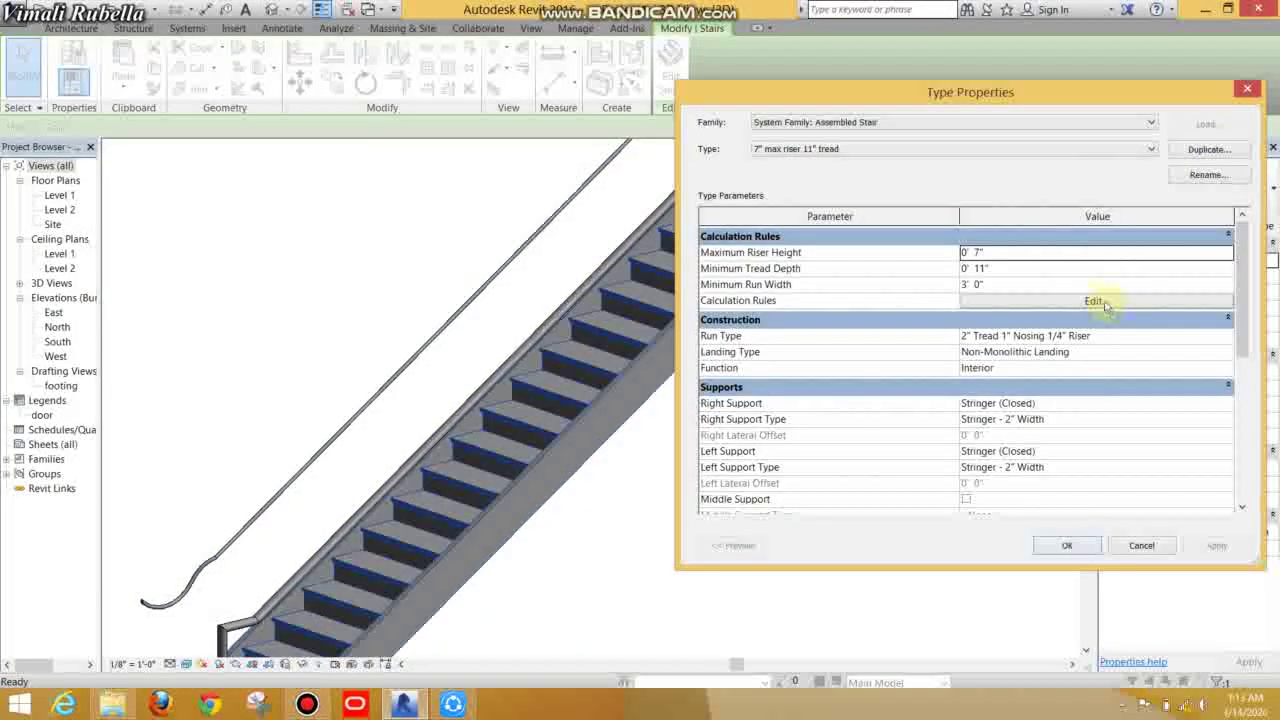
click(1097, 302)
click(1147, 545)
click(1143, 545)
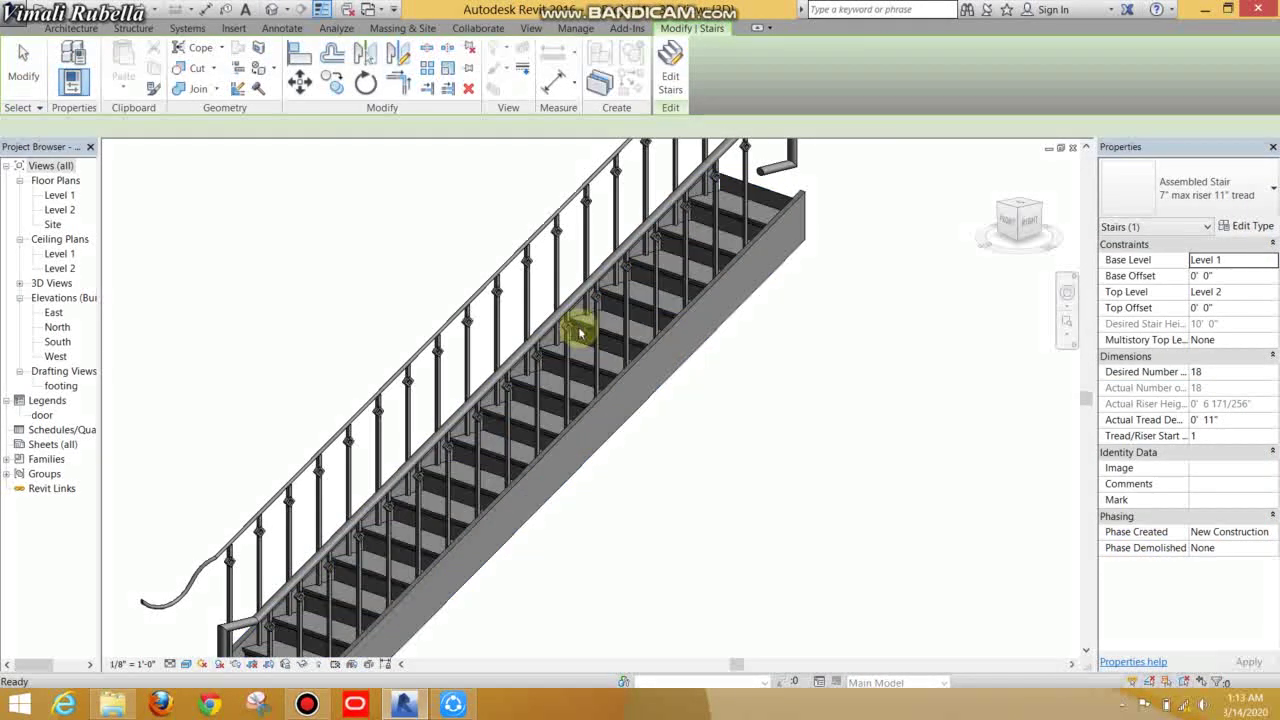
Step: Try setting the stair handrail's baluster placement to the n : n baluster family
click(570, 326)
shift+middle_drag(570, 326, 718, 200)
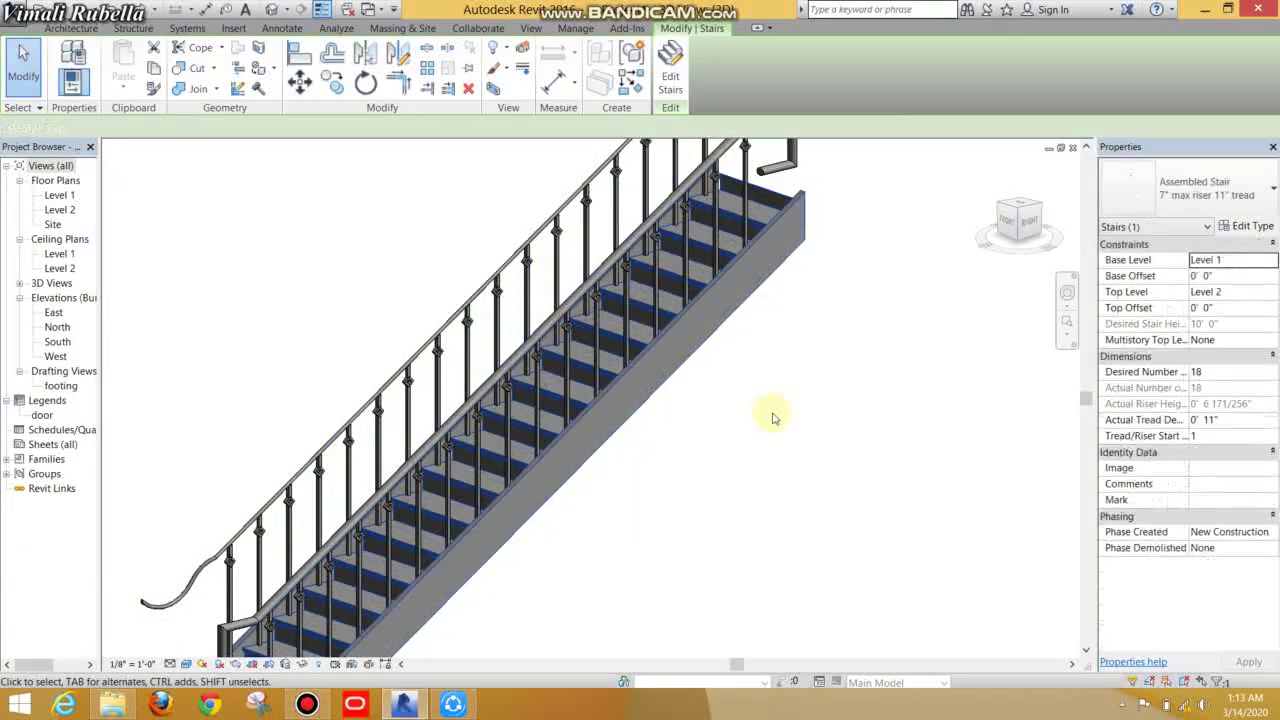
click(727, 203)
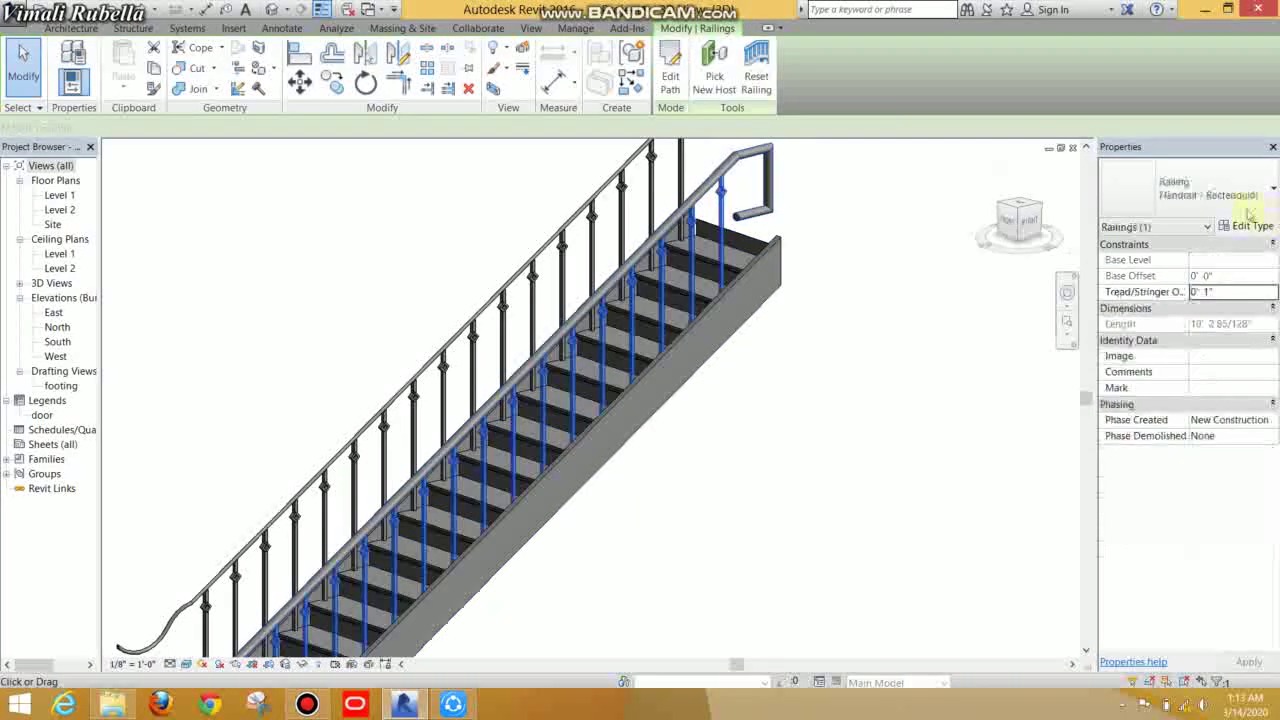
click(1250, 224)
click(1094, 285)
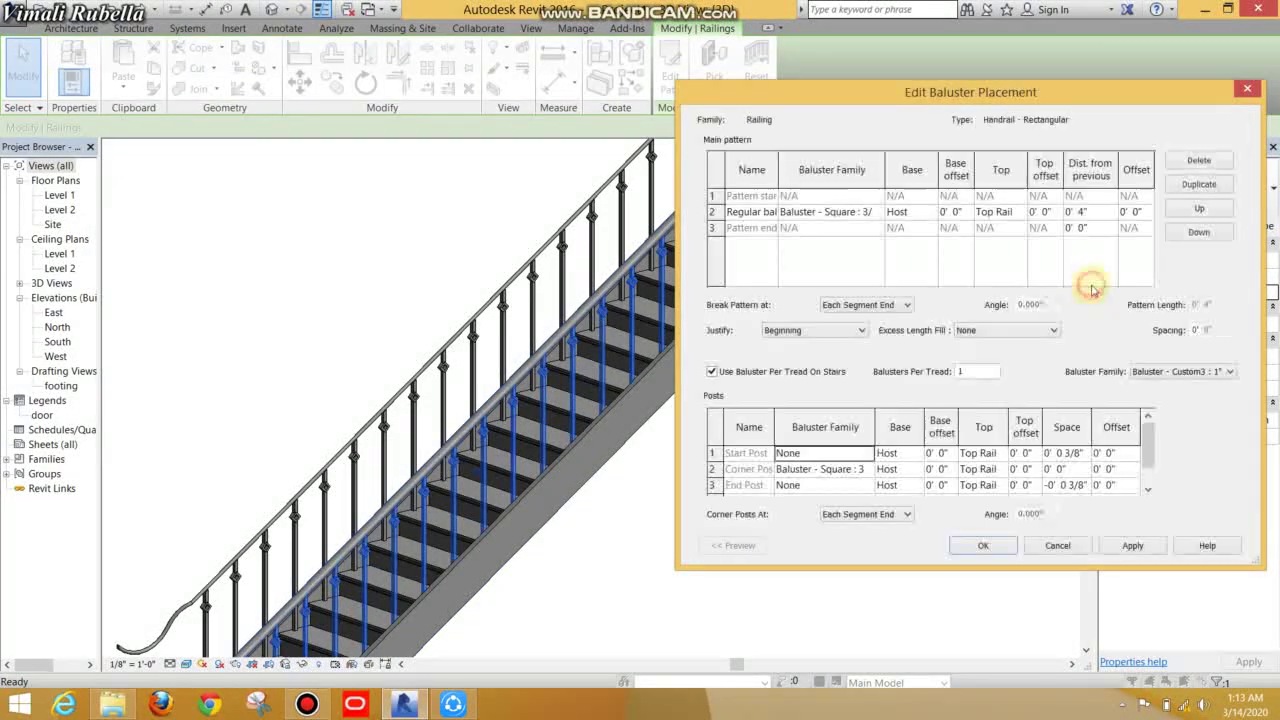
click(1182, 371)
click(1140, 606)
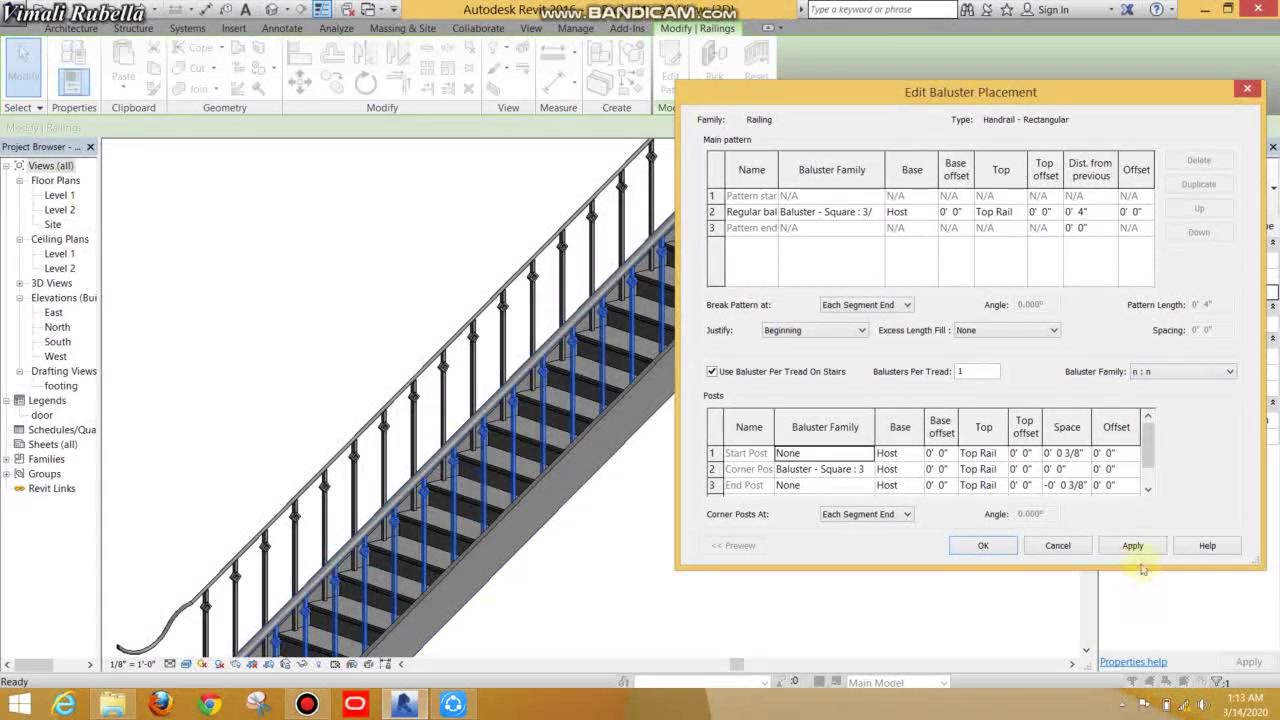
click(1133, 545)
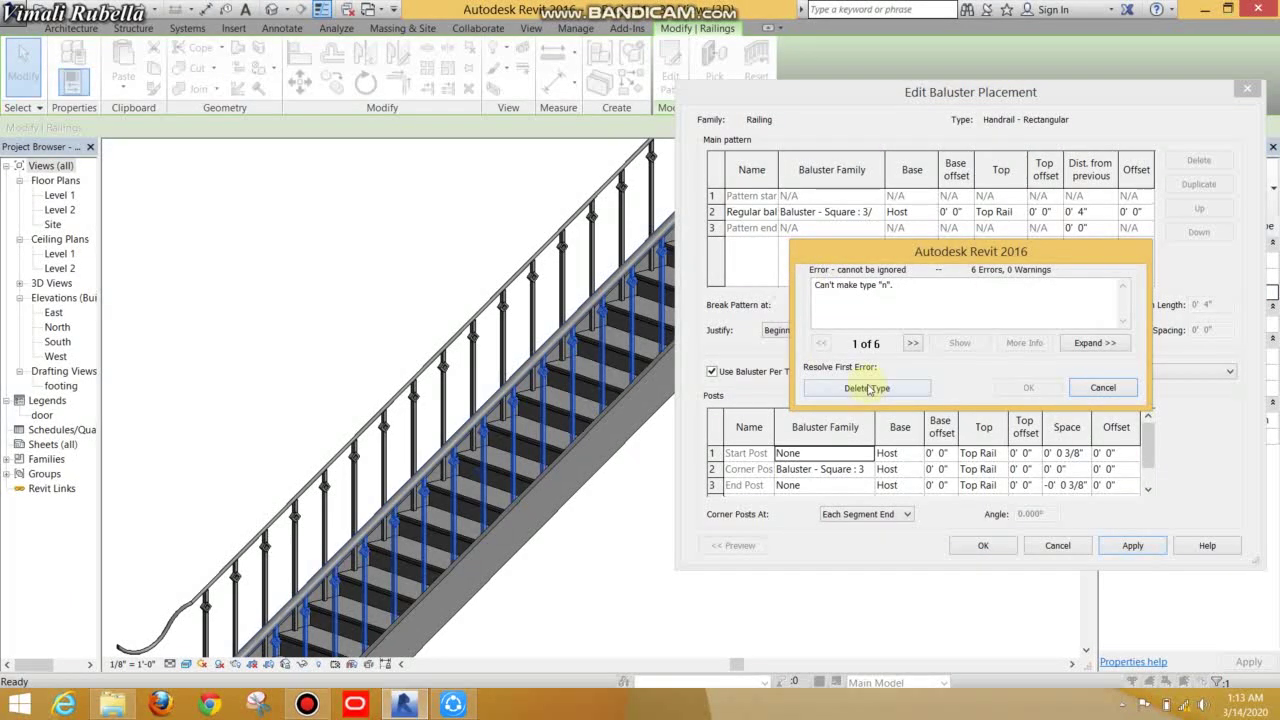
Step: Dismiss the resulting error, cancel the baluster placement edit and close Type Properties
click(1105, 388)
click(1057, 545)
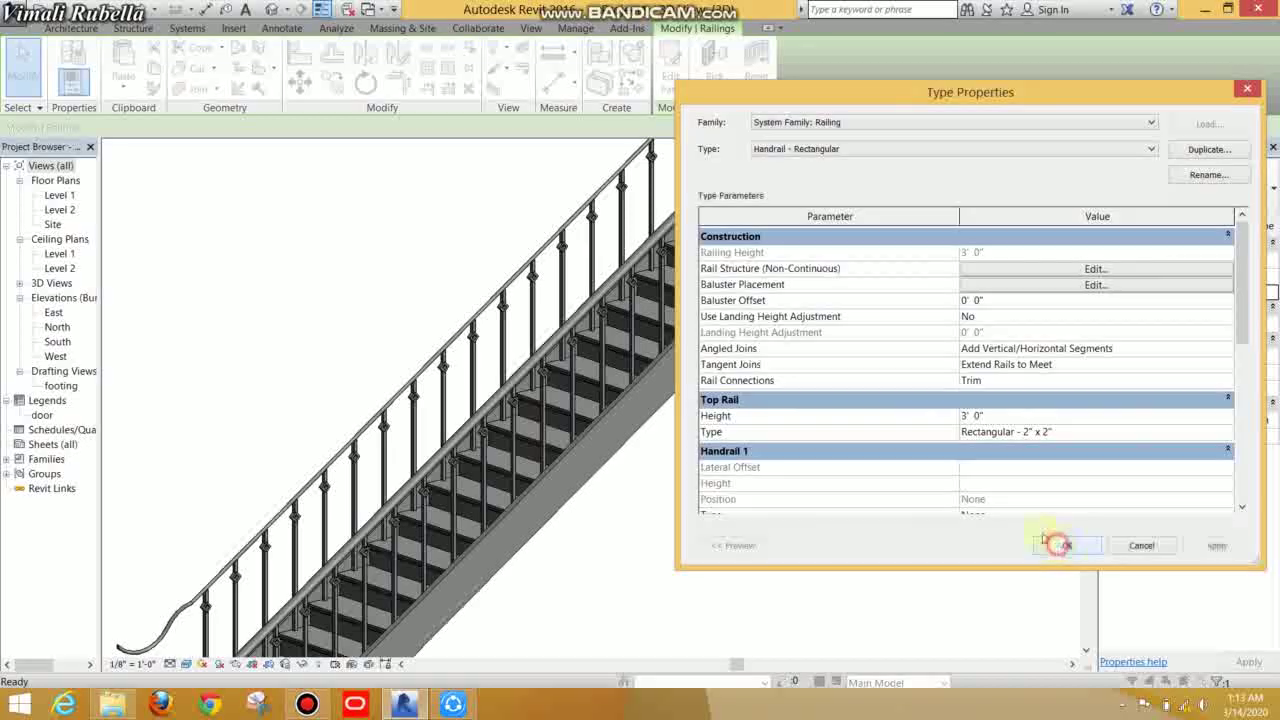
click(1117, 553)
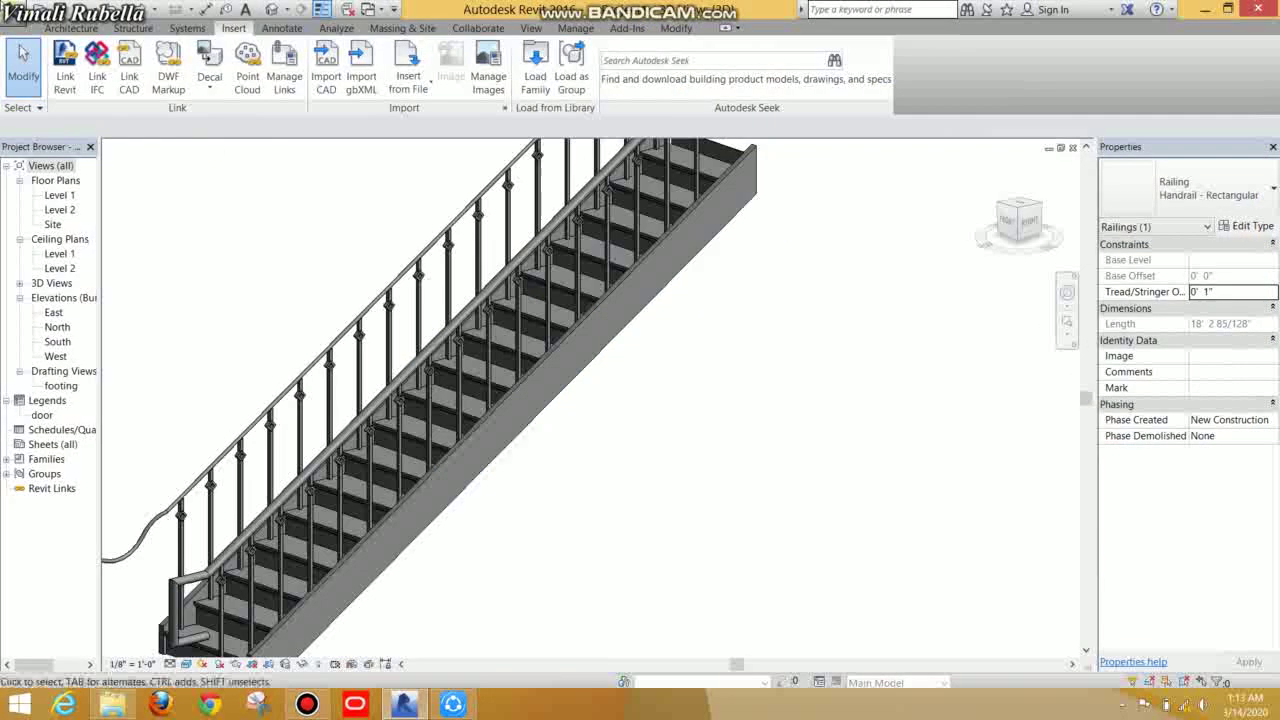
click(70, 28)
Step: On Level 1, sketch a second 18-riser stair run by component beside the first, then view both in 3D
double_click(59, 197)
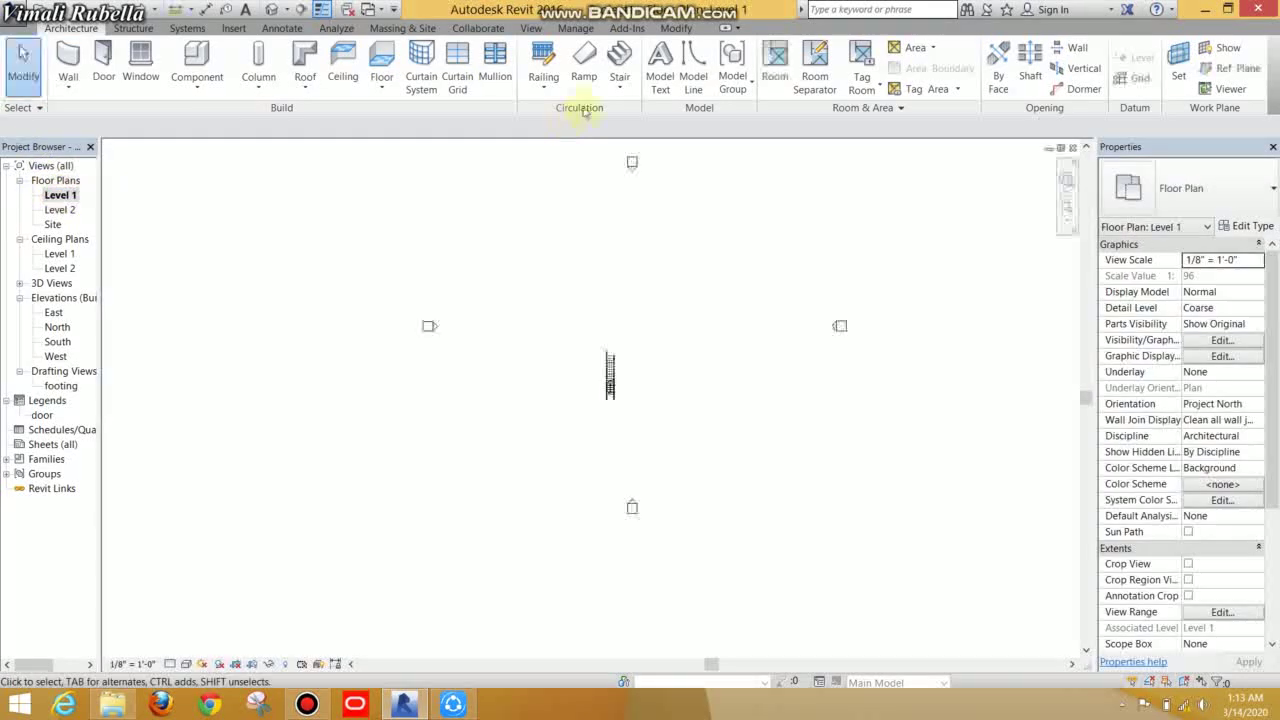
click(617, 87)
click(648, 117)
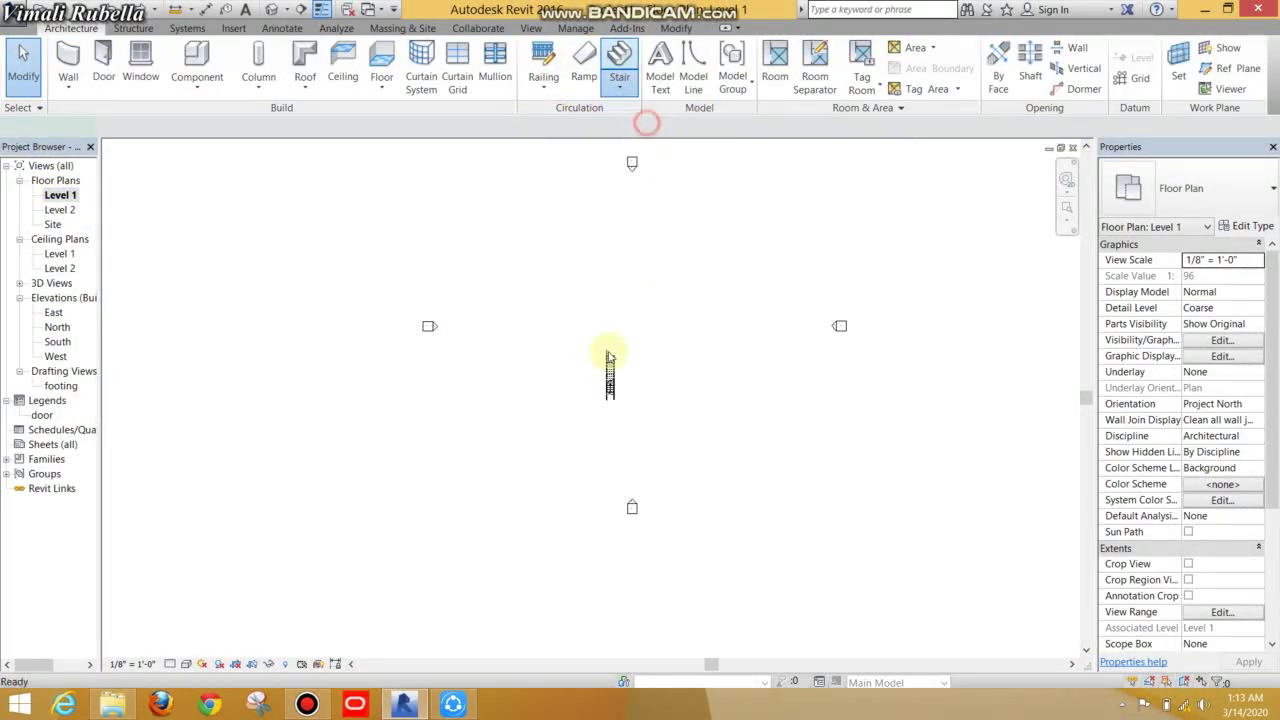
click(798, 49)
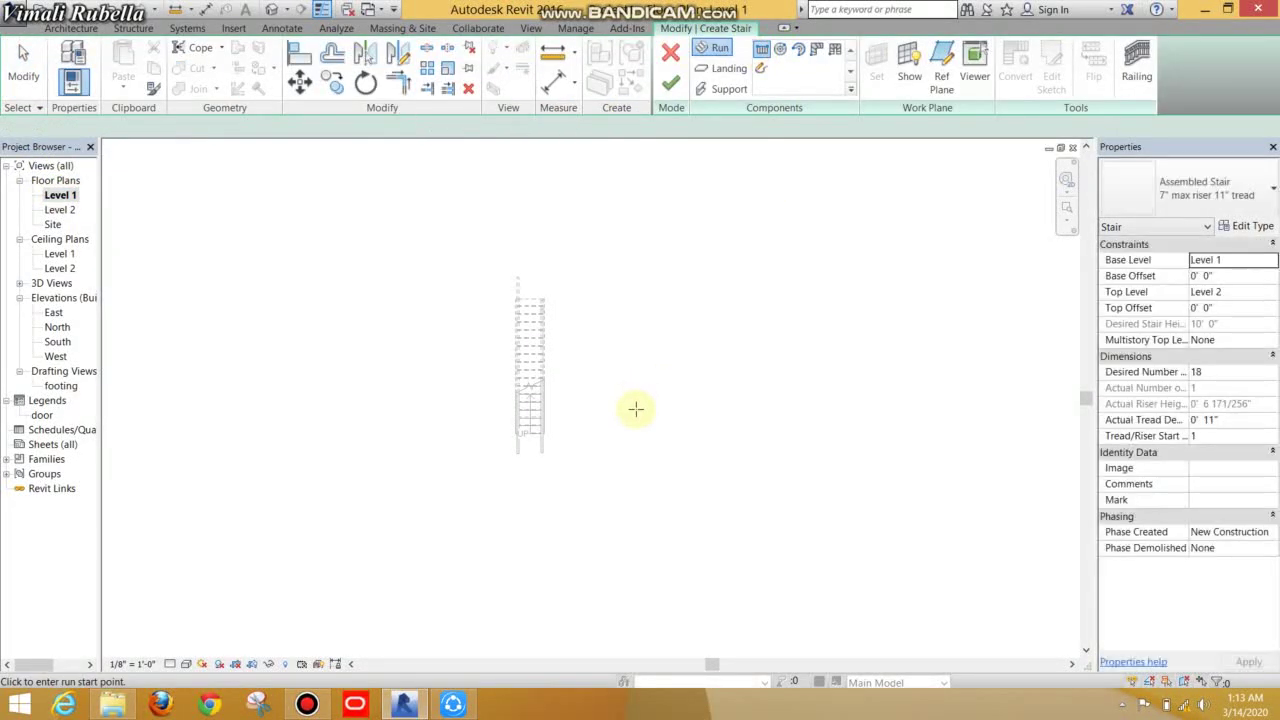
click(603, 449)
click(789, 449)
click(611, 270)
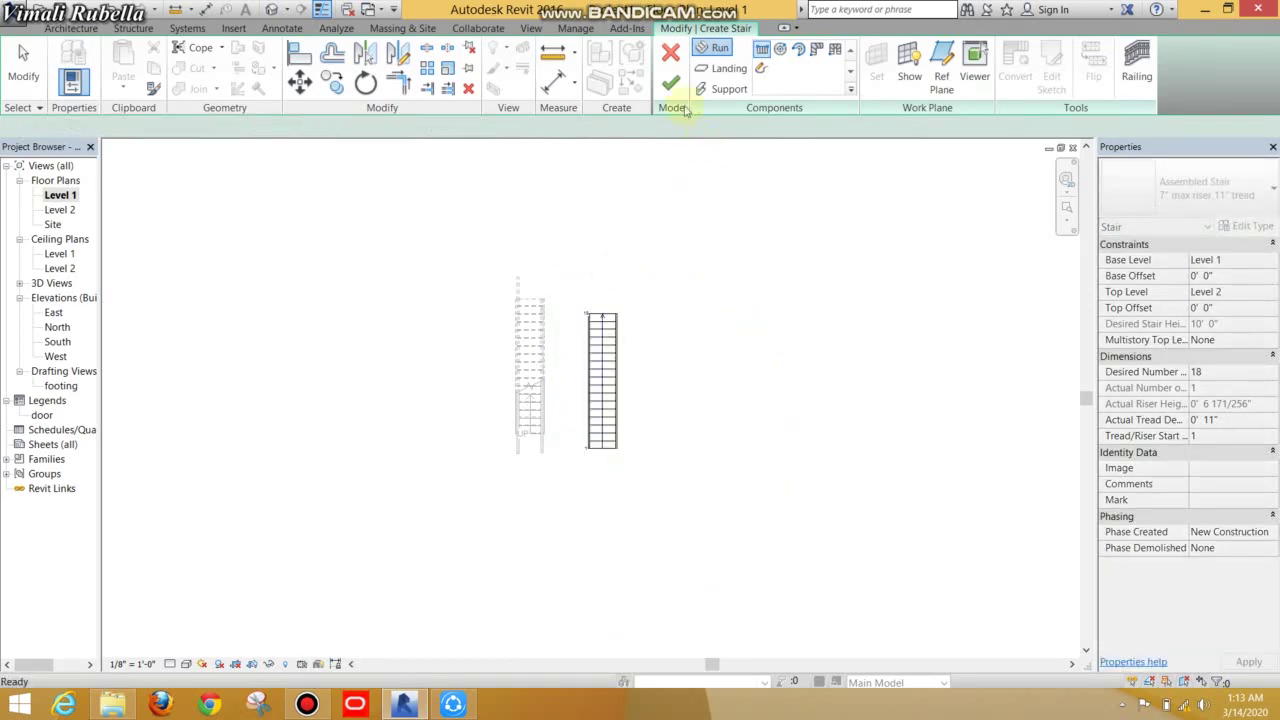
click(670, 82)
click(272, 10)
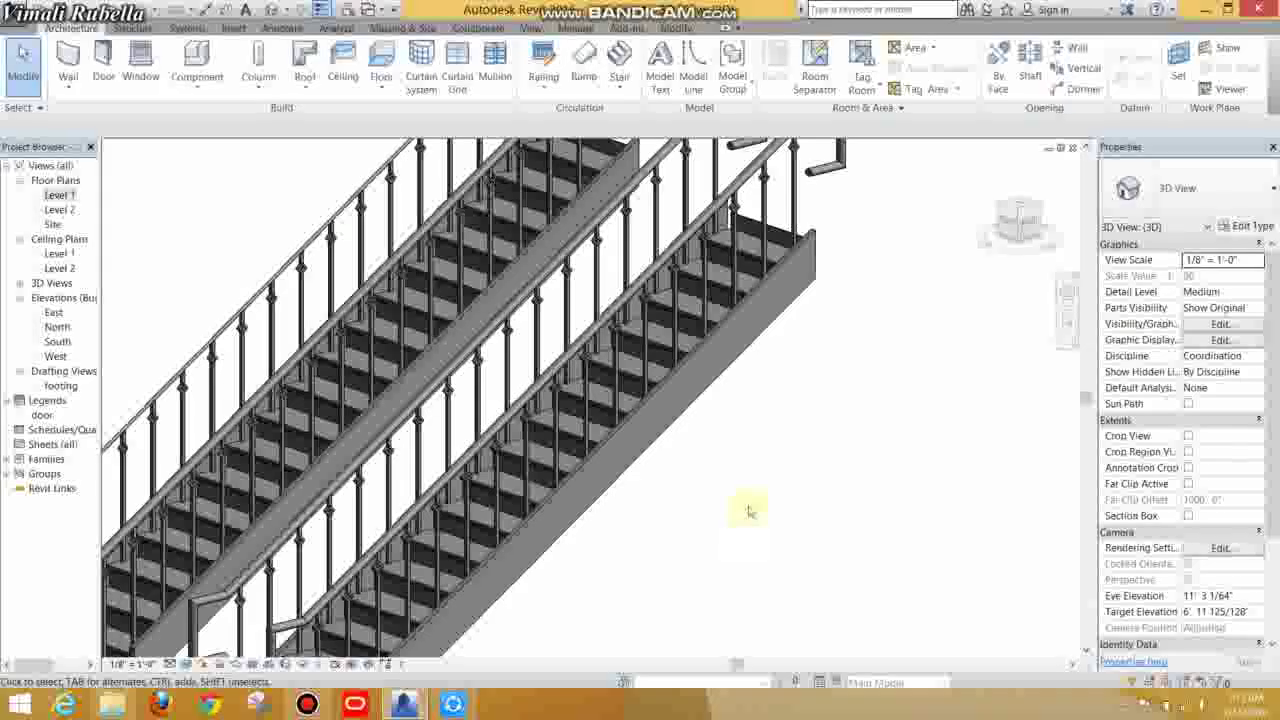
Step: Change the new stair's railing type to Handrail - Pipe, after briefly trying Guardrail - Pipe
scroll(751, 507, down, 3)
click(790, 253)
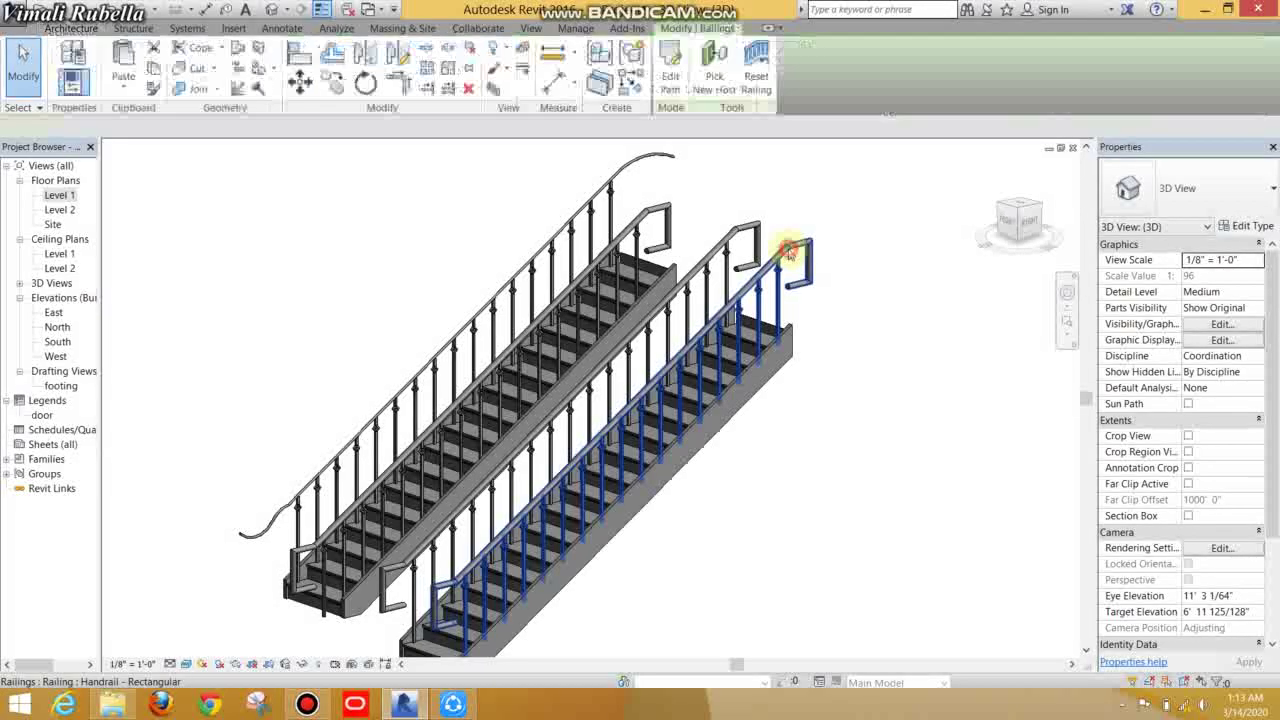
click(1254, 226)
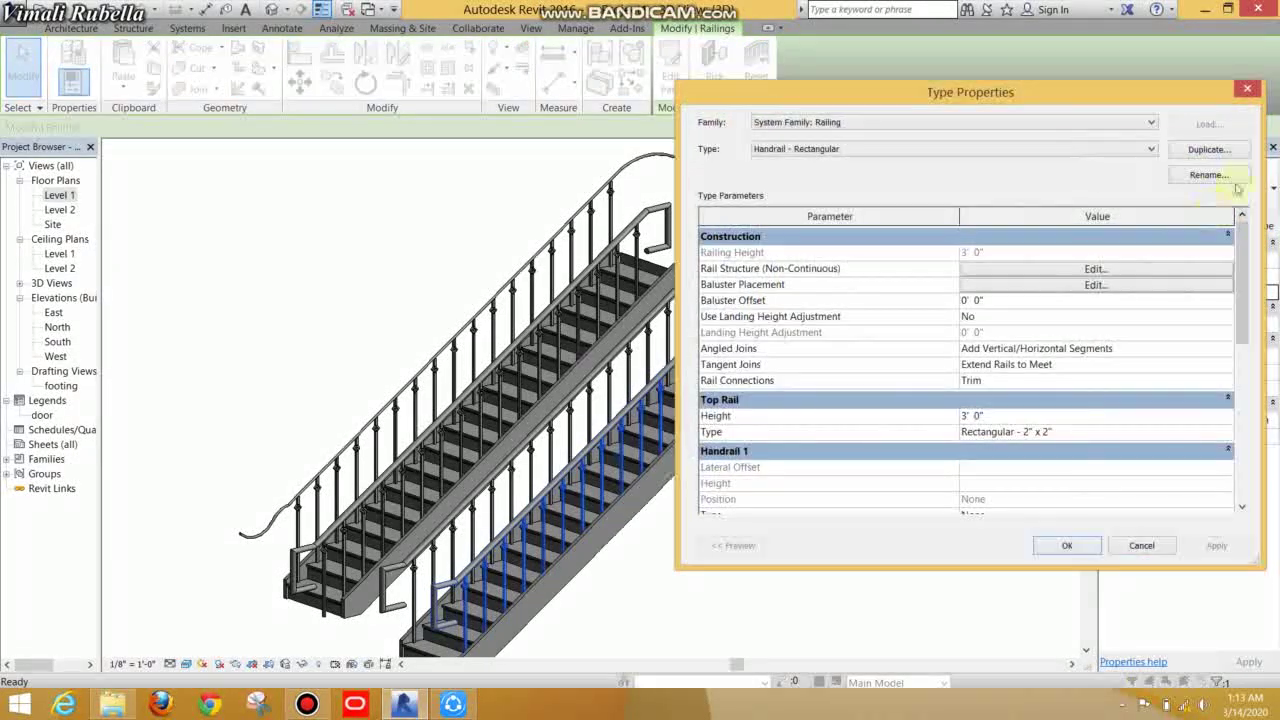
click(1247, 90)
click(1246, 187)
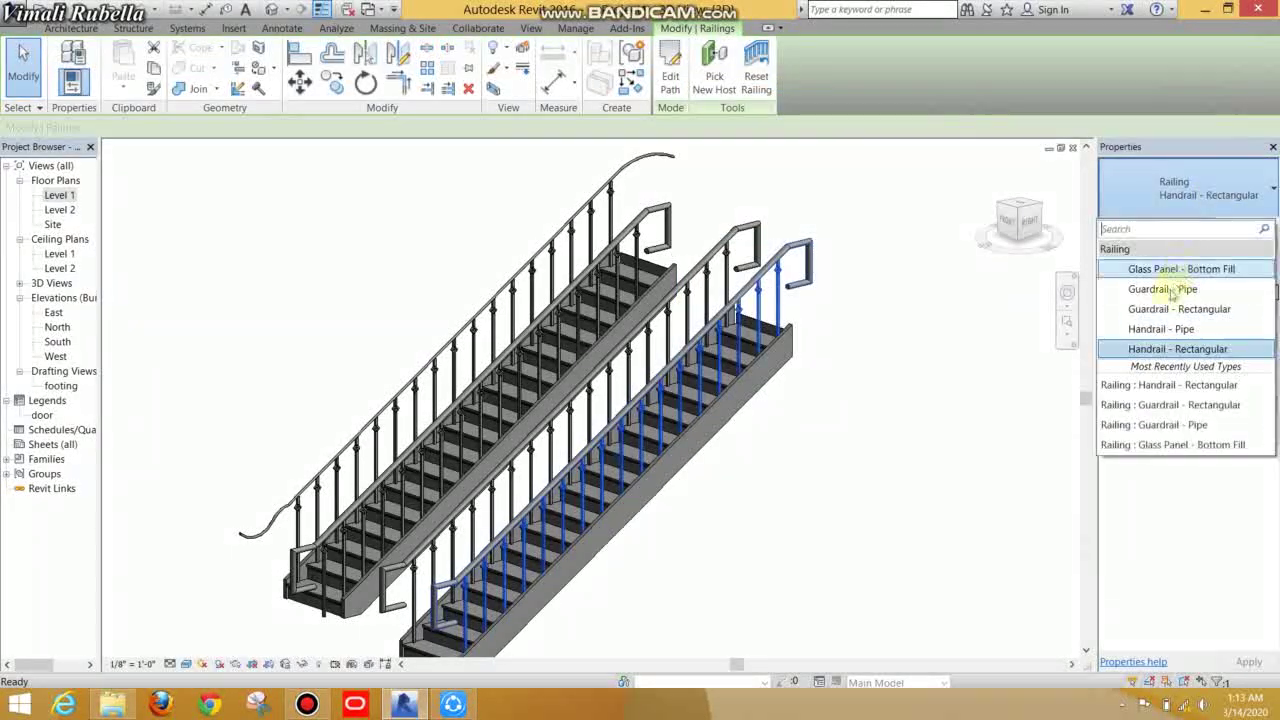
click(1168, 293)
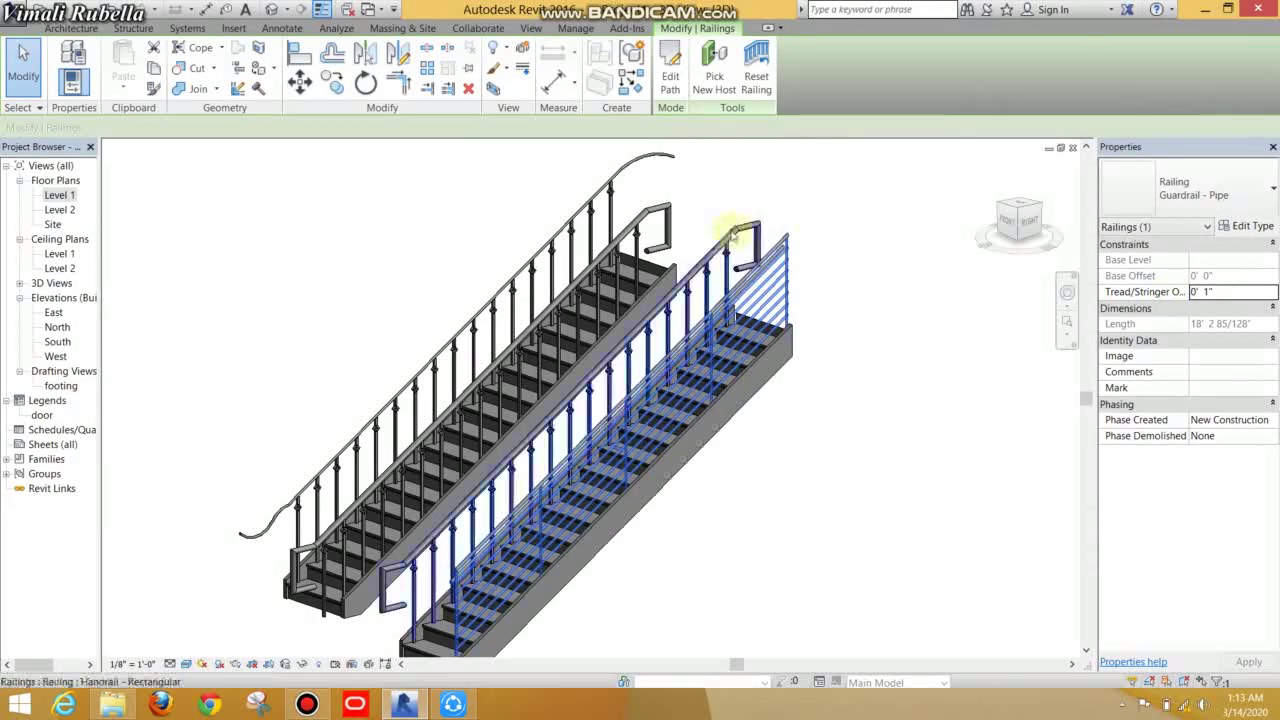
click(1246, 187)
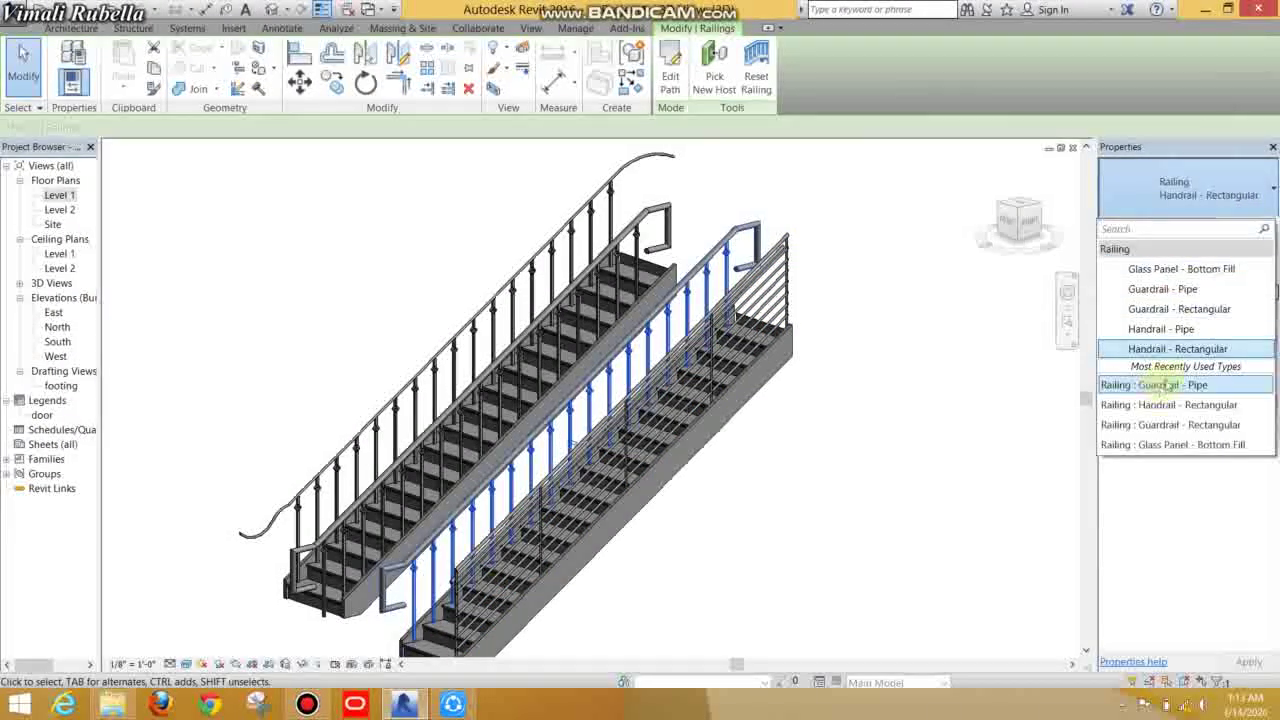
click(1181, 331)
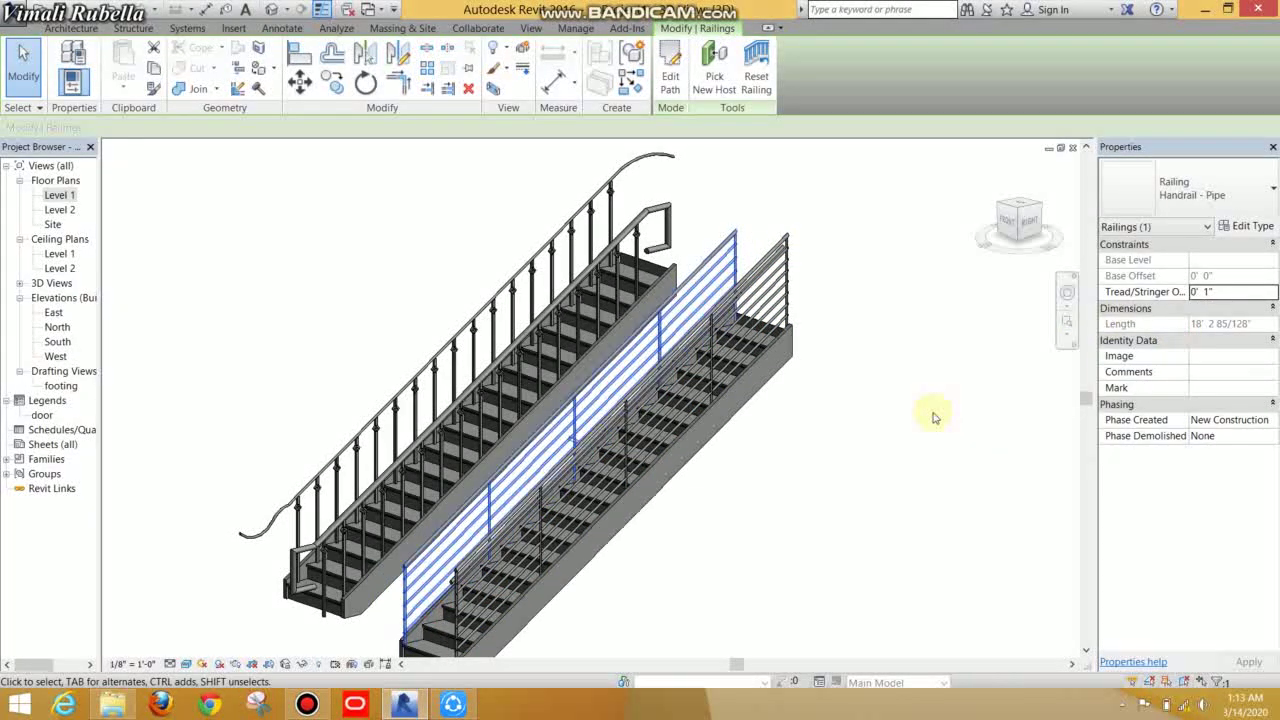
scroll(620, 350, up, 2)
scroll(640, 320, up, 3)
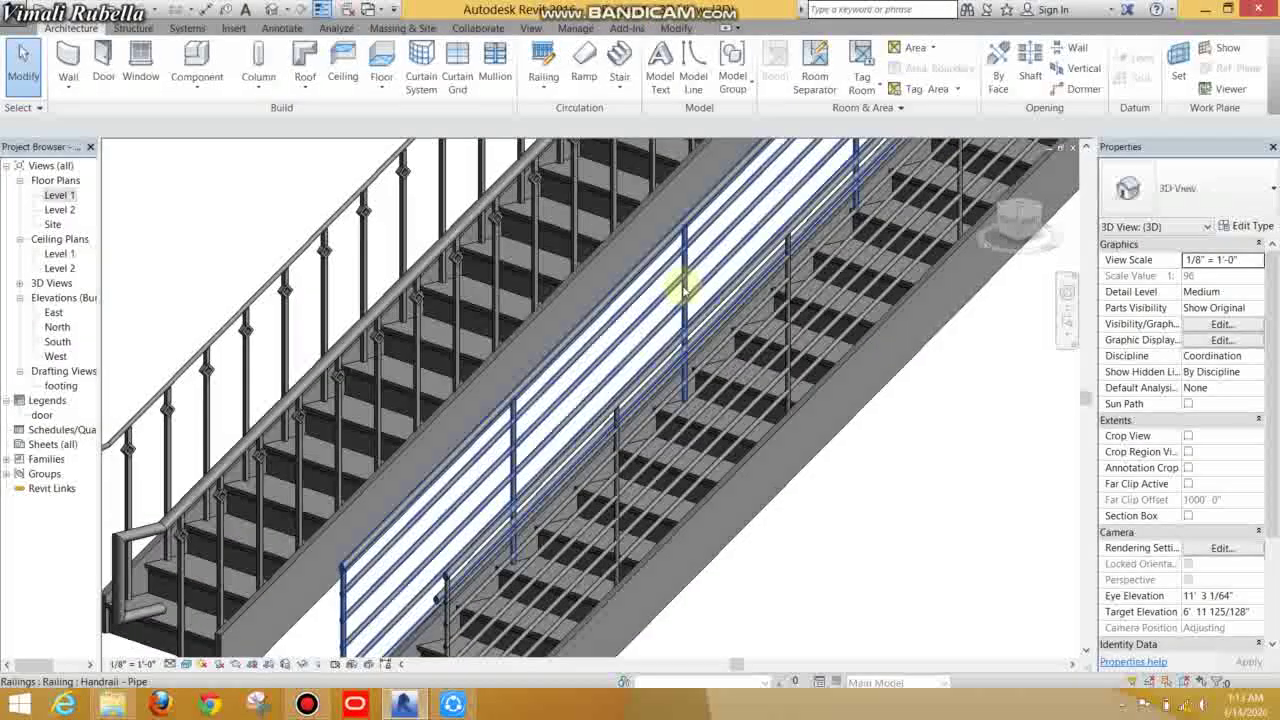
click(682, 284)
click(1255, 225)
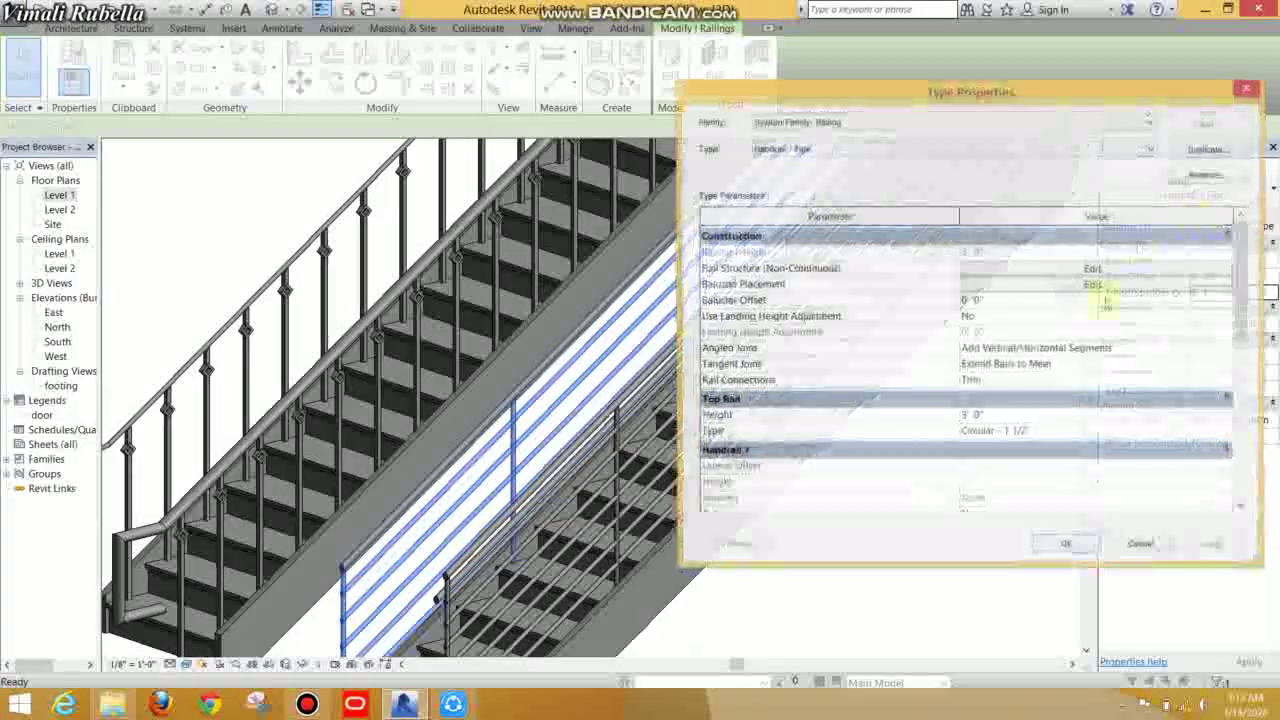
click(1106, 277)
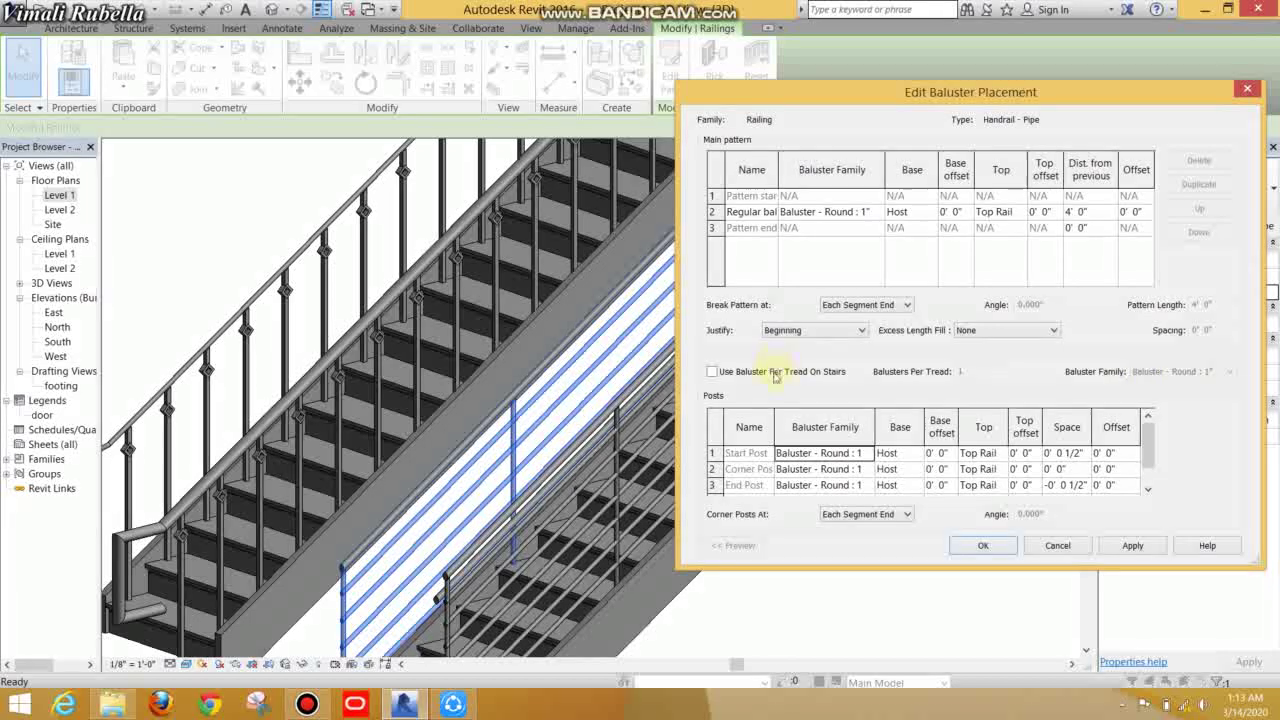
click(1178, 380)
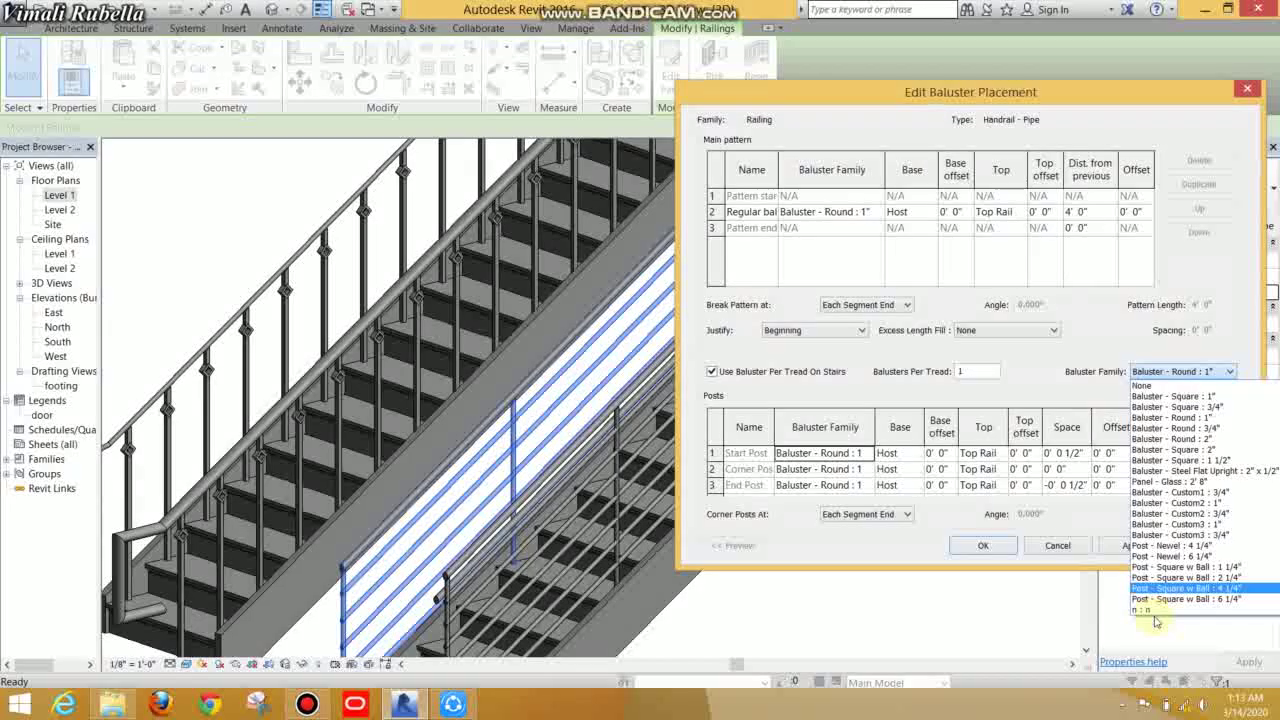
click(1150, 603)
click(1135, 545)
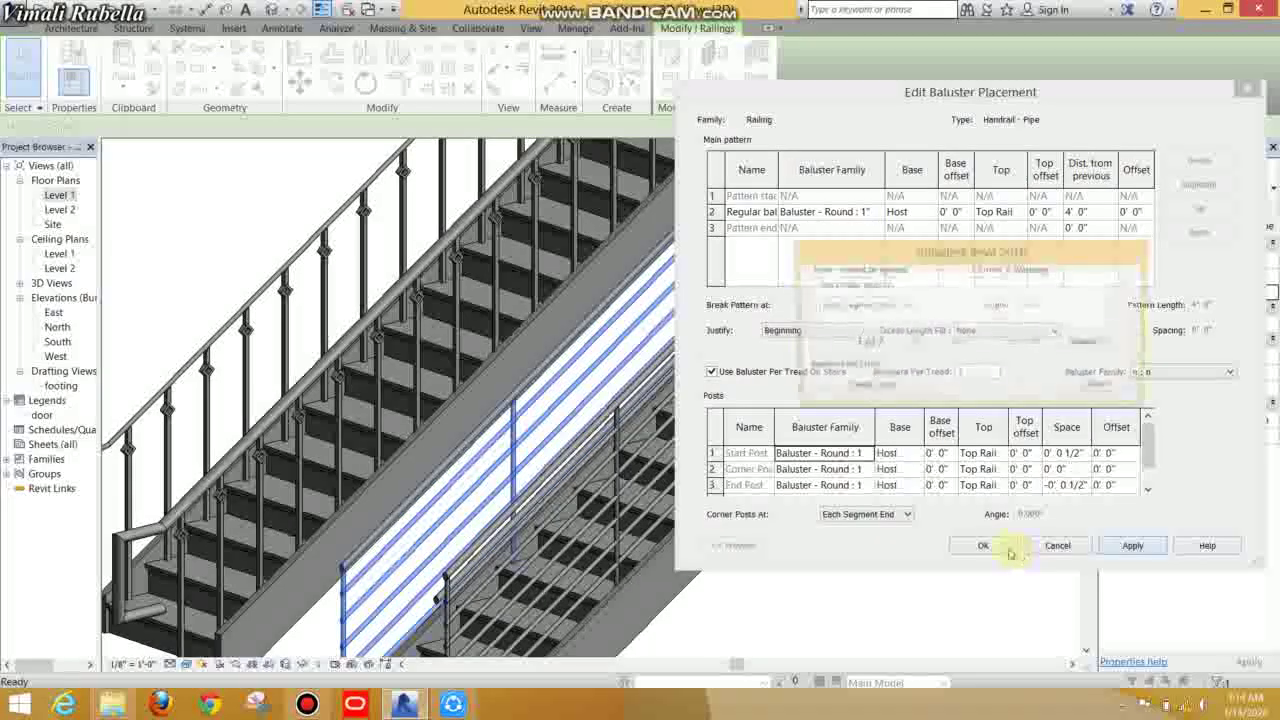
click(1073, 393)
click(983, 545)
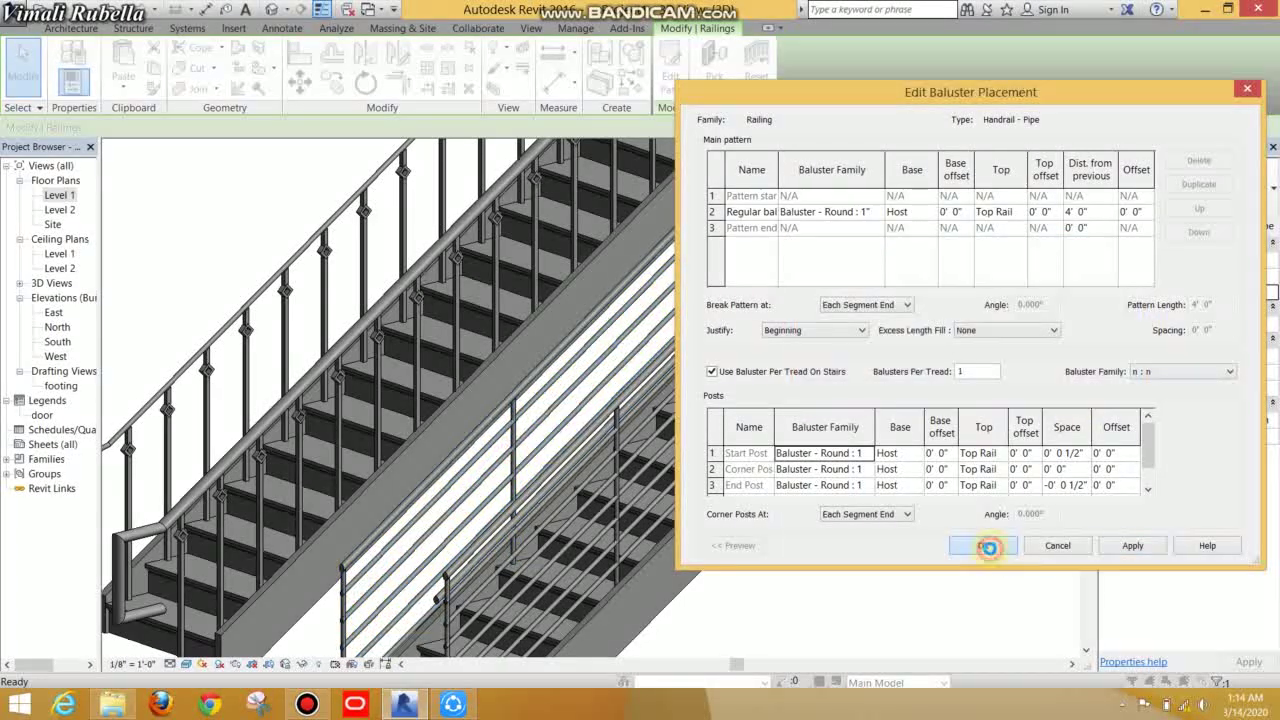
click(864, 388)
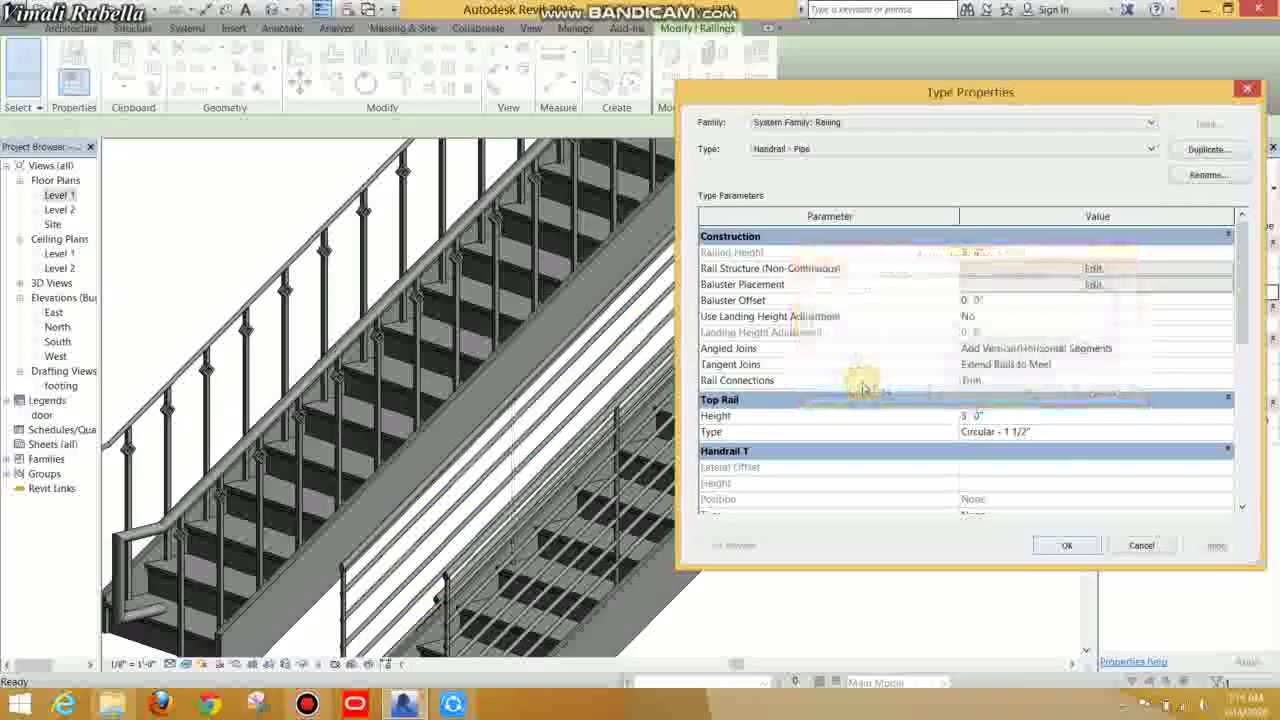
click(1066, 545)
Step: Orbit to see both staircases, then switch to the n baluster family's Right elevation
scroll(800, 477, down, 5)
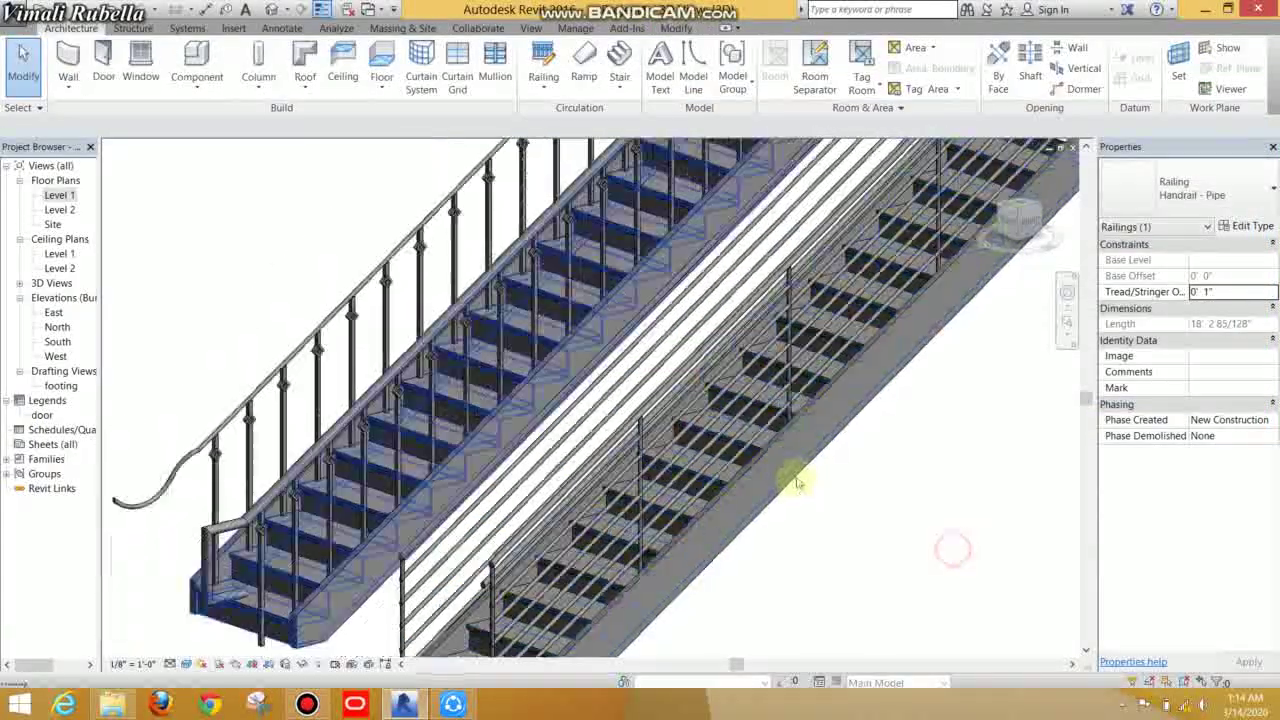
scroll(880, 571, down, 3)
mouse_move(880, 571)
shift+middle_down()
mouse_move(820, 531)
mouse_move(895, 562)
mouse_move(811, 523)
shift+middle_up()
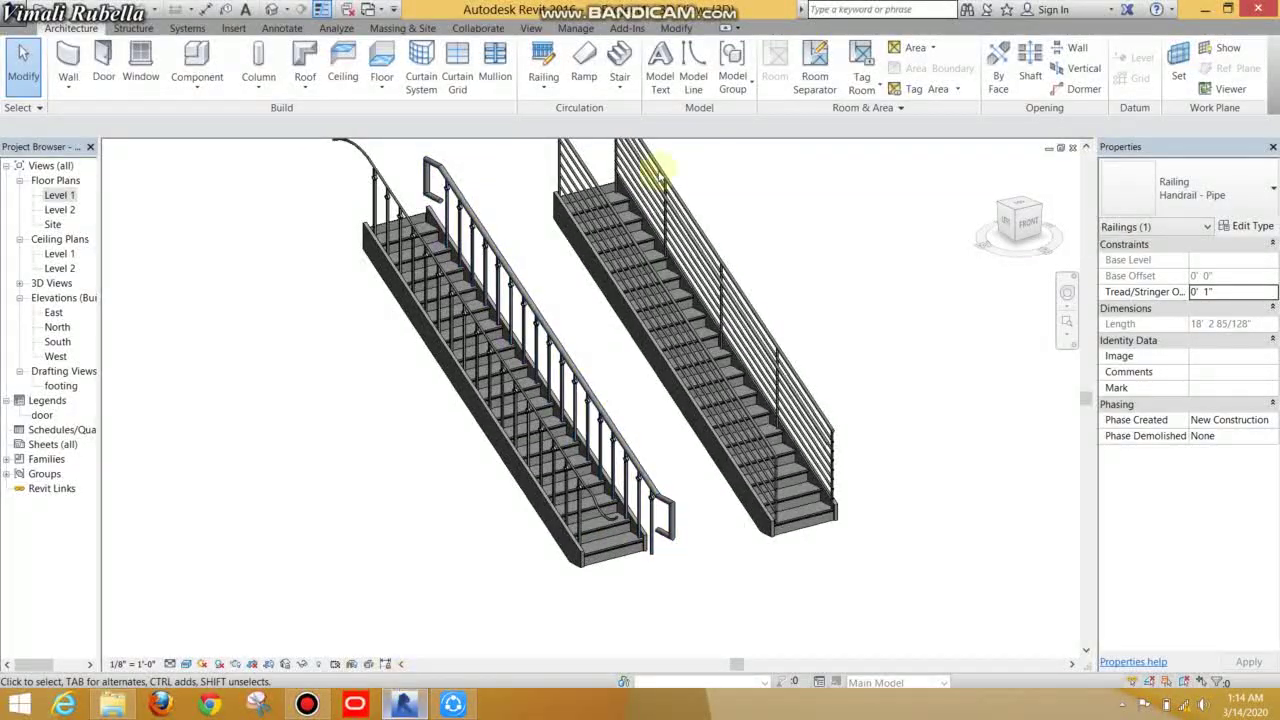
click(393, 10)
click(378, 10)
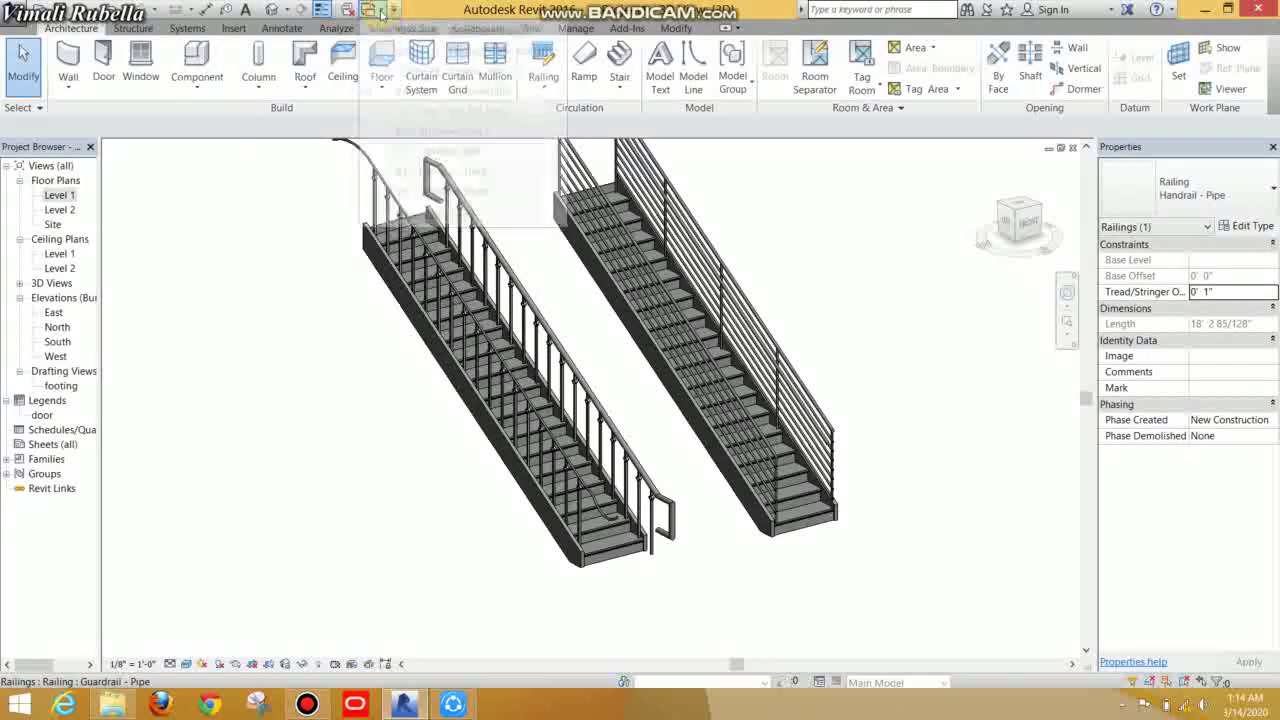
click(378, 10)
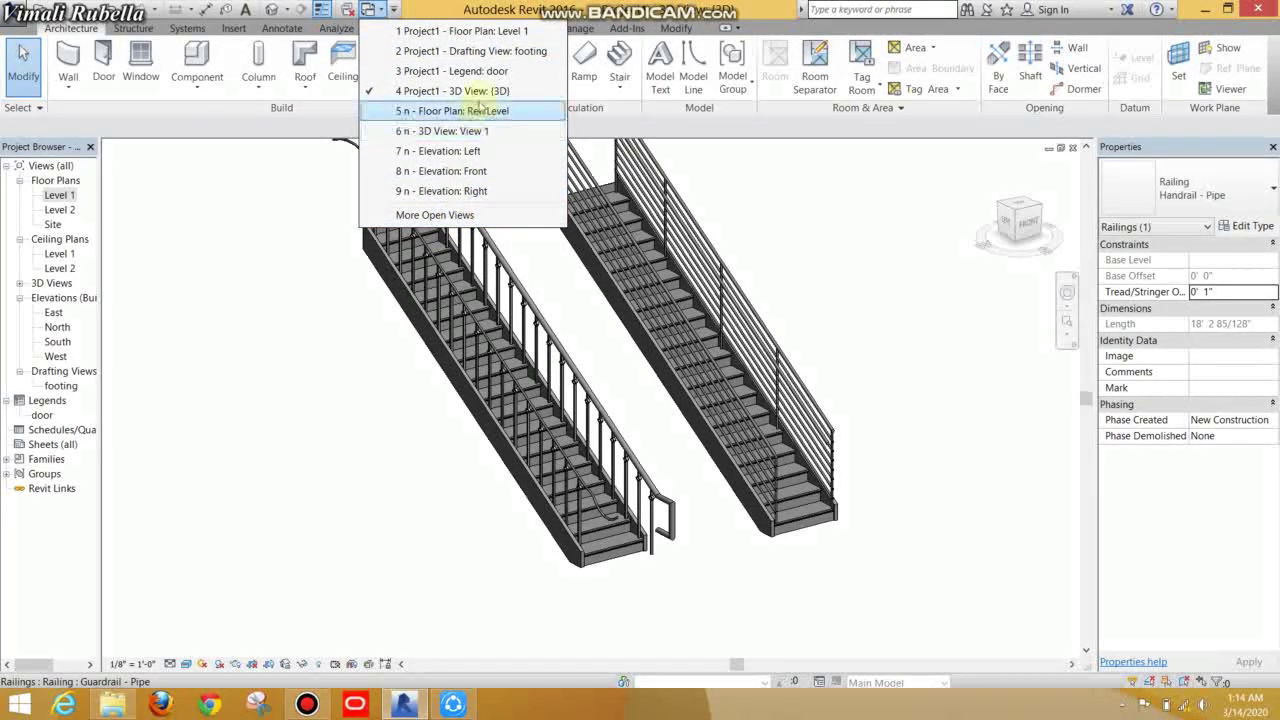
click(465, 190)
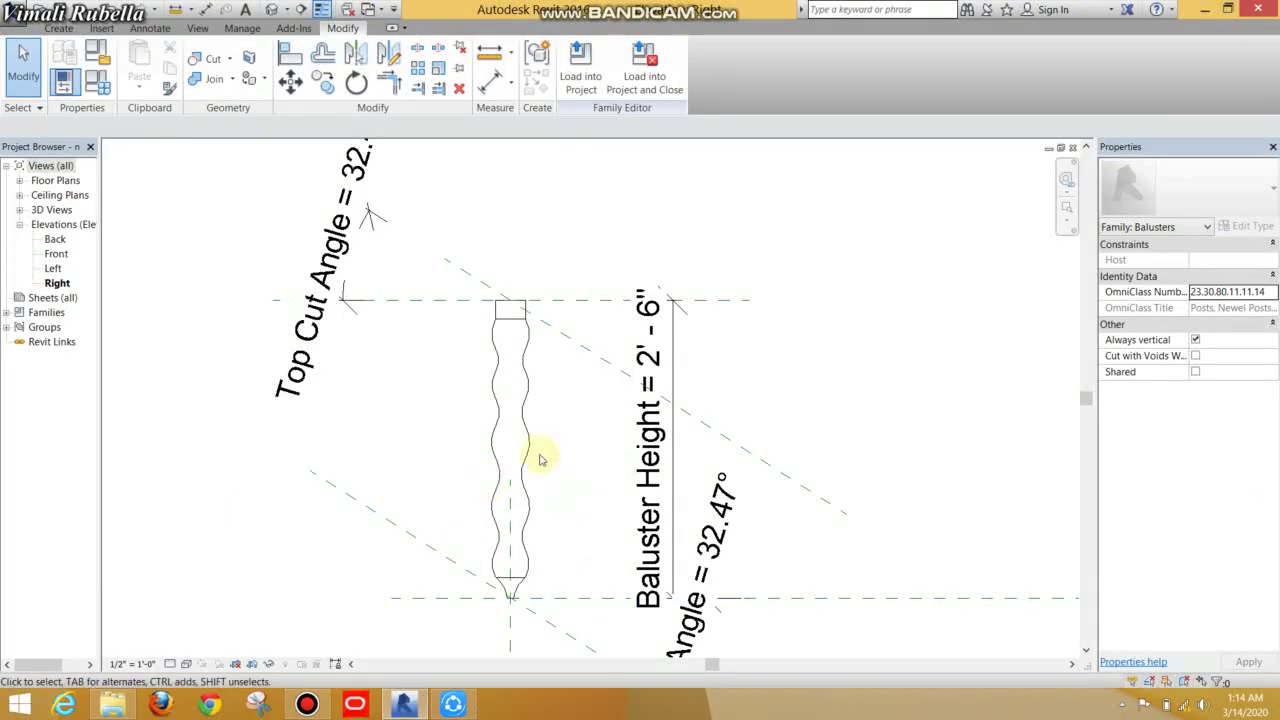
Step: Open the baluster's revolve profile sketch and delete the short curve at its bottom
scroll(540, 459, down, 1)
click(517, 373)
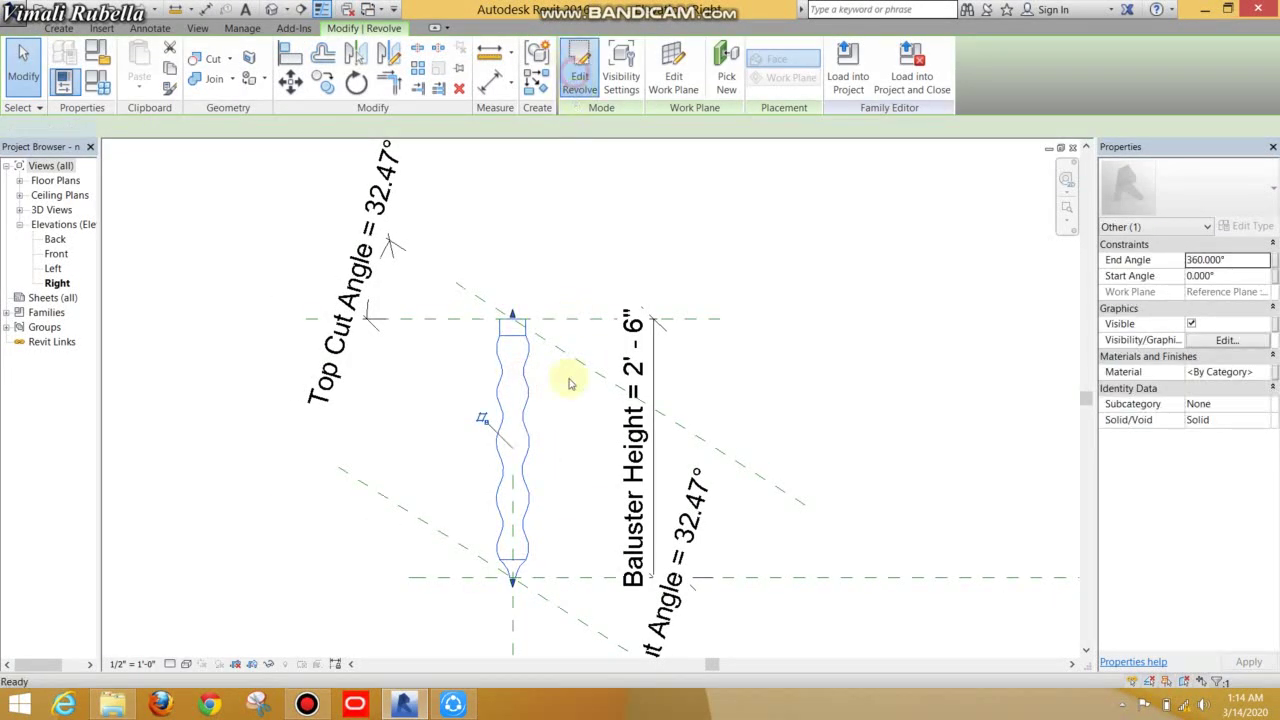
double_click(545, 420)
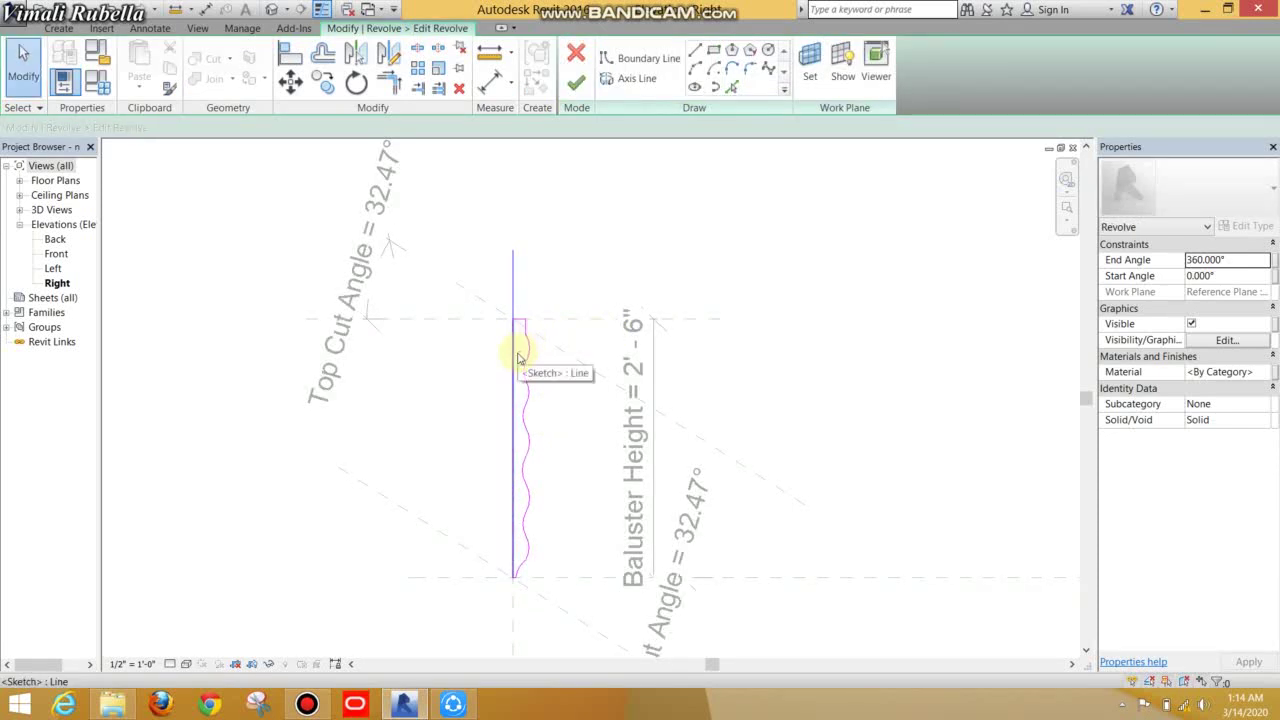
scroll(560, 490, up, 2)
scroll(549, 497, up, 2)
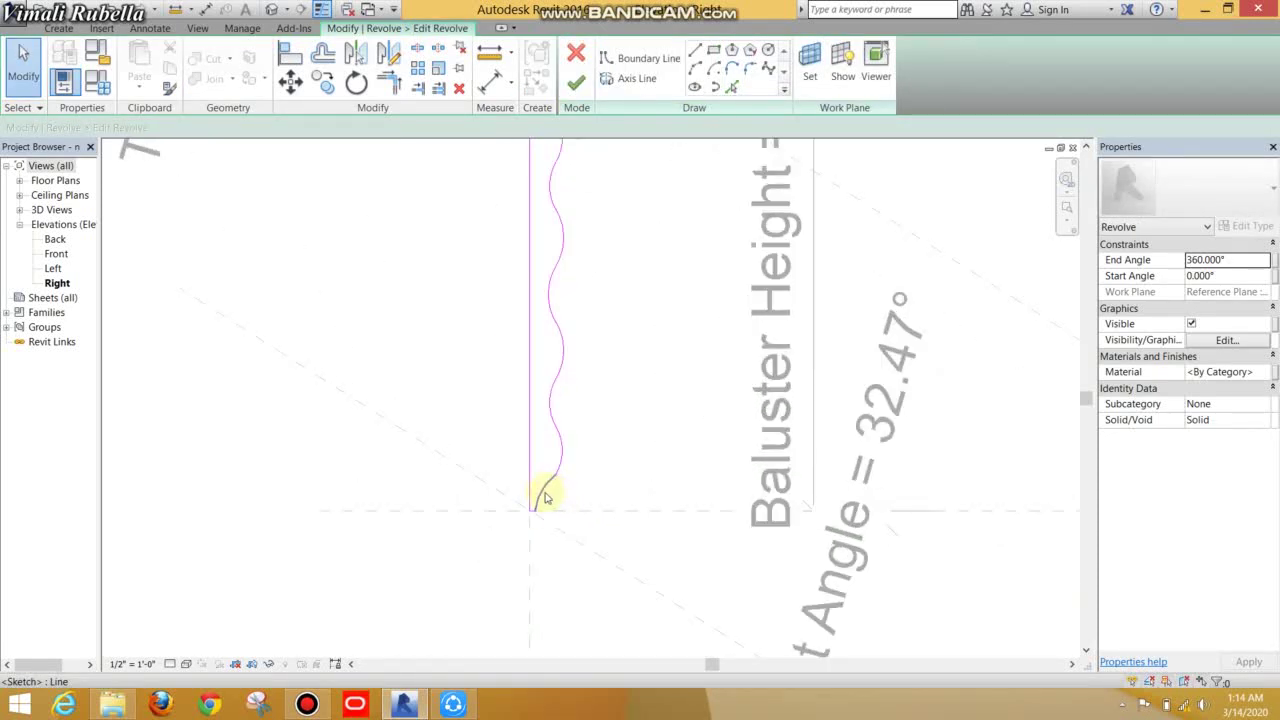
click(545, 497)
key(Delete)
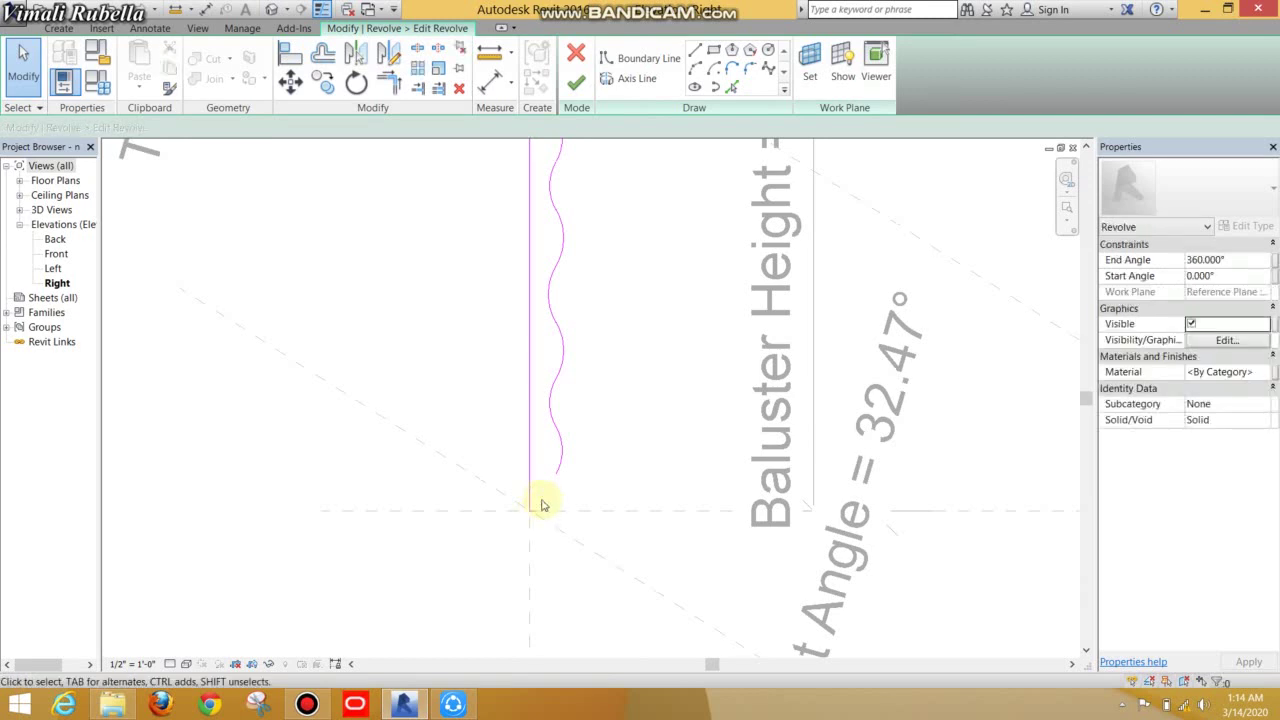
click(536, 517)
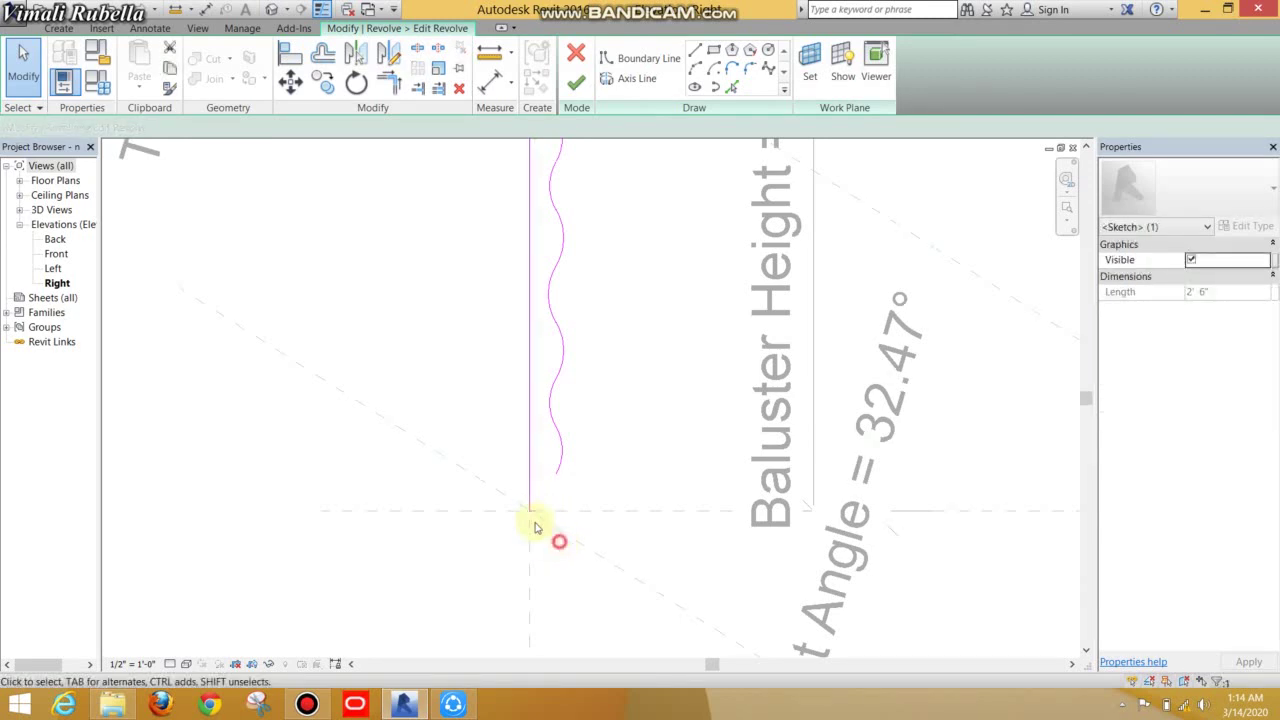
key(Escape)
Step: Select the tiny bottom segment and the lower and upper segments of the wavy profile curve
scroll(530, 515, up, 3)
scroll(528, 512, up, 1)
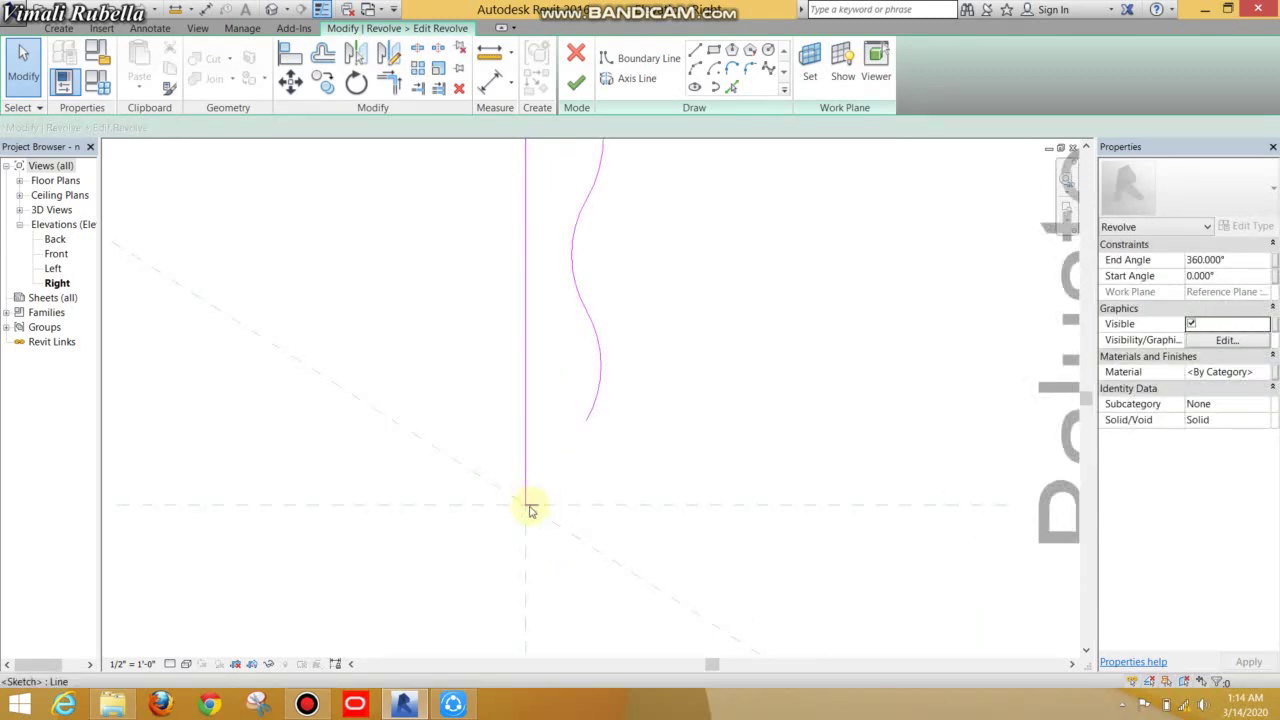
click(546, 523)
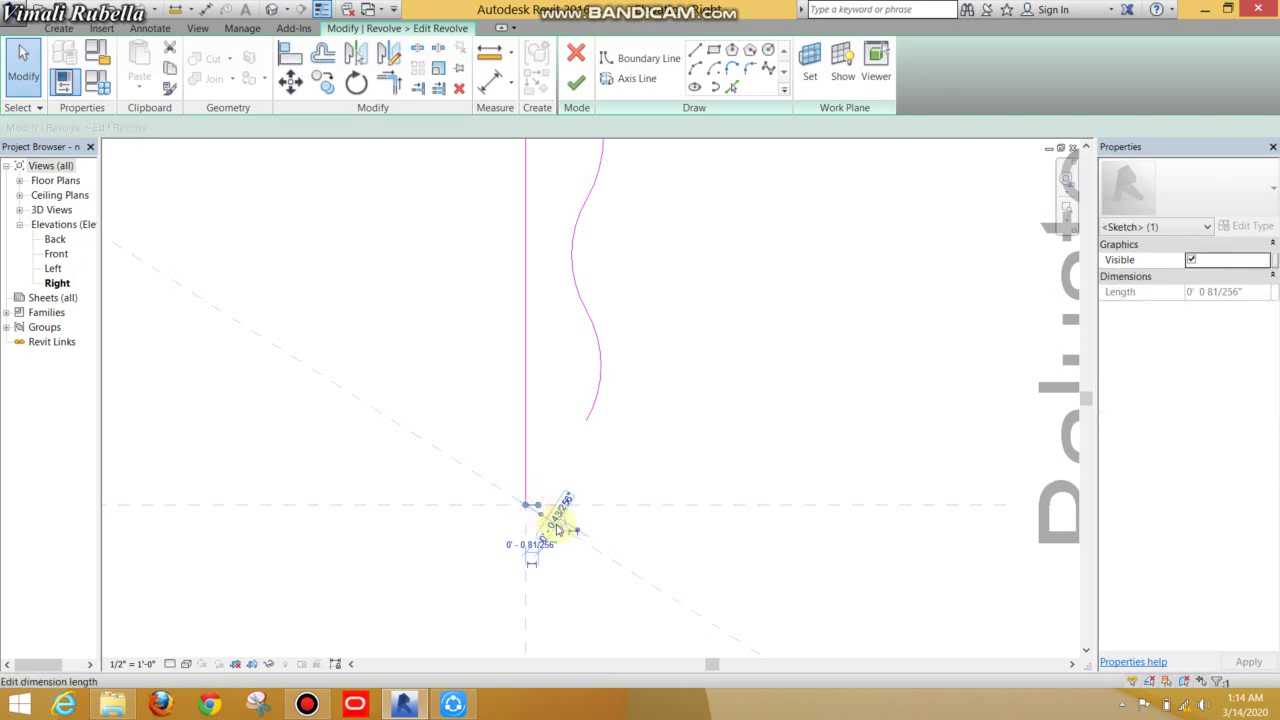
click(704, 463)
scroll(703, 463, down, 3)
drag(703, 452, 652, 215)
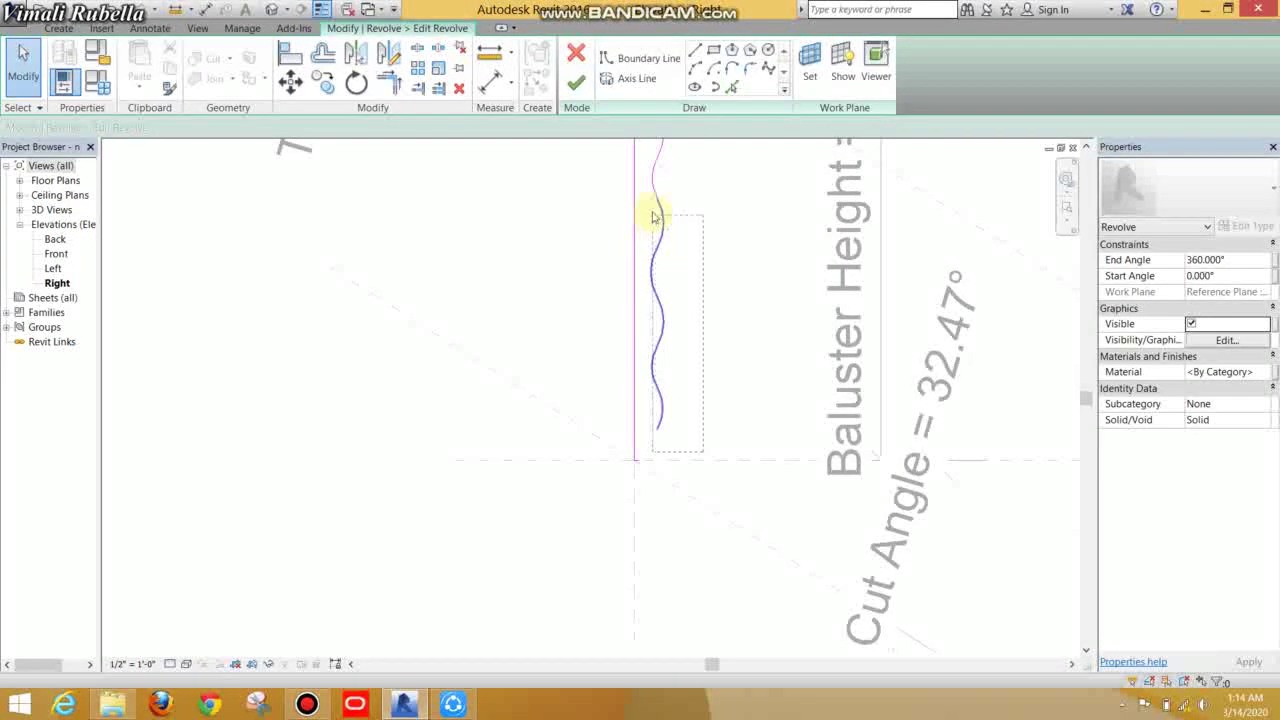
scroll(683, 400, up, 2)
scroll(689, 454, up, 1)
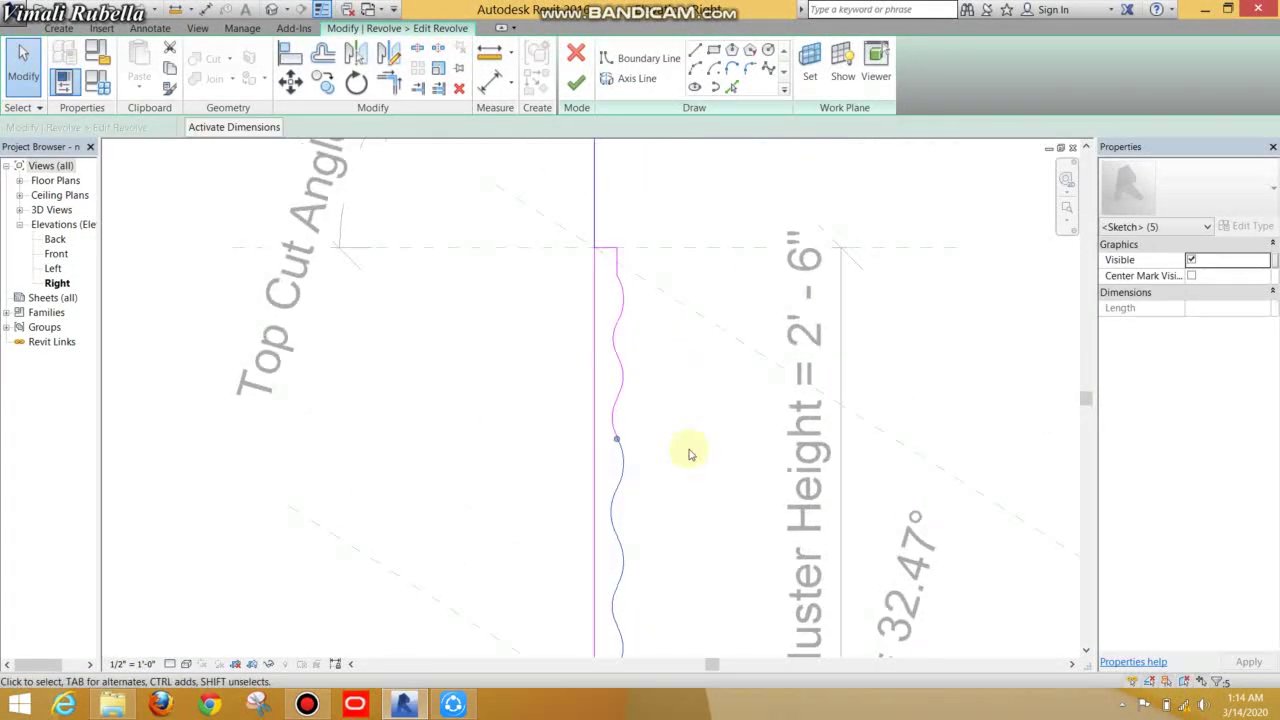
ctrl+click(616, 266)
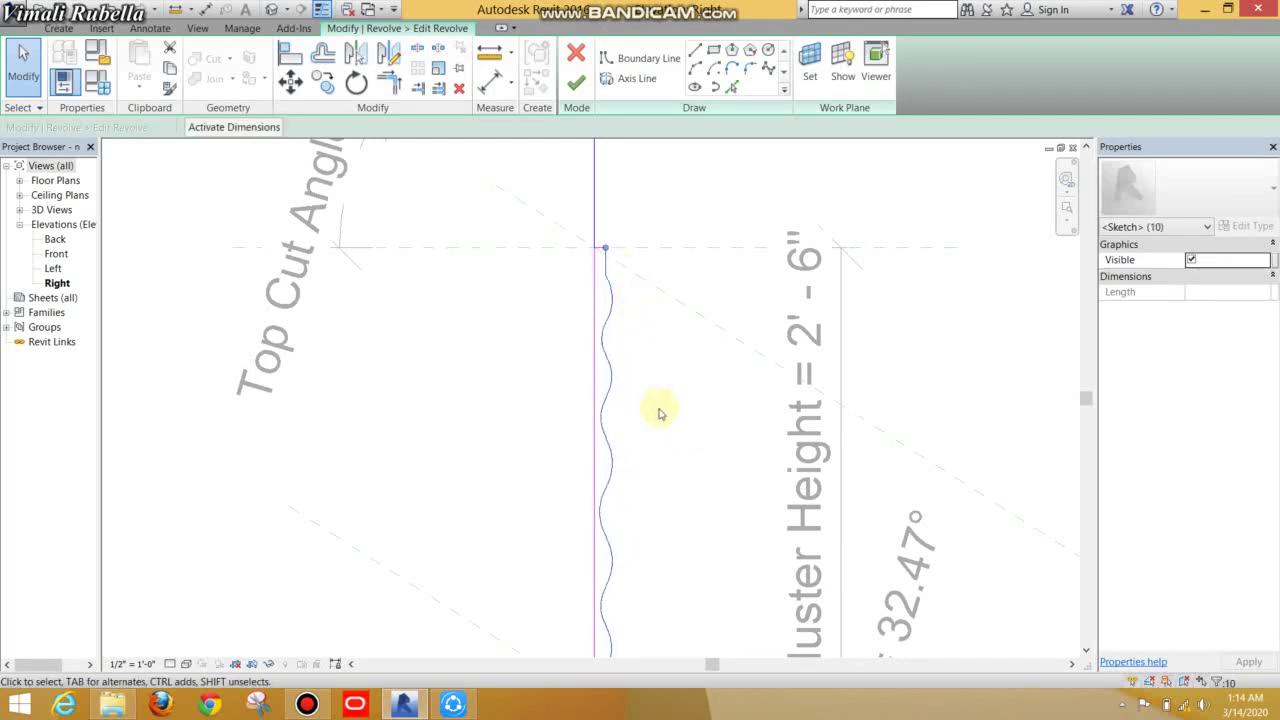
scroll(630, 370, down, 1)
scroll(620, 350, down, 1)
scroll(640, 400, down, 1)
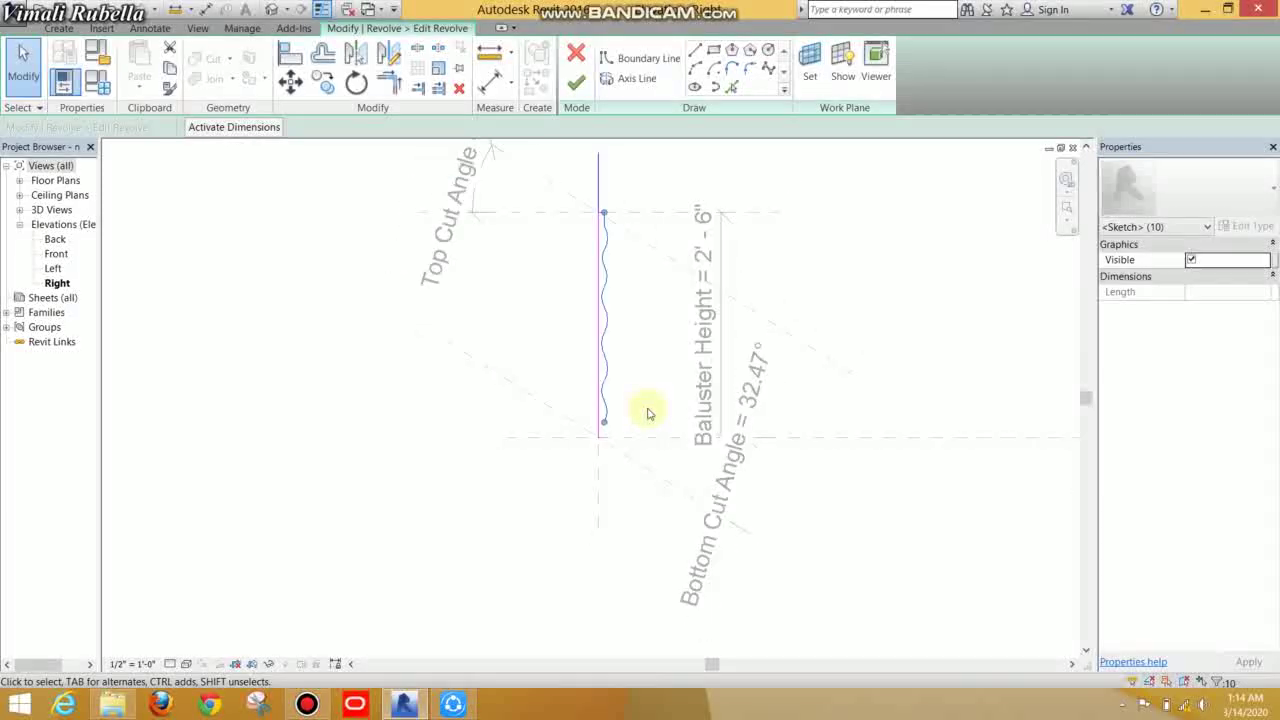
scroll(640, 420, up, 1)
scroll(620, 434, up, 2)
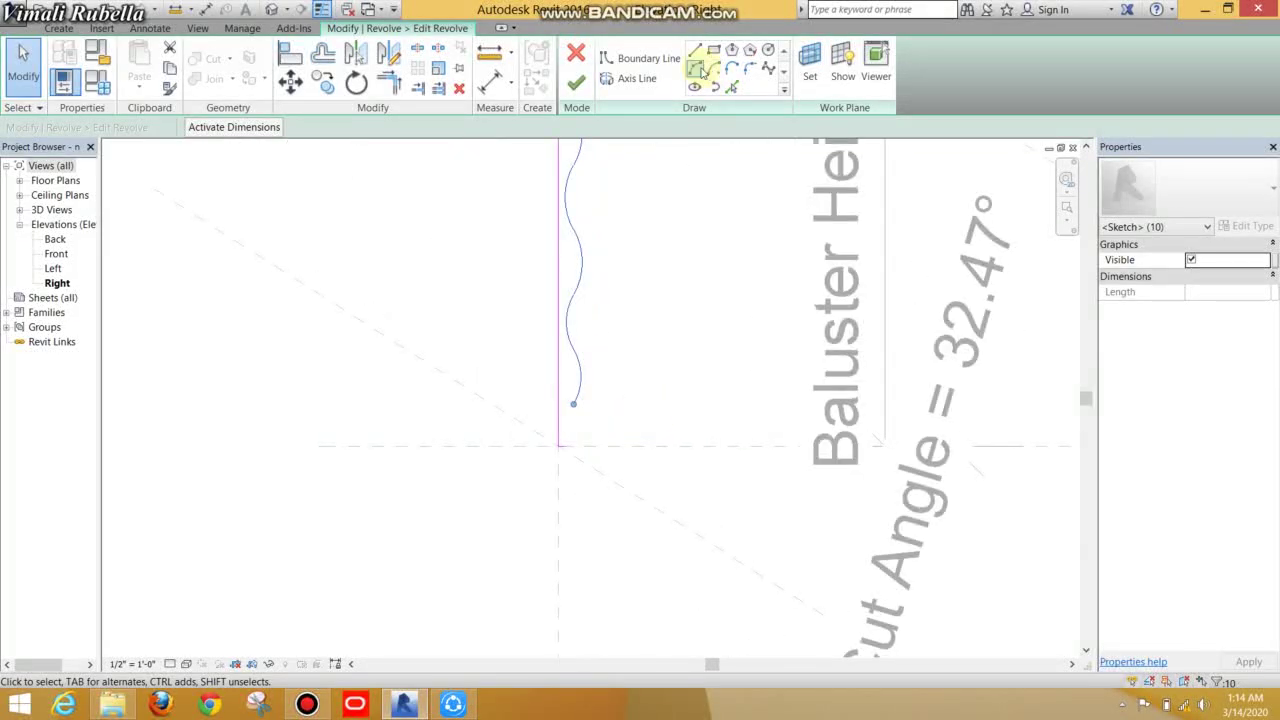
Step: Draw a boundary line and tangent arc at the curve bottom, cancel the extra line, and finish the revolve
click(697, 68)
scroll(560, 446, up, 1)
click(533, 438)
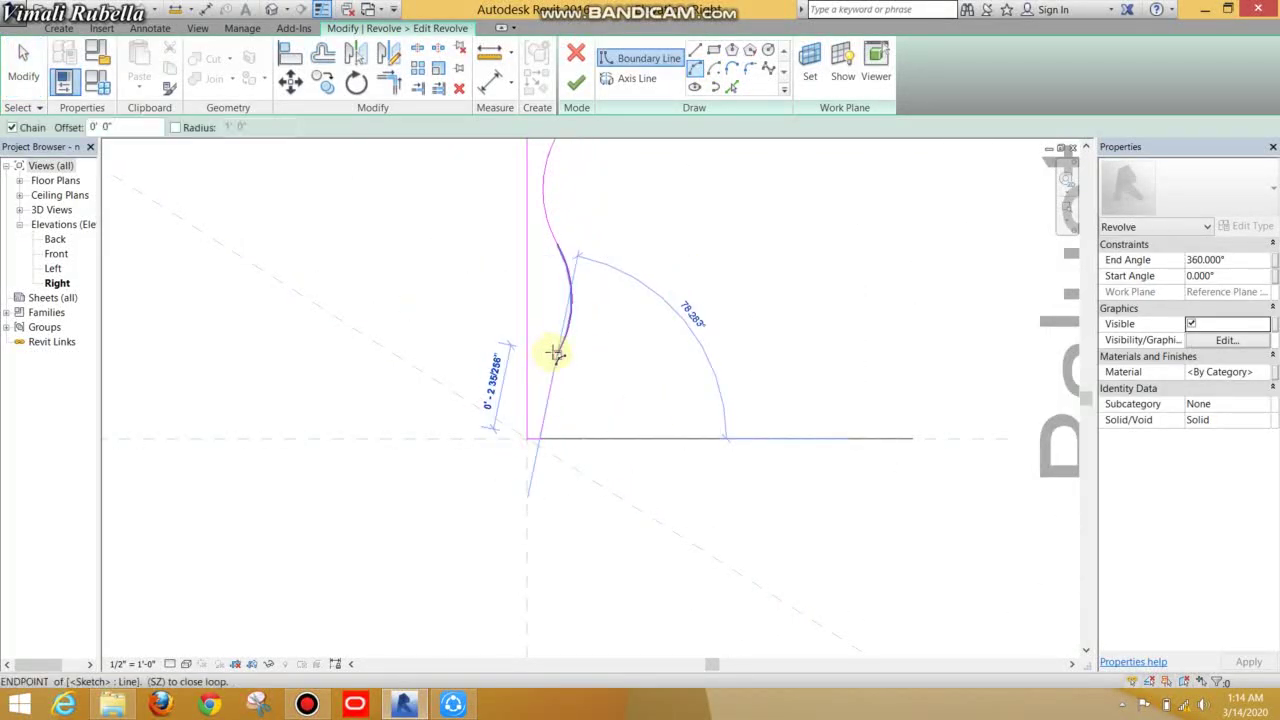
click(557, 353)
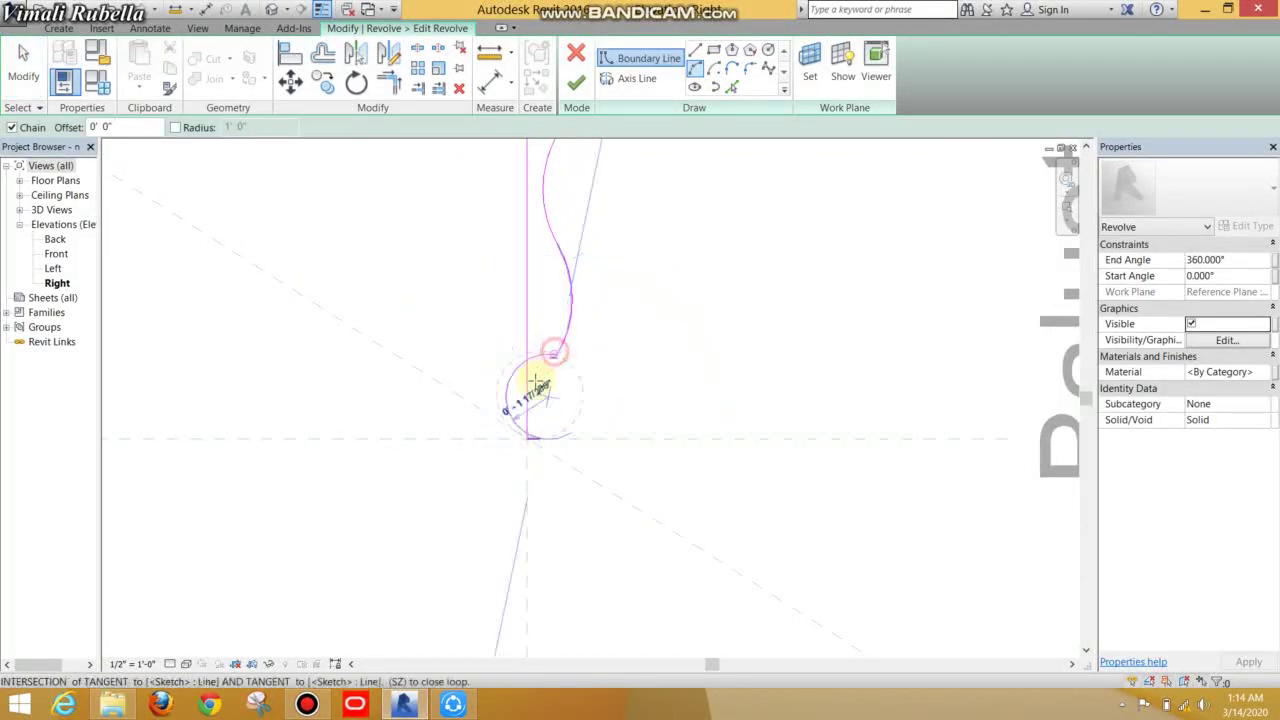
right_click(635, 282)
click(650, 288)
right_click(651, 289)
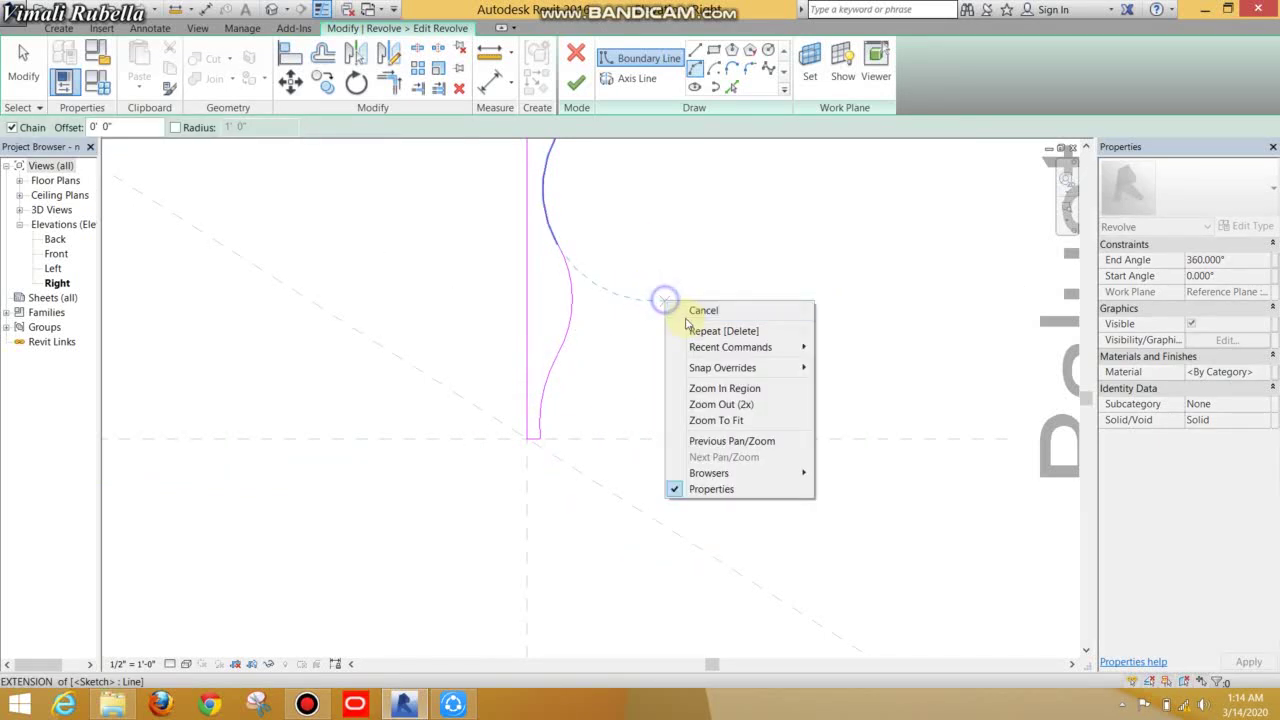
click(666, 302)
scroll(686, 420, down, 2)
middle_drag(657, 513, 622, 645)
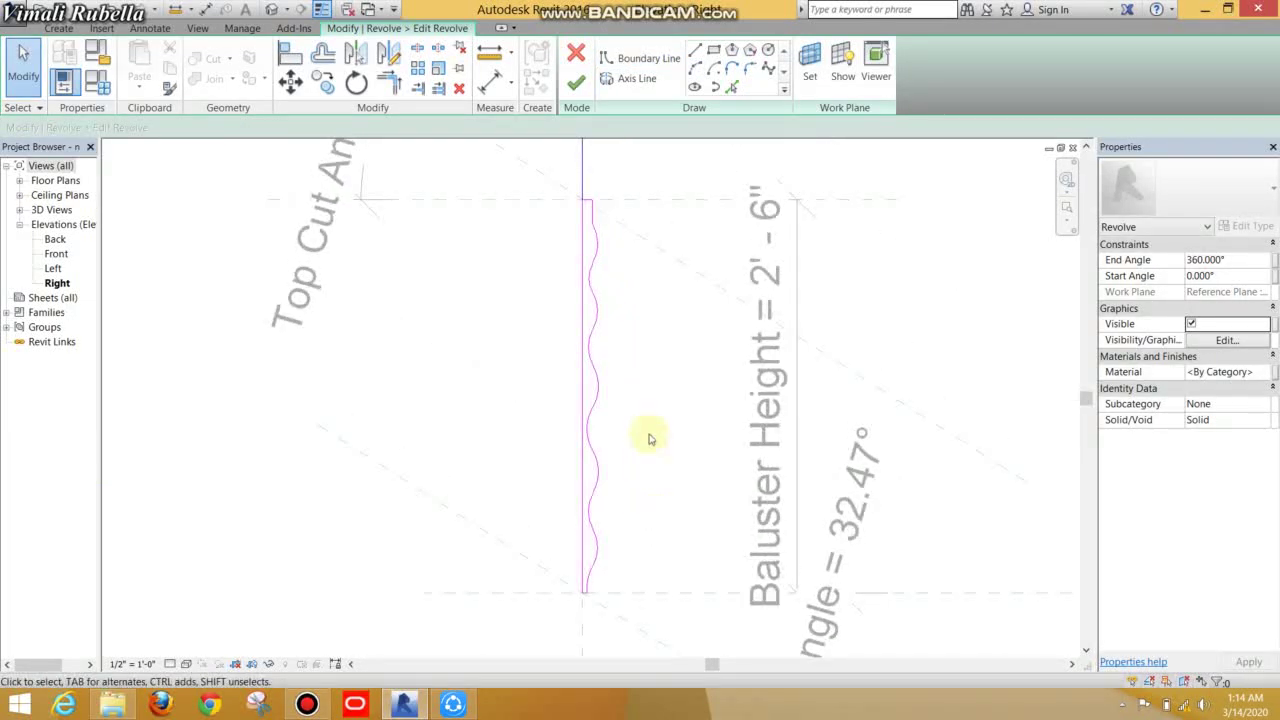
scroll(648, 437, down, 2)
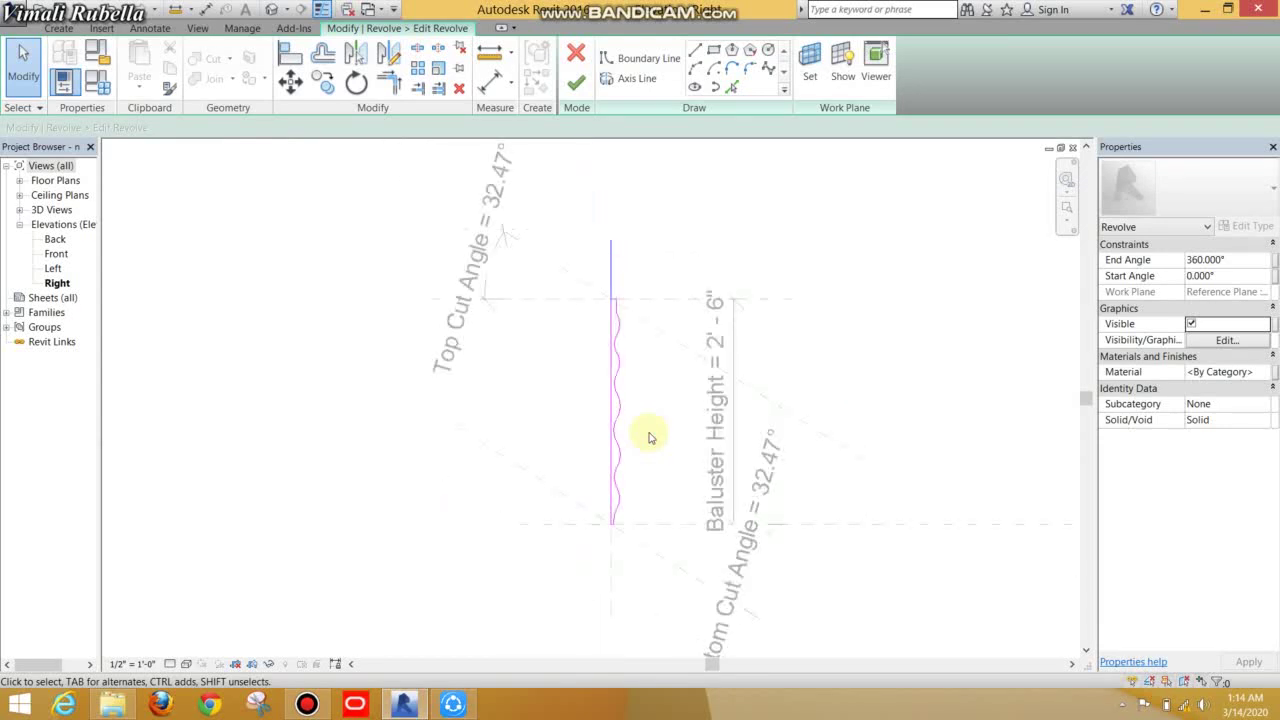
click(568, 88)
Step: Inspect the revolved baluster in Front elevation, then orbit it in 3D from above
double_click(56, 253)
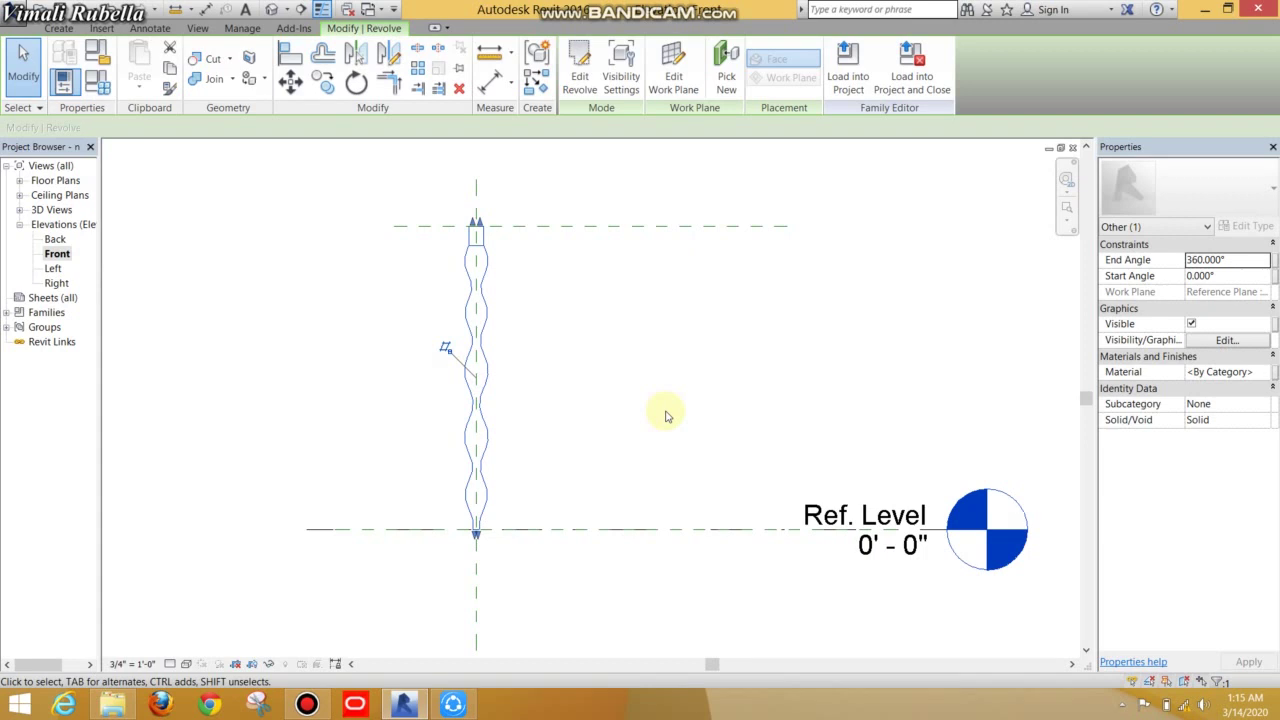
click(591, 377)
click(484, 305)
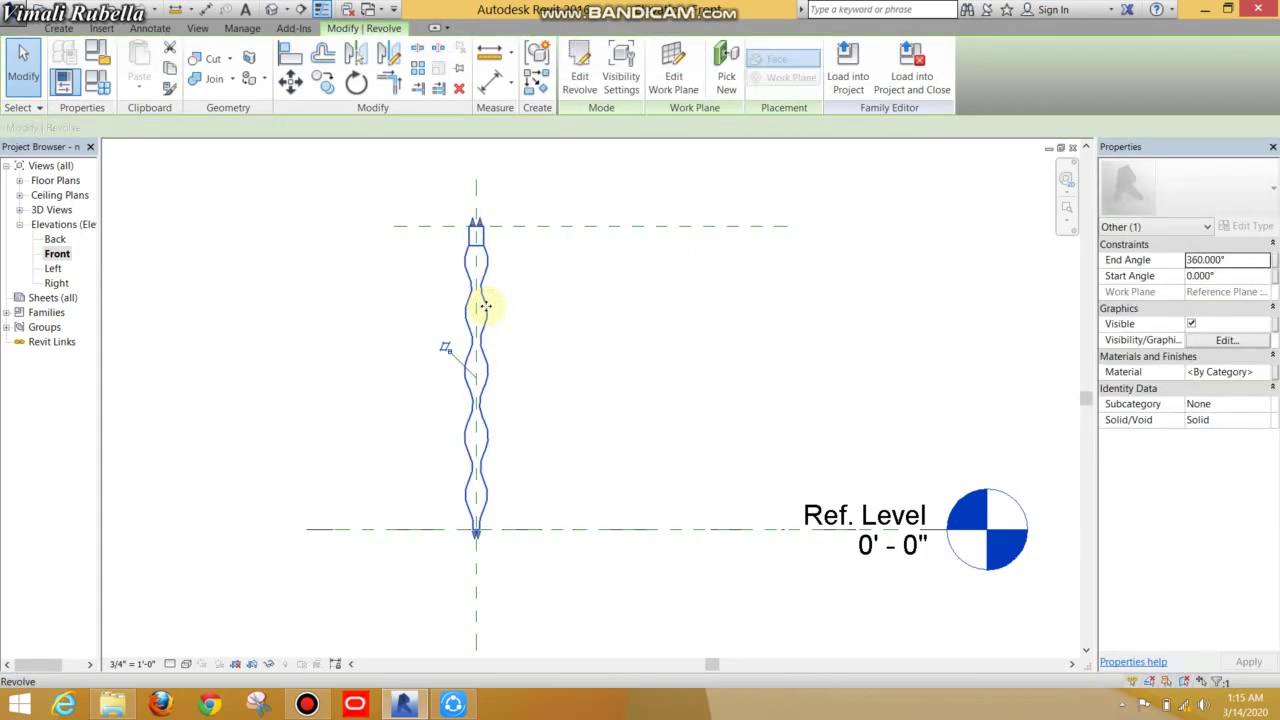
click(515, 418)
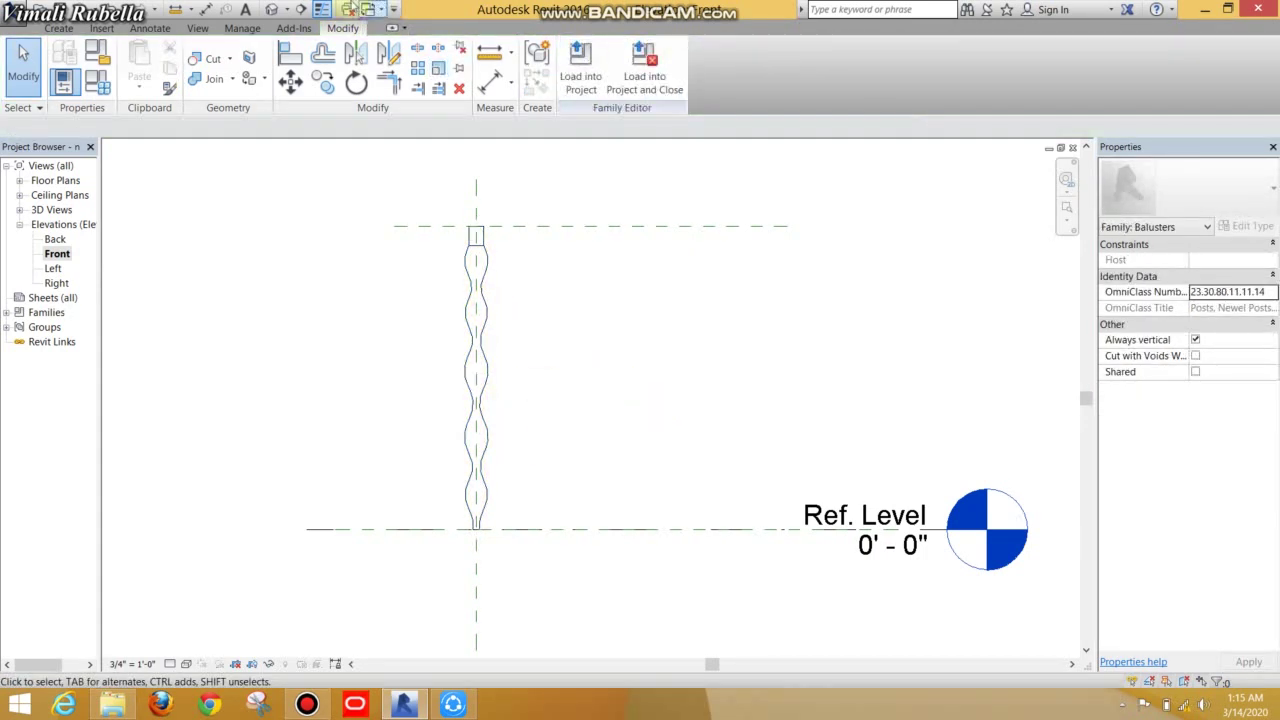
click(271, 9)
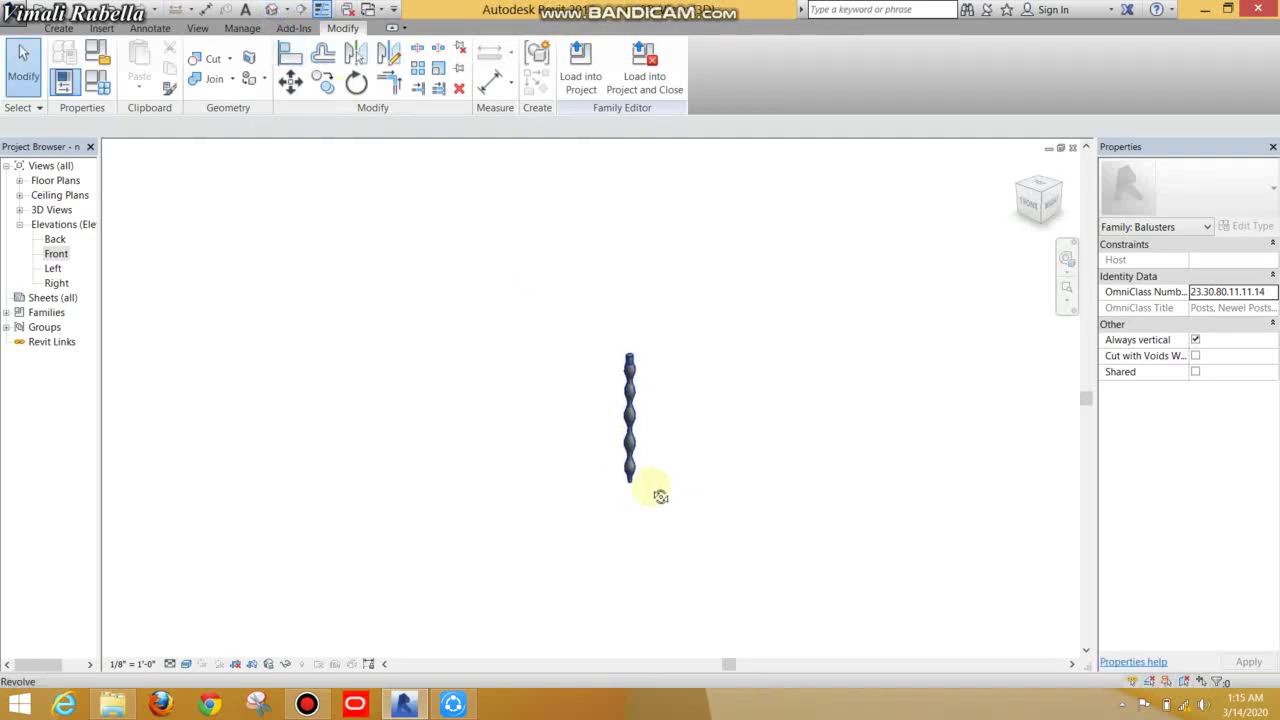
shift+middle_drag(660, 497, 195, 211)
Step: Check the baluster in the Ref. Level floor plan zoomed to fit, then return to 3D
click(55, 180)
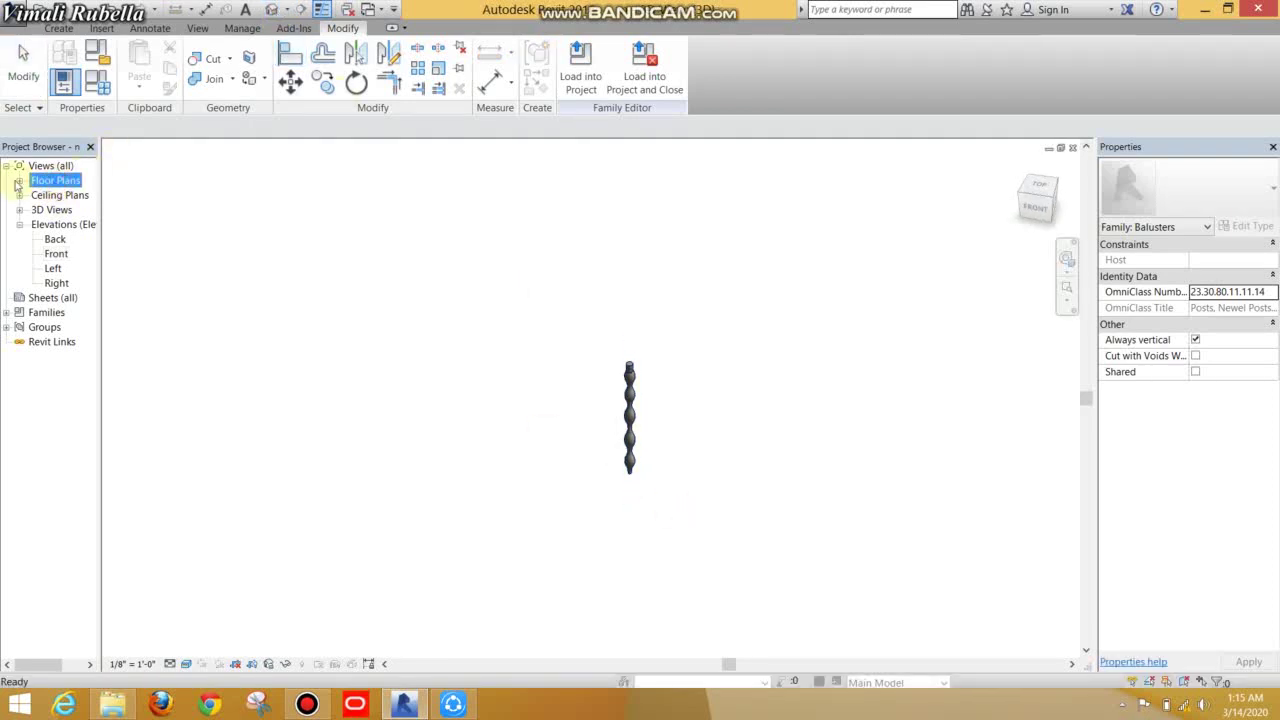
click(19, 180)
double_click(66, 195)
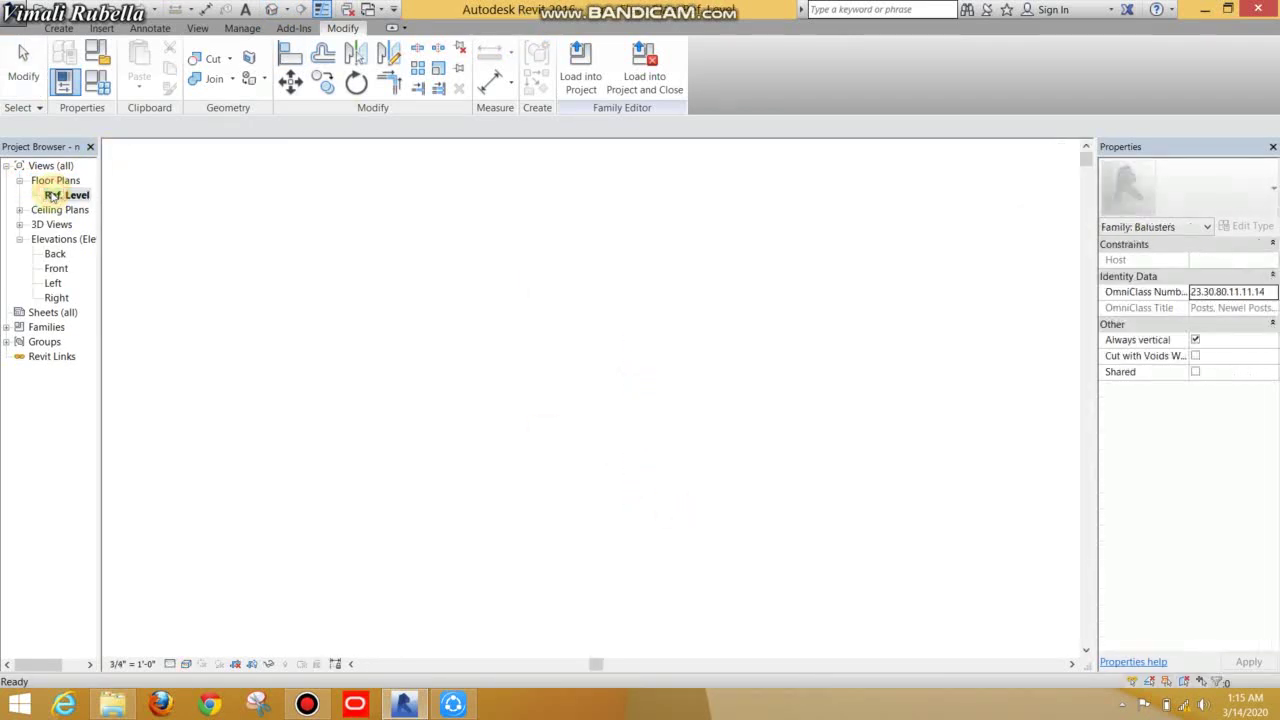
click(1070, 219)
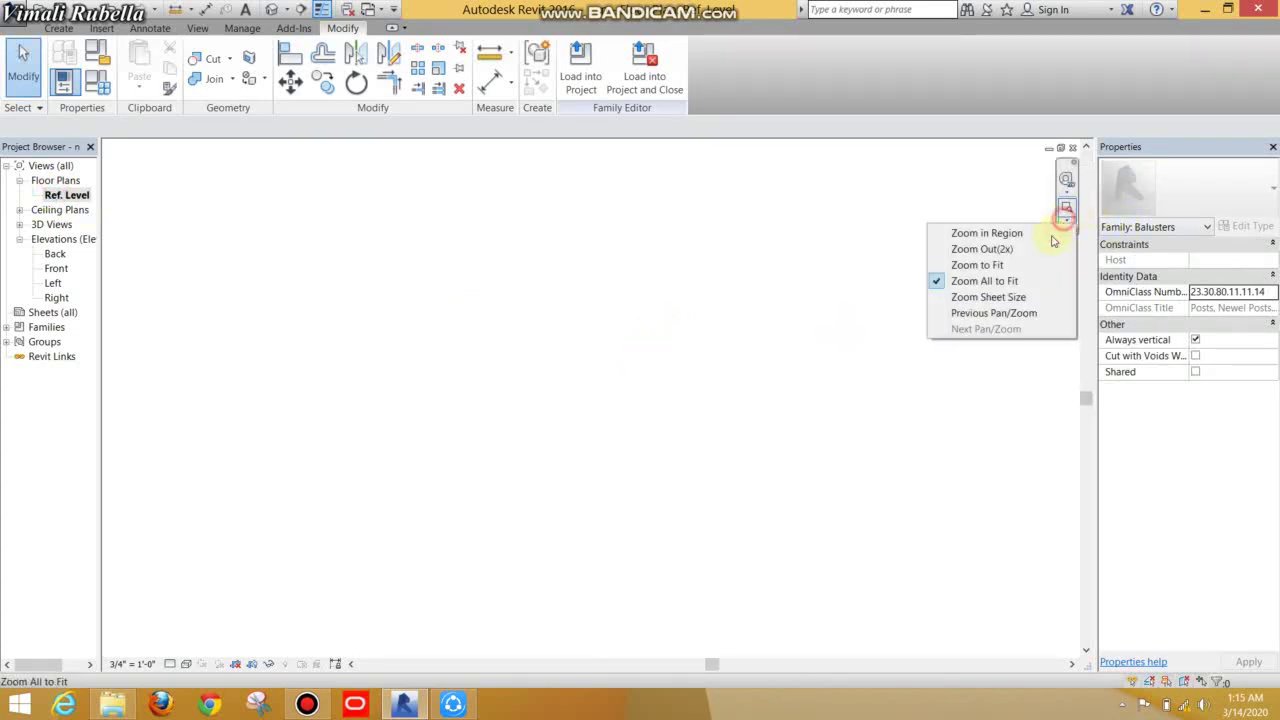
click(975, 279)
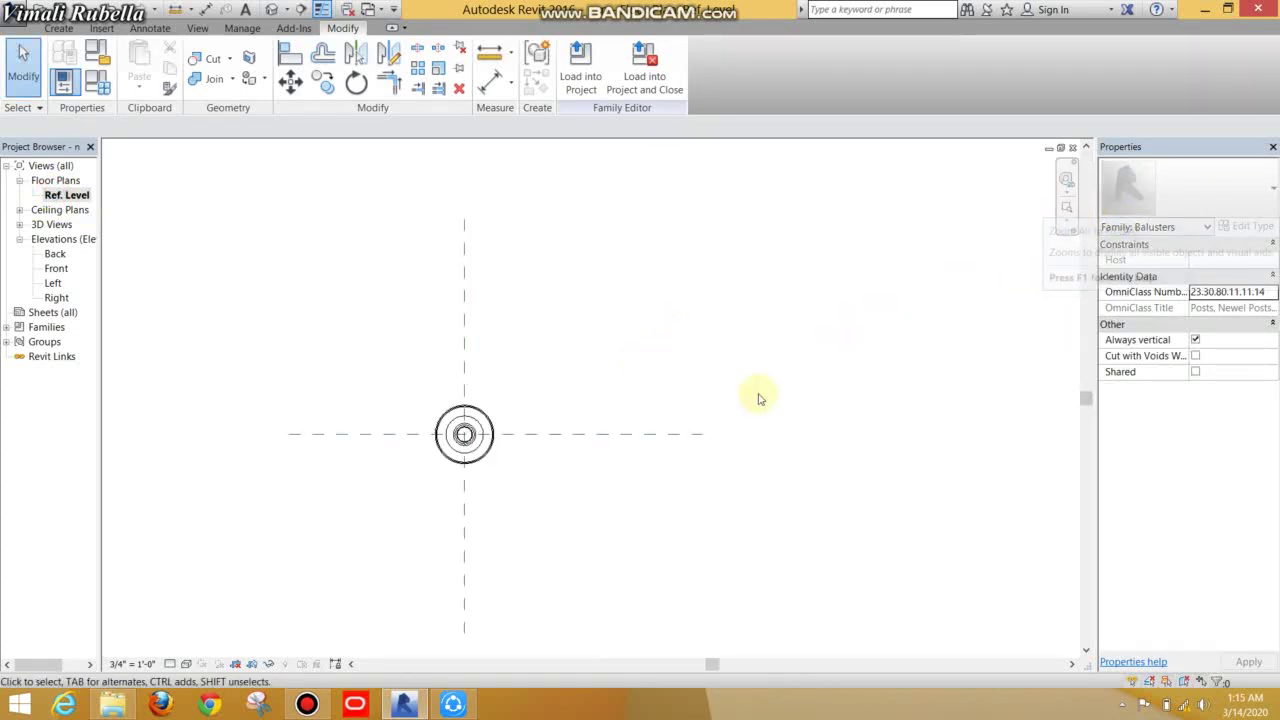
click(577, 358)
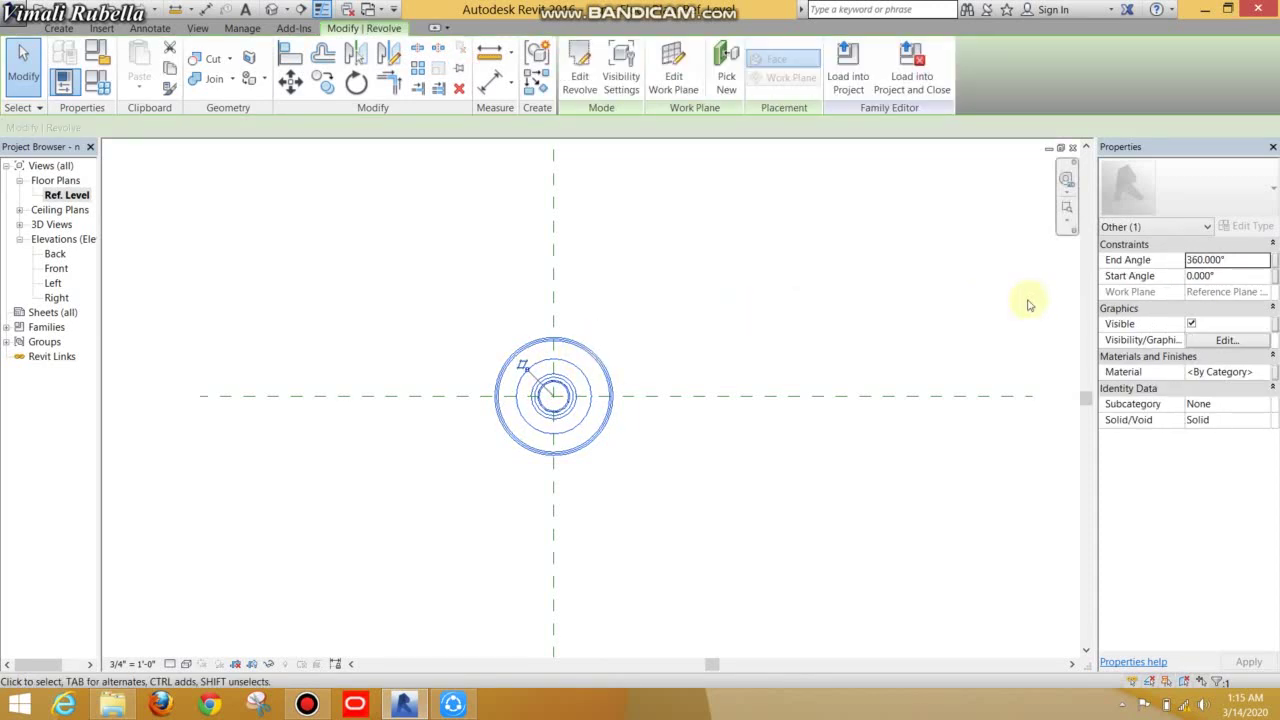
click(268, 8)
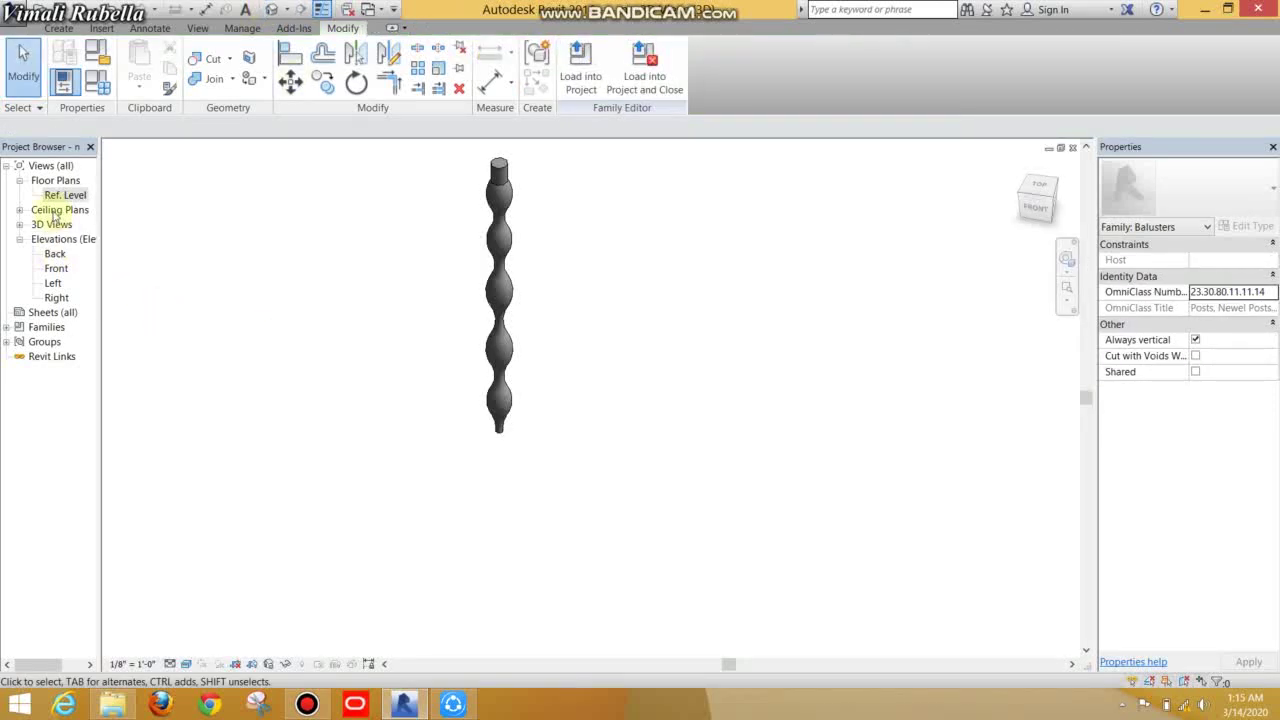
Step: View the baluster in Front and Left elevations, then go back to the 3D view
double_click(55, 268)
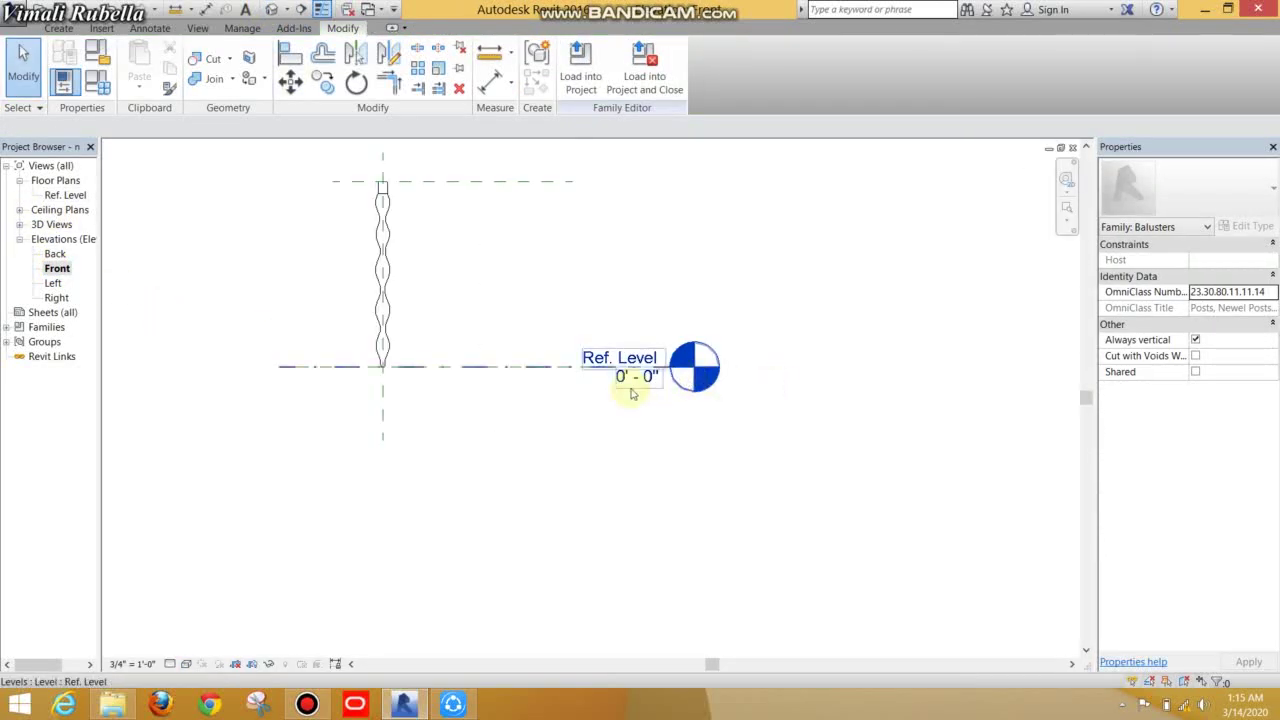
double_click(54, 283)
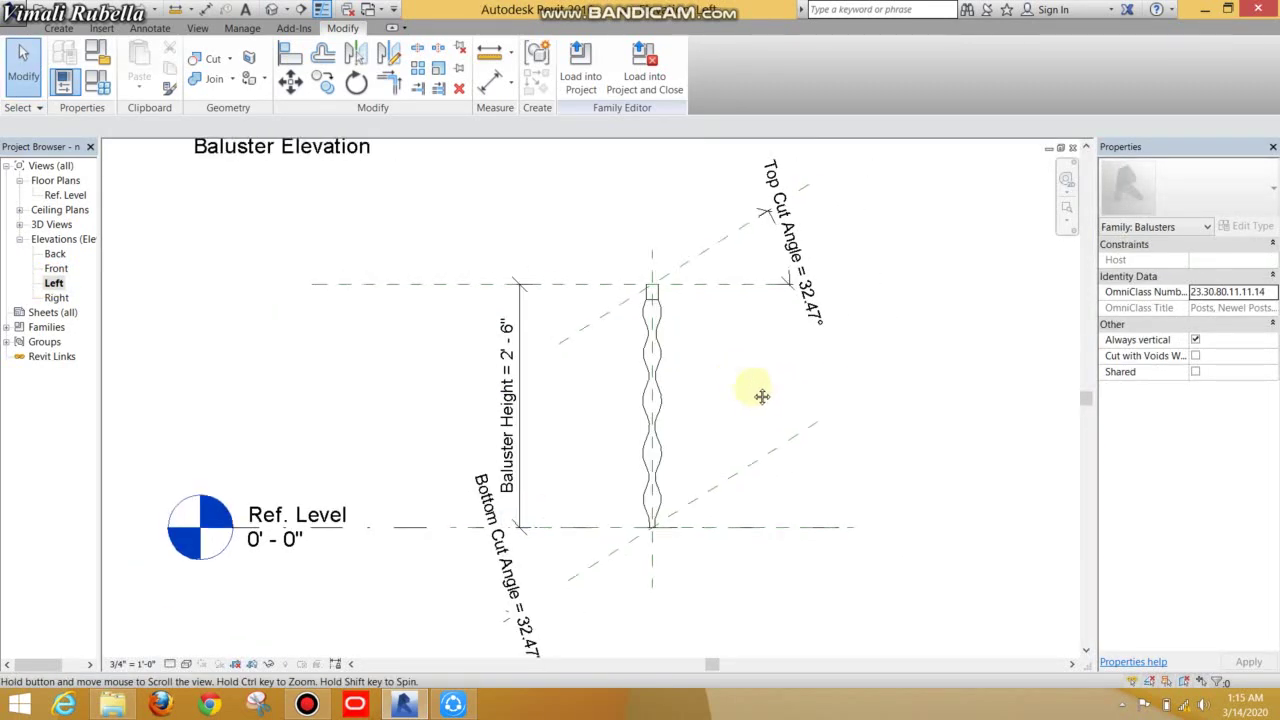
mouse_move(743, 386)
middle_down()
mouse_move(666, 380)
mouse_move(647, 364)
middle_up()
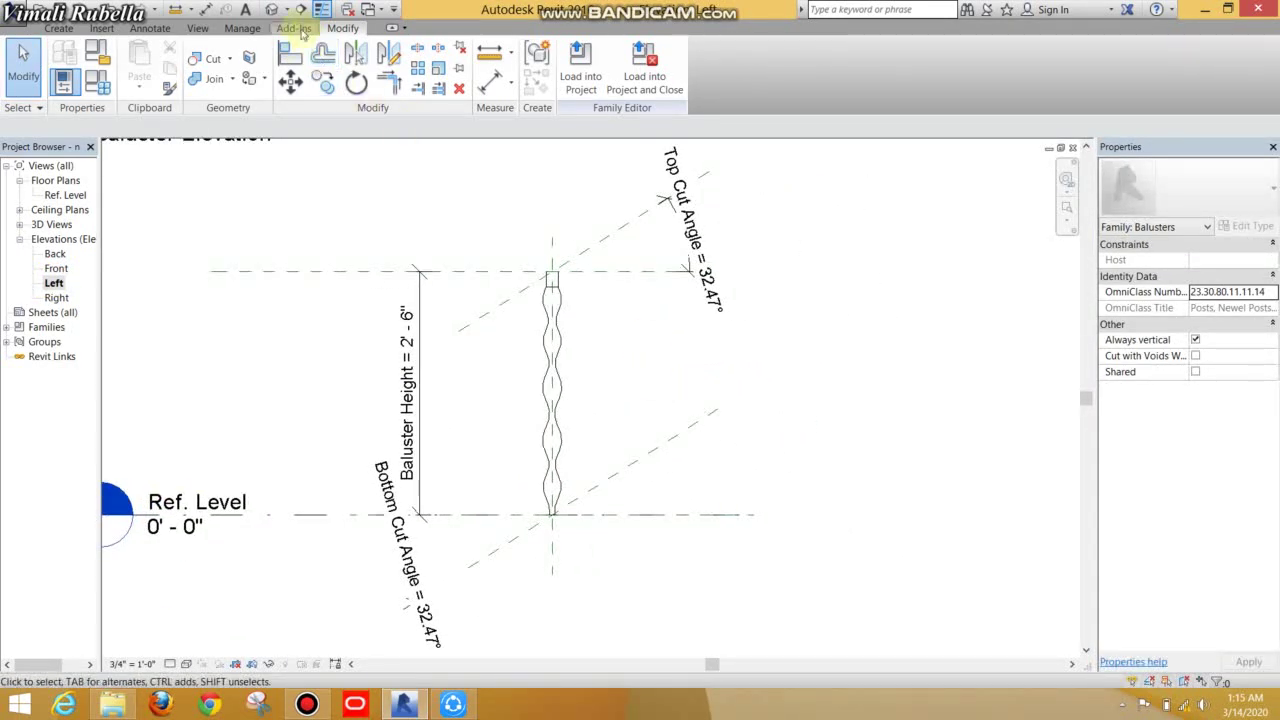
click(274, 10)
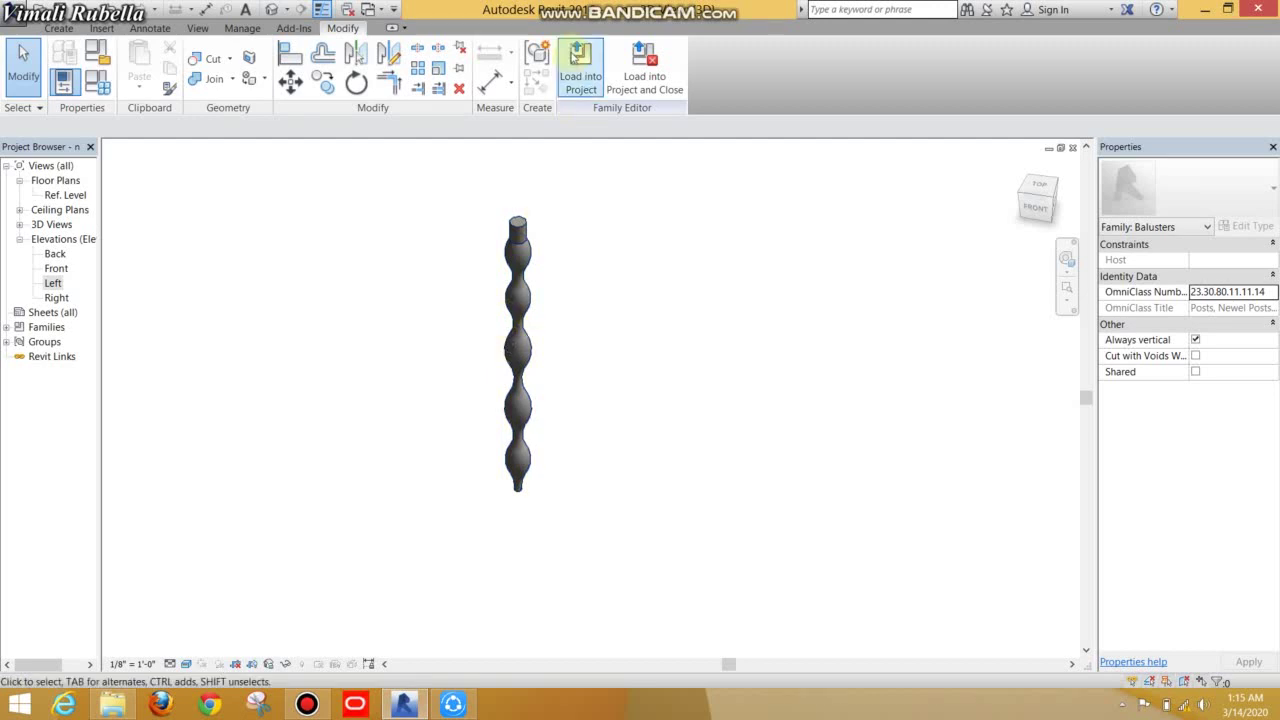
Step: Load the baluster family into the project, overwriting the existing version and deleting the conflicting type
click(571, 55)
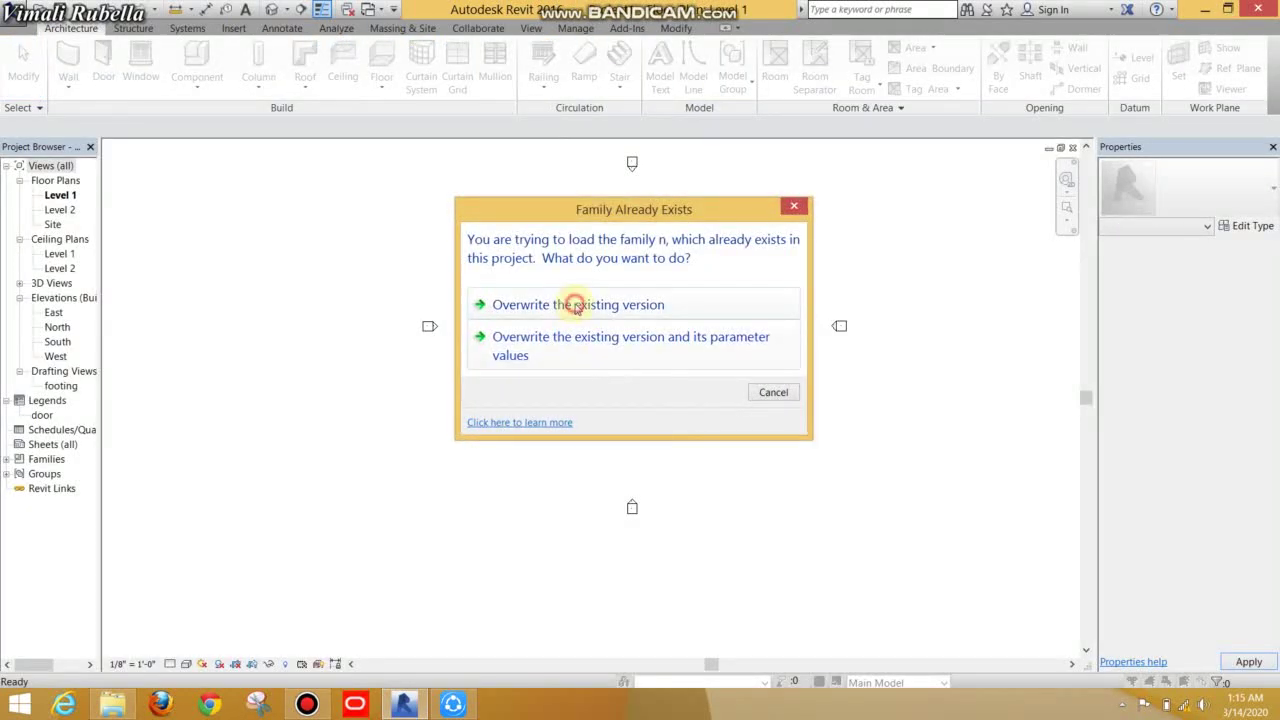
click(576, 307)
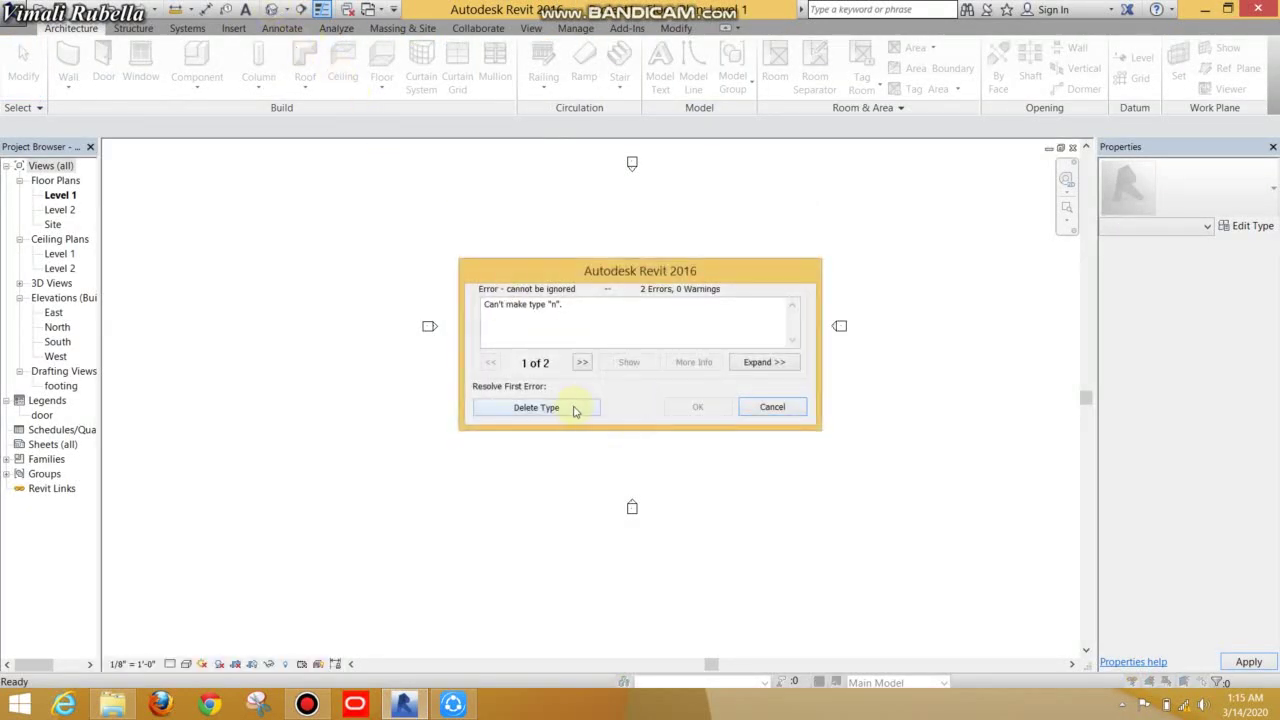
click(571, 408)
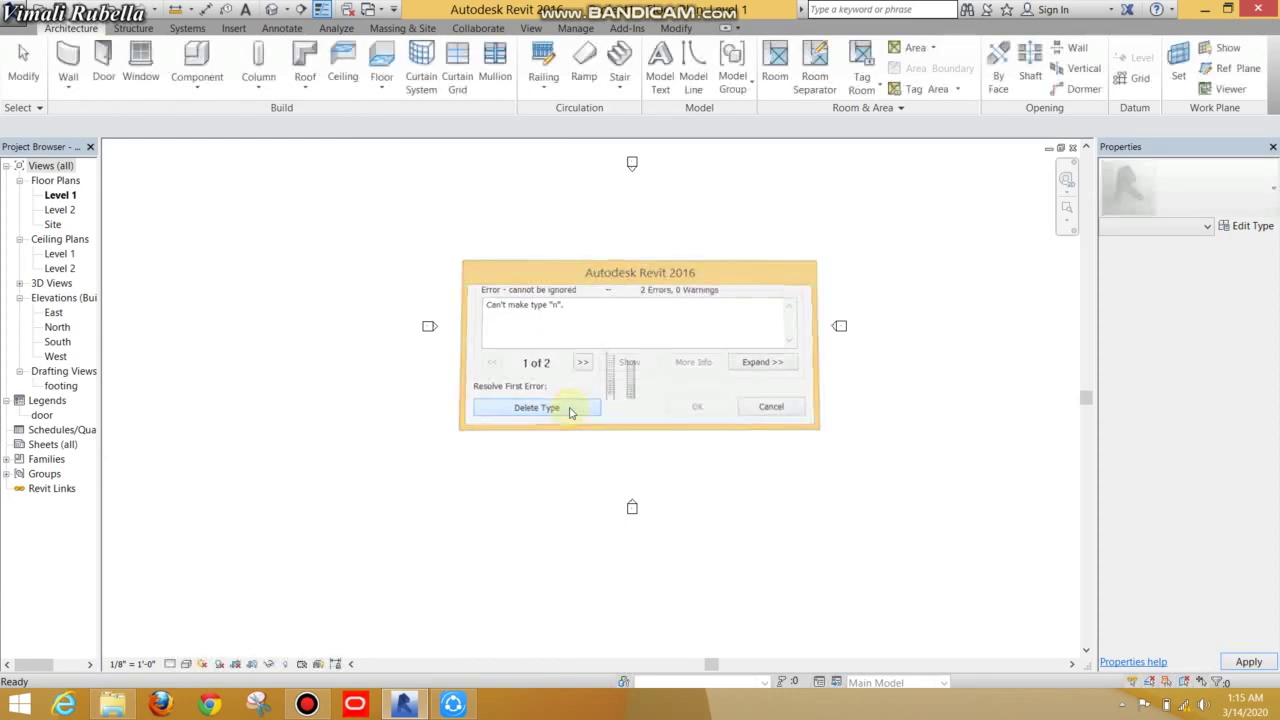
Step: Pan around the project's 3D view to see both stairs and their railings
click(273, 9)
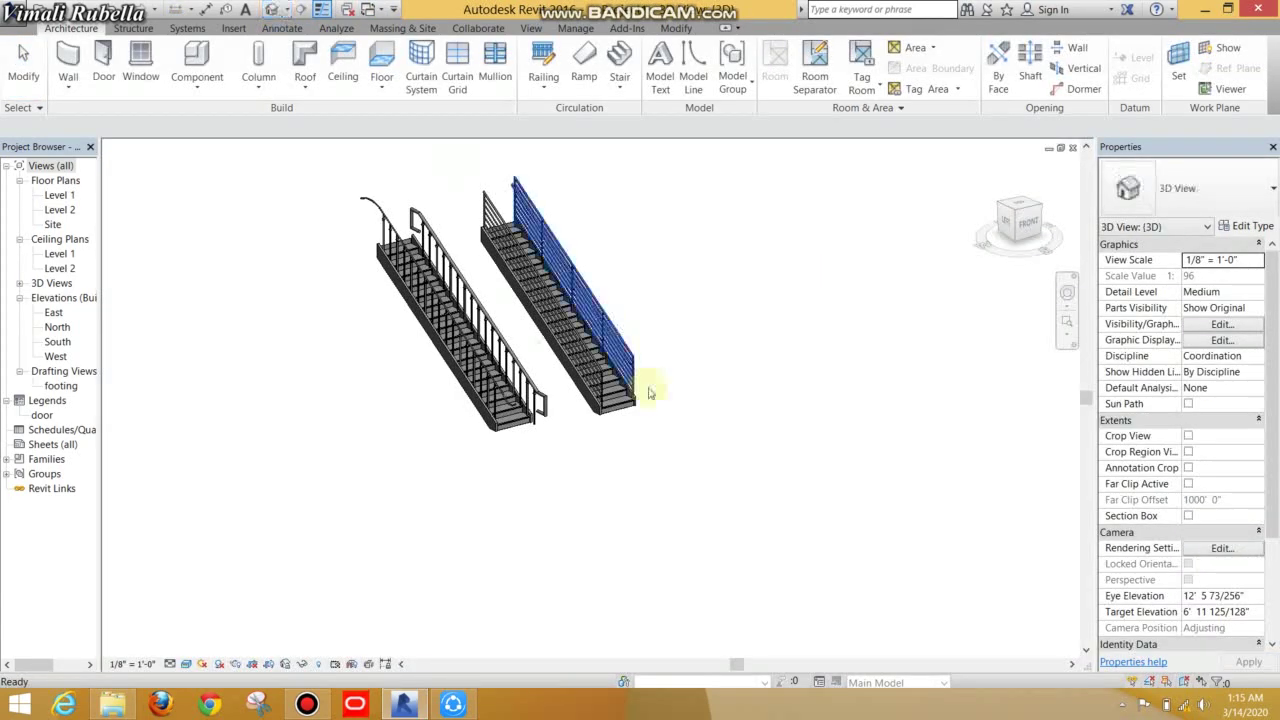
scroll(457, 357, up, 3)
middle_drag(592, 383, 677, 365)
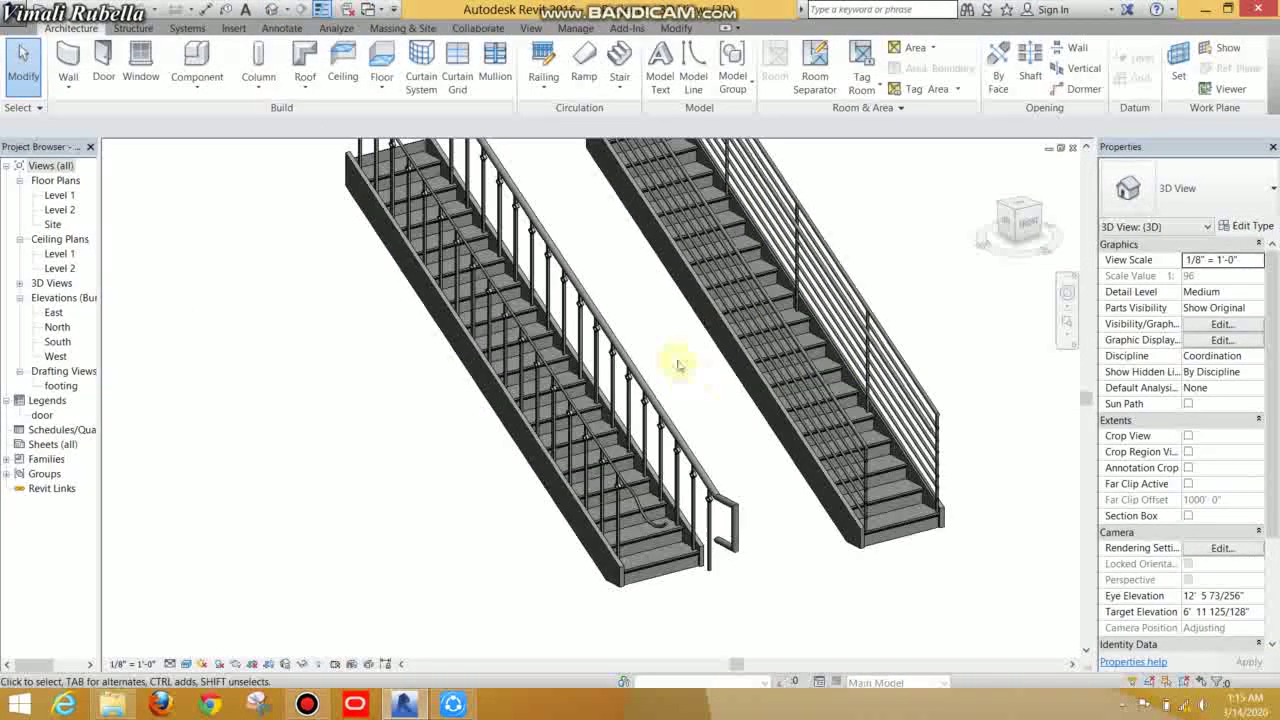
click(15, 12)
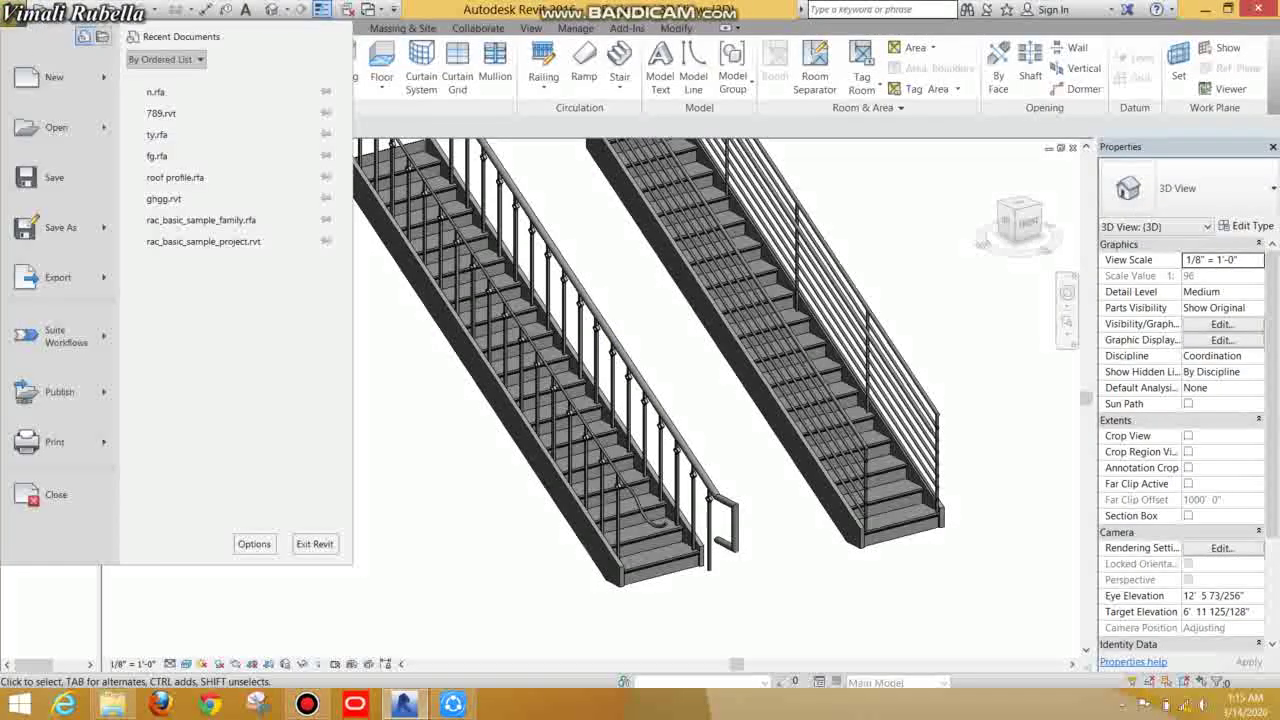
click(369, 374)
middle_drag(586, 286, 563, 363)
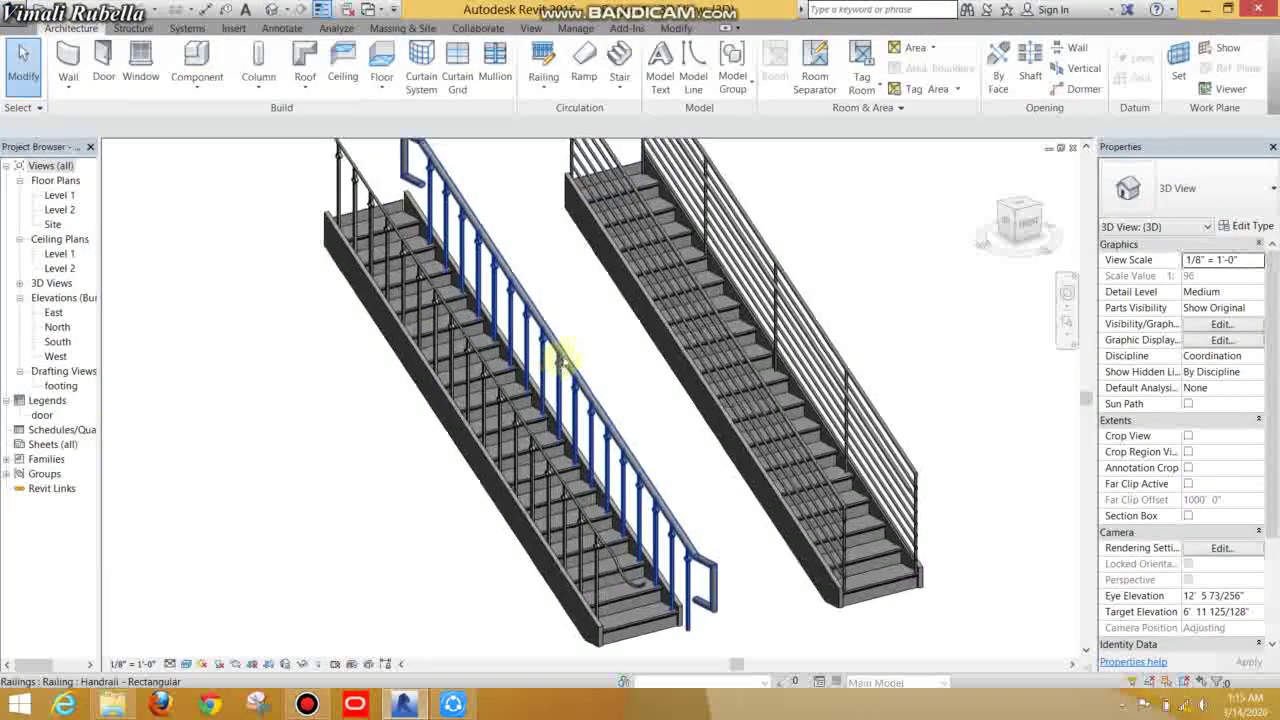
middle_drag(812, 352, 638, 342)
Step: Edit the baluster revolve sketch in Left elevation and delete its wavy profile segments
scroll(621, 366, up, 2)
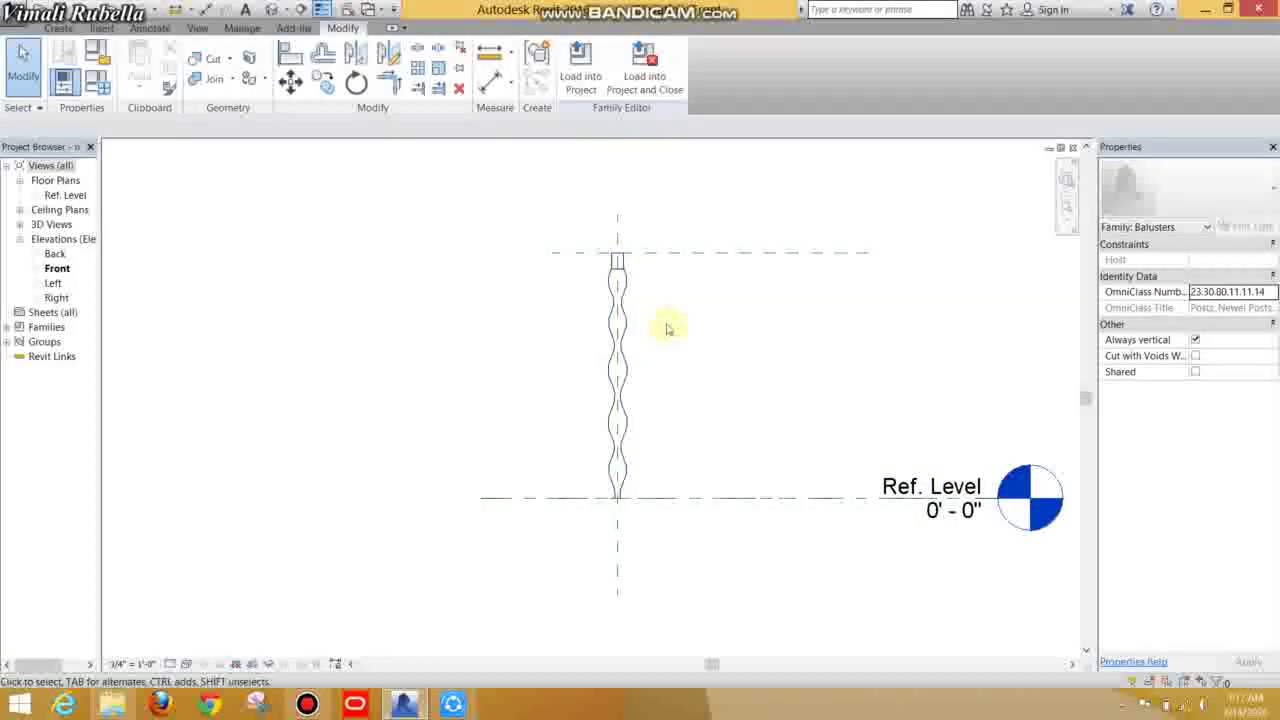
scroll(600, 330, up, 2)
click(591, 320)
click(614, 316)
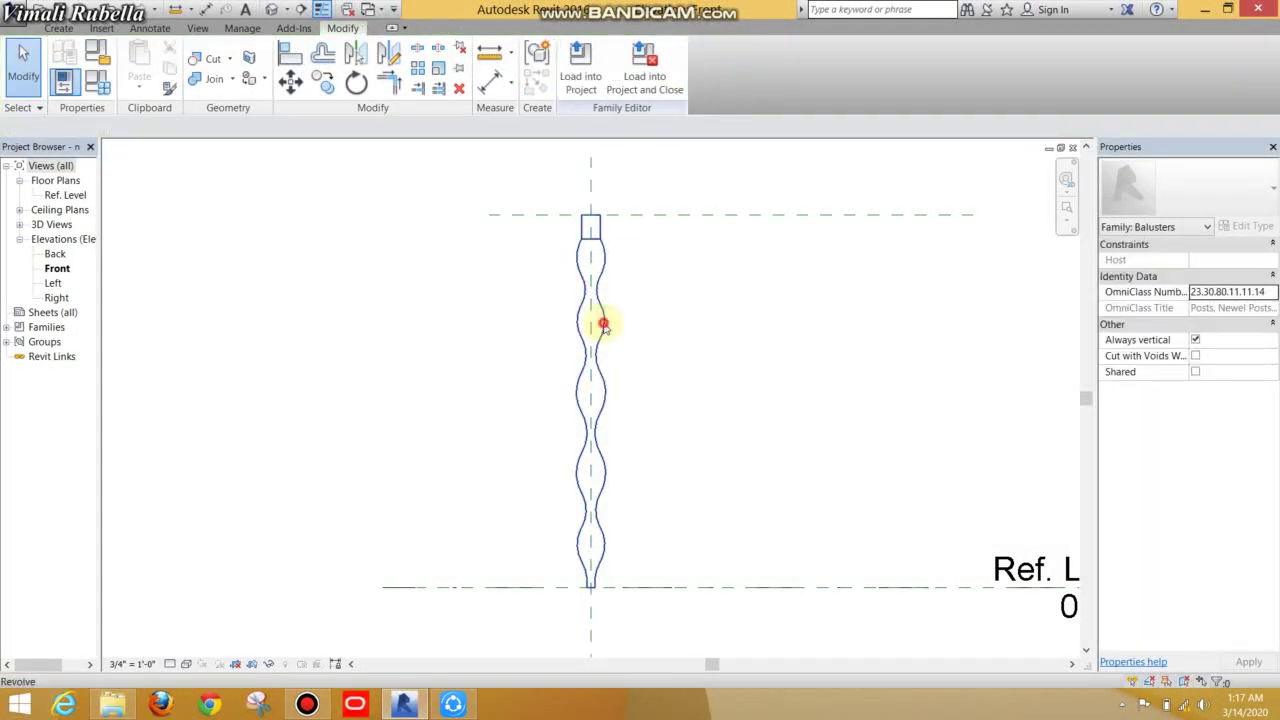
double_click(604, 326)
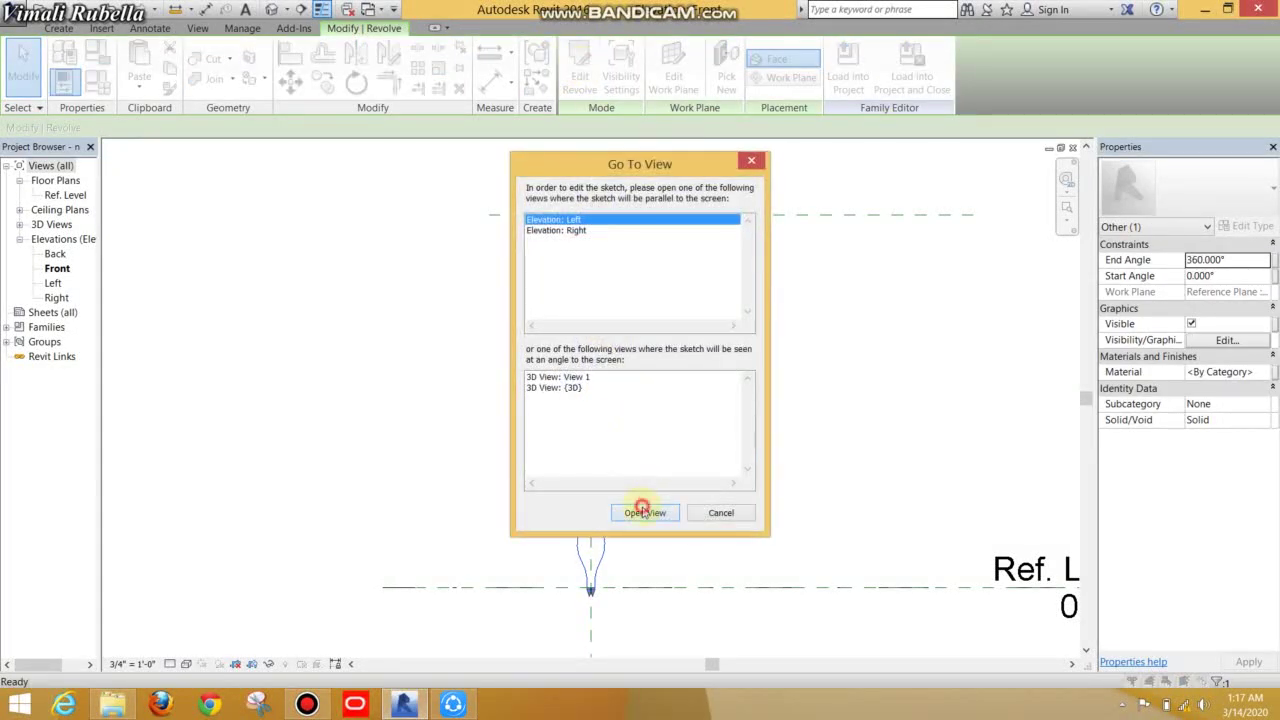
click(643, 511)
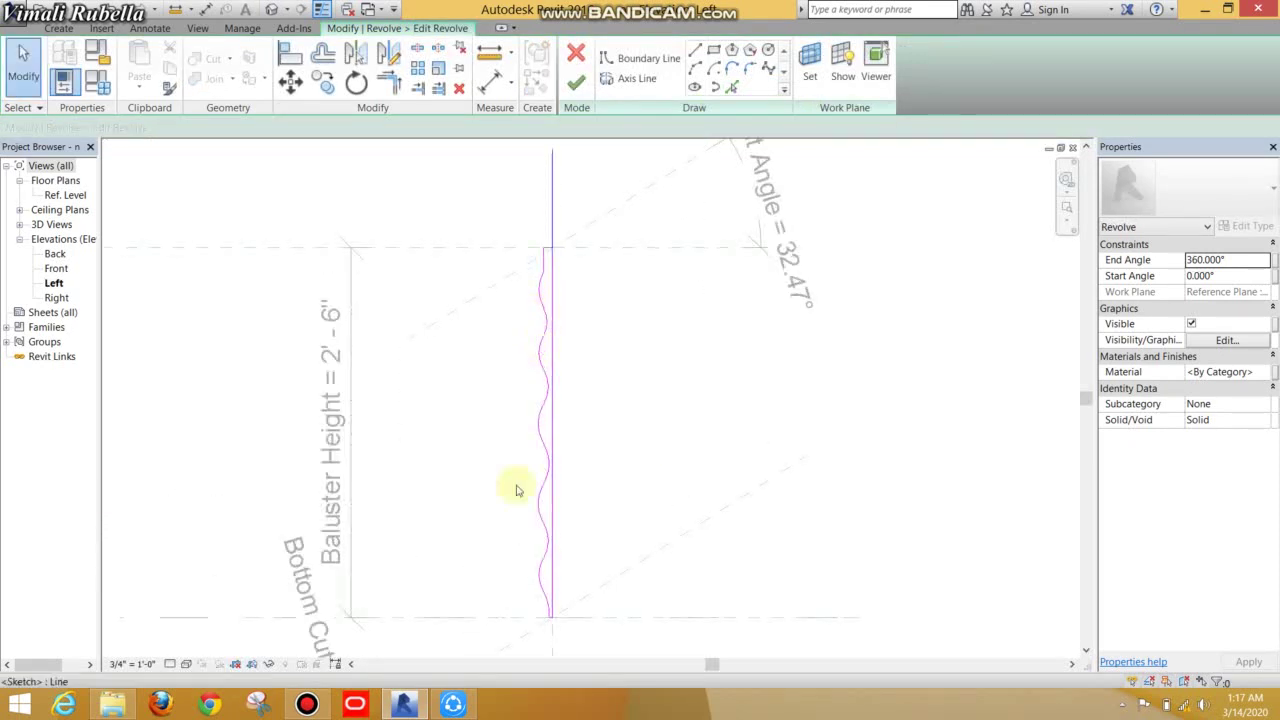
scroll(540, 500, up, 1)
scroll(590, 518, up, 1)
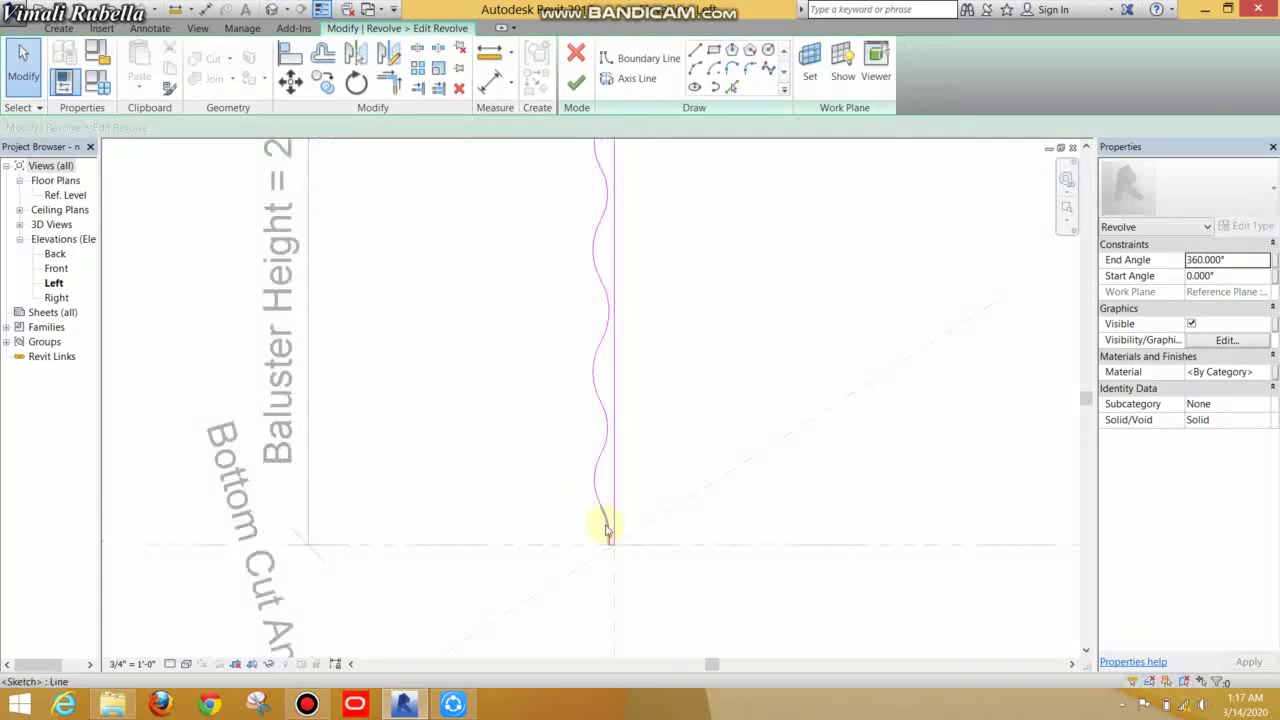
click(605, 422)
key(Delete)
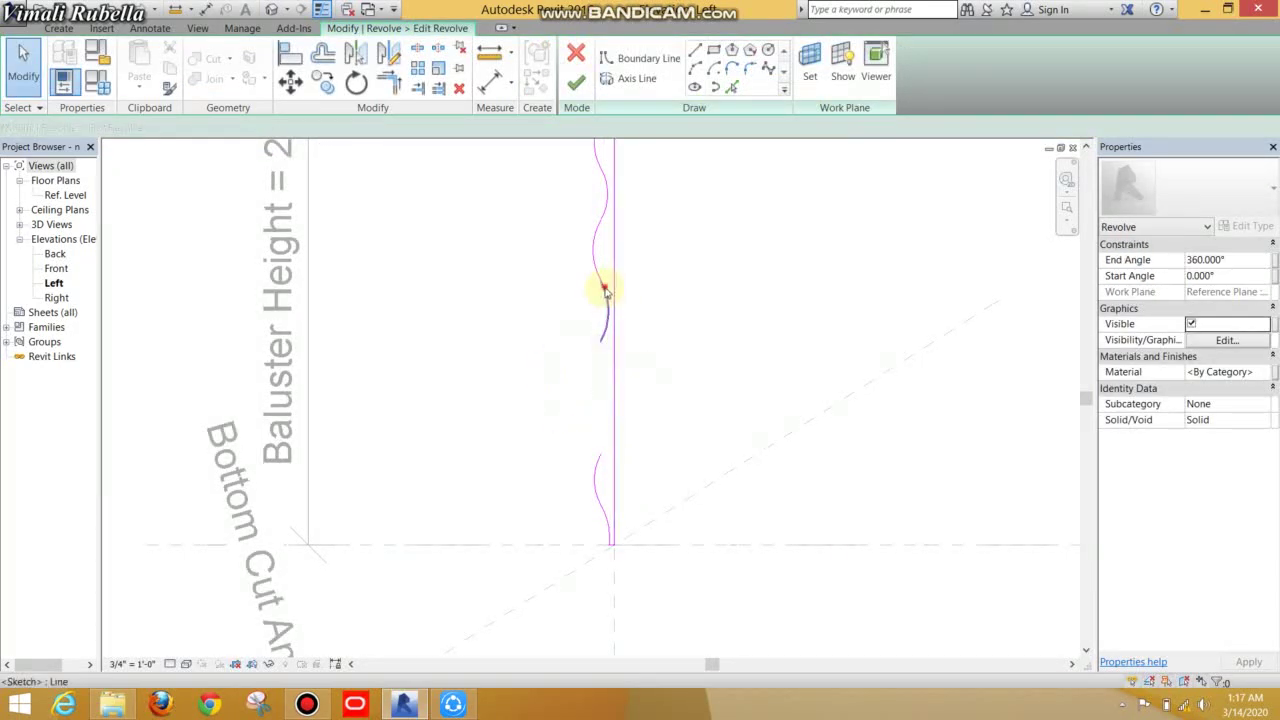
middle_drag(619, 180, 624, 313)
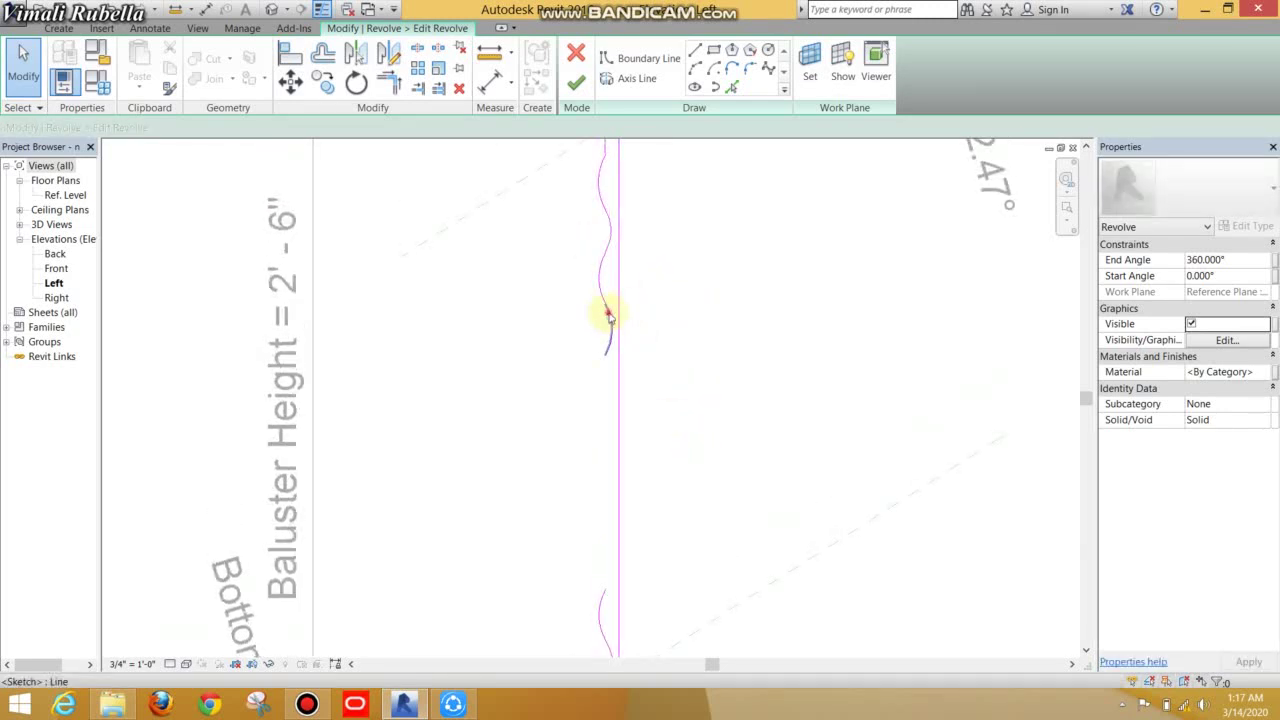
key(Delete)
middle_drag(609, 222, 589, 314)
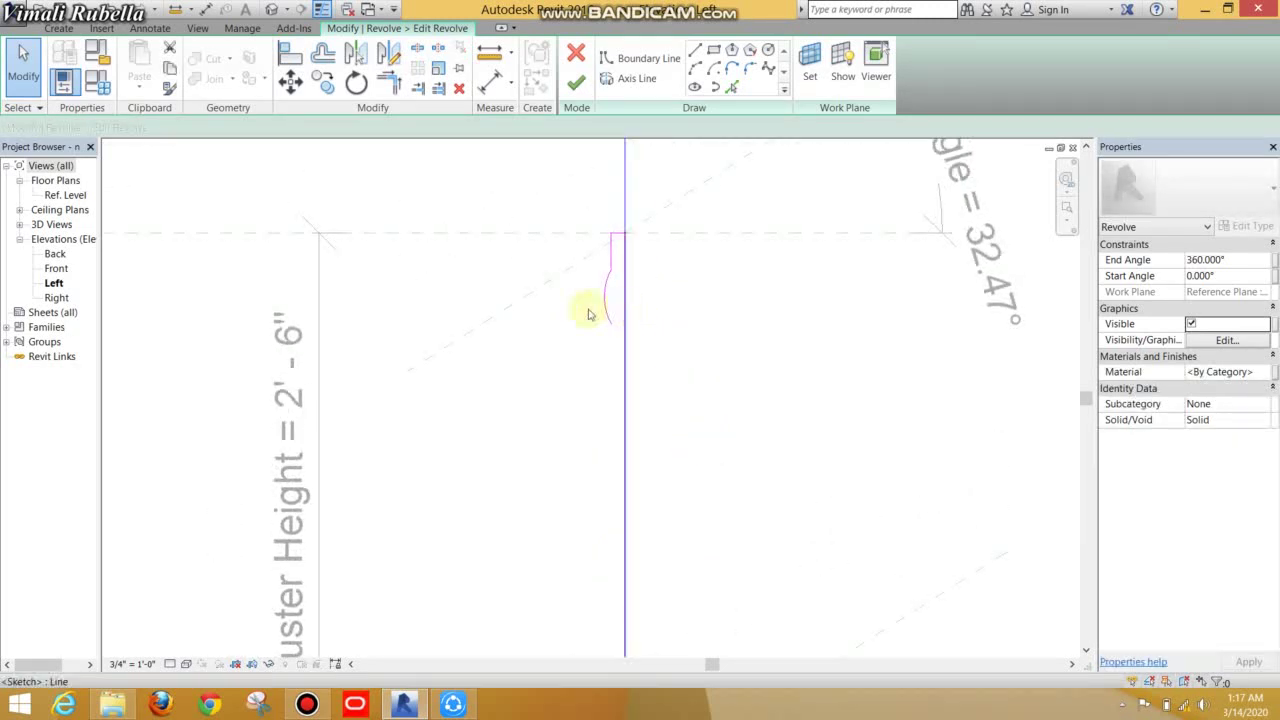
Step: Draw a replacement line closing the profile, finish the revolve, and view the baluster in 3D
key(Escape)
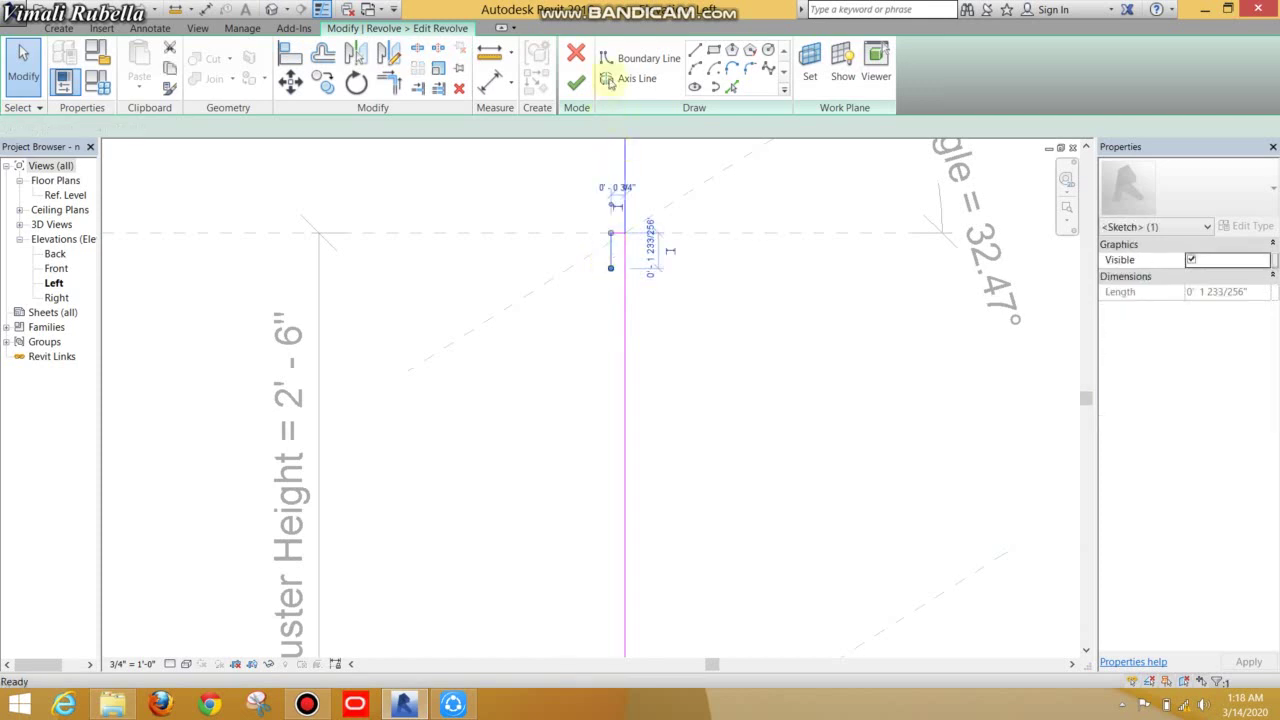
key(Escape)
key(Return)
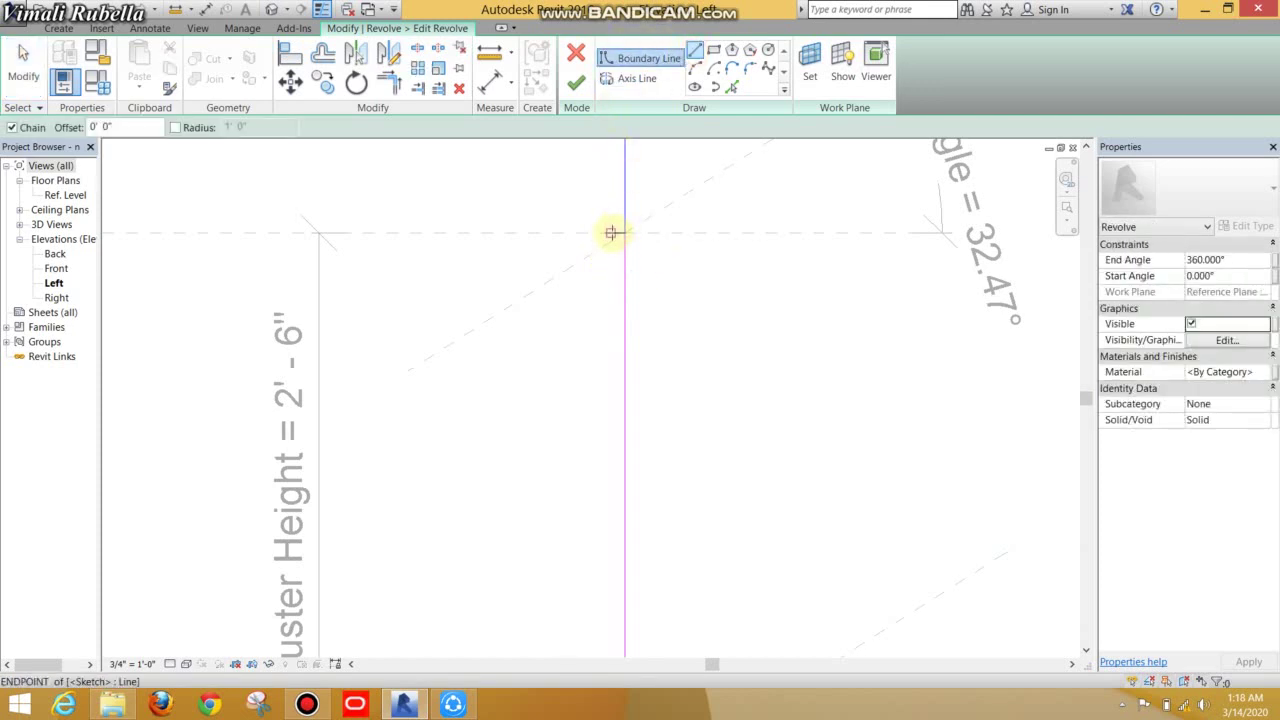
click(611, 232)
click(580, 371)
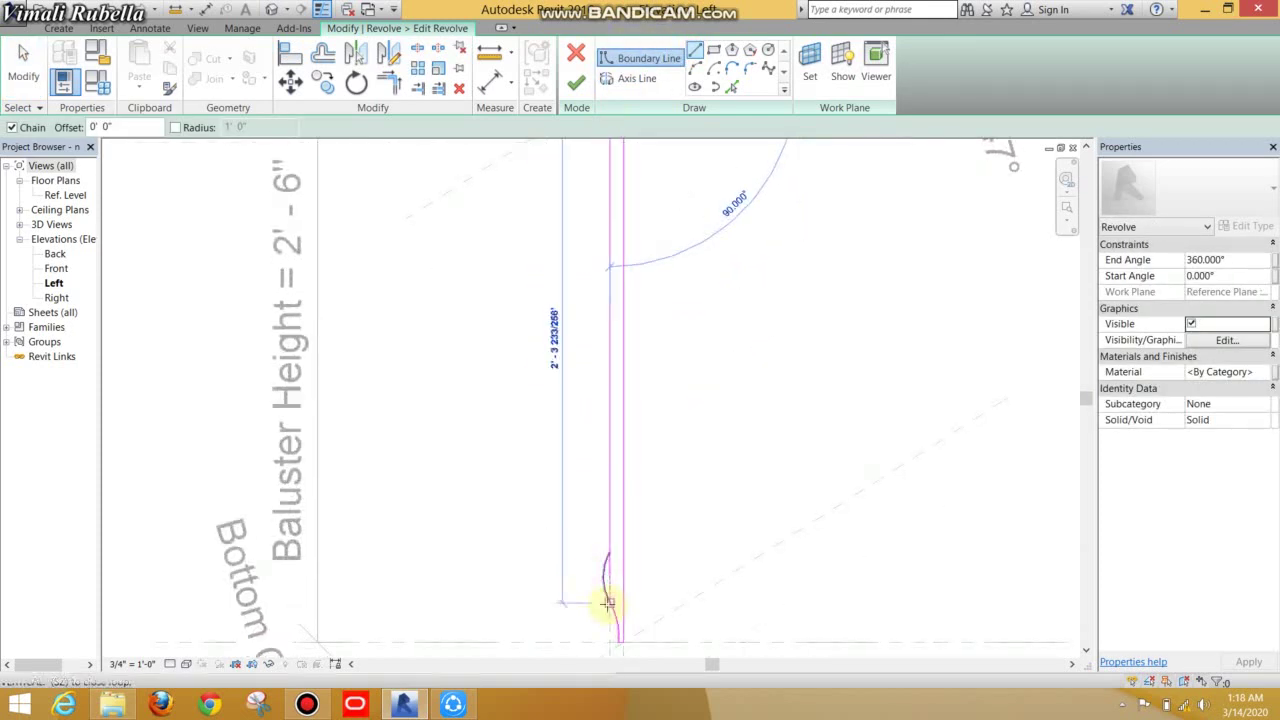
click(737, 505)
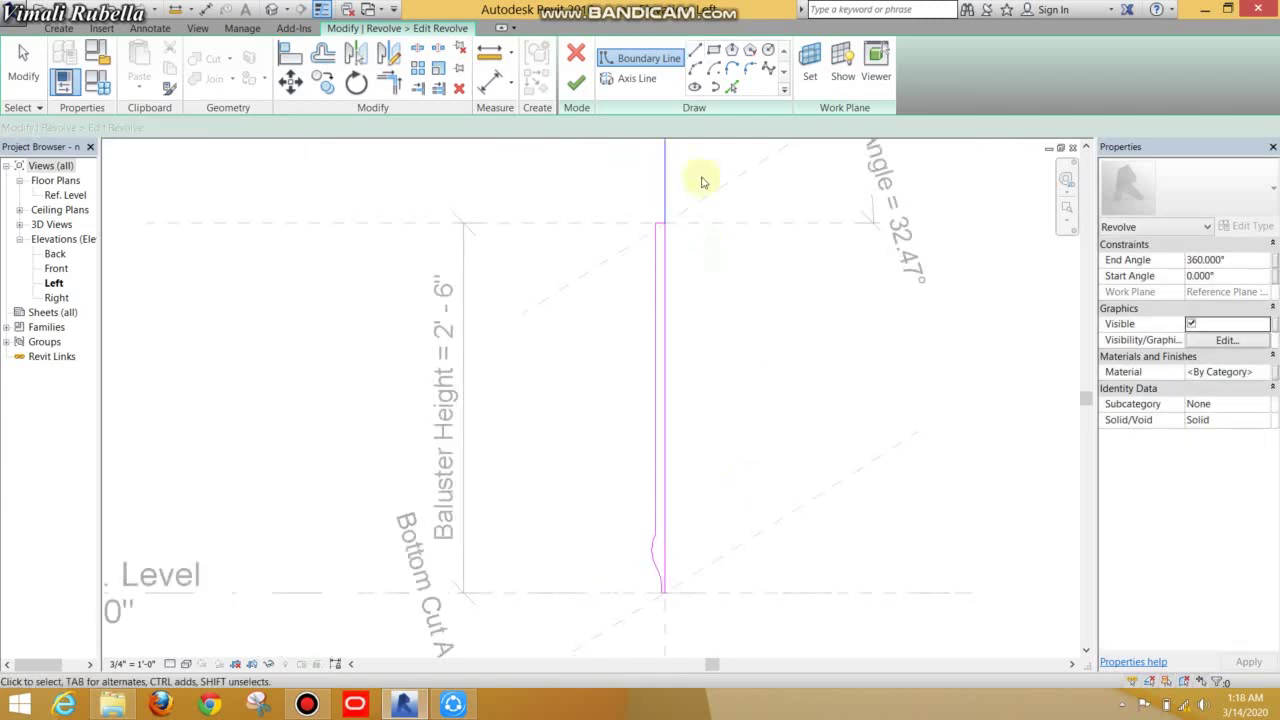
key(Escape)
click(575, 84)
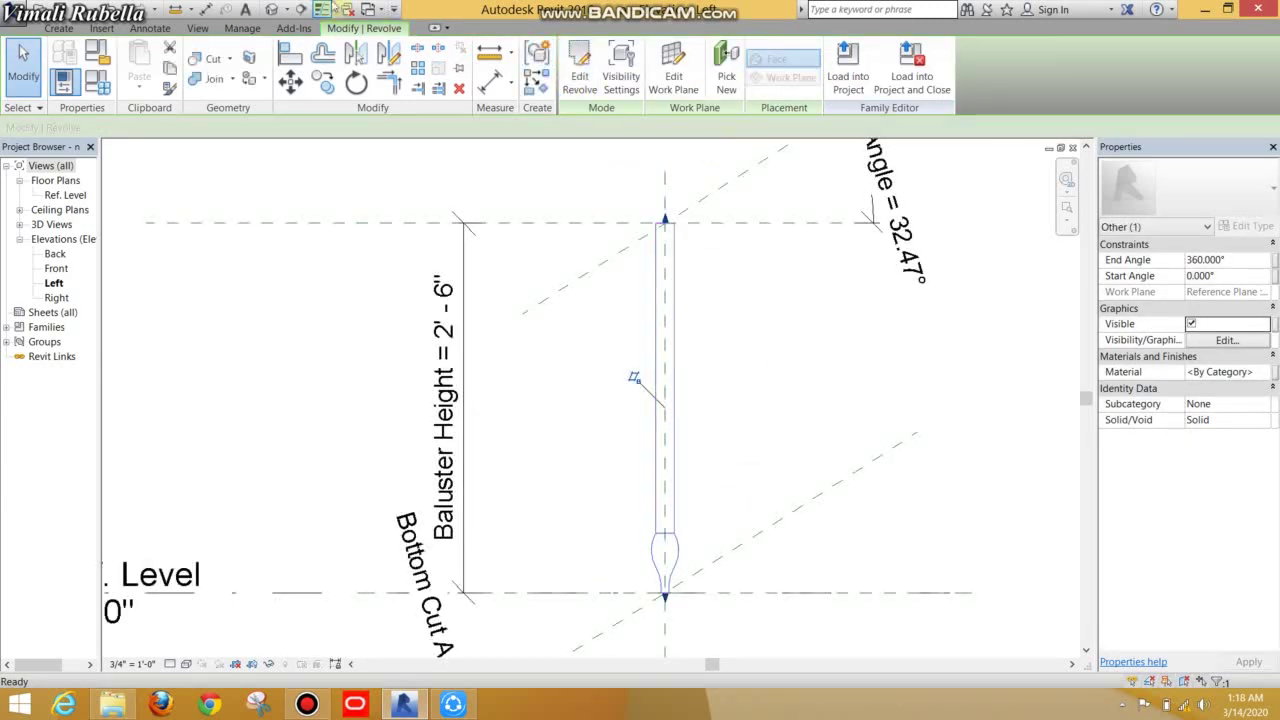
click(272, 10)
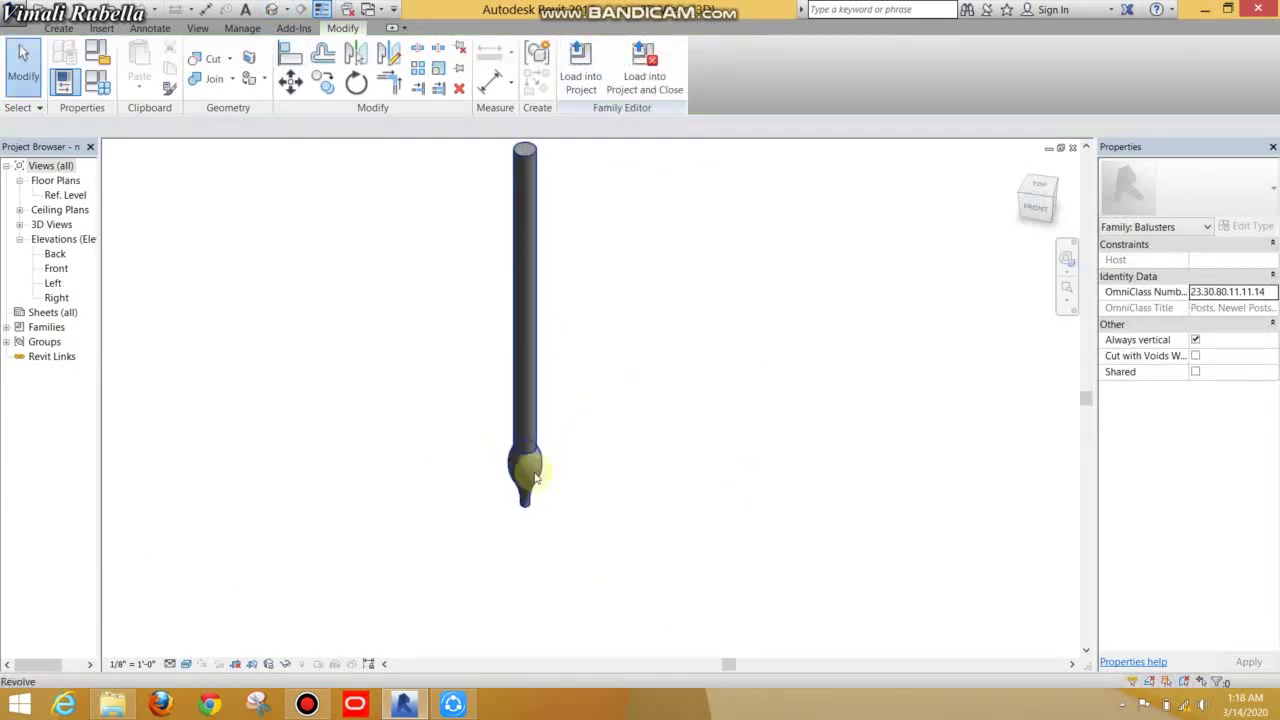
Step: Load the reshaped baluster into the project, overwriting the existing baluster family
scroll(637, 460, down, 1)
click(581, 73)
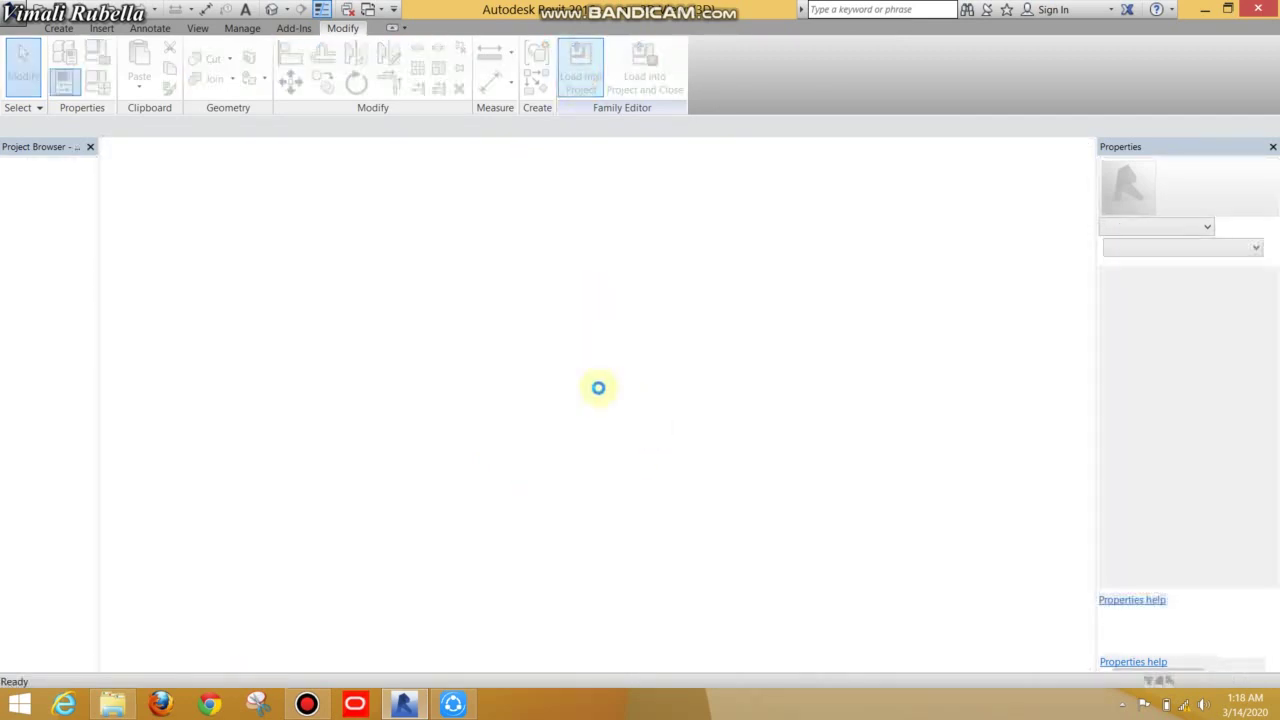
click(597, 299)
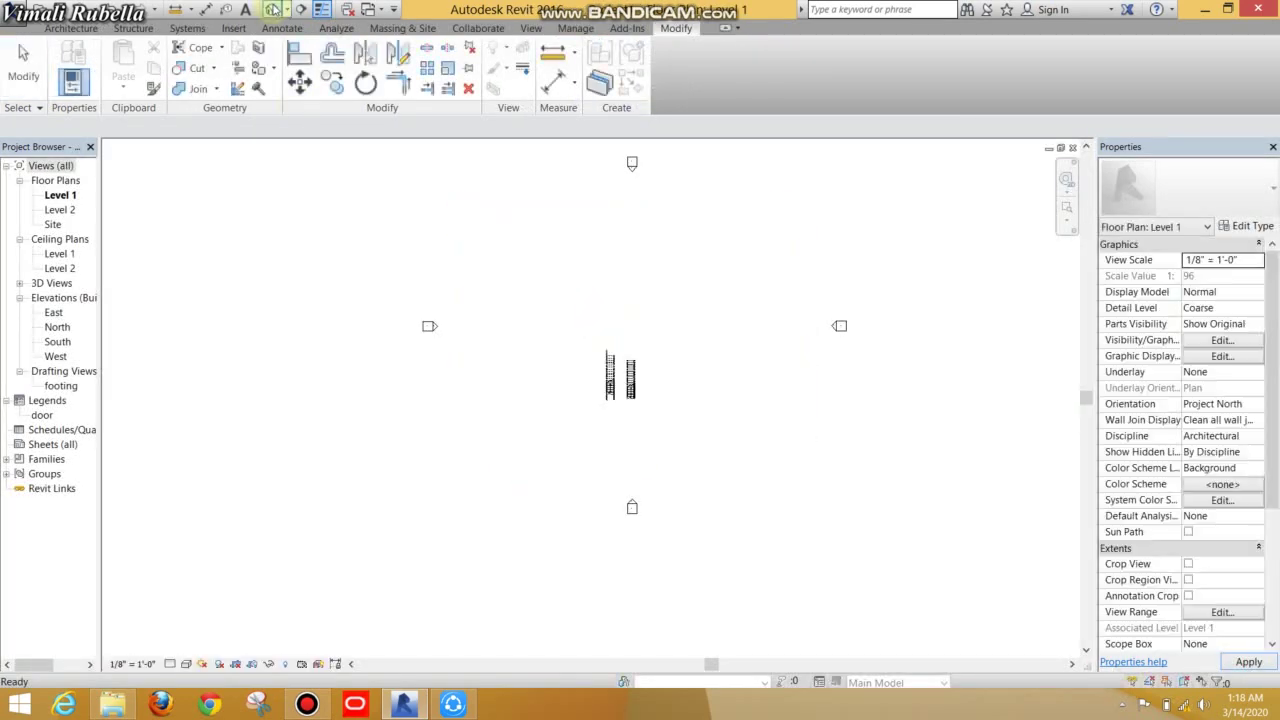
Step: In 3D, review the right stair railing's baluster placement settings without changing them
click(272, 10)
scroll(684, 345, up, 2)
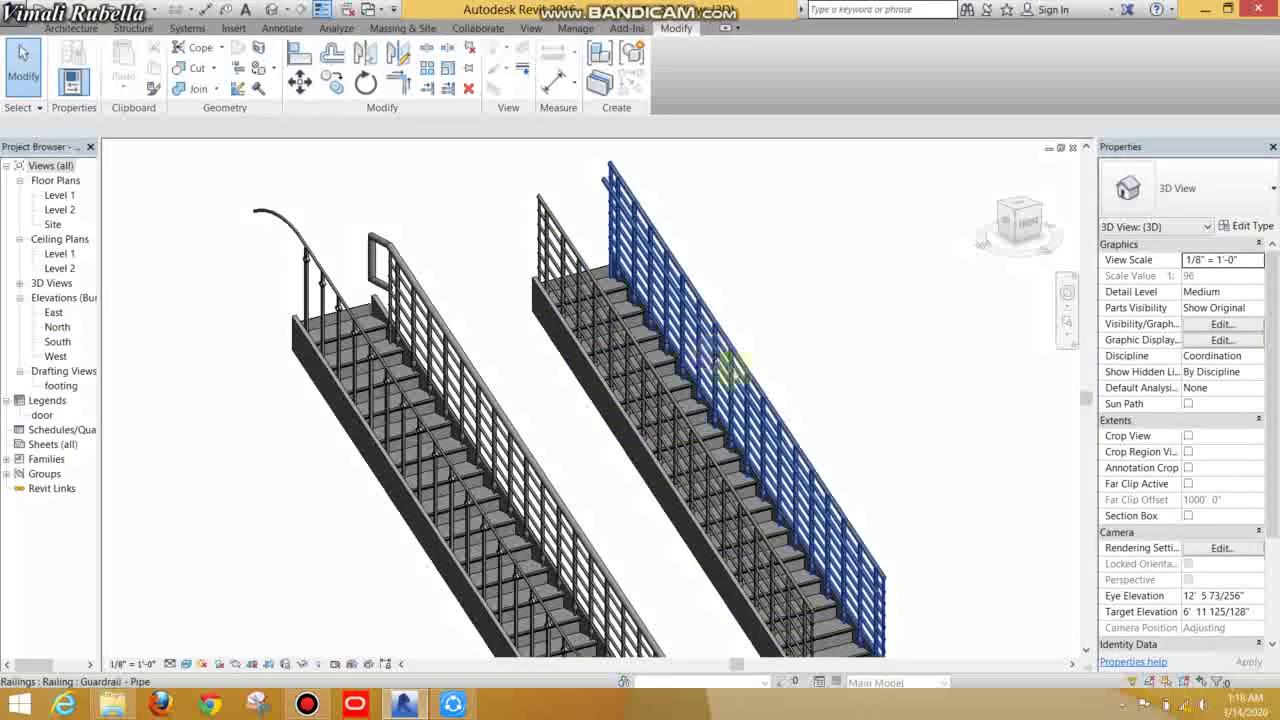
scroll(786, 449, up, 2)
scroll(786, 449, up, 2)
click(789, 455)
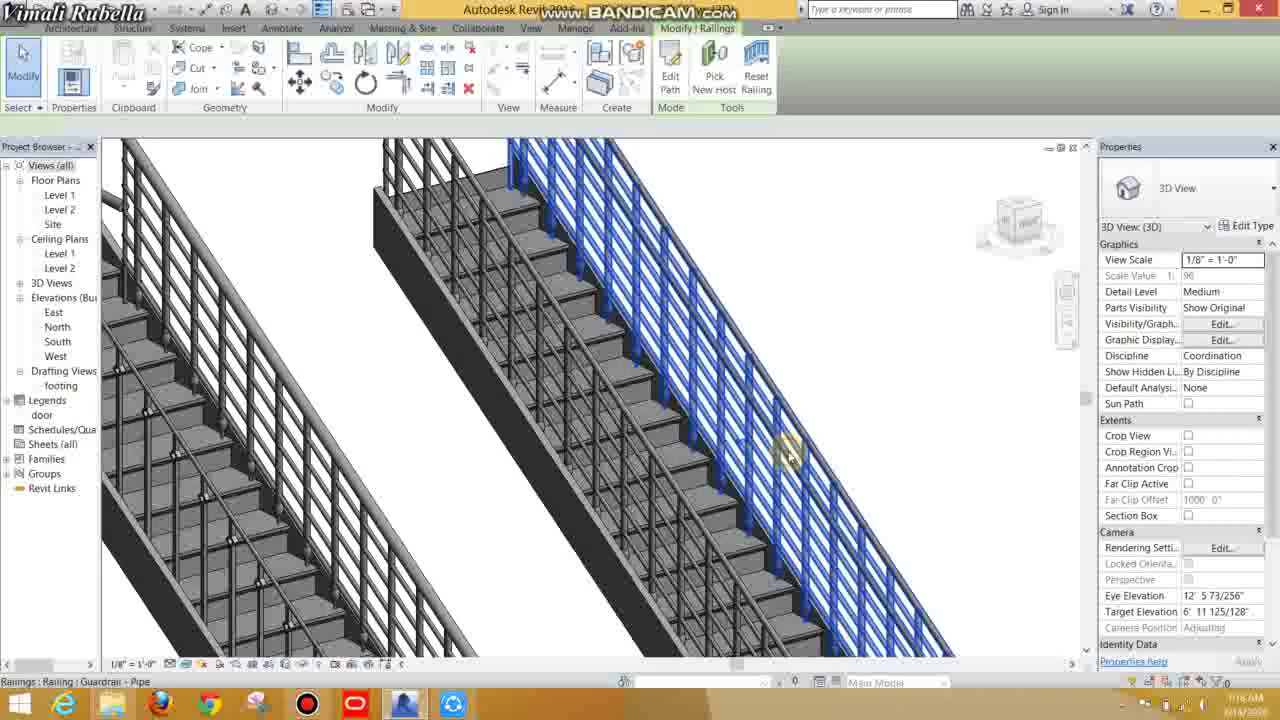
click(1248, 226)
click(1120, 284)
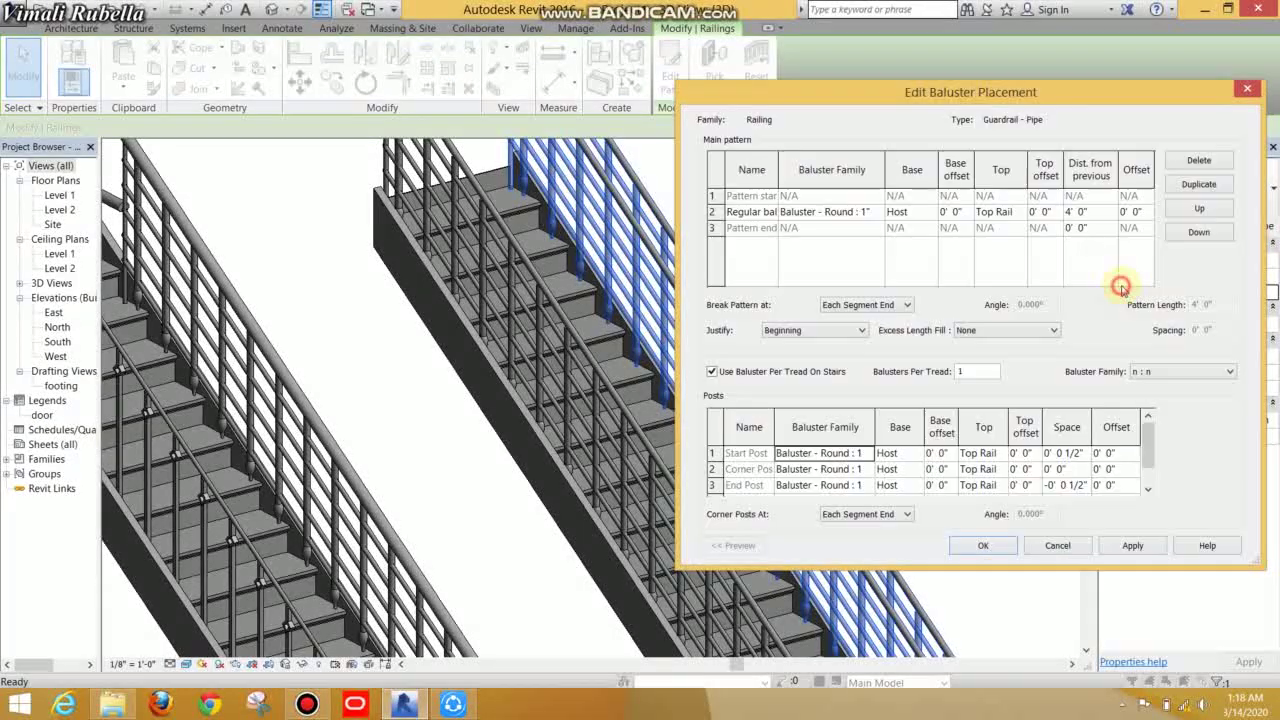
click(1180, 369)
click(1115, 560)
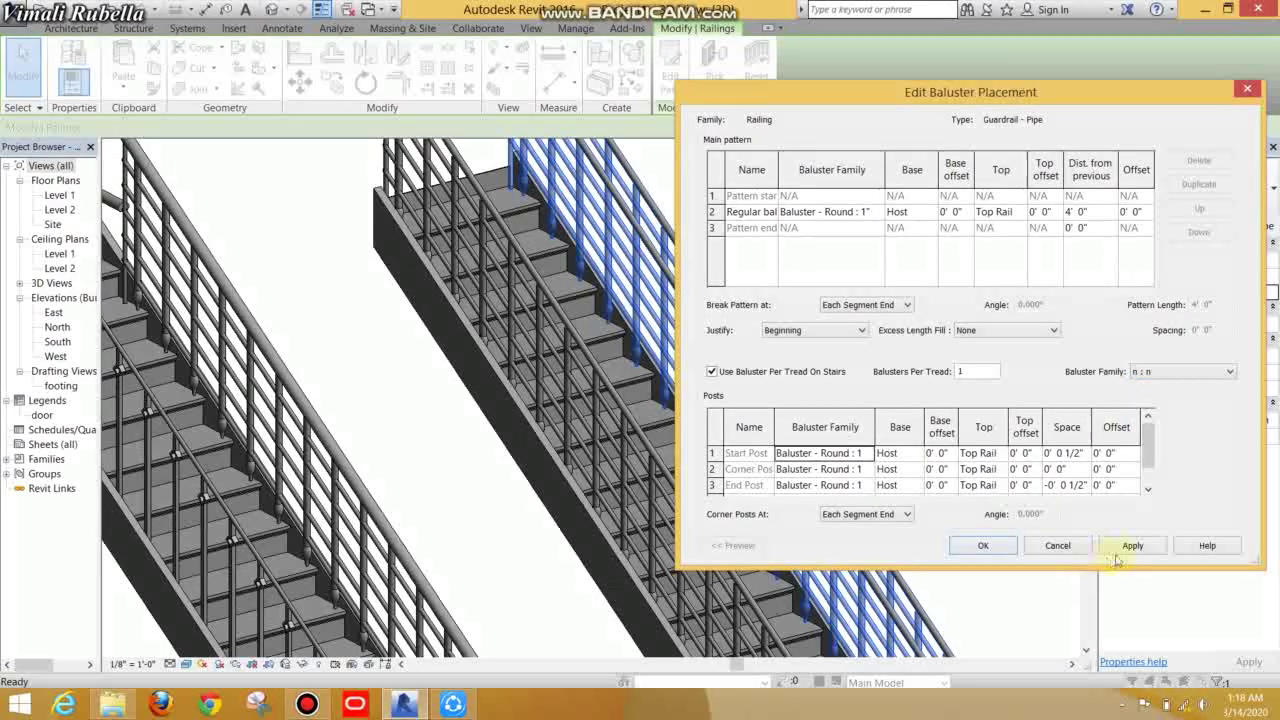
click(983, 545)
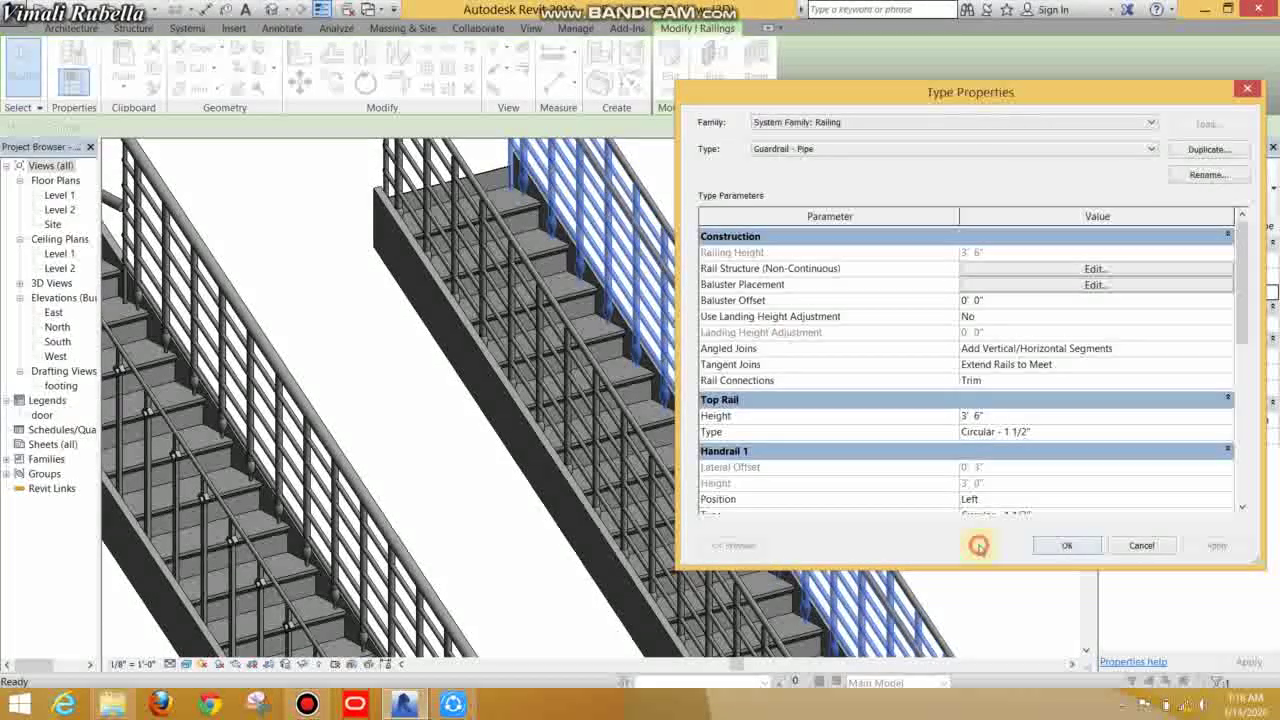
click(1060, 543)
scroll(838, 256, down, 3)
key(Escape)
scroll(771, 423, up, 6)
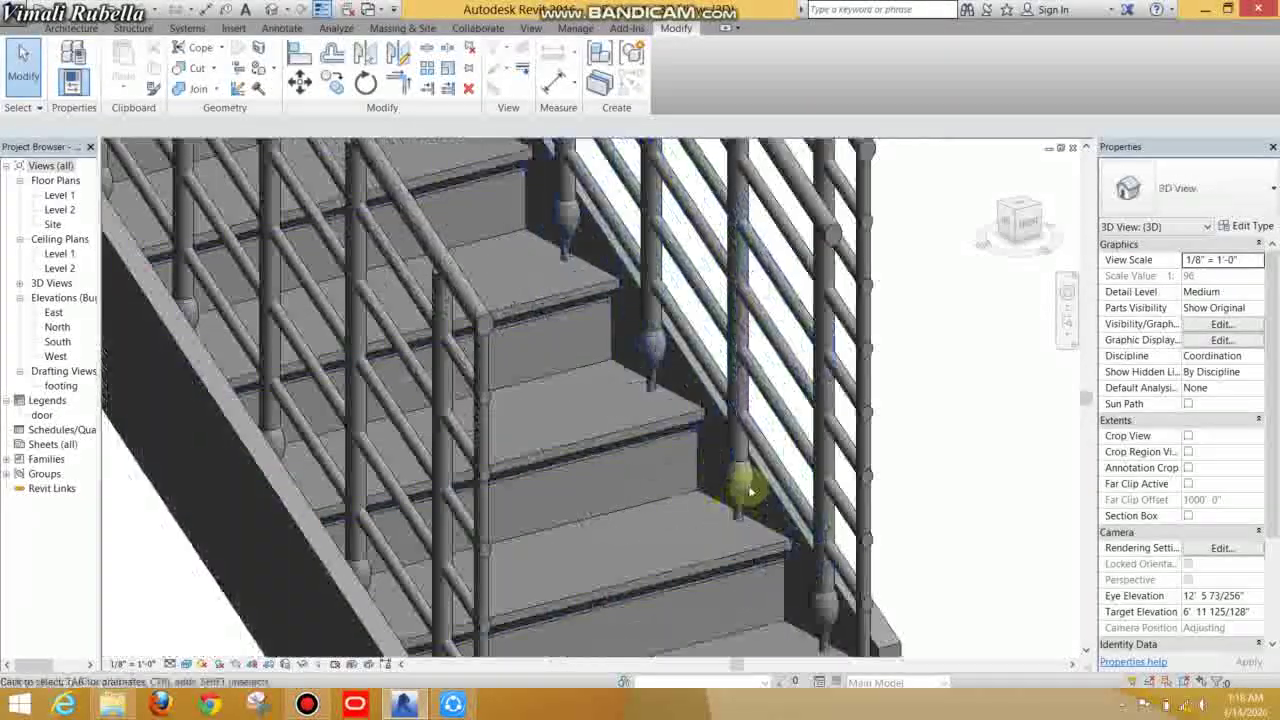
scroll(749, 486, up, 1)
scroll(735, 488, down, 1)
scroll(743, 463, down, 1)
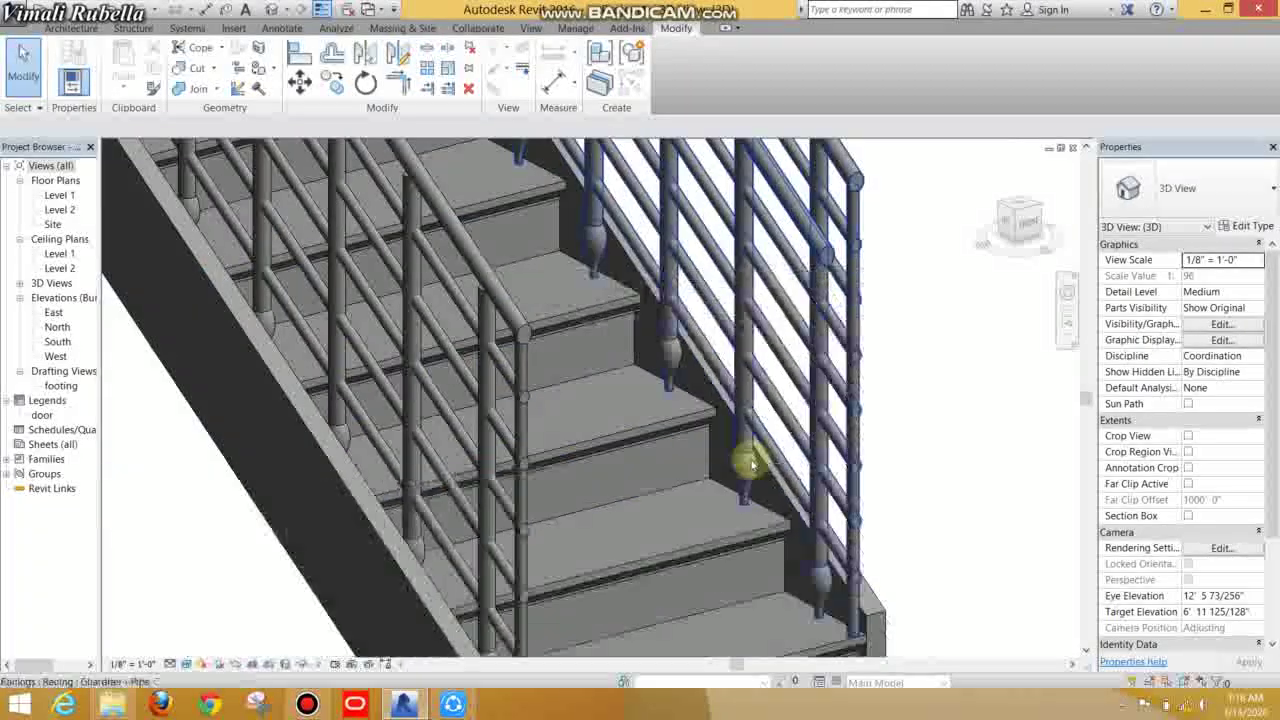
scroll(743, 463, down, 1)
scroll(757, 452, down, 1)
scroll(757, 457, up, 1)
scroll(757, 300, up, 1)
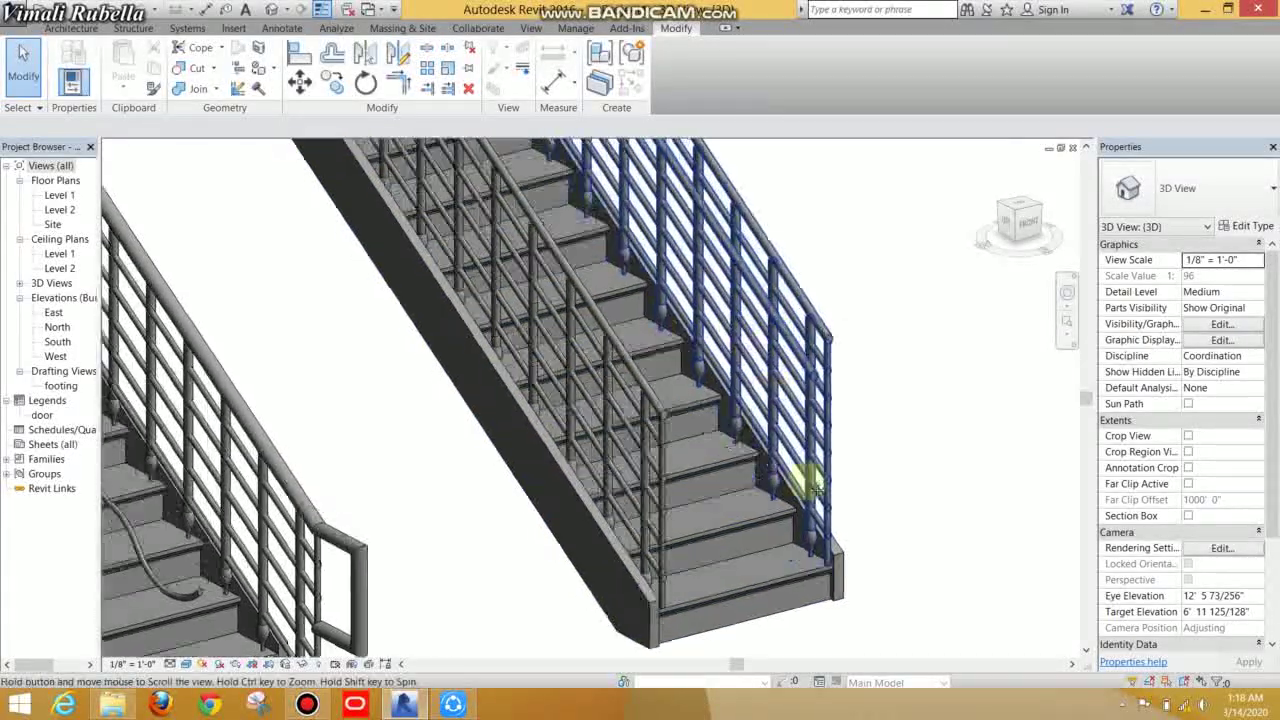
scroll(811, 477, up, 1)
scroll(663, 514, up, 1)
scroll(586, 423, up, 2)
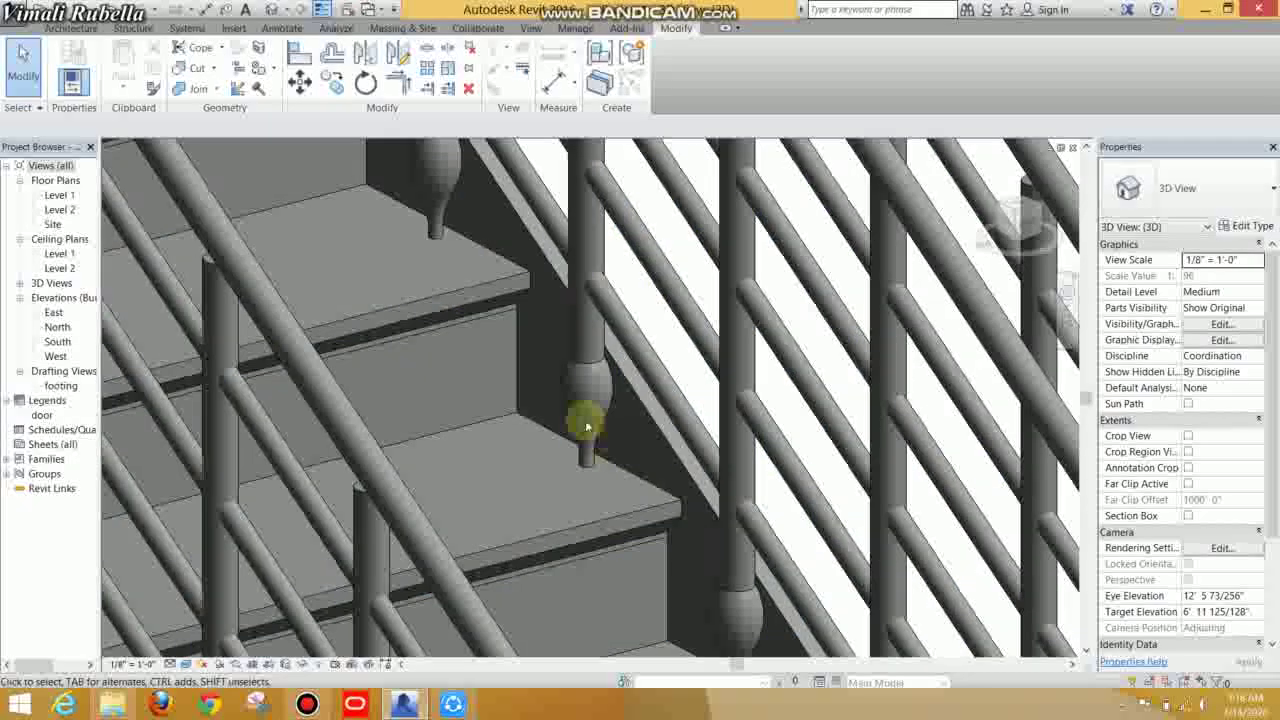
scroll(648, 390, down, 1)
scroll(652, 392, down, 3)
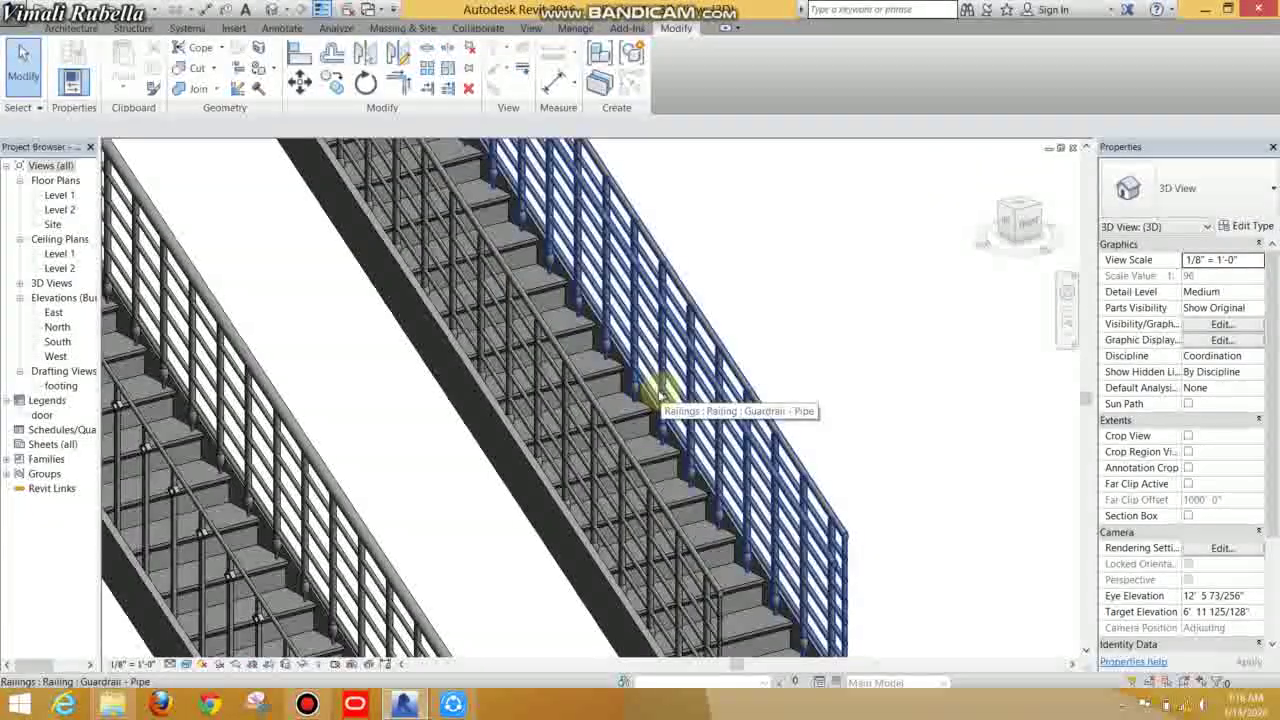
scroll(655, 390, down, 2)
scroll(430, 483, up, 2)
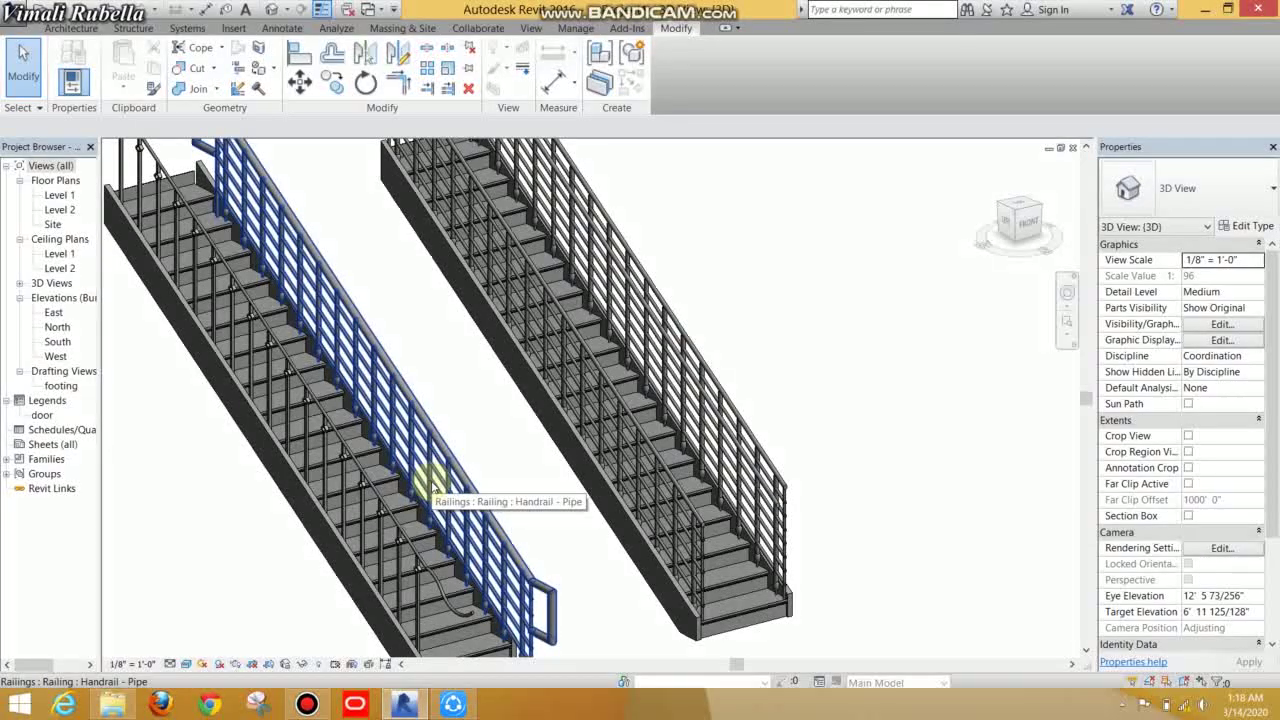
scroll(591, 500, up, 2)
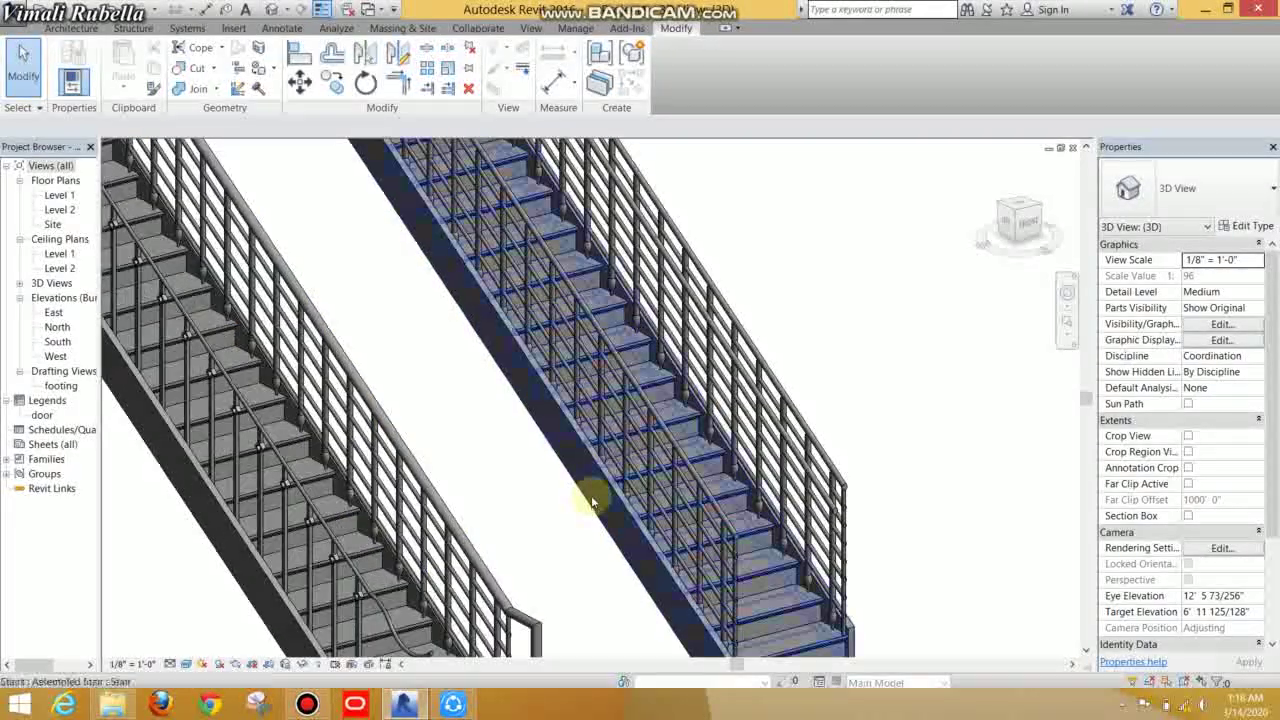
scroll(606, 409, up, 3)
scroll(778, 364, up, 3)
scroll(500, 423, down, 3)
shift+middle_drag(500, 423, 528, 466)
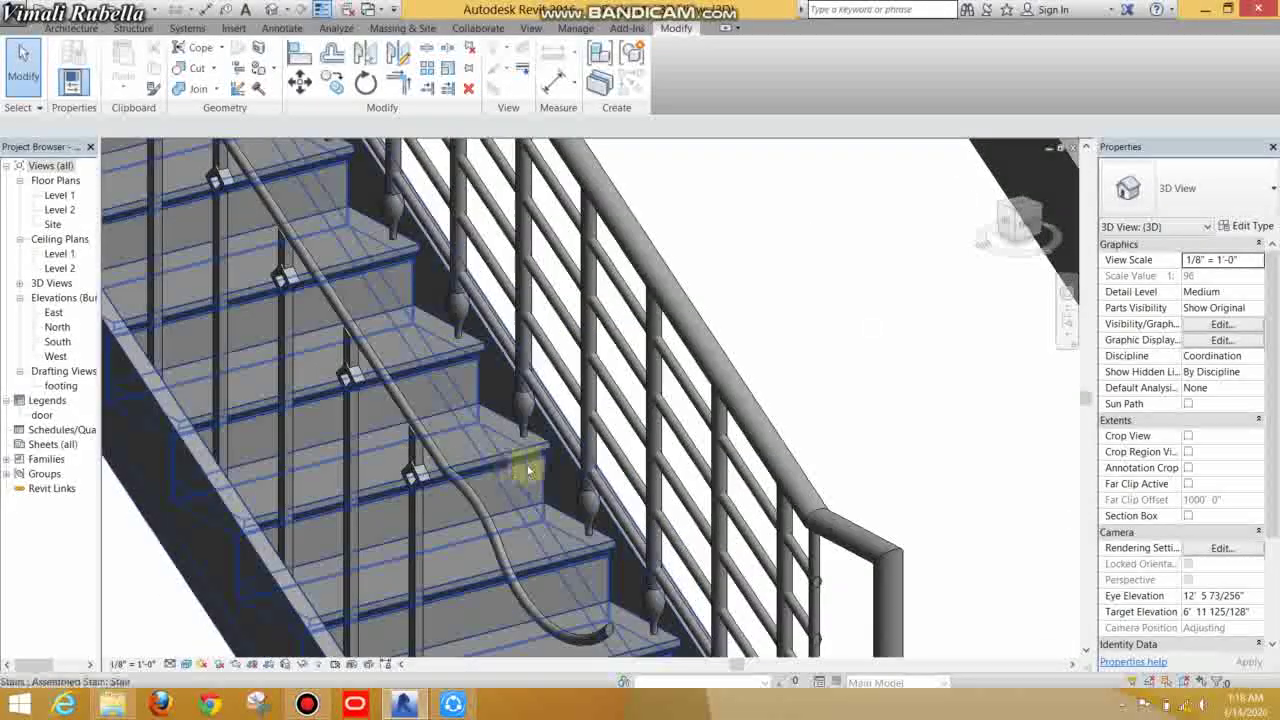
scroll(580, 493, up, 2)
scroll(580, 493, down, 2)
scroll(666, 414, down, 2)
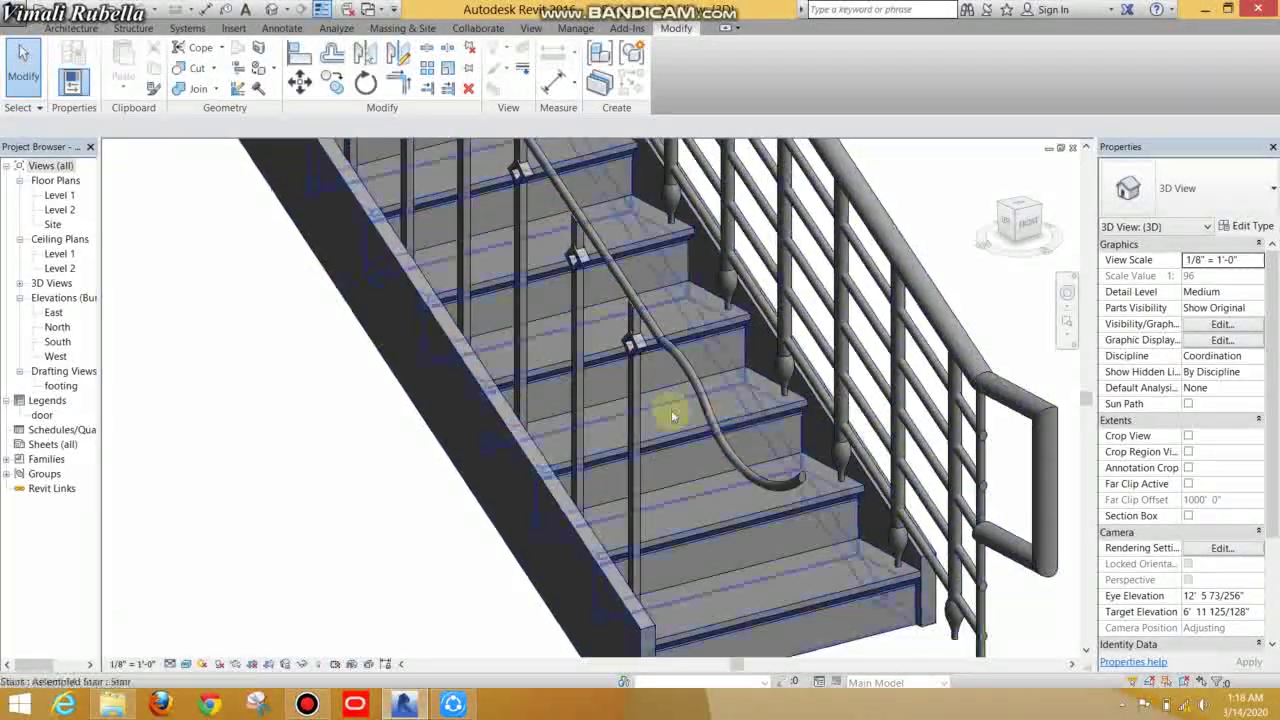
scroll(614, 409, down, 2)
scroll(705, 450, down, 2)
mouse_move(705, 450)
shift+middle_down()
mouse_move(560, 428)
mouse_move(503, 443)
shift+middle_up()
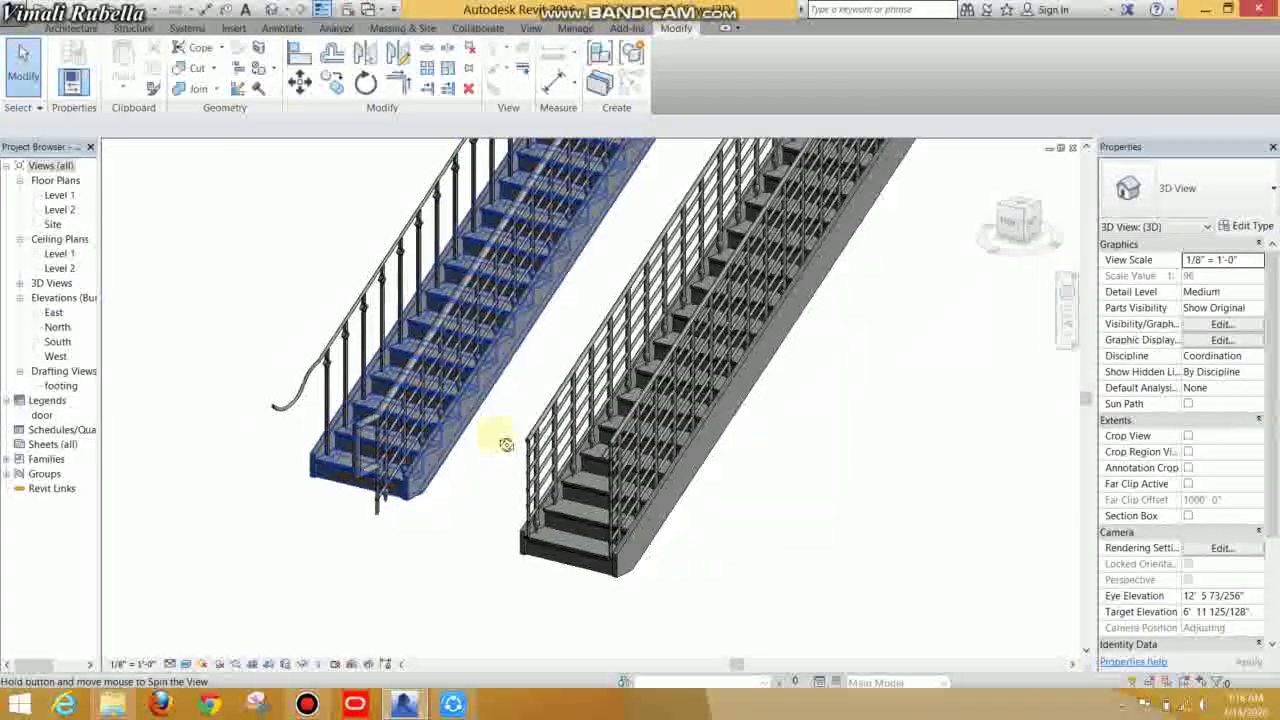
scroll(470, 430, up, 2)
mouse_move(455, 400)
shift+middle_down()
mouse_move(557, 600)
mouse_move(771, 457)
shift+middle_up()
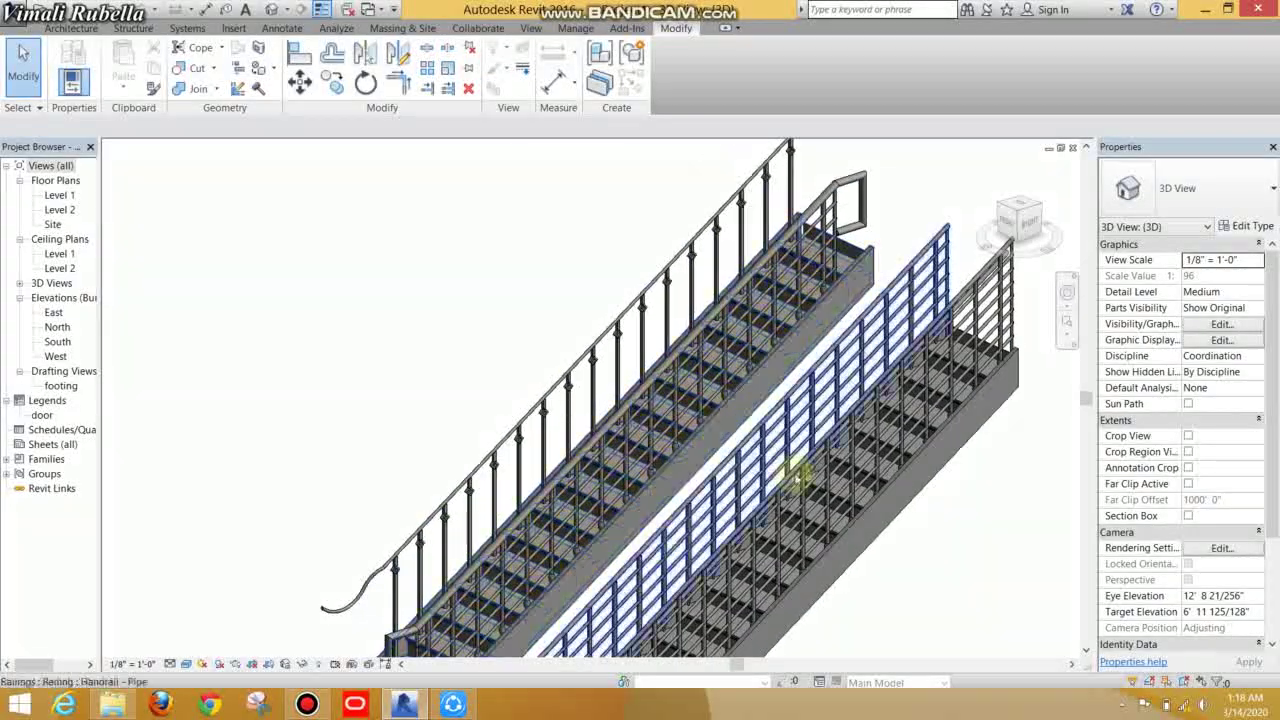
scroll(595, 540, up, 2)
scroll(480, 487, down, 1)
scroll(466, 445, up, 1)
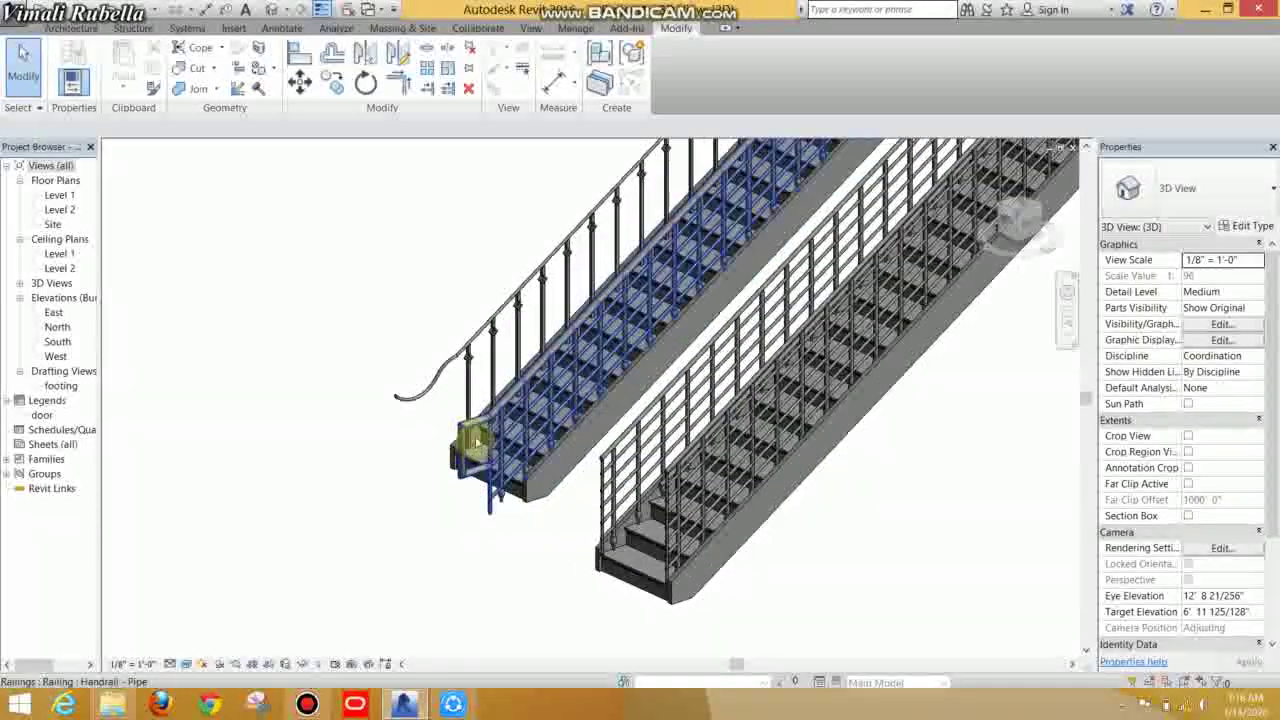
scroll(466, 460, up, 1)
scroll(467, 487, up, 1)
mouse_move(563, 543)
shift+middle_down()
mouse_move(571, 457)
mouse_move(606, 486)
shift+middle_up()
scroll(408, 350, up, 2)
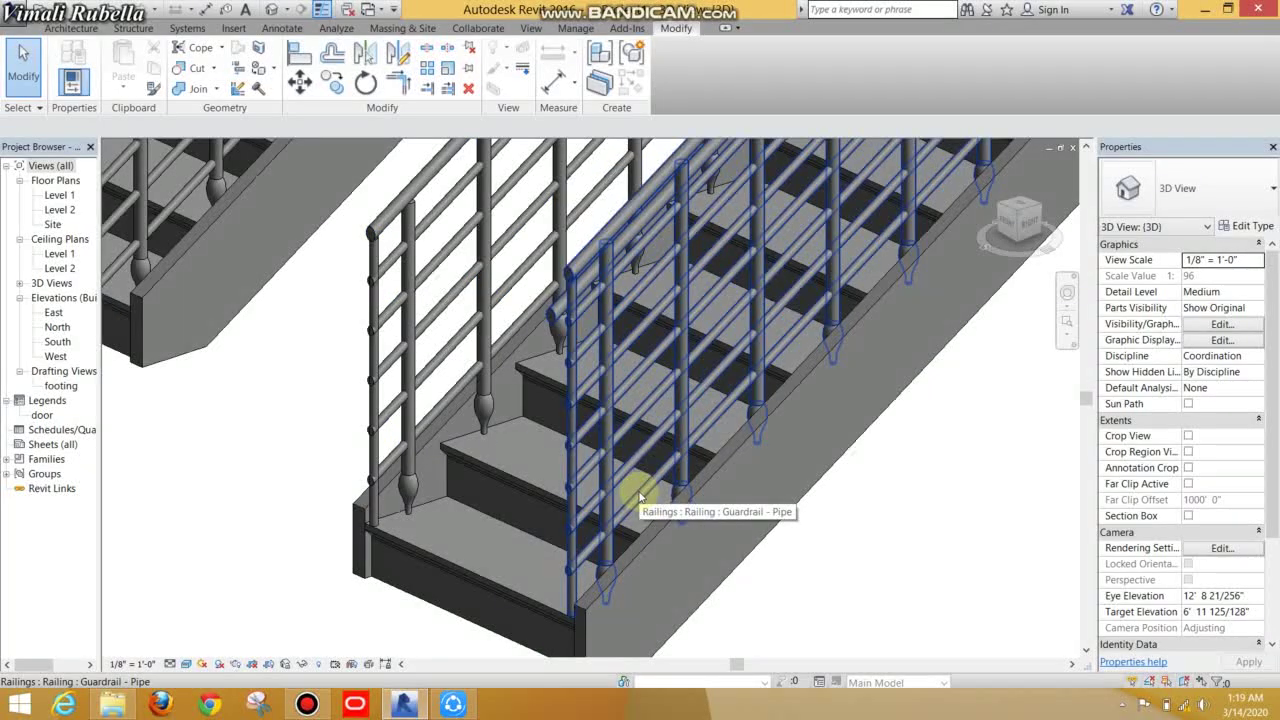
scroll(640, 487, down, 2)
scroll(640, 480, down, 2)
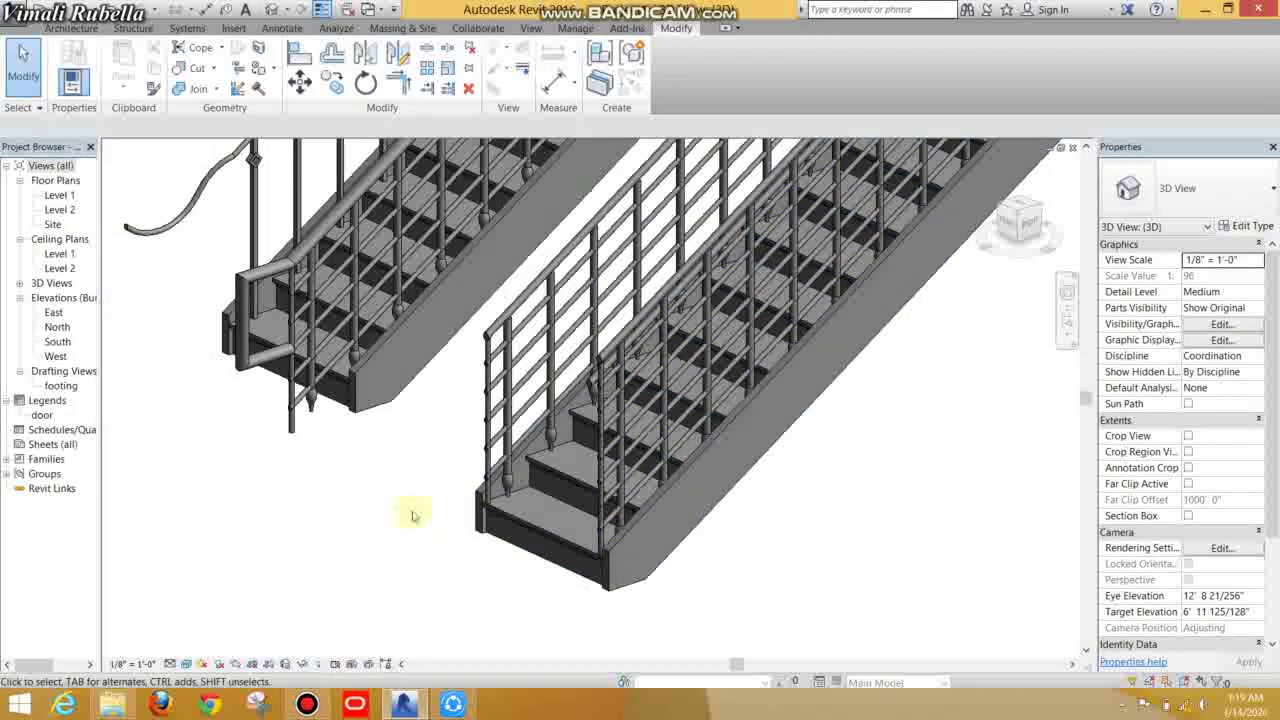
Step: Set the Handrail - Pipe railing's per-tread baluster family to None
scroll(405, 515, down, 2)
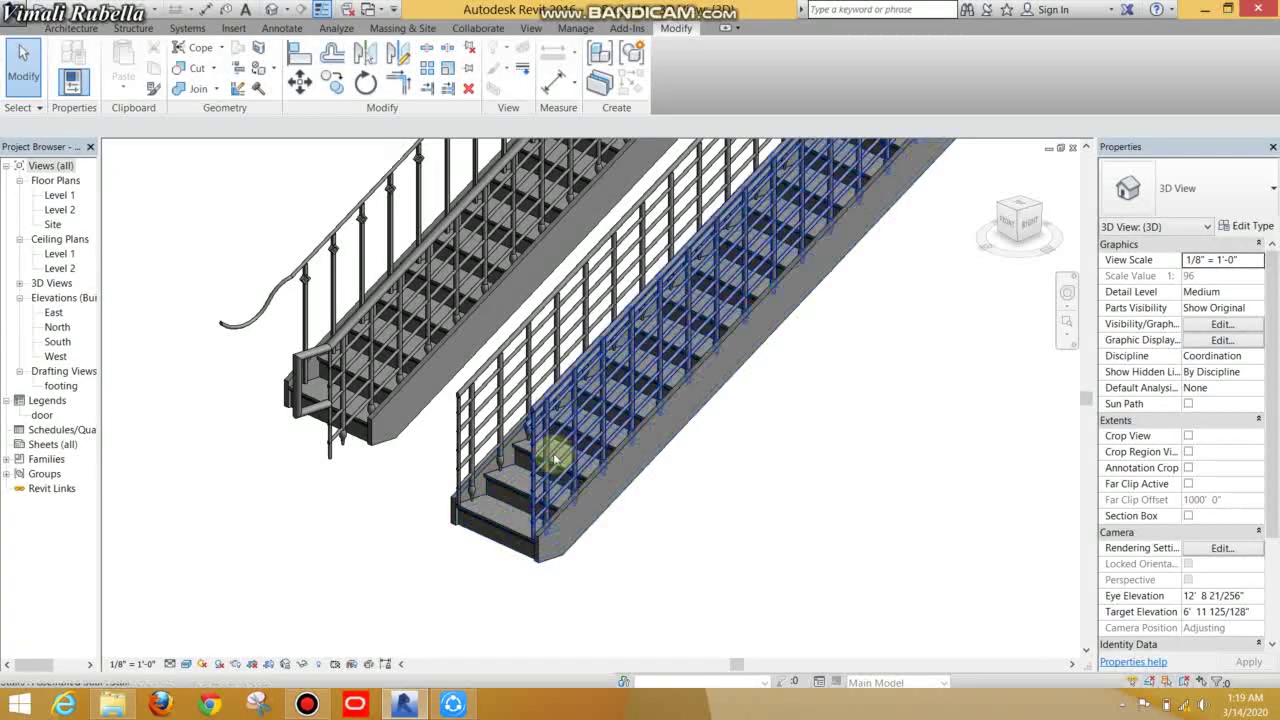
click(541, 332)
click(543, 296)
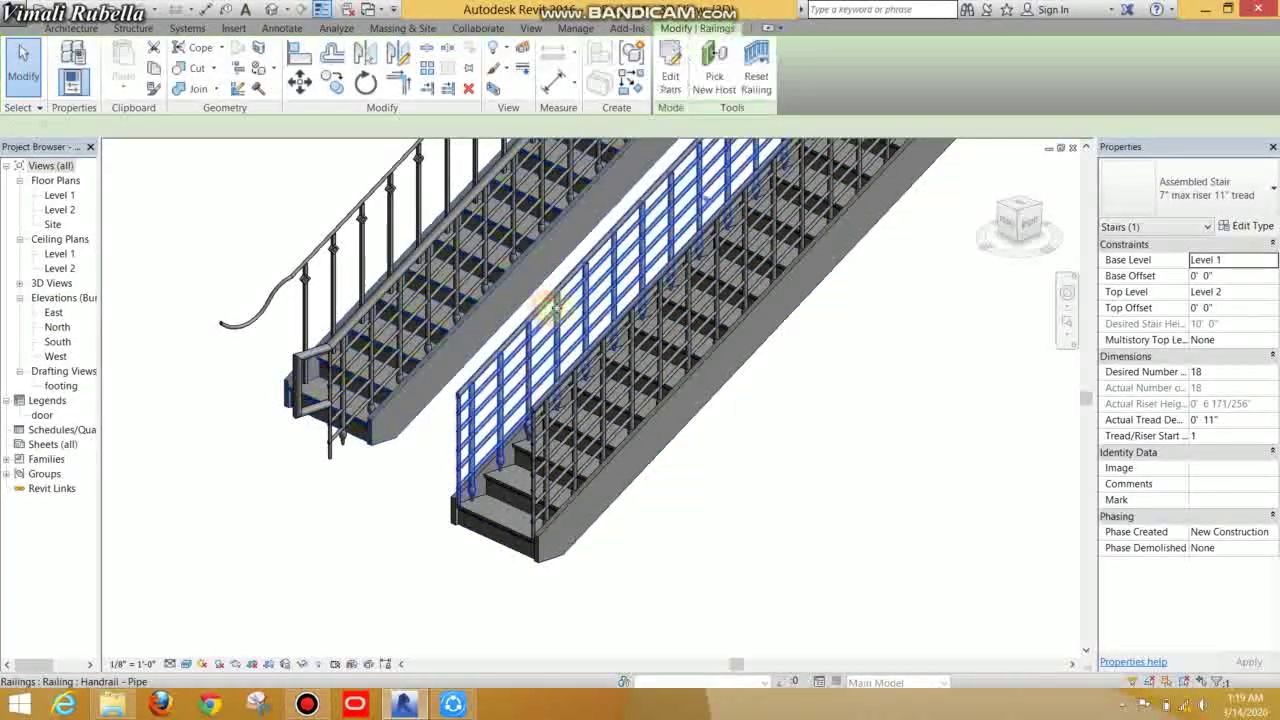
click(1250, 226)
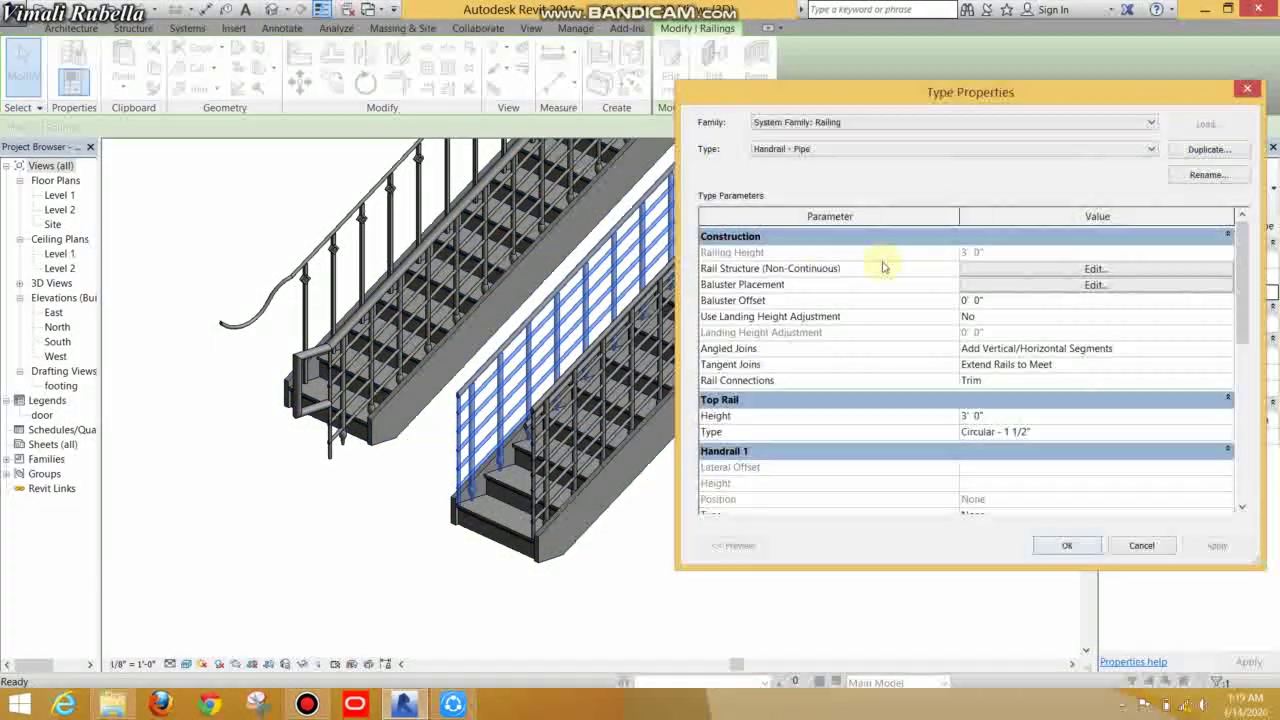
click(1094, 285)
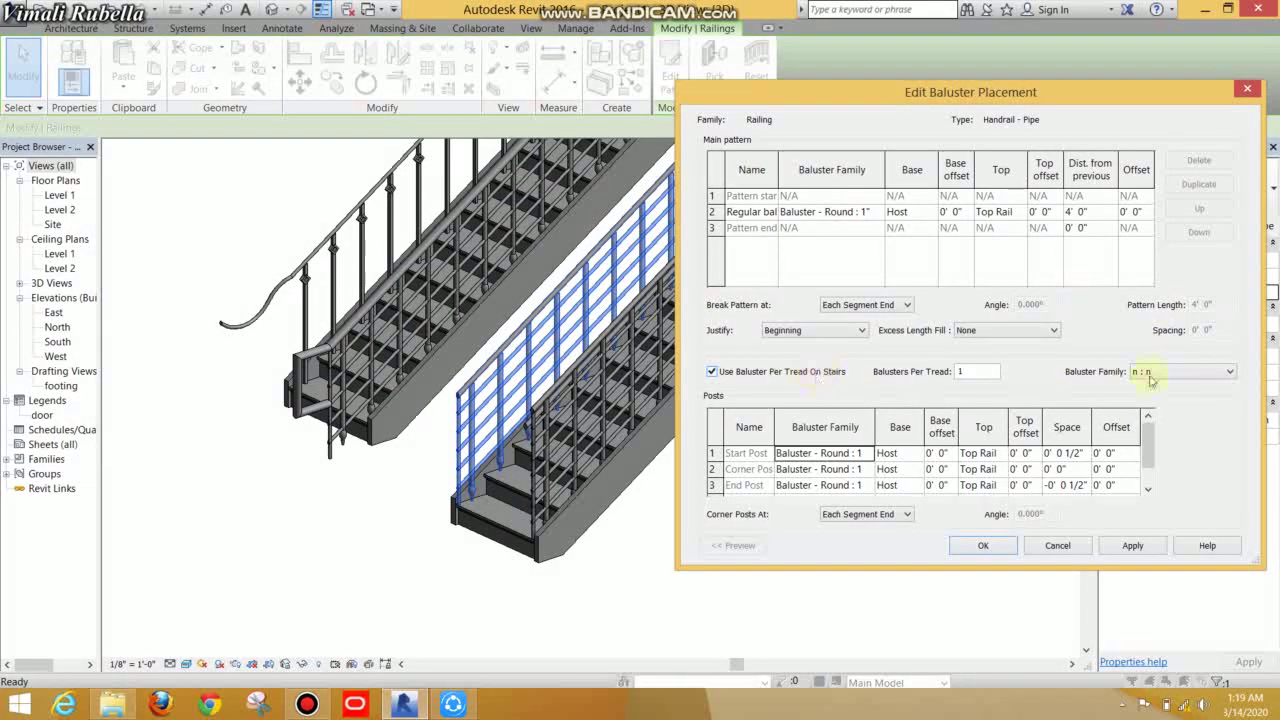
click(1229, 371)
click(1148, 386)
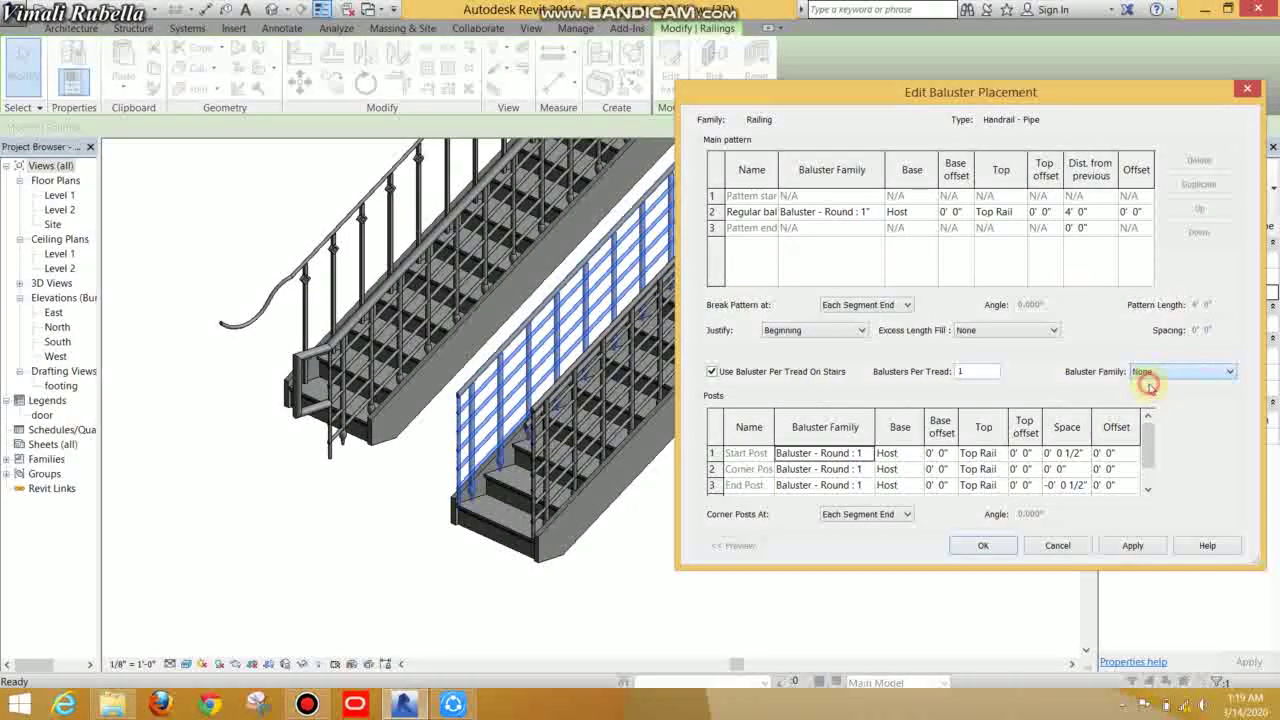
click(1133, 548)
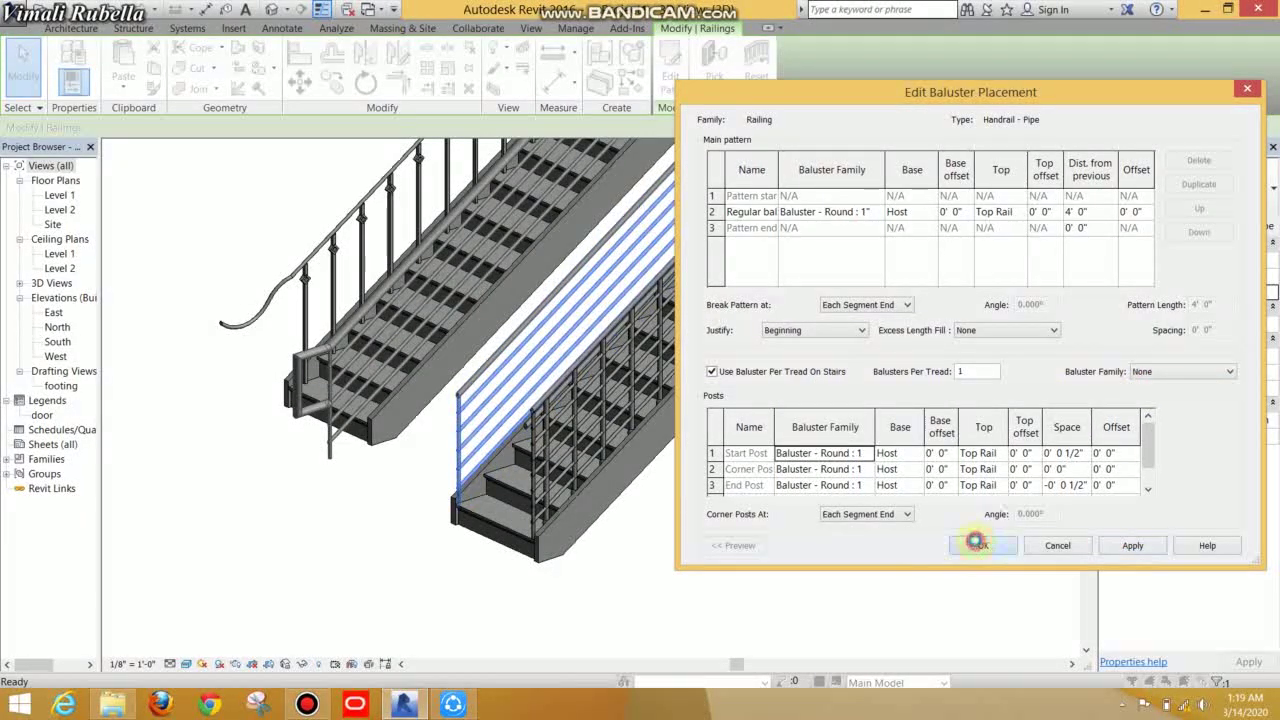
click(976, 545)
click(1062, 543)
Step: Orbit and zoom the 3D view to look along both stairs without balusters
click(880, 565)
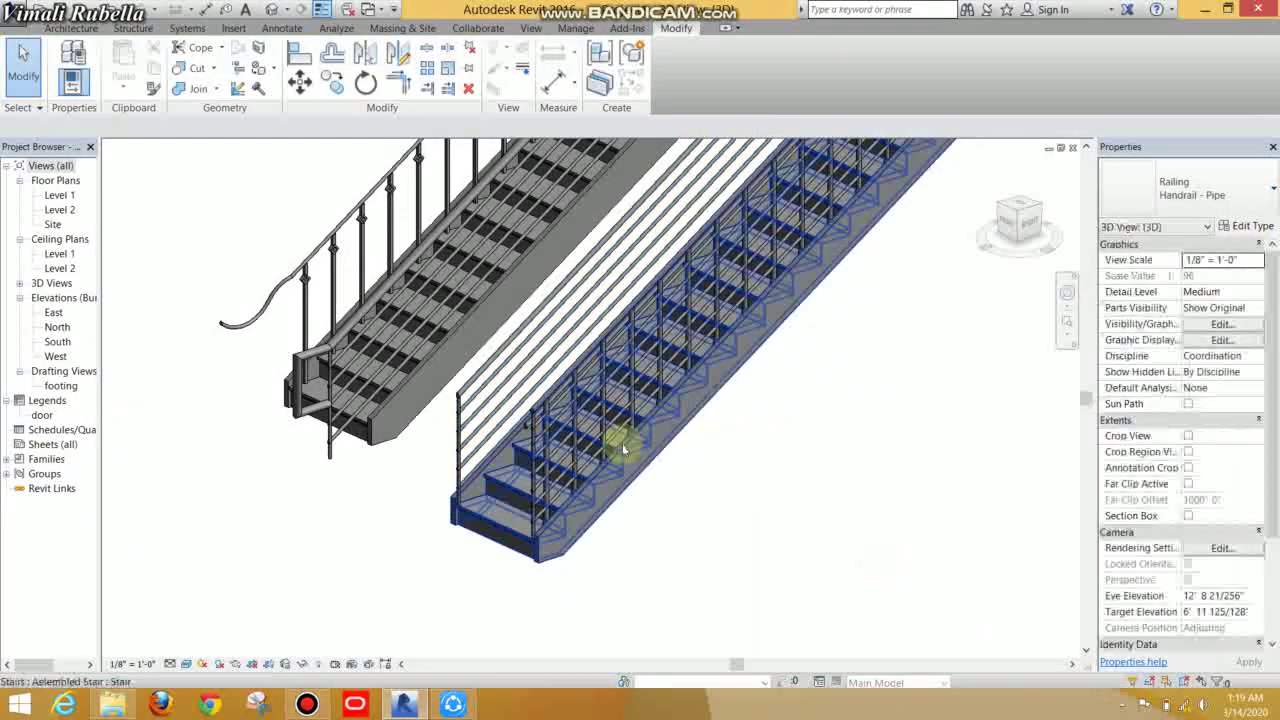
shift+middle_drag(622, 450, 676, 540)
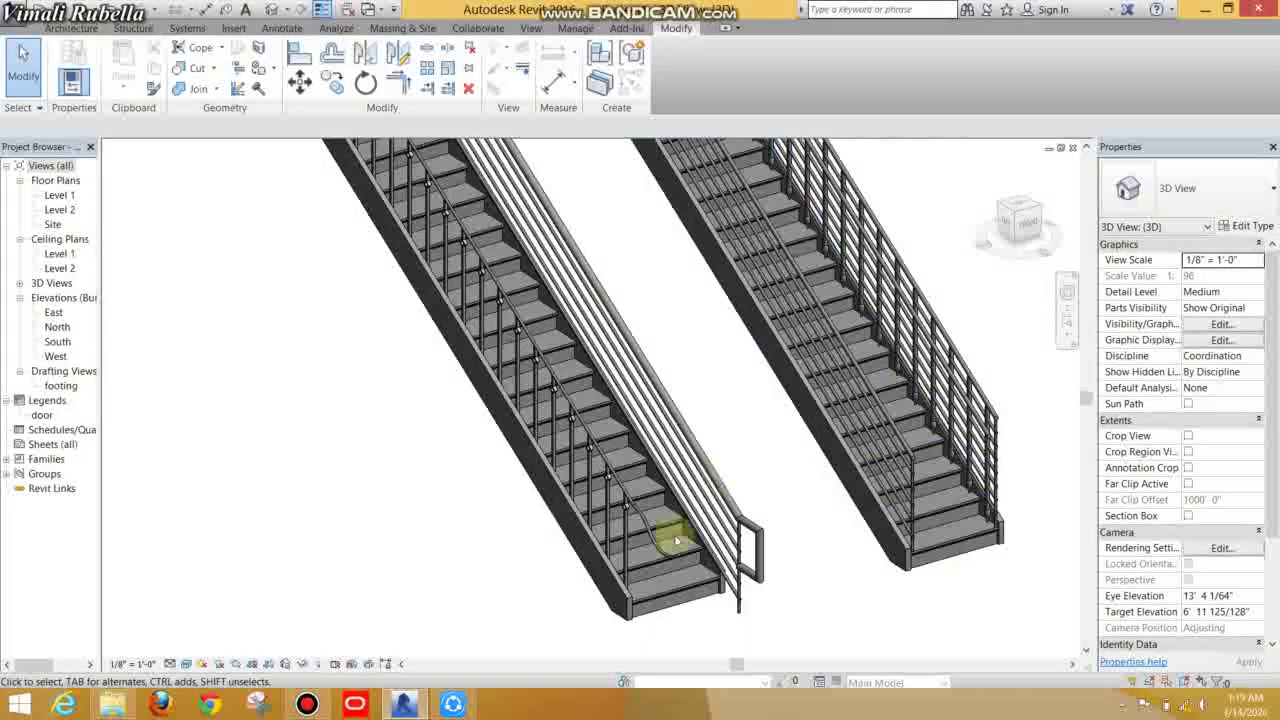
scroll(676, 540, up, 2)
scroll(723, 423, up, 2)
scroll(694, 409, up, 2)
Step: Delete Rail 5 and Rail 4 from the Handrail - Pipe rail structure
scroll(771, 400, up, 2)
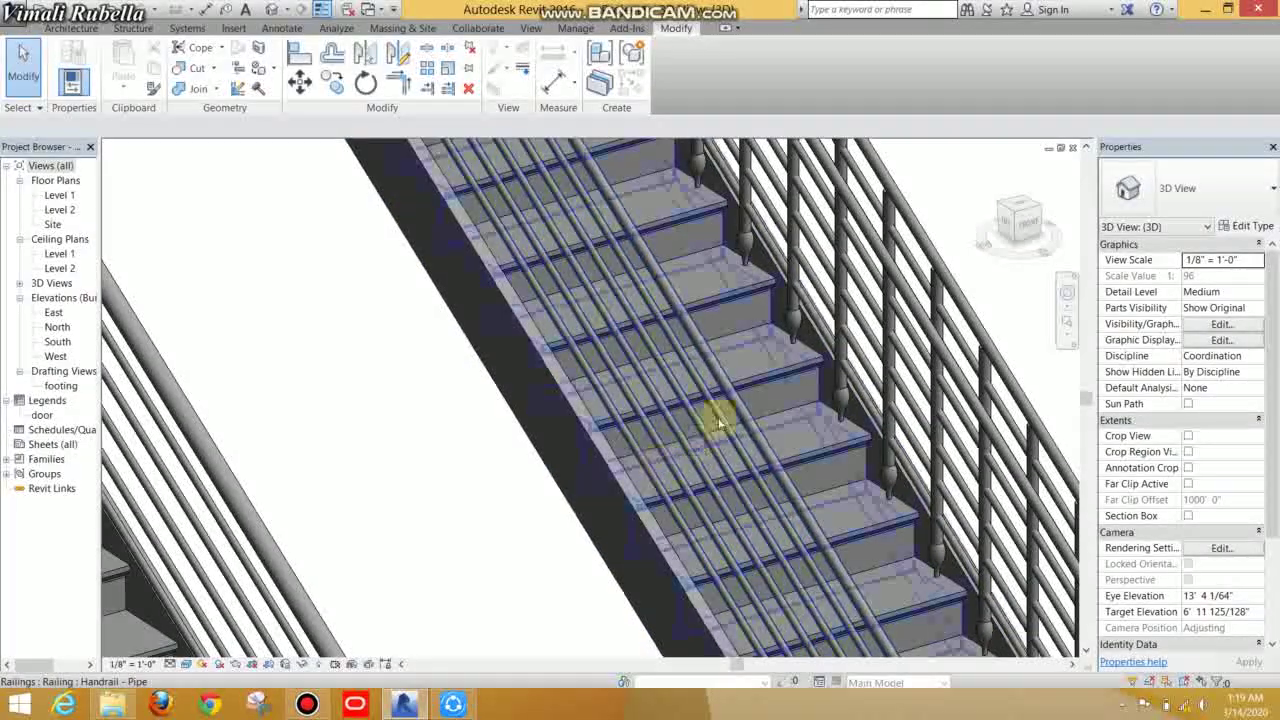
click(728, 410)
click(1259, 228)
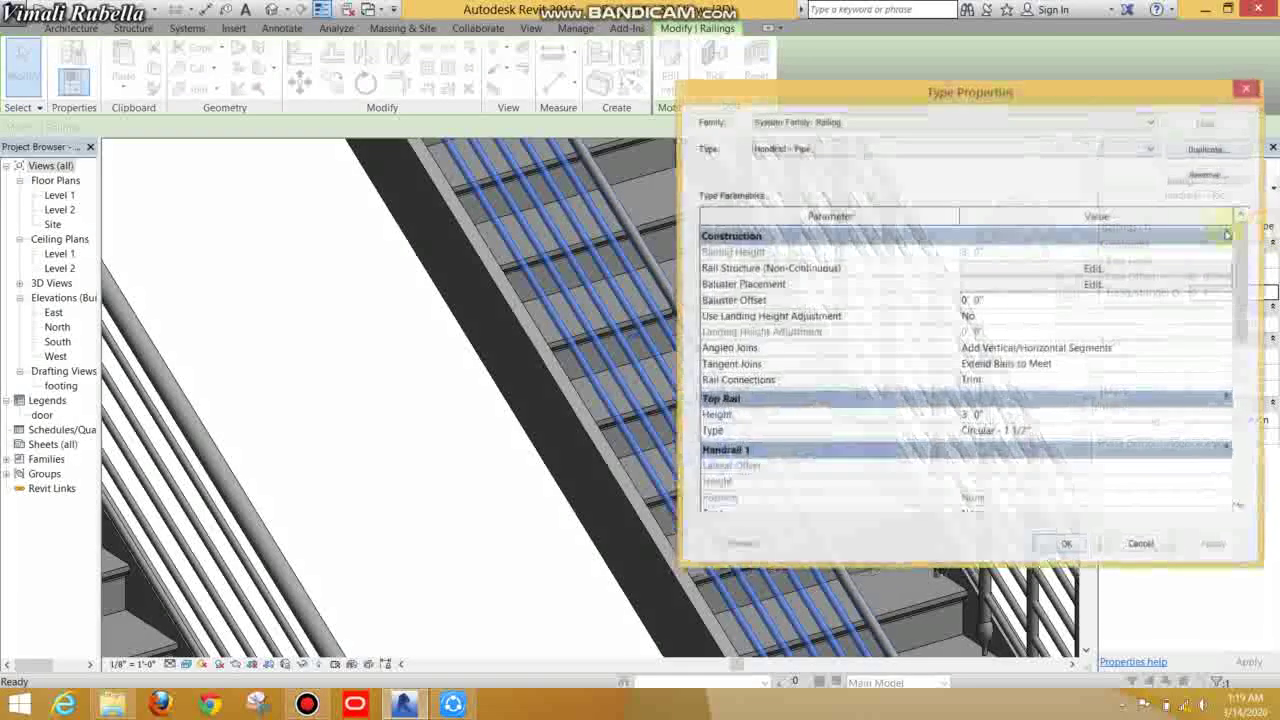
click(1073, 272)
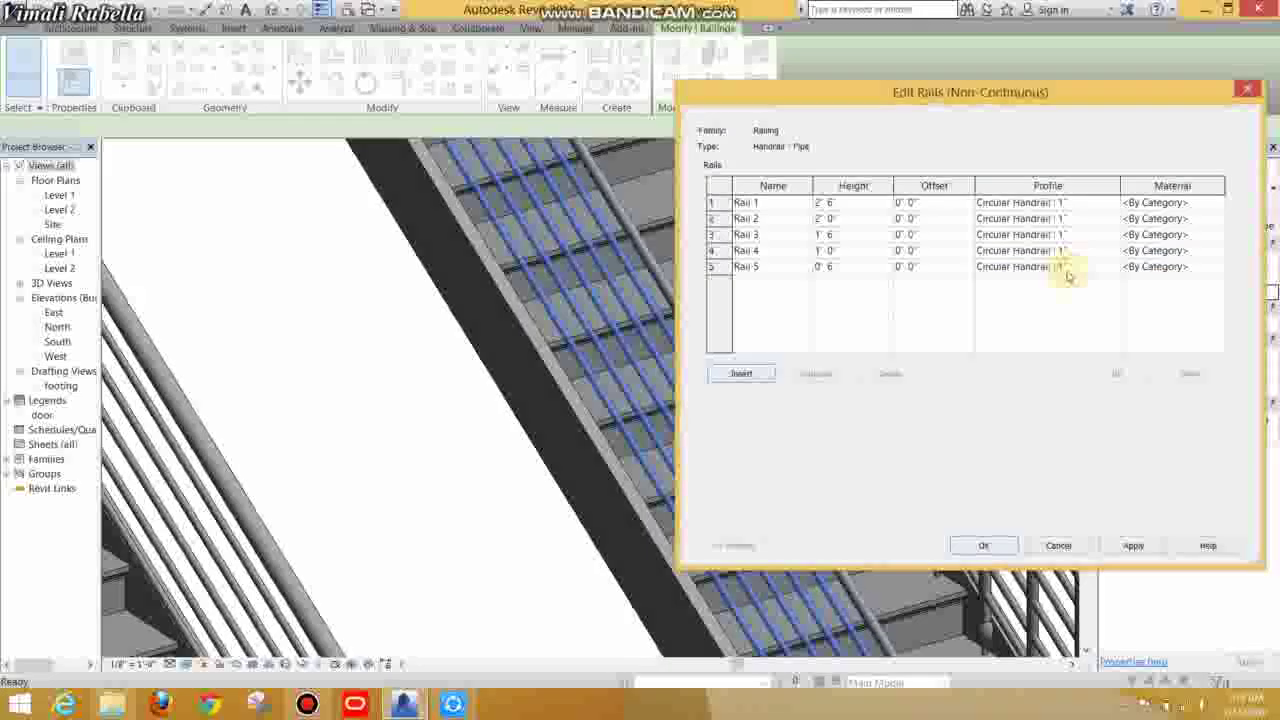
click(712, 266)
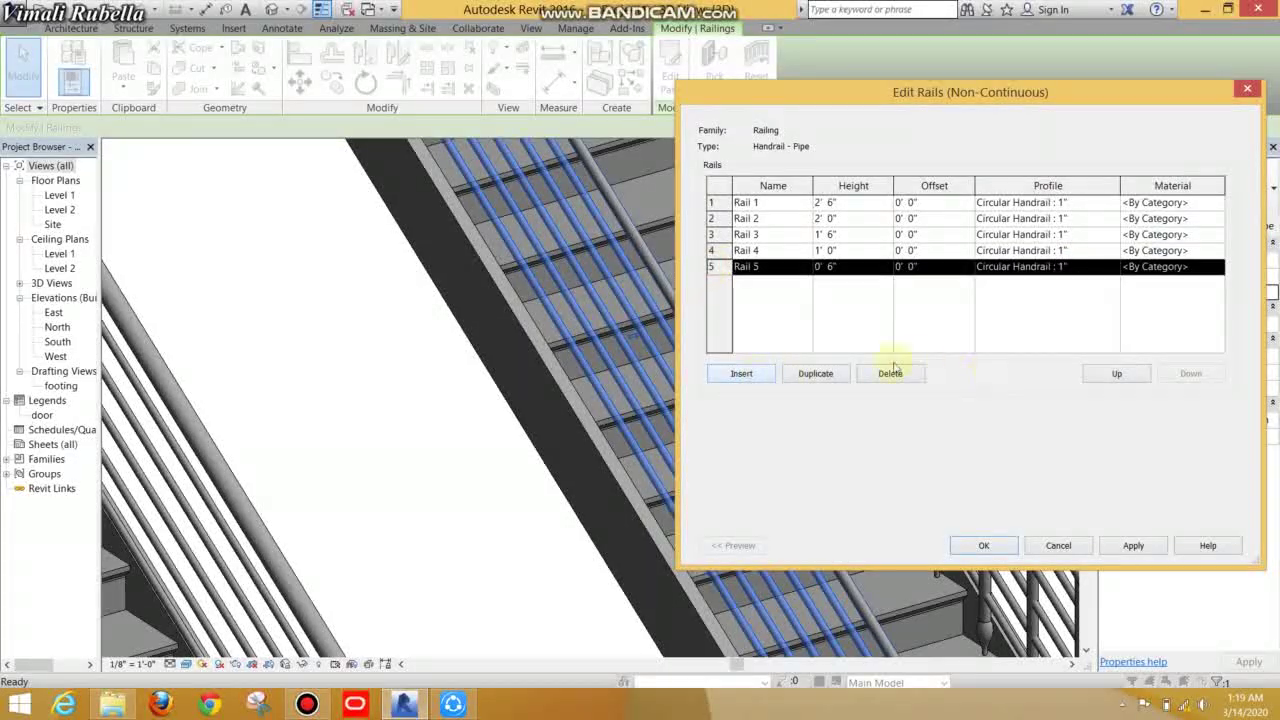
click(893, 372)
click(889, 374)
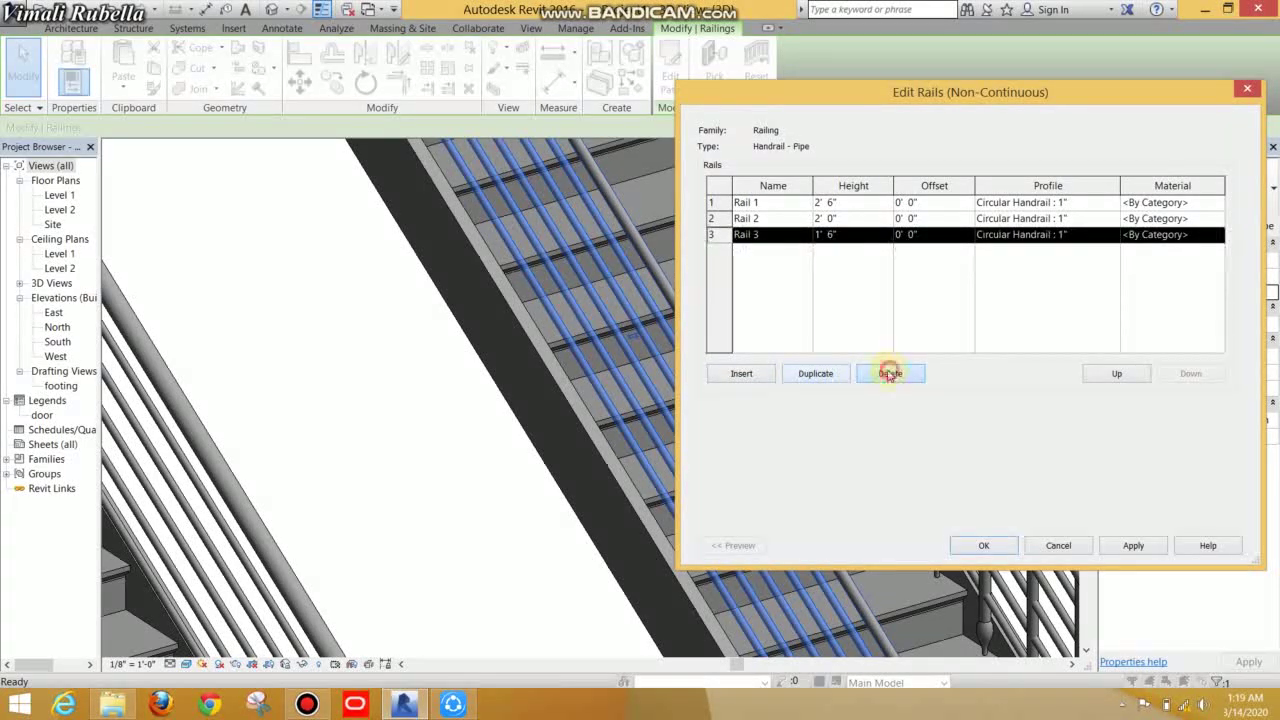
click(975, 547)
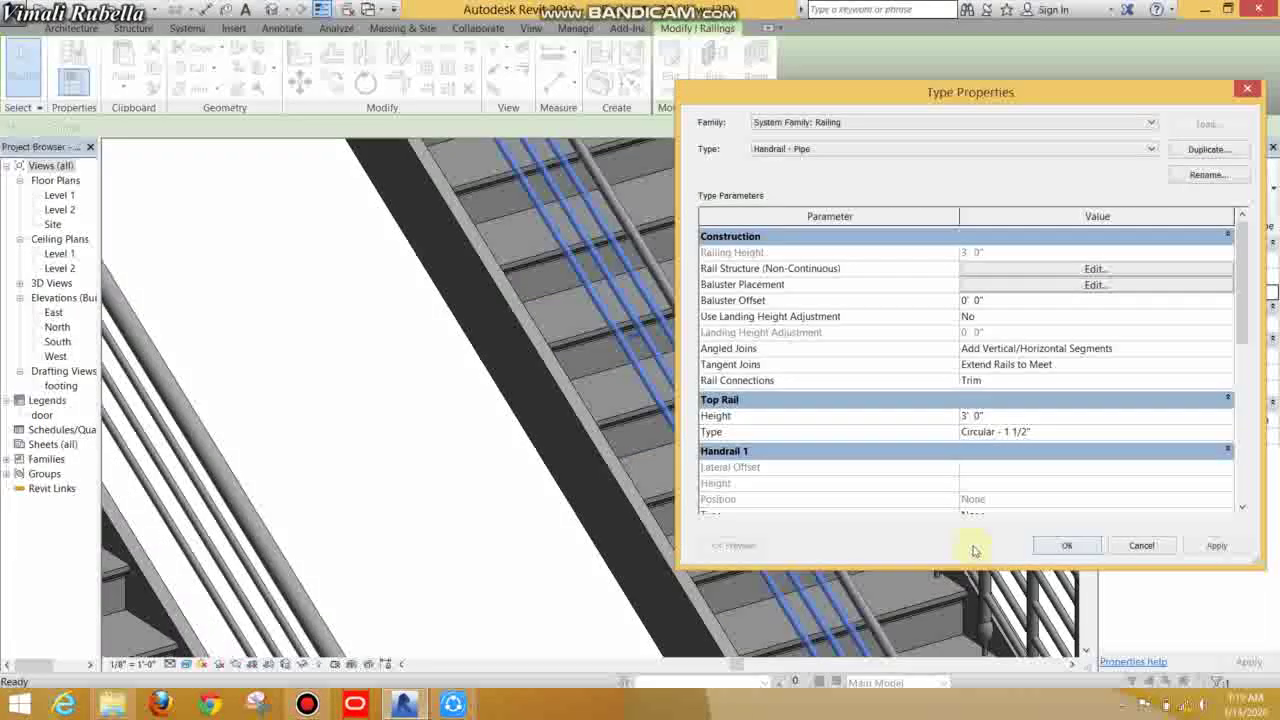
click(1057, 548)
scroll(652, 480, down, 5)
scroll(565, 355, up, 2)
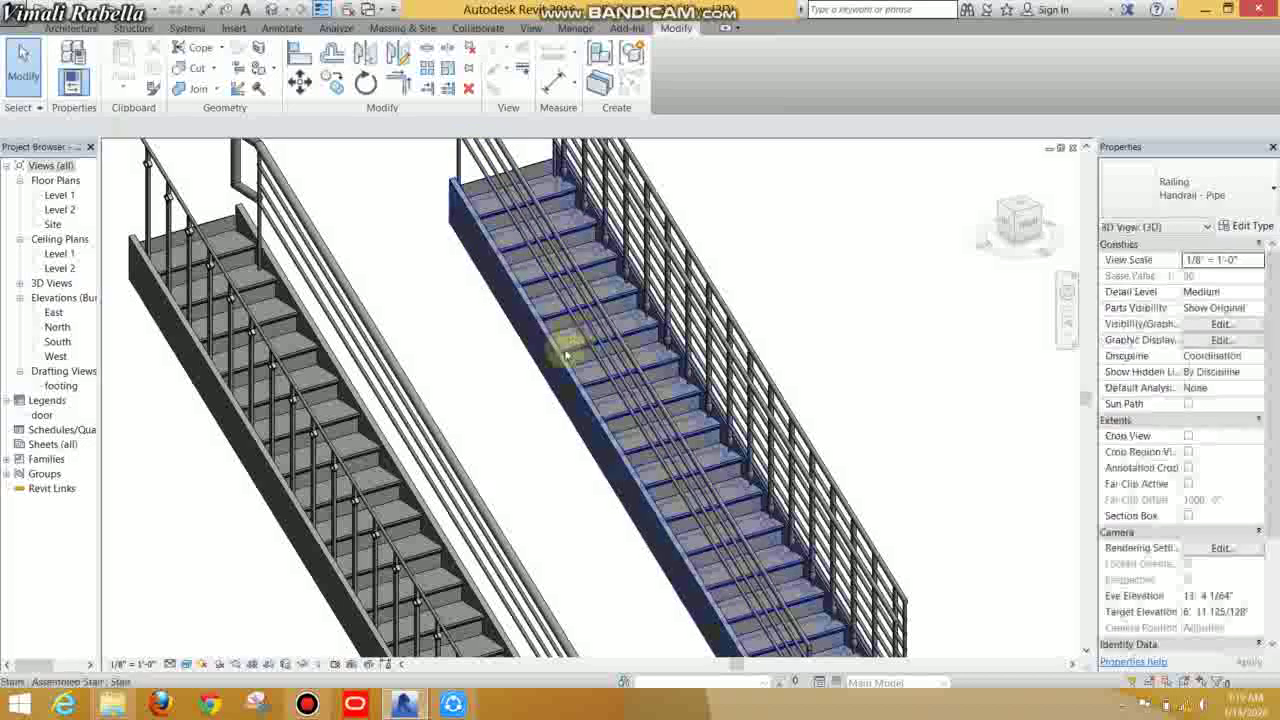
key(Escape)
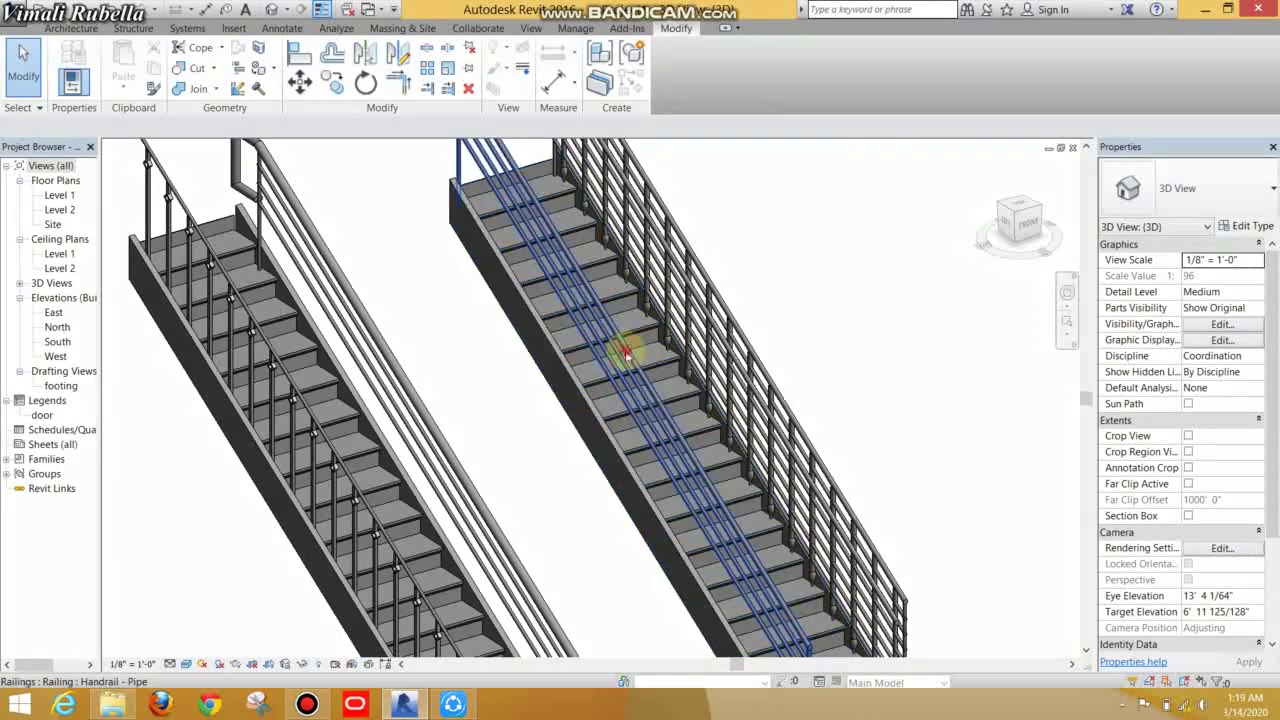
Step: Lower the three remaining rails to 1' 6", 1' 0" and 0' 6" heights
click(624, 352)
click(1249, 221)
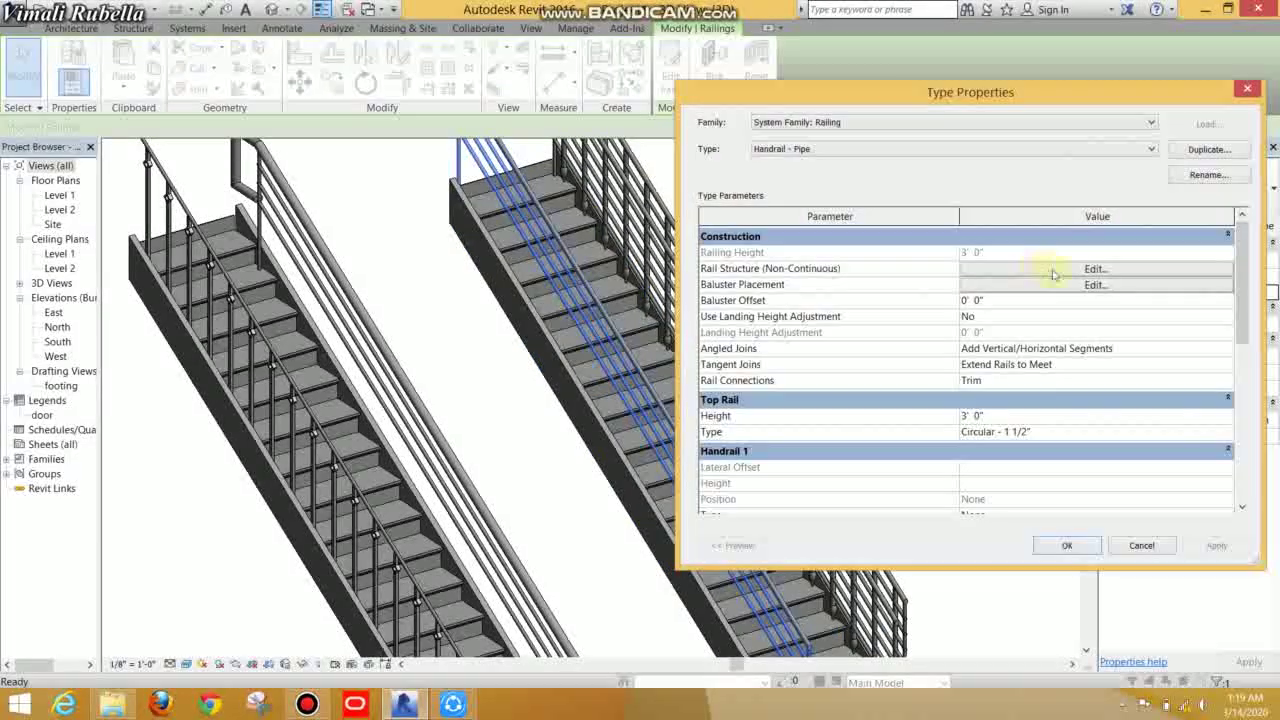
click(1055, 270)
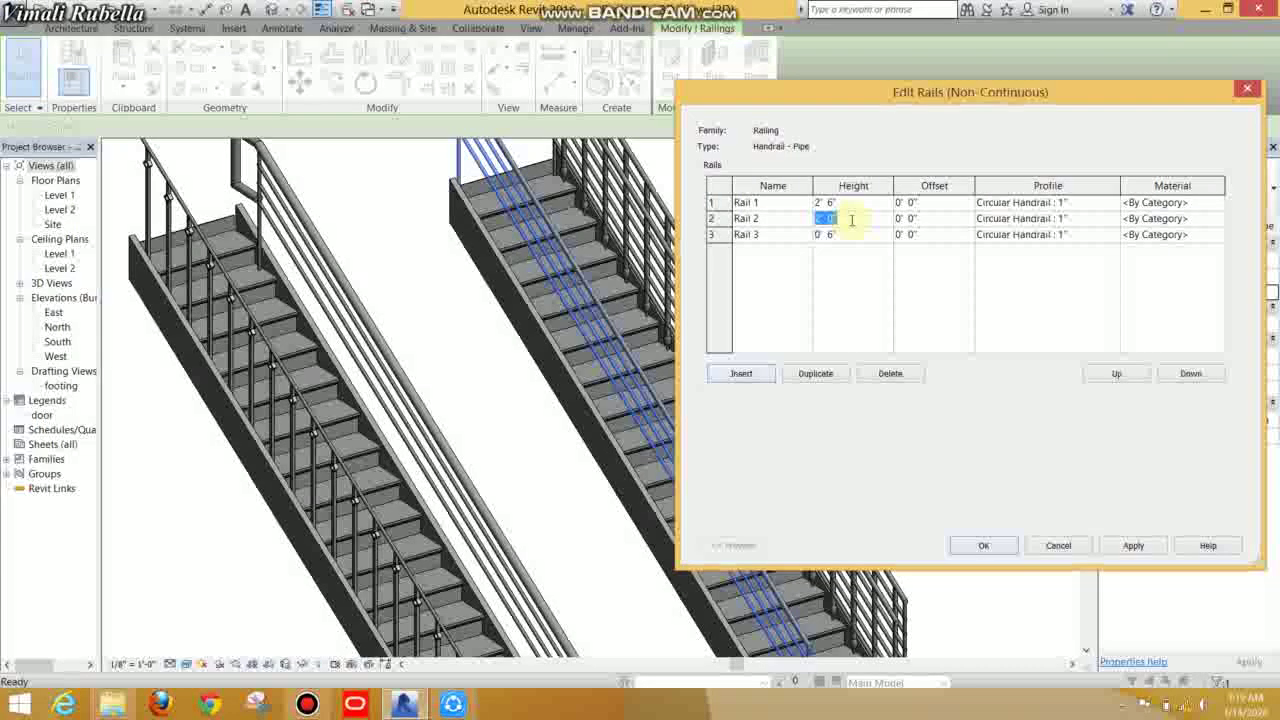
text(1)
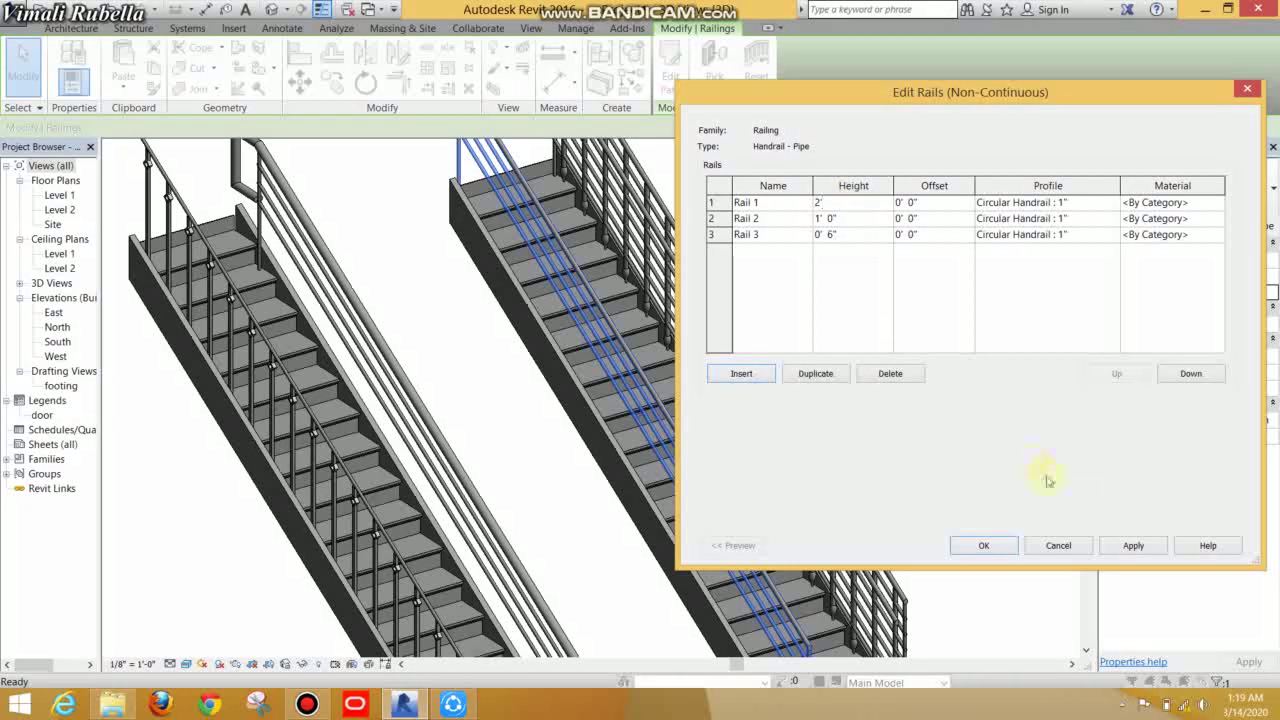
click(1130, 545)
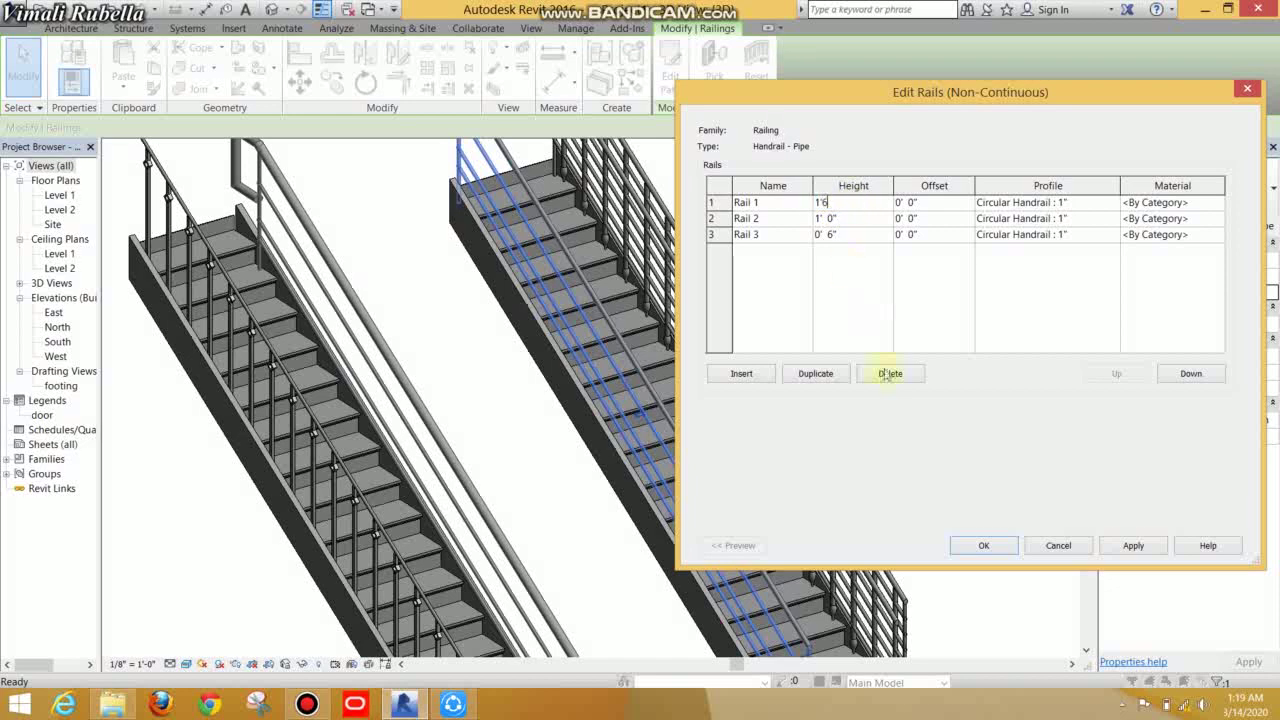
click(1130, 546)
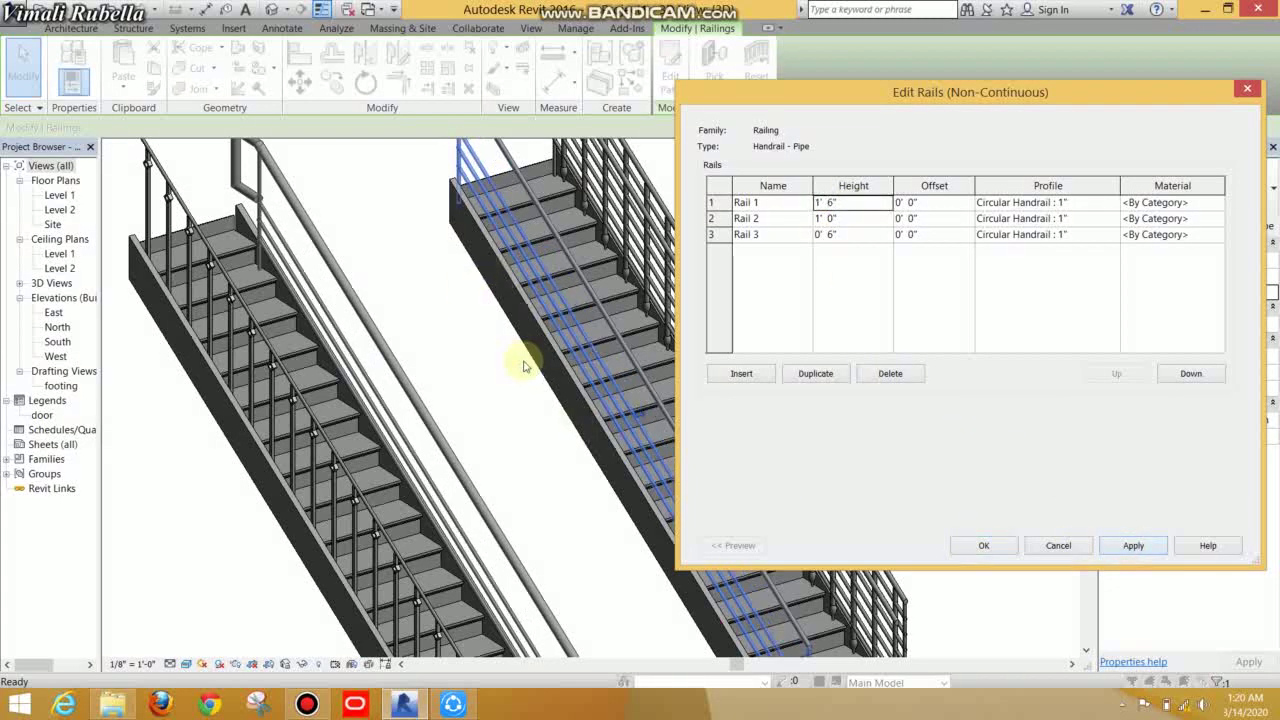
click(983, 545)
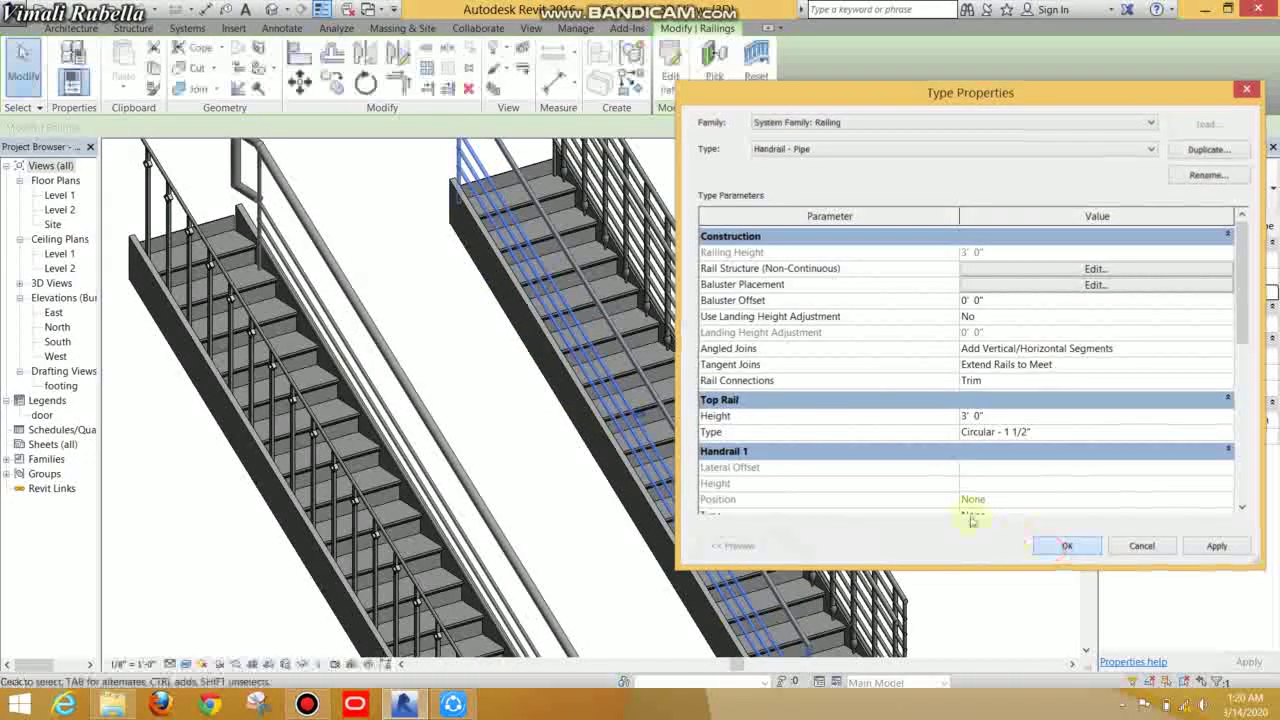
click(984, 544)
click(941, 495)
scroll(614, 366, up, 2)
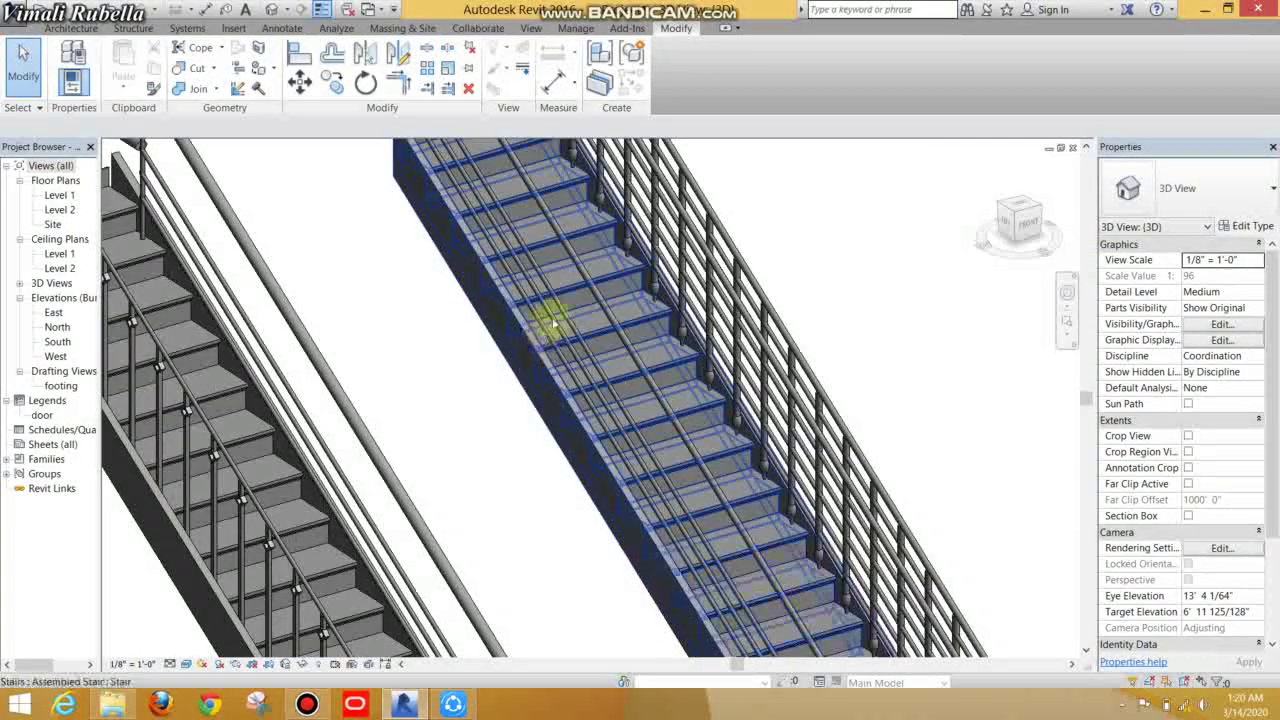
Step: Set Rail 1 of the Handrail - Pipe type to the Rectangular Handrail : 2" x 3" profile
click(569, 302)
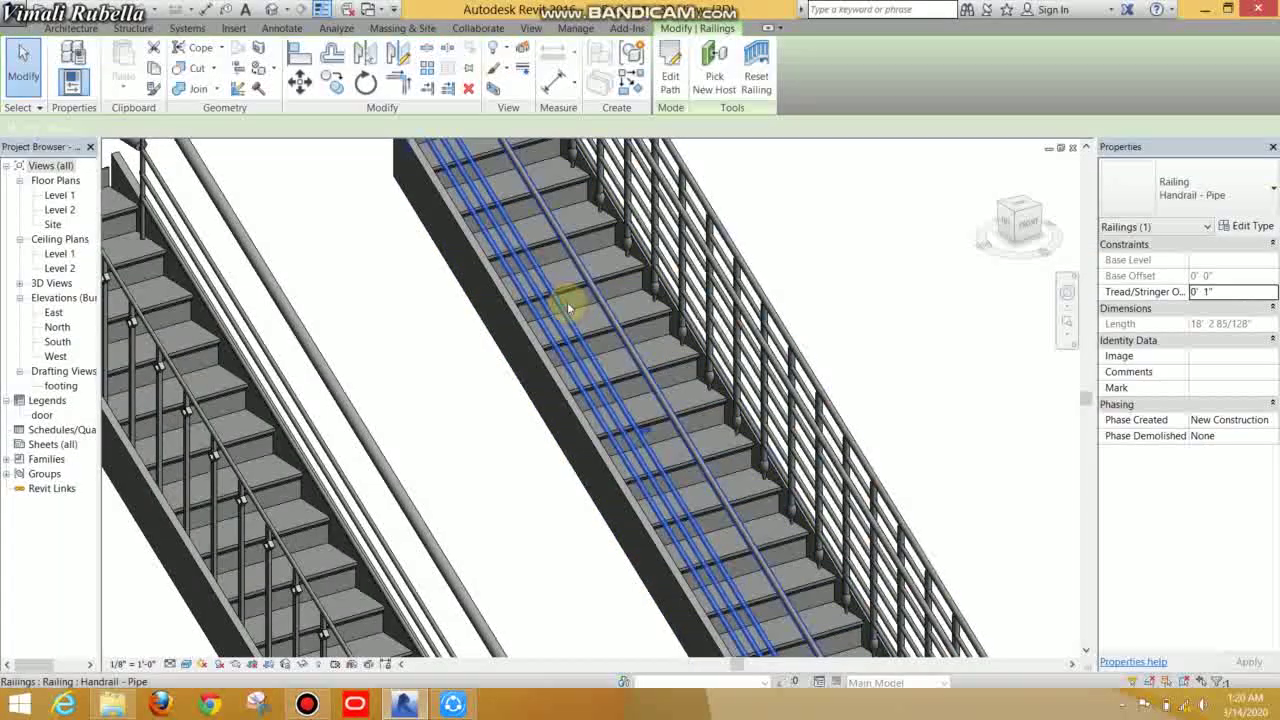
click(1247, 228)
click(1087, 276)
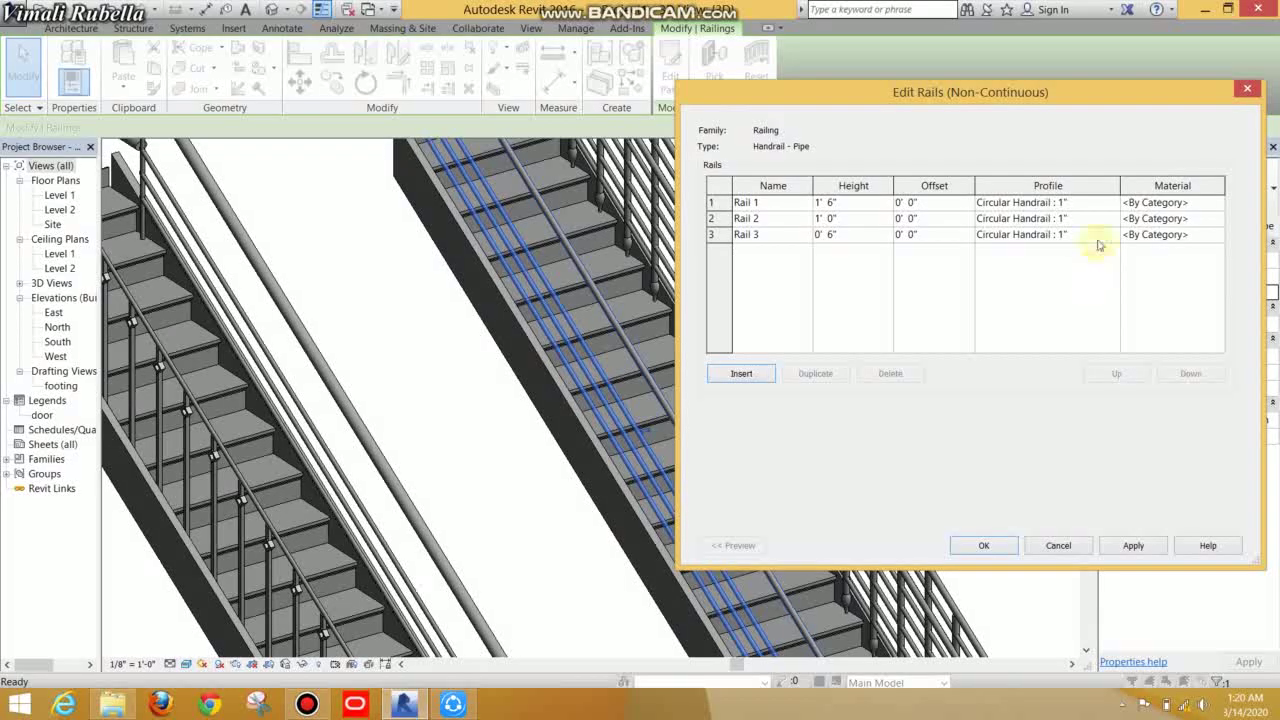
click(1114, 202)
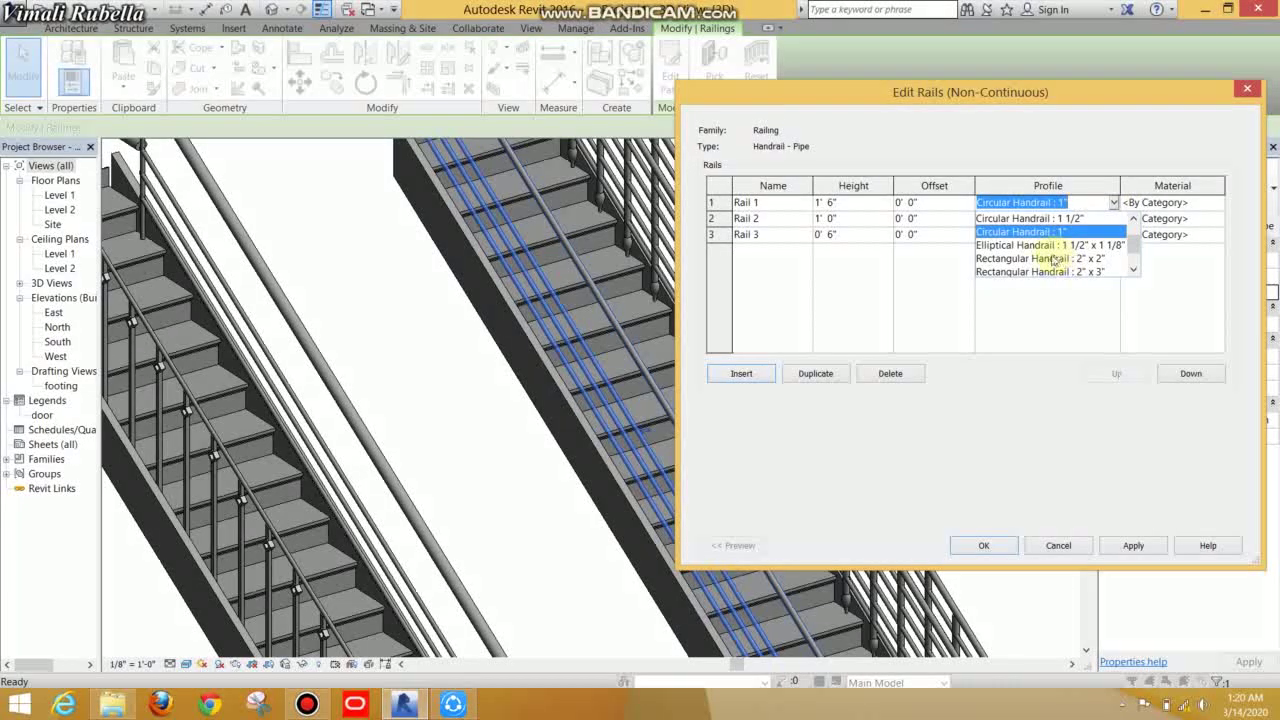
scroll(1022, 250, down, 2)
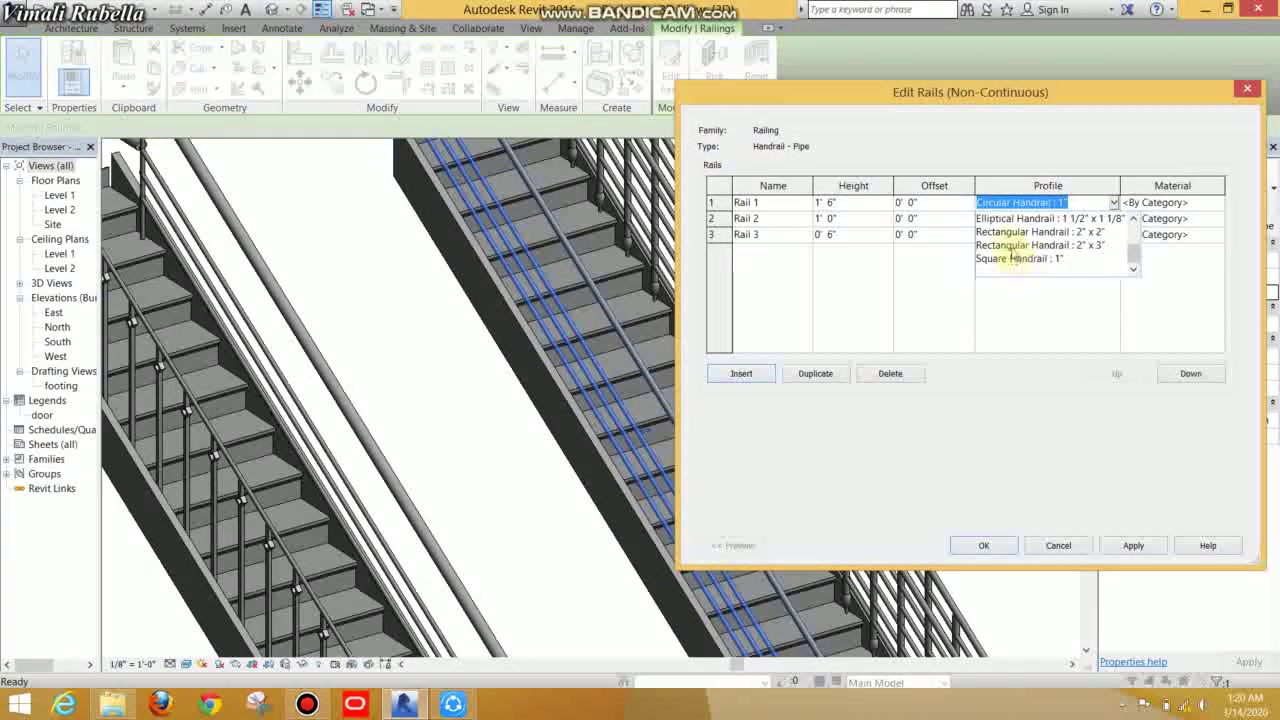
click(1017, 245)
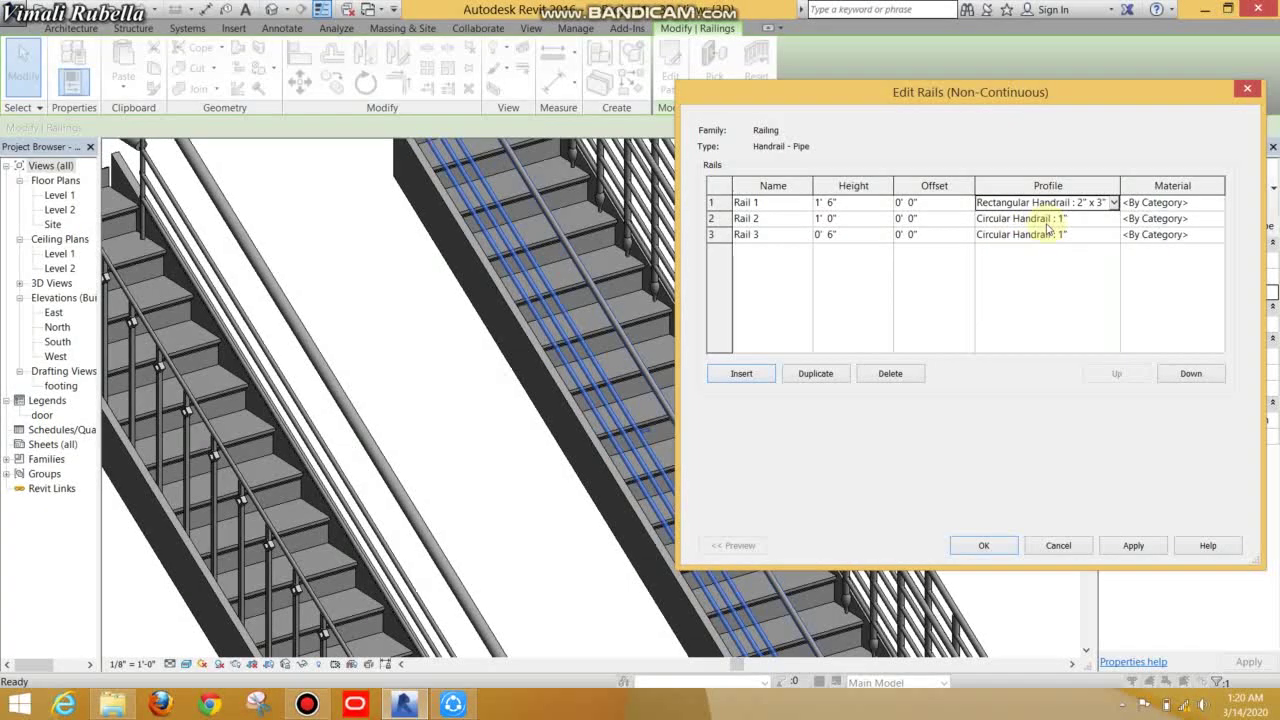
click(985, 545)
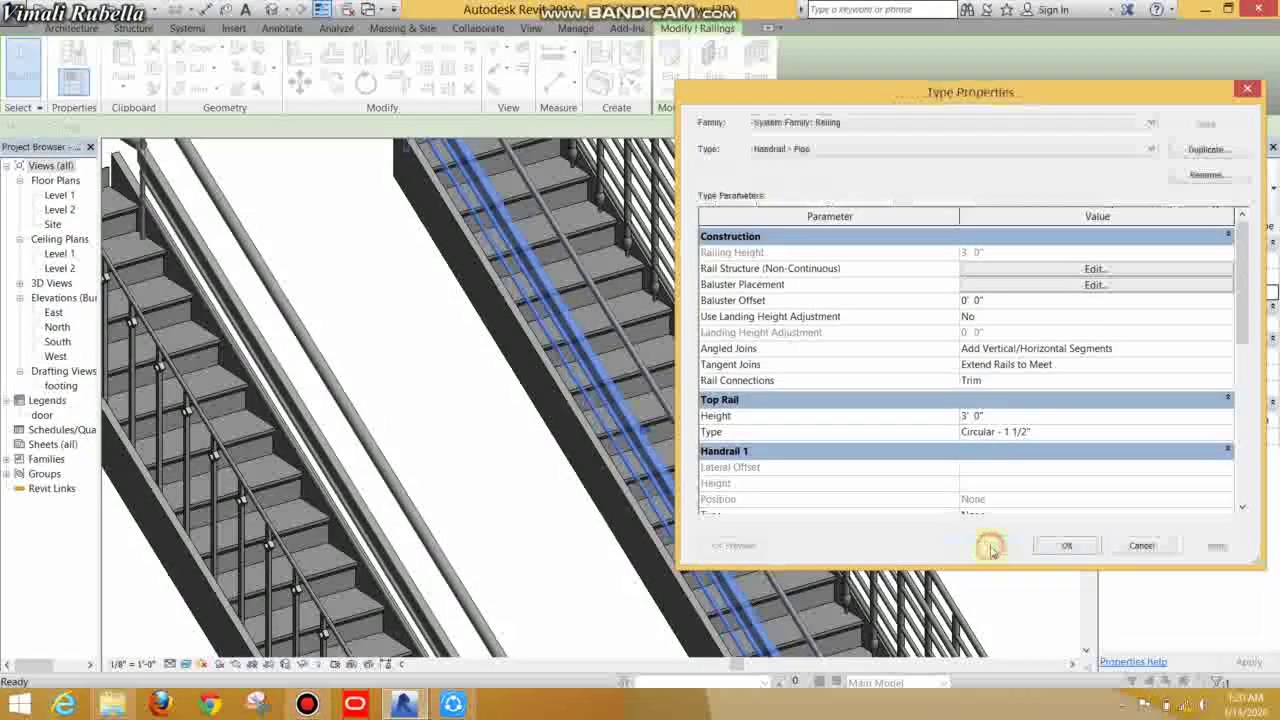
click(1063, 541)
key(Escape)
scroll(525, 355, up, 1)
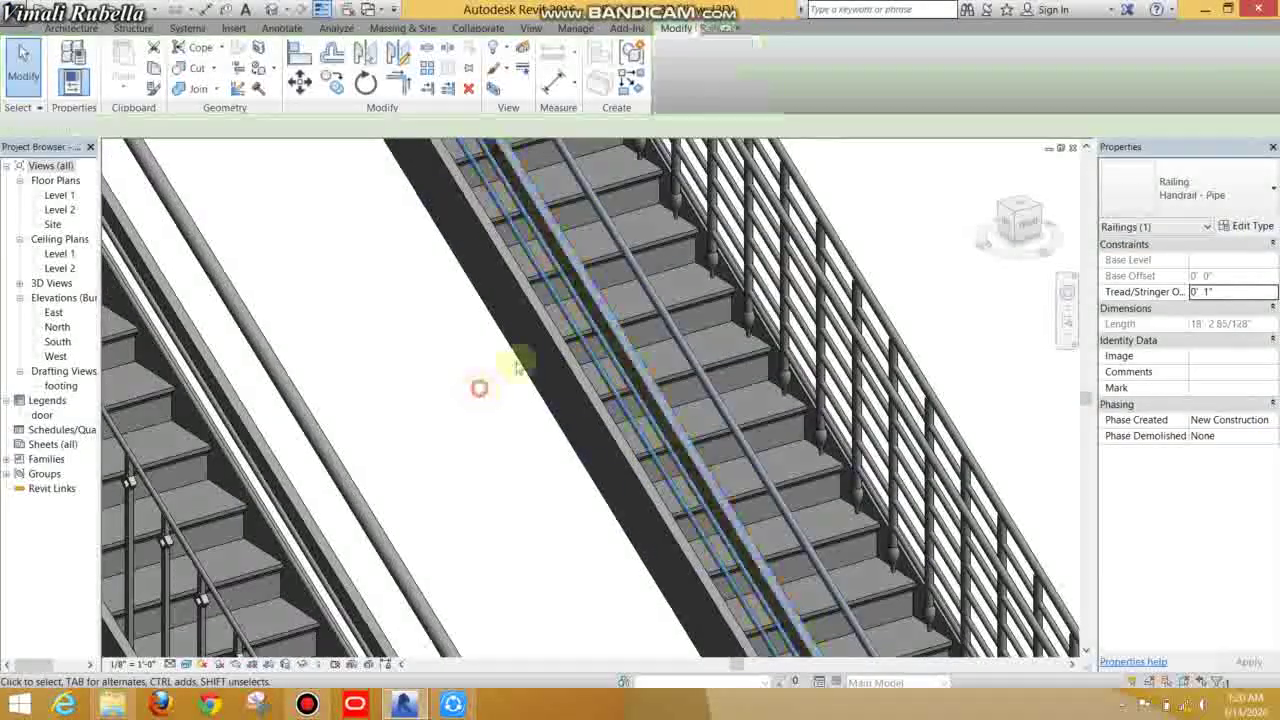
scroll(570, 330, up, 1)
scroll(583, 357, up, 1)
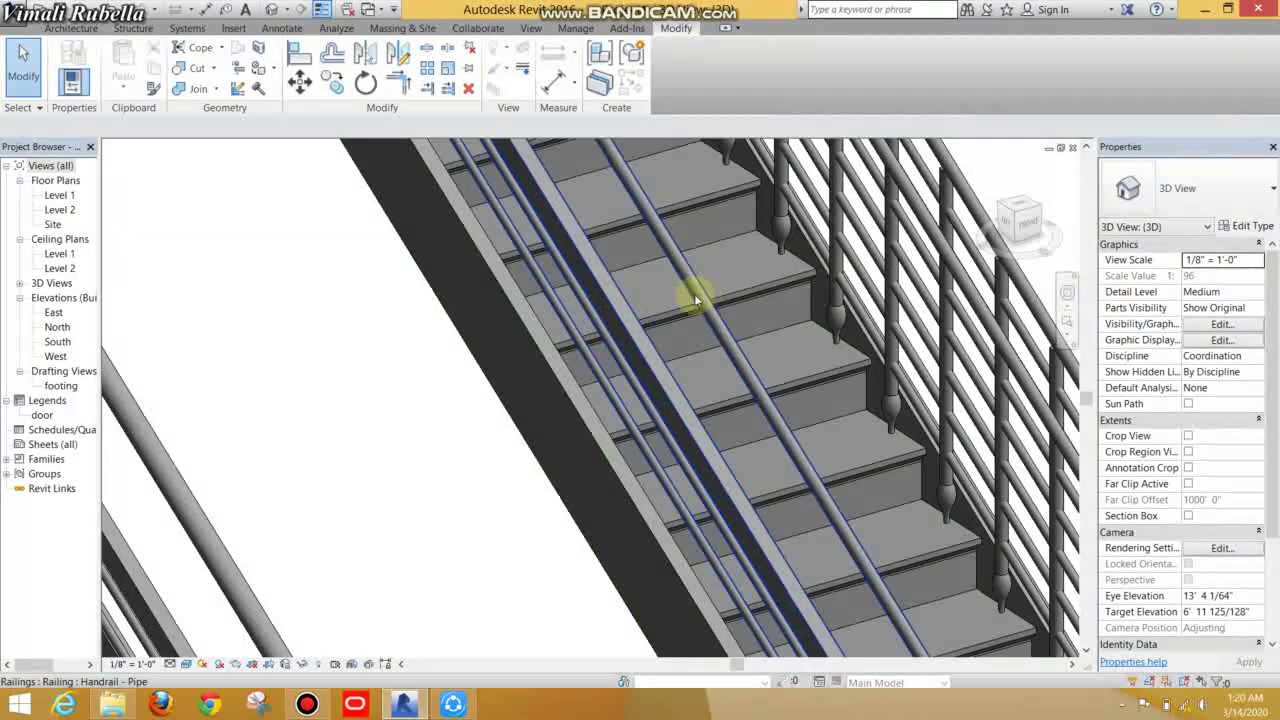
Step: Edit the stair's top rail and finish, keeping its Circular Handrail 1 1/2" profile
key(Tab)
key(Tab)
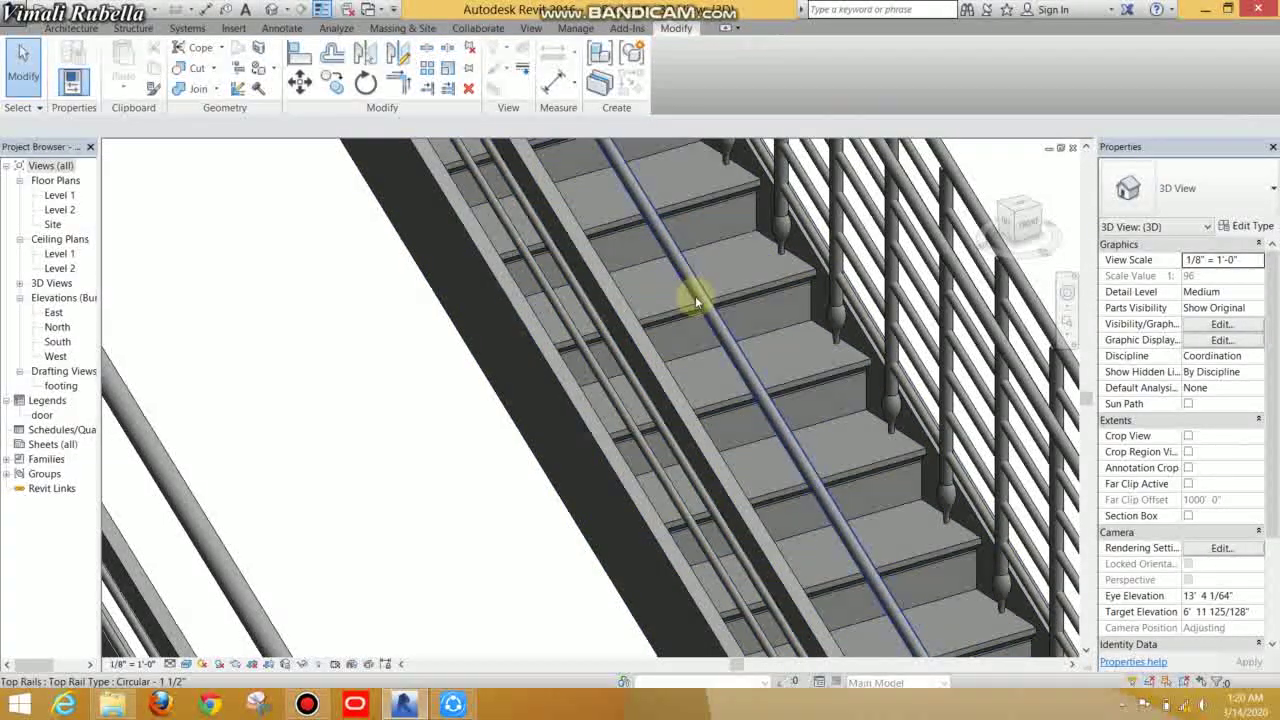
click(697, 300)
click(683, 86)
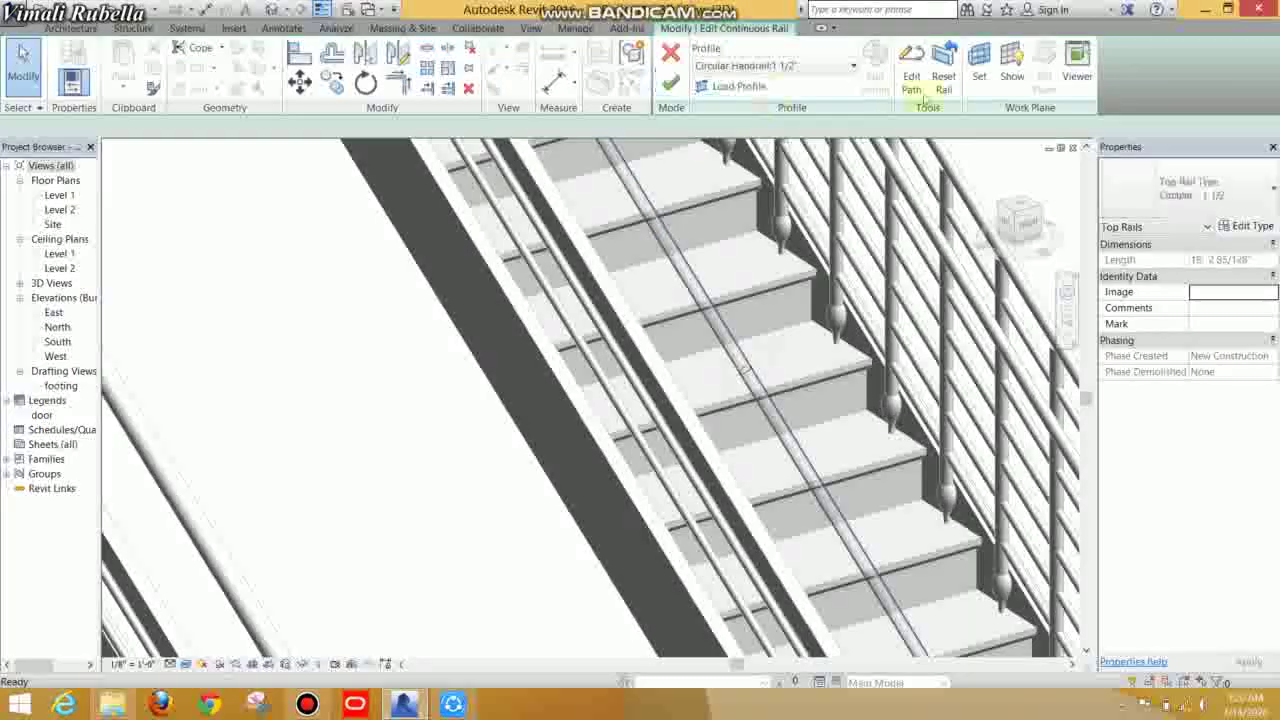
click(775, 65)
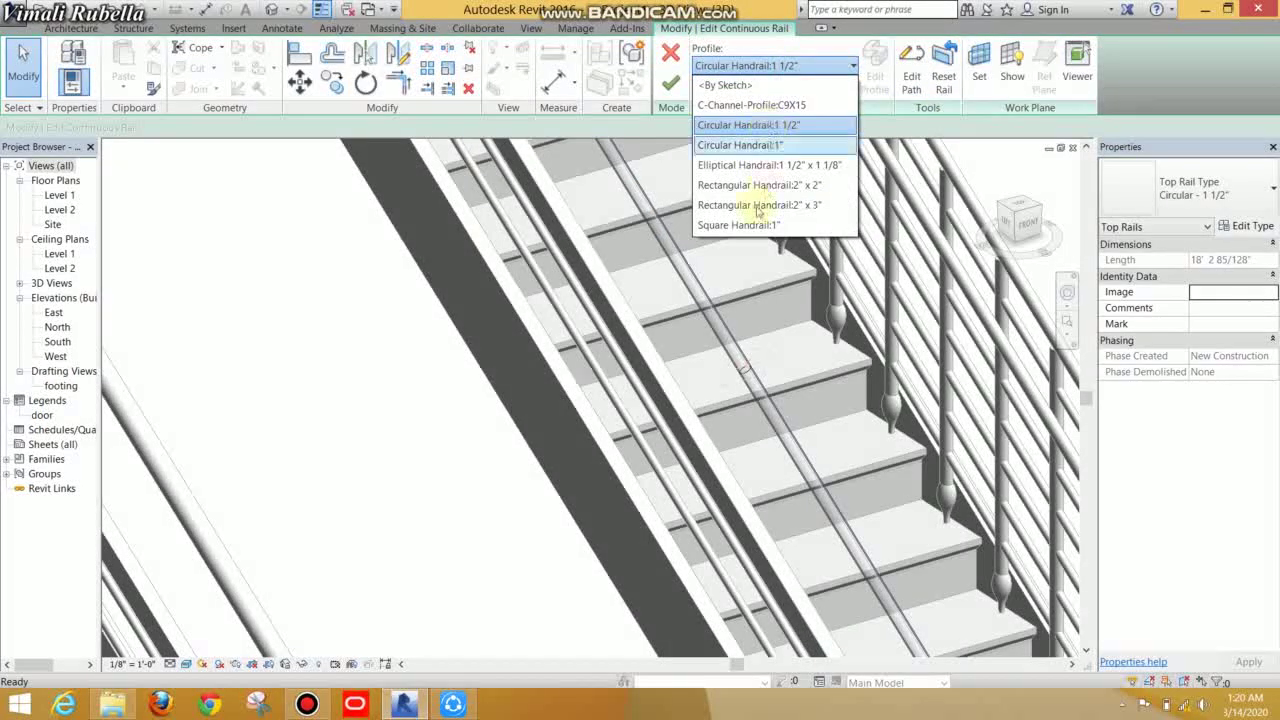
click(672, 85)
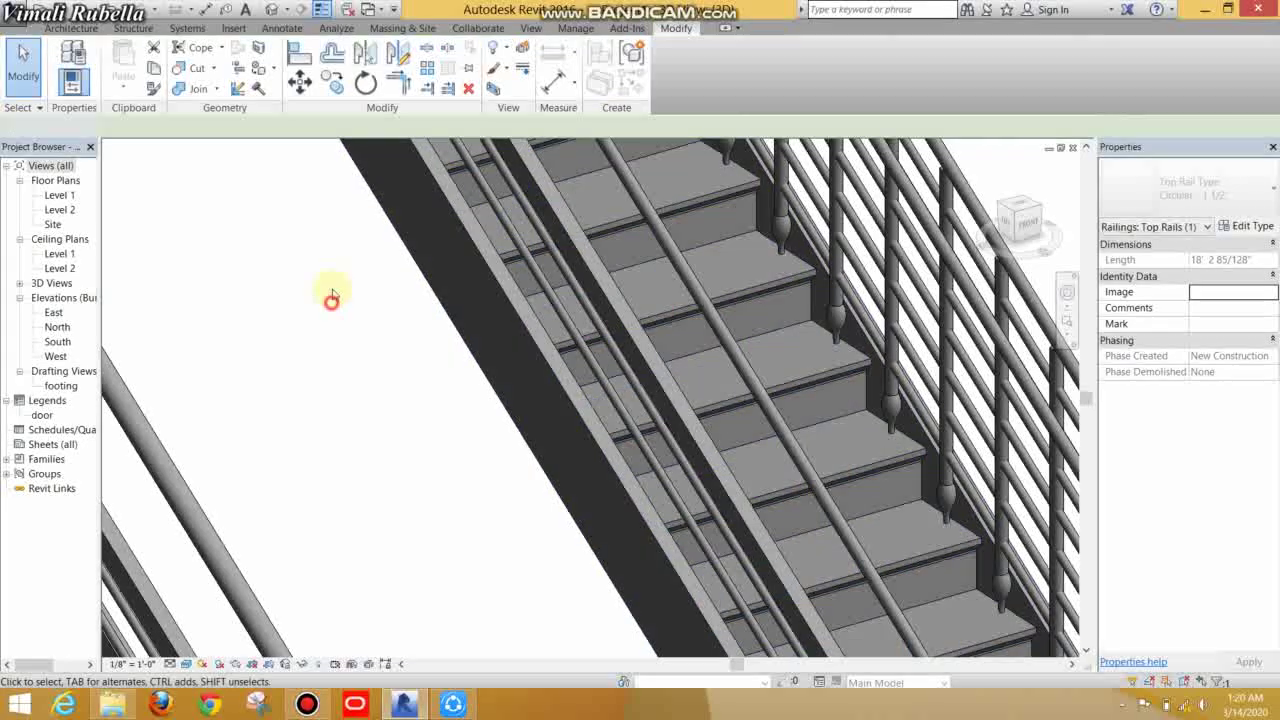
Step: Clear the selection and start a new family from a template
click(334, 300)
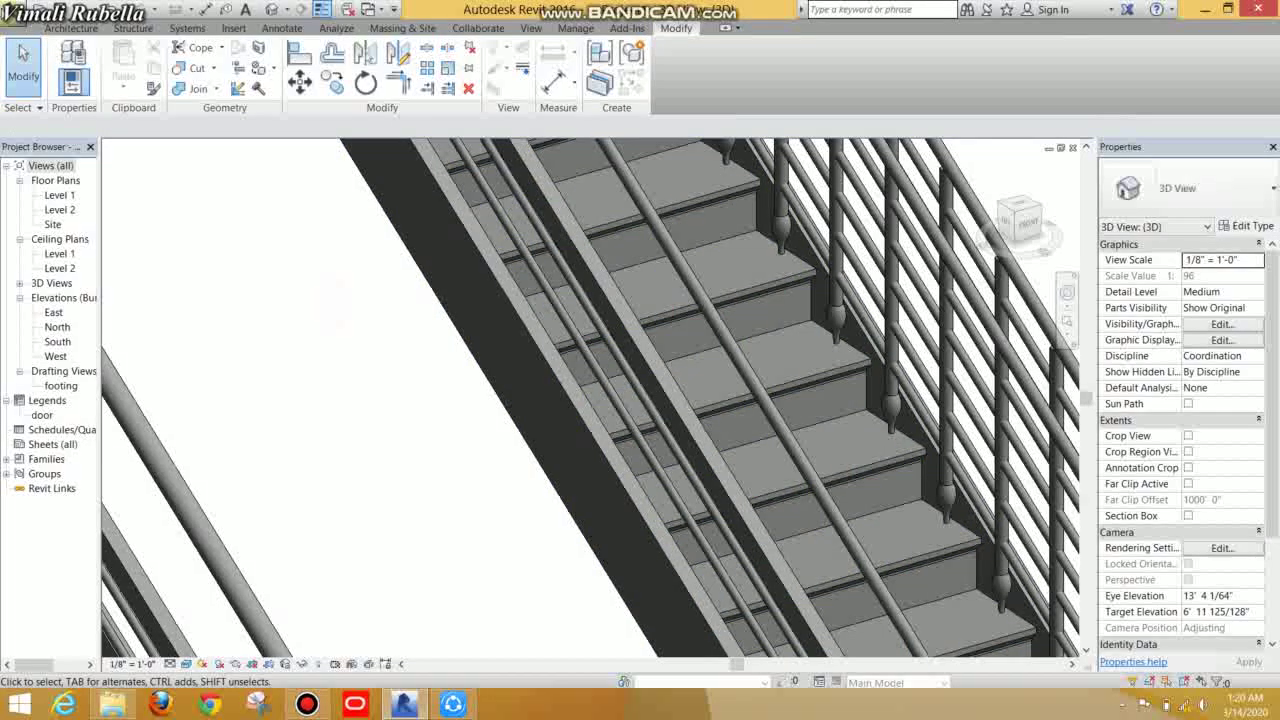
click(15, 12)
click(166, 120)
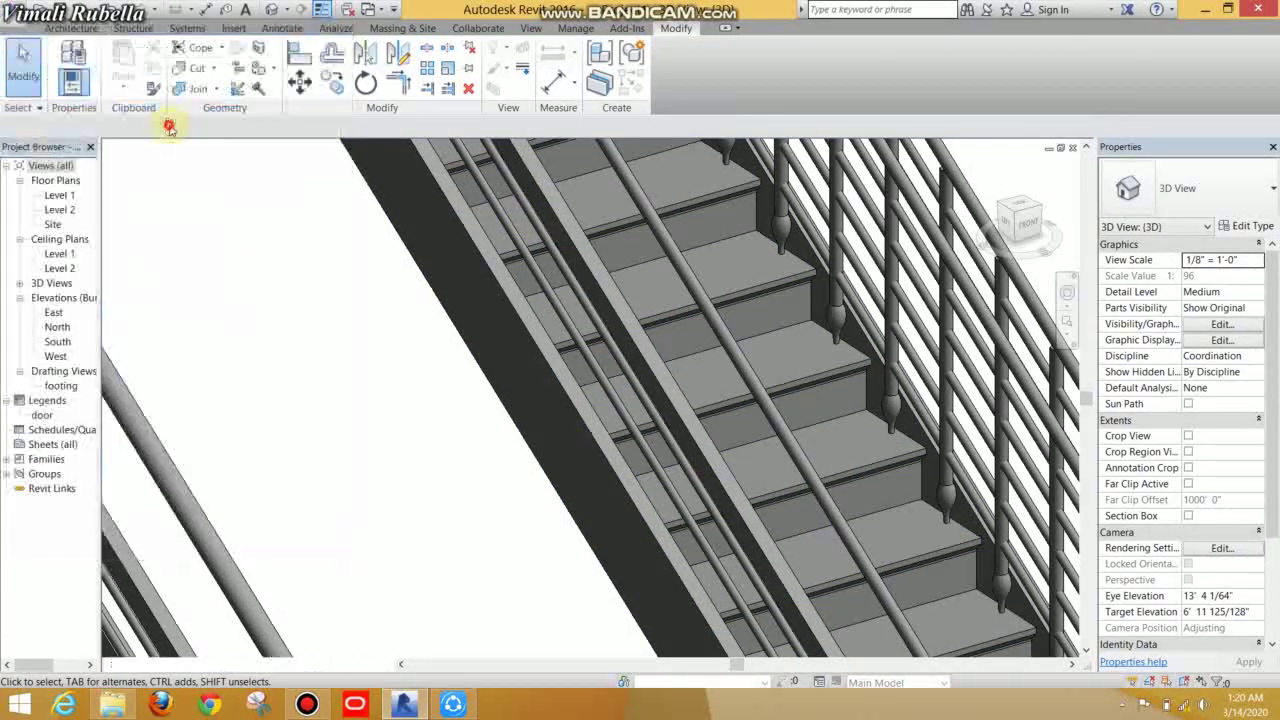
Step: Search the family templates for 'profile', then cancel the new family
click(333, 240)
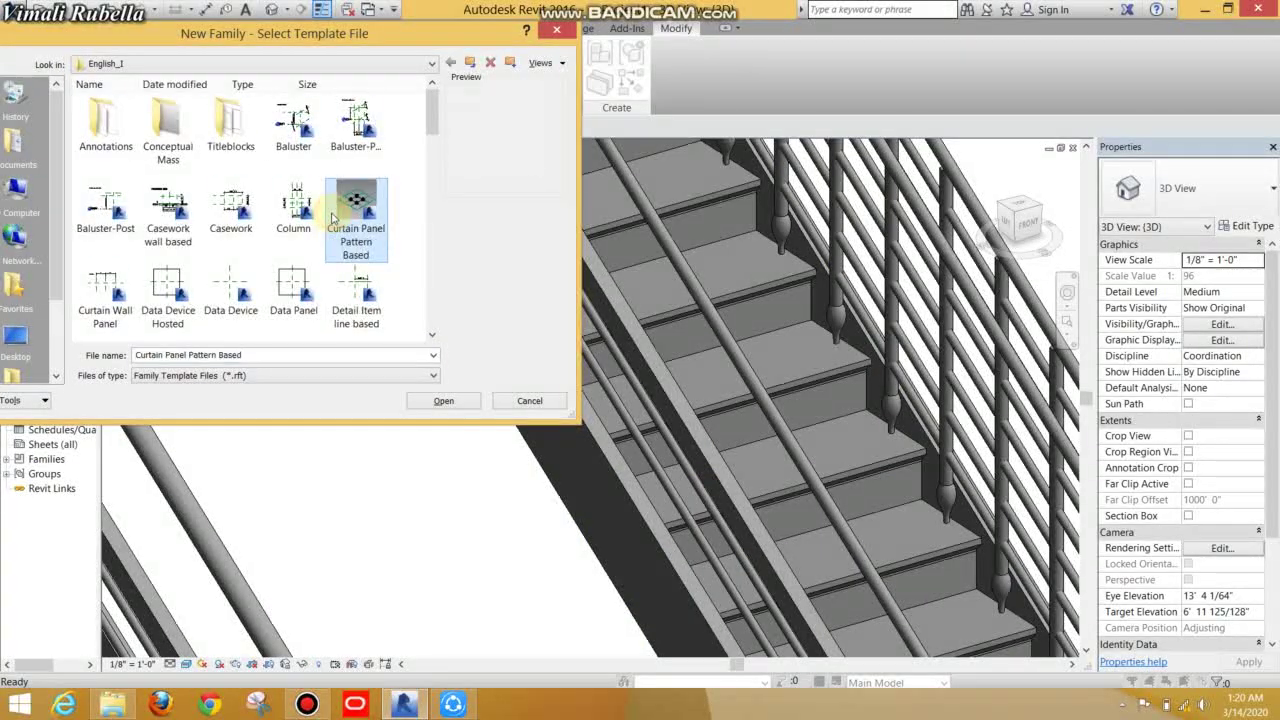
text(profile)
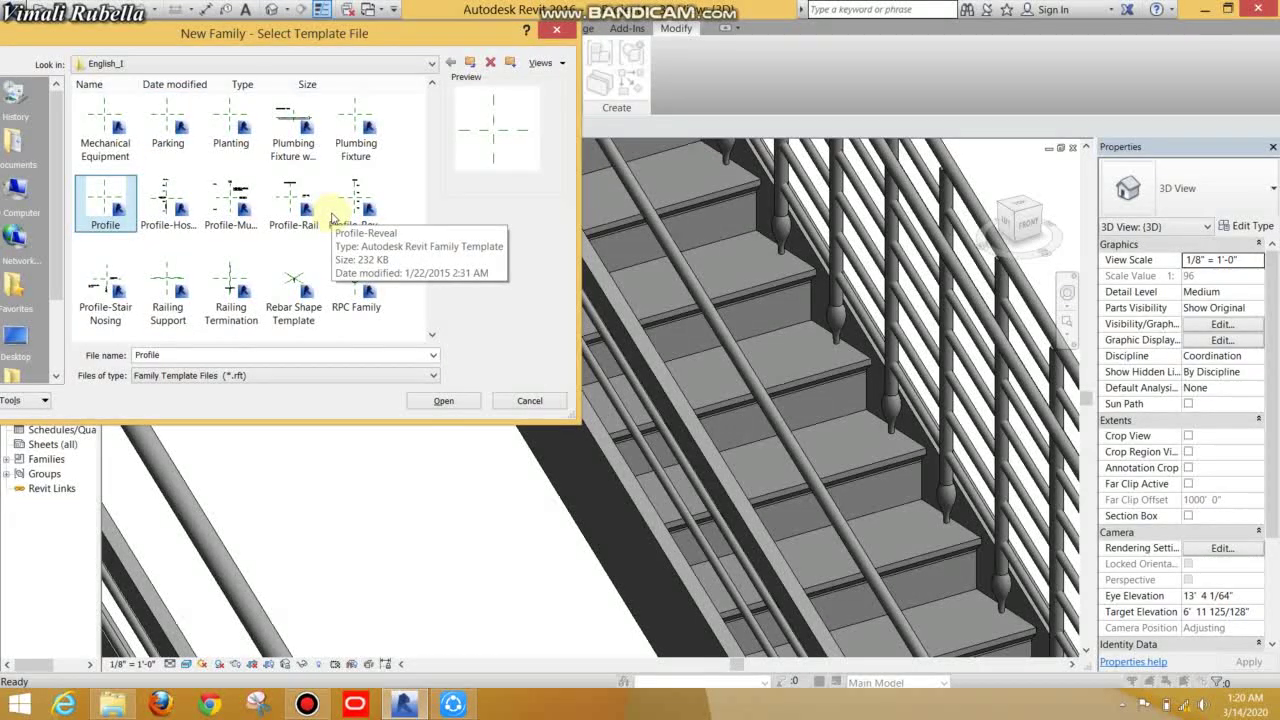
click(510, 400)
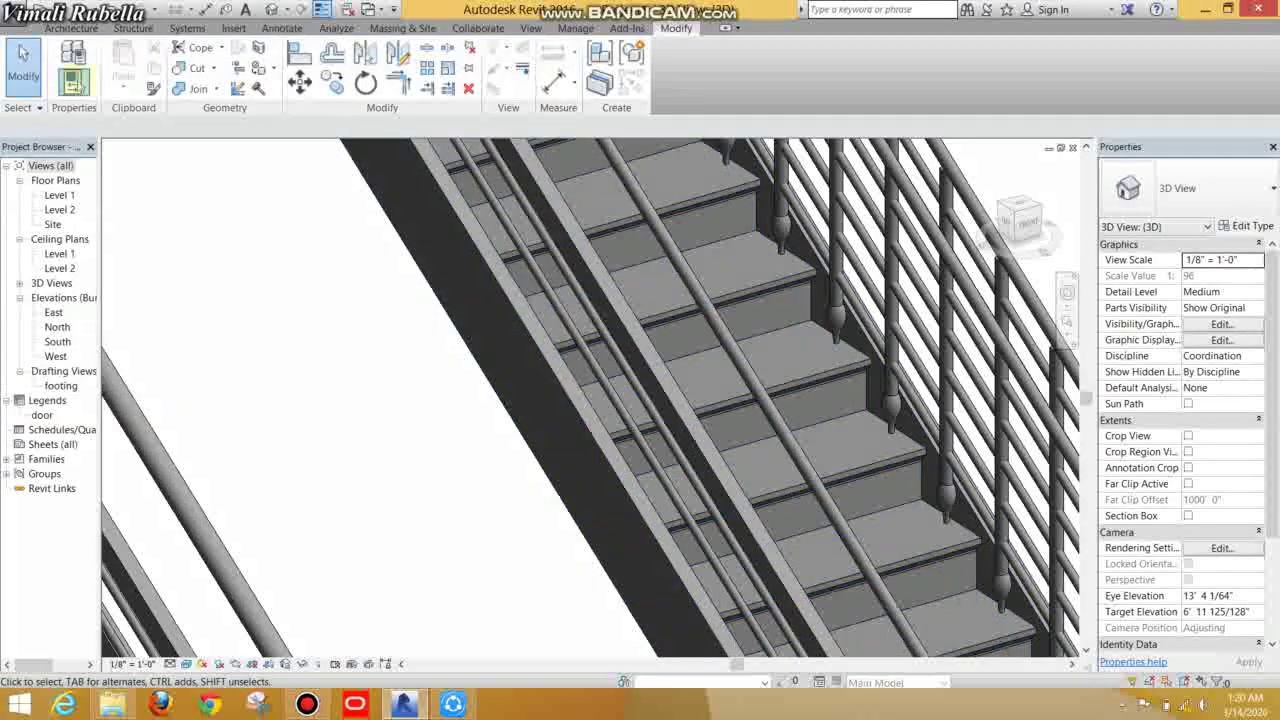
Step: Load the Decorate Rail family from Profiles > Railings into the project
click(231, 30)
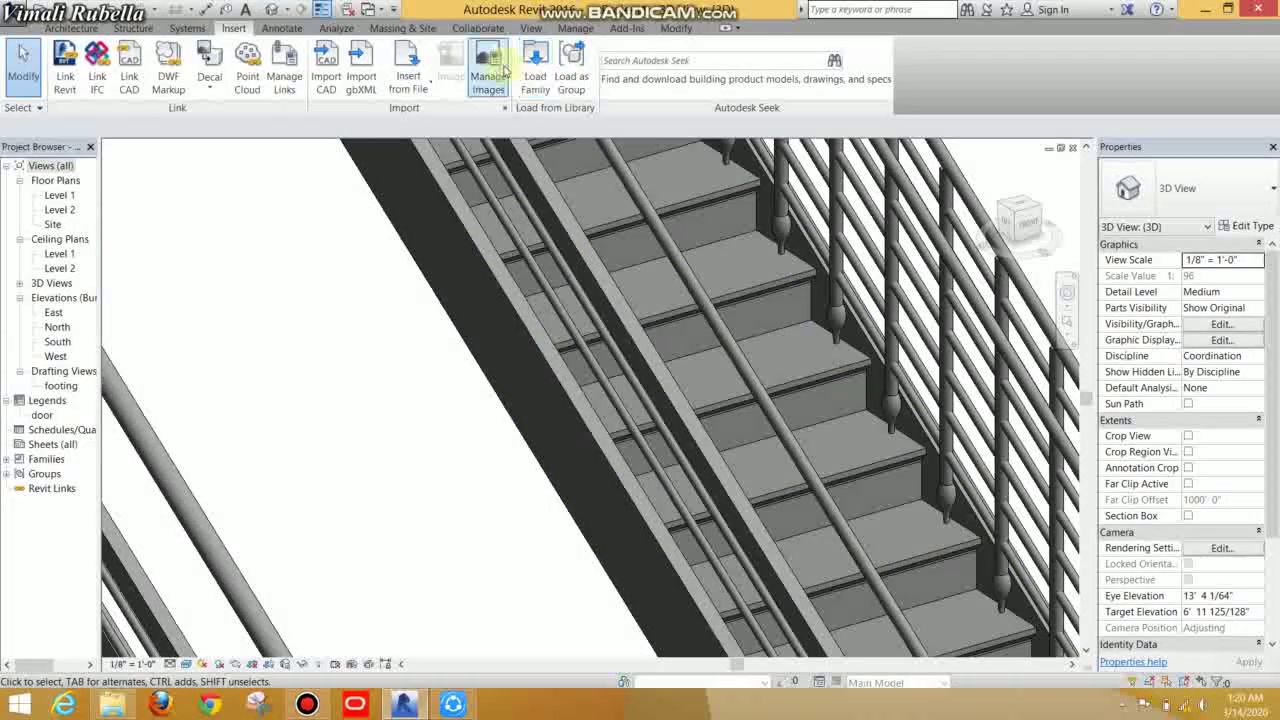
click(534, 74)
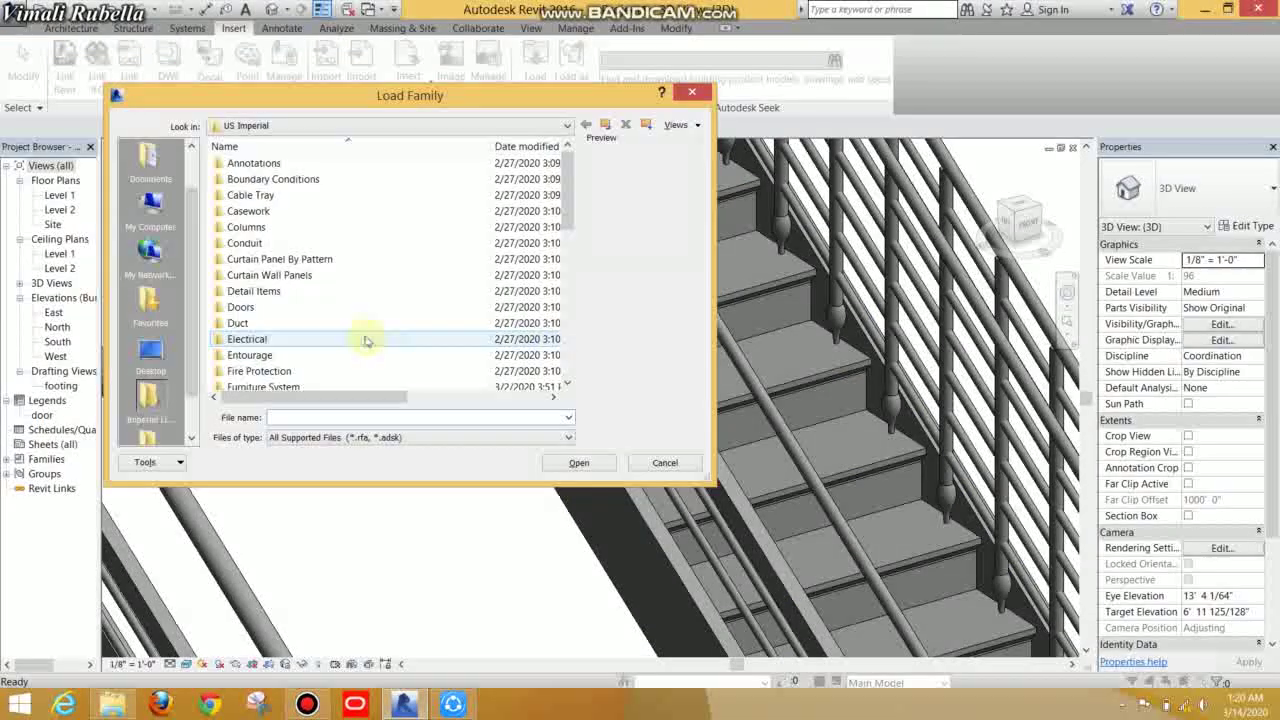
text(pr)
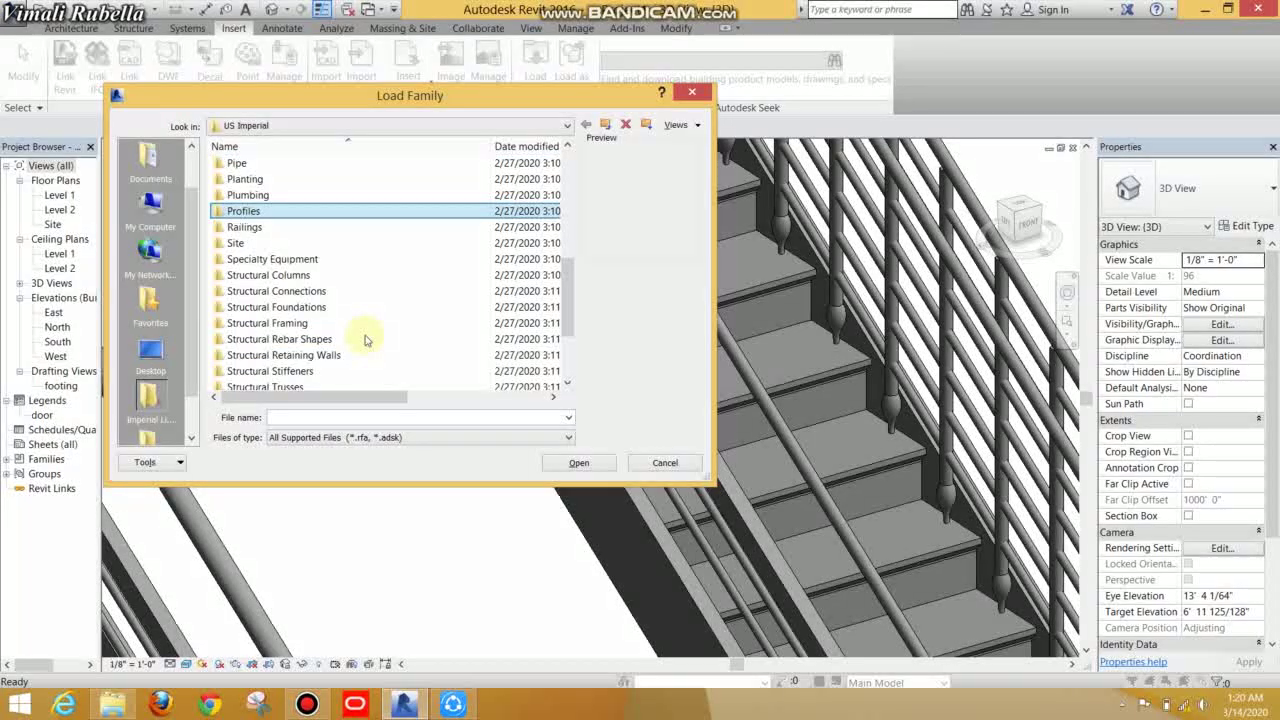
double_click(285, 211)
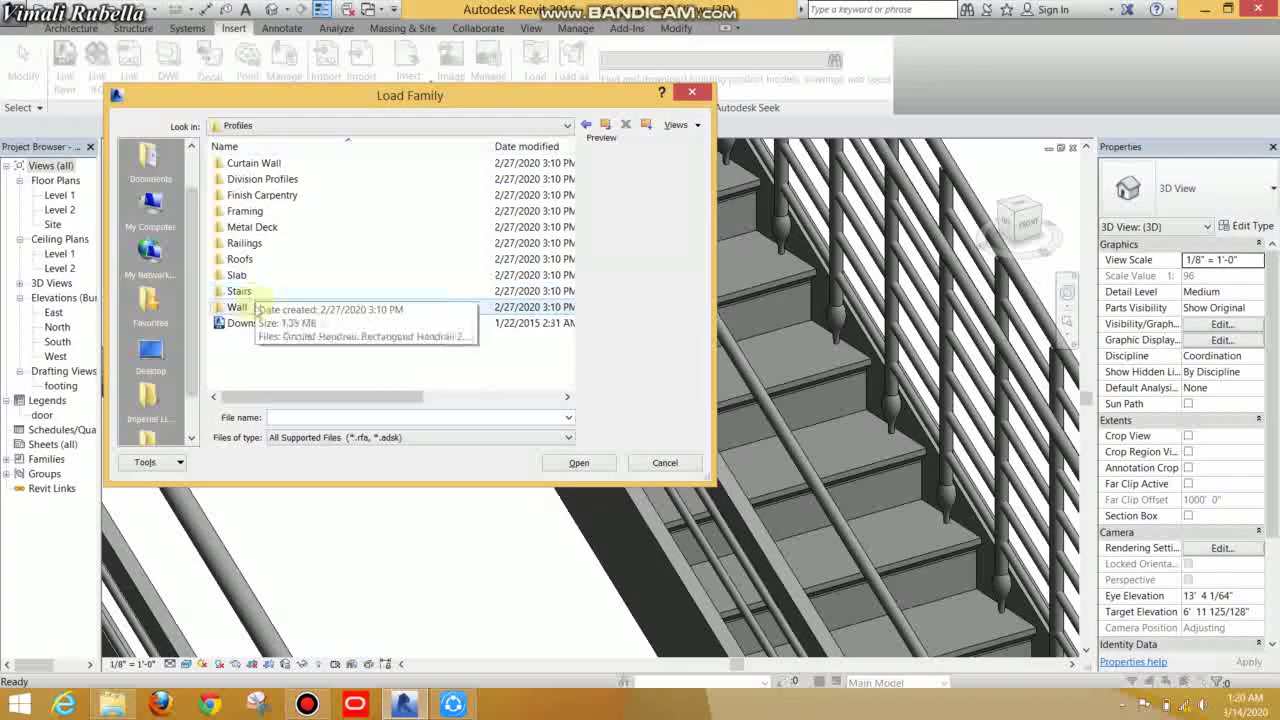
double_click(278, 243)
click(243, 164)
click(245, 179)
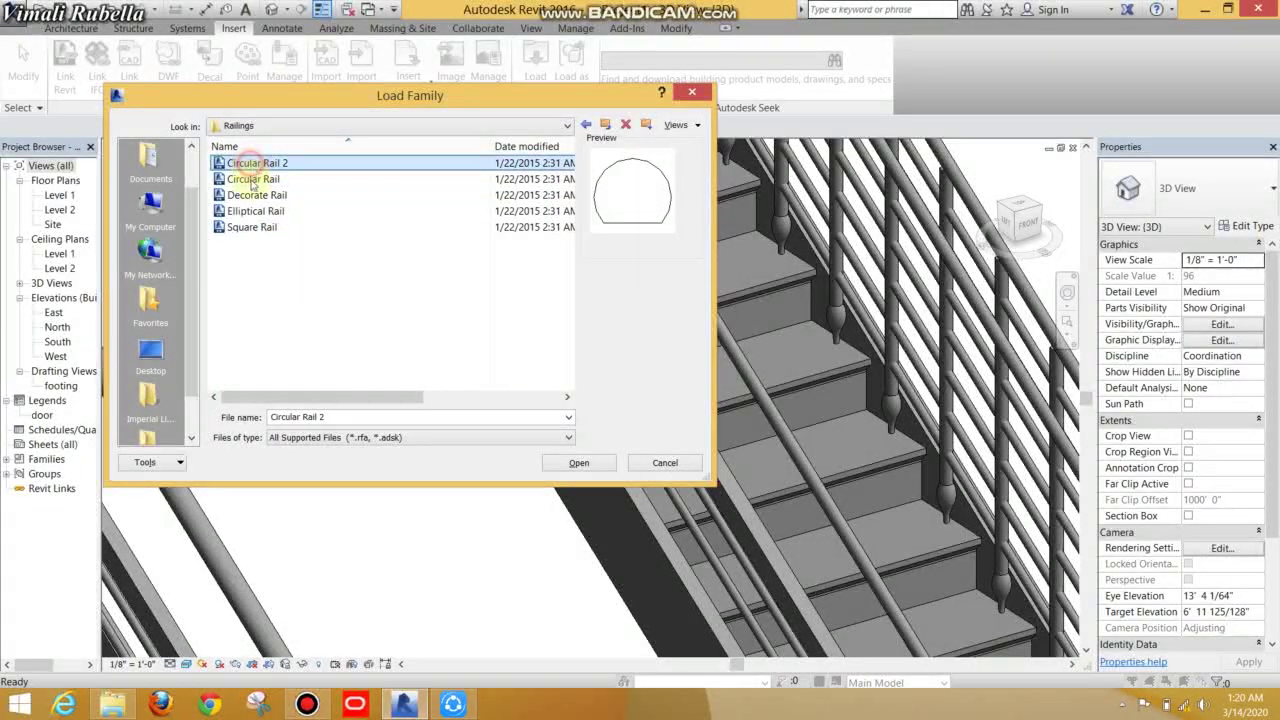
click(252, 196)
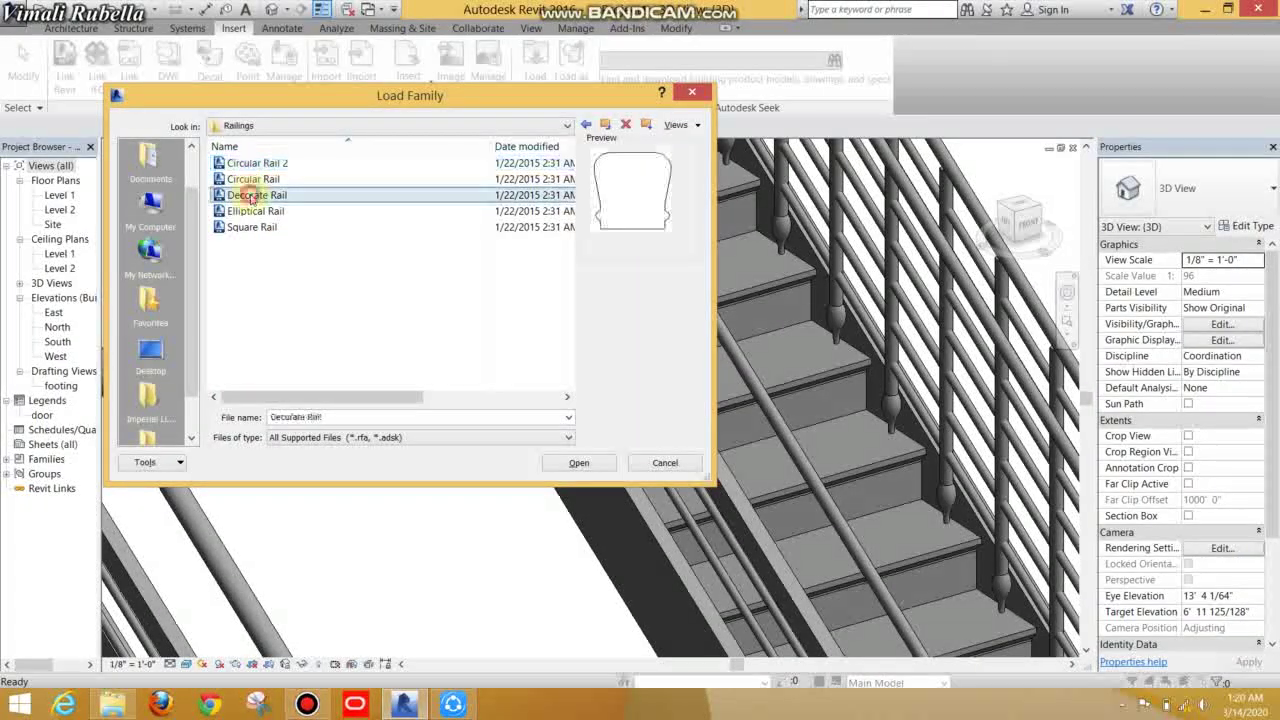
click(579, 462)
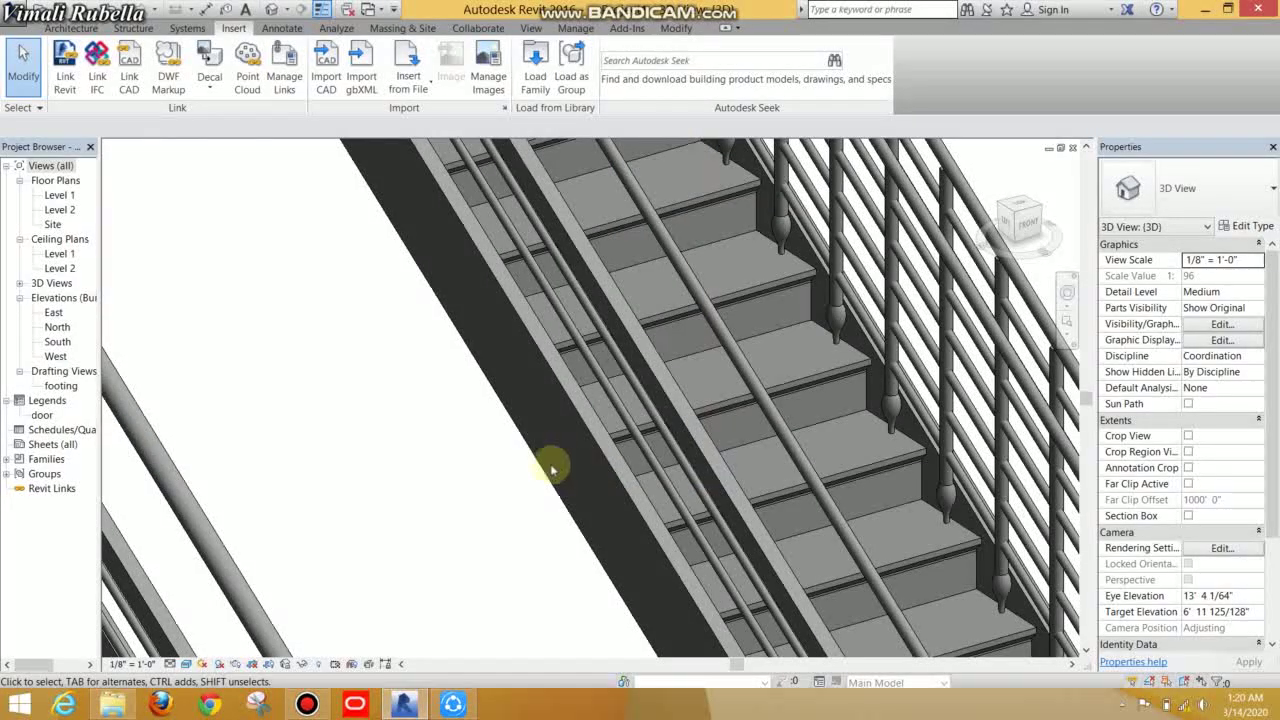
scroll(464, 469, down, 3)
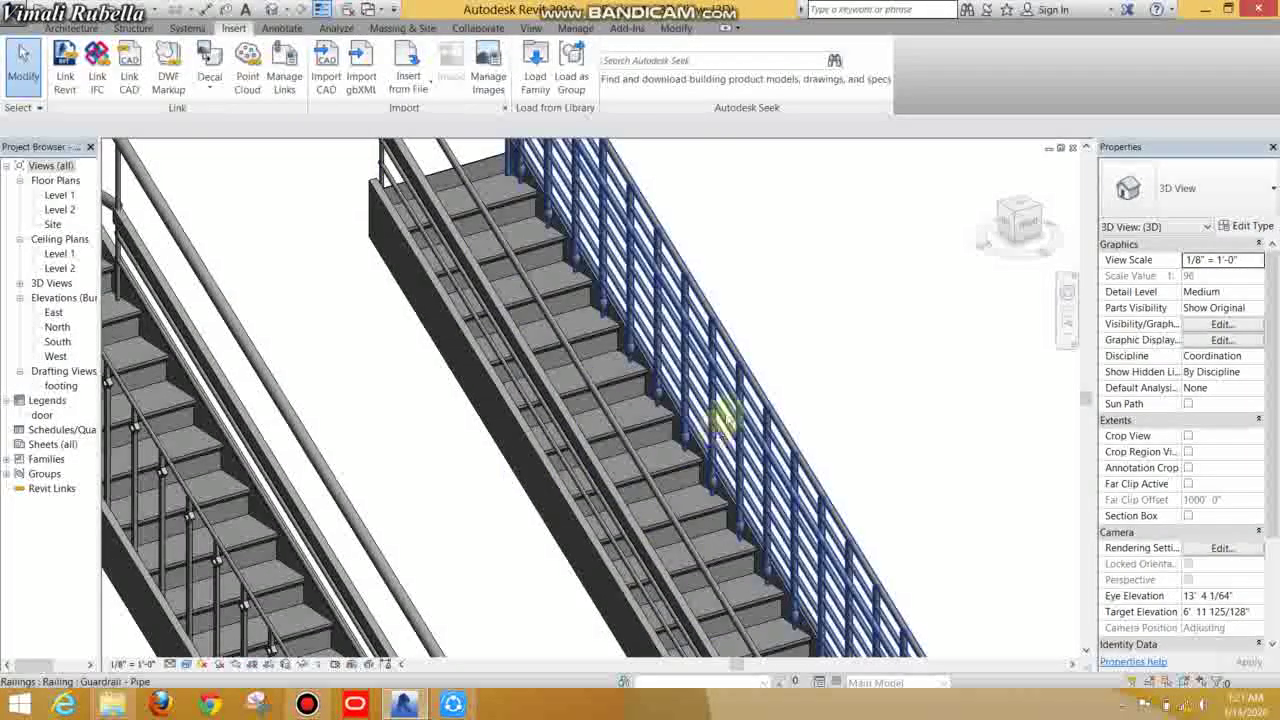
scroll(517, 385, up, 2)
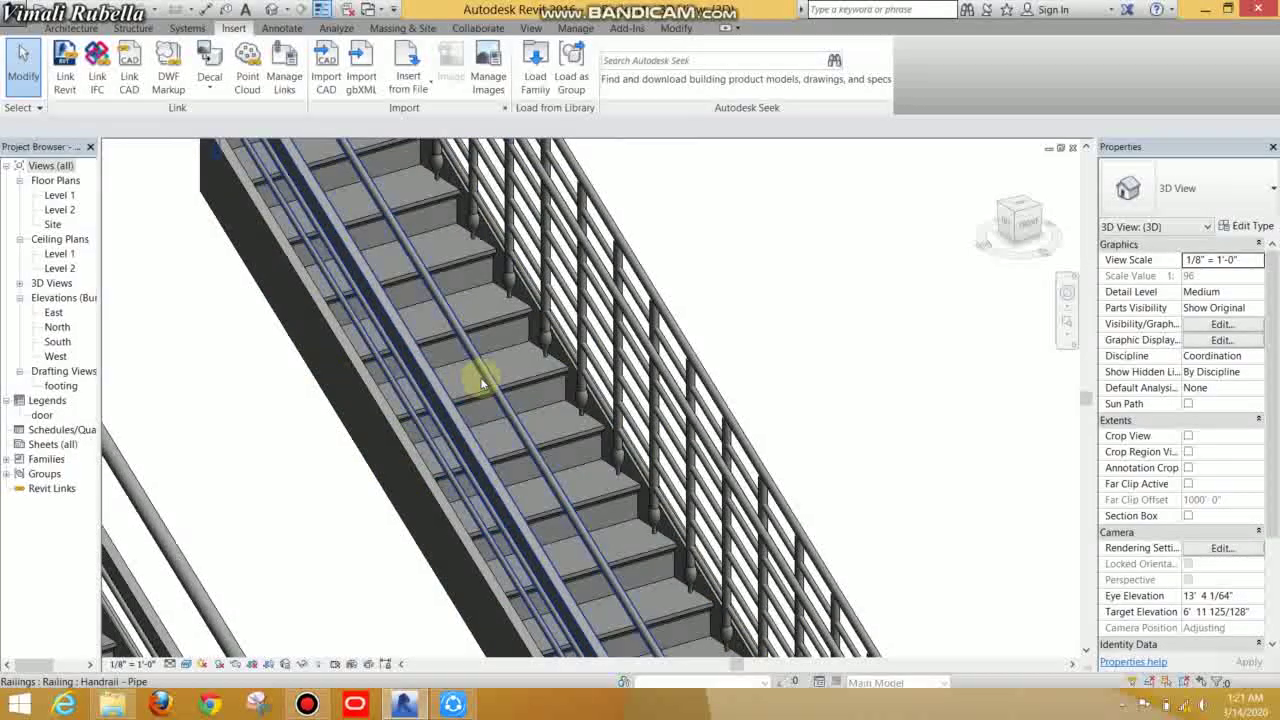
Step: Switch the top rail's profile to Decorate Rail 2 5/8" x 2 3/8" and zoom in to check it
click(481, 384)
click(675, 82)
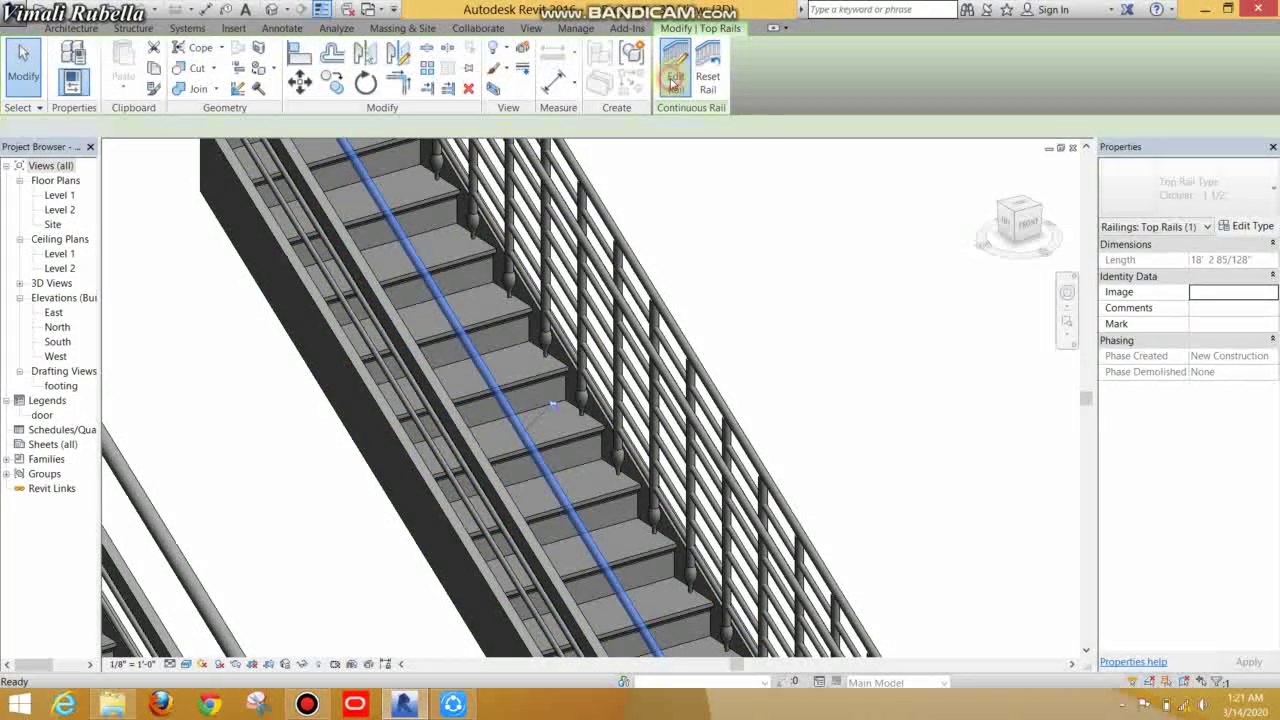
click(806, 66)
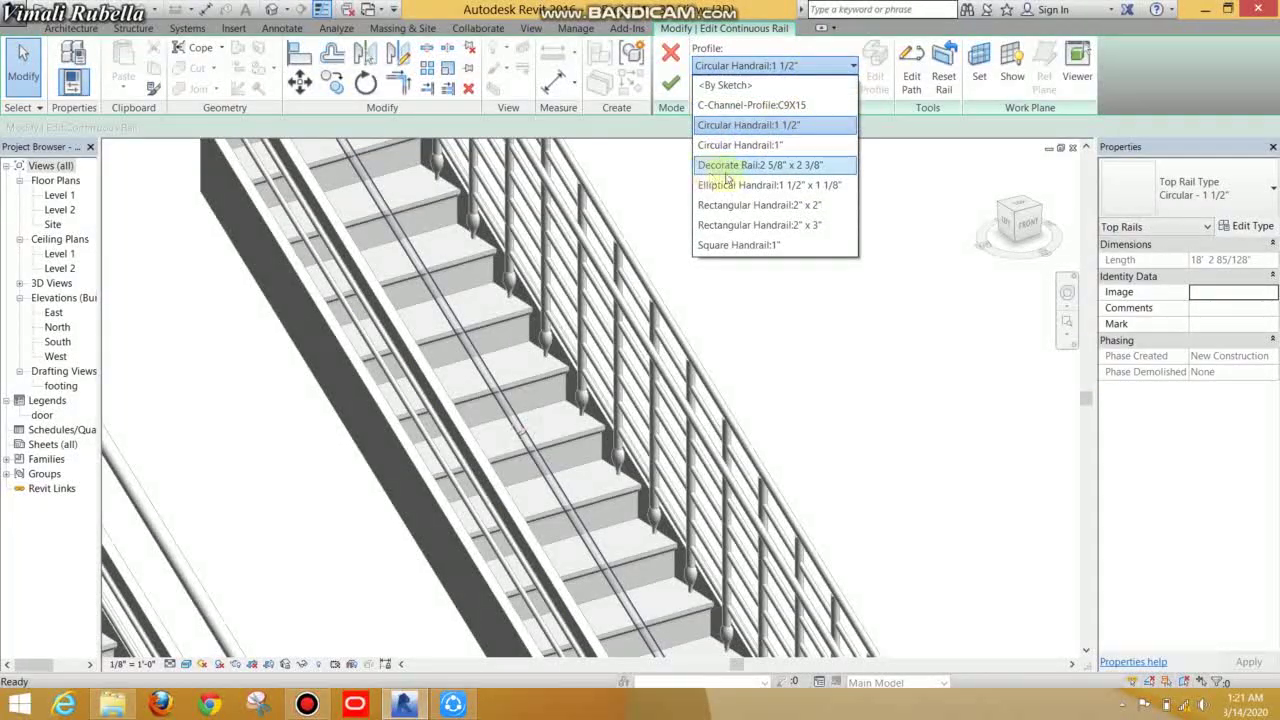
click(728, 166)
click(670, 82)
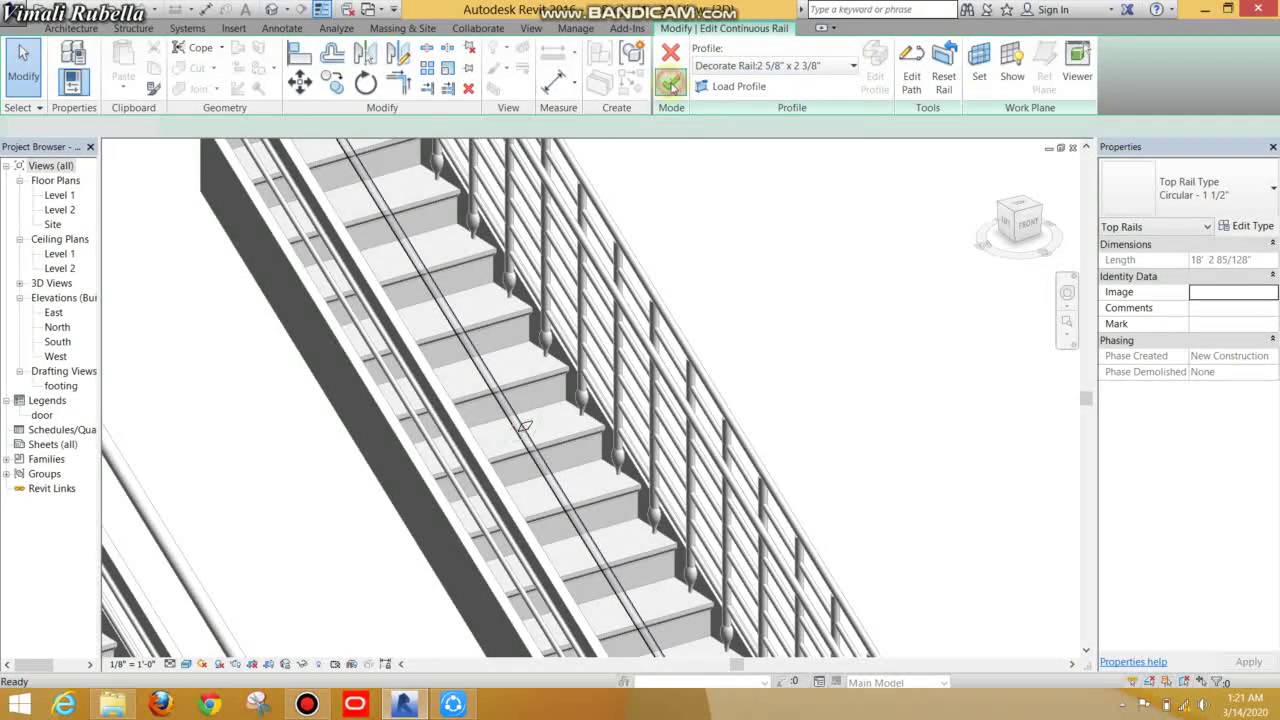
click(814, 337)
scroll(645, 438, up, 2)
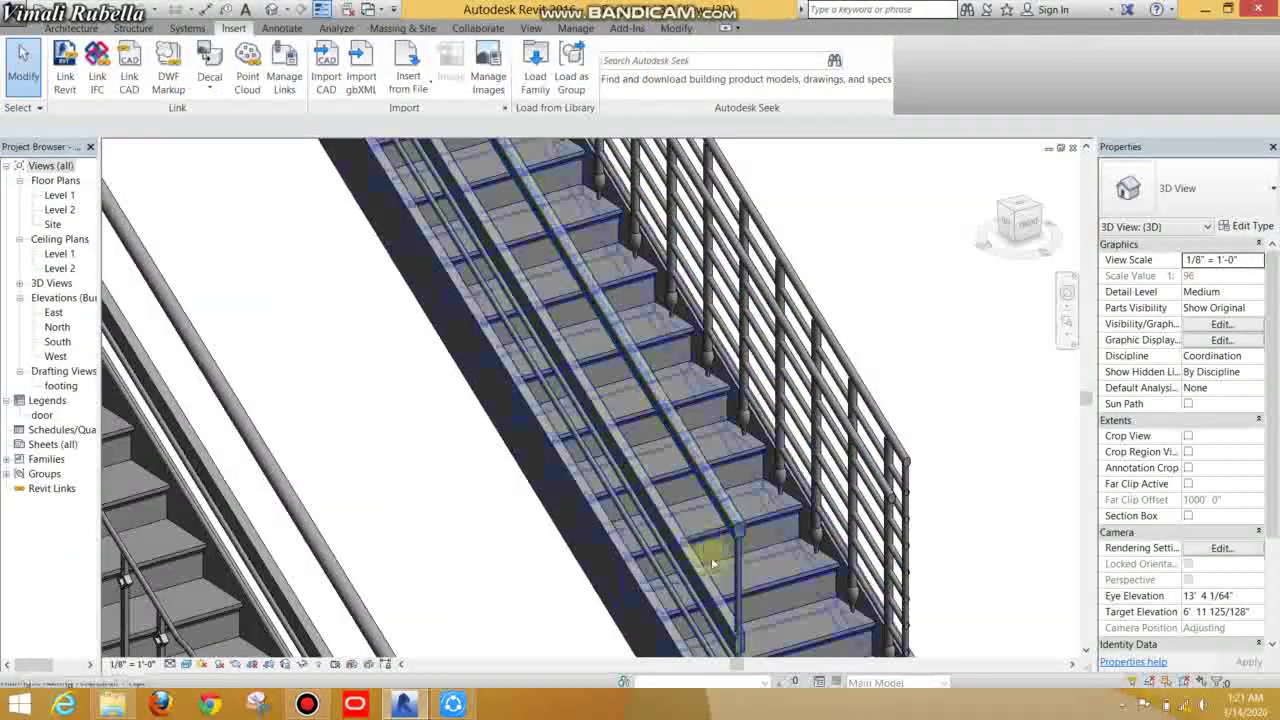
scroll(708, 480, up, 2)
scroll(737, 503, up, 2)
scroll(686, 500, up, 1)
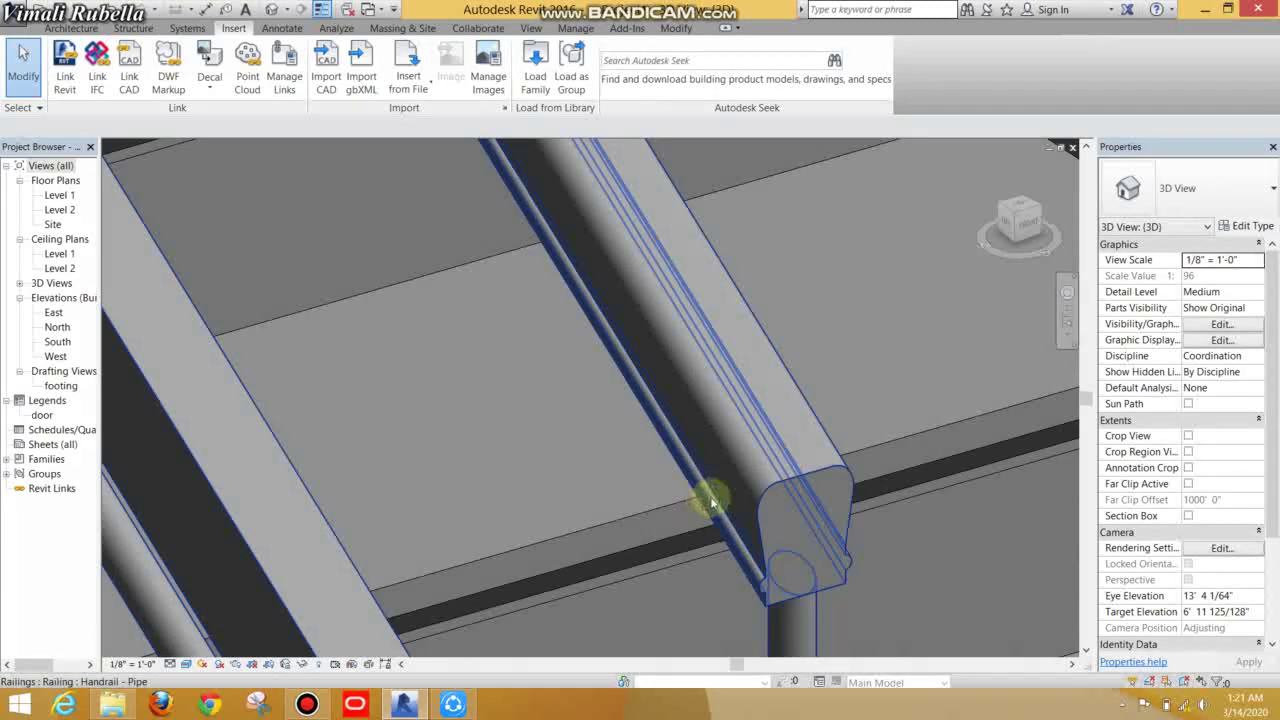
scroll(773, 538, down, 2)
scroll(777, 431, down, 2)
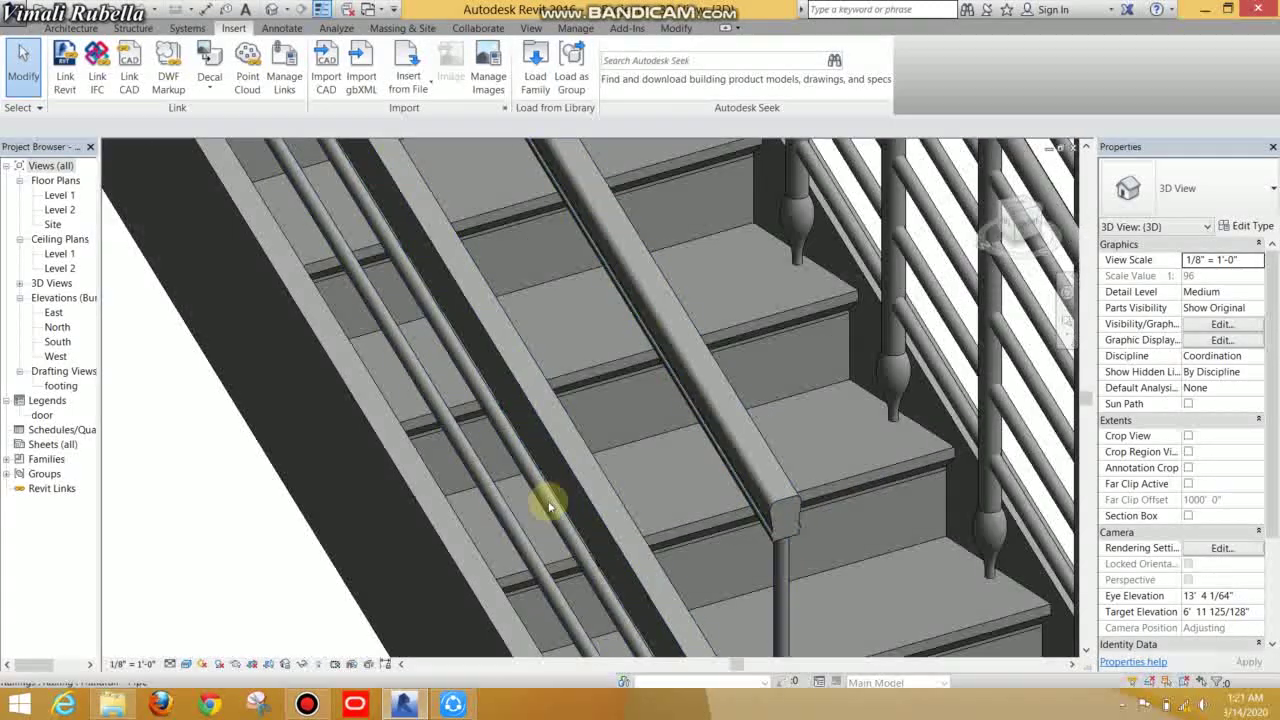
Step: Set Rail 3 of the Handrail - Pipe type to the Decorate Rail profile
click(557, 452)
click(1253, 226)
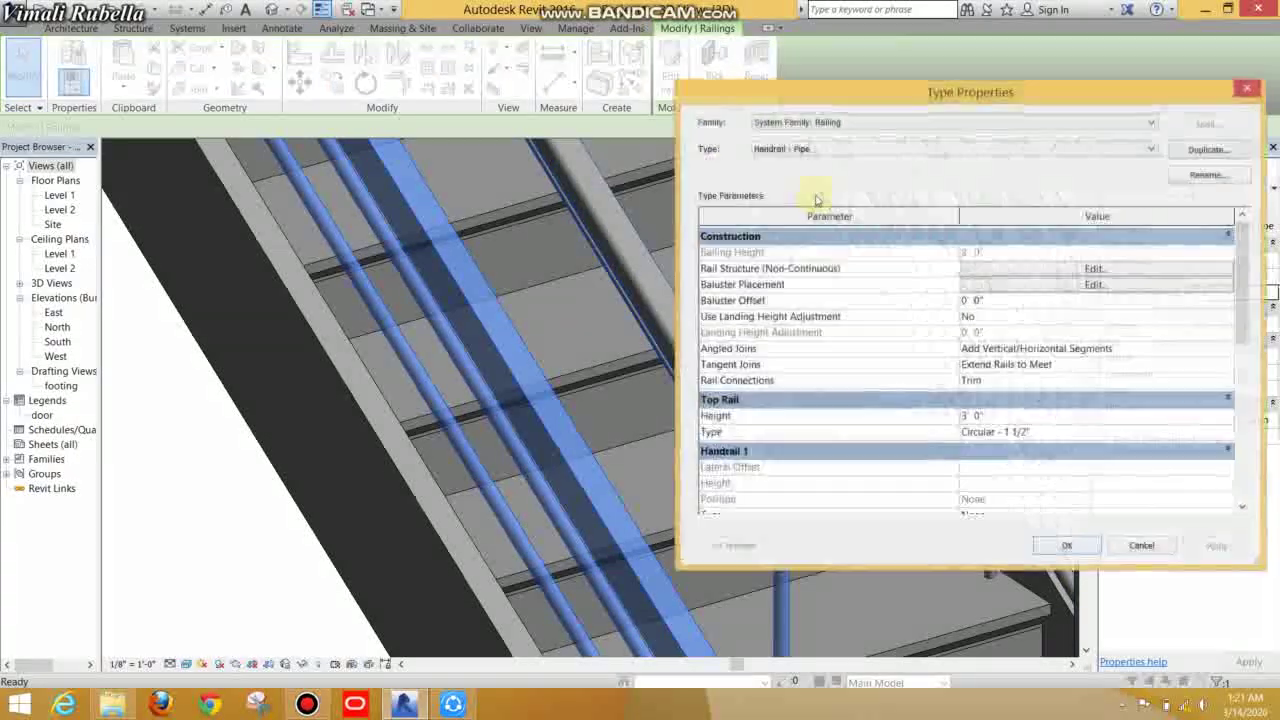
click(1092, 266)
click(1106, 233)
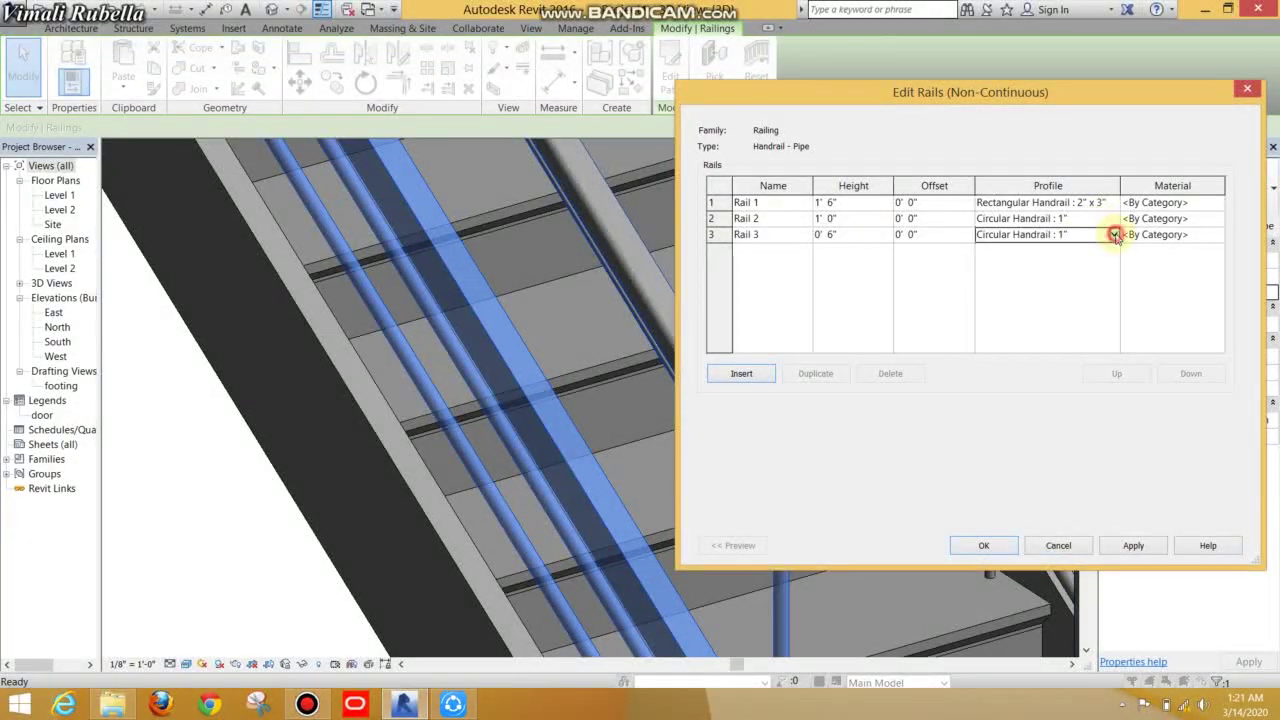
click(1113, 234)
scroll(1052, 297, down, 1)
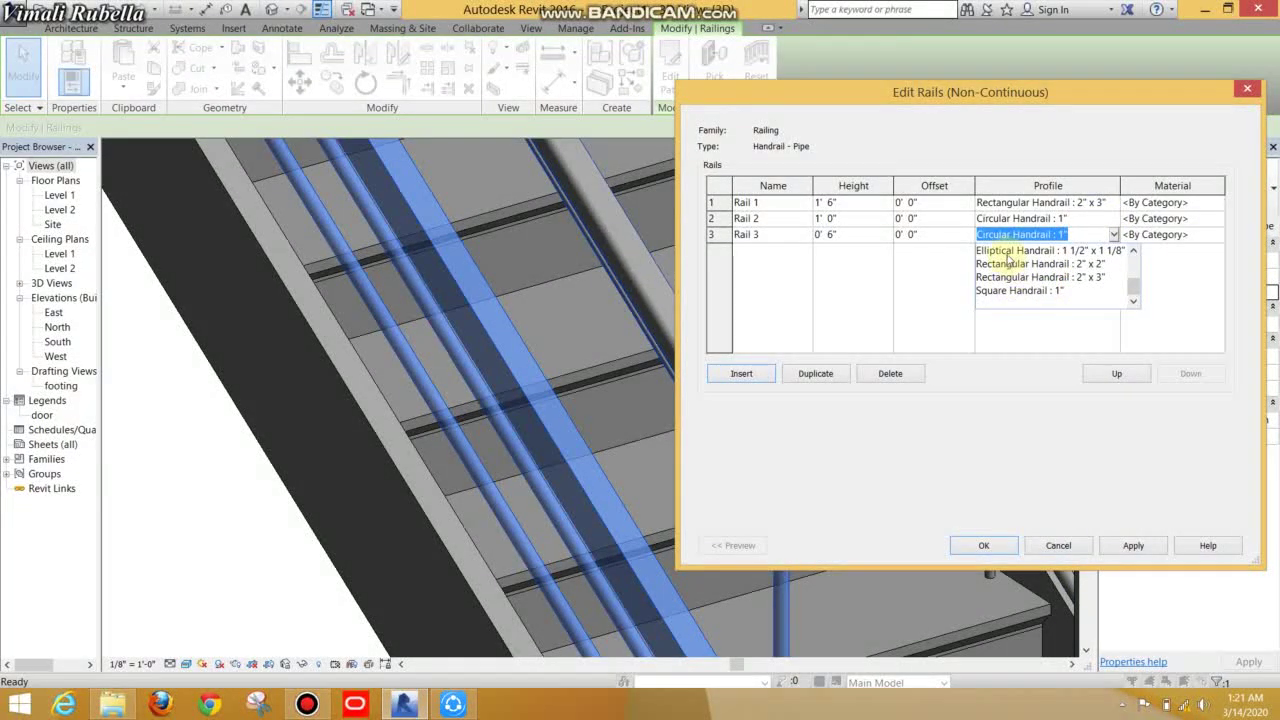
scroll(1010, 287, up, 1)
click(1012, 283)
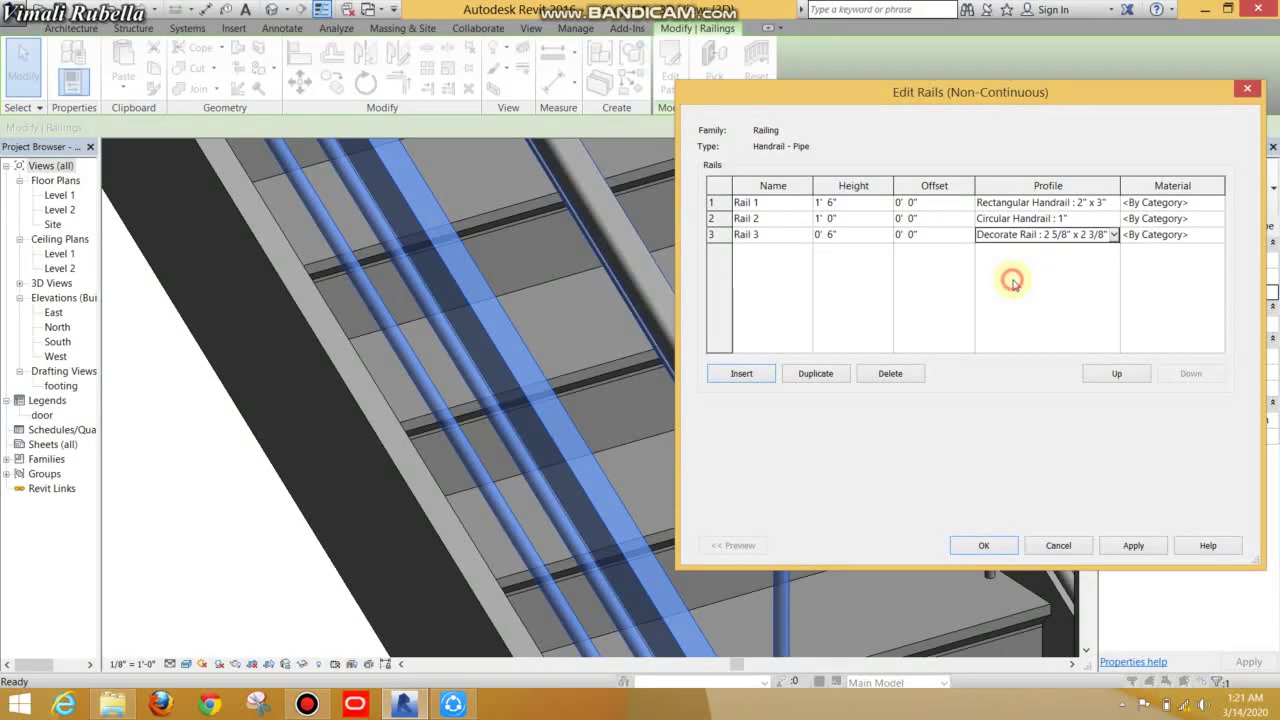
click(1012, 547)
click(1063, 544)
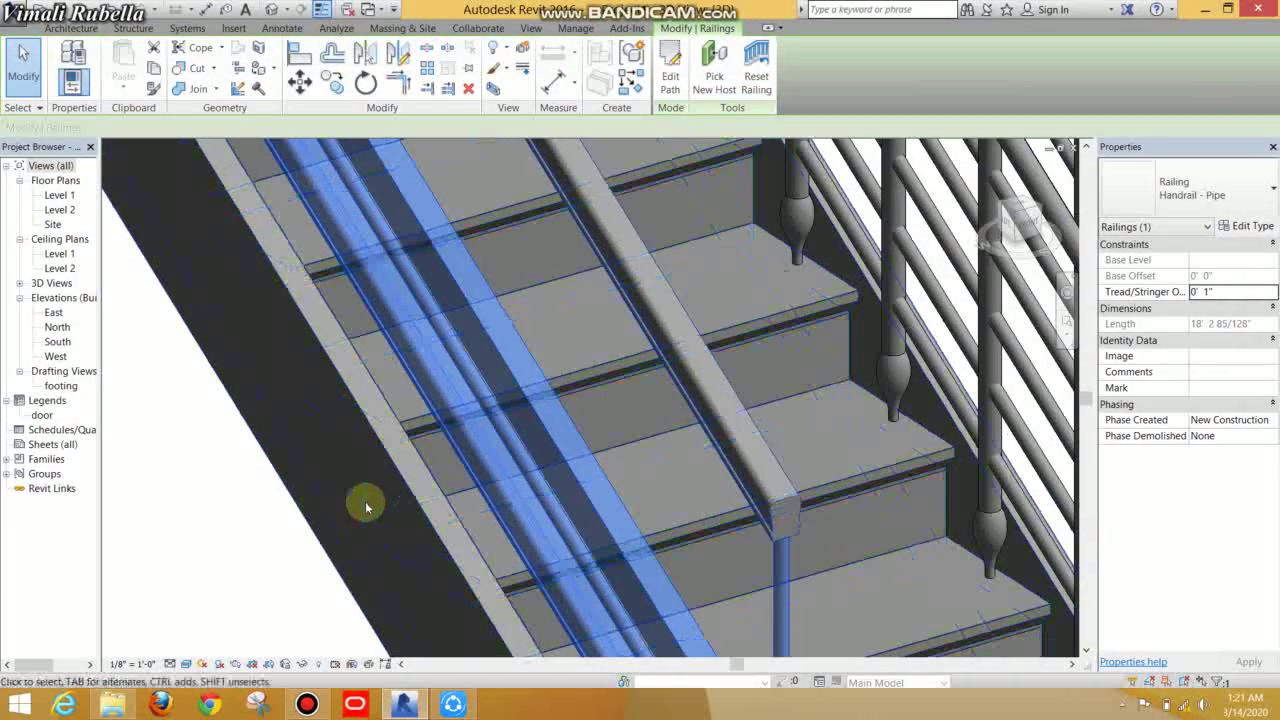
click(240, 511)
Step: Open the Level 1 floor plan from the Project Browser
scroll(443, 449, down, 2)
scroll(686, 463, down, 2)
scroll(737, 486, down, 2)
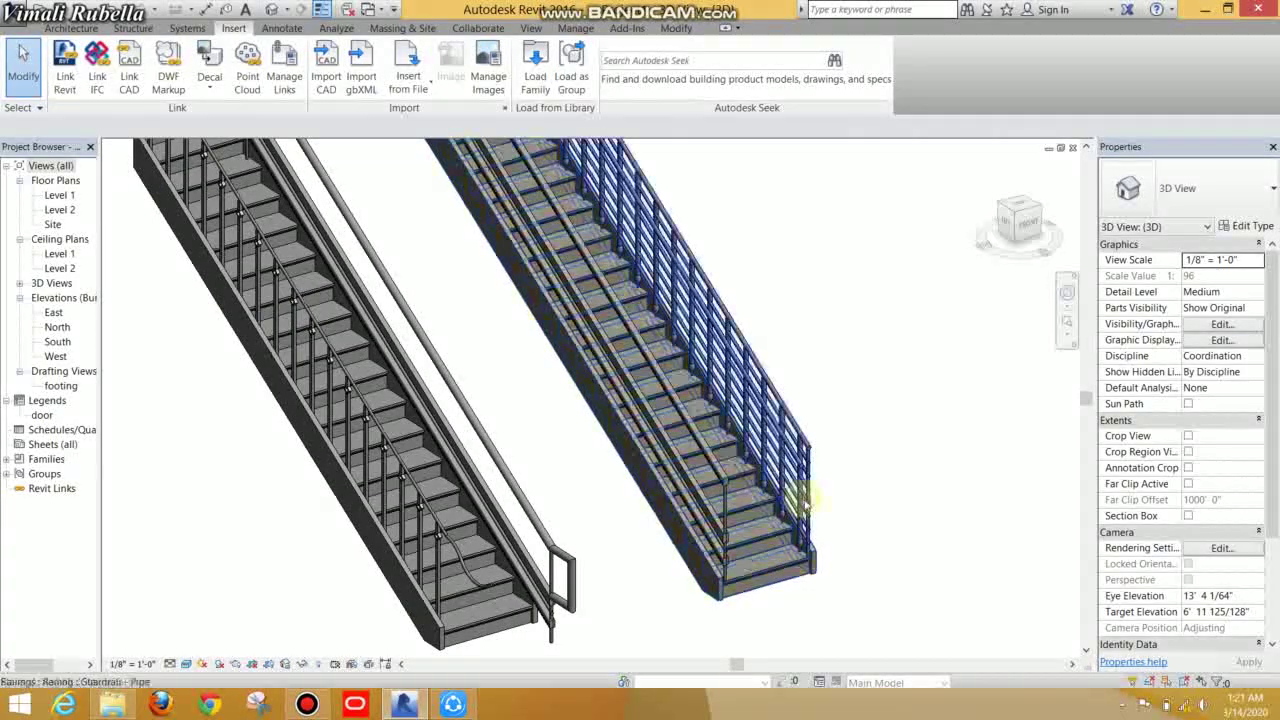
scroll(803, 500, down, 2)
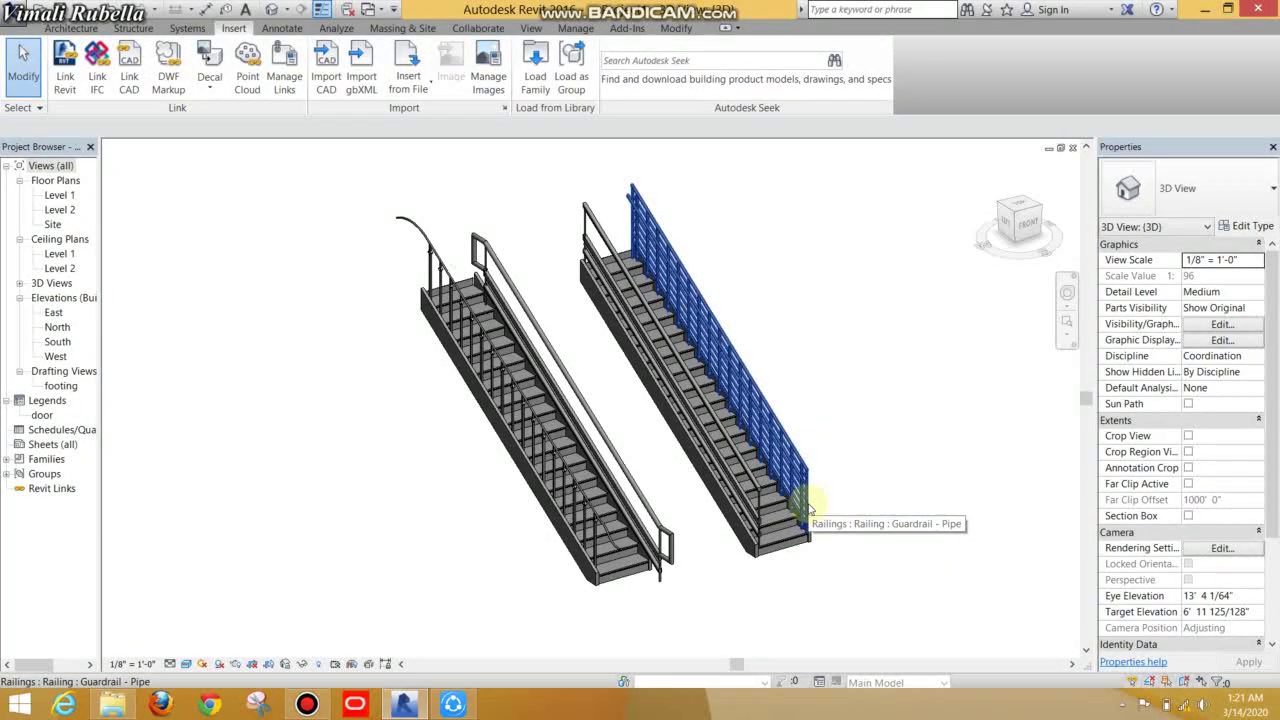
double_click(58, 196)
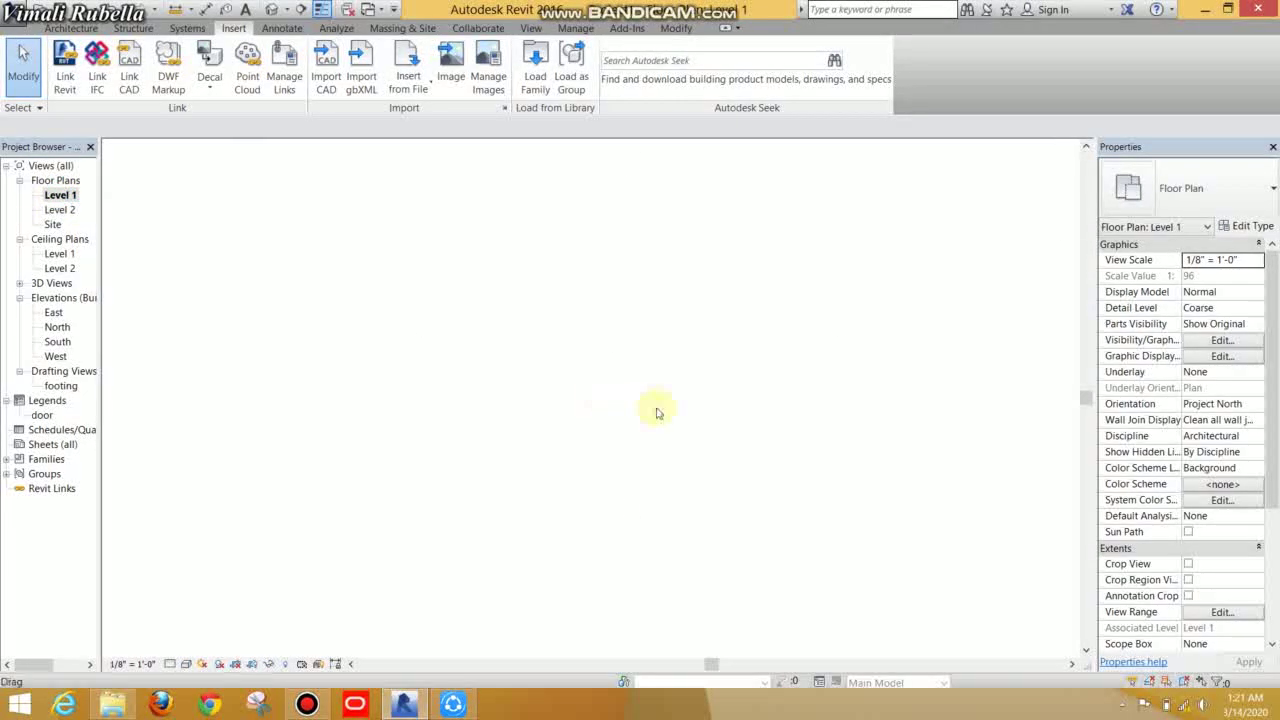
Step: Sketch a rectangular railing path, about 6' 6" by 5' 8", right of the stairs
scroll(643, 397, up, 2)
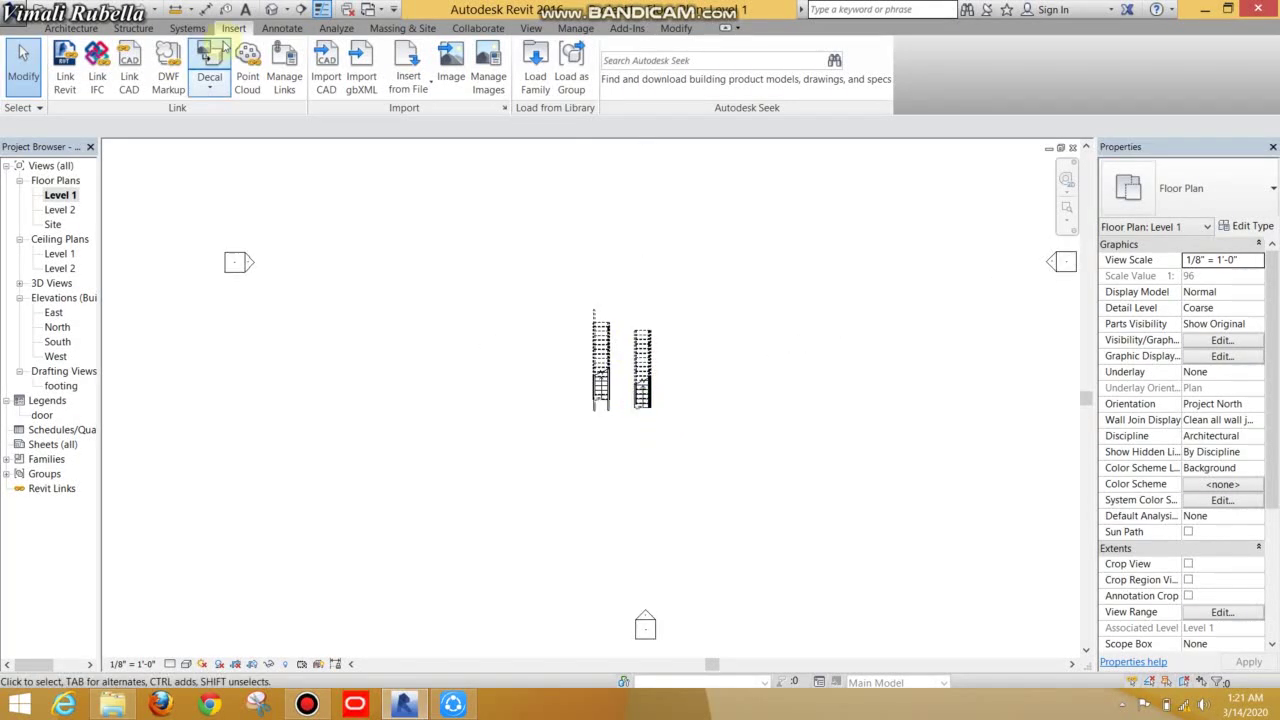
click(70, 28)
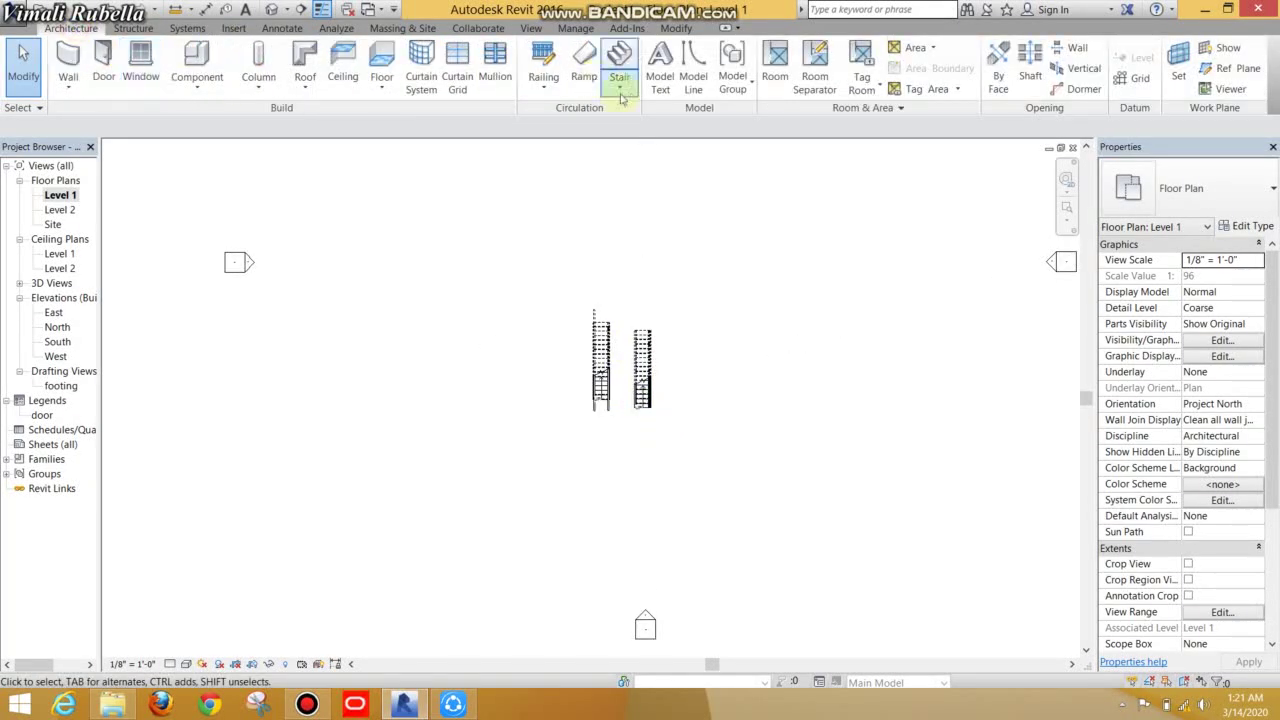
click(543, 84)
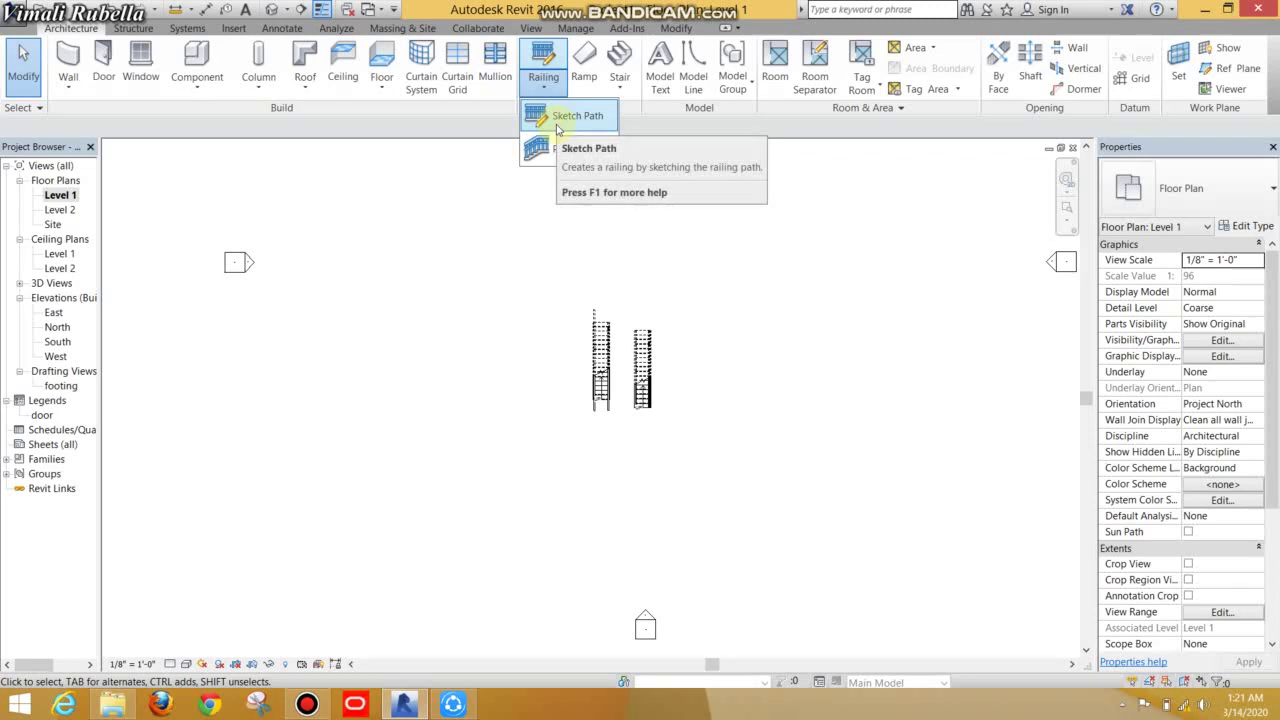
click(560, 116)
scroll(746, 369, up, 1)
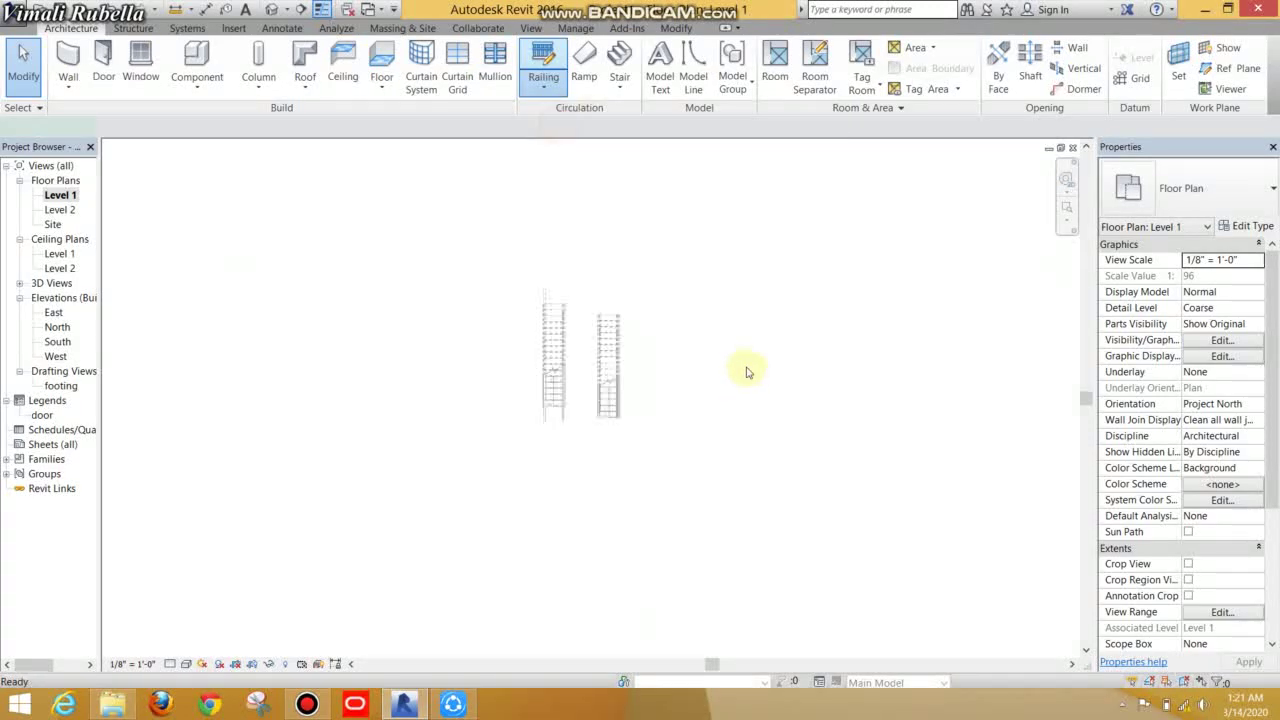
scroll(637, 330, up, 2)
scroll(640, 330, up, 2)
click(720, 50)
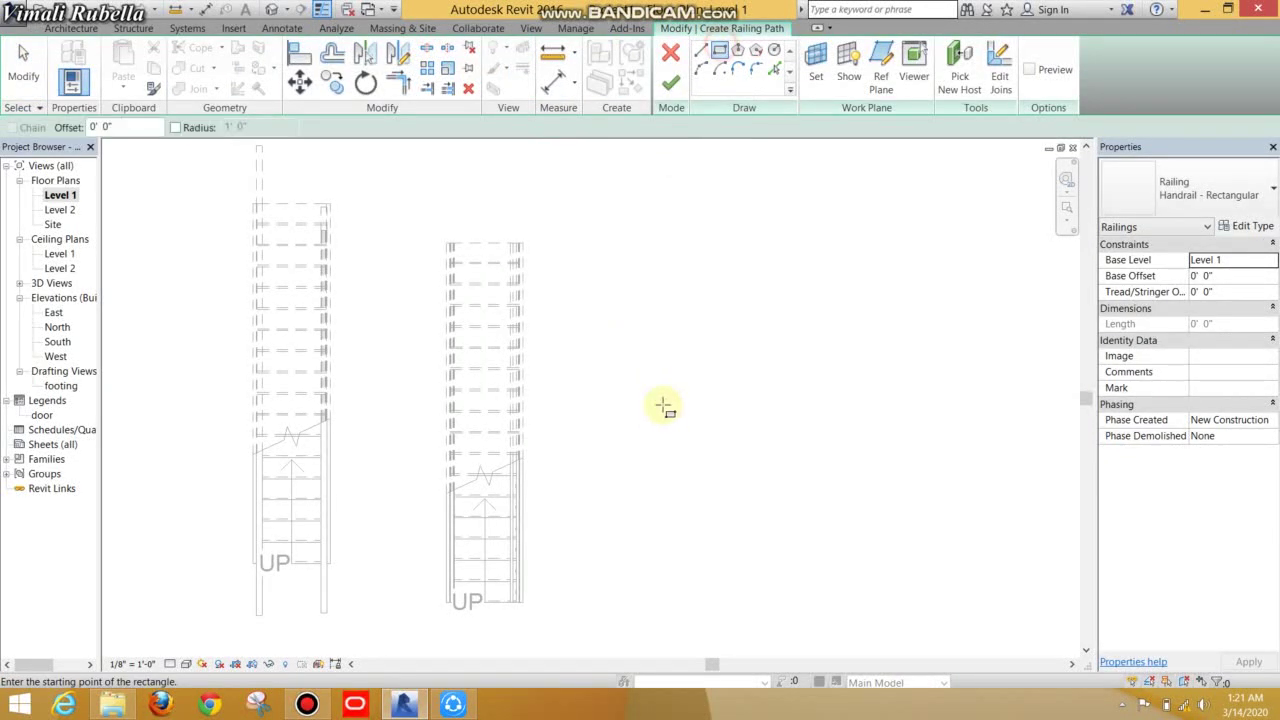
middle_drag(663, 409, 535, 329)
click(583, 281)
click(781, 456)
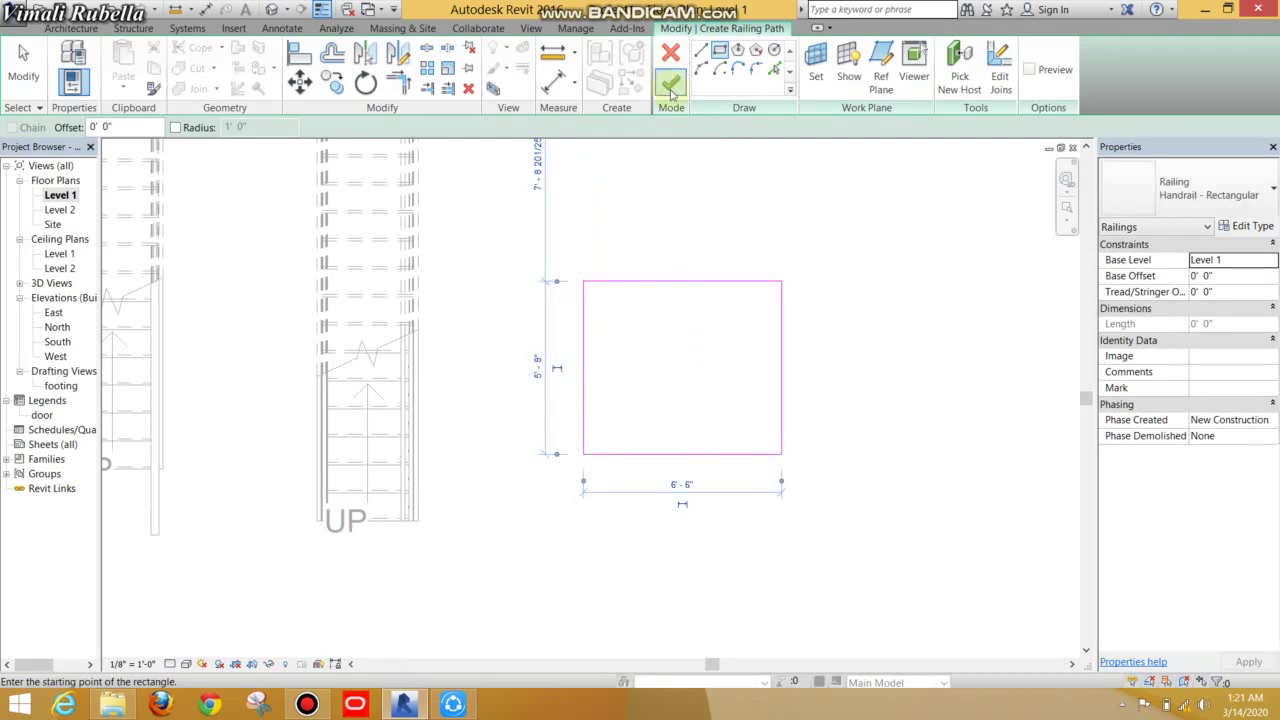
click(670, 82)
Step: View the new freestanding rectangular railing in the 3D view
click(297, 9)
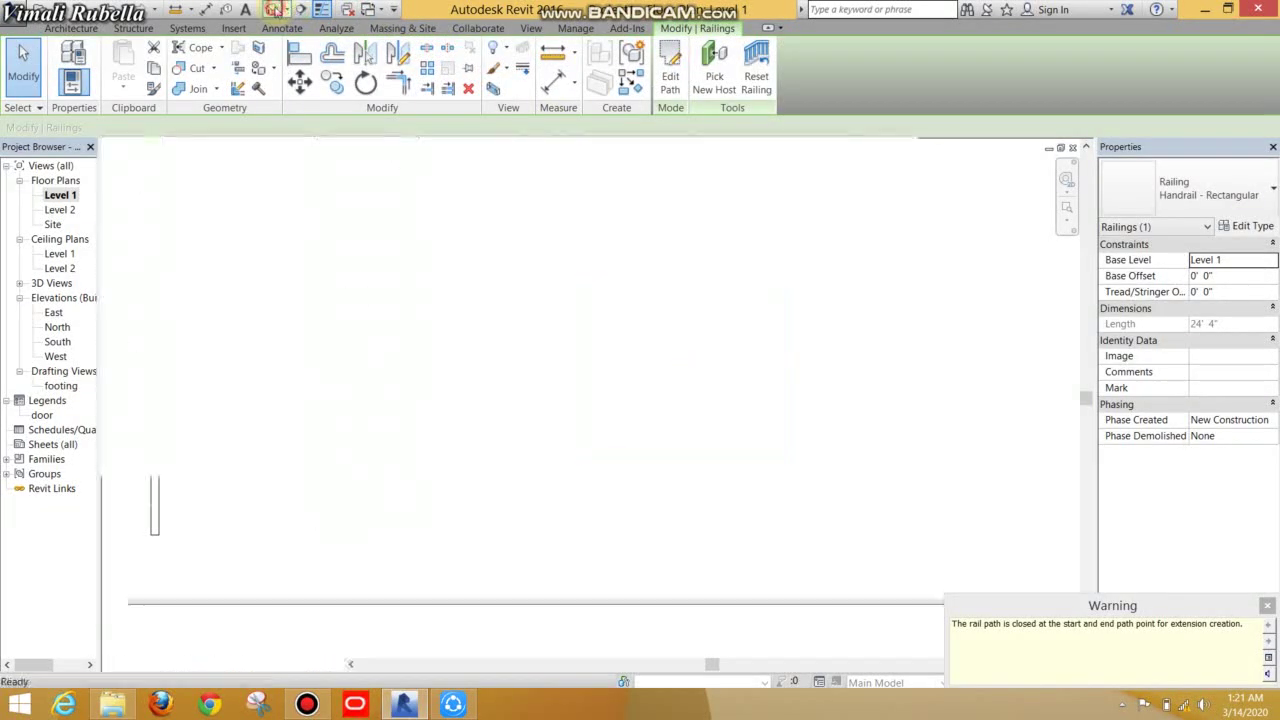
click(745, 456)
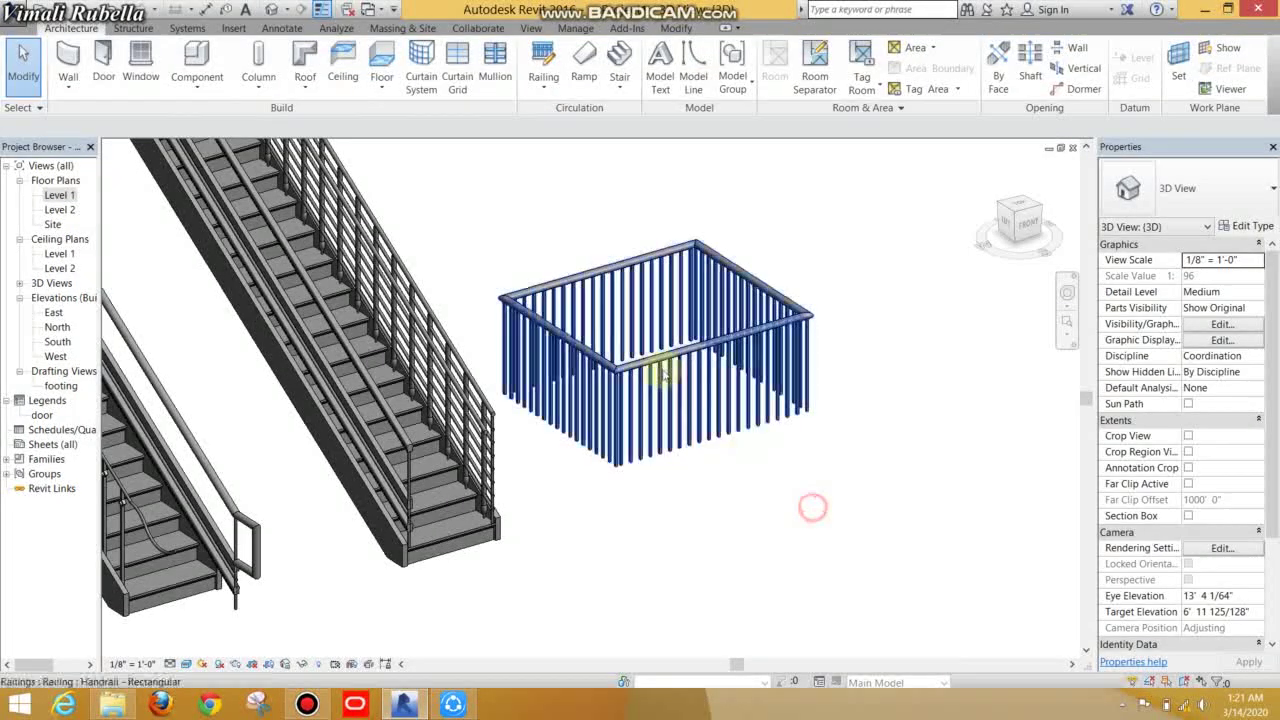
scroll(665, 368, up, 2)
Step: Change the rectangular railing's baluster spacing from 0' 4" to 1' 0", accepting the closed-path warnings
click(663, 366)
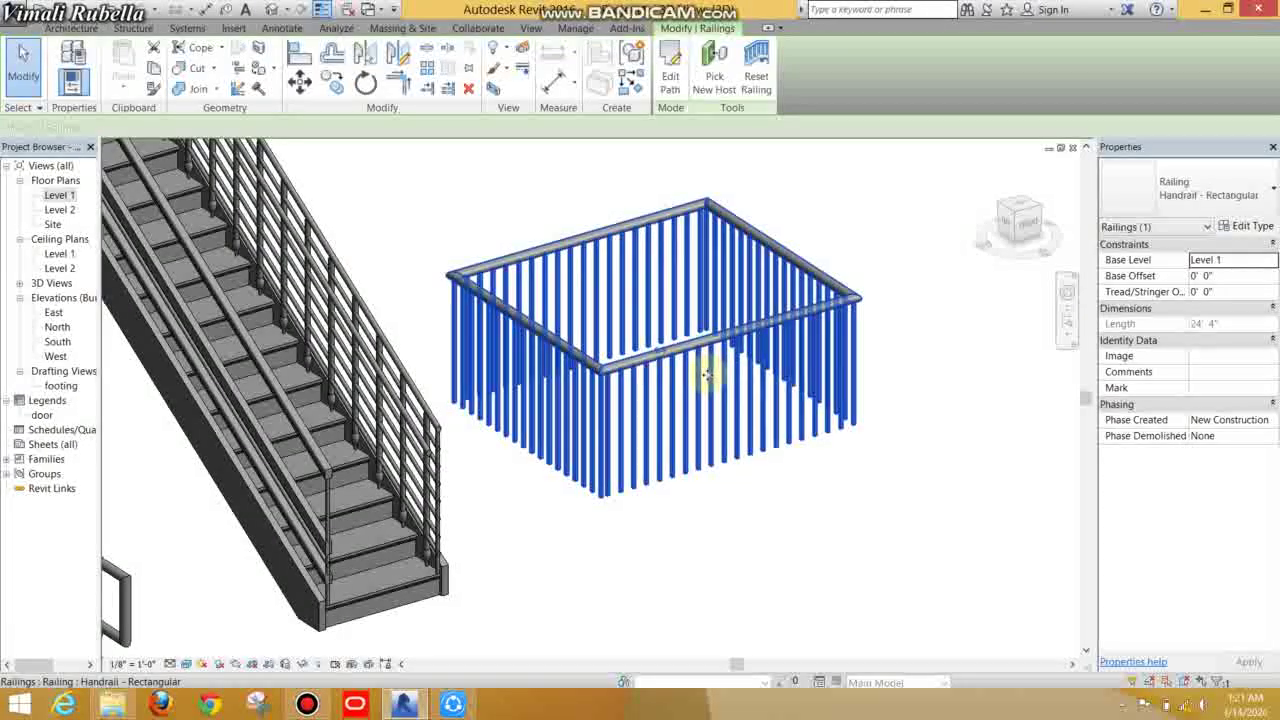
click(1245, 226)
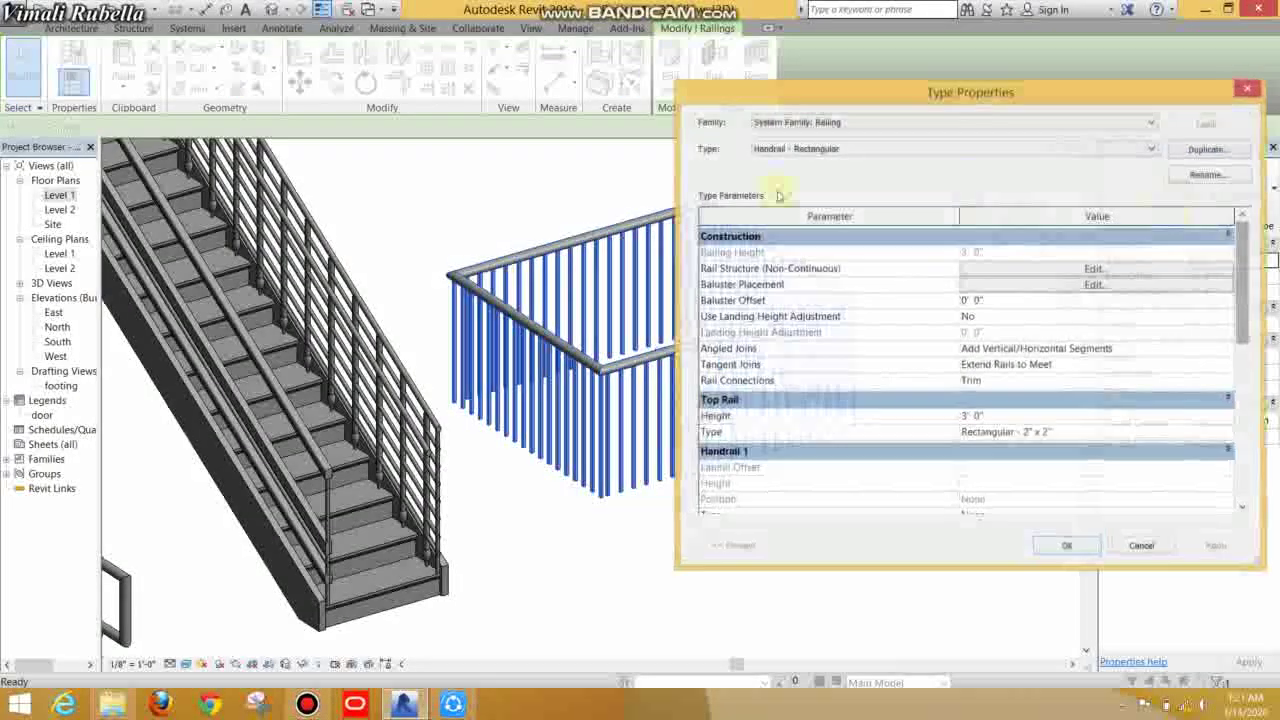
click(1095, 285)
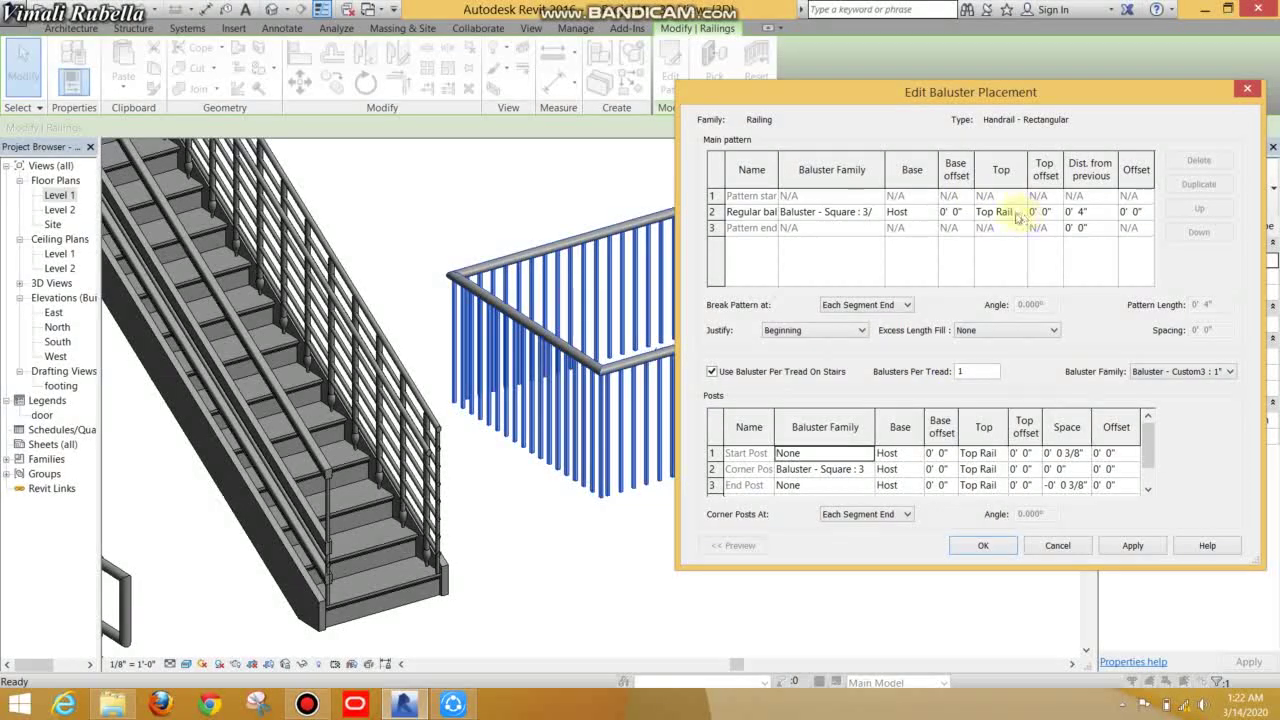
click(1098, 214)
text(1')
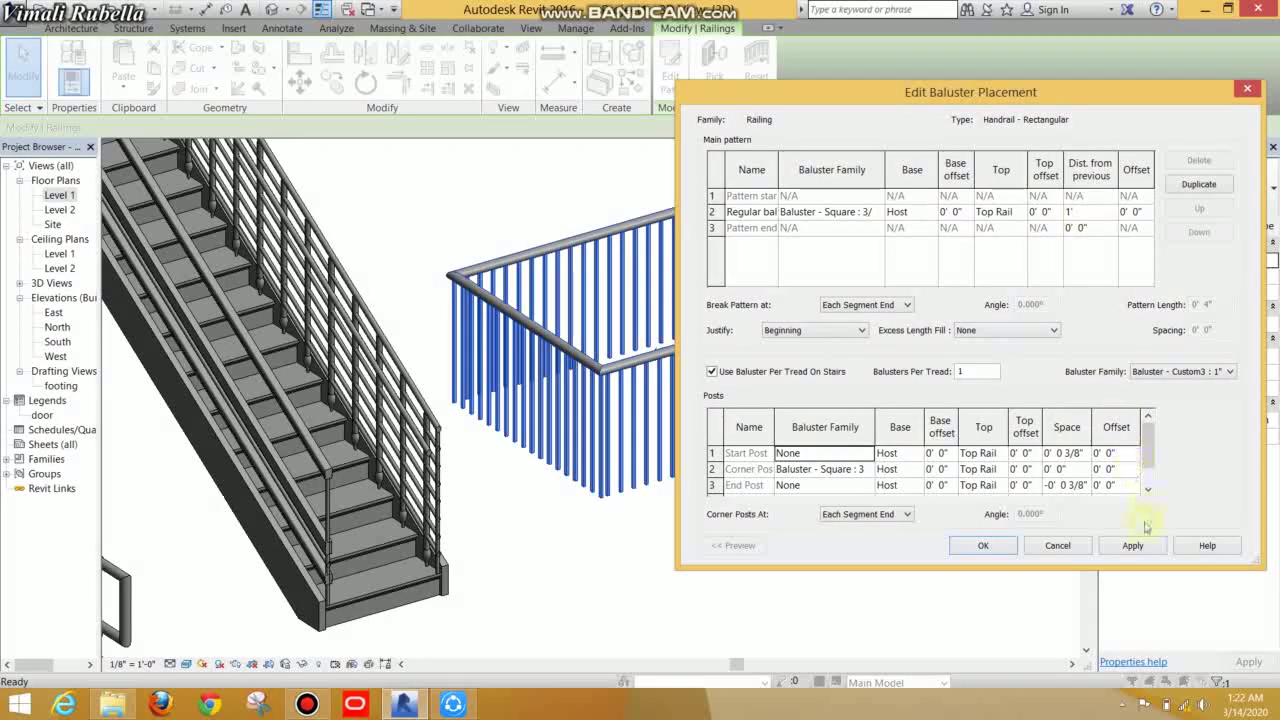
click(1136, 545)
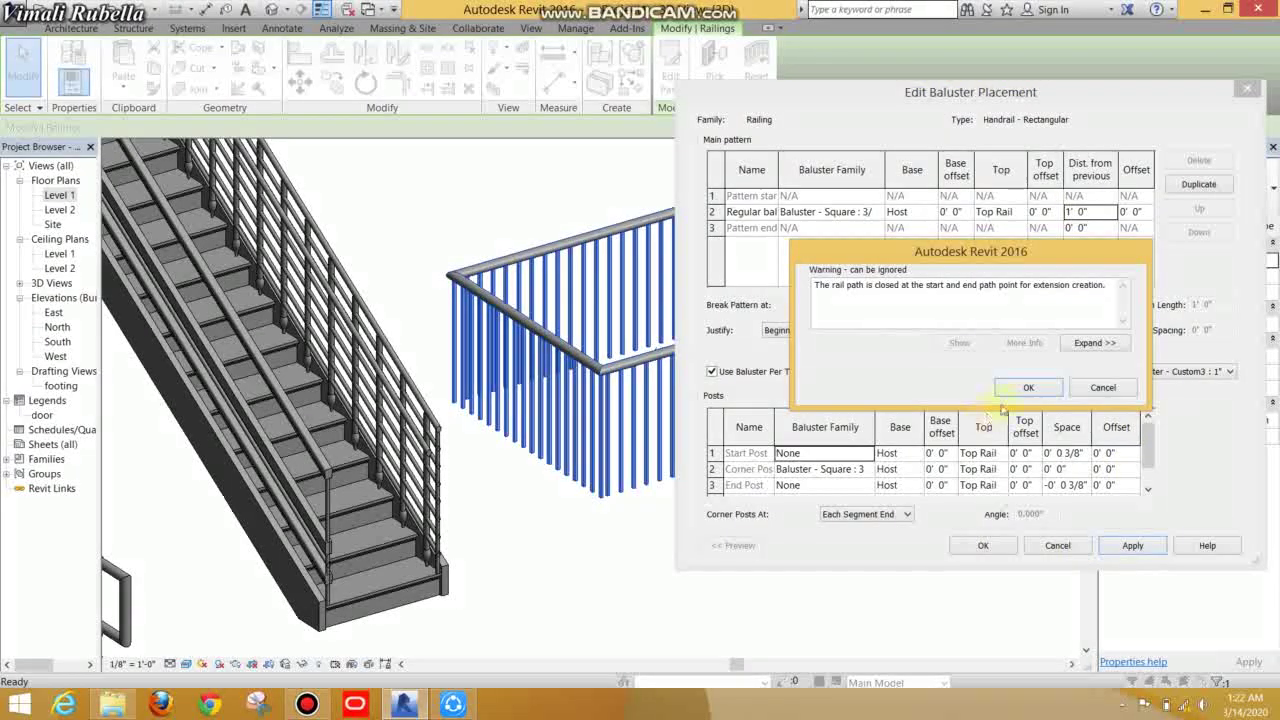
click(1022, 387)
click(983, 545)
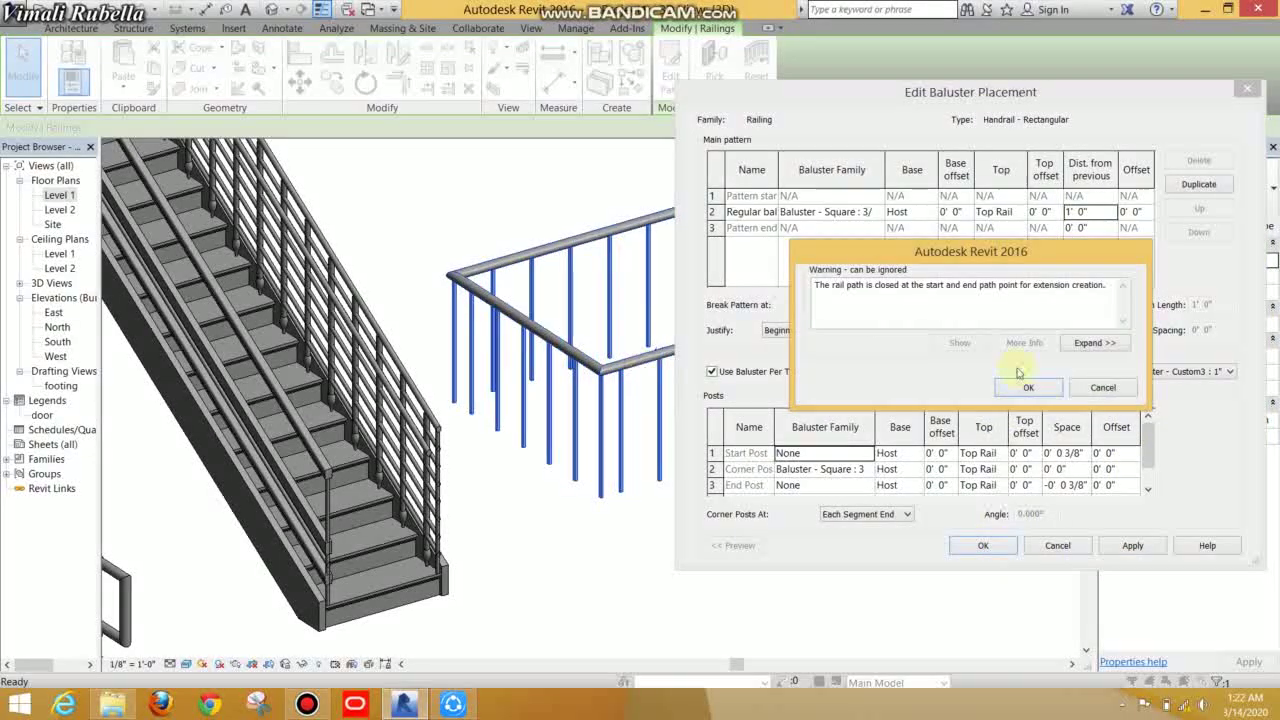
click(1030, 388)
click(1055, 550)
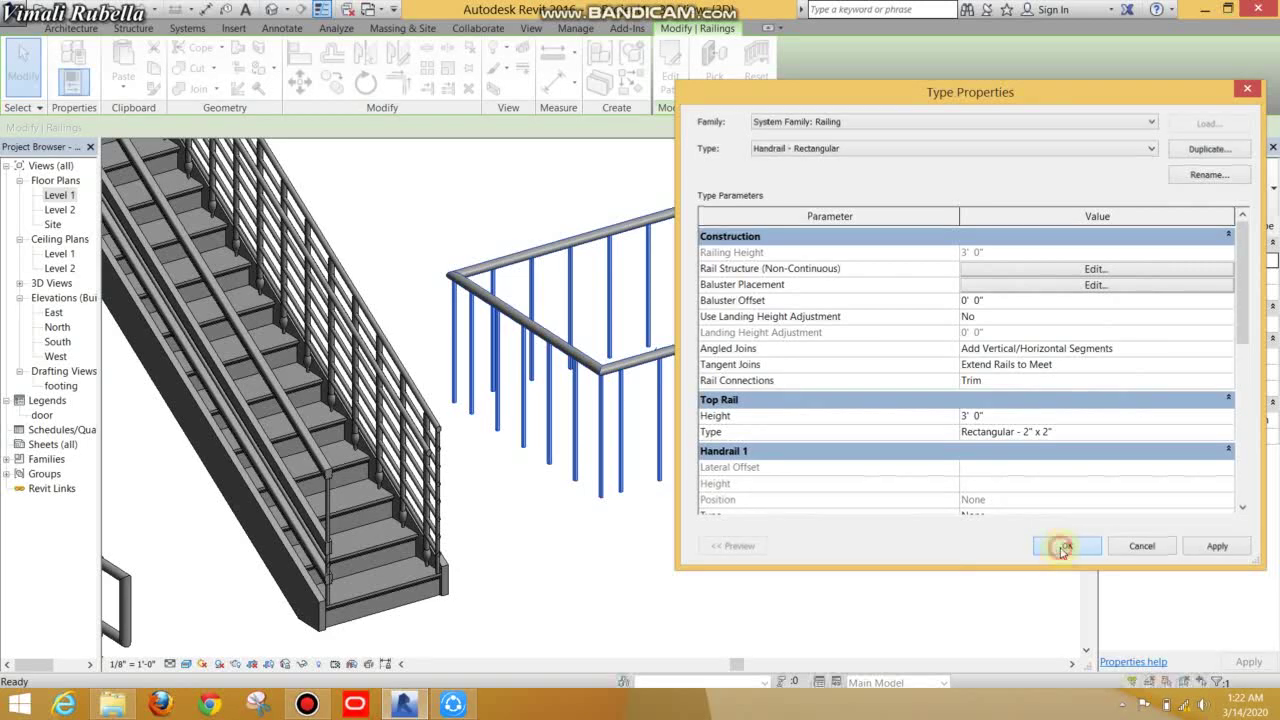
middle_drag(741, 418, 656, 418)
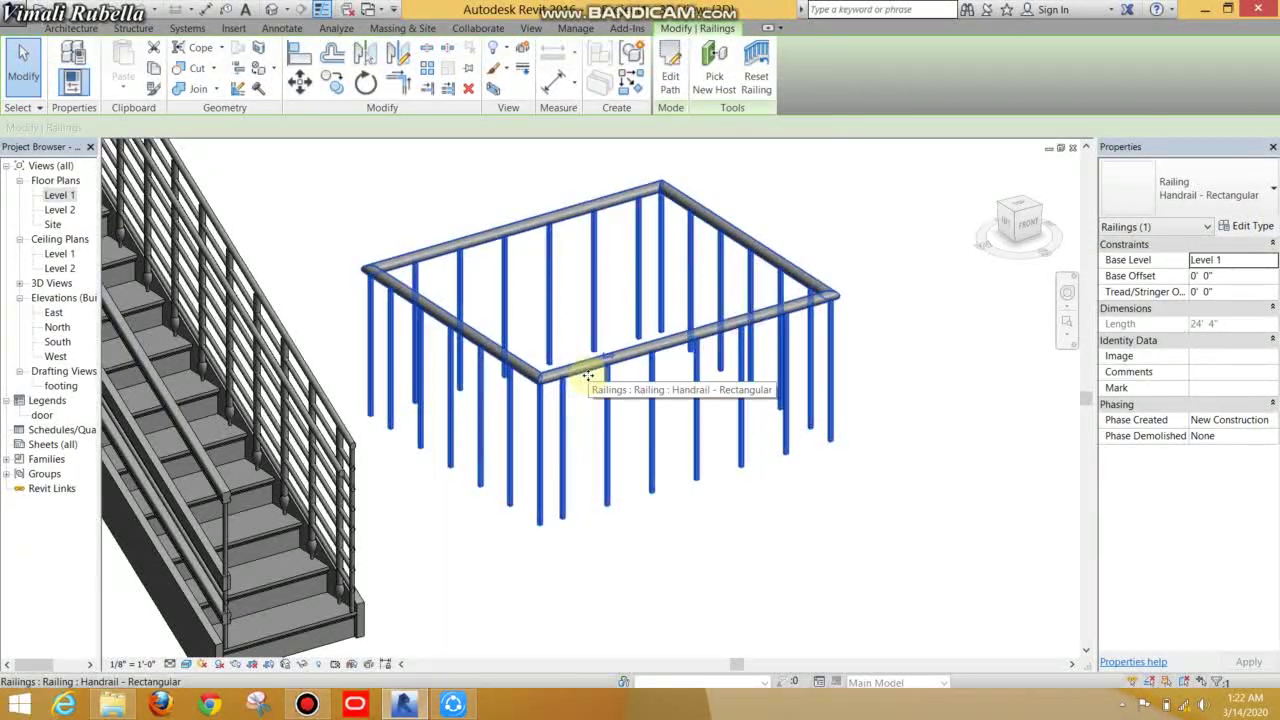
key(Tab)
Step: Select the whole rectangular railing and bring up its type's baluster placement settings
click(588, 373)
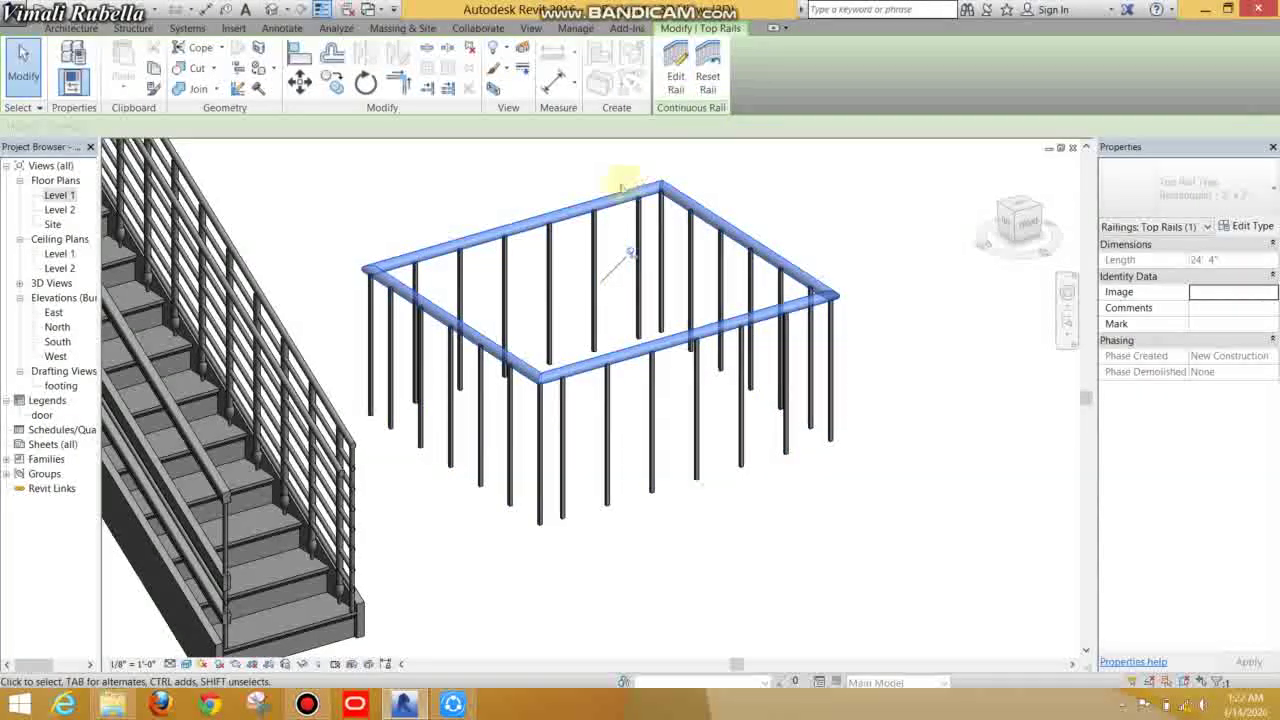
click(736, 477)
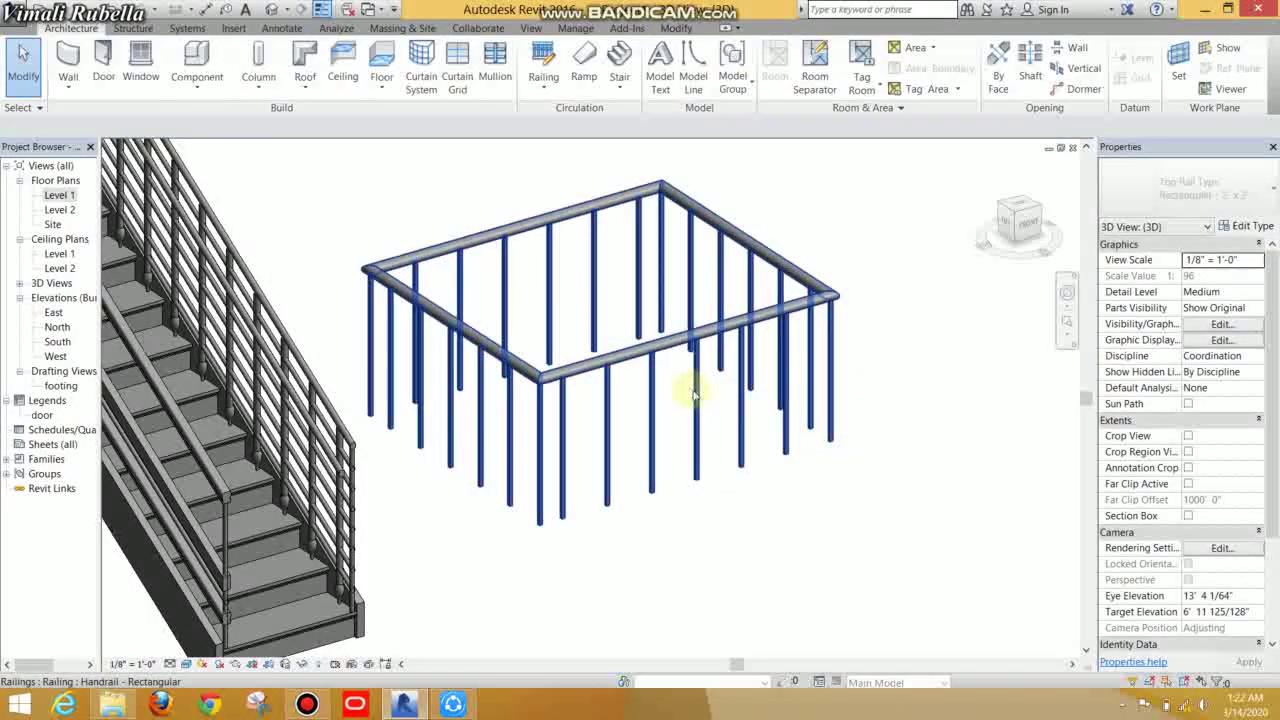
click(772, 392)
click(1245, 228)
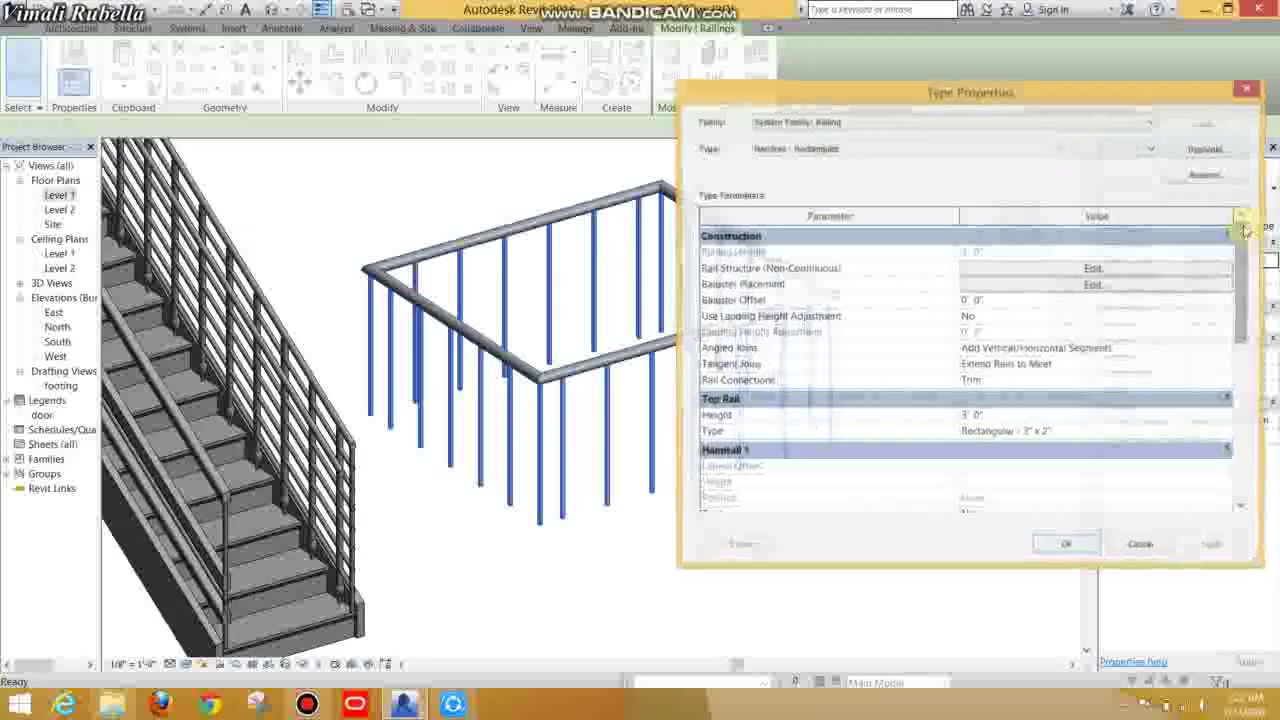
click(1093, 287)
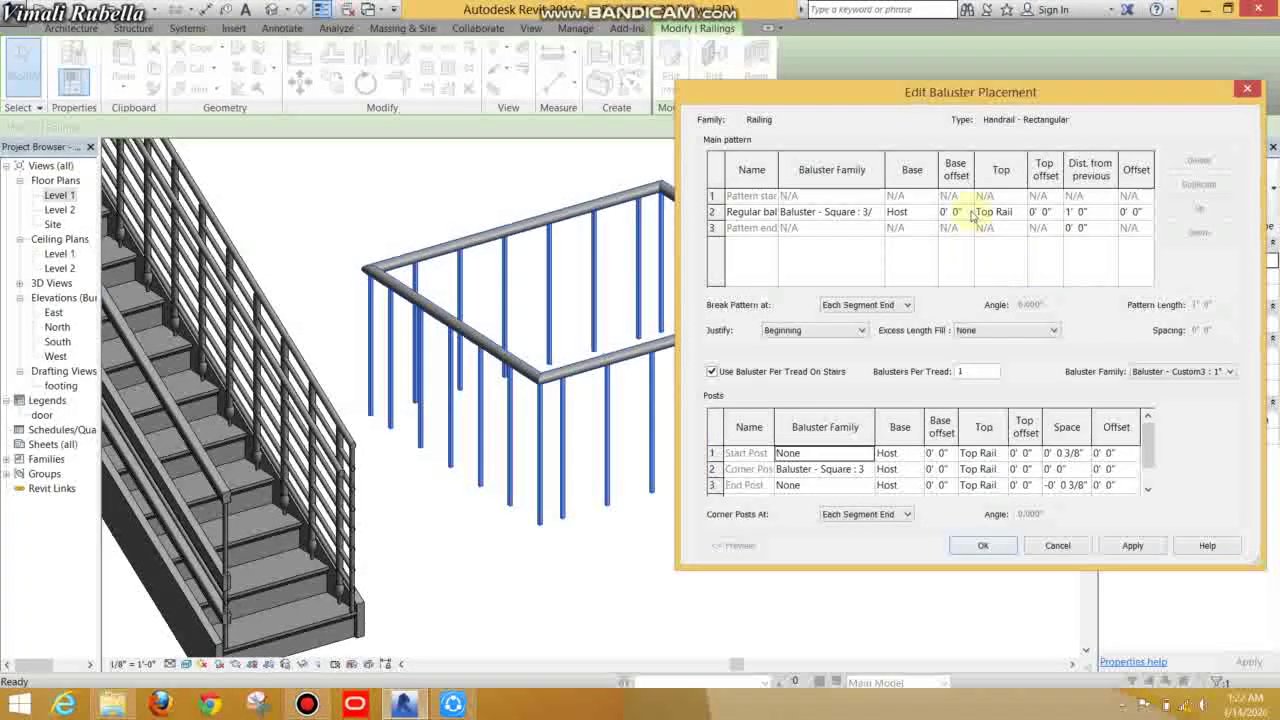
click(1012, 212)
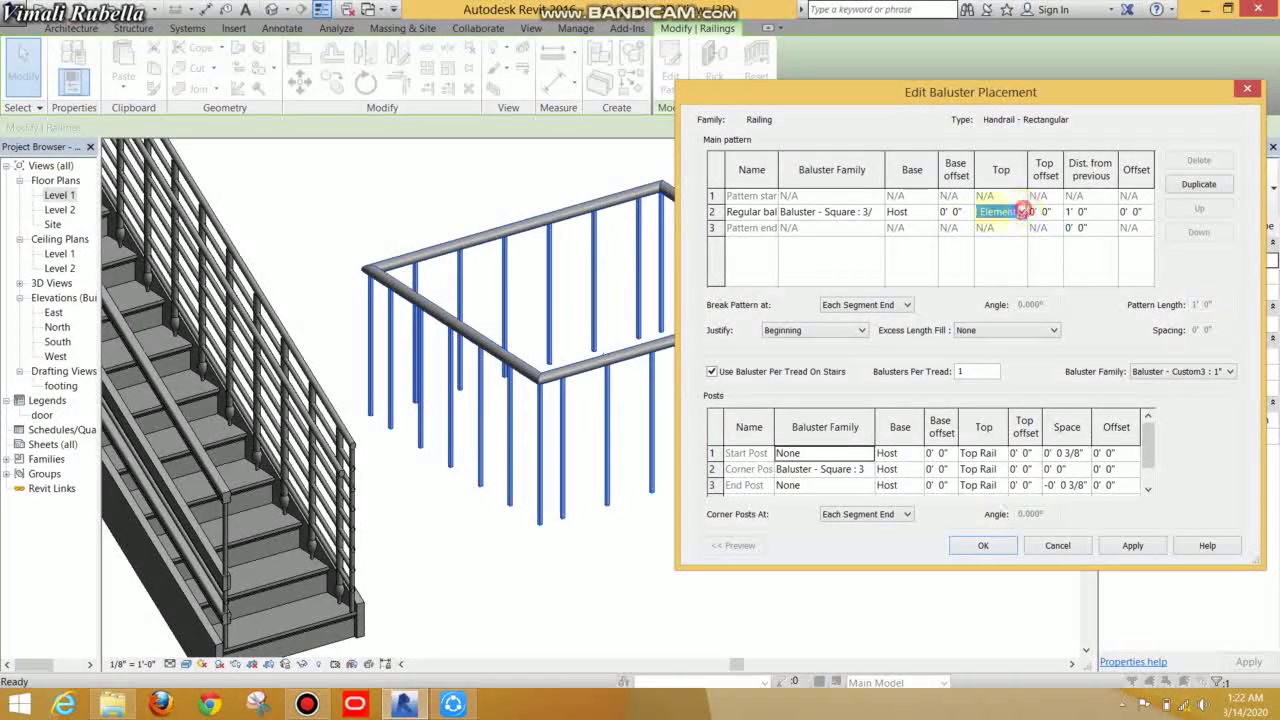
click(965, 212)
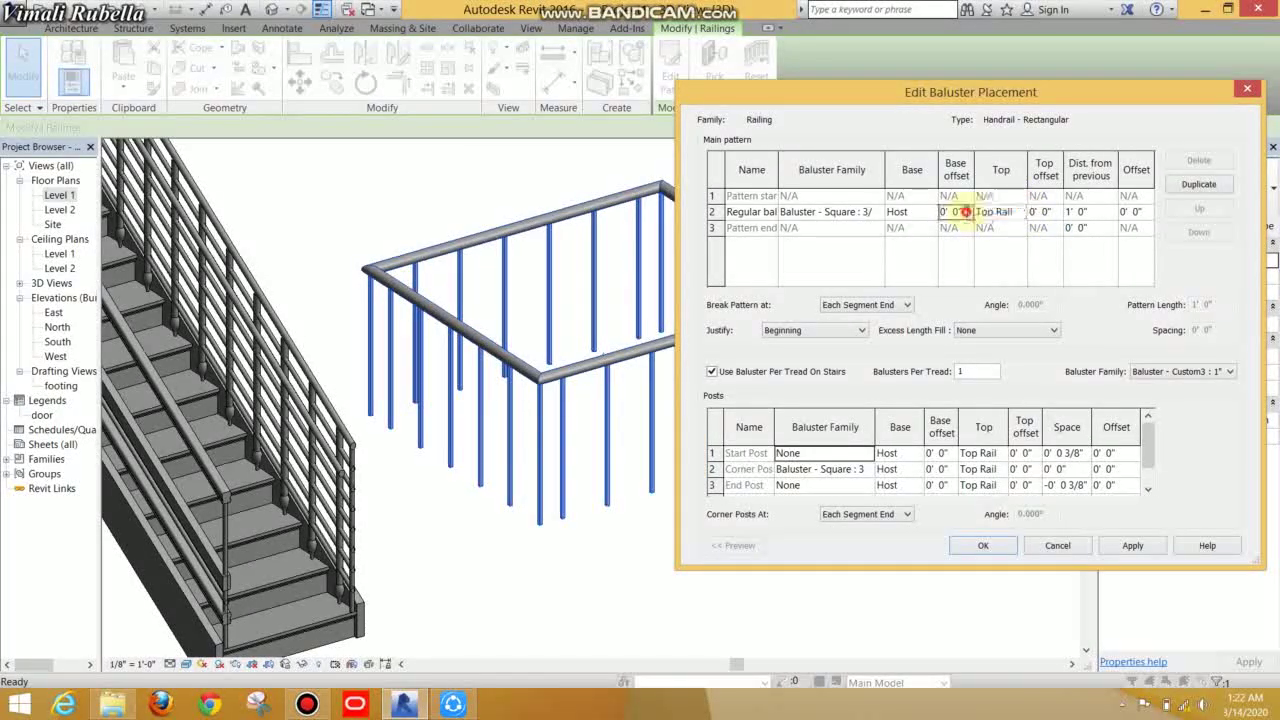
Step: Change the regular baluster family to the decorative n : n and apply it to the railing
click(850, 212)
click(878, 212)
scroll(806, 270, down, 3)
scroll(806, 273, down, 3)
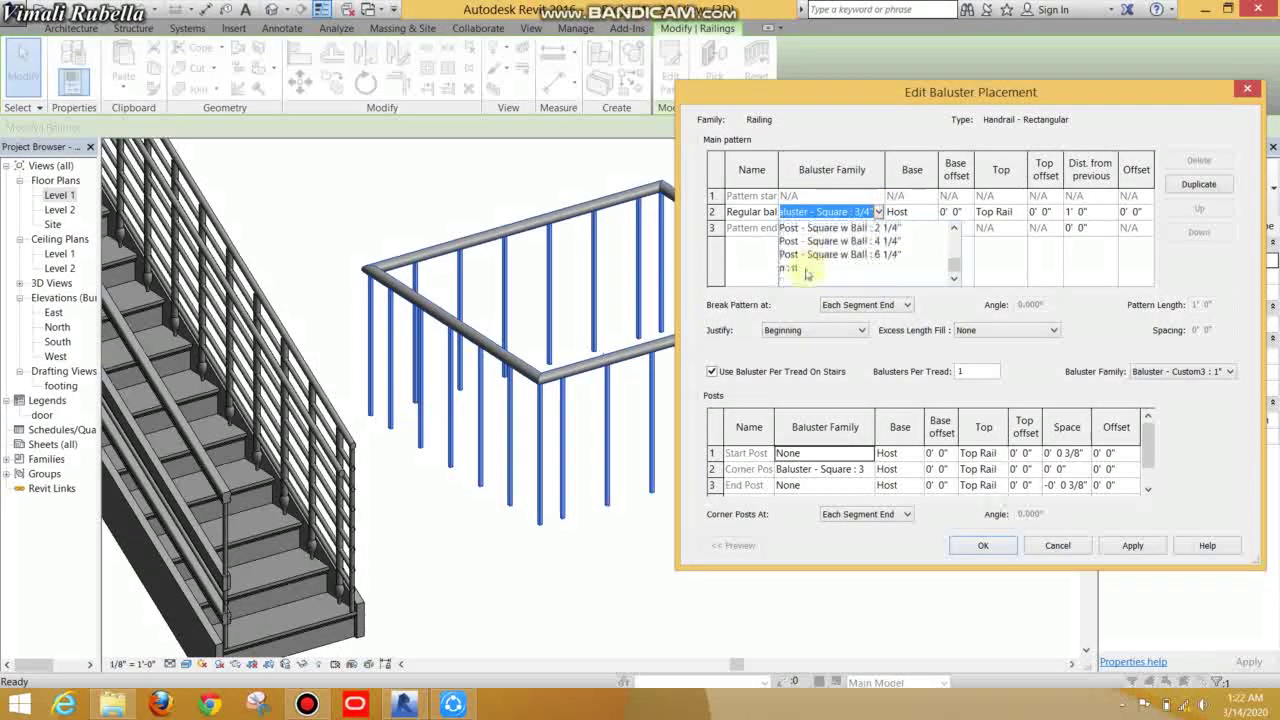
click(805, 269)
click(982, 547)
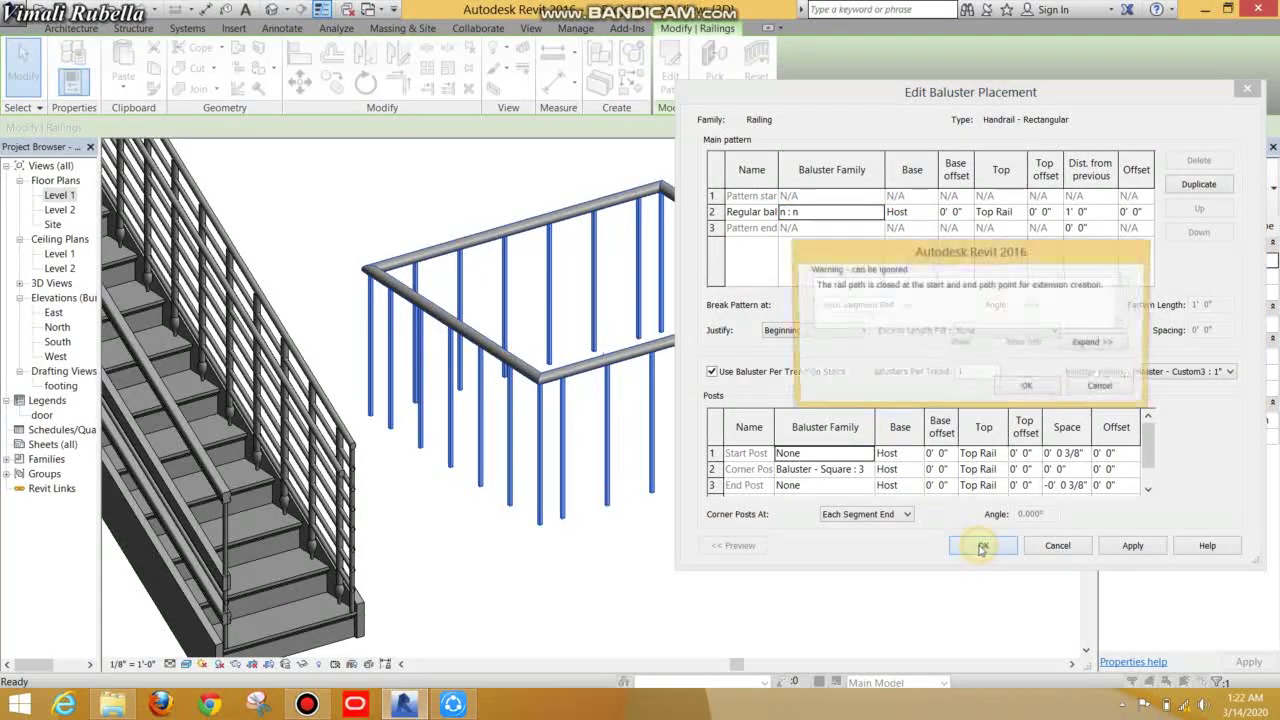
click(1023, 383)
click(1058, 546)
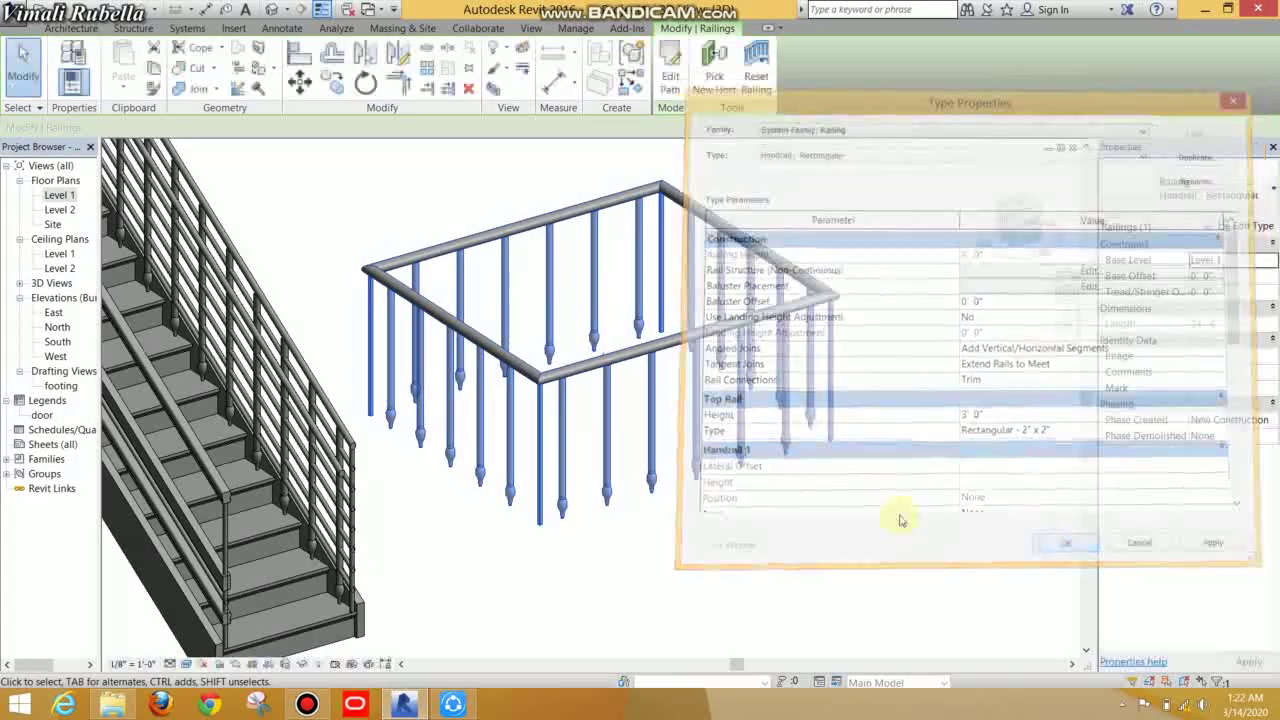
Step: Reselect the railing, check its empty rail structure, and return to baluster placement
click(886, 517)
scroll(843, 390, up, 2)
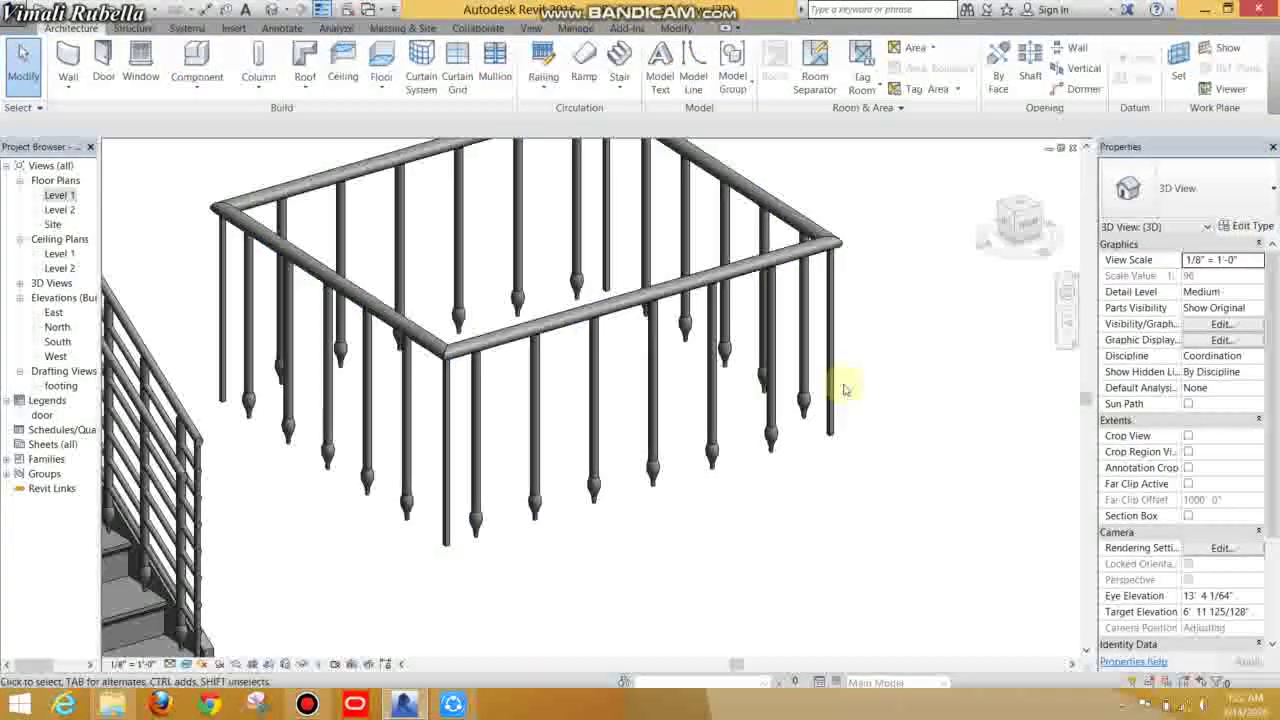
click(829, 306)
click(1265, 222)
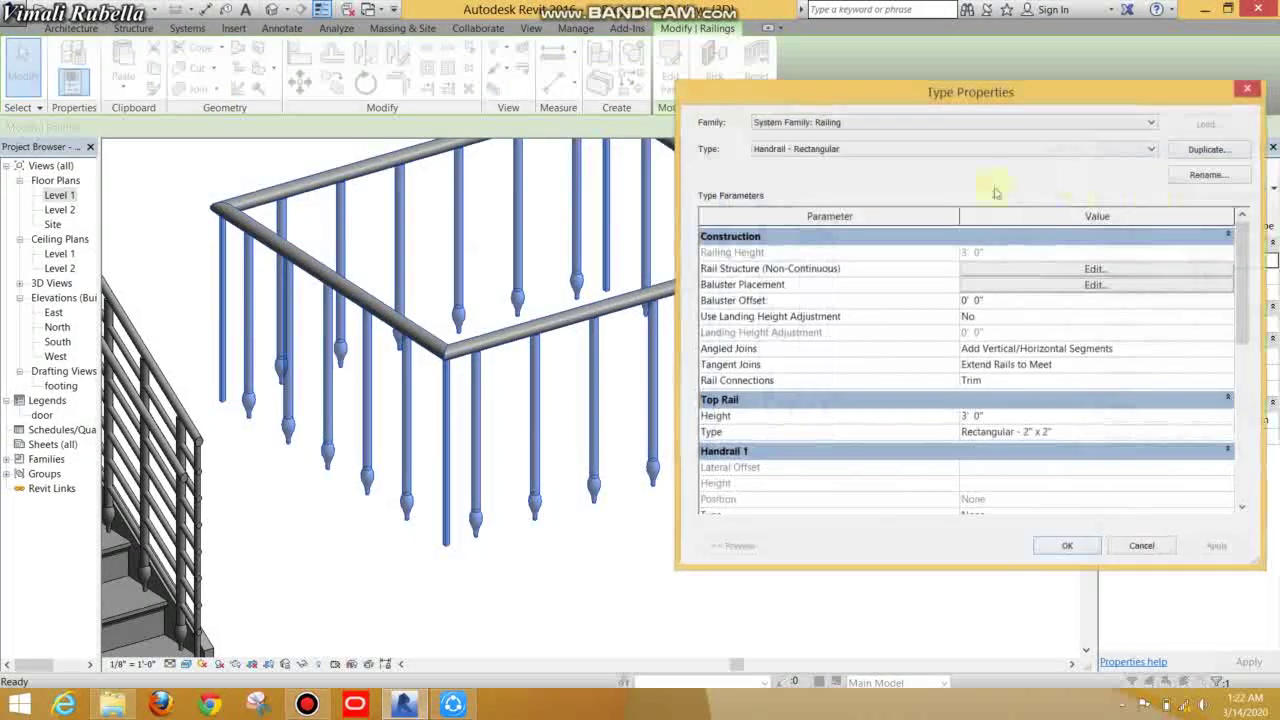
click(1063, 269)
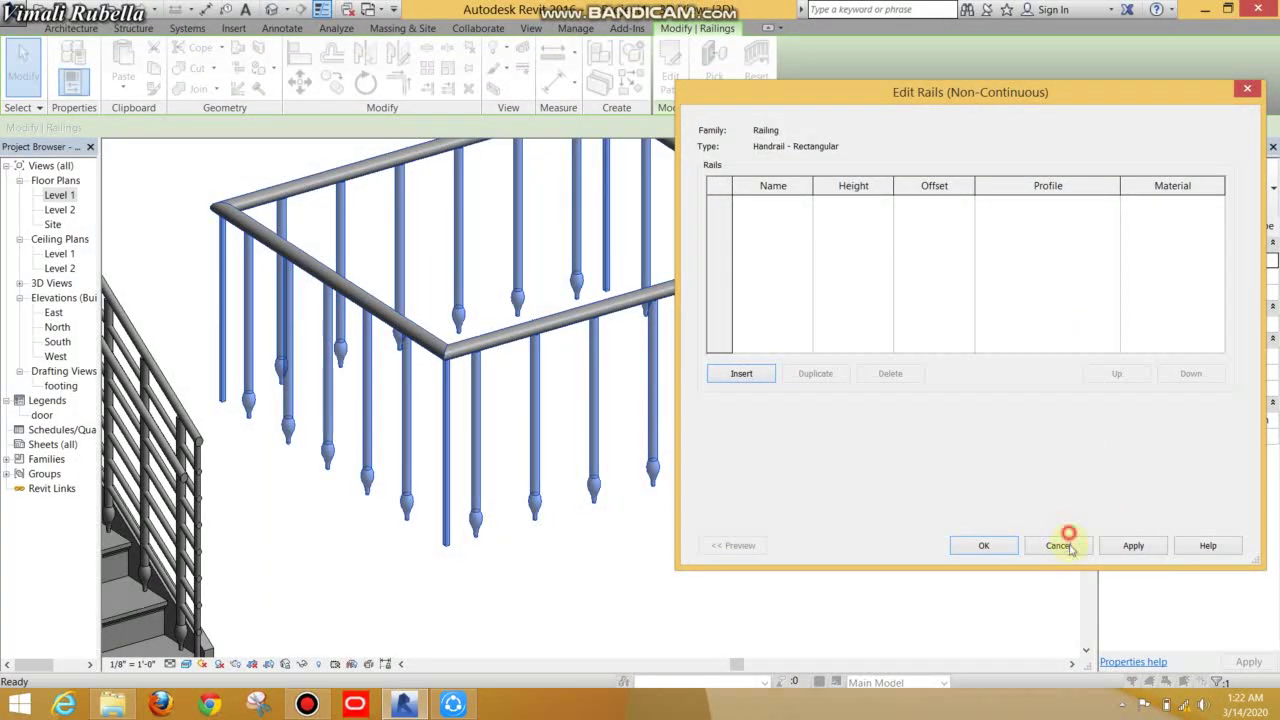
click(1058, 545)
click(1094, 288)
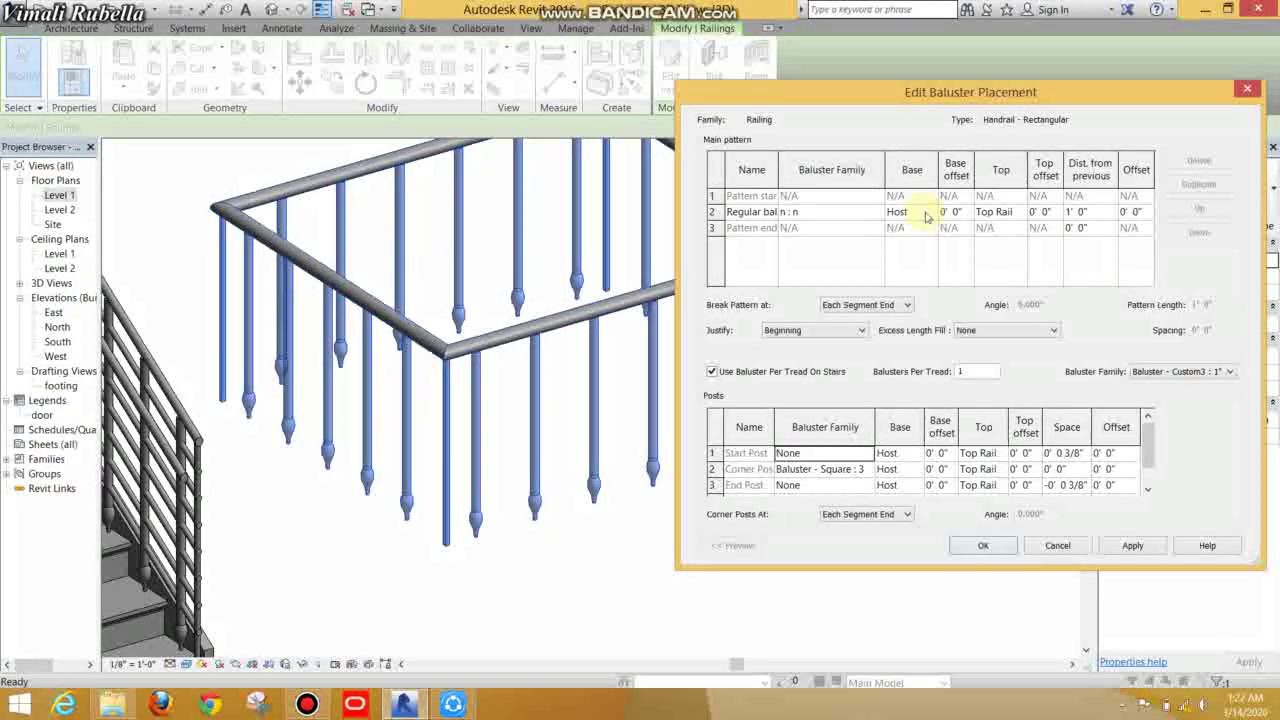
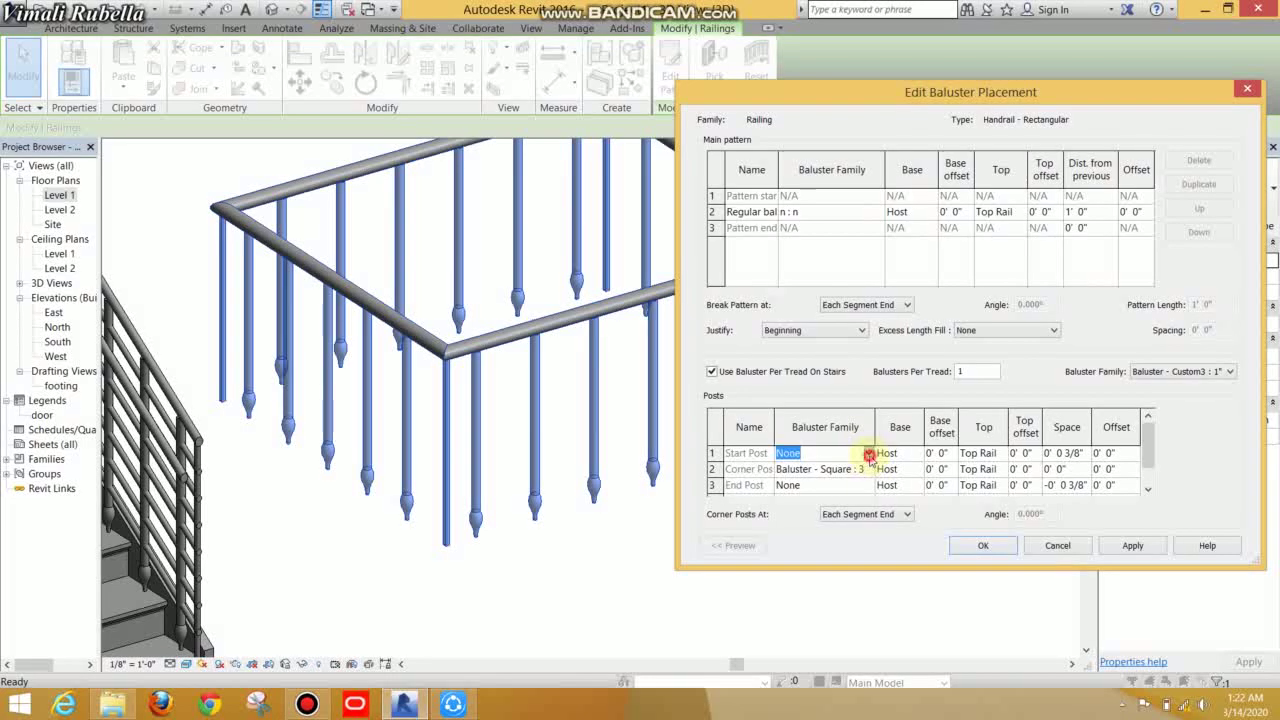
Step: Set the start and corner post families to Post - Newel : 6 1/4
click(869, 453)
scroll(816, 520, down, 2)
scroll(818, 522, down, 2)
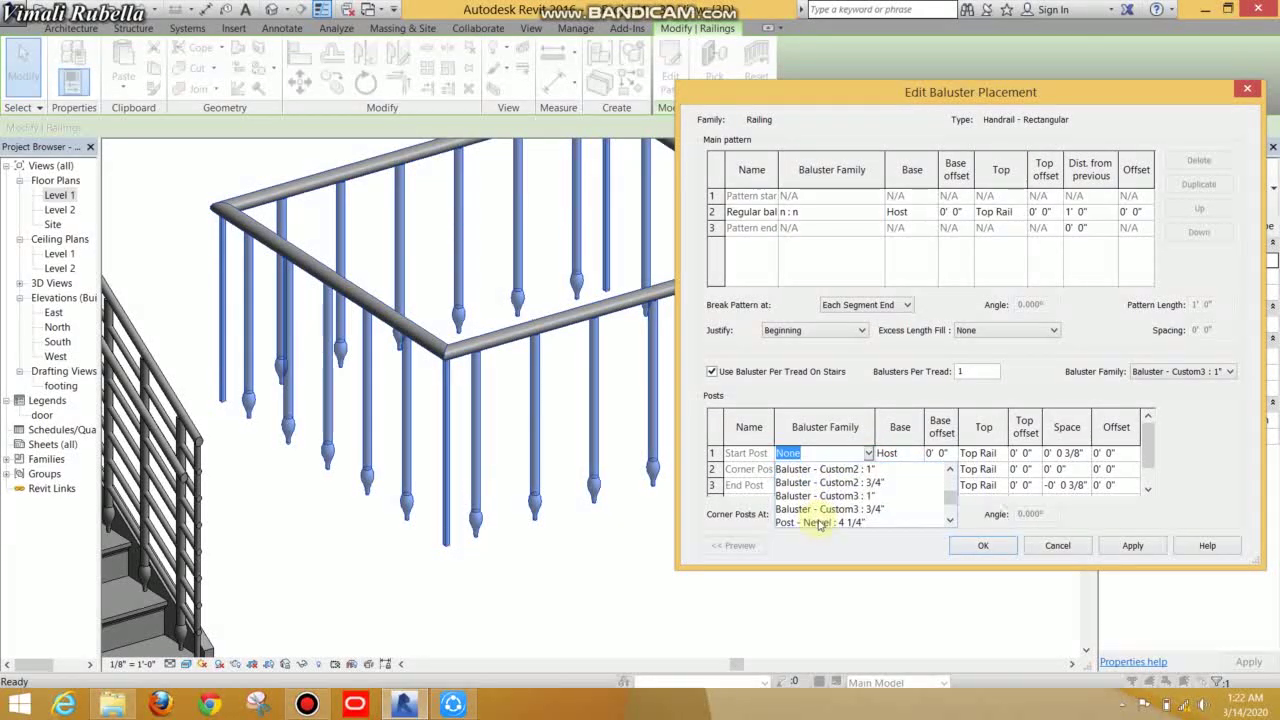
scroll(820, 522, down, 1)
click(822, 496)
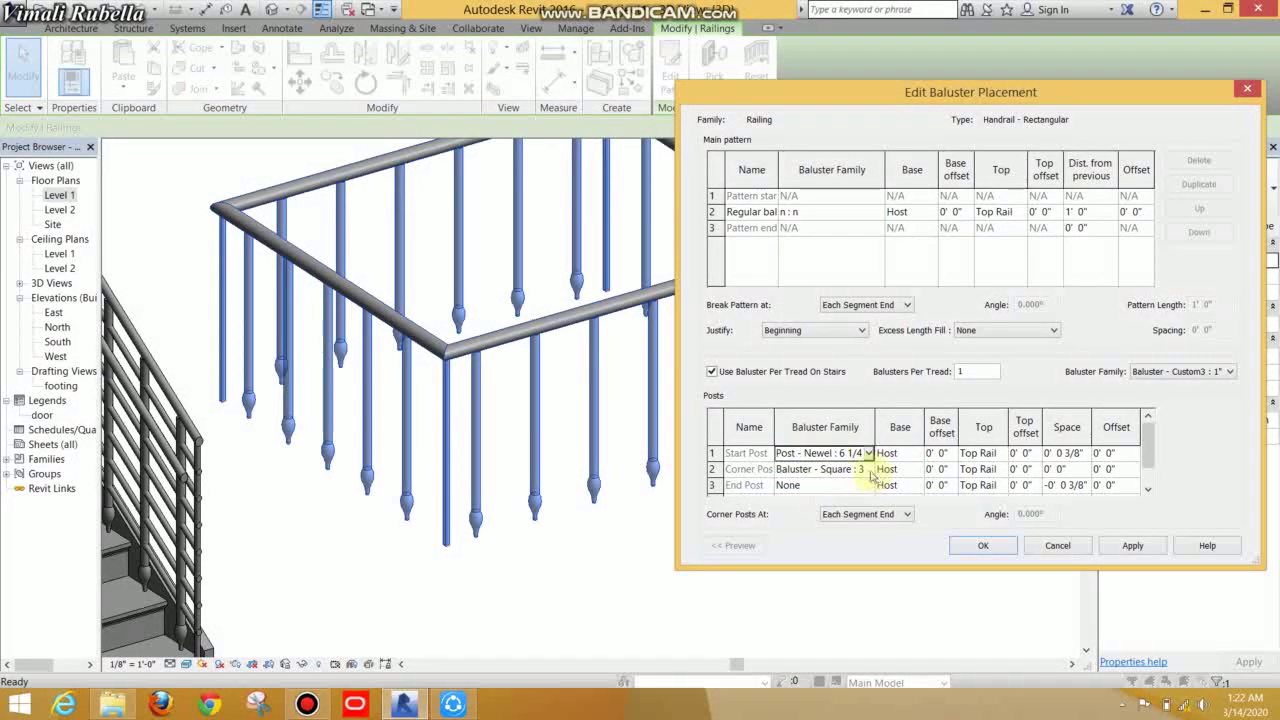
click(869, 469)
scroll(840, 533, down, 2)
scroll(842, 534, down, 2)
scroll(845, 535, down, 2)
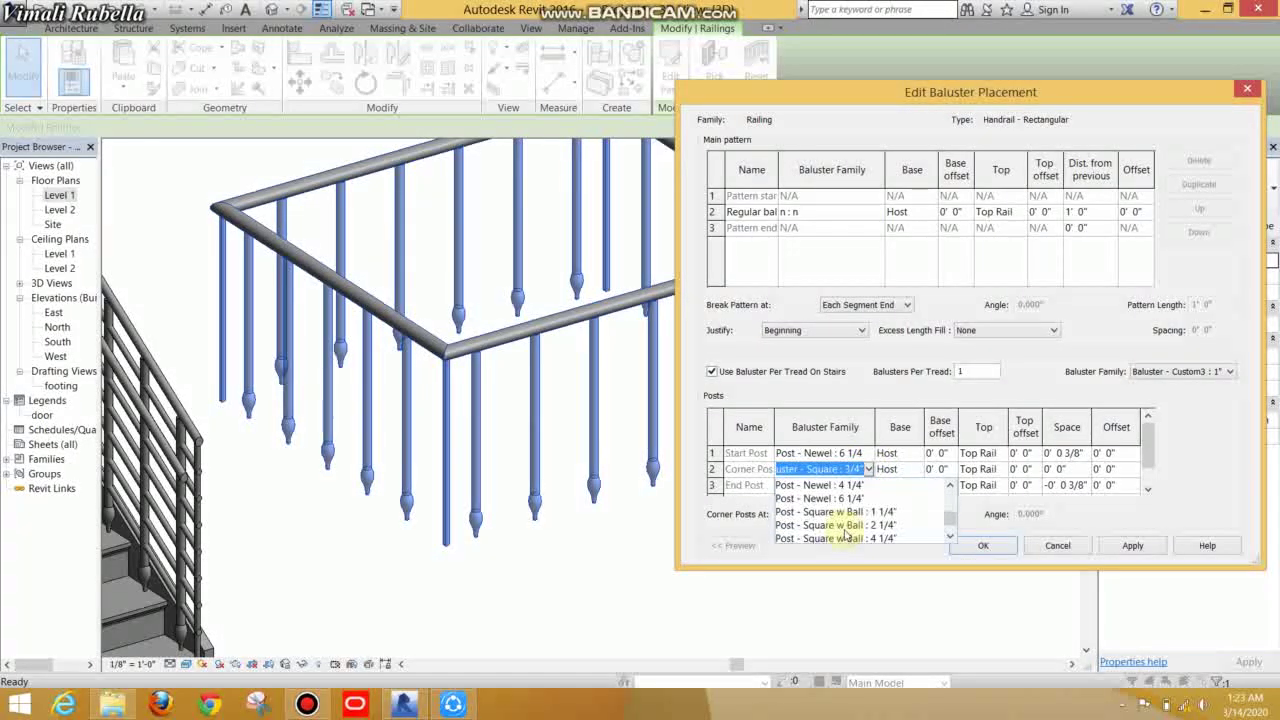
scroll(845, 535, down, 3)
scroll(845, 518, up, 1)
click(843, 498)
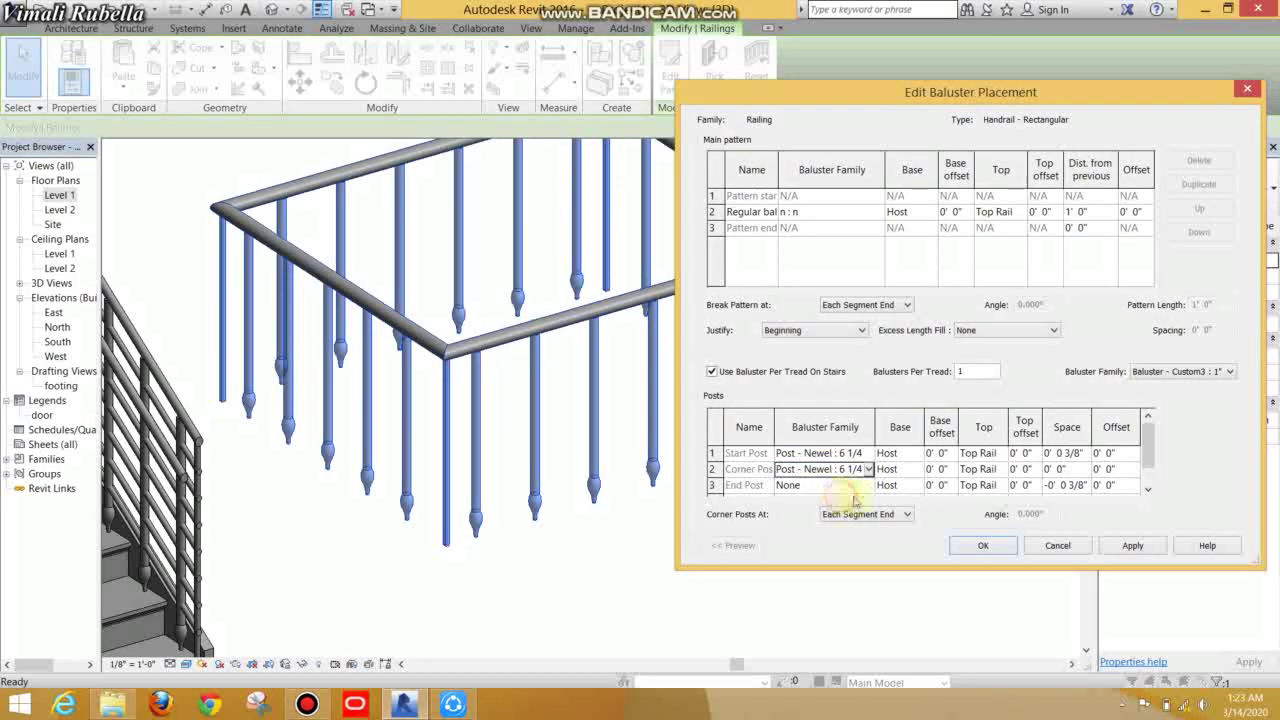
Step: Set the end post to Post - Newel : 6 1/4, apply, and confirm past the closed-path warnings
click(868, 485)
scroll(846, 540, down, 3)
scroll(846, 540, down, 1)
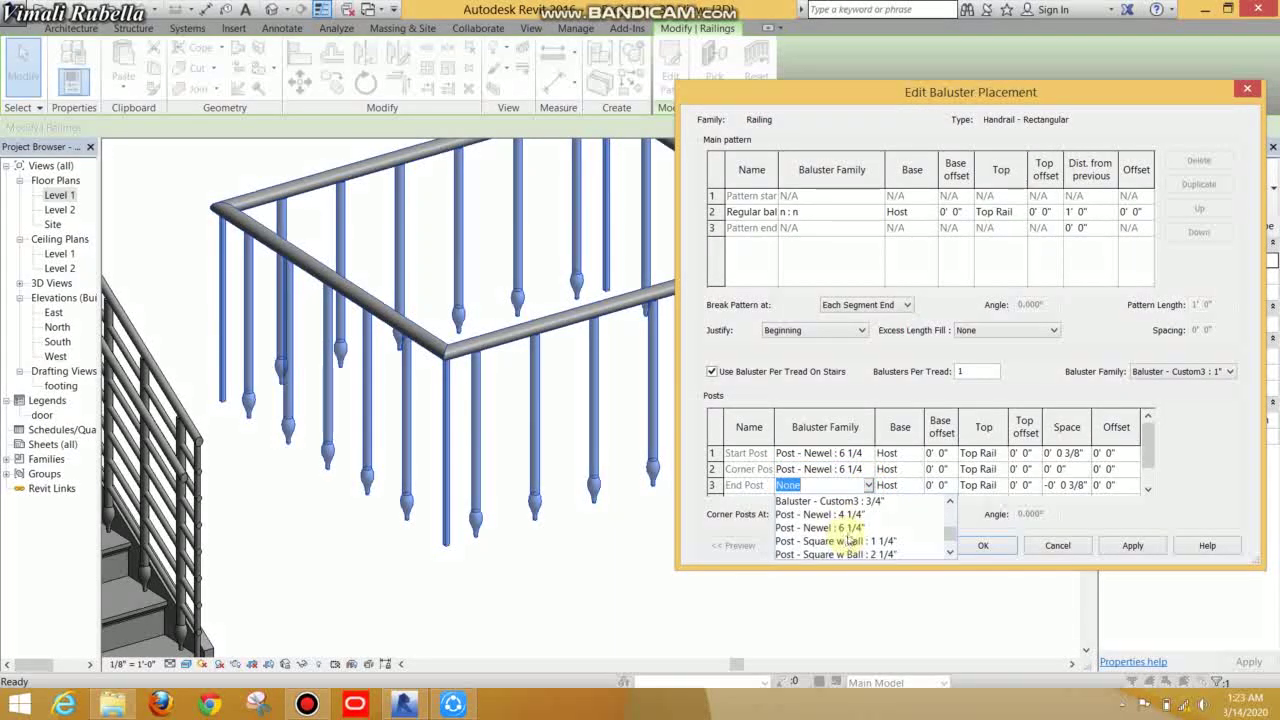
click(848, 528)
click(1126, 547)
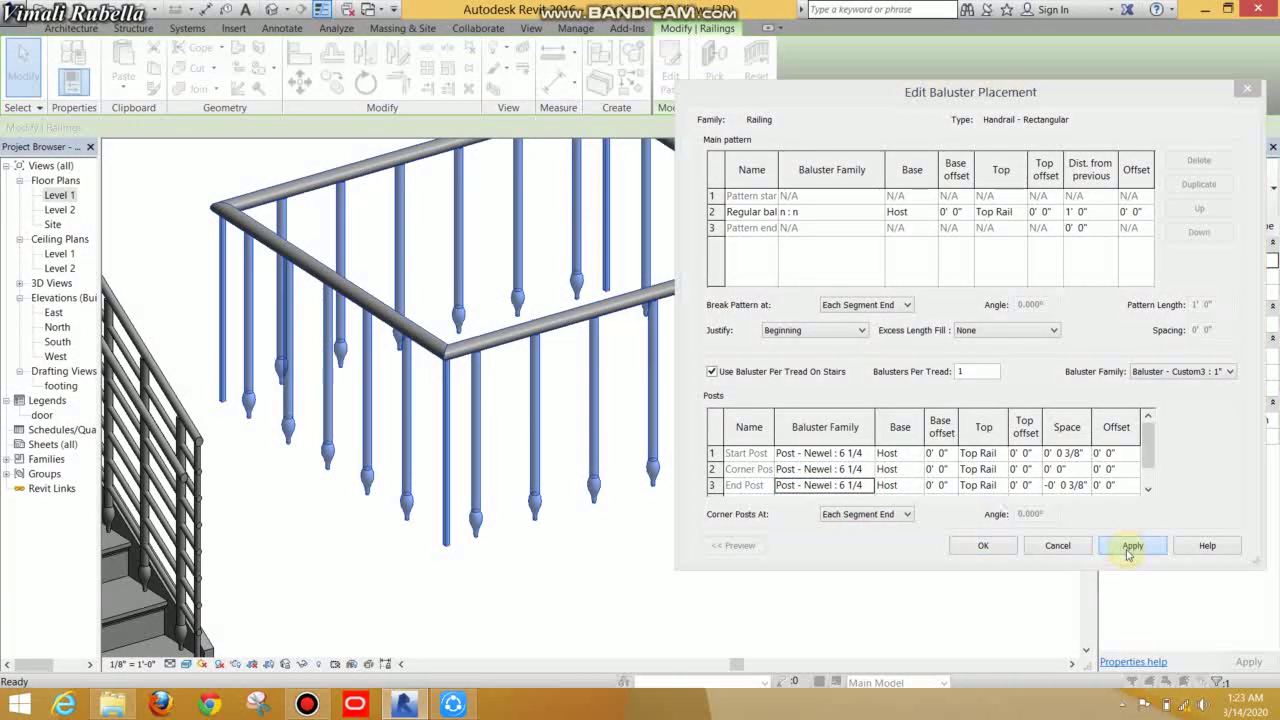
click(1038, 387)
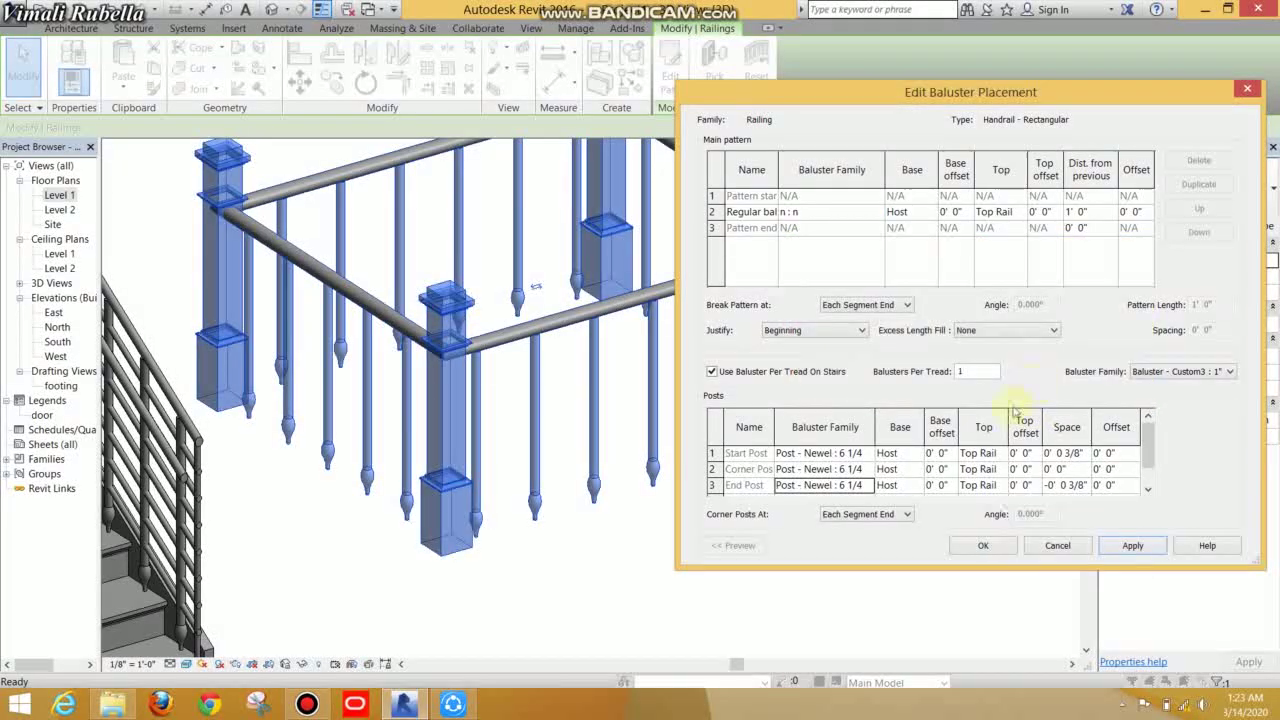
click(988, 545)
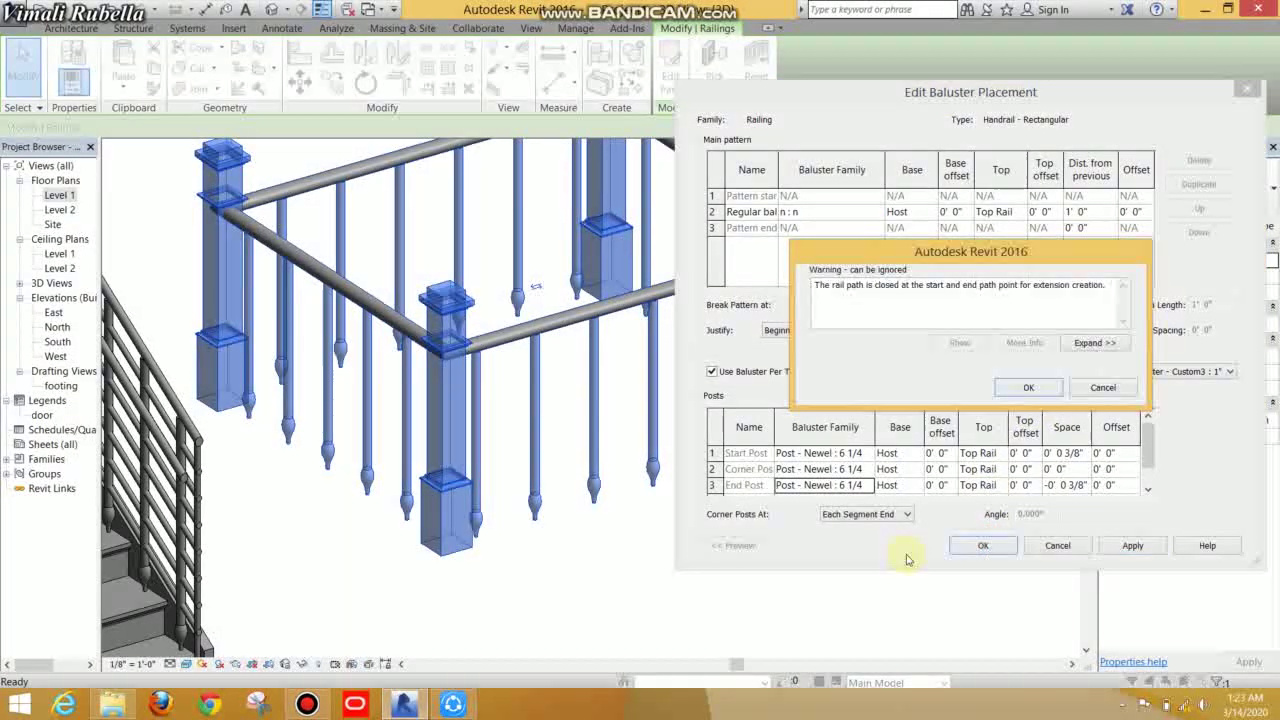
click(1033, 387)
click(1050, 543)
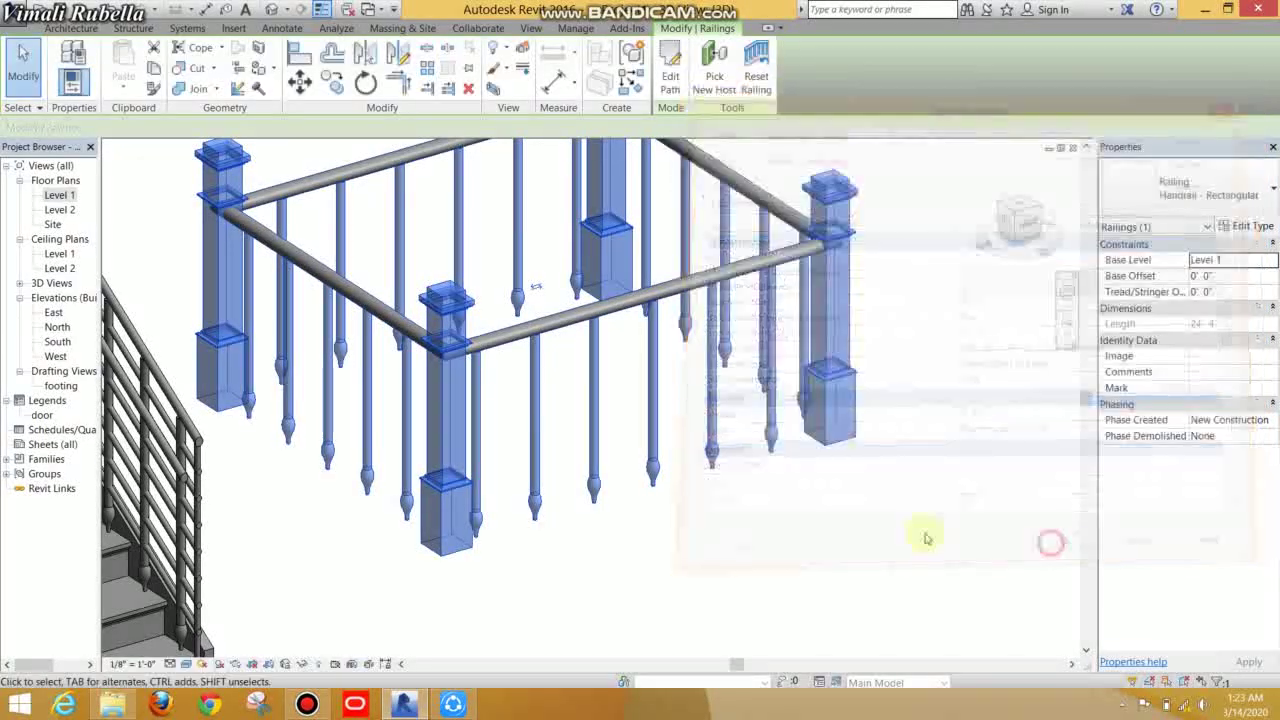
Step: Reselect the railing and reopen its Edit Baluster Placement settings from Type Properties
click(737, 451)
scroll(766, 357, down, 3)
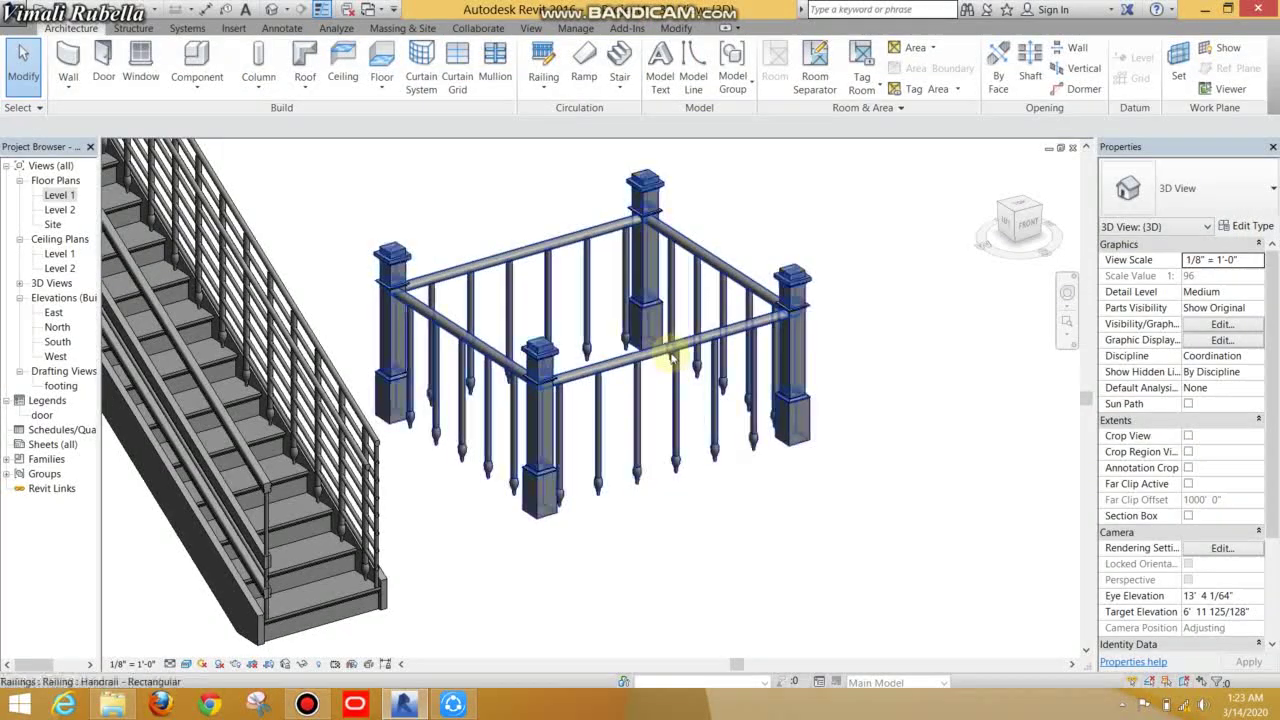
click(672, 355)
click(1245, 226)
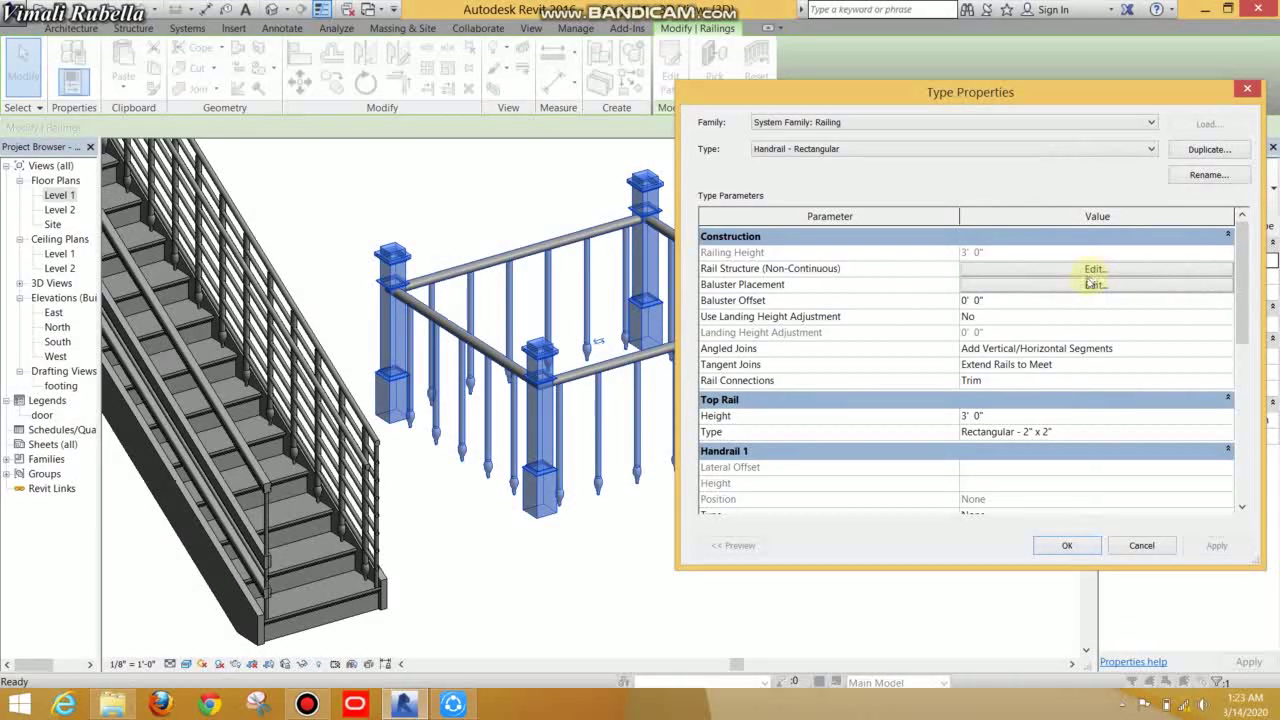
click(1094, 284)
Step: Add a second regular baluster to the pattern with its top set to Host
click(714, 212)
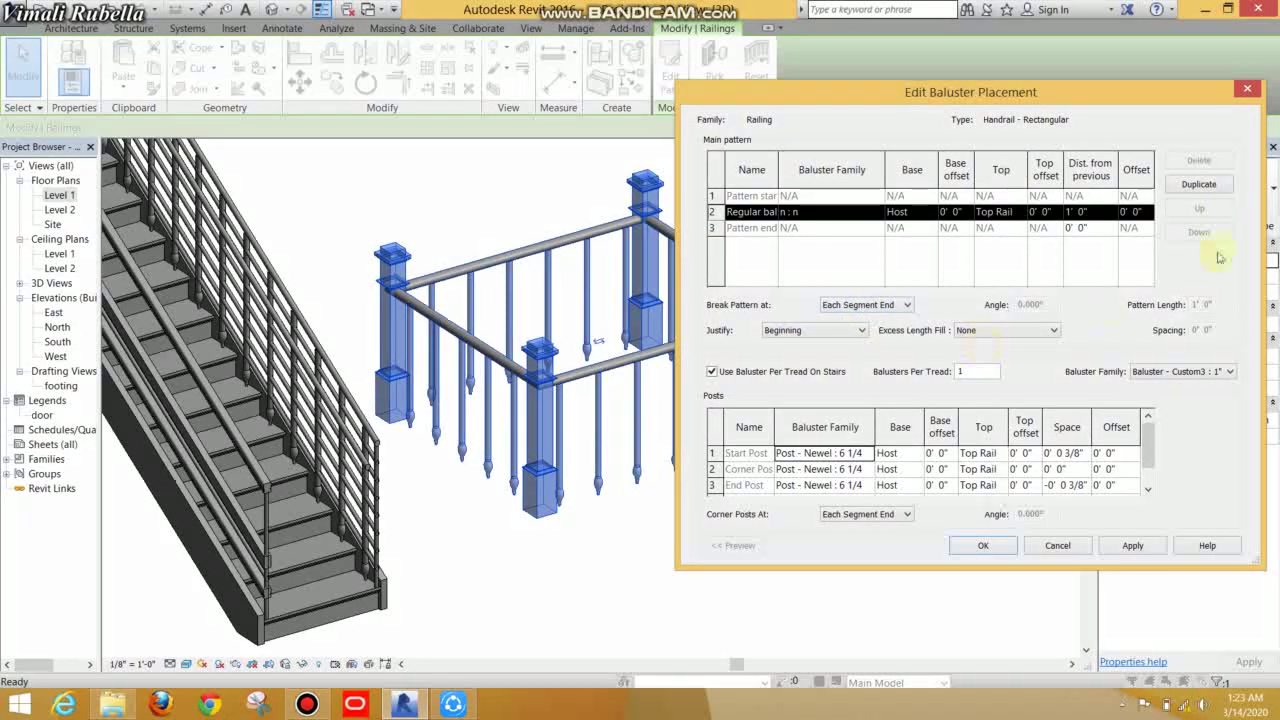
click(1198, 186)
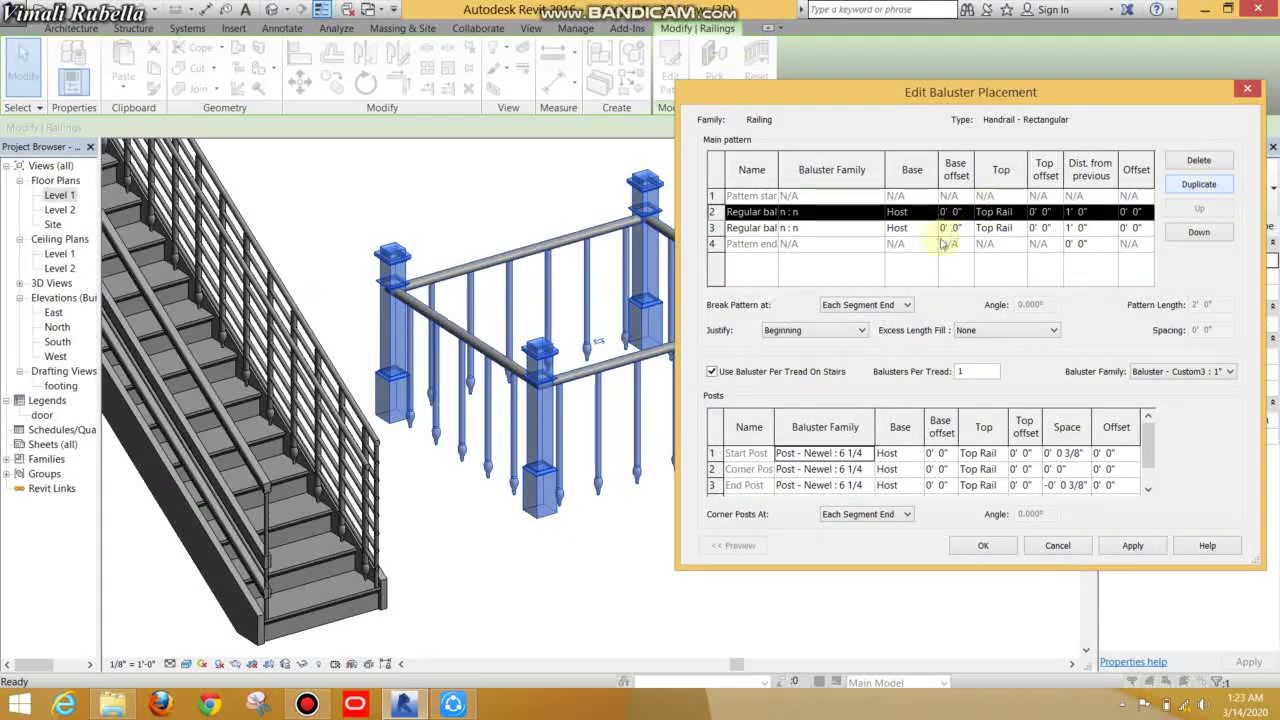
click(964, 212)
text(4)
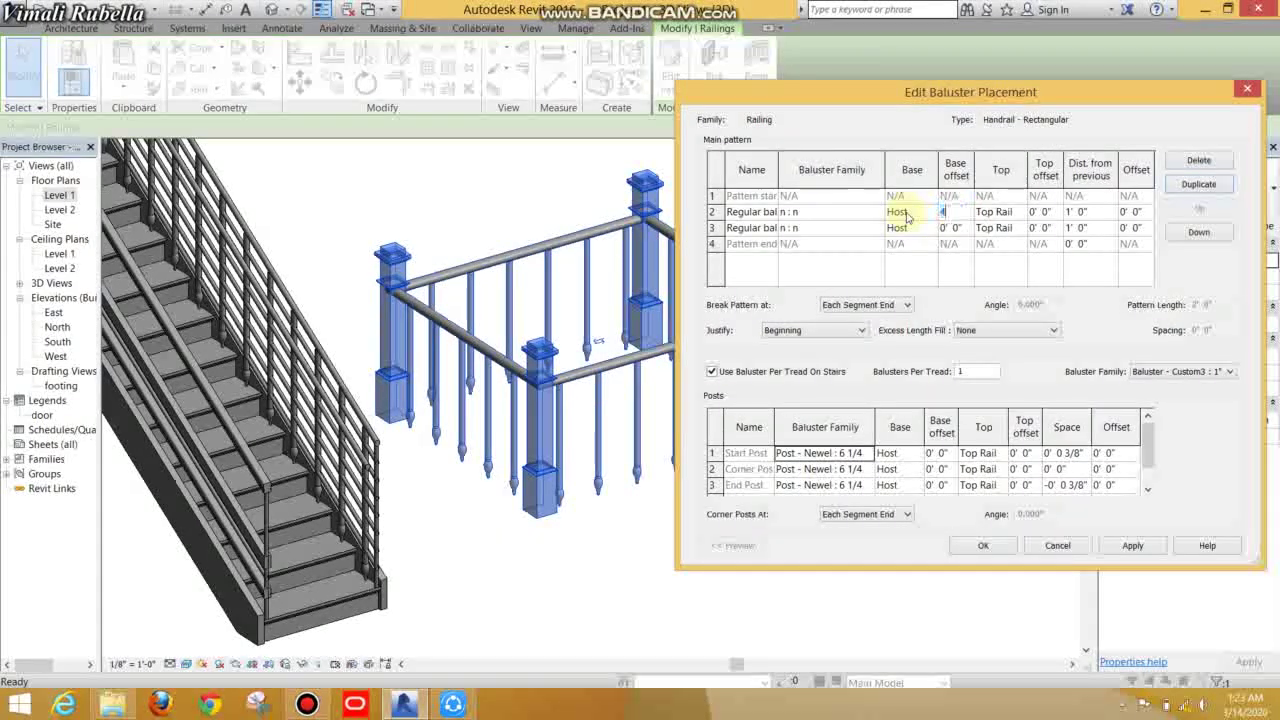
click(1020, 212)
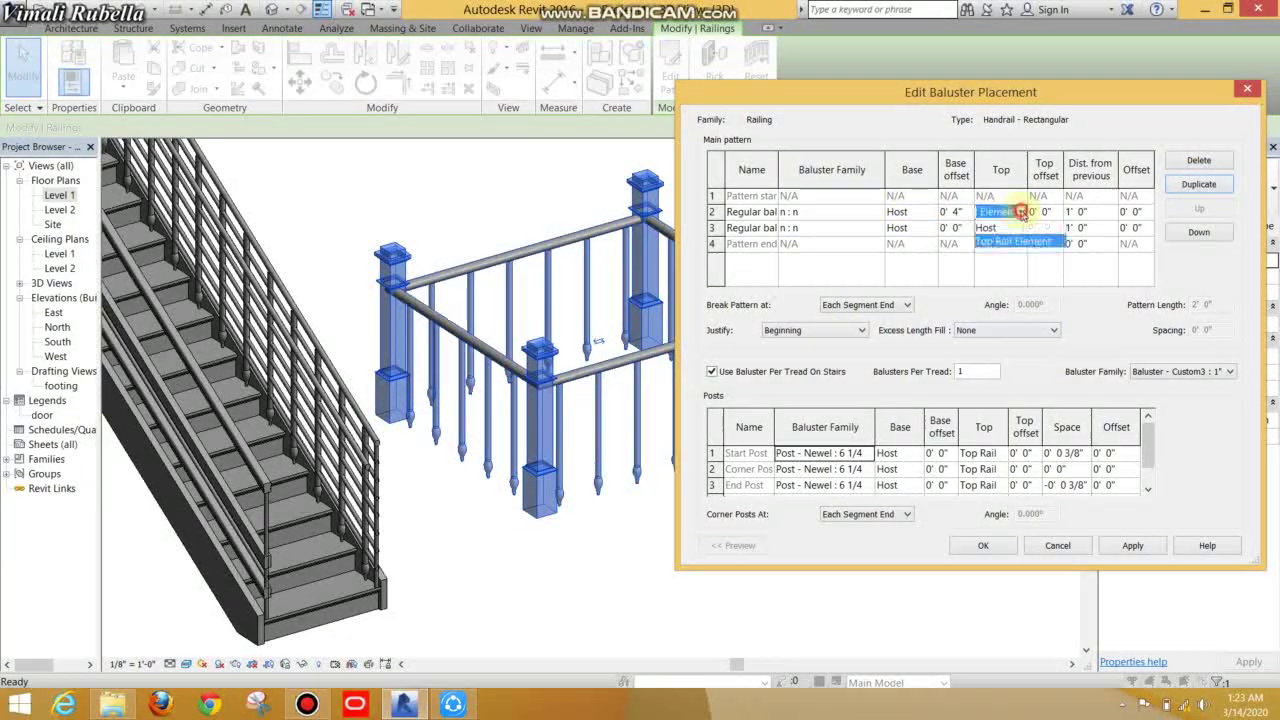
click(985, 228)
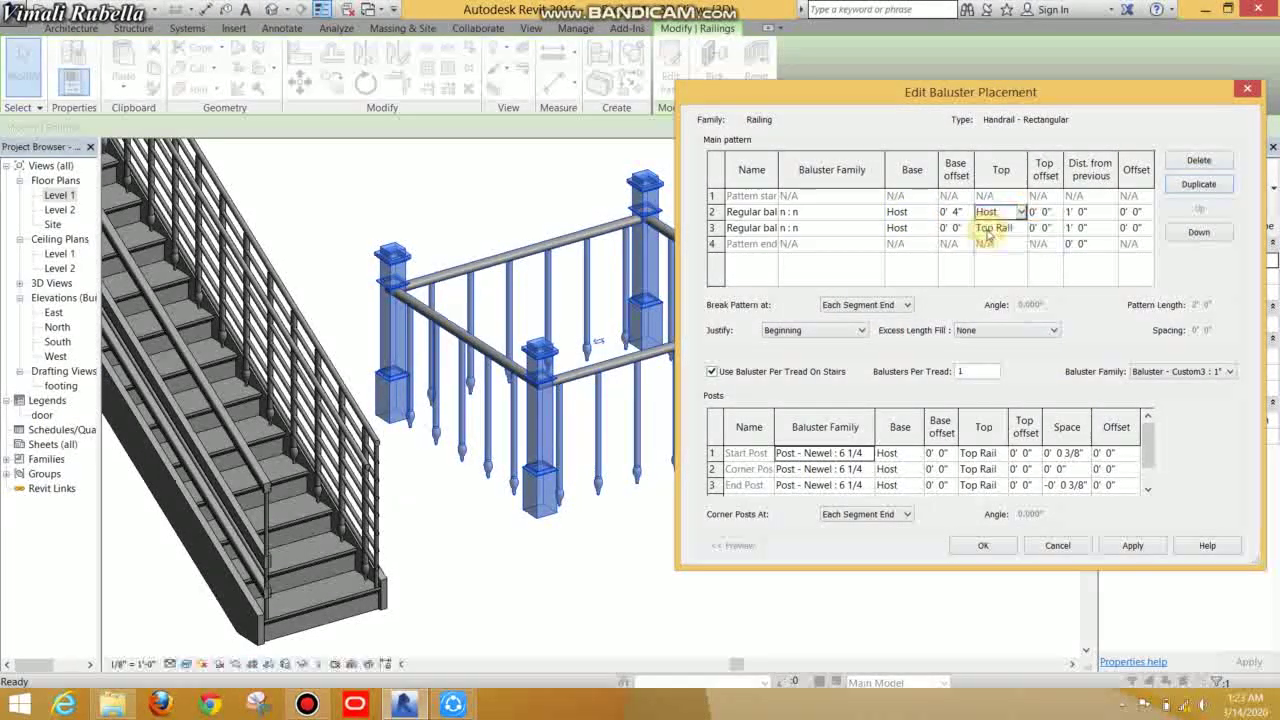
click(1133, 546)
click(1029, 388)
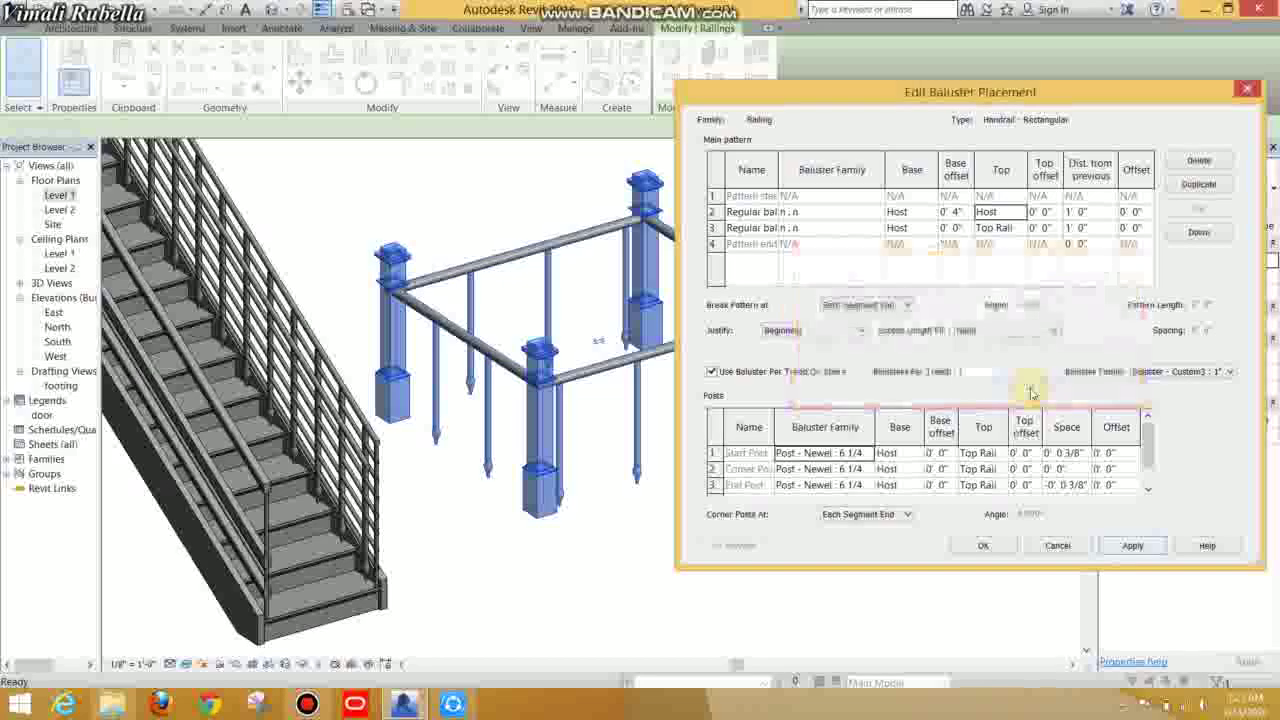
Step: Change the added baluster's top to Top Rail and give it a 1' 0" base offset
click(1025, 213)
click(995, 236)
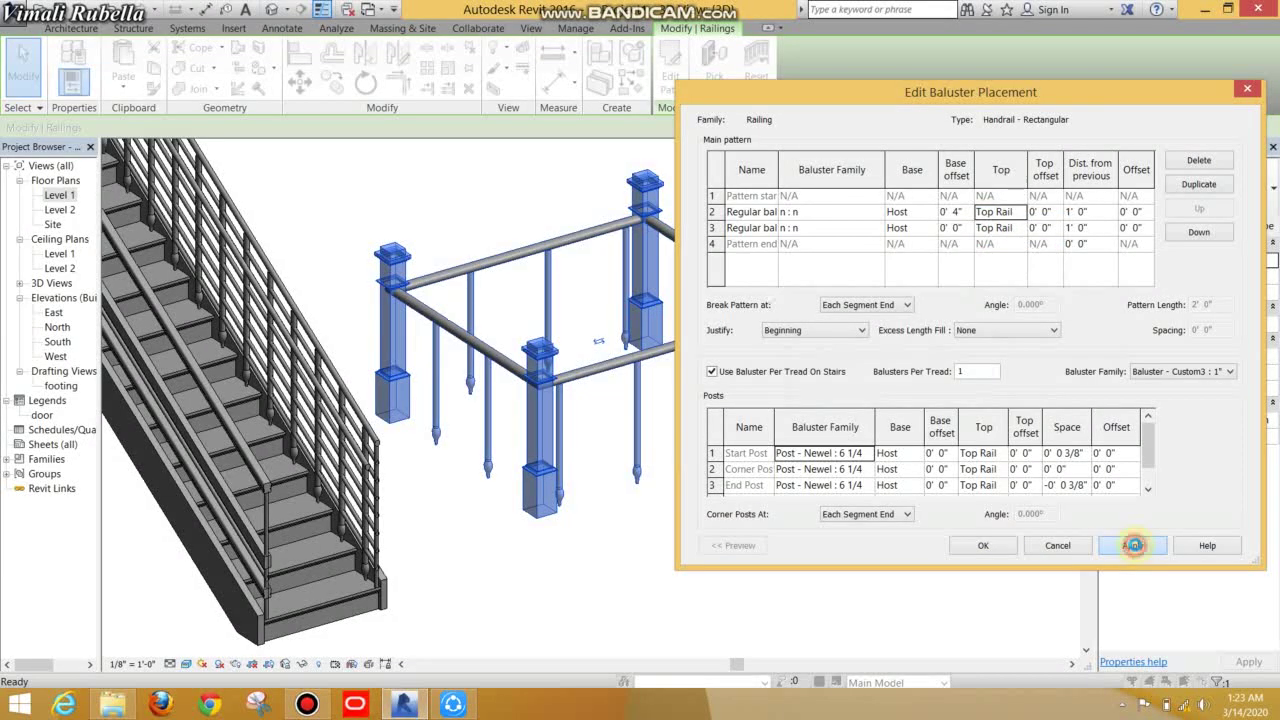
click(1133, 545)
click(1032, 391)
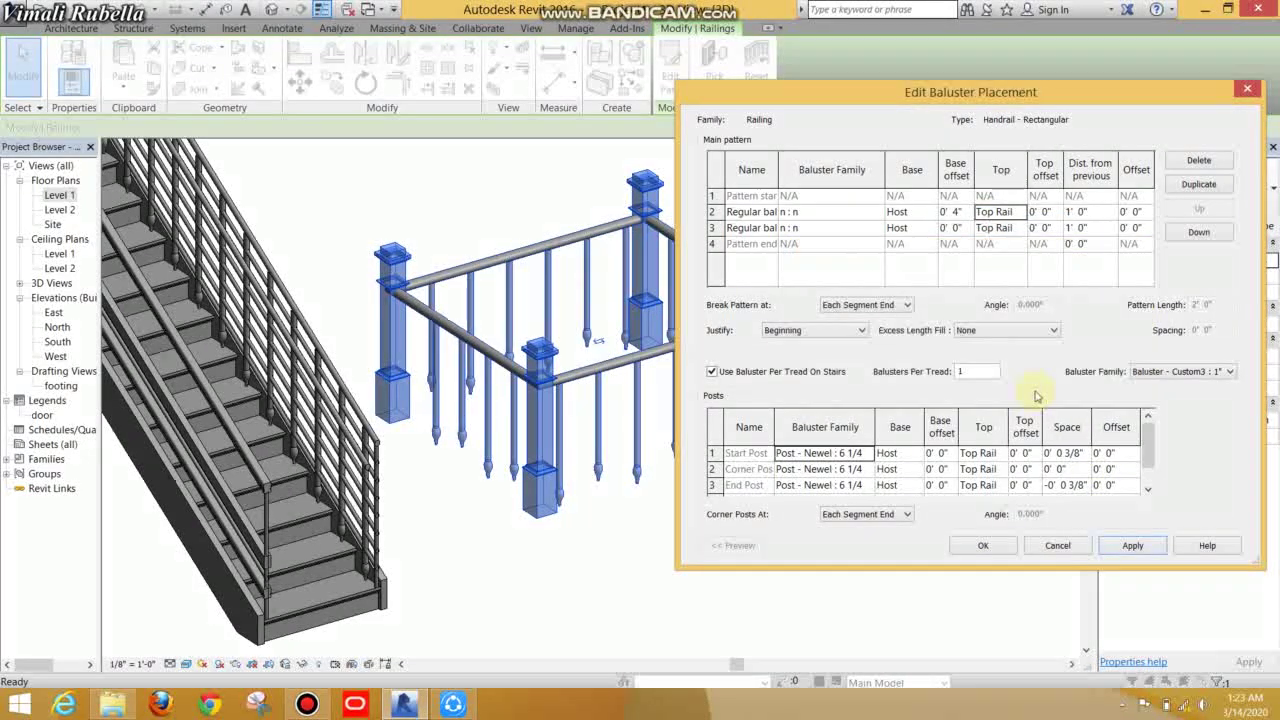
click(958, 211)
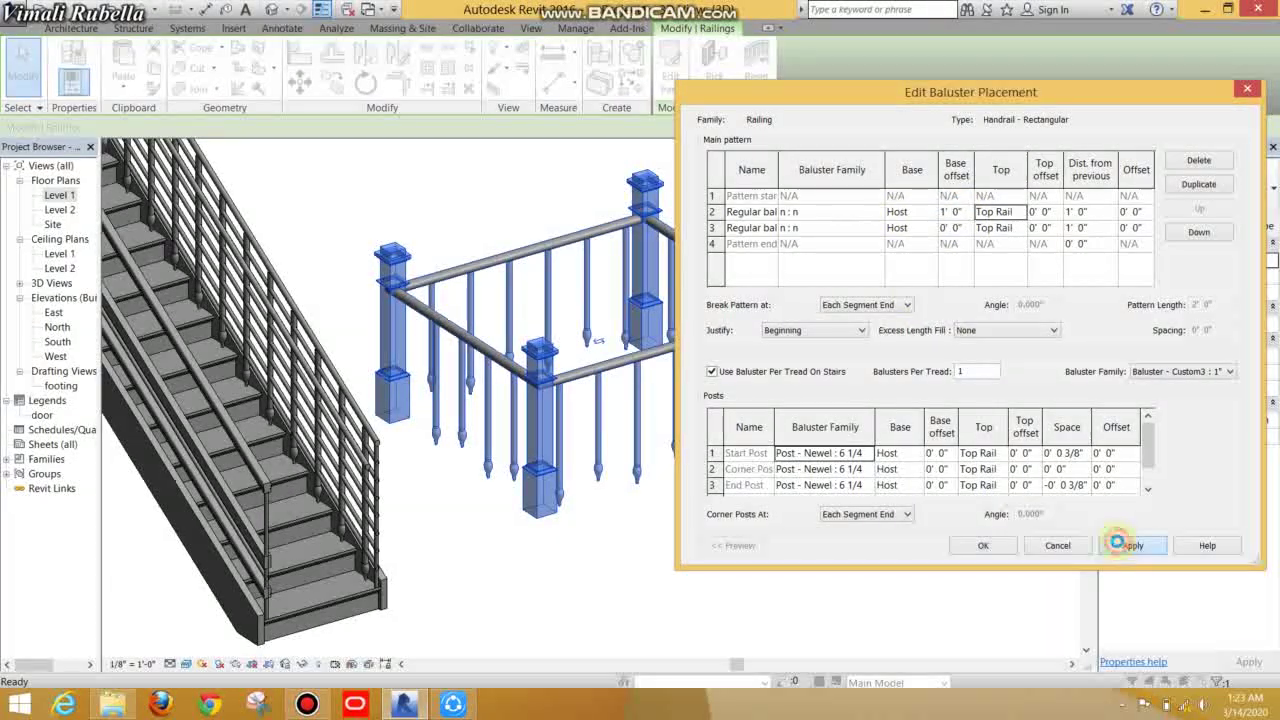
click(1130, 545)
click(1030, 390)
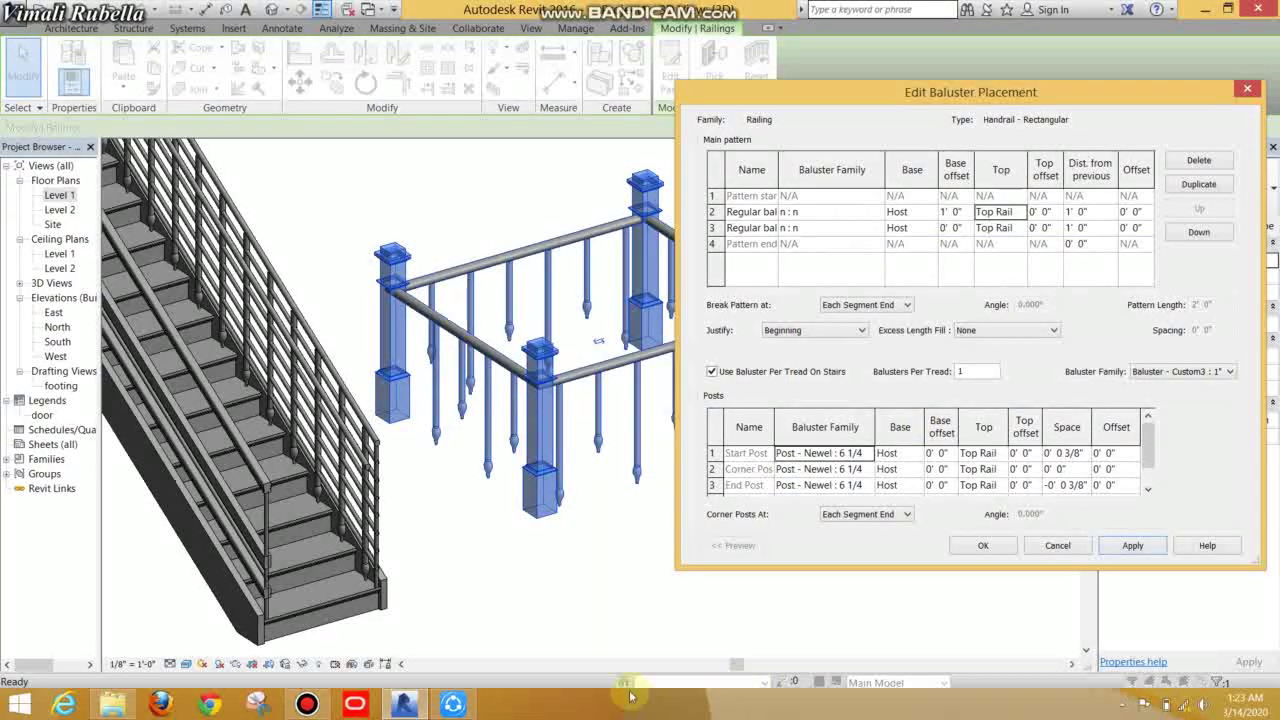
Step: Add a third regular baluster with a 2' 0" base offset reaching the Top Rail
click(711, 228)
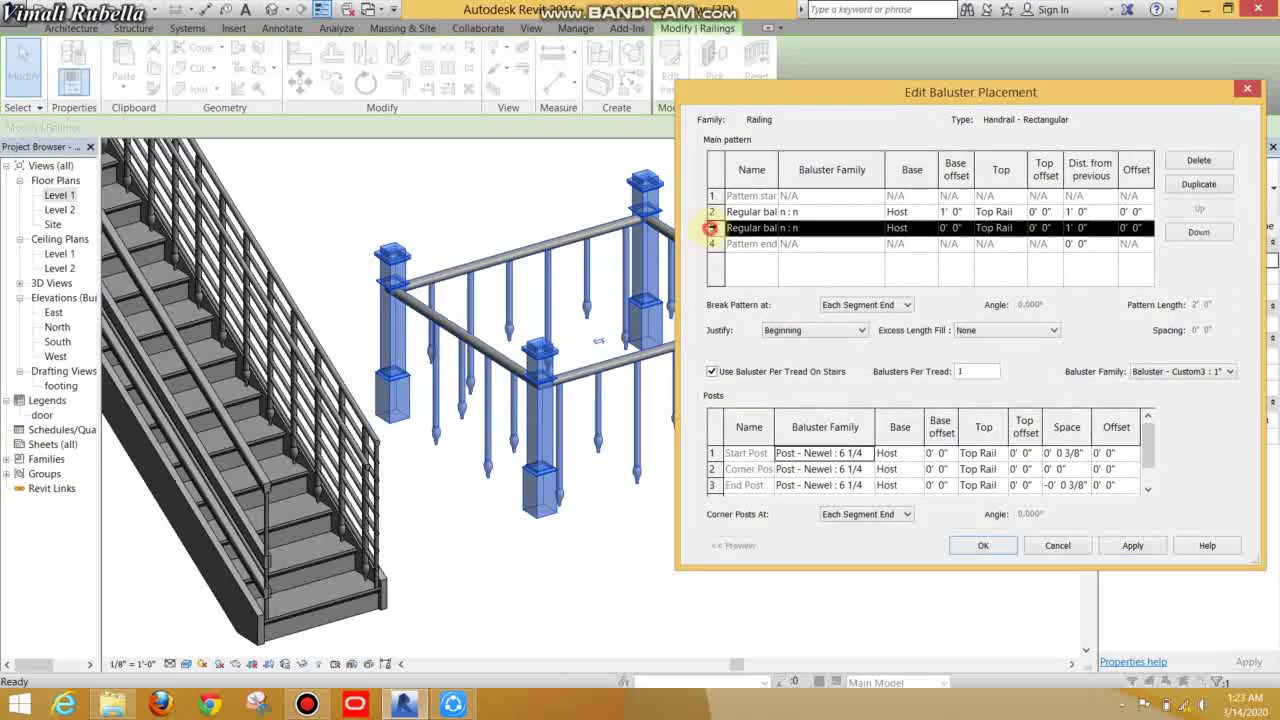
click(1190, 185)
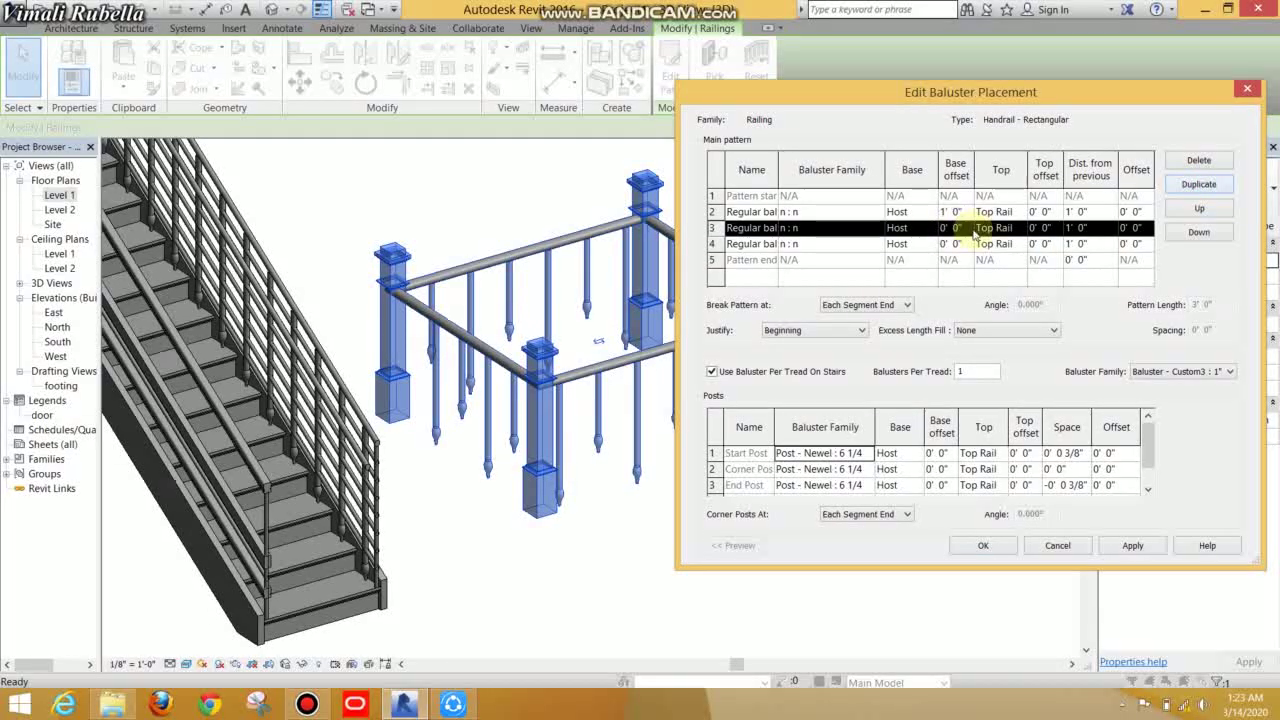
click(970, 228)
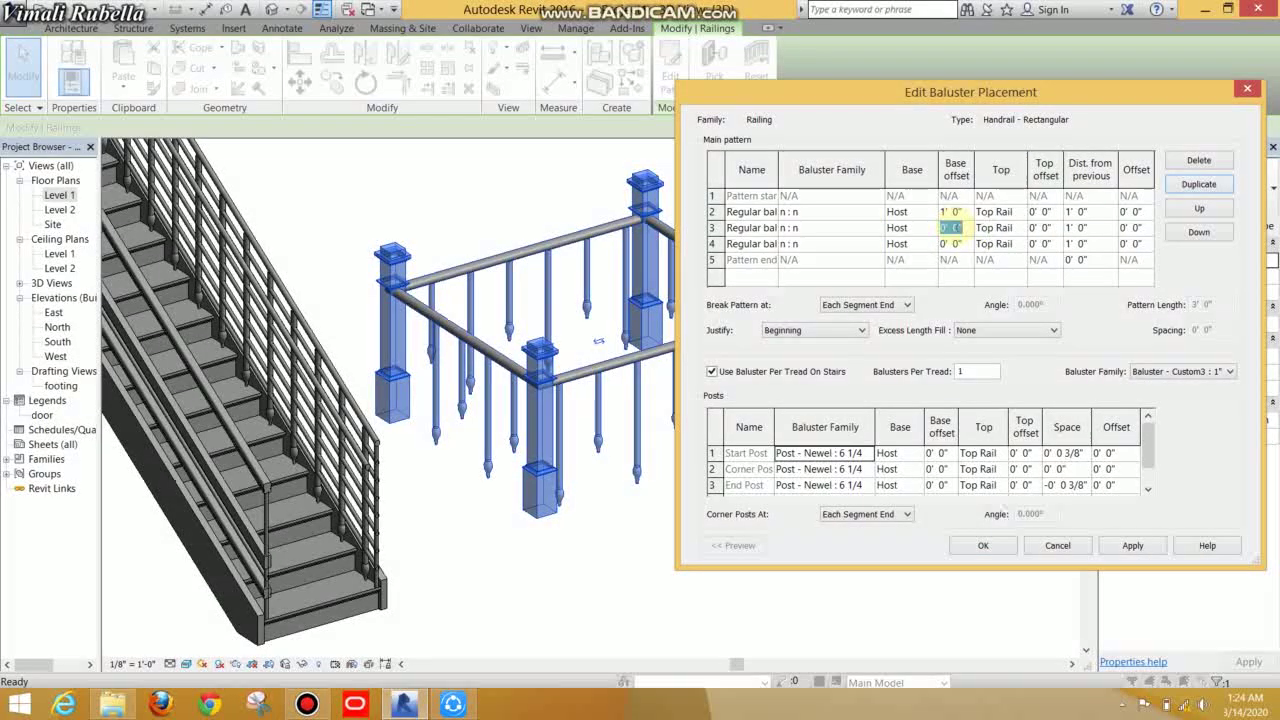
text(2)
click(1020, 228)
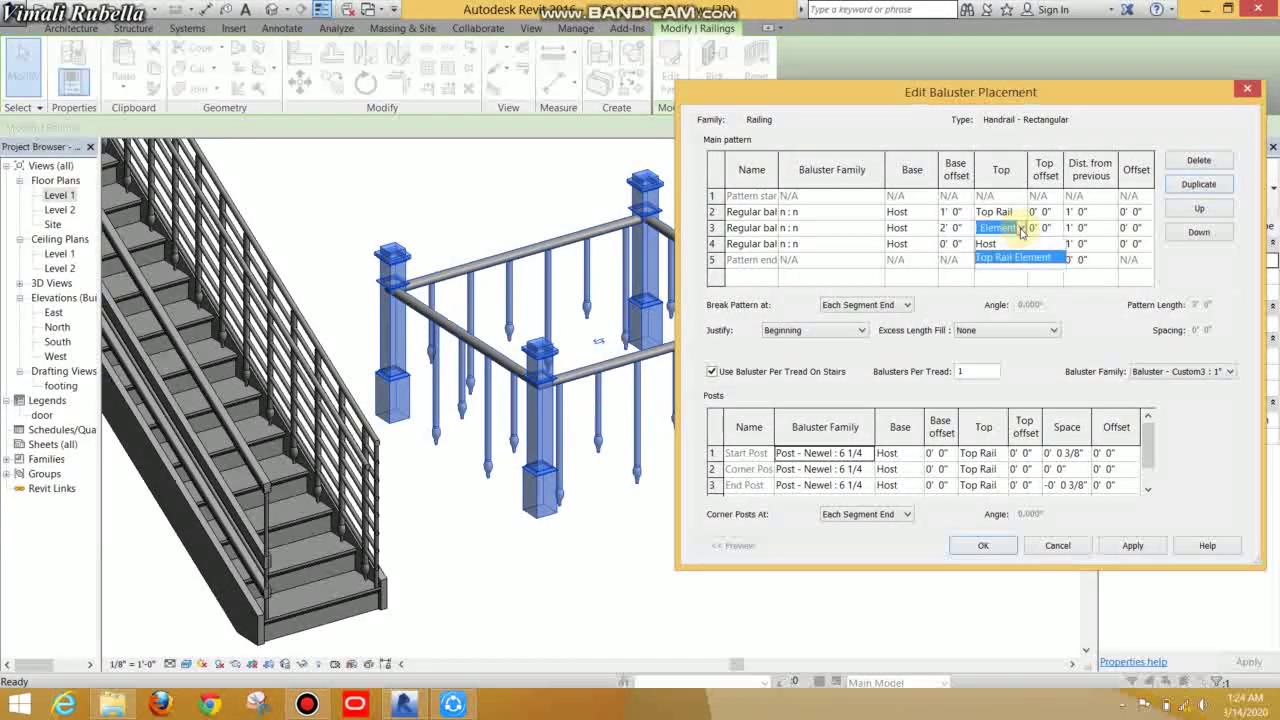
click(1012, 257)
click(1132, 545)
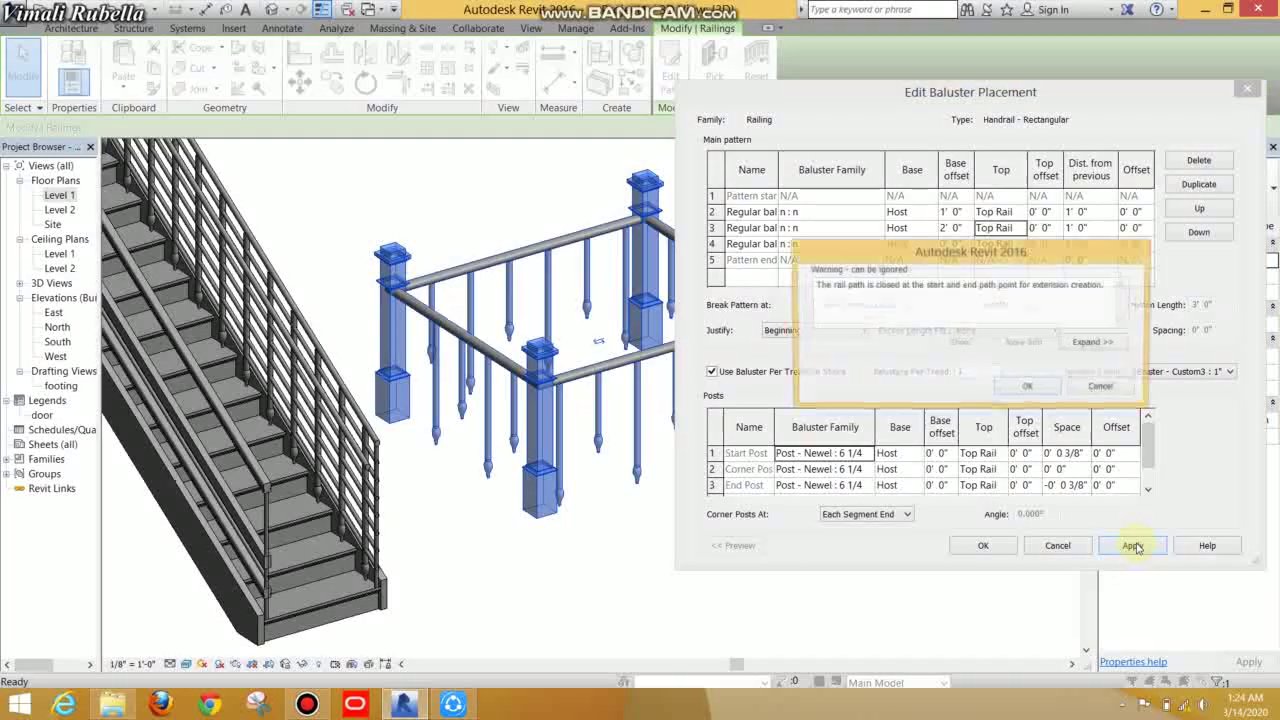
click(1029, 394)
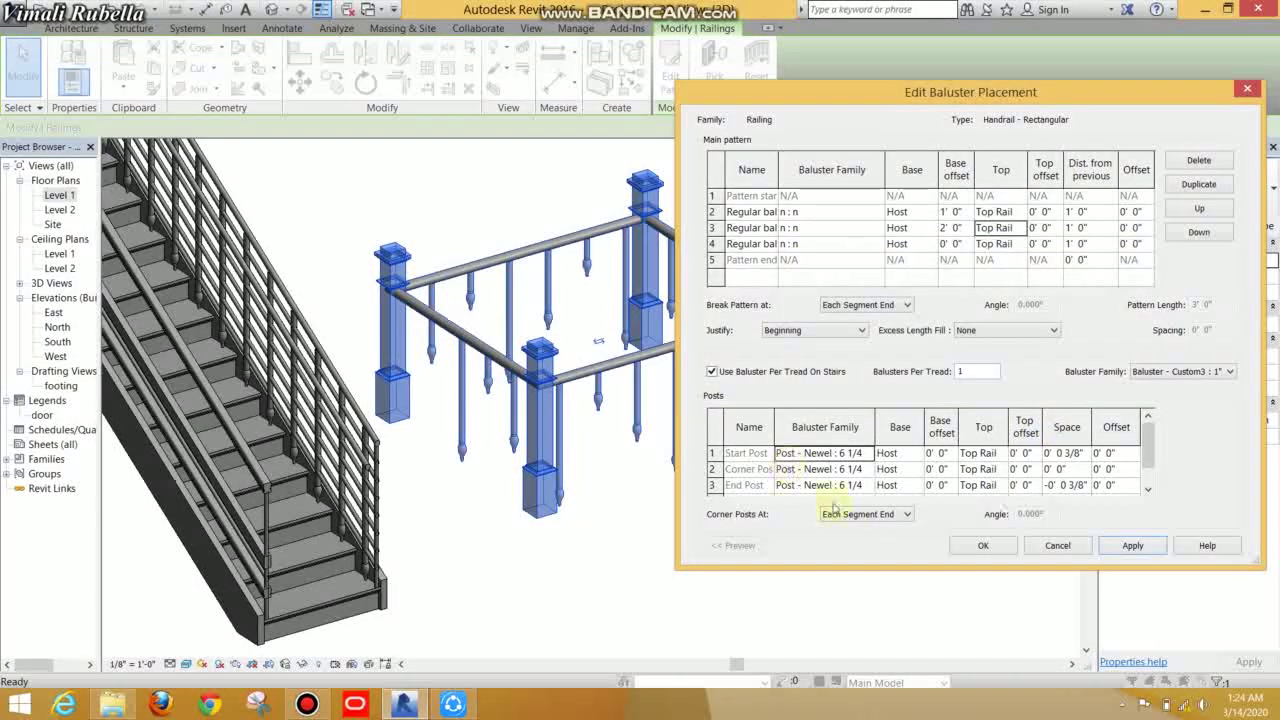
Step: Accept the baluster placement and type changes, then view the staggered railing
click(967, 548)
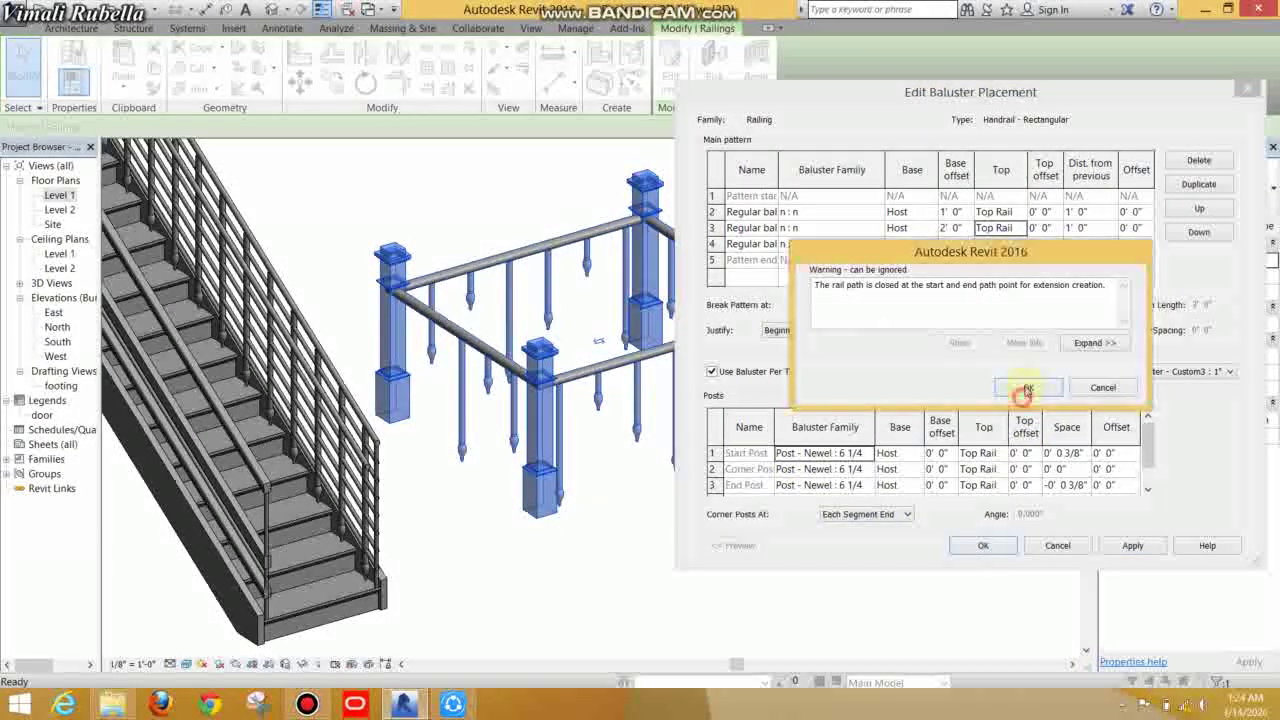
click(1024, 389)
click(1060, 545)
click(906, 549)
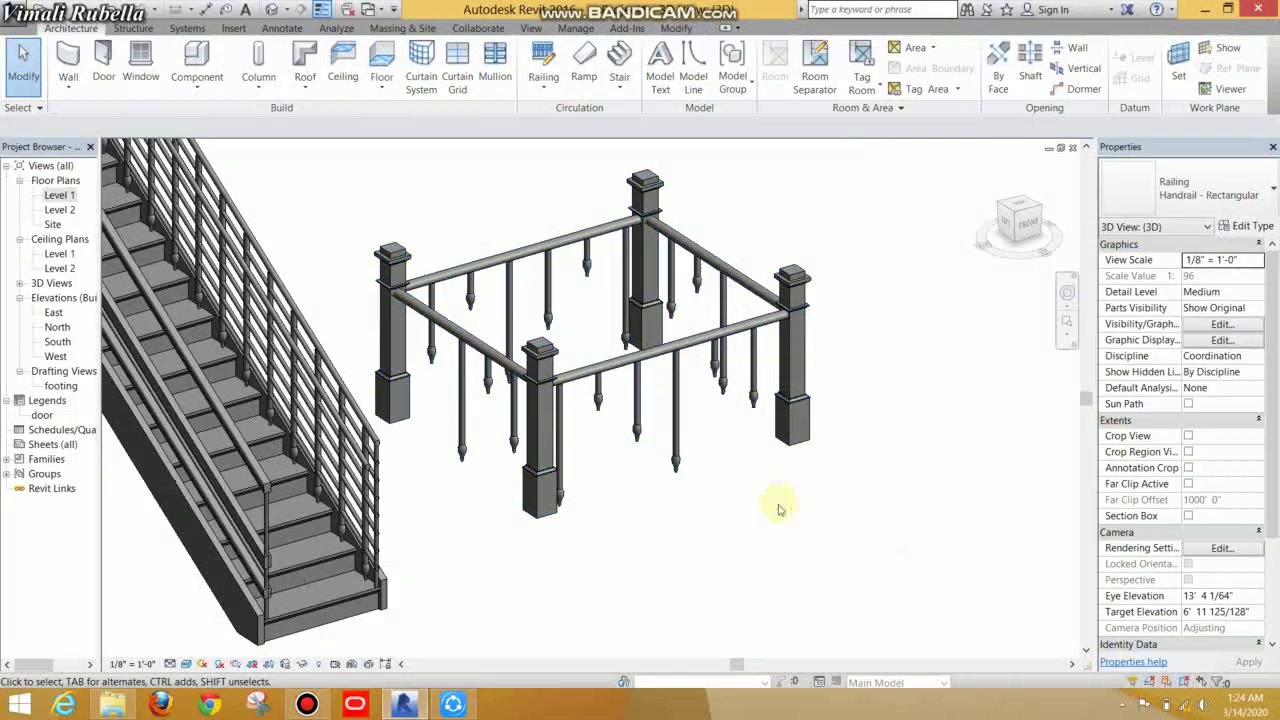
mouse_move(771, 506)
shift+middle_down()
mouse_move(828, 530)
mouse_move(737, 443)
mouse_move(723, 520)
mouse_move(971, 677)
mouse_move(893, 562)
mouse_move(737, 529)
shift+middle_up()
Step: Reselect the railing and reopen its baluster placement settings from Type Properties
click(668, 382)
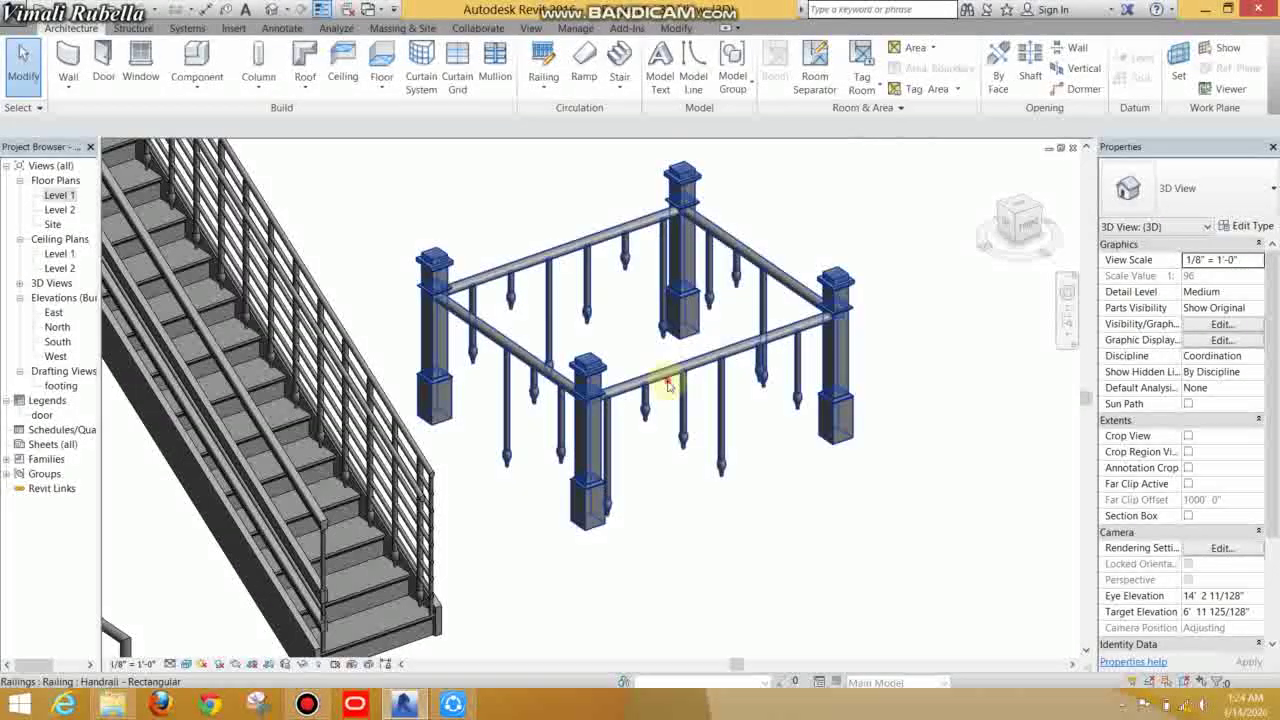
click(1240, 226)
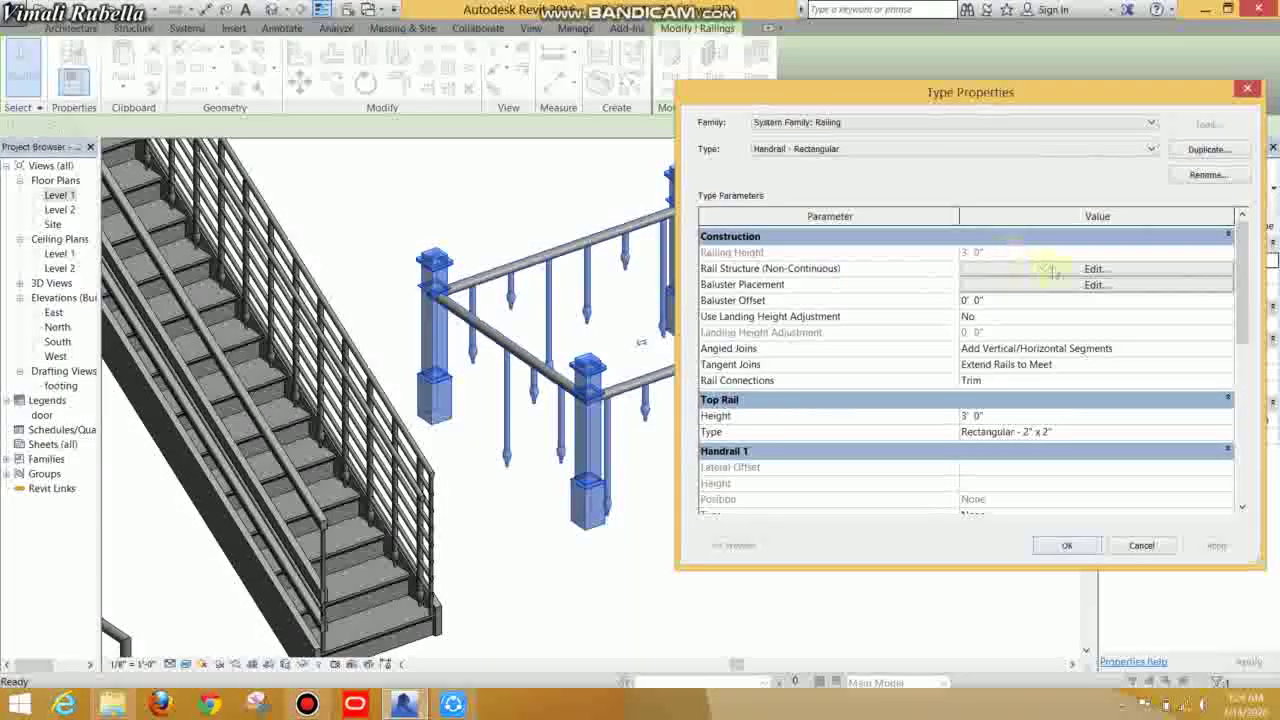
click(1068, 272)
click(1060, 547)
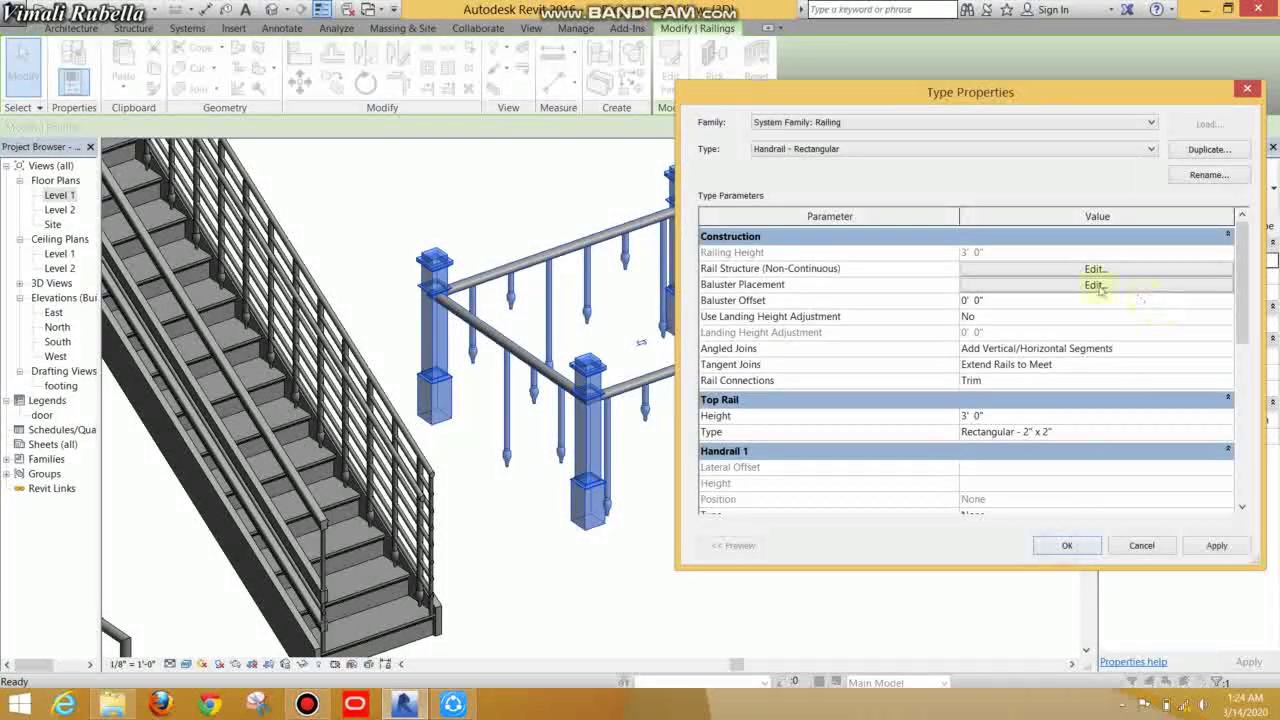
click(1094, 290)
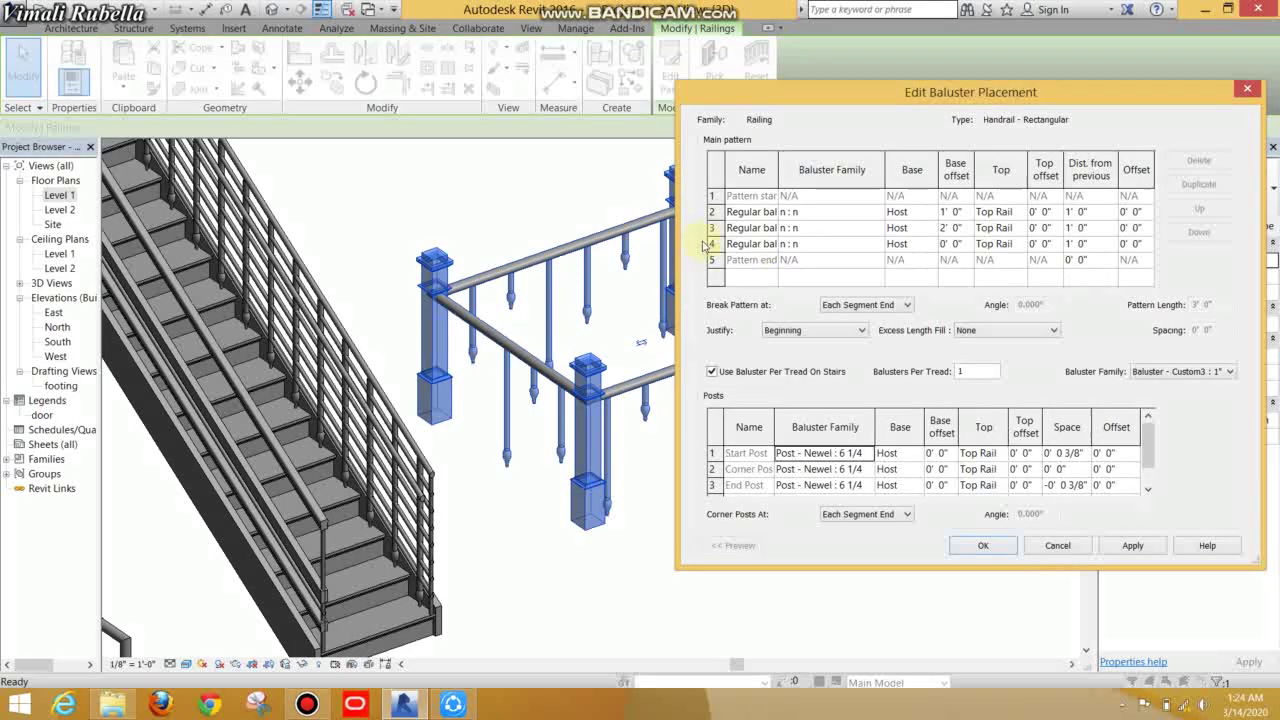
Step: Duplicate the fourth baluster entry and give it a 0' 6" base offset
click(711, 243)
click(1198, 184)
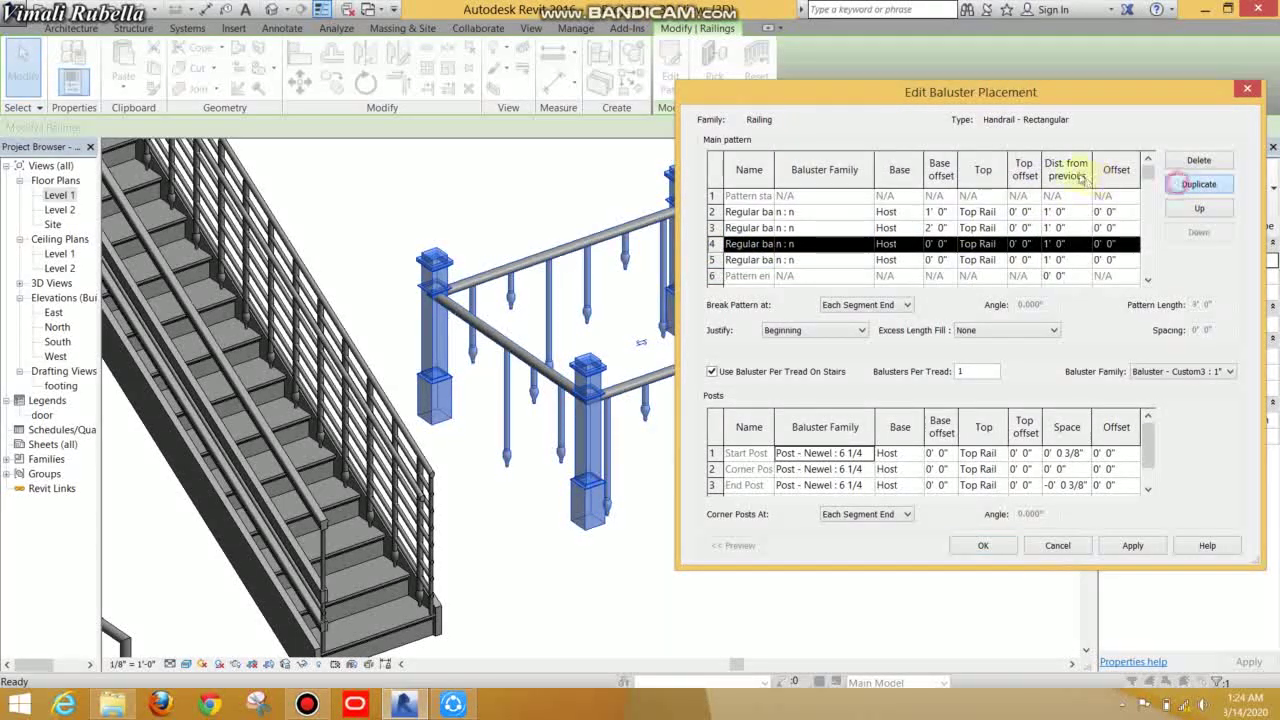
click(945, 244)
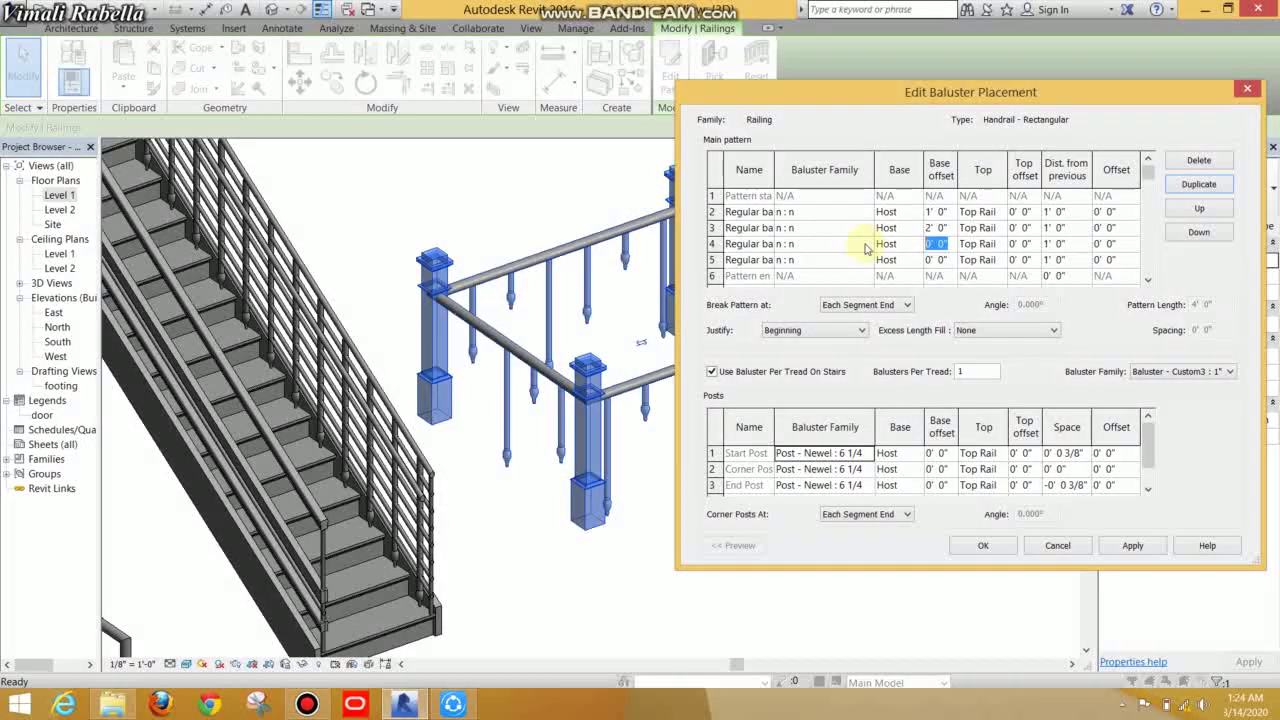
text(6")
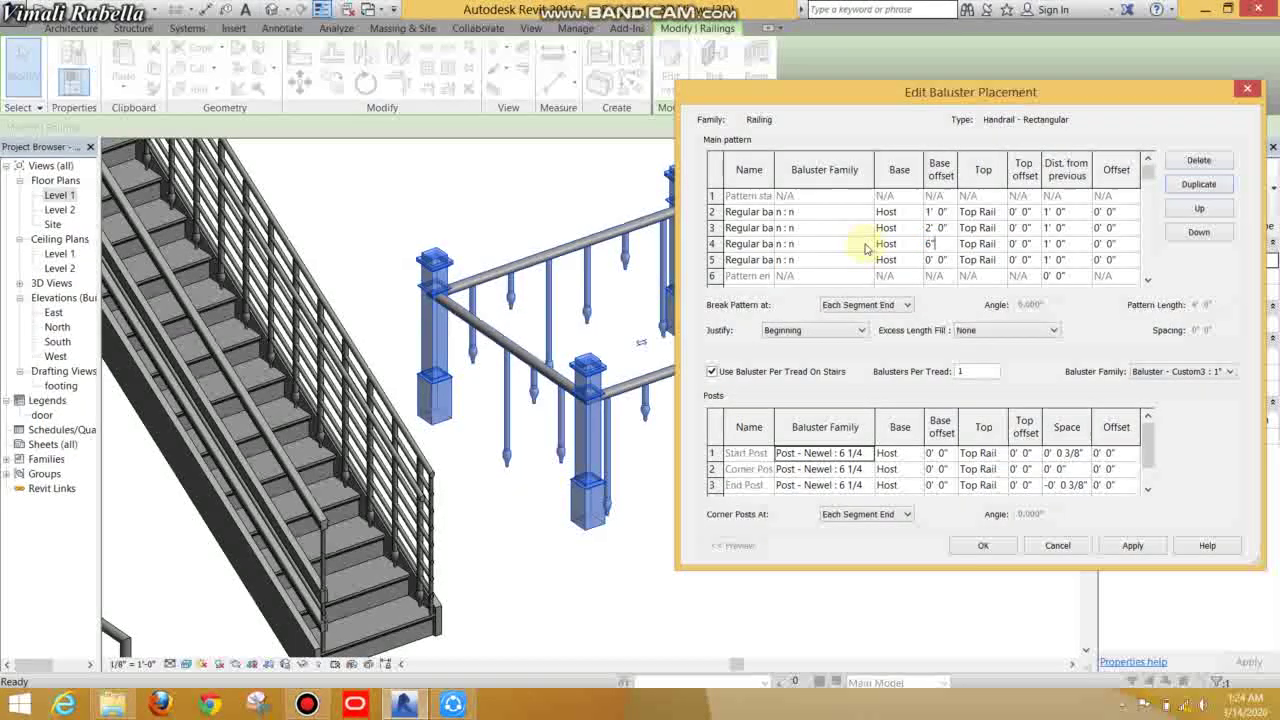
click(1120, 545)
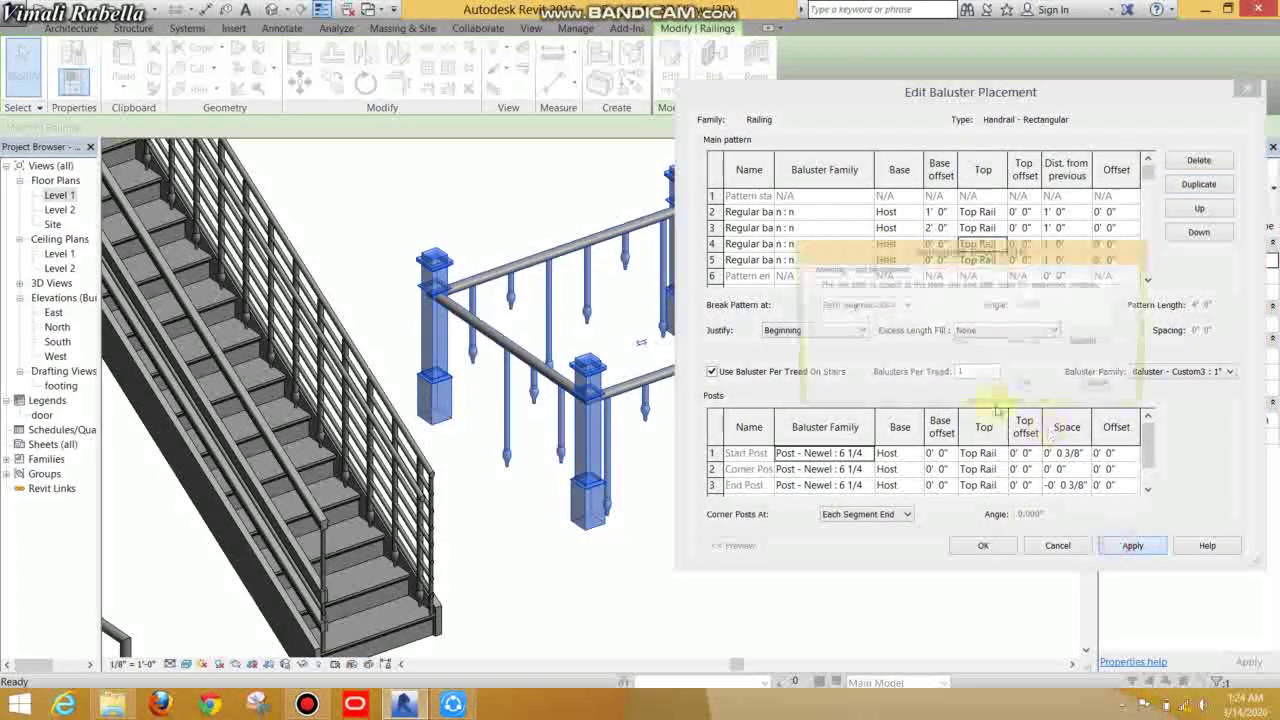
click(1030, 388)
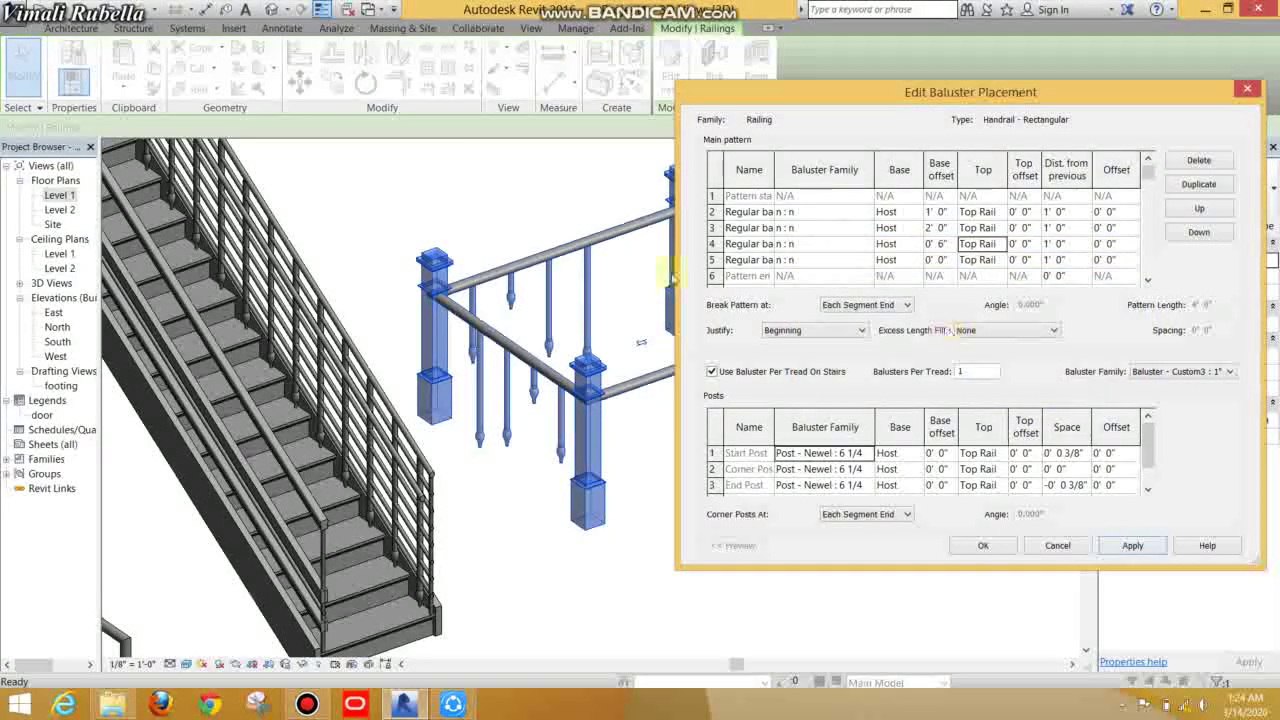
Step: Try ending the fifth baluster at Host, then restore its top to Top Rail
click(1000, 258)
click(980, 286)
click(1130, 545)
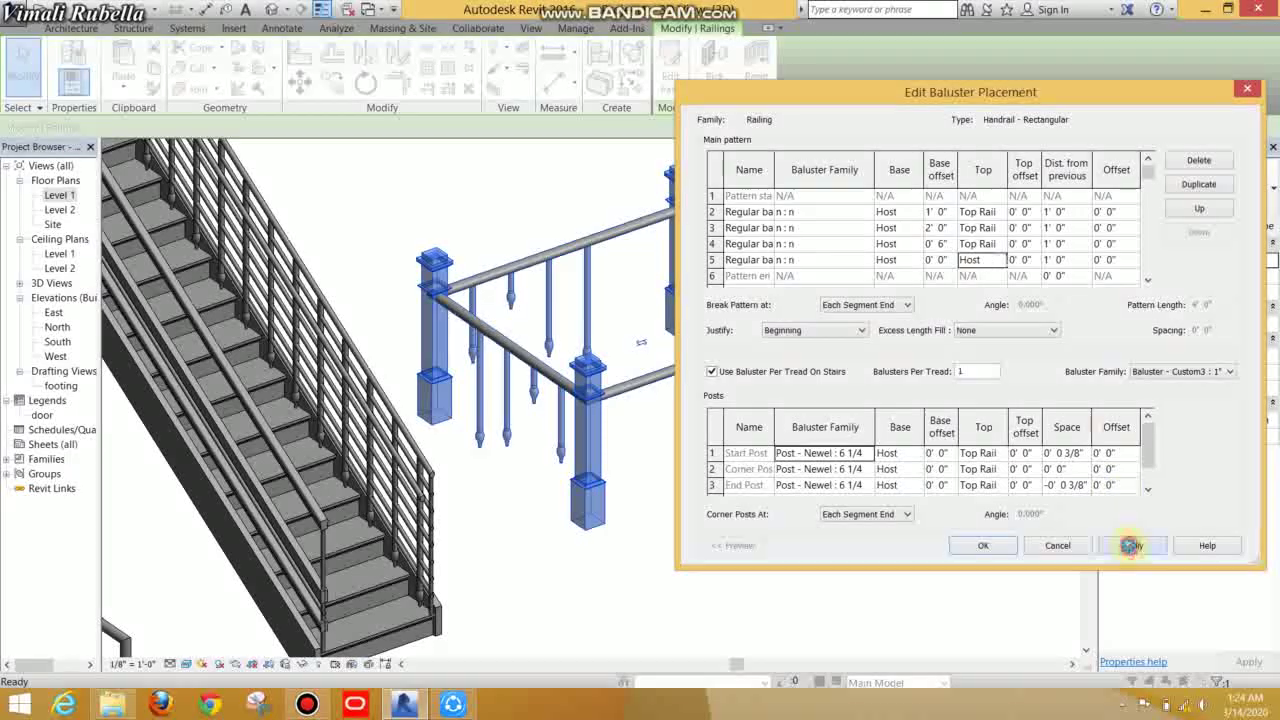
click(1030, 388)
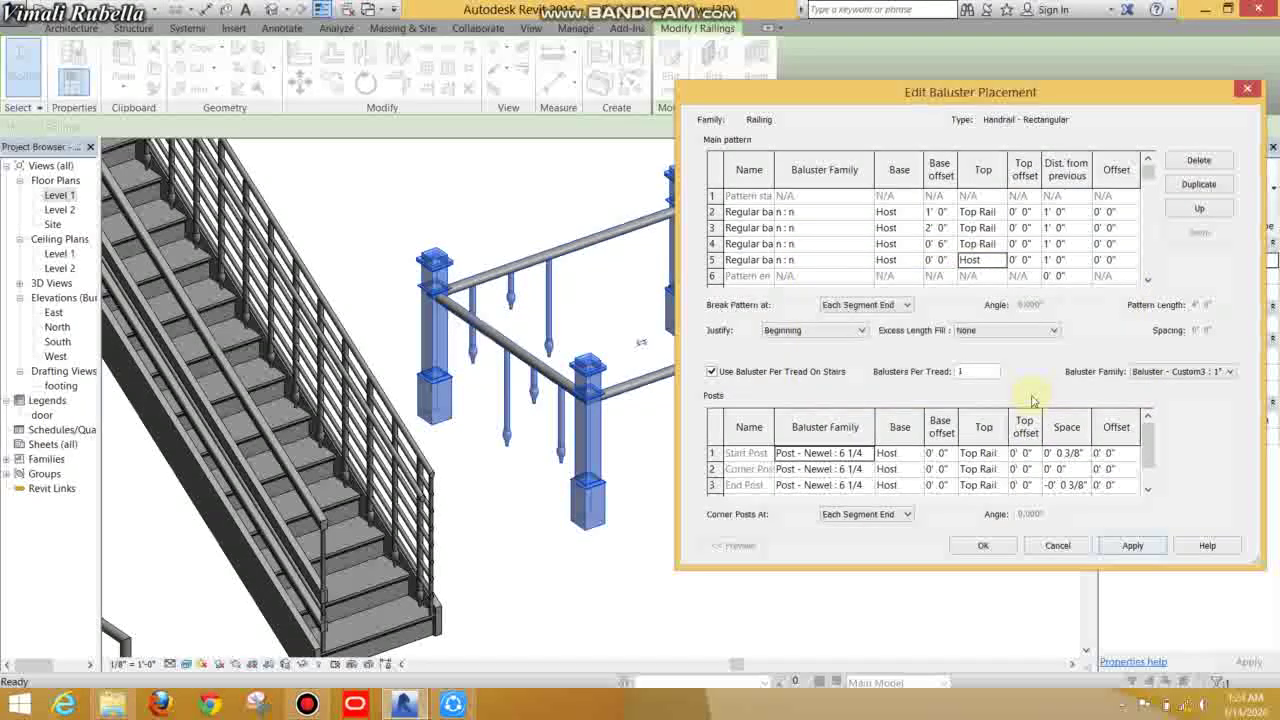
click(1000, 259)
click(973, 293)
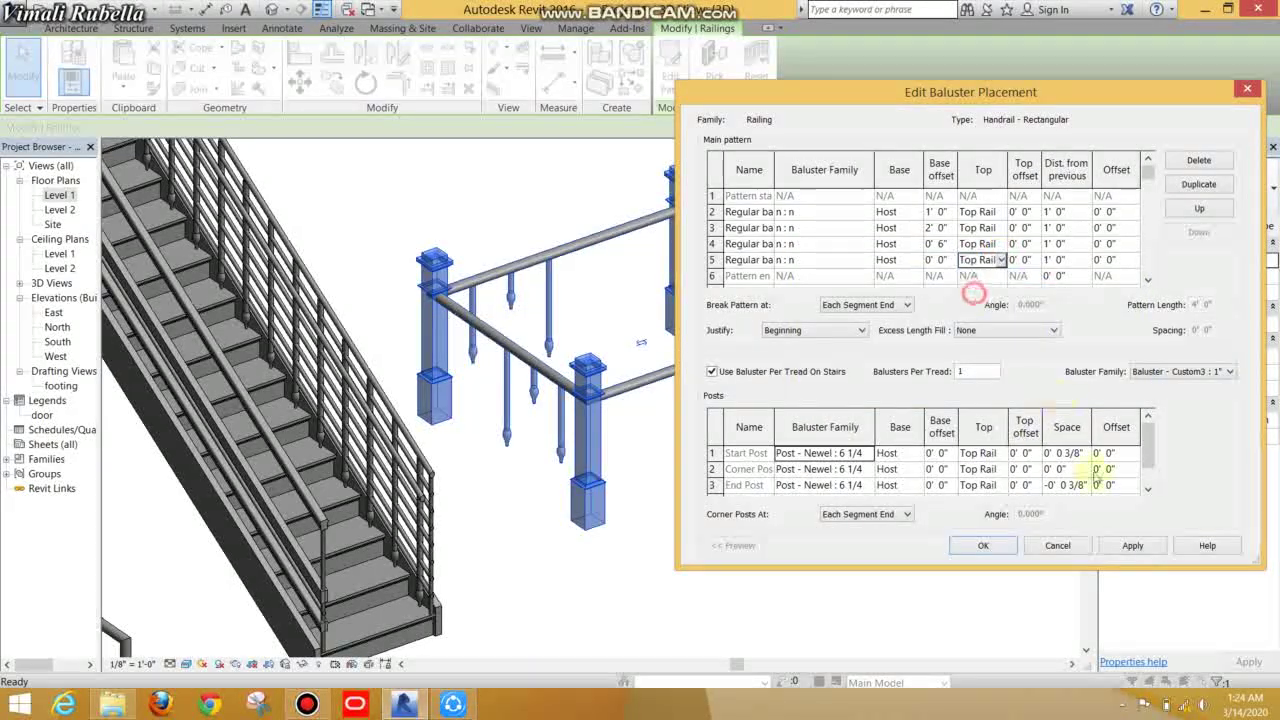
click(1134, 546)
click(1031, 386)
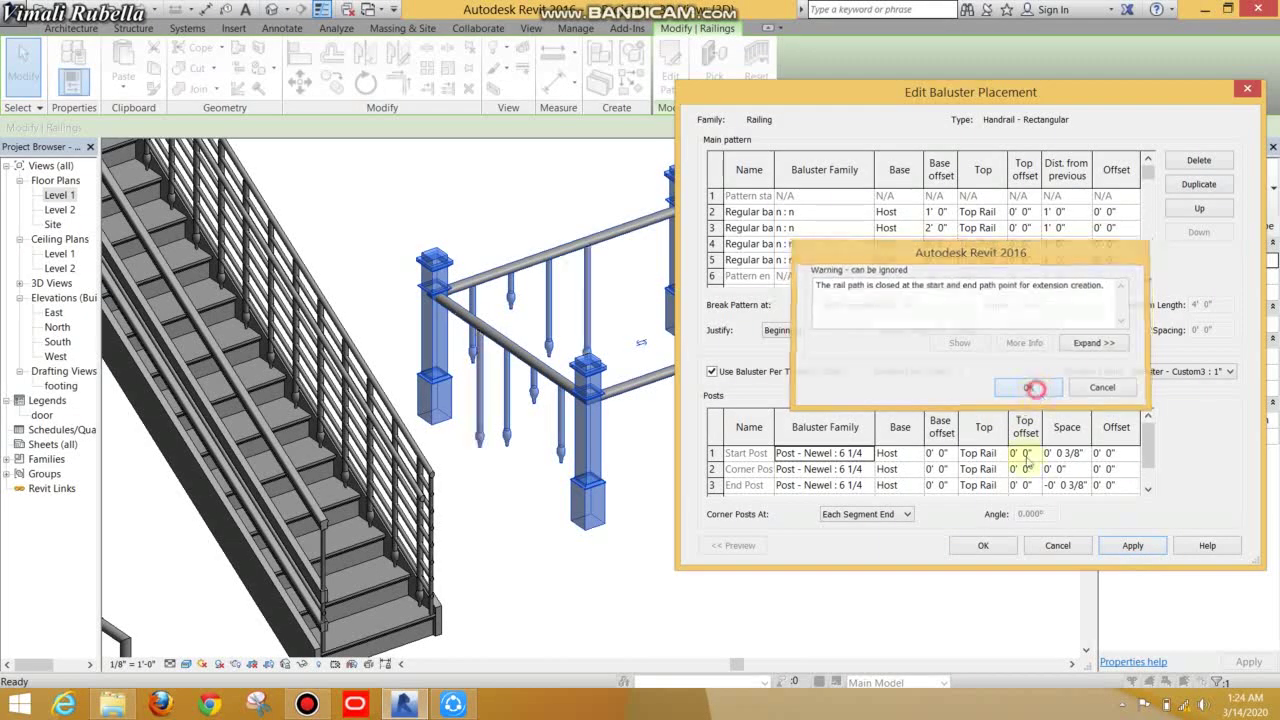
Step: Test the second baluster starting from Top Rail, revert it to Host, and confirm the placement
click(987, 543)
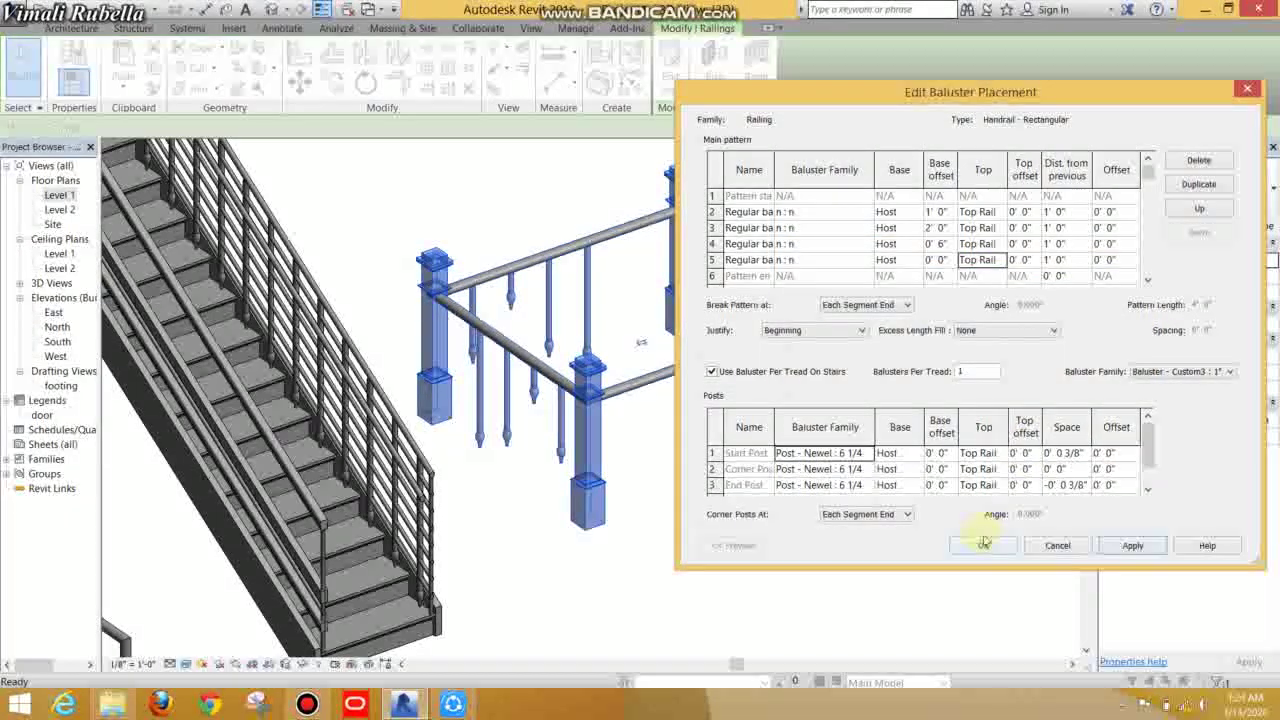
click(921, 212)
click(900, 243)
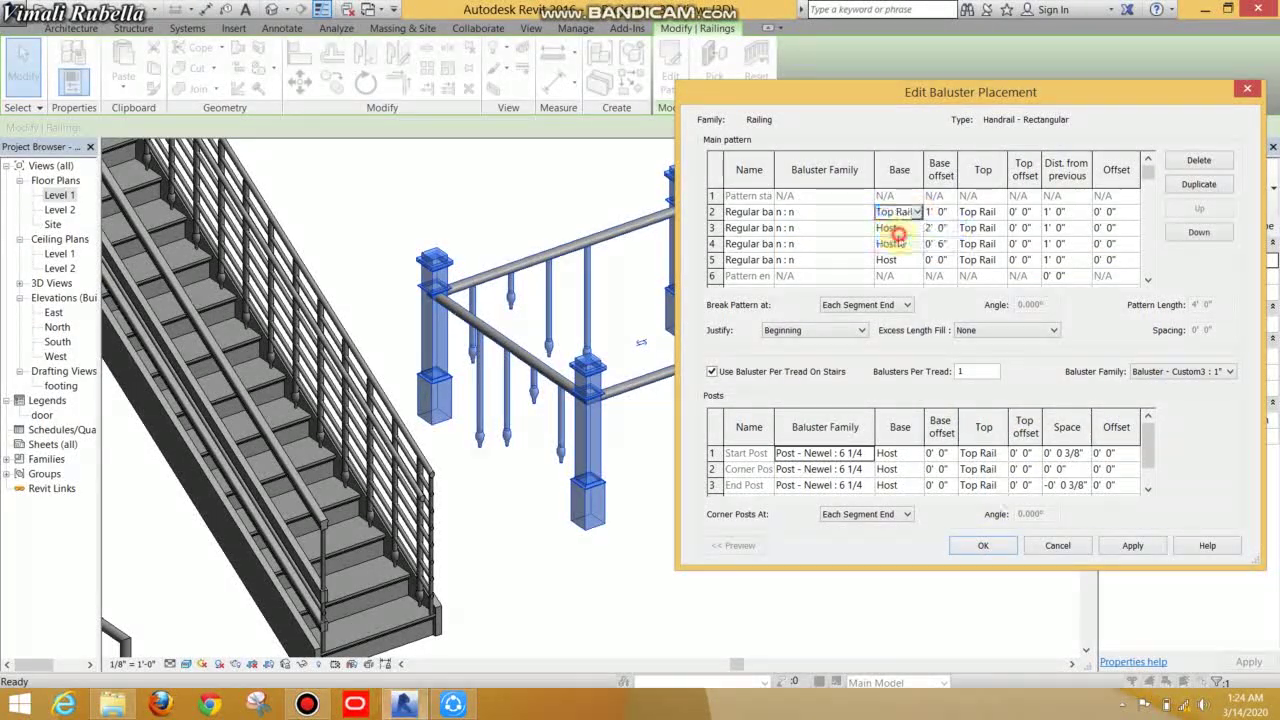
click(1134, 546)
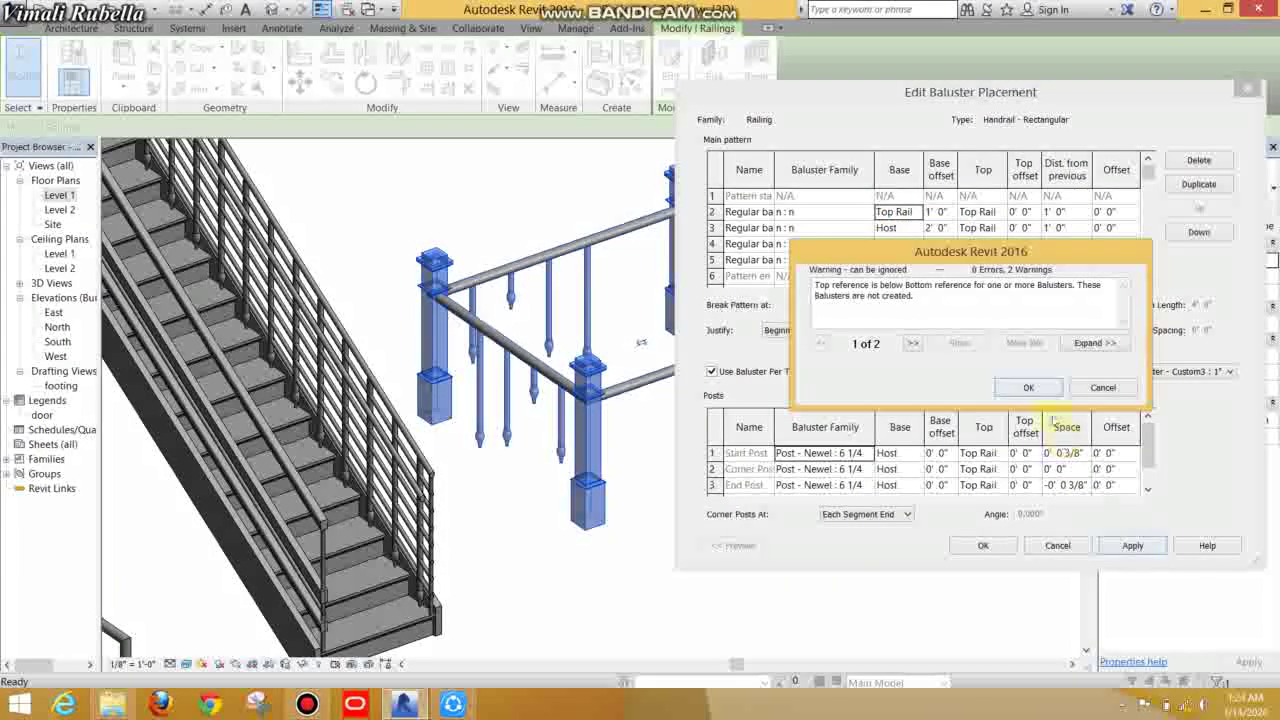
click(1026, 384)
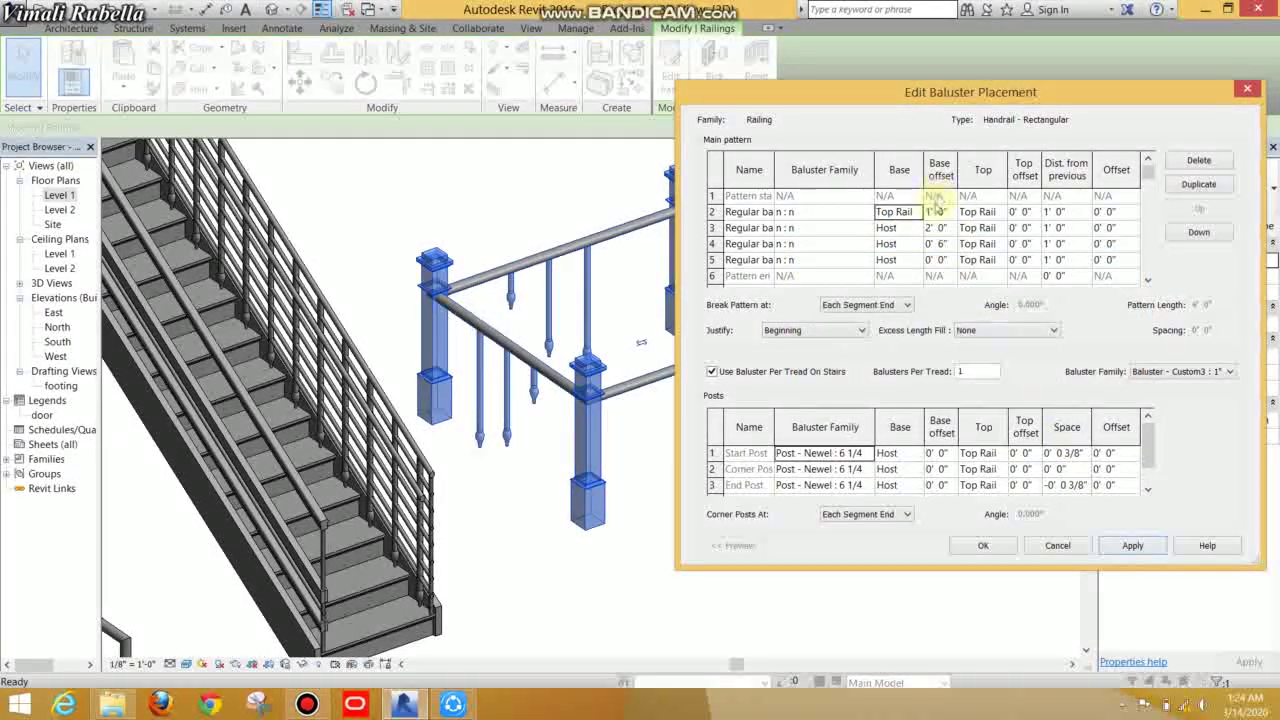
click(917, 212)
click(886, 228)
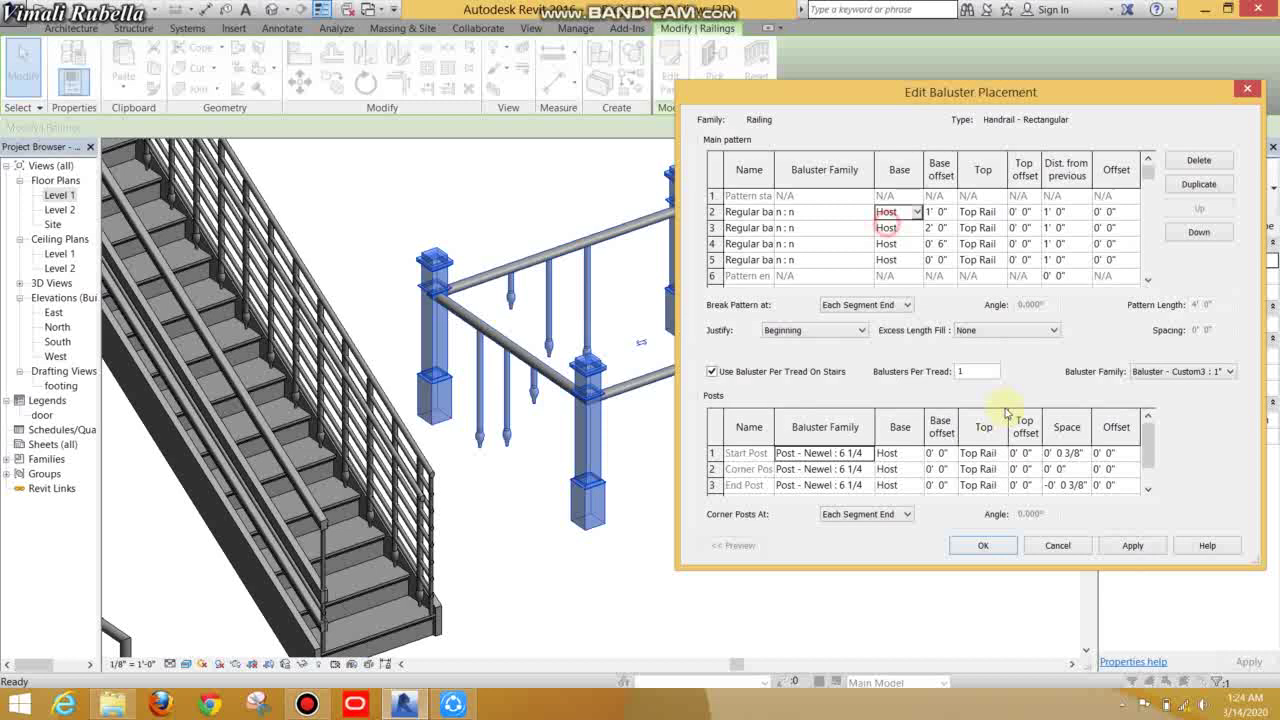
click(1133, 545)
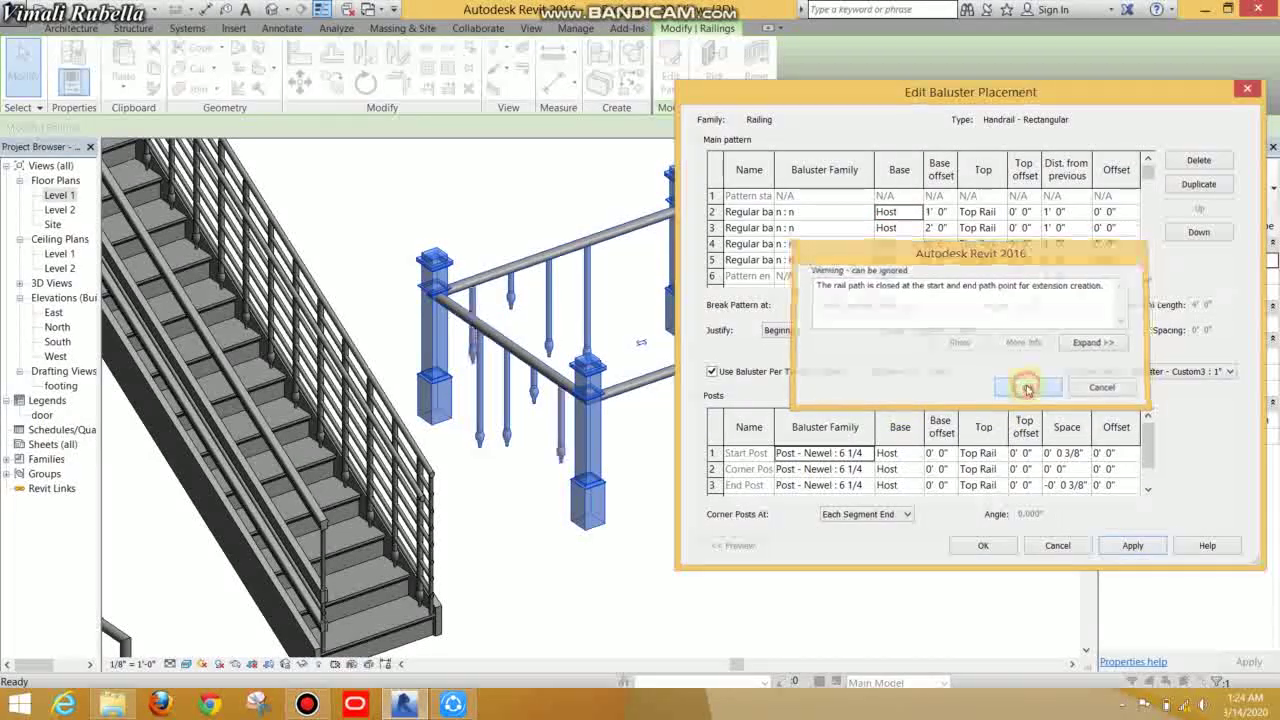
click(1027, 389)
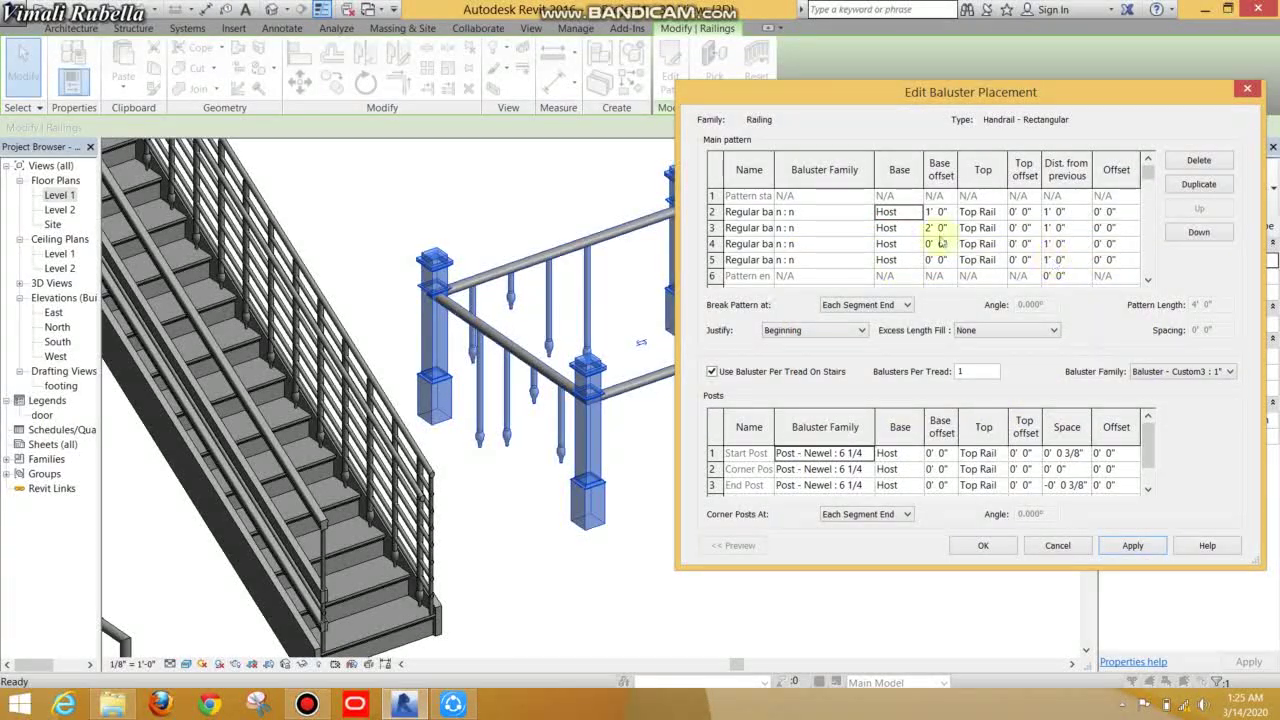
click(1004, 549)
click(1023, 388)
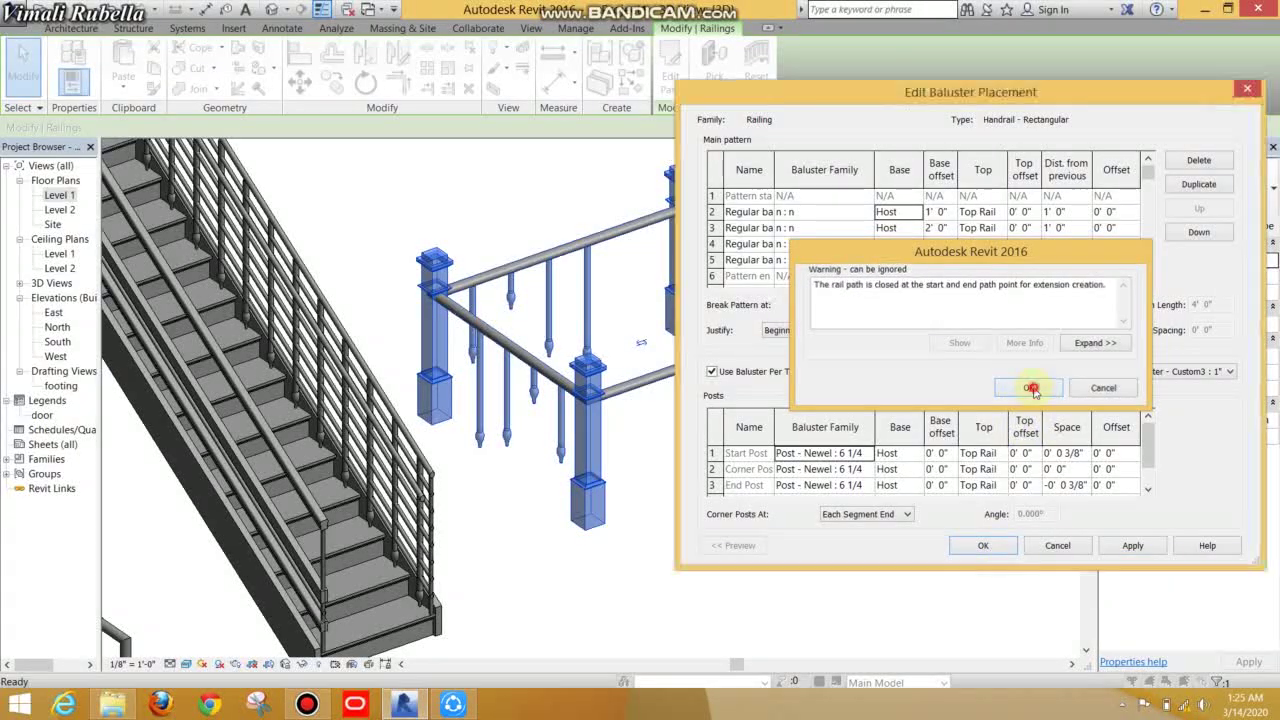
Step: Close Type Properties, then reselect the railing and open its Rail Structure editor
click(1065, 548)
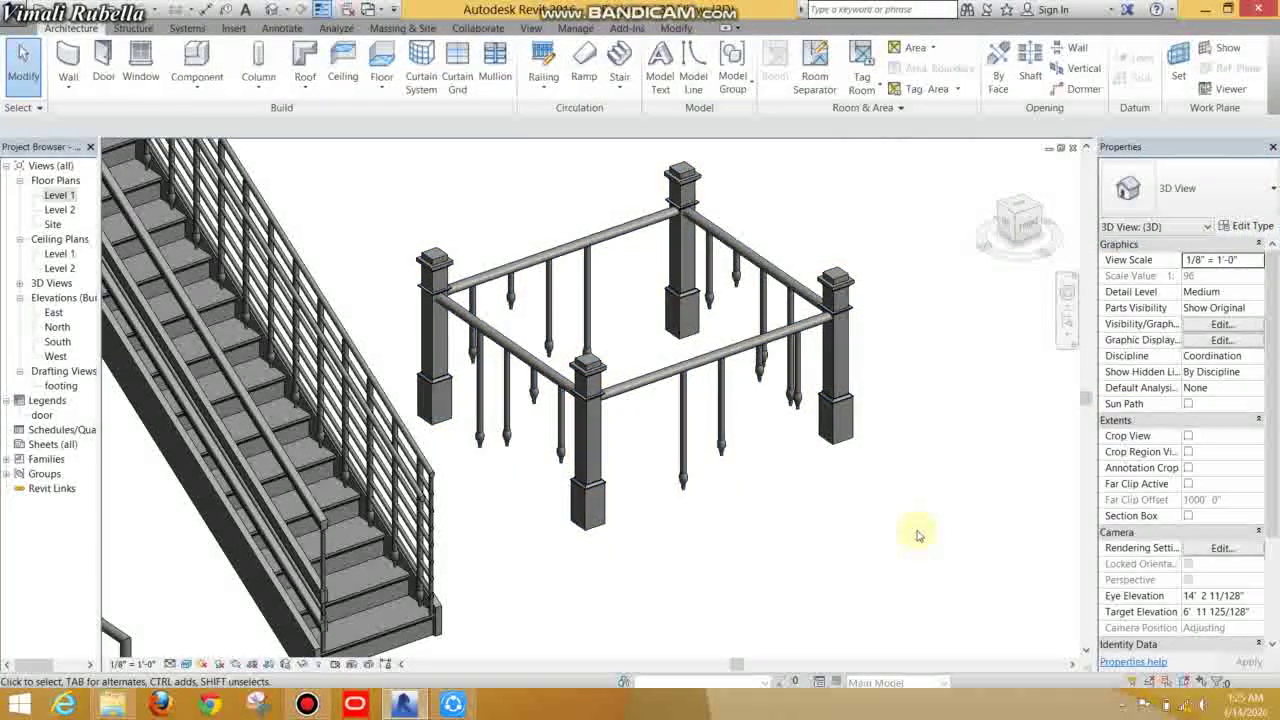
mouse_move(898, 531)
shift+middle_down()
mouse_move(843, 520)
mouse_move(749, 420)
mouse_move(849, 423)
mouse_move(868, 500)
mouse_move(783, 423)
shift+middle_up()
click(738, 364)
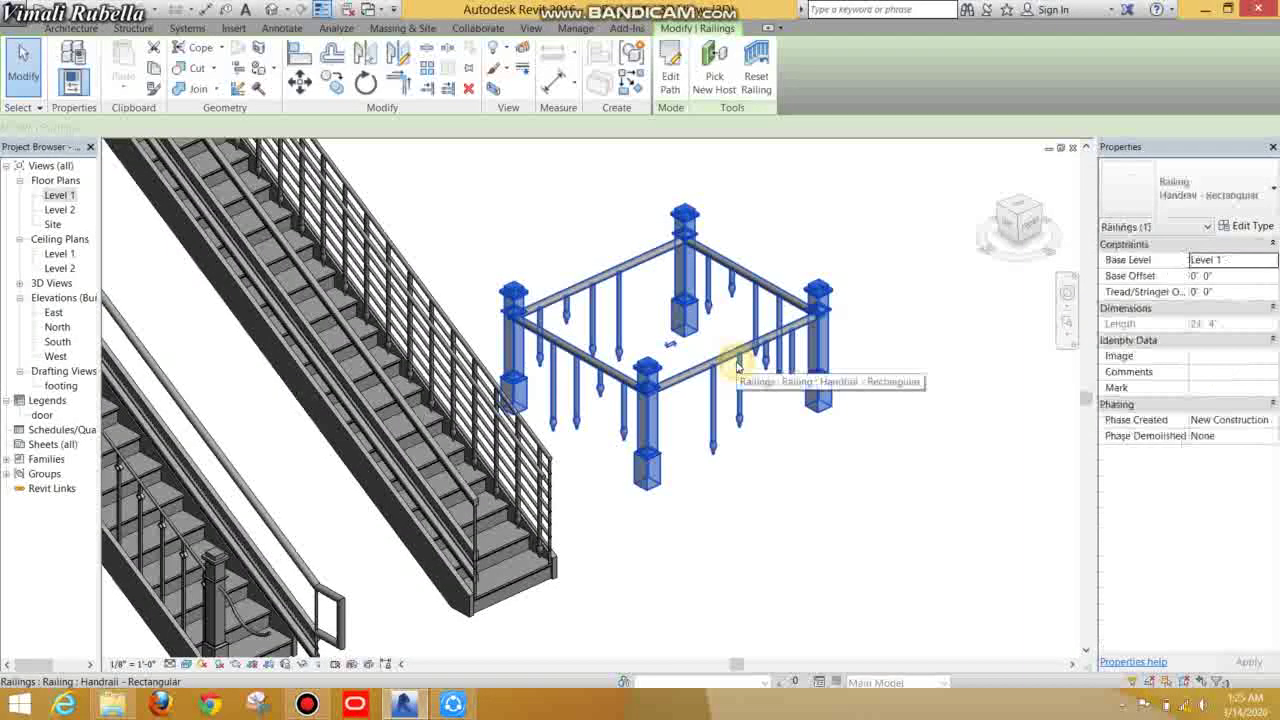
click(1247, 226)
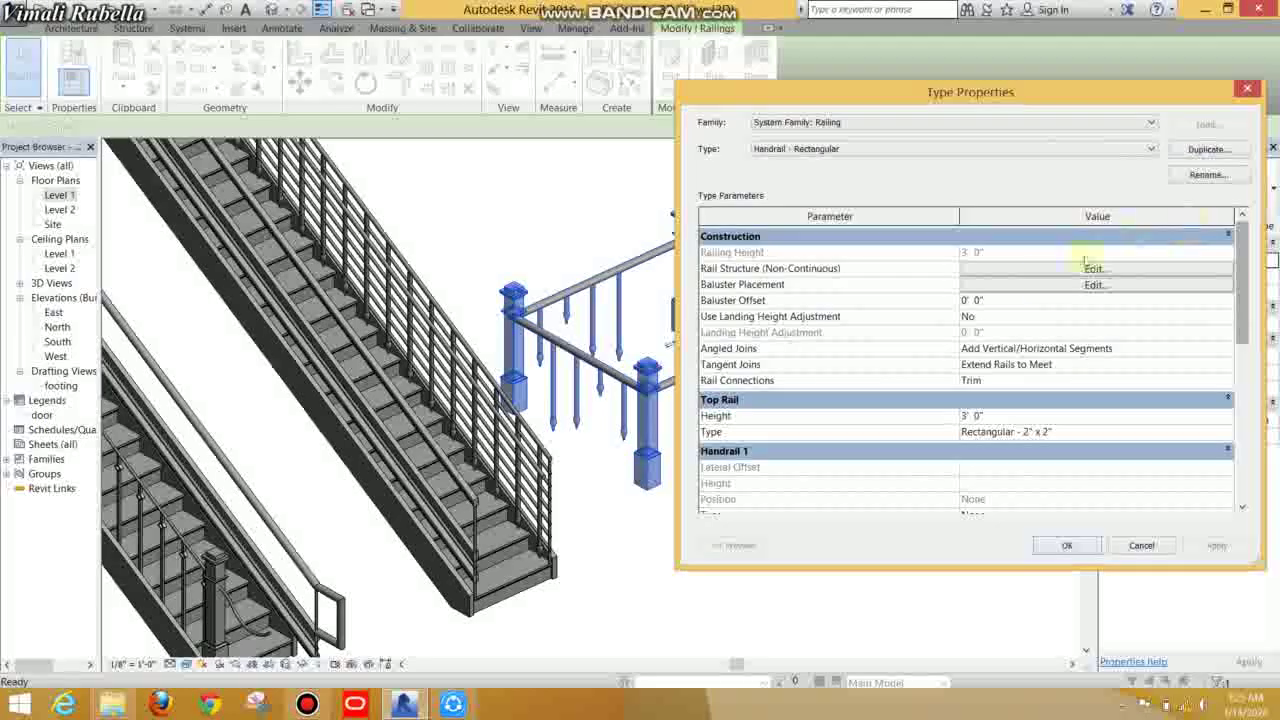
click(1112, 270)
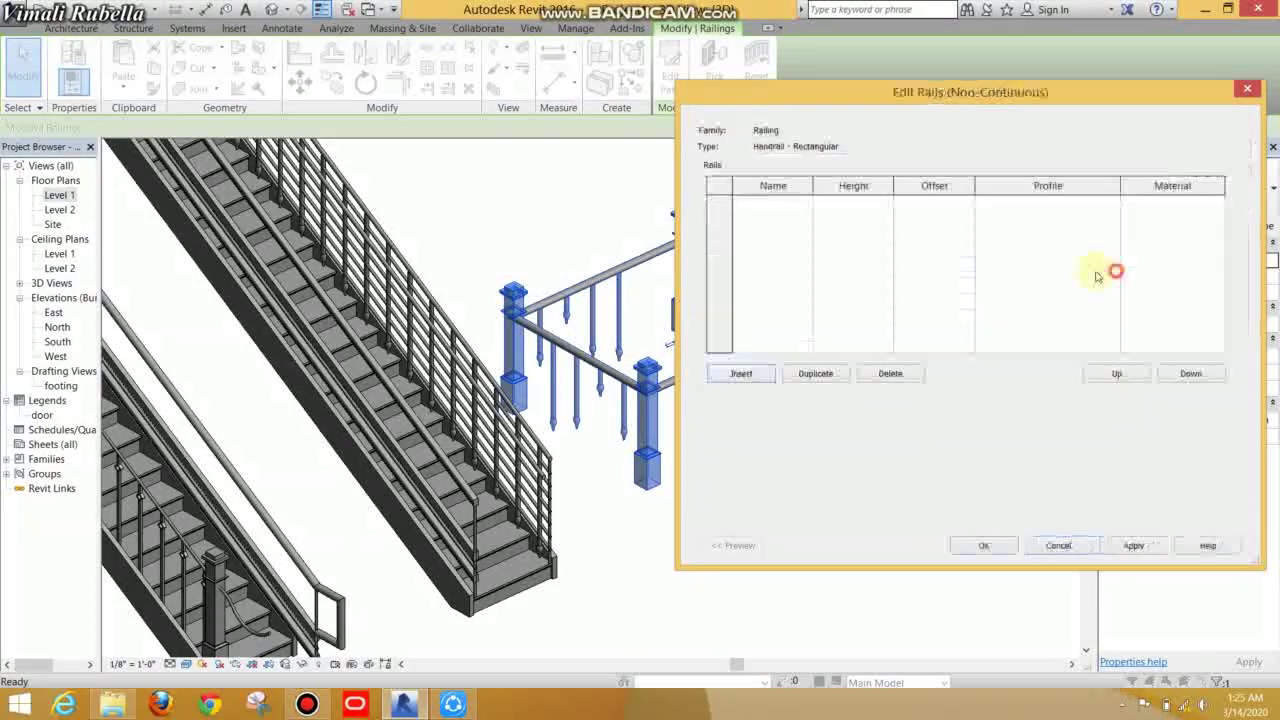
Step: Insert rails at heights 2' 6", 2' 0" and 1' 6", plus a fifth rail below the fourth
click(741, 374)
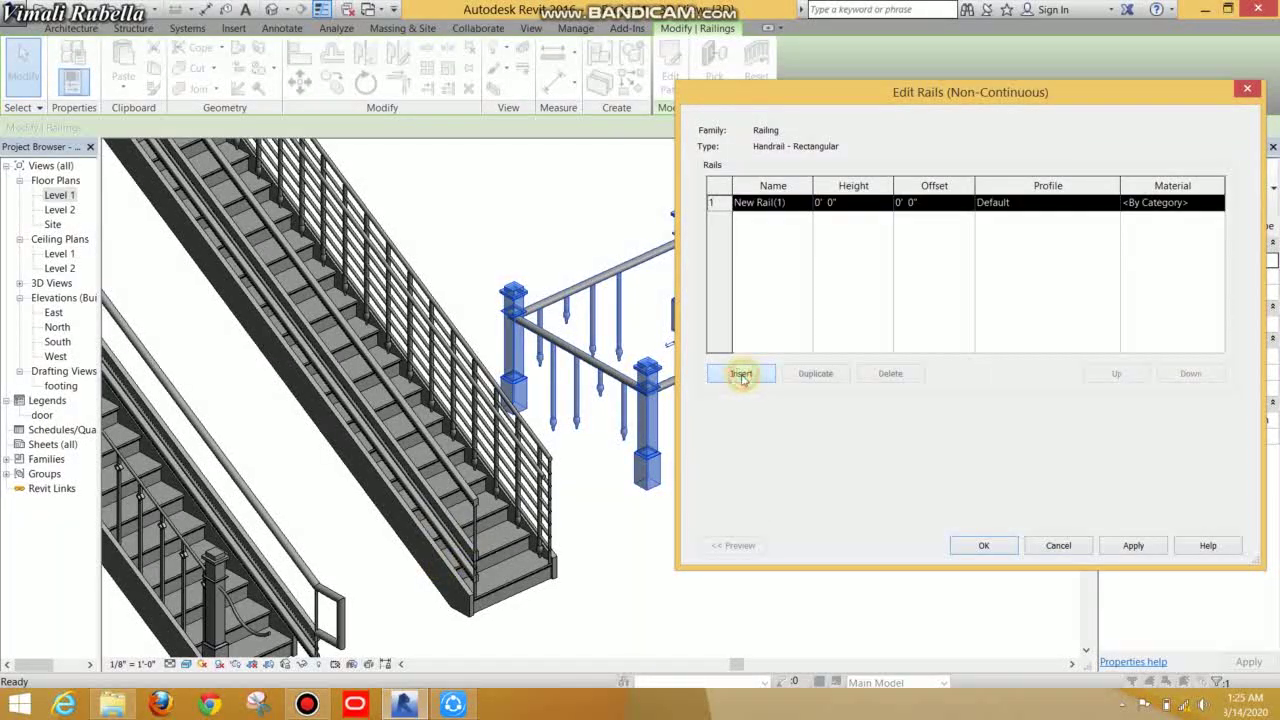
click(741, 374)
click(741, 374)
click(741, 374)
click(850, 203)
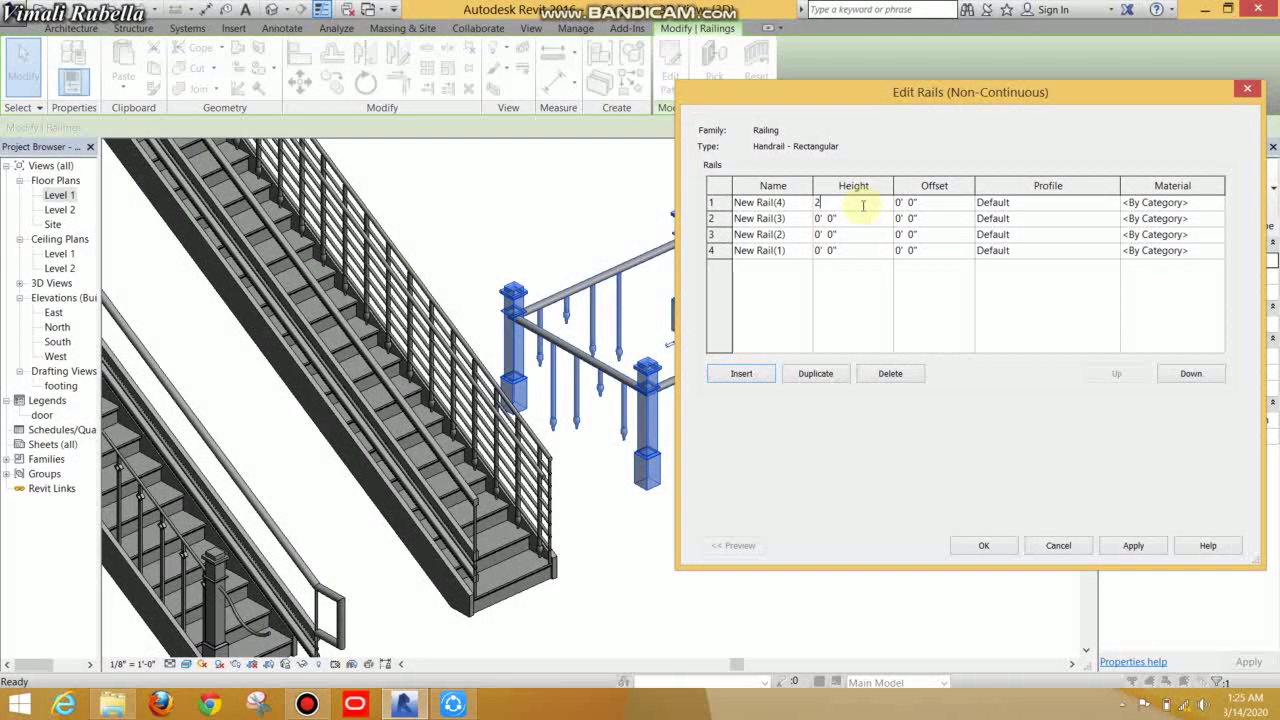
click(868, 224)
text(2')
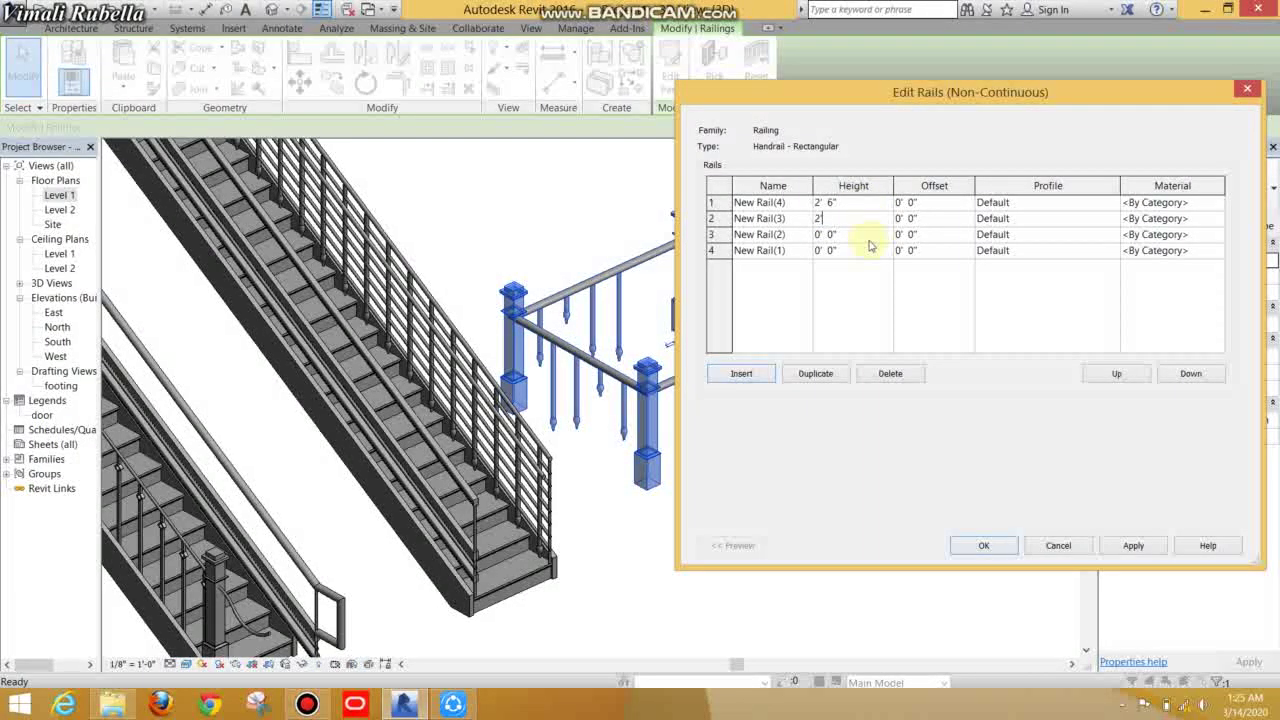
click(872, 234)
text(6)
click(864, 250)
text(')
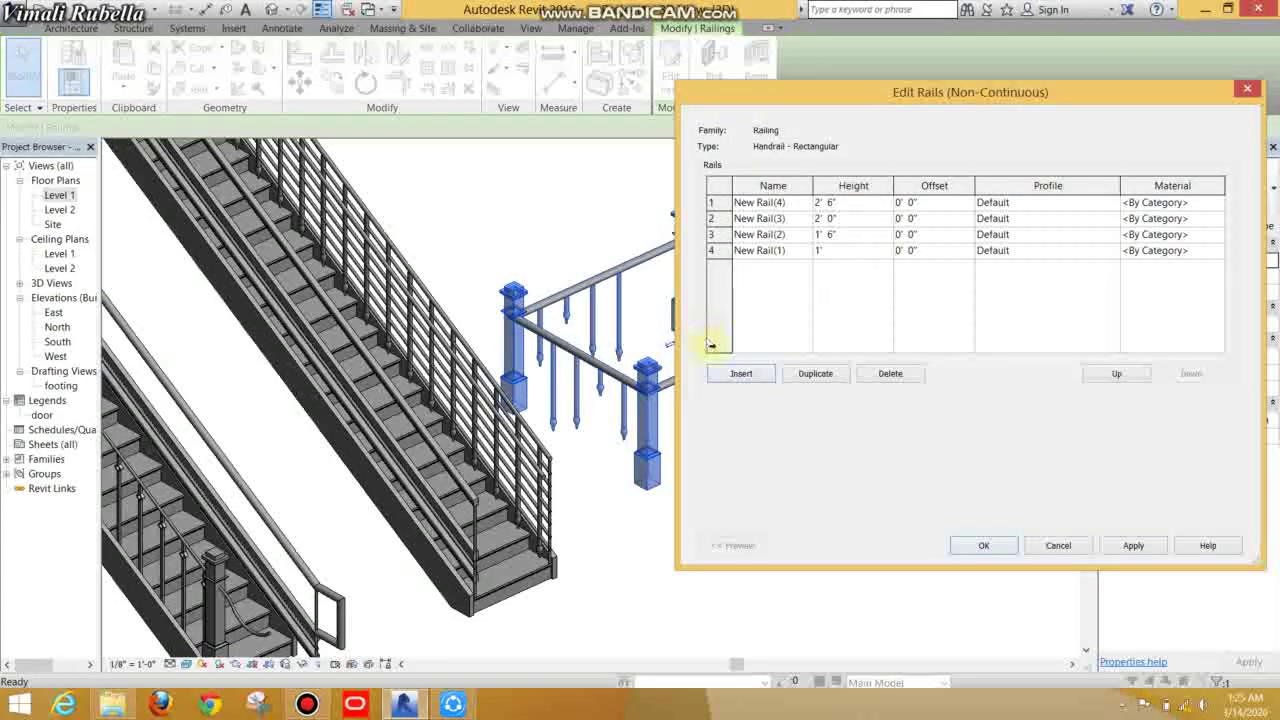
click(716, 252)
click(741, 373)
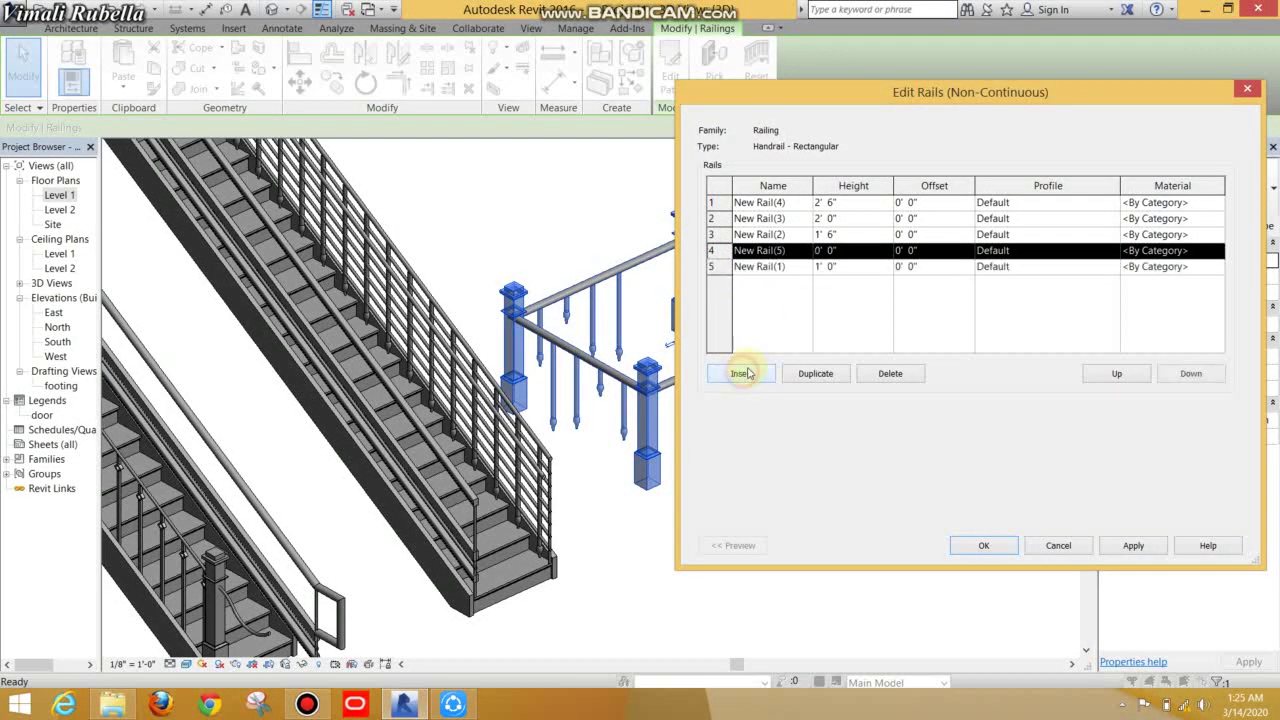
Step: Set the two lowest rail heights to 1' 0" and 0' 6"
click(851, 251)
text(1)
click(866, 267)
text(6)
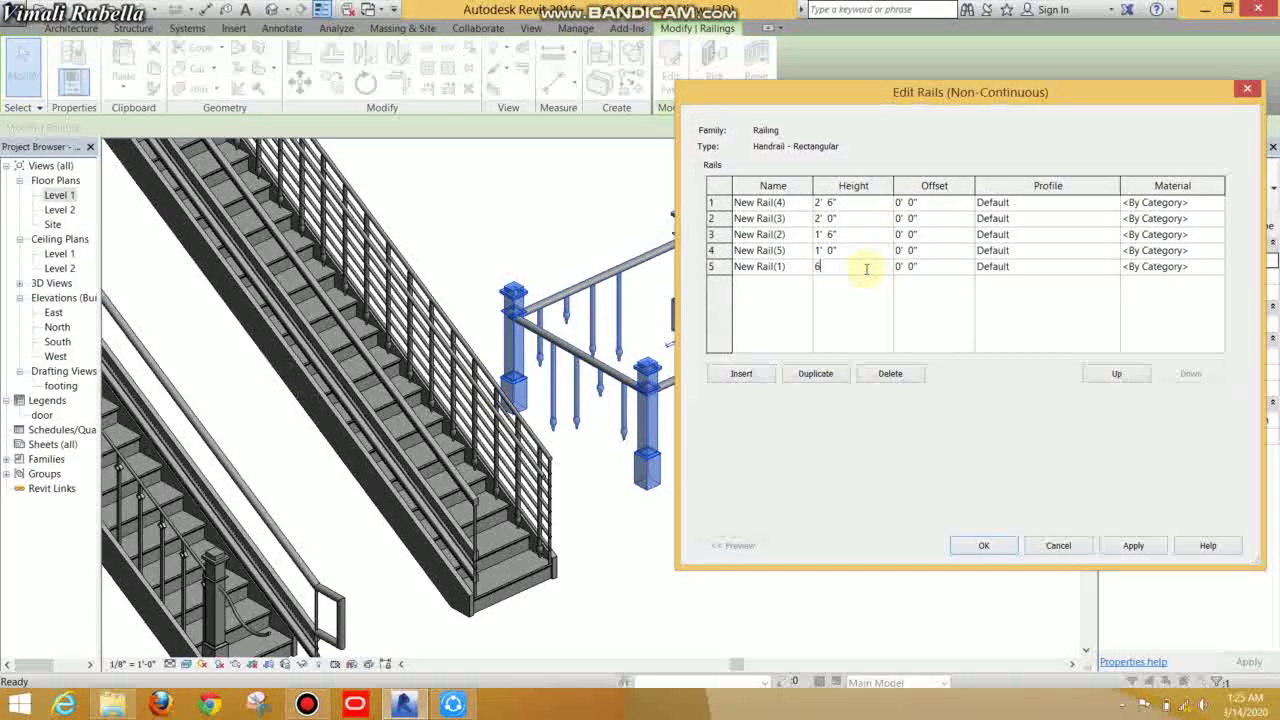
text(")
click(946, 219)
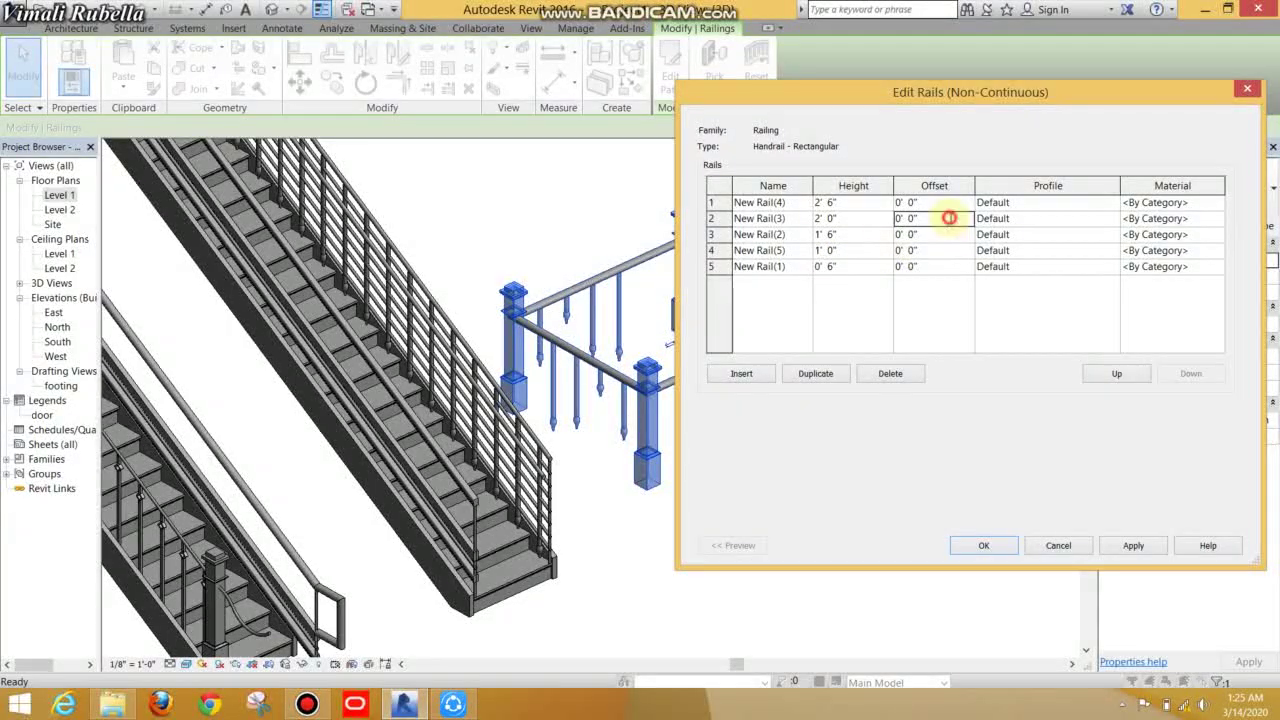
Step: Give the top four rails the Circular Handrail : 1" profile
click(1112, 203)
click(1040, 258)
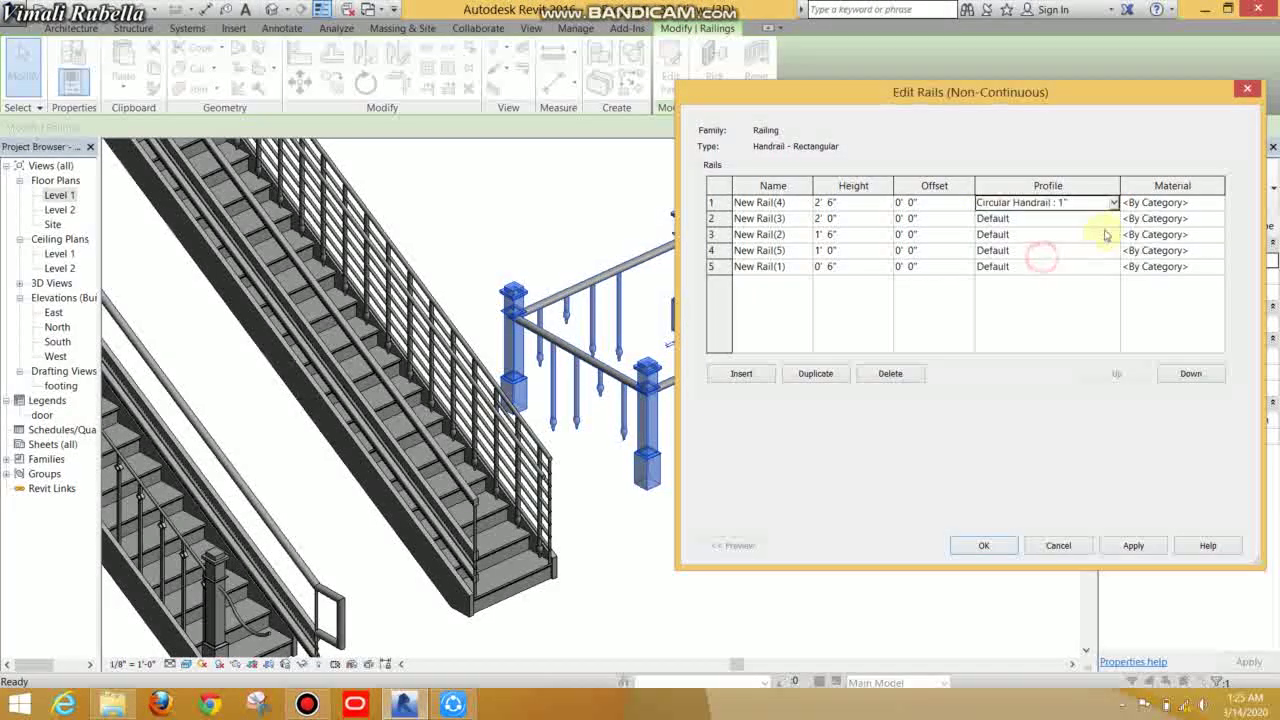
click(1113, 219)
click(1058, 274)
click(1112, 236)
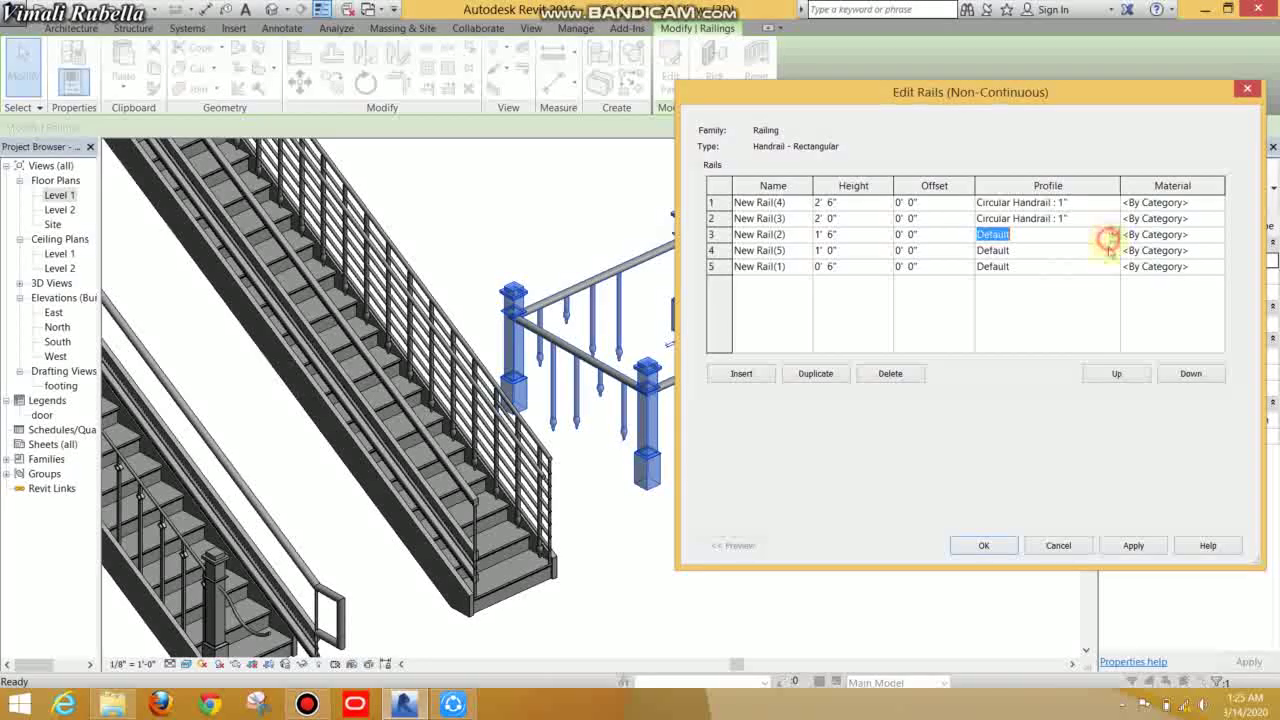
click(1113, 235)
click(1040, 290)
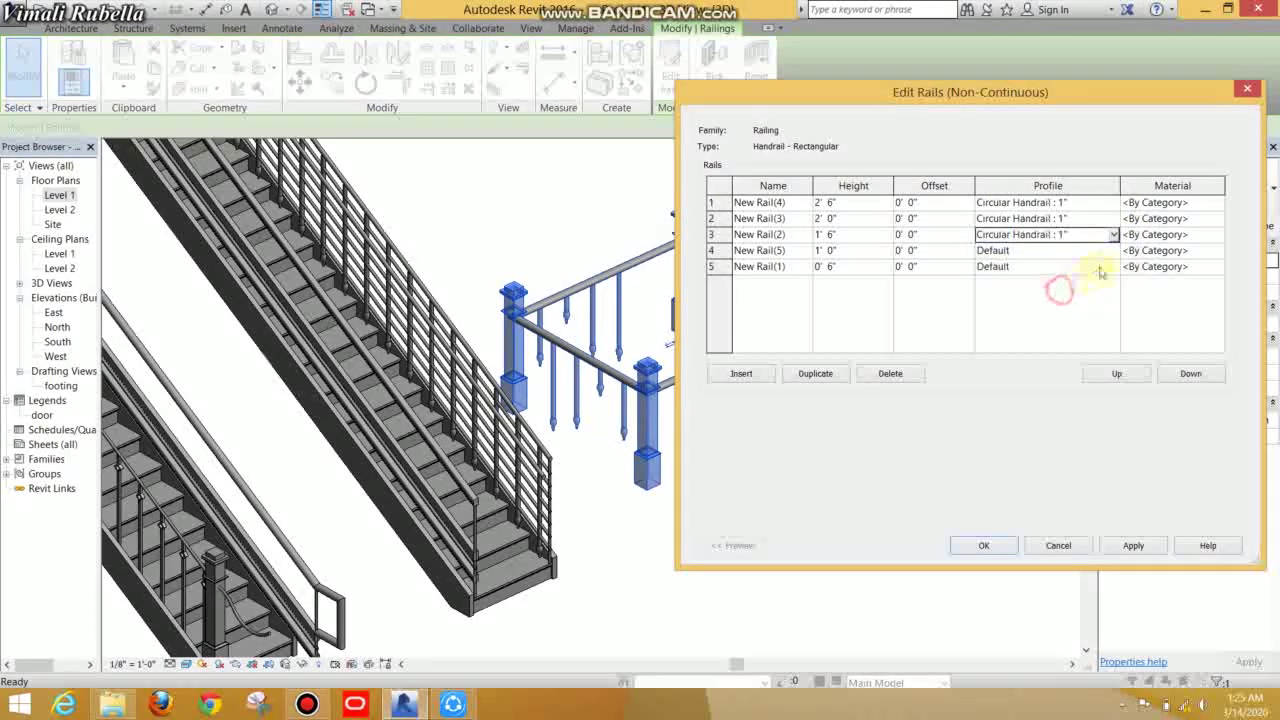
click(1112, 250)
click(1113, 250)
click(1040, 306)
Step: Give the bottom rail Circular Handrail : 1", apply, and confirm the rail structure
click(1112, 266)
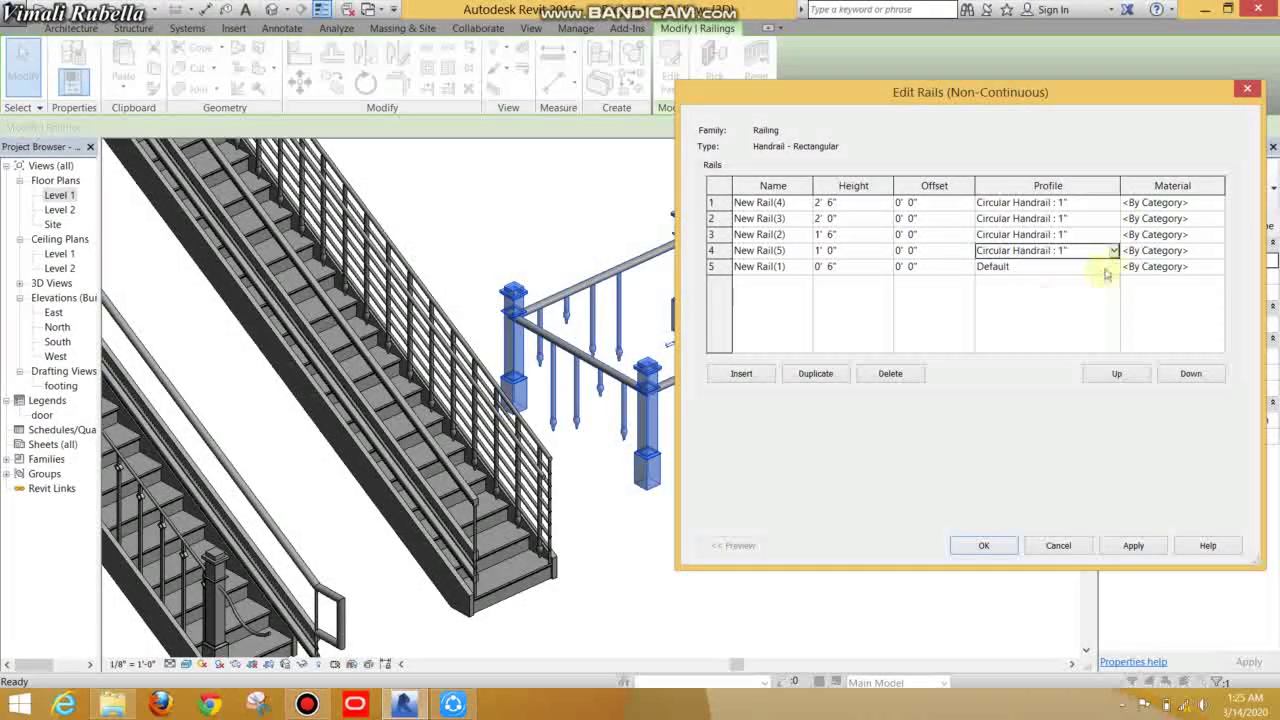
click(1113, 266)
click(307, 703)
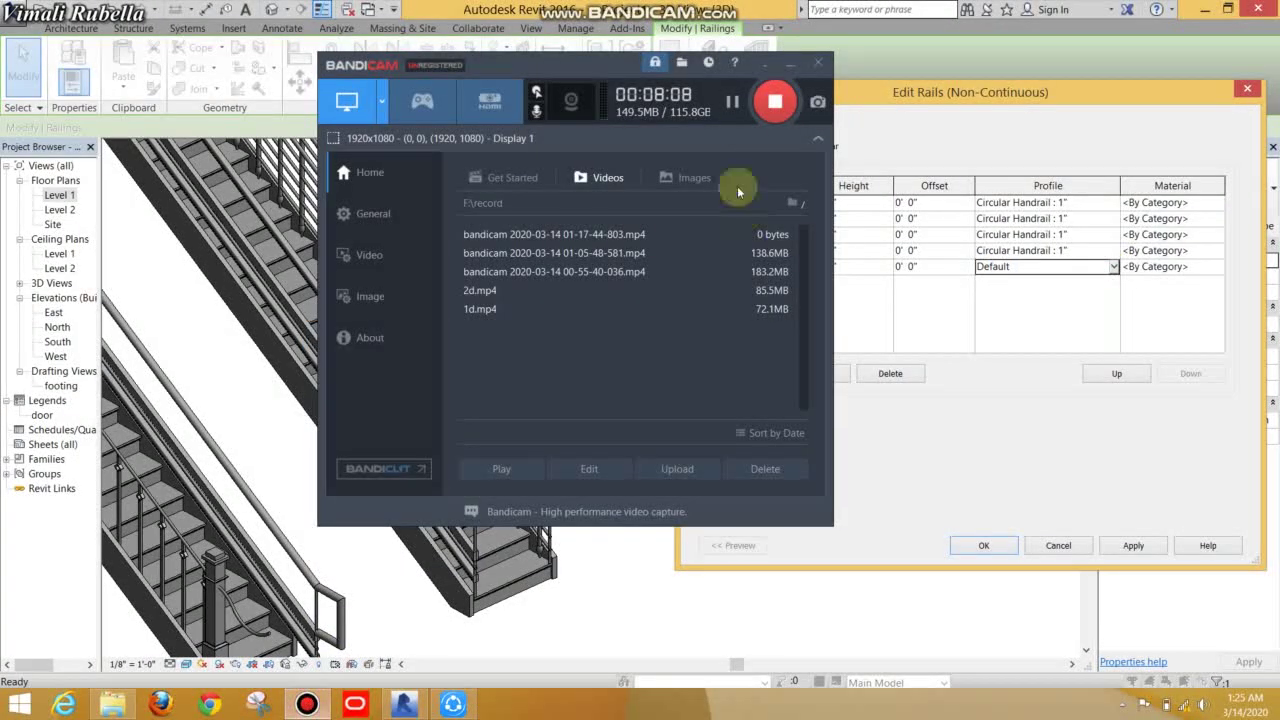
click(789, 70)
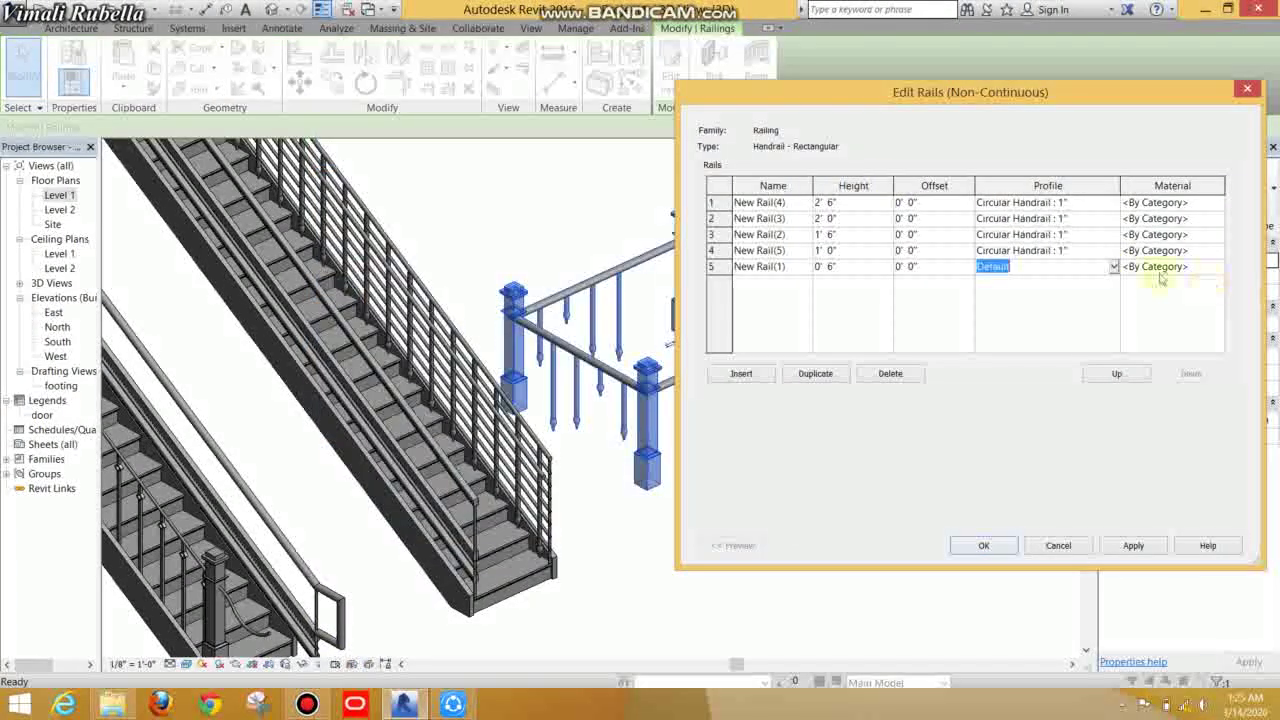
click(1113, 266)
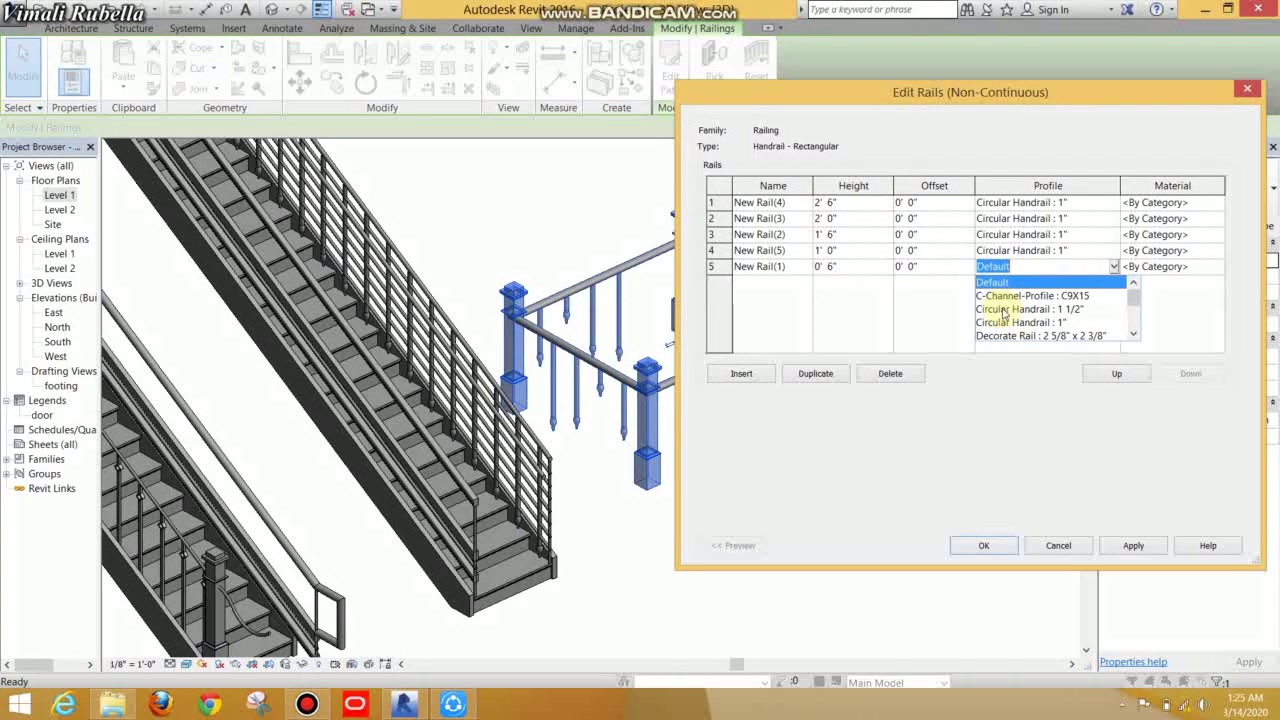
click(1001, 322)
click(1133, 548)
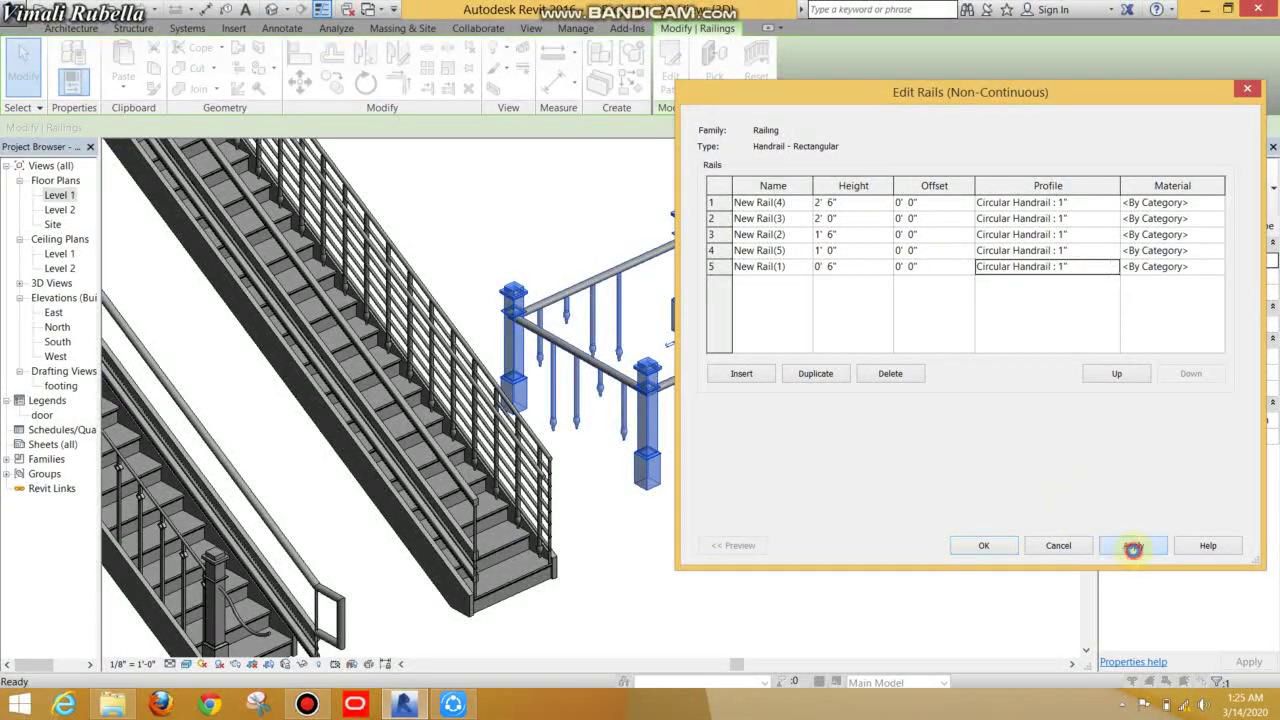
click(1031, 395)
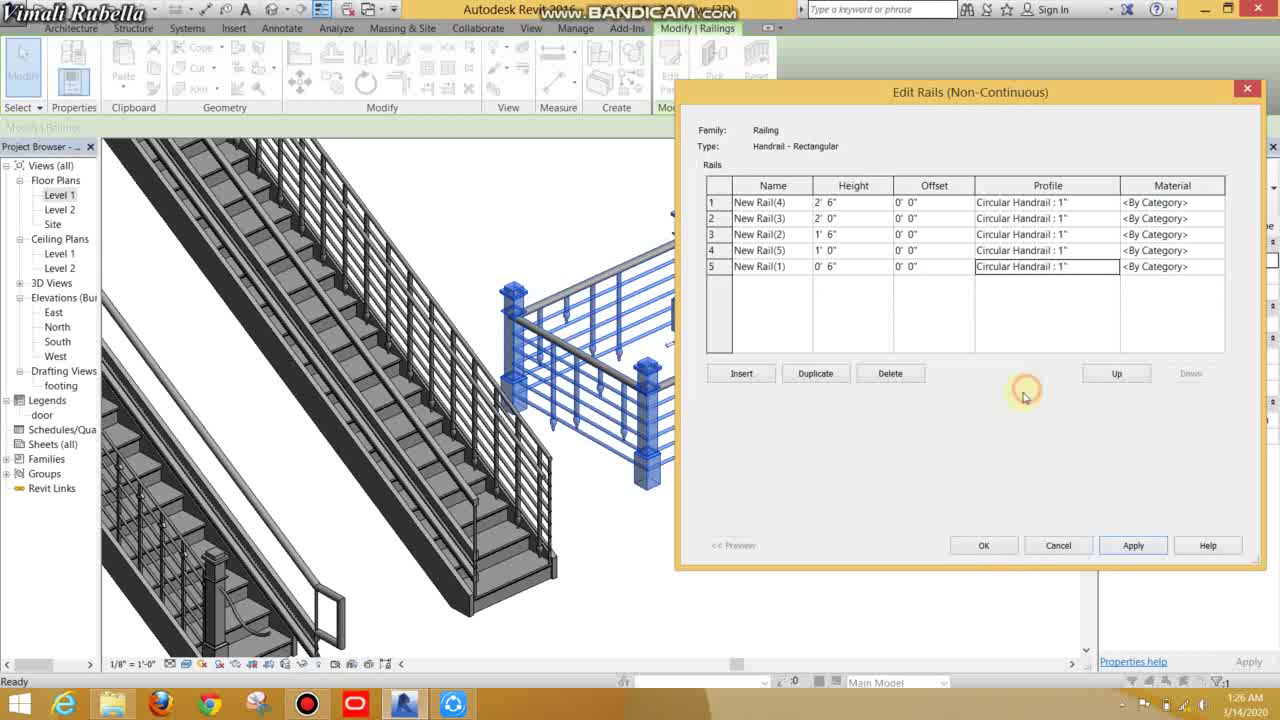
click(986, 548)
Step: Dismiss the closed-path warning, OK Type Properties, and deselect the finished railing
click(1031, 388)
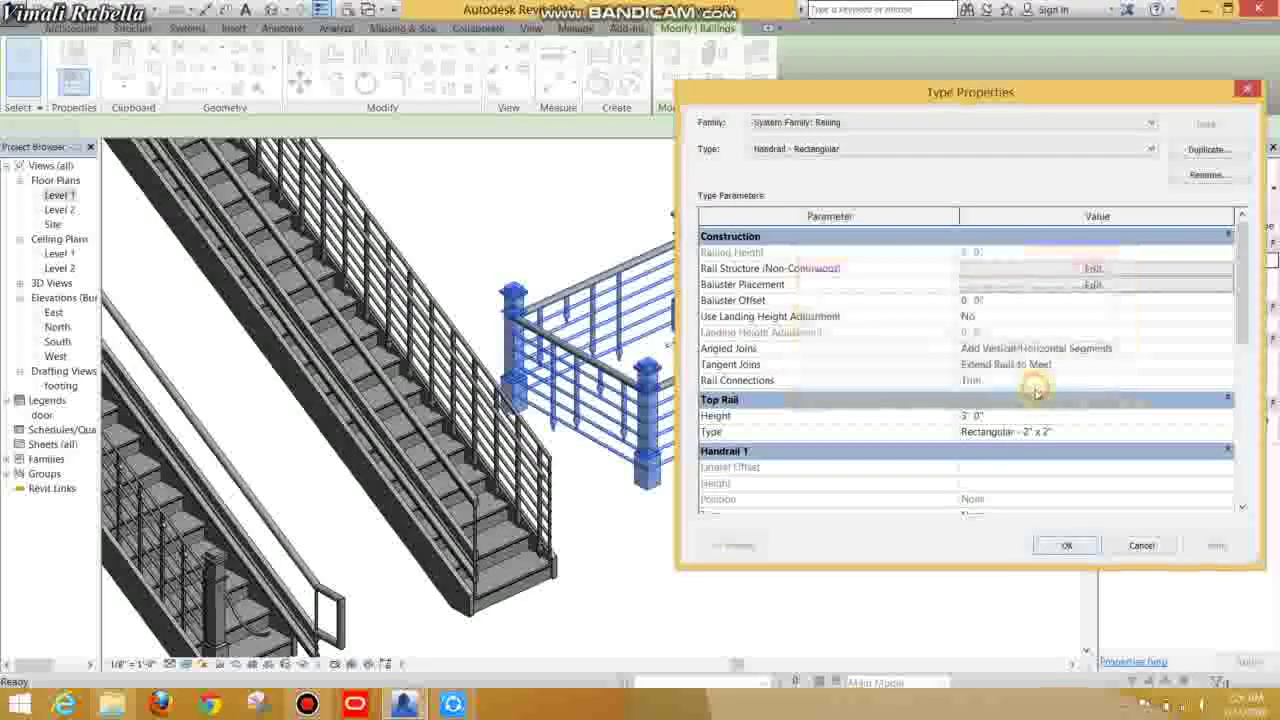
click(1060, 541)
click(956, 556)
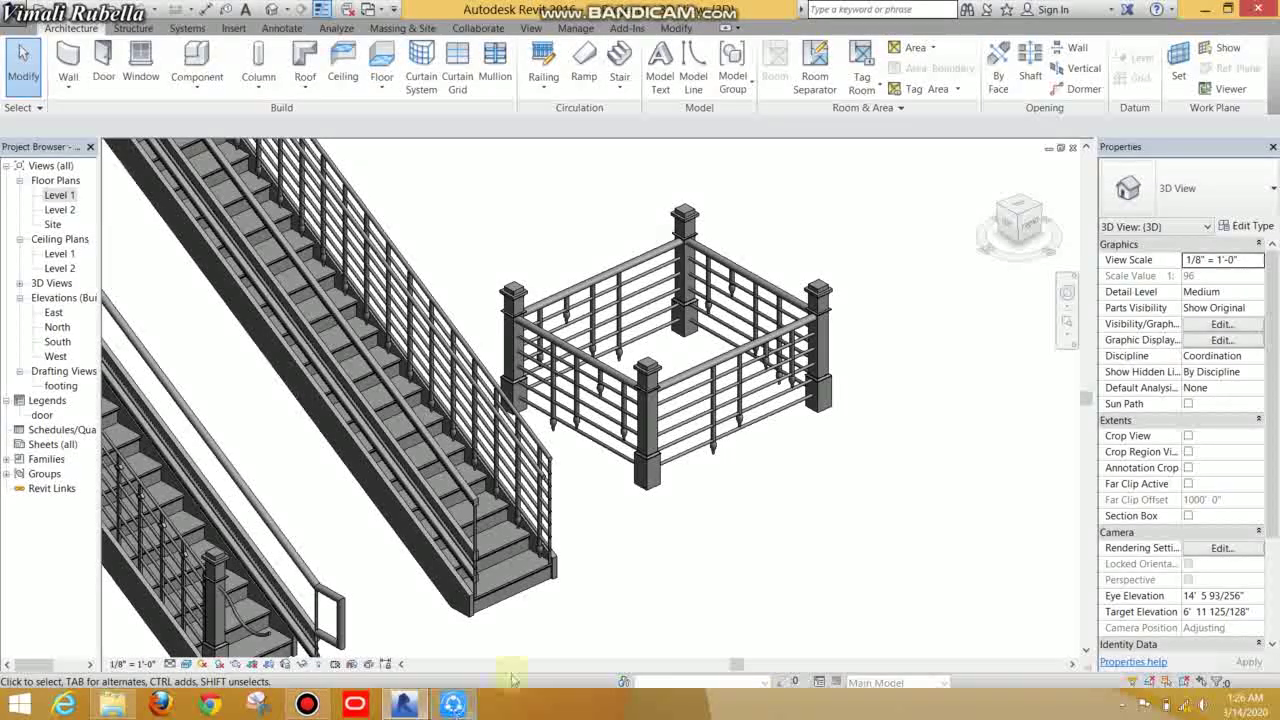
click(355, 704)
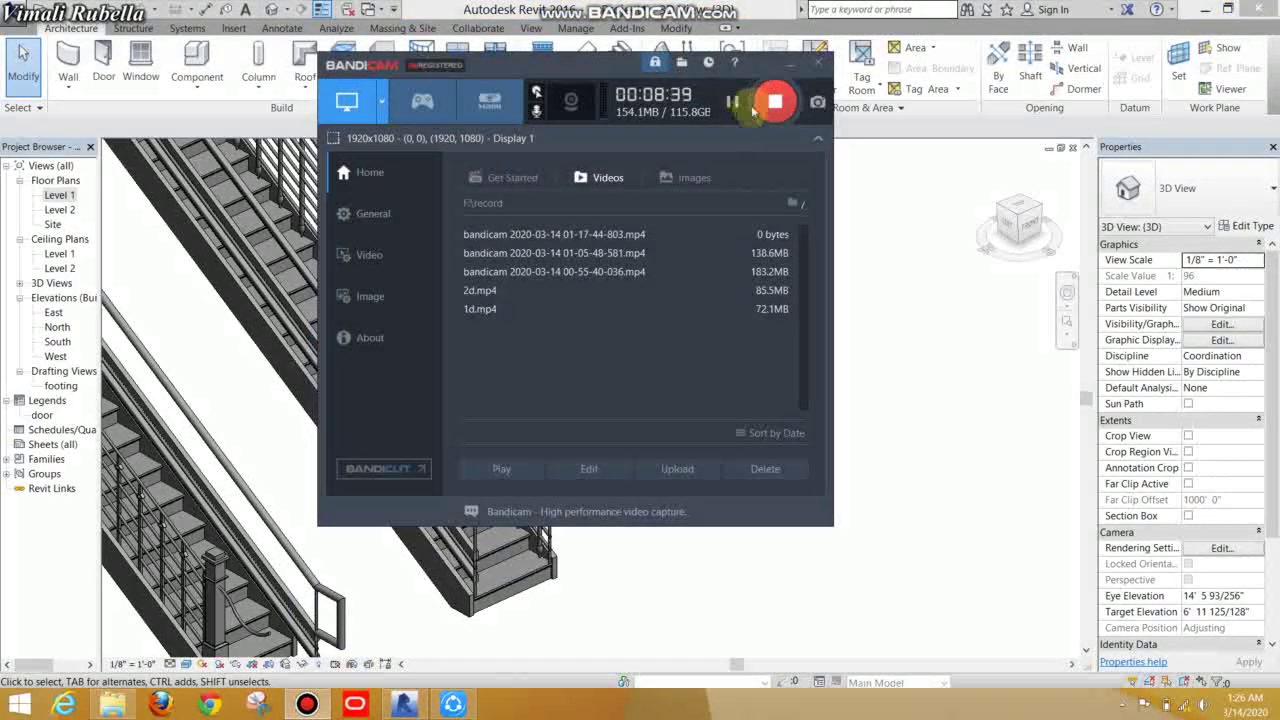